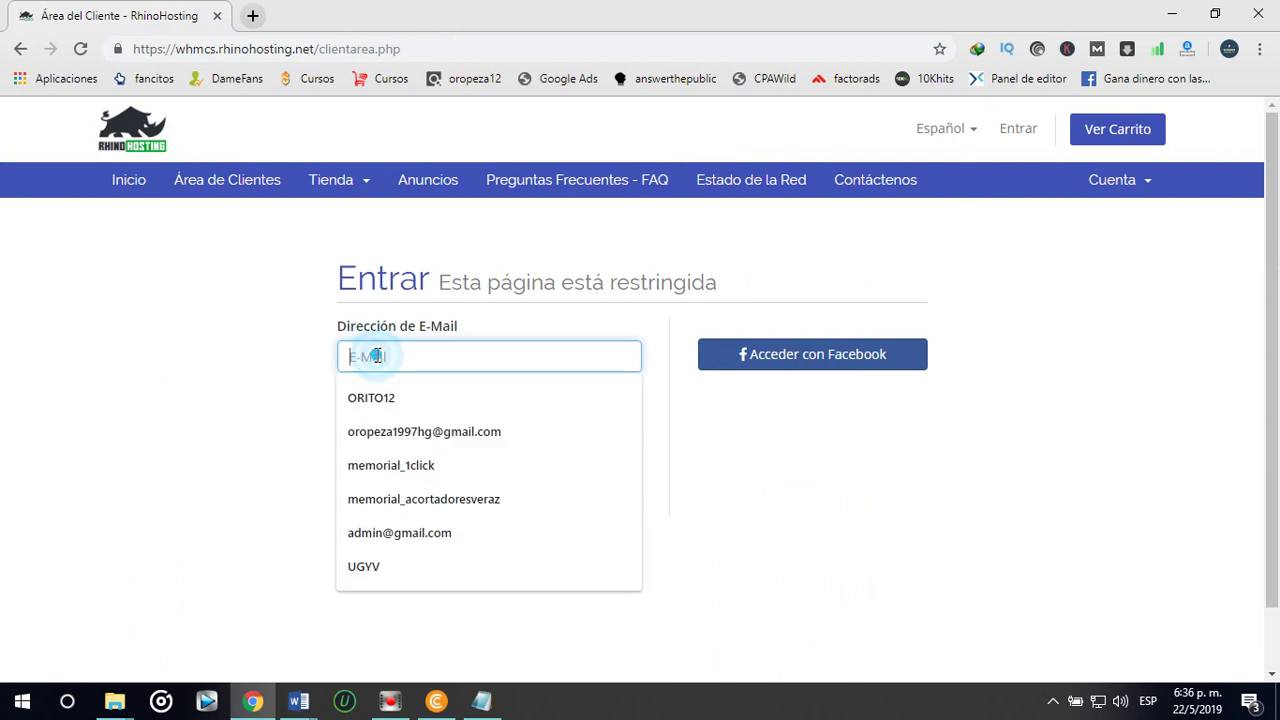
Sign in to the RhinoHosting client area with the saved account e-mail and password
{"action": "left_click", "coordinate": [308, 340]}
{"action": "left_click", "coordinate": [414, 356]}
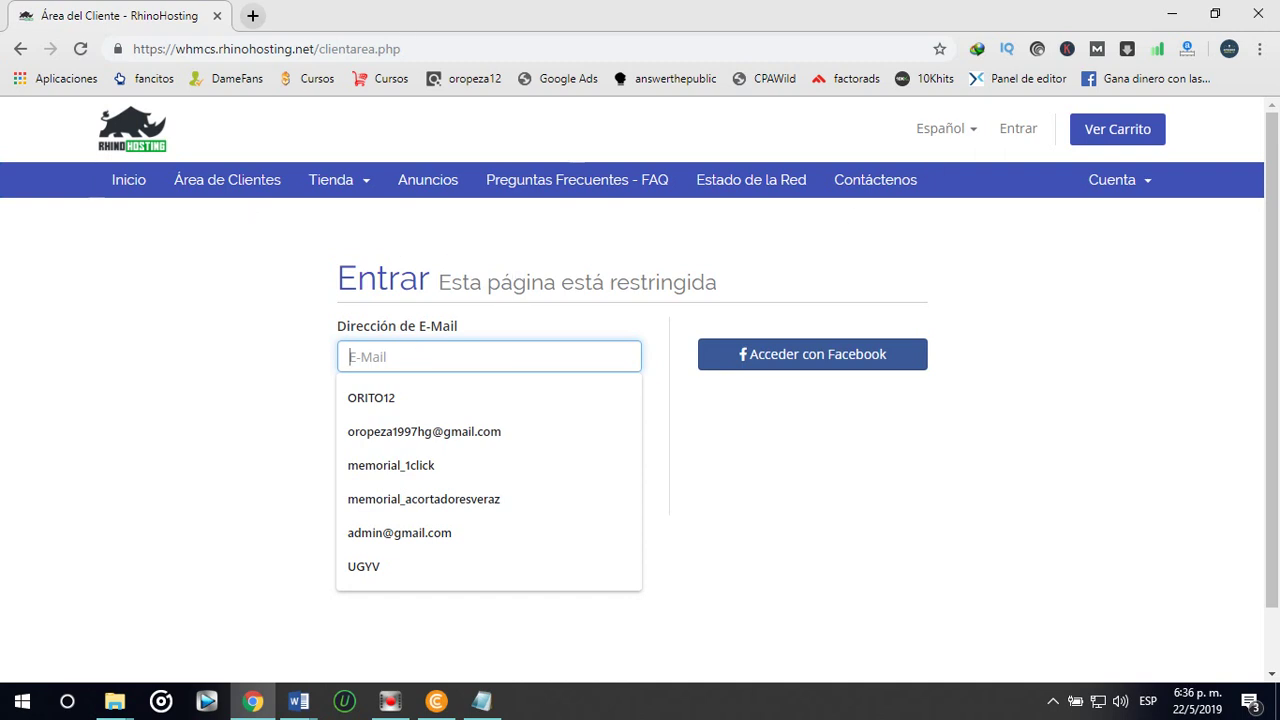
{"action": "scroll", "coordinate": [89, 406], "scroll_direction": "down", "scroll_amount": 1}
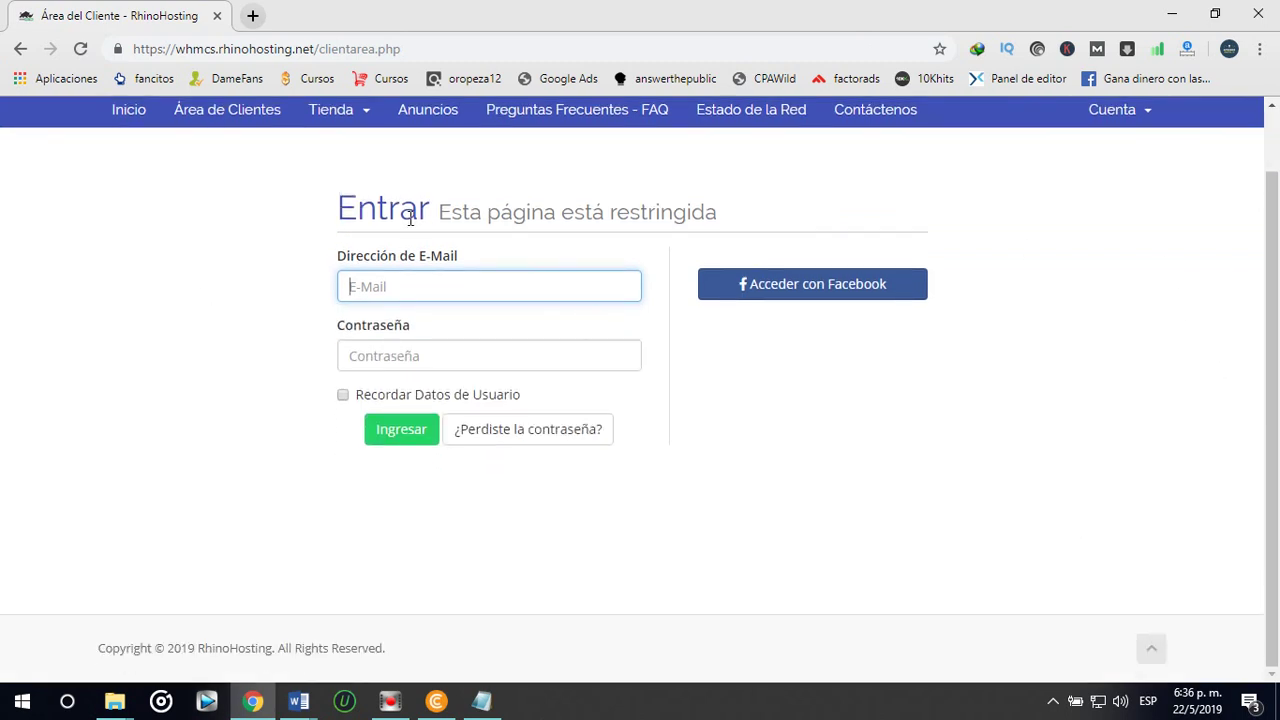
{"action": "left_click", "coordinate": [414, 287]}
{"action": "left_click", "coordinate": [457, 361]}
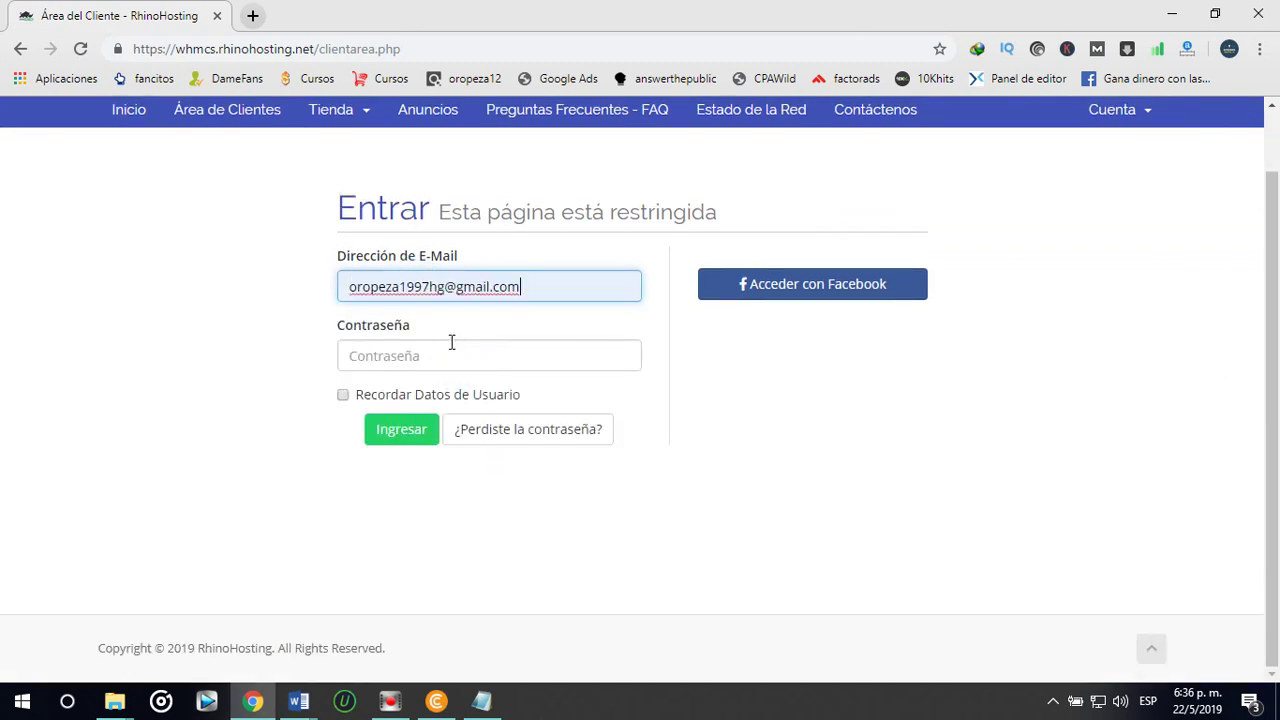
{"action": "left_click", "coordinate": [449, 350]}
{"action": "type", "text": "•"}
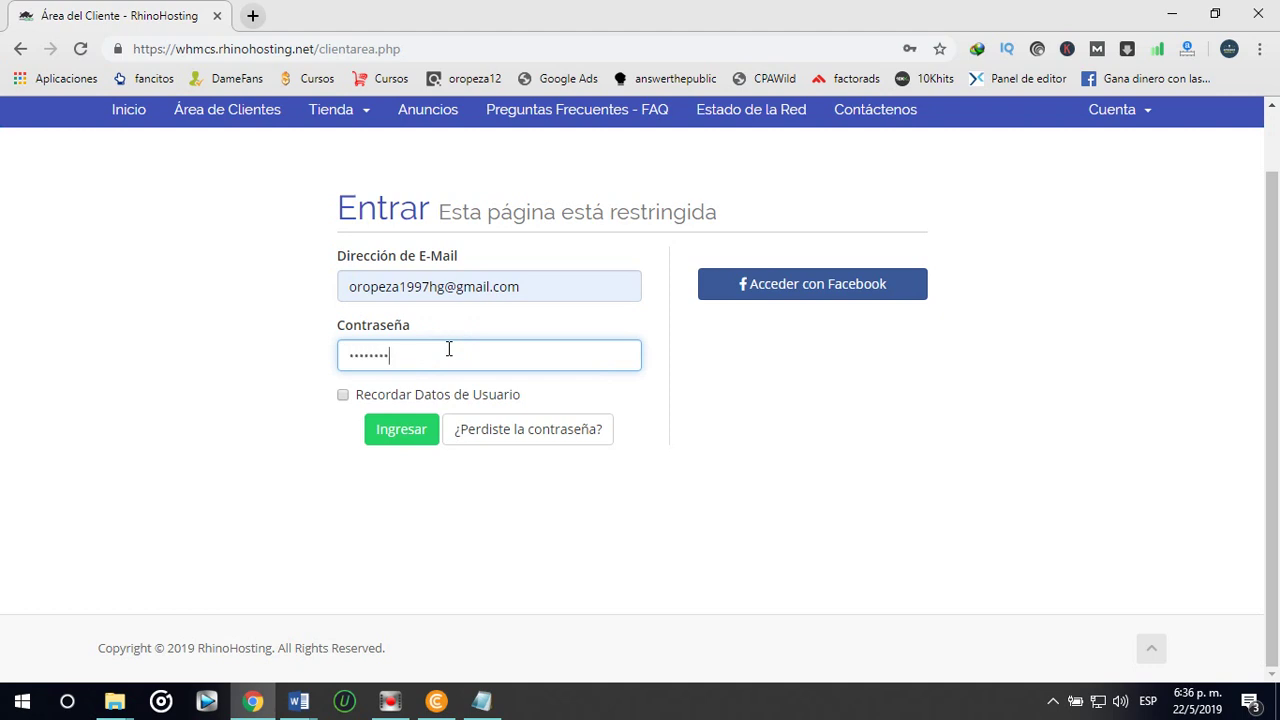
{"action": "left_click", "coordinate": [402, 434]}
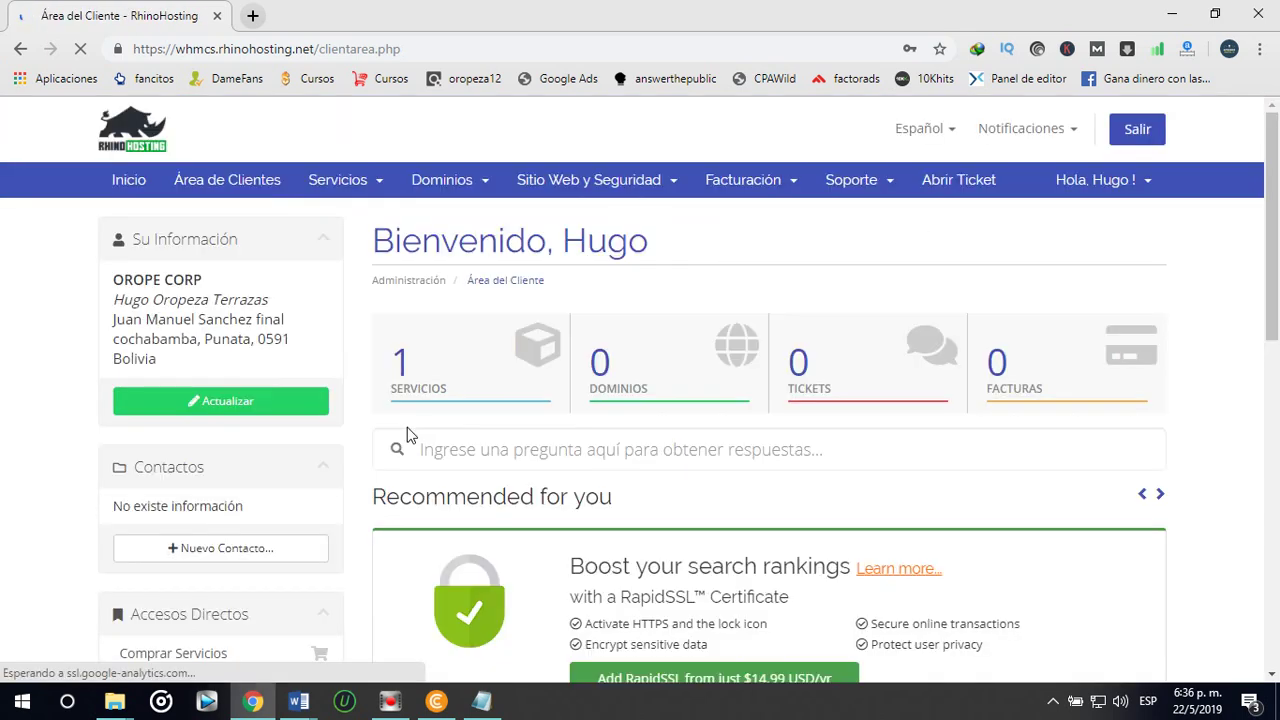
Open the details page of the active memorialesbolivia.com hosting plan
{"action": "scroll", "coordinate": [455, 427], "scroll_direction": "down", "scroll_amount": 5}
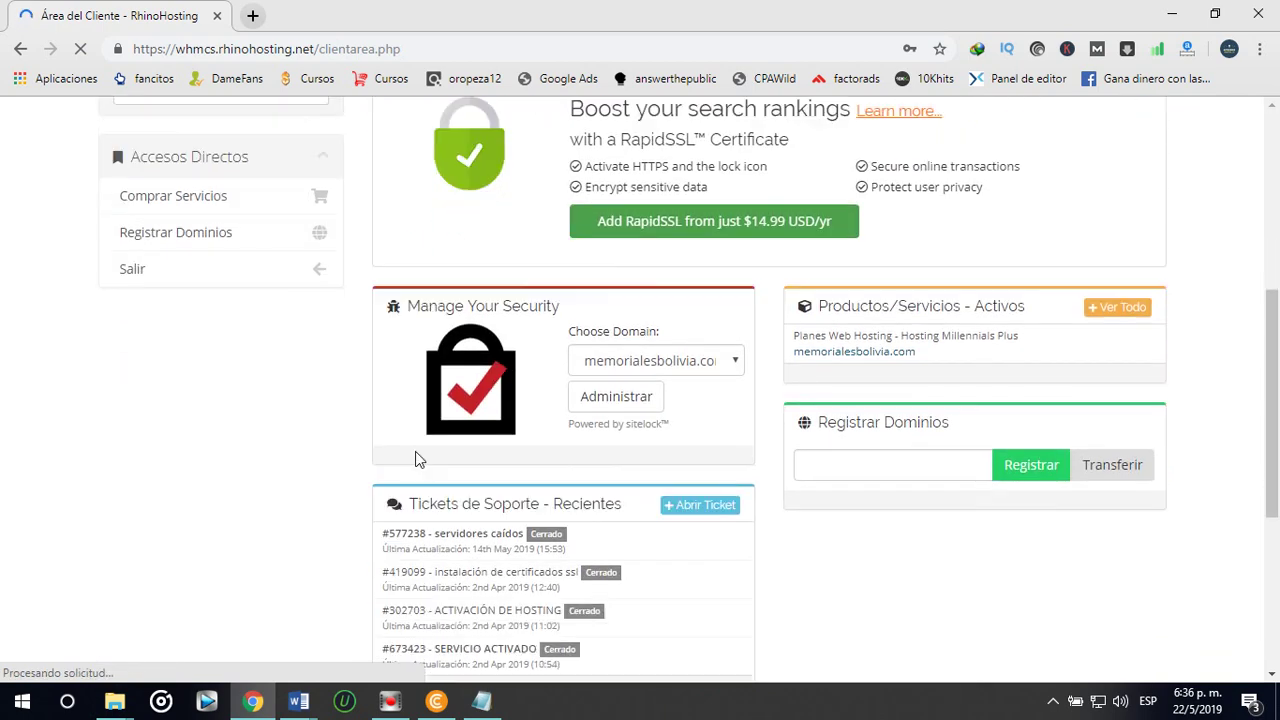
{"action": "scroll", "coordinate": [701, 449], "scroll_direction": "down", "scroll_amount": 3}
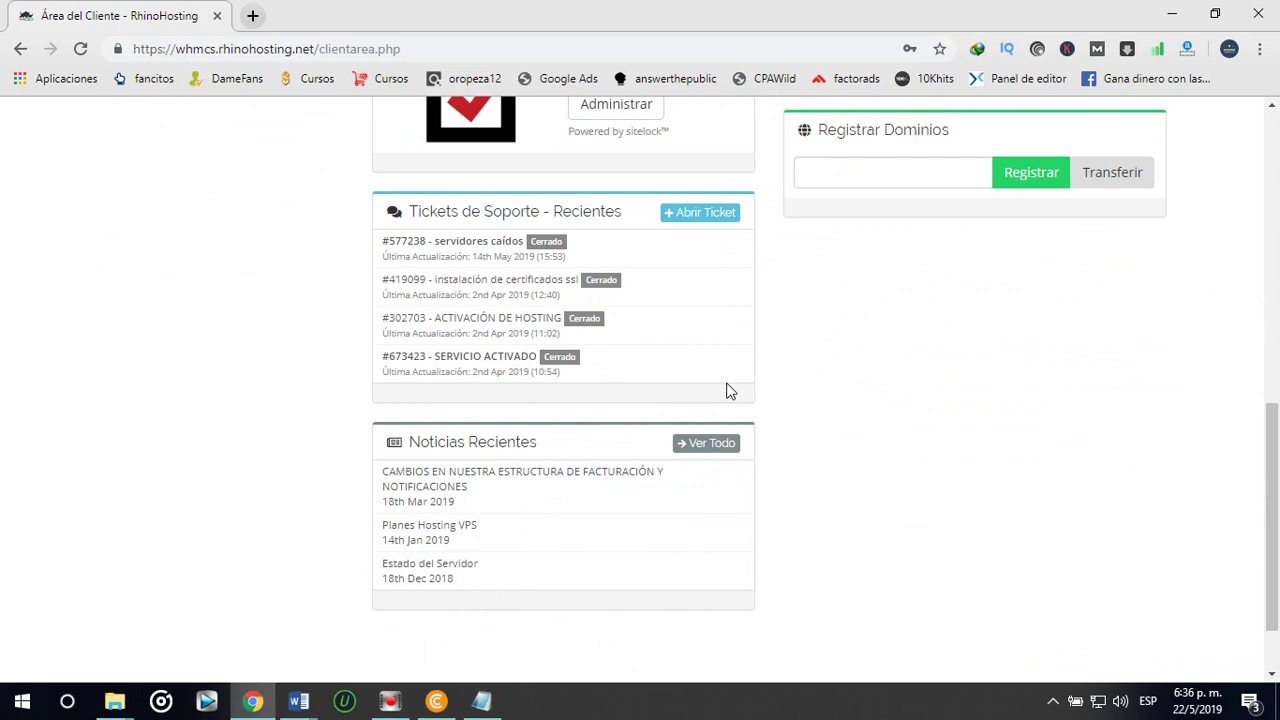
{"action": "scroll", "coordinate": [896, 450], "scroll_direction": "up", "scroll_amount": 4}
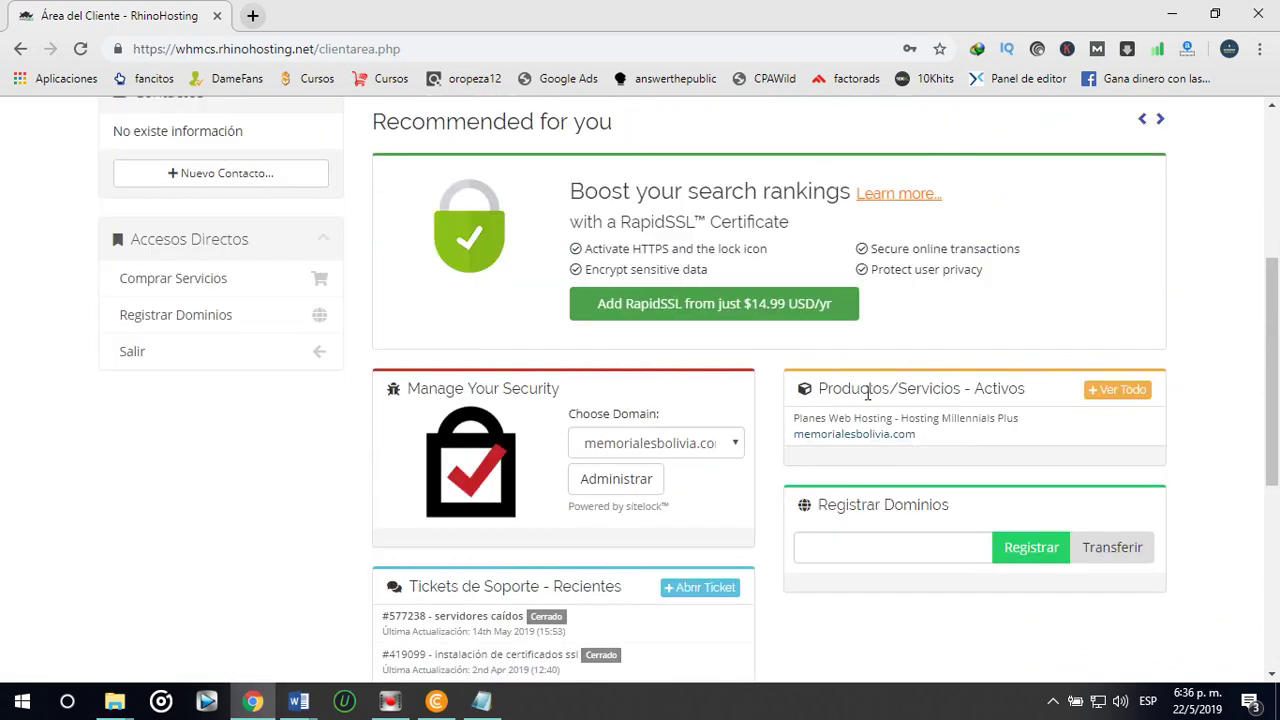
{"action": "left_click", "coordinate": [962, 432]}
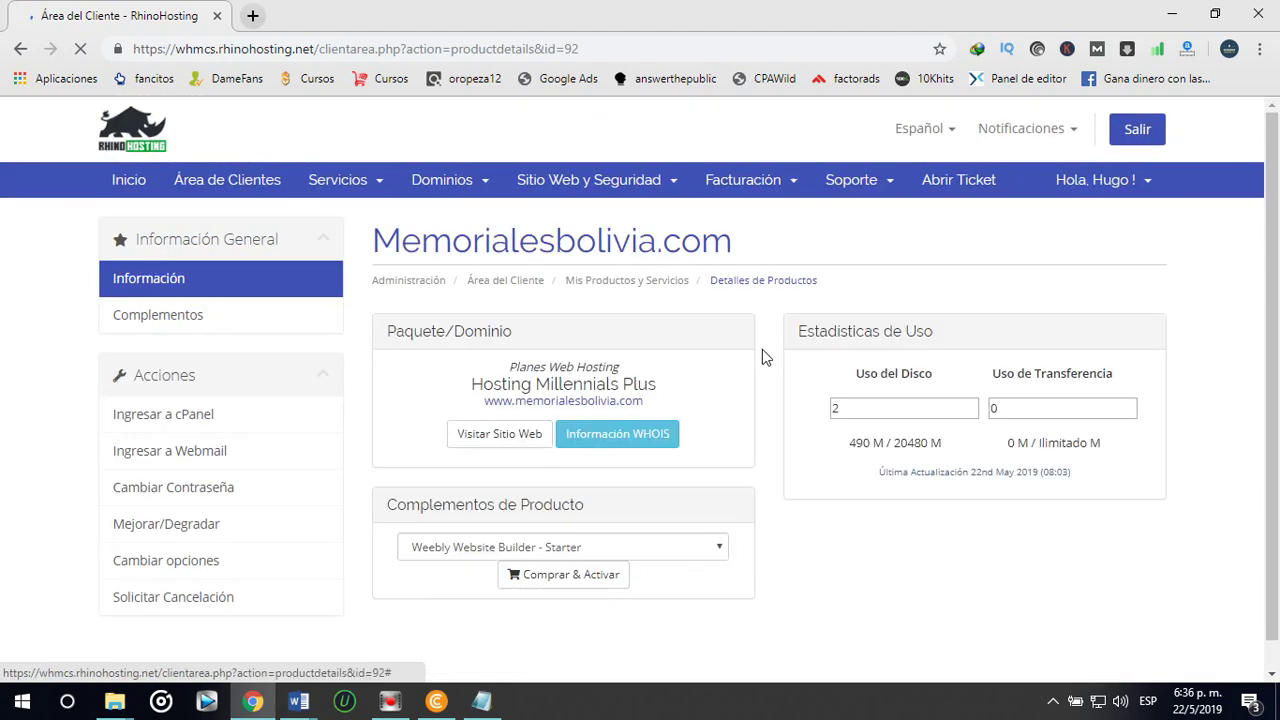
Launch the hosting account's File Manager from the plan's quick shortcuts
{"action": "scroll", "coordinate": [640, 430], "scroll_direction": "down", "scroll_amount": 2}
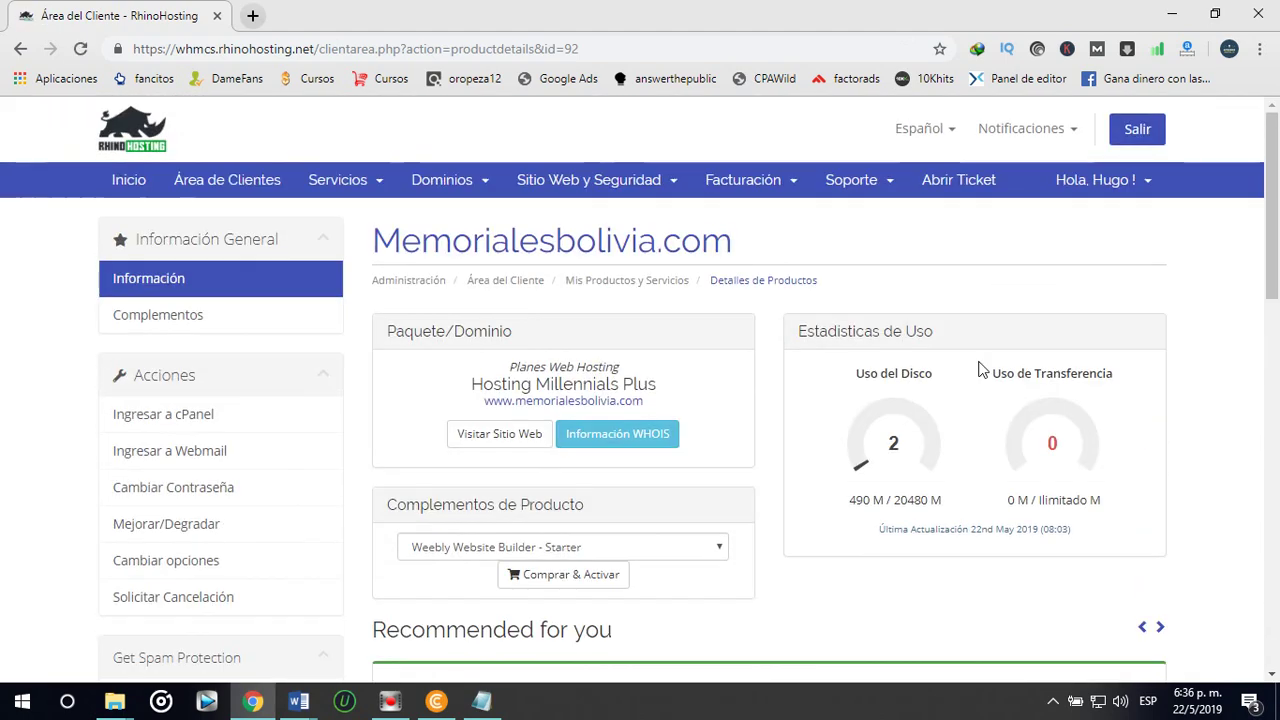
{"action": "scroll", "coordinate": [477, 482], "scroll_direction": "down", "scroll_amount": 3}
{"action": "scroll", "coordinate": [477, 482], "scroll_direction": "down", "scroll_amount": 6}
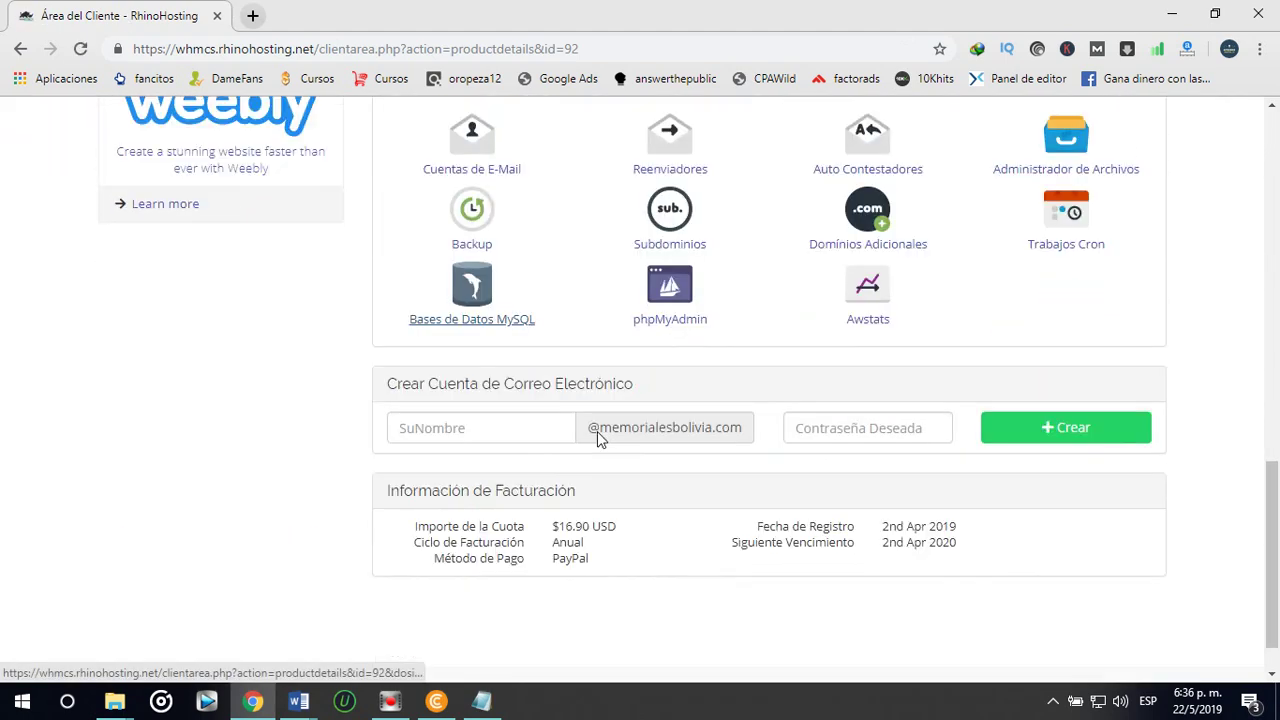
{"action": "scroll", "coordinate": [600, 437], "scroll_direction": "up", "scroll_amount": 2}
{"action": "scroll", "coordinate": [749, 414], "scroll_direction": "down", "scroll_amount": 1}
{"action": "scroll", "coordinate": [920, 400], "scroll_direction": "up", "scroll_amount": 5}
{"action": "scroll", "coordinate": [1050, 520], "scroll_direction": "down", "scroll_amount": 5}
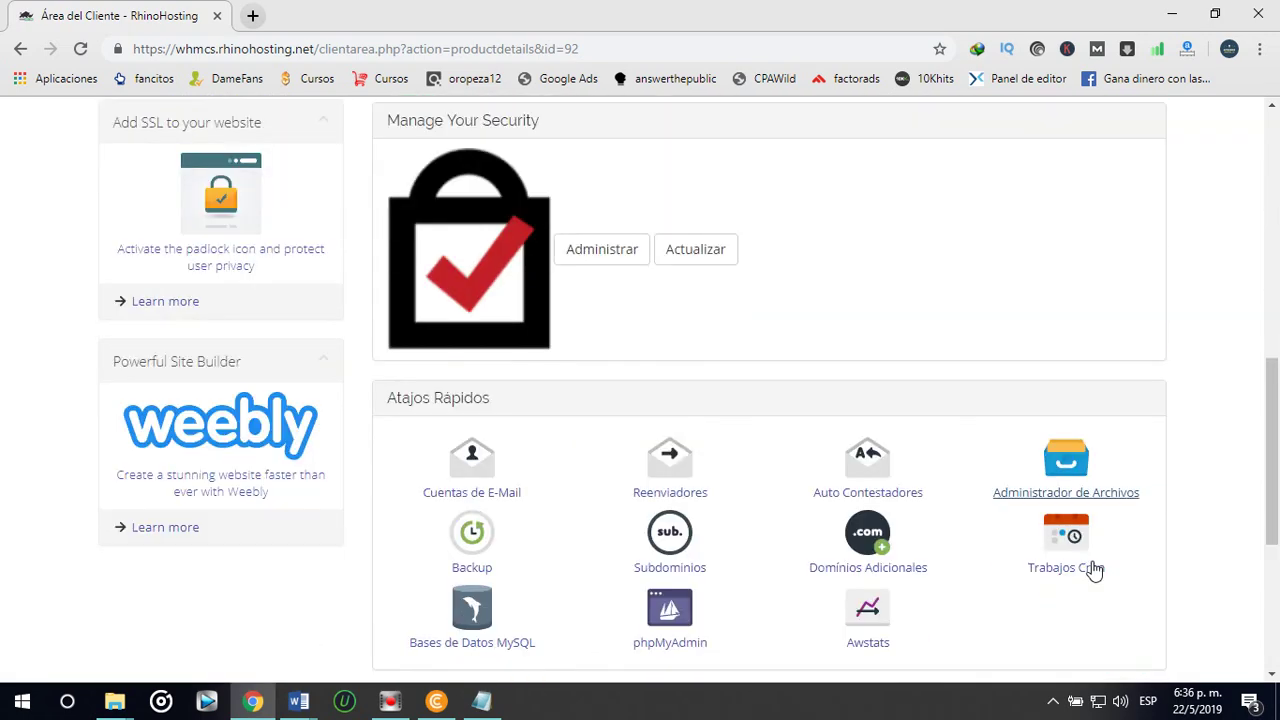
{"action": "left_click", "coordinate": [1076, 496]}
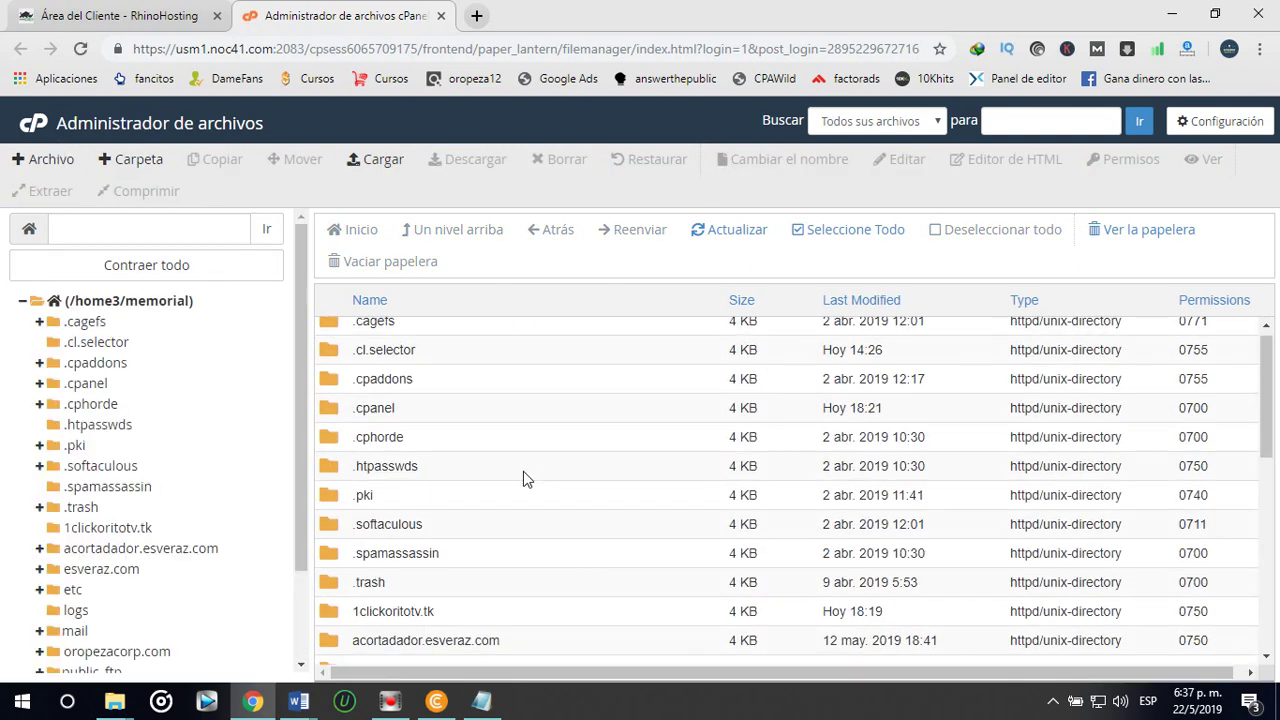
Close the caprt folder window and check the local acortador folder holding the script zip
{"action": "scroll", "coordinate": [523, 478], "scroll_direction": "down", "scroll_amount": 6}
{"action": "scroll", "coordinate": [457, 520], "scroll_direction": "up", "scroll_amount": 2}
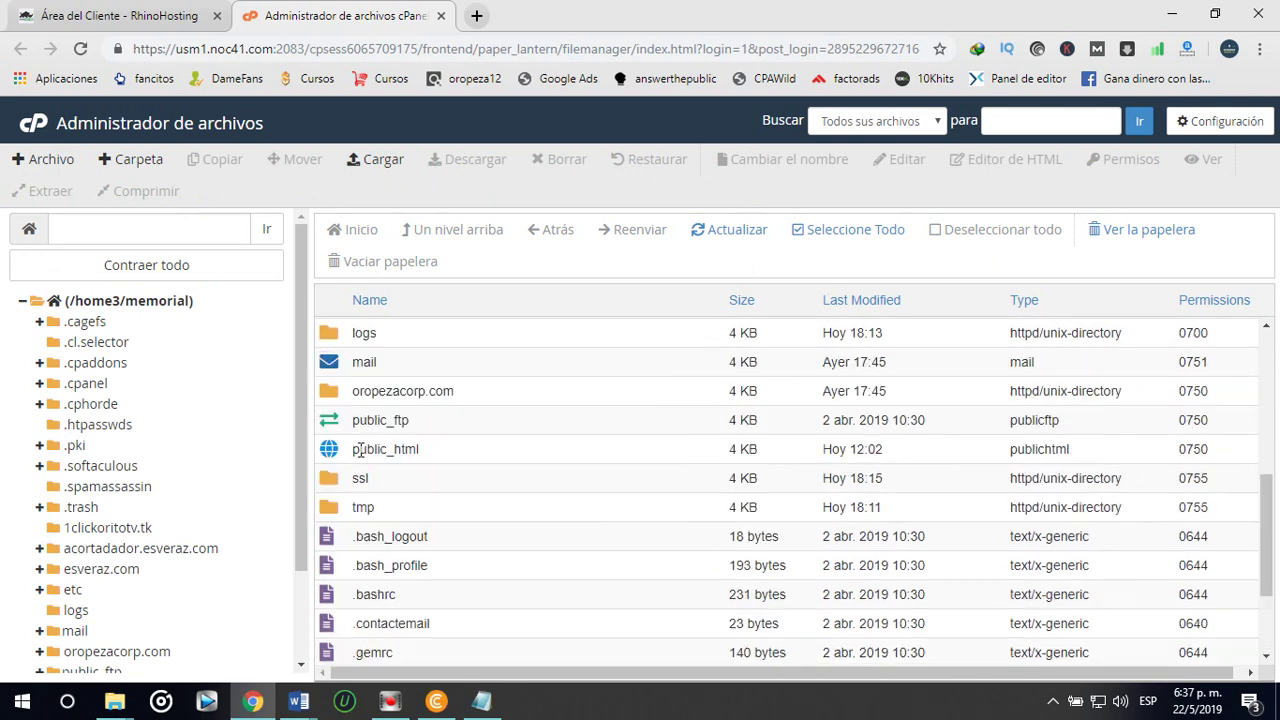
{"action": "scroll", "coordinate": [360, 450], "scroll_direction": "up", "scroll_amount": 5}
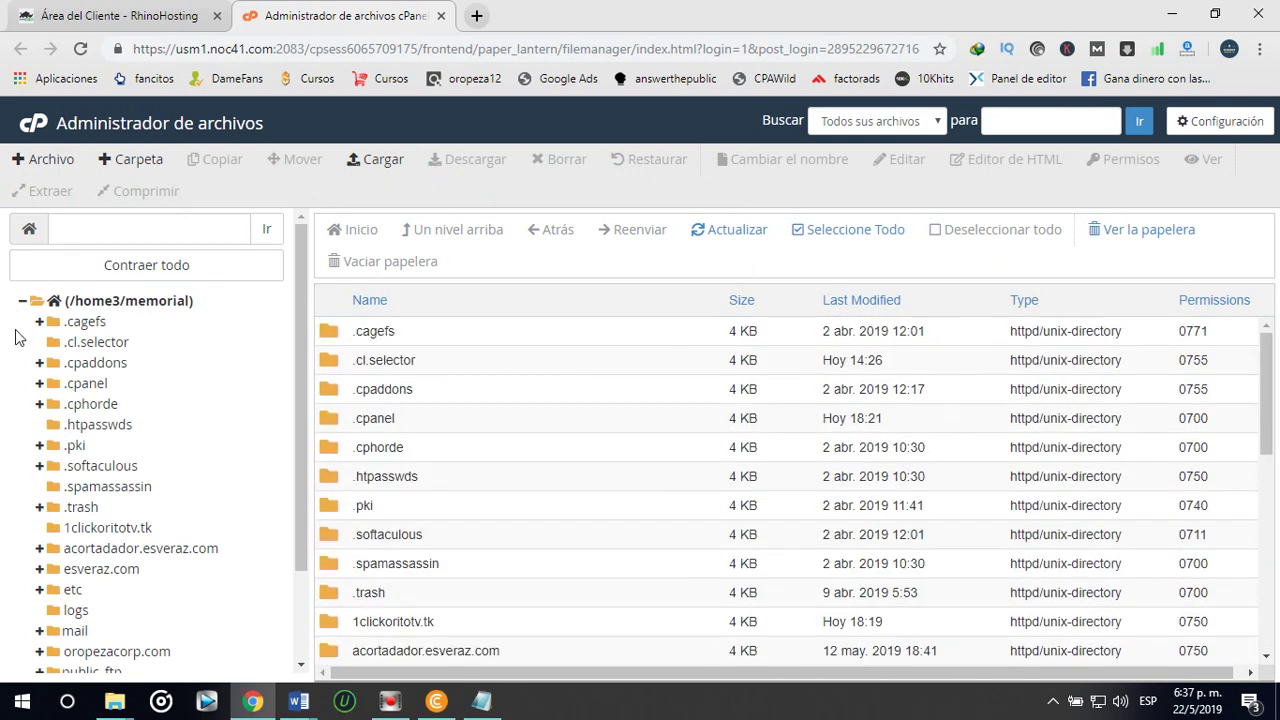
{"action": "scroll", "coordinate": [86, 449], "scroll_direction": "down", "scroll_amount": 2}
{"action": "scroll", "coordinate": [465, 428], "scroll_direction": "down", "scroll_amount": 1}
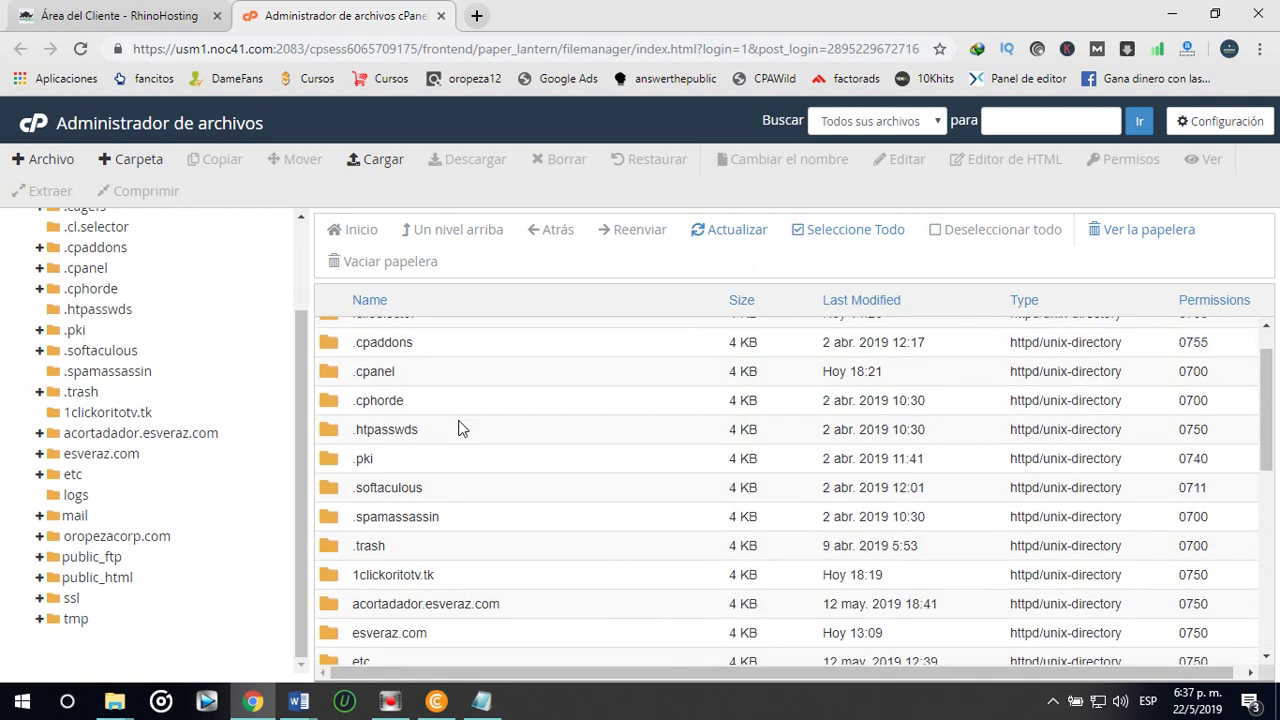
{"action": "scroll", "coordinate": [462, 427], "scroll_direction": "down", "scroll_amount": 3}
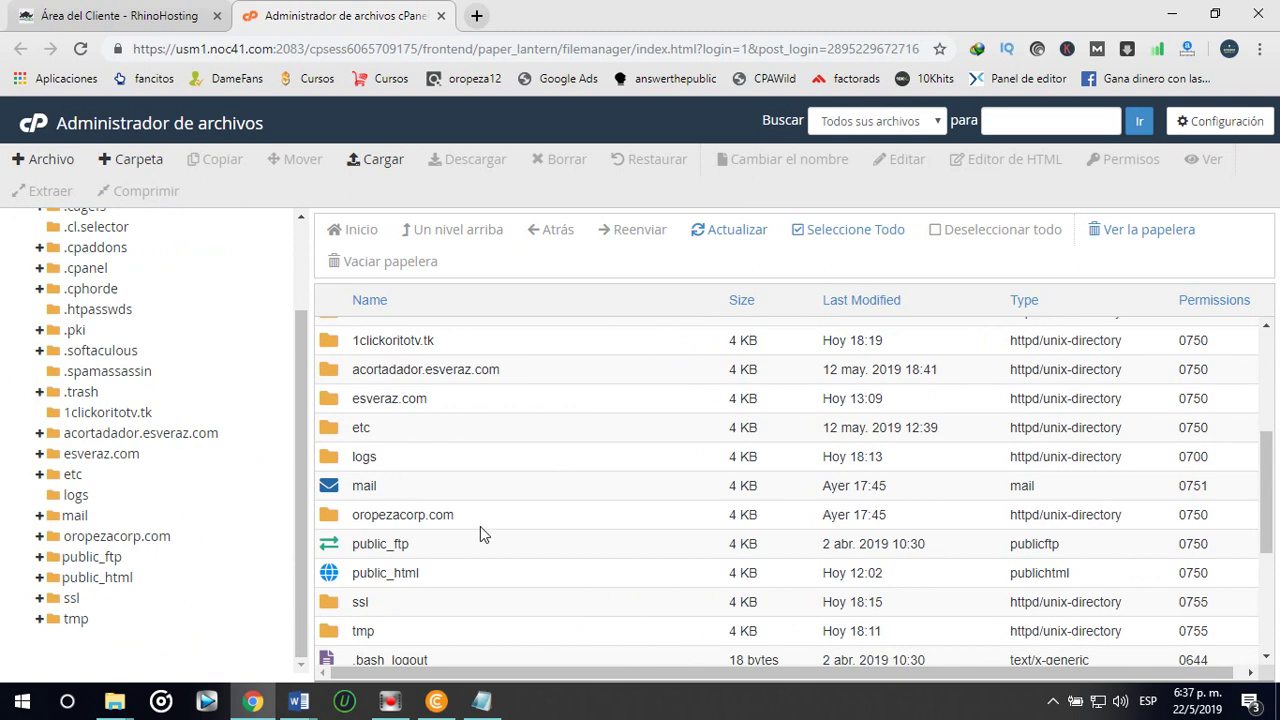
{"action": "scroll", "coordinate": [457, 543], "scroll_direction": "down", "scroll_amount": 3}
{"action": "scroll", "coordinate": [457, 543], "scroll_direction": "up", "scroll_amount": 3}
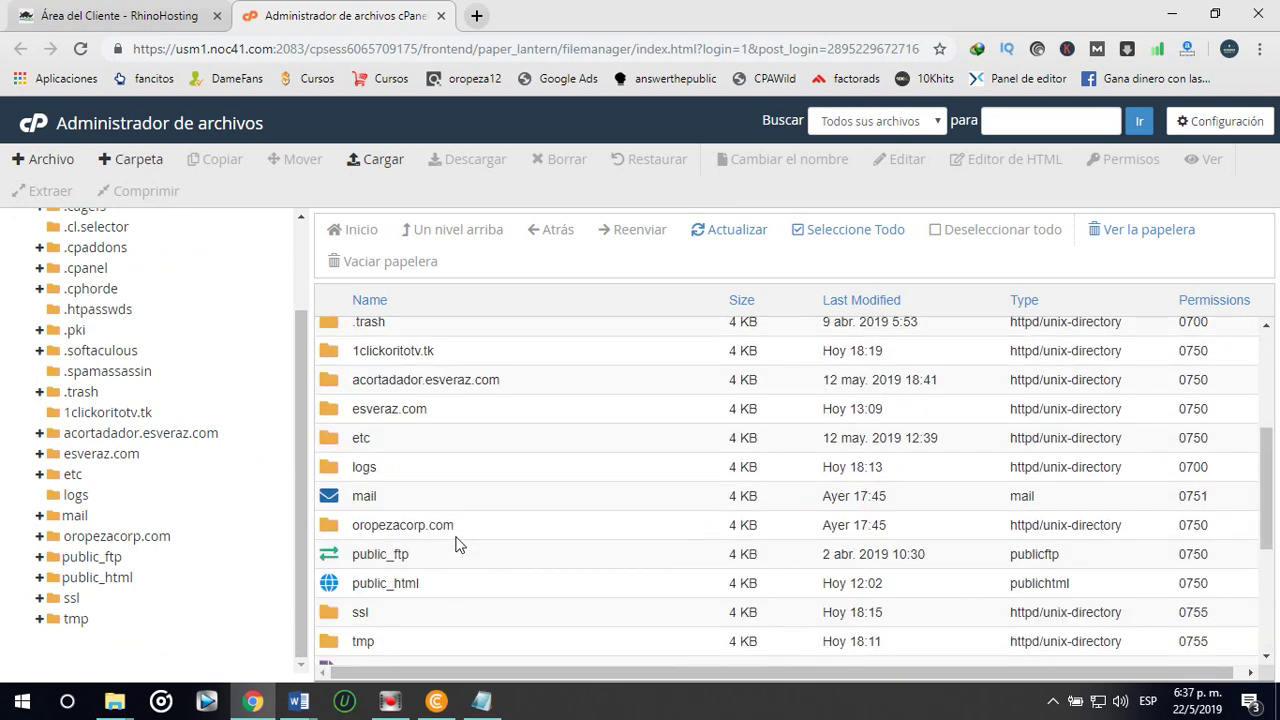
{"action": "left_click", "coordinate": [114, 700]}
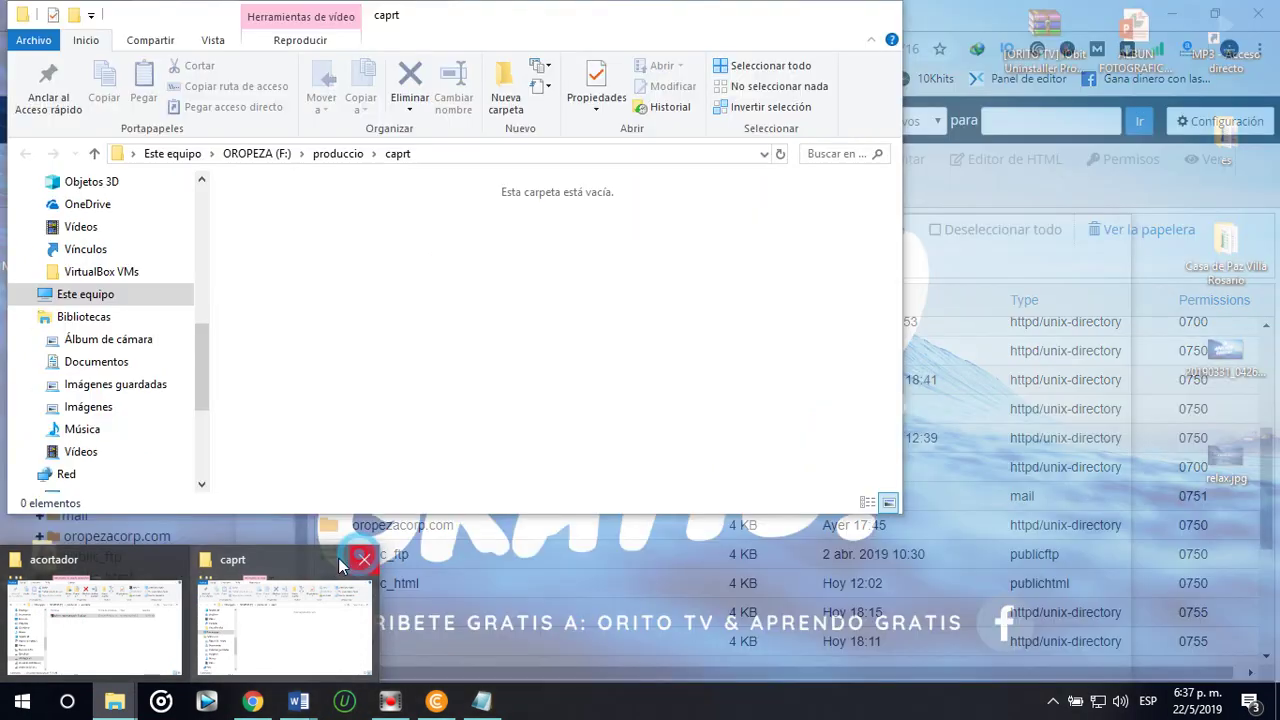
{"action": "left_click", "coordinate": [363, 559]}
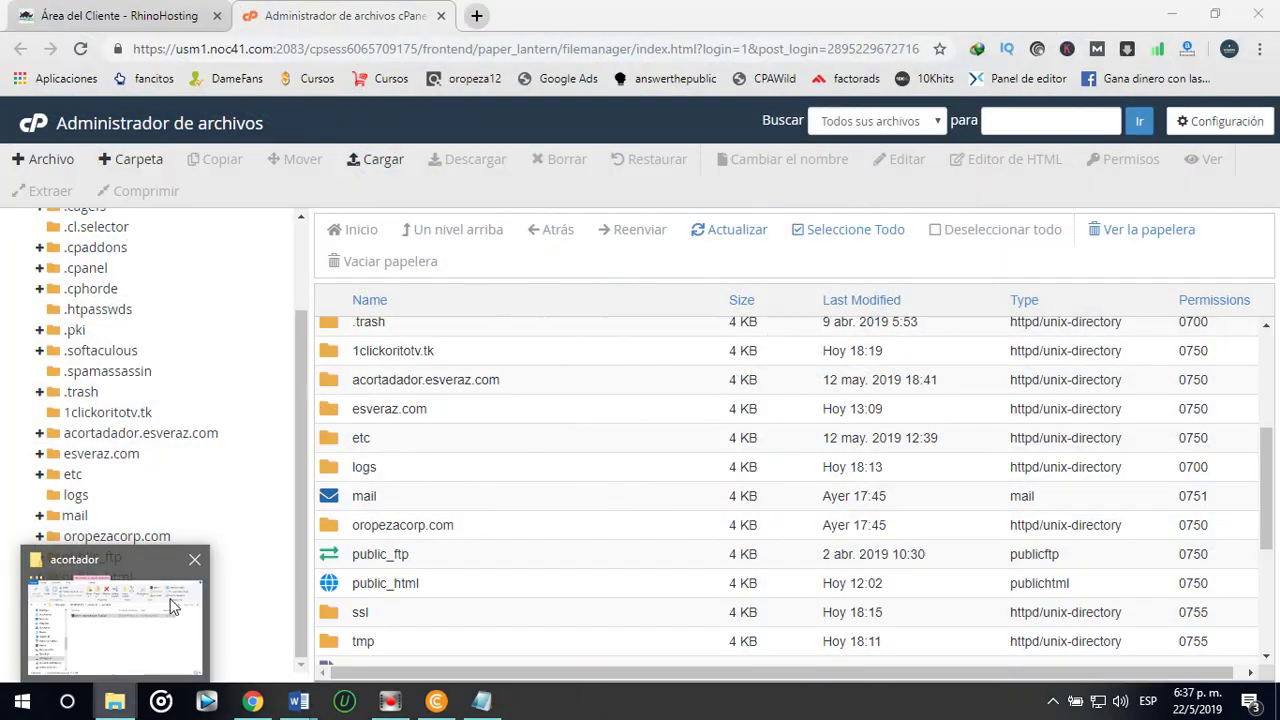
{"action": "left_click", "coordinate": [172, 606]}
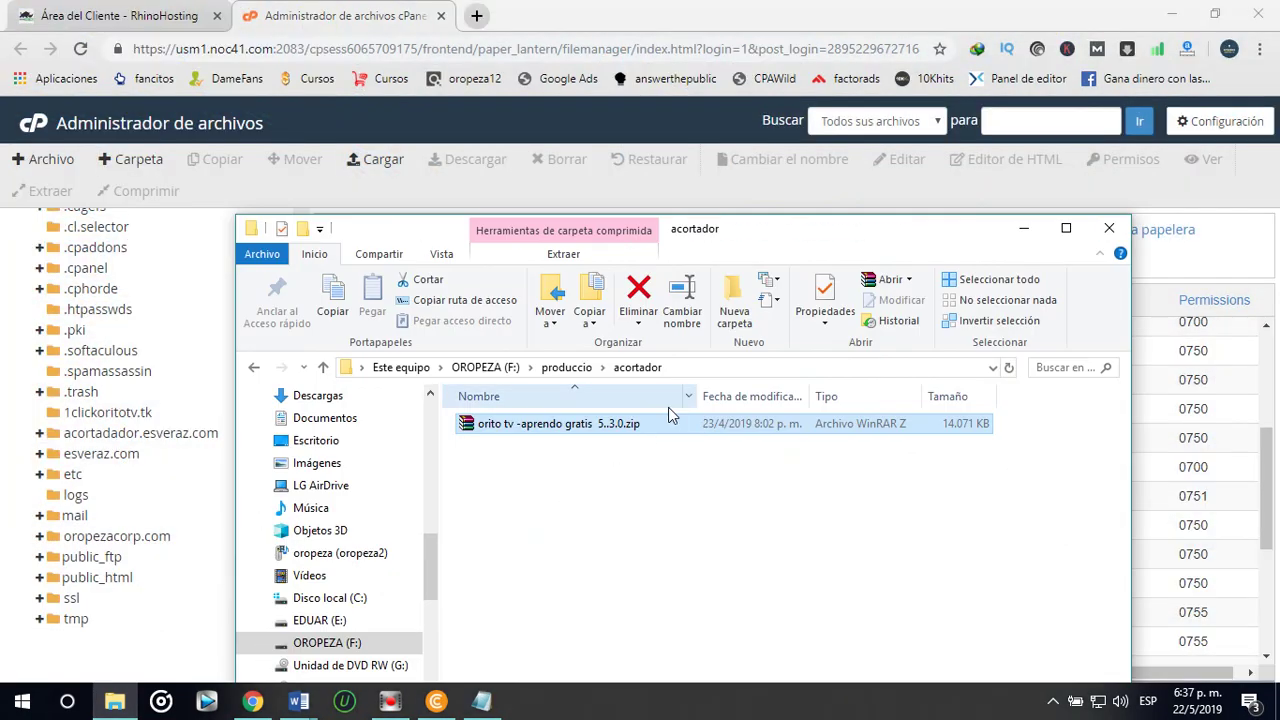
{"action": "key", "text": "alt+Tab"}
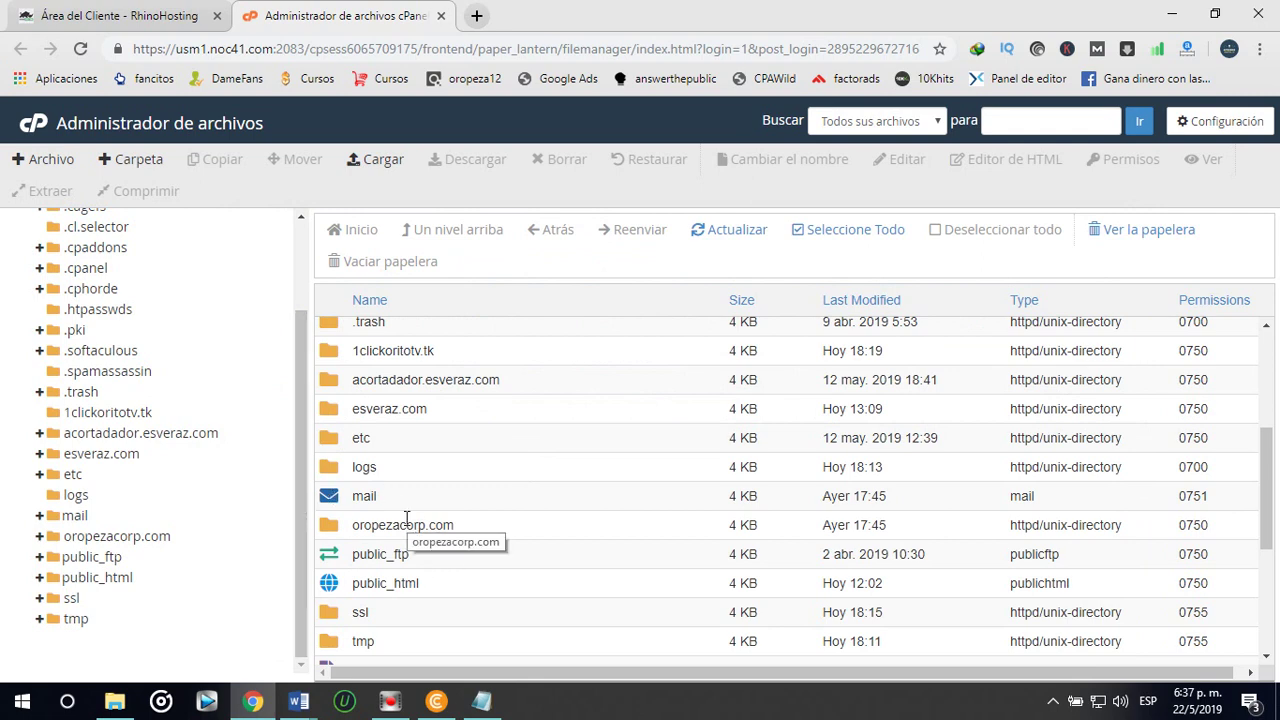
Open the 1clickoritotv.tk folder in the File Manager
{"action": "scroll", "coordinate": [383, 457], "scroll_direction": "up", "scroll_amount": 1}
{"action": "scroll", "coordinate": [383, 457], "scroll_direction": "up", "scroll_amount": 3}
{"action": "scroll", "coordinate": [171, 429], "scroll_direction": "up", "scroll_amount": 2}
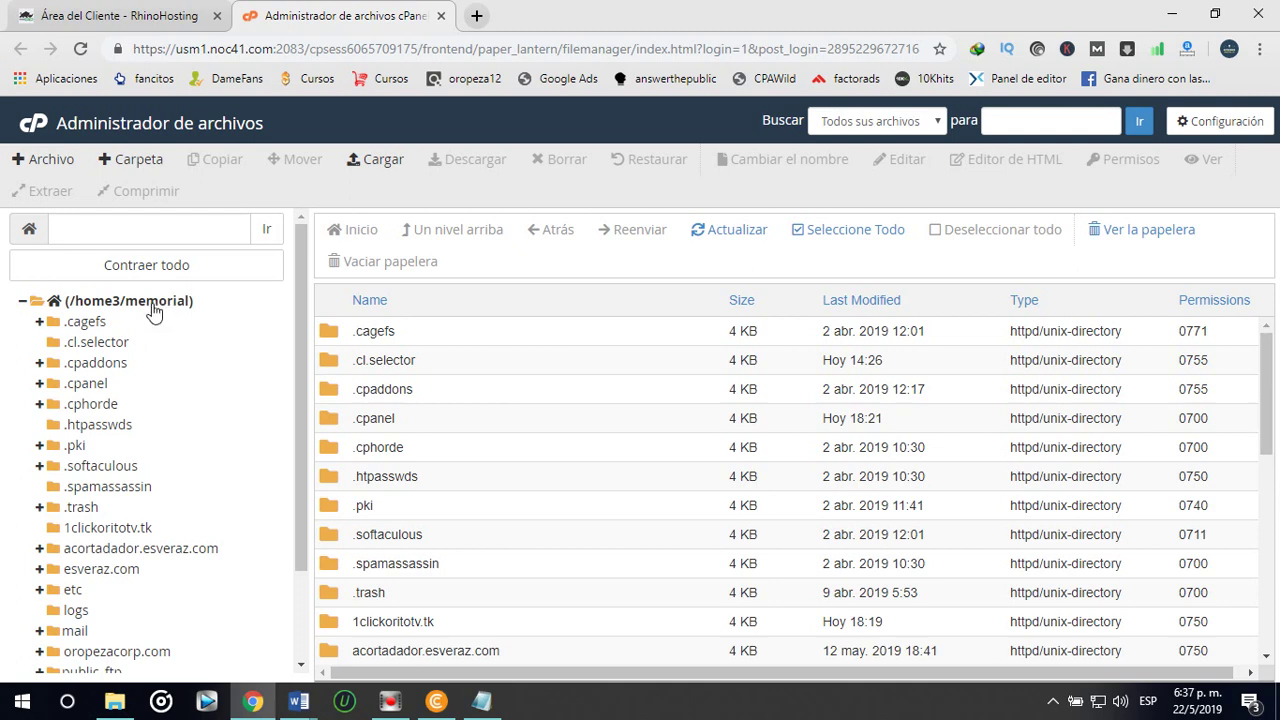
{"action": "scroll", "coordinate": [527, 463], "scroll_direction": "down", "scroll_amount": 2}
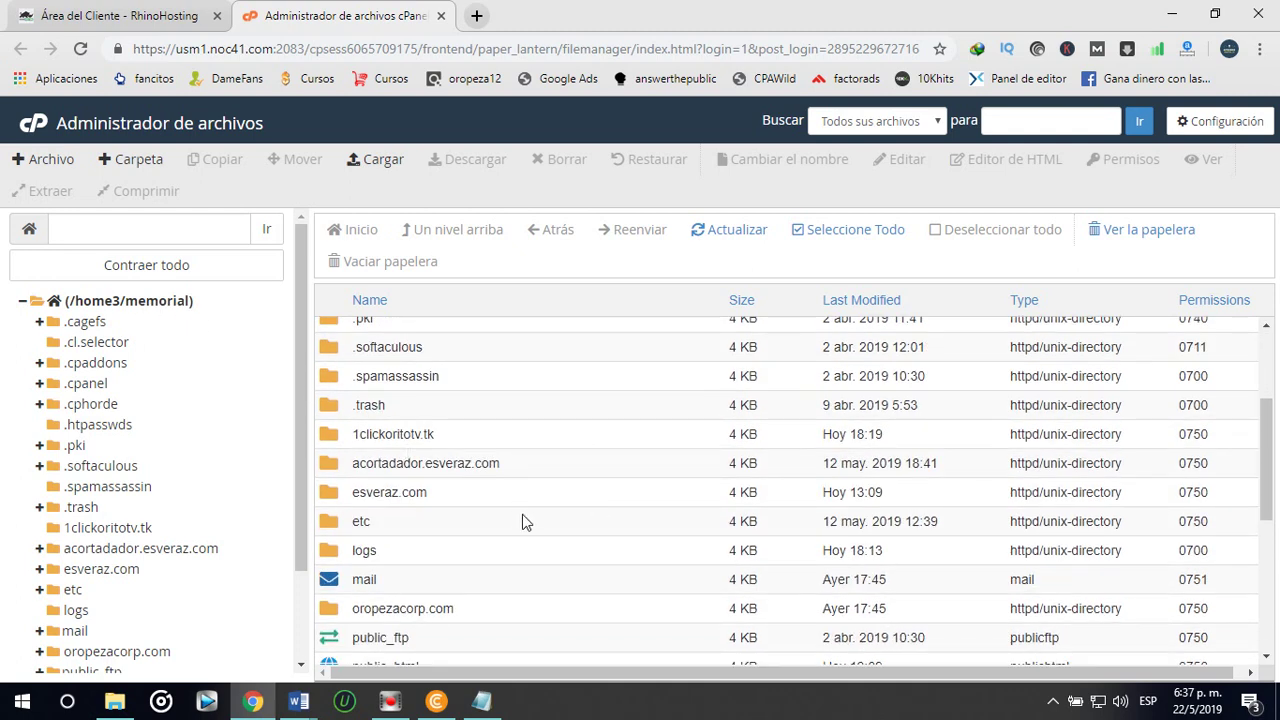
{"action": "scroll", "coordinate": [522, 514], "scroll_direction": "down", "scroll_amount": 3}
{"action": "scroll", "coordinate": [517, 514], "scroll_direction": "up", "scroll_amount": 2}
{"action": "scroll", "coordinate": [517, 514], "scroll_direction": "down", "scroll_amount": 3}
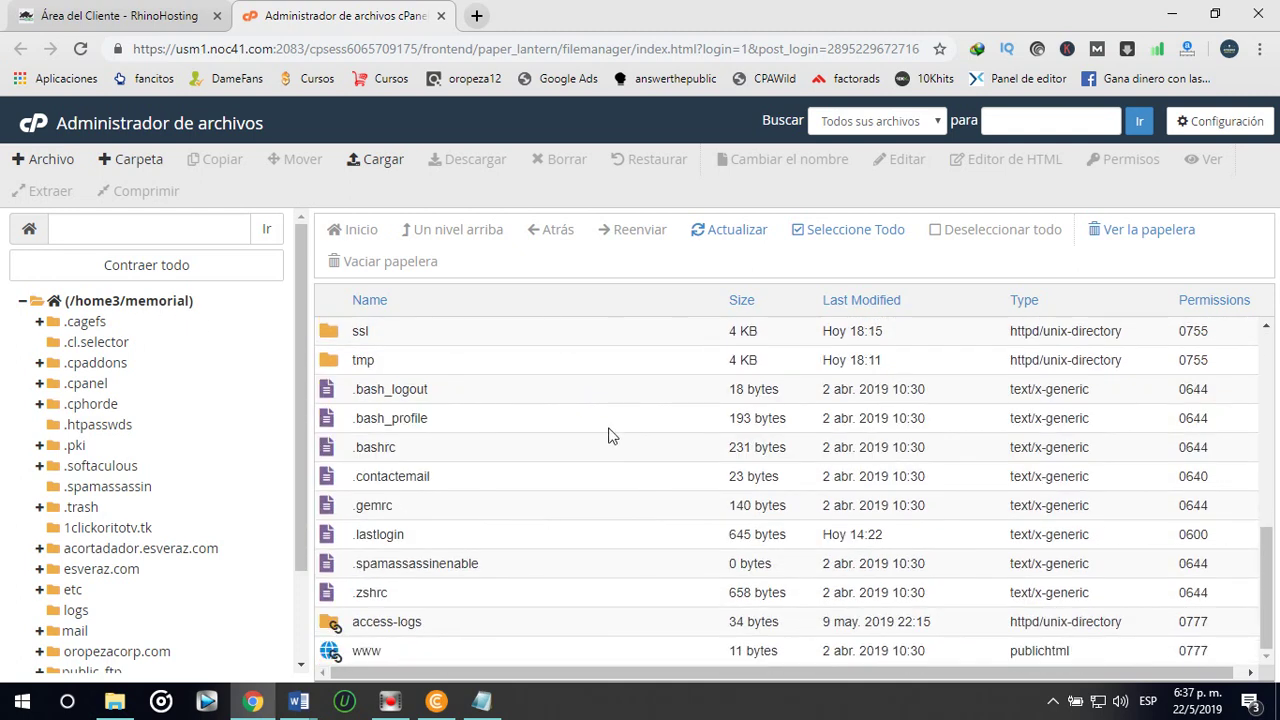
{"action": "left_click", "coordinate": [101, 516]}
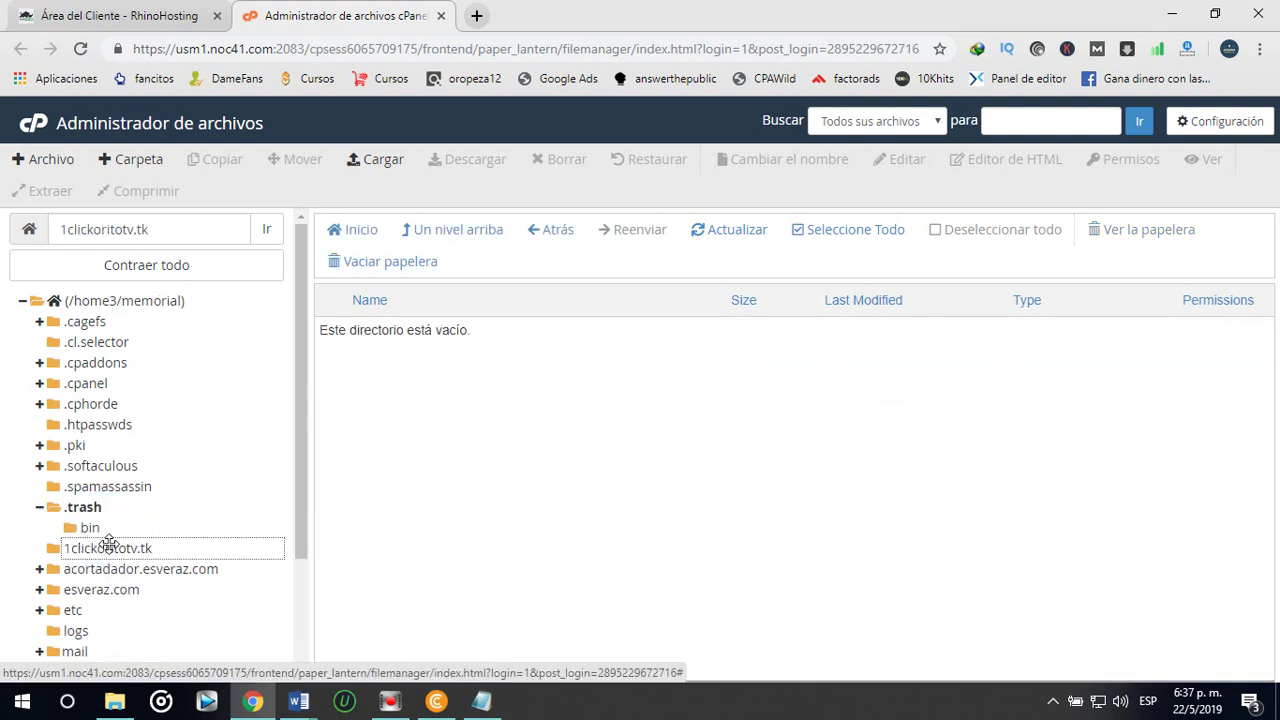
Verify 1clickoritotv.tk is empty, collapse .trash, and go back to the cPanel home
{"action": "left_click", "coordinate": [100, 545]}
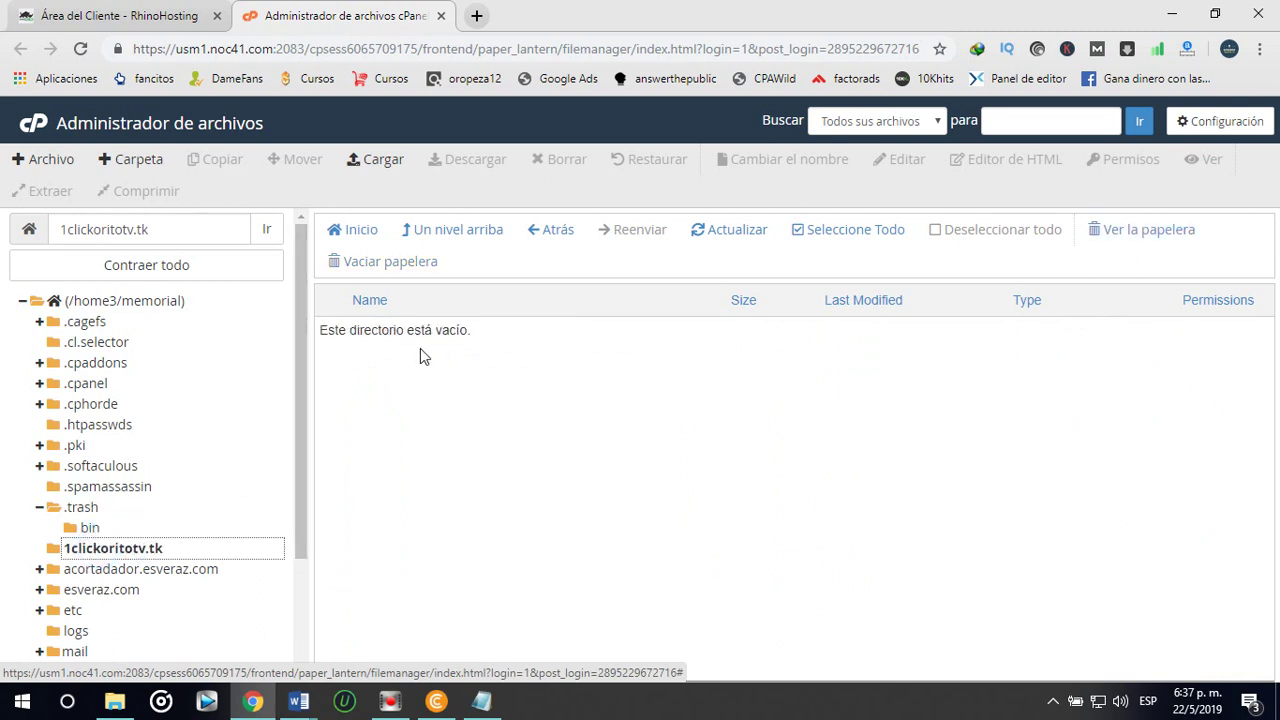
{"action": "left_click", "coordinate": [40, 508]}
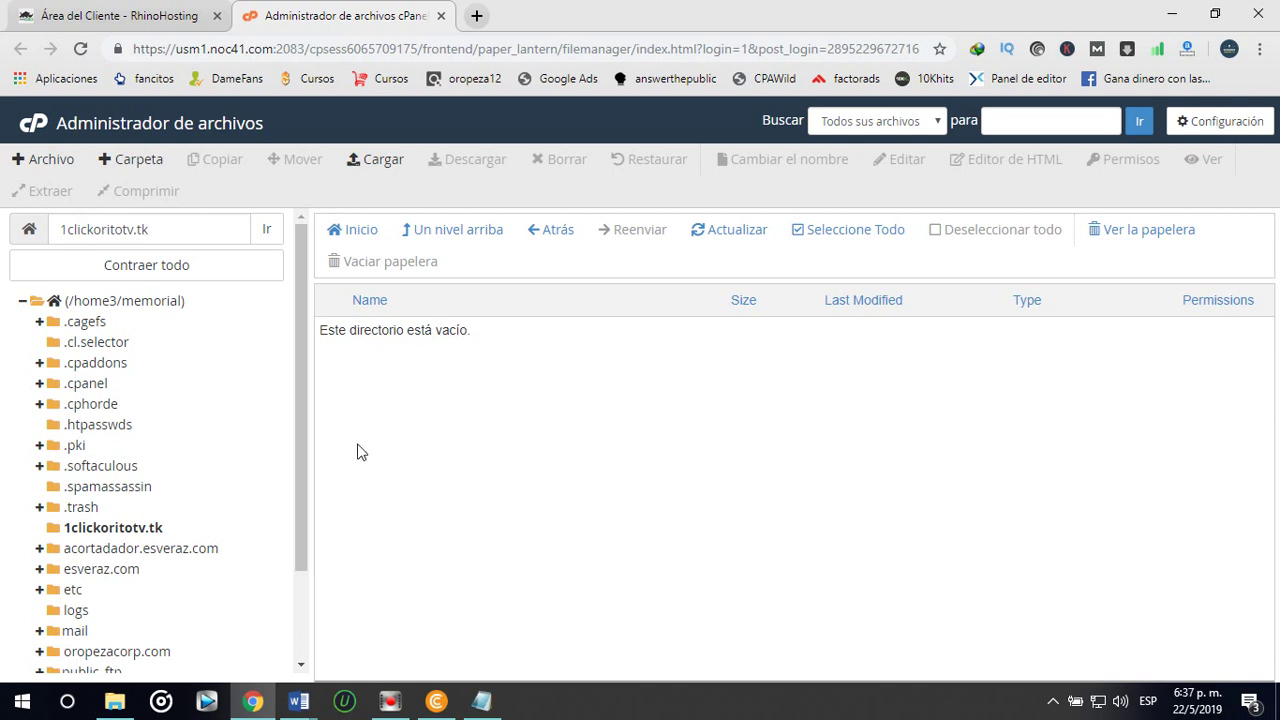
{"action": "left_click", "coordinate": [42, 132]}
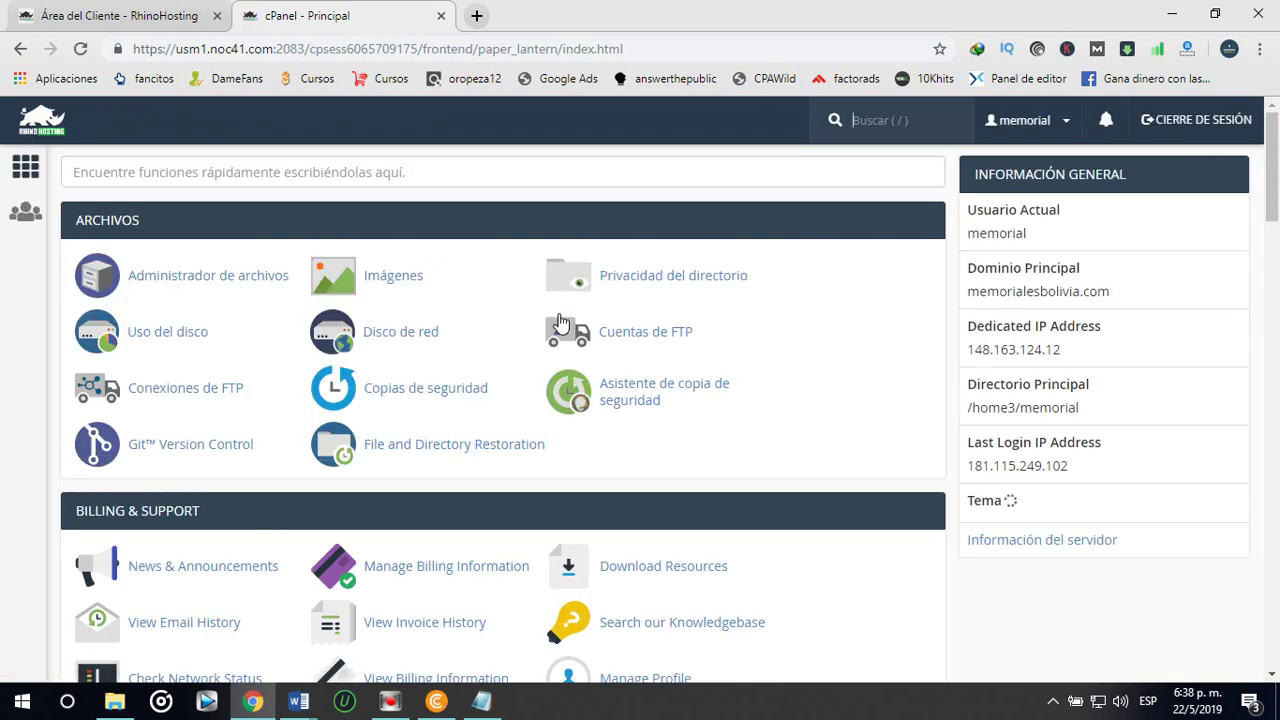
Open WordPress from the Softaculous Apps Installer section of the cPanel home
{"action": "scroll", "coordinate": [560, 322], "scroll_direction": "down", "scroll_amount": 8}
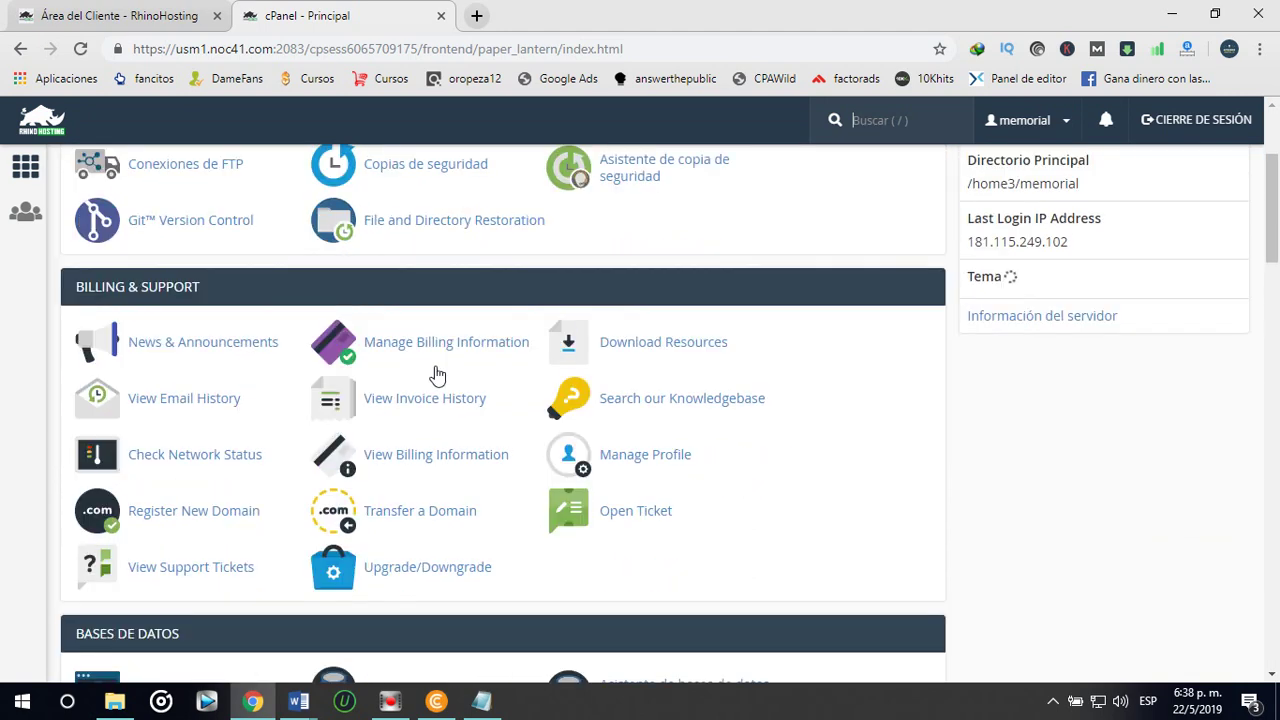
{"action": "scroll", "coordinate": [313, 488], "scroll_direction": "down", "scroll_amount": 4}
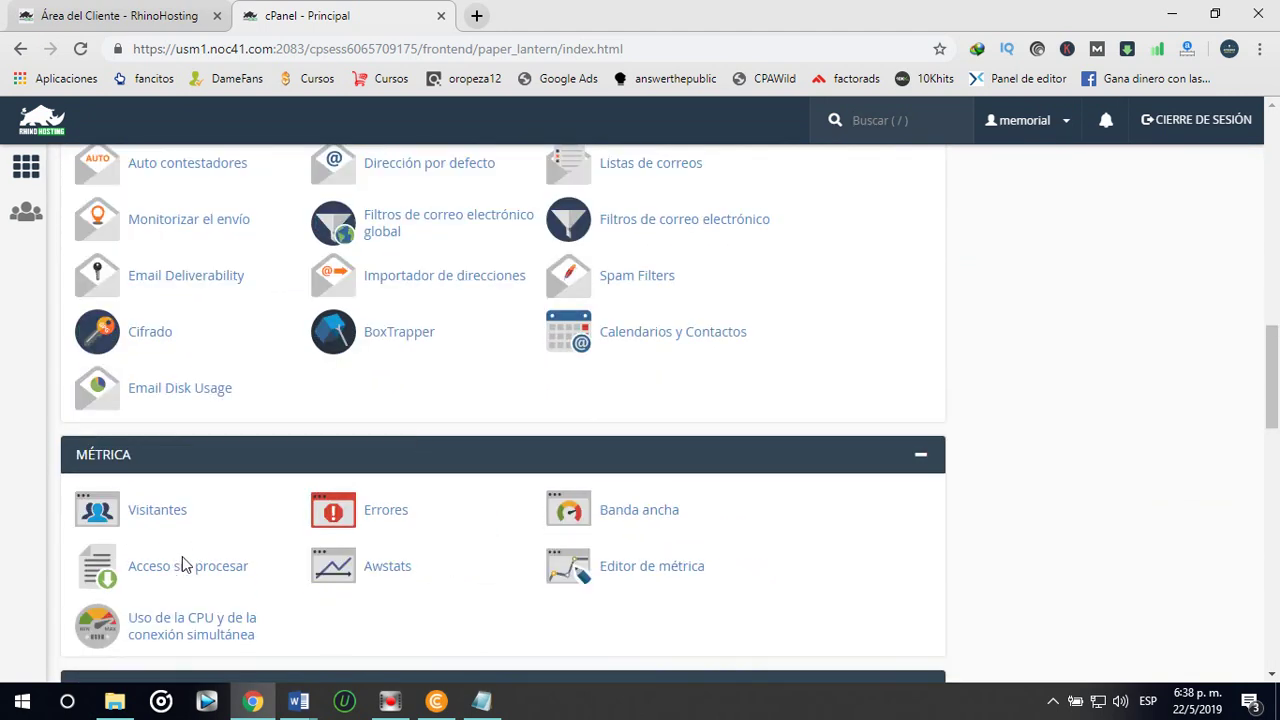
{"action": "scroll", "coordinate": [183, 563], "scroll_direction": "down", "scroll_amount": 2}
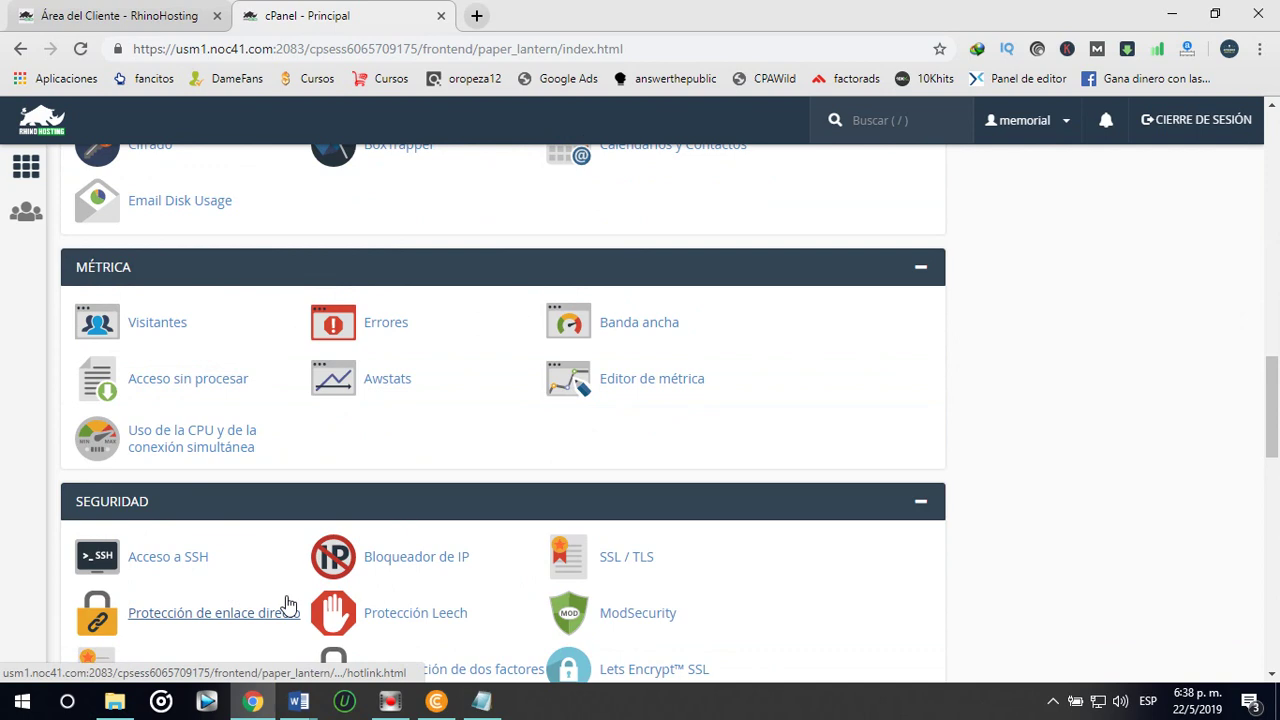
{"action": "scroll", "coordinate": [646, 243], "scroll_direction": "up", "scroll_amount": 14}
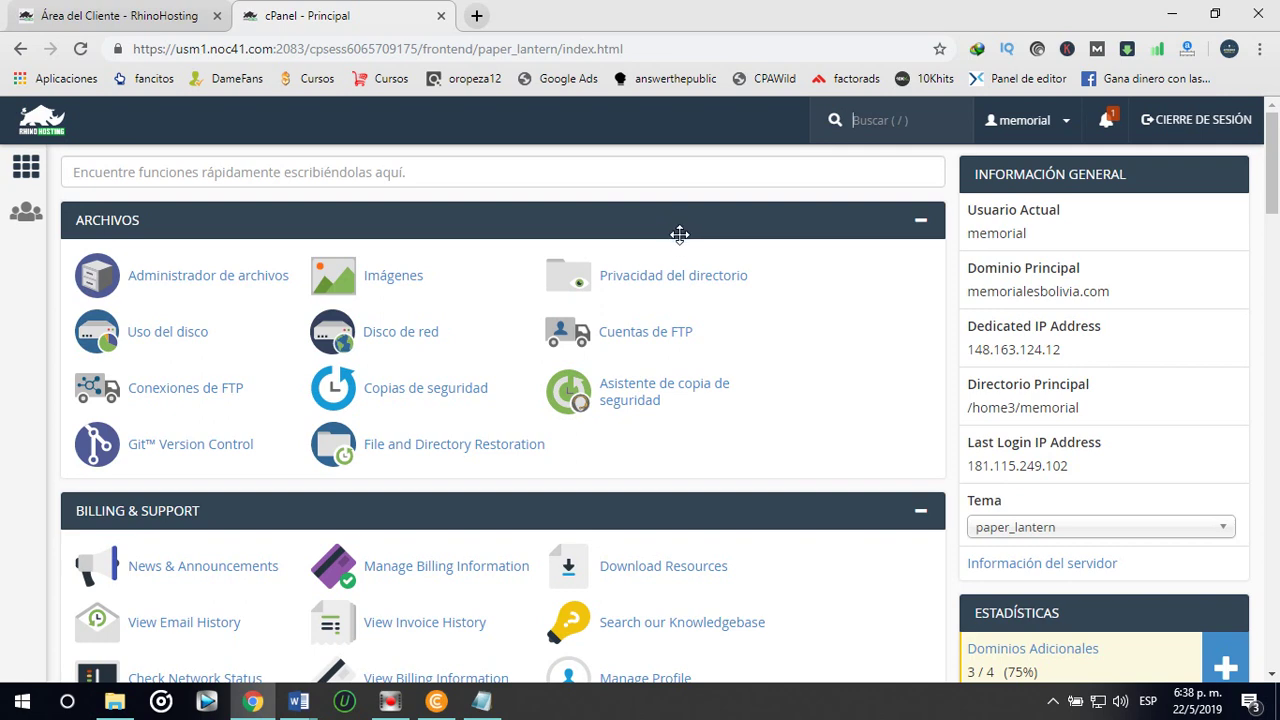
{"action": "scroll", "coordinate": [386, 606], "scroll_direction": "down", "scroll_amount": 10}
{"action": "scroll", "coordinate": [298, 500], "scroll_direction": "down", "scroll_amount": 9}
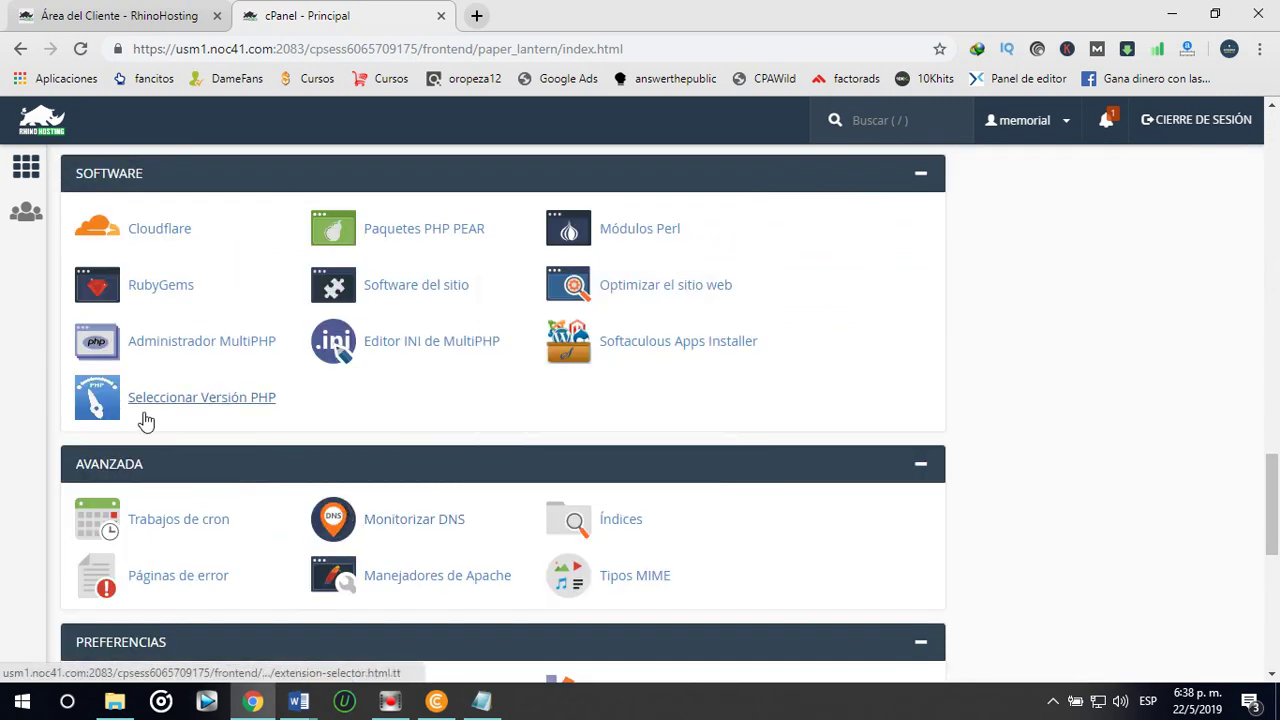
{"action": "scroll", "coordinate": [150, 445], "scroll_direction": "down", "scroll_amount": 4}
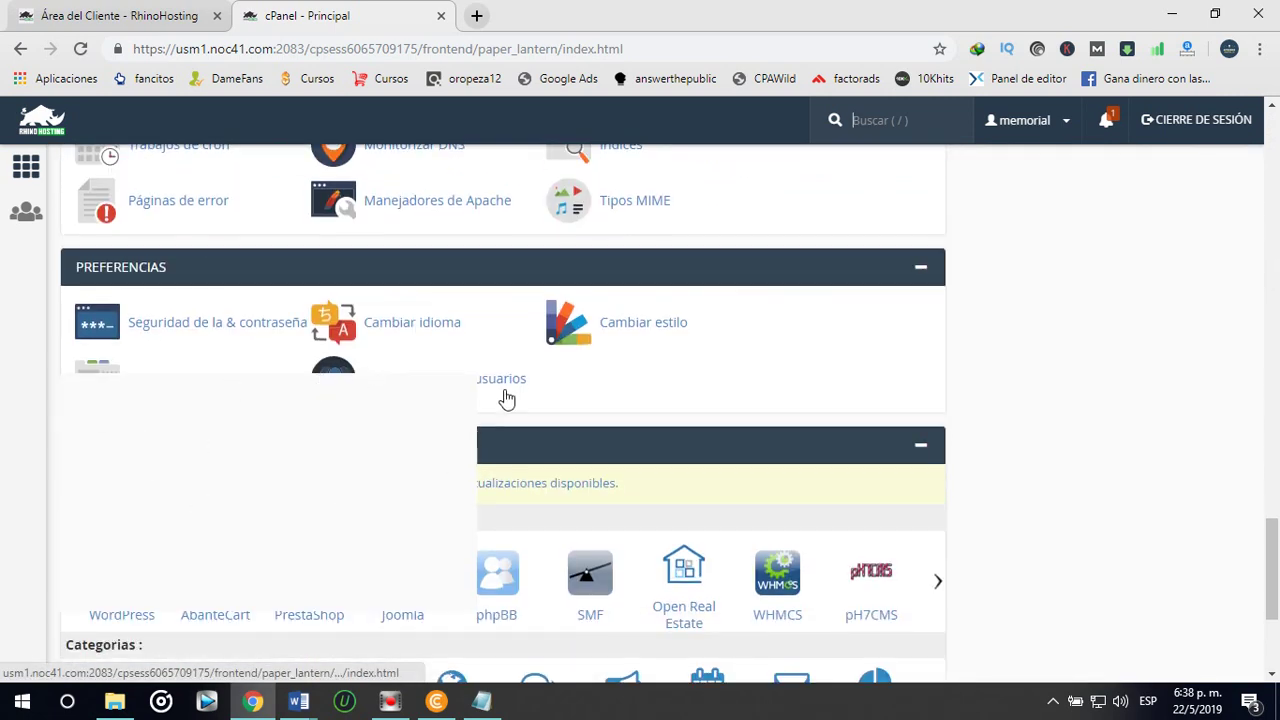
{"action": "scroll", "coordinate": [790, 422], "scroll_direction": "down", "scroll_amount": 2}
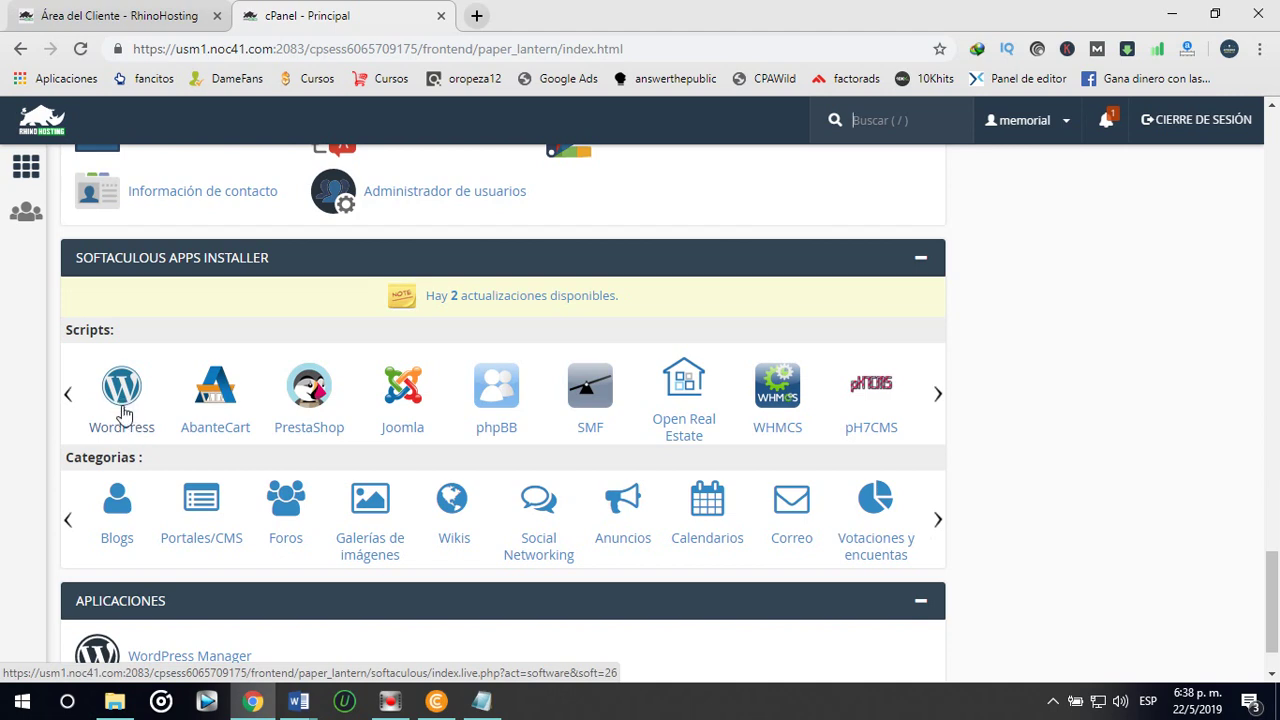
{"action": "left_click", "coordinate": [124, 411]}
{"action": "scroll", "coordinate": [166, 420], "scroll_direction": "up", "scroll_amount": 9}
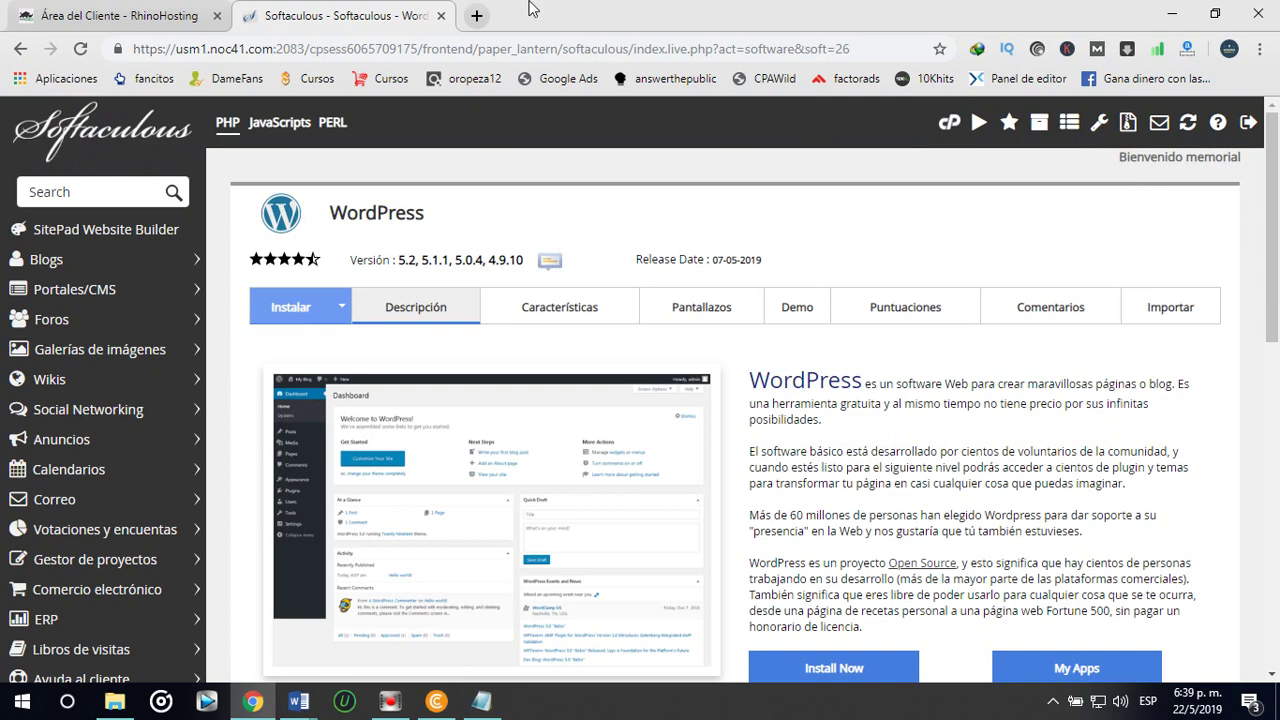
Remove the existing WordPress installation on 1clickoritotv.tk and confirm the deletion
{"action": "scroll", "coordinate": [724, 281], "scroll_direction": "down", "scroll_amount": 7}
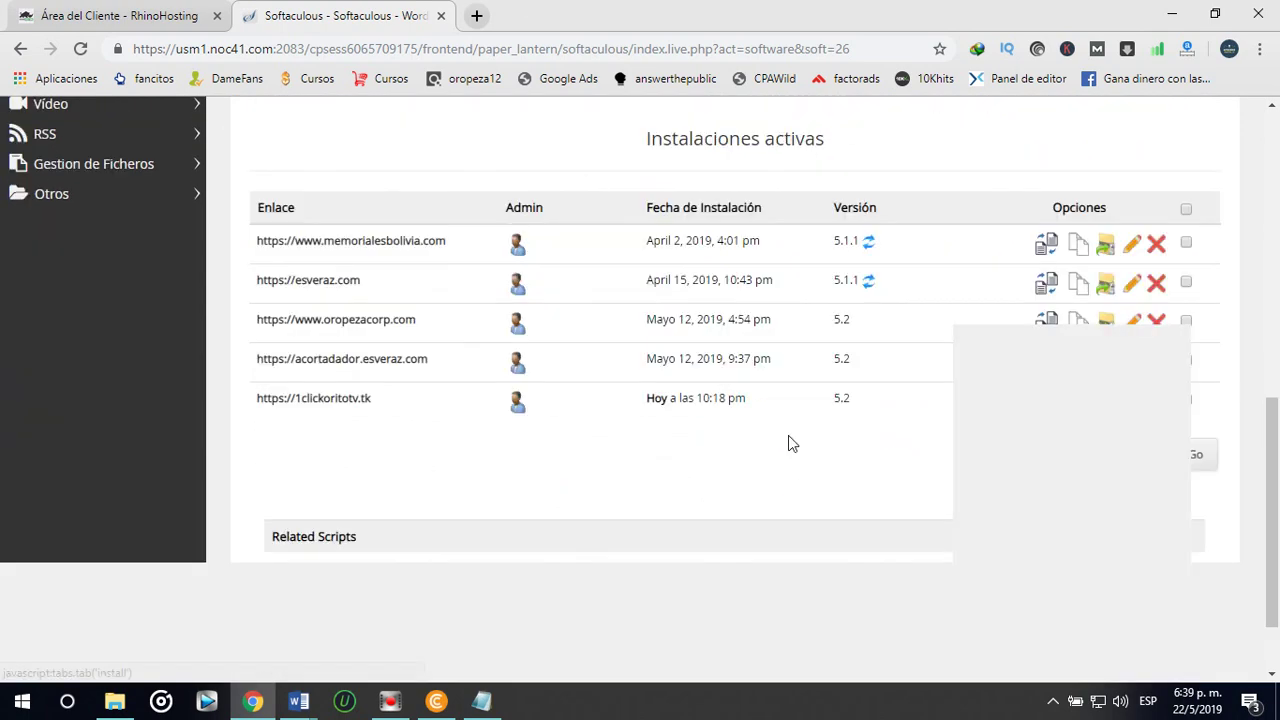
{"action": "scroll", "coordinate": [759, 430], "scroll_direction": "up", "scroll_amount": 4}
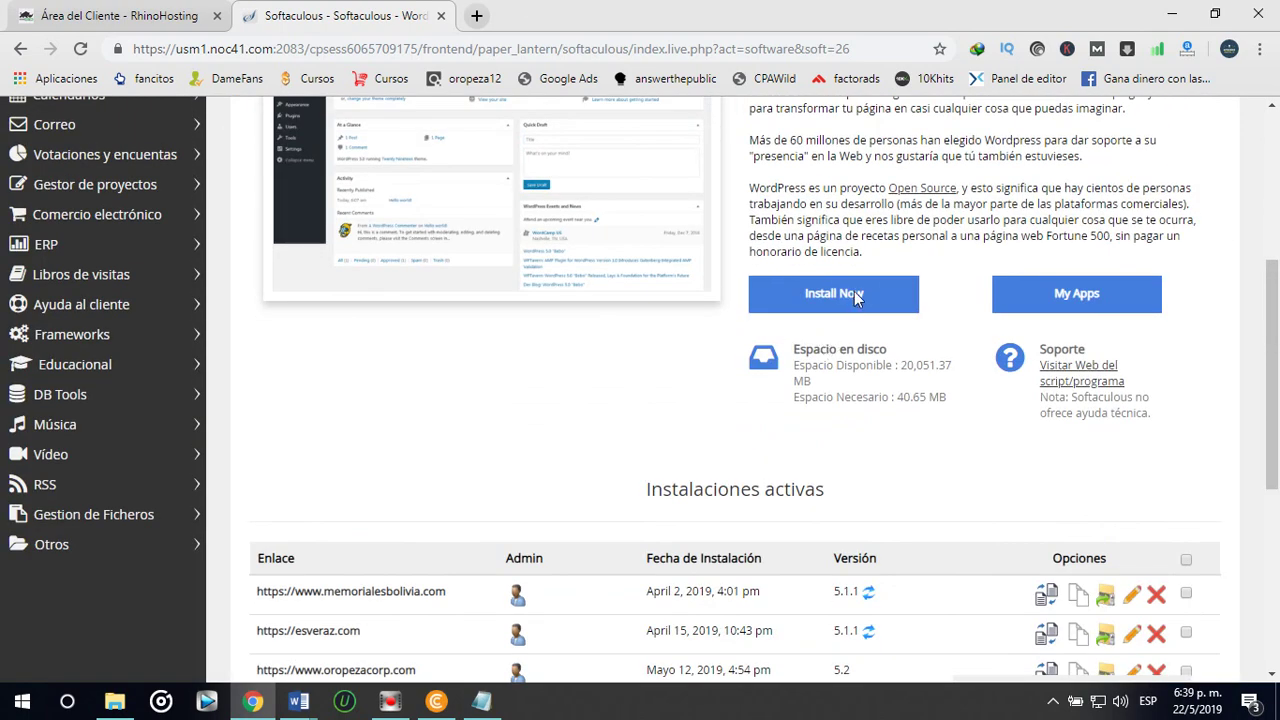
{"action": "scroll", "coordinate": [786, 322], "scroll_direction": "down", "scroll_amount": 1}
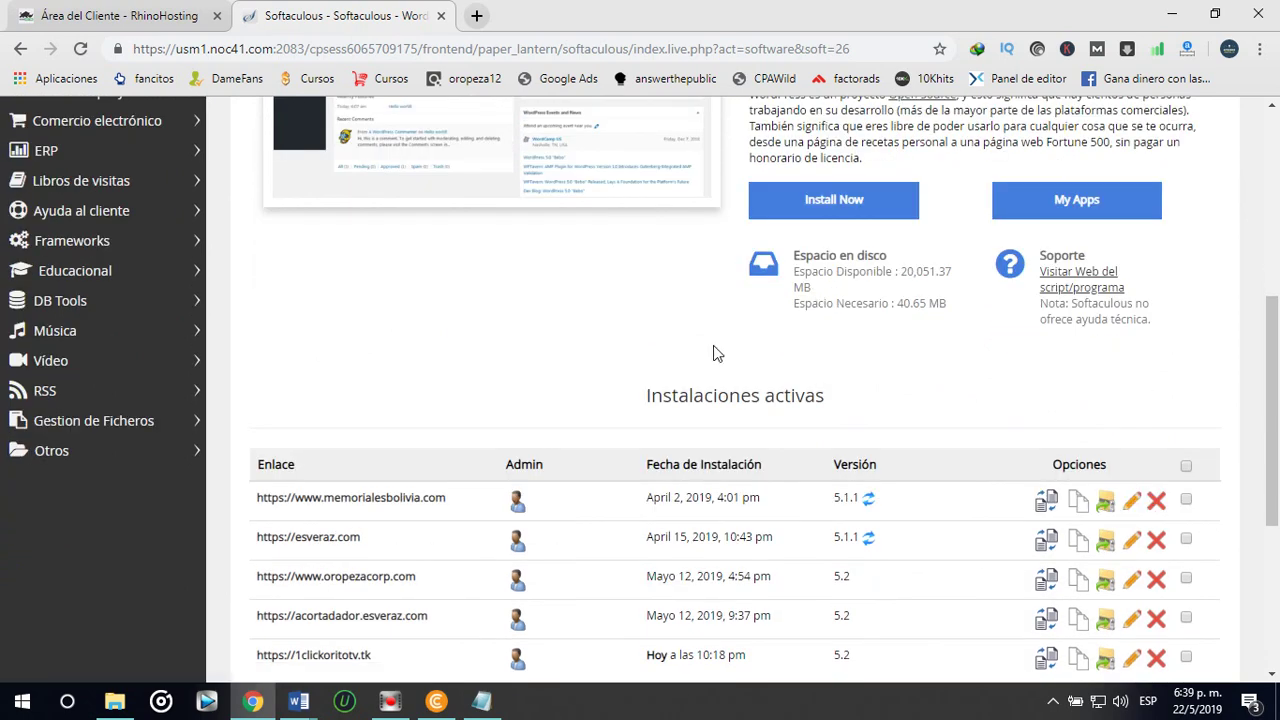
{"action": "scroll", "coordinate": [491, 371], "scroll_direction": "down", "scroll_amount": 3}
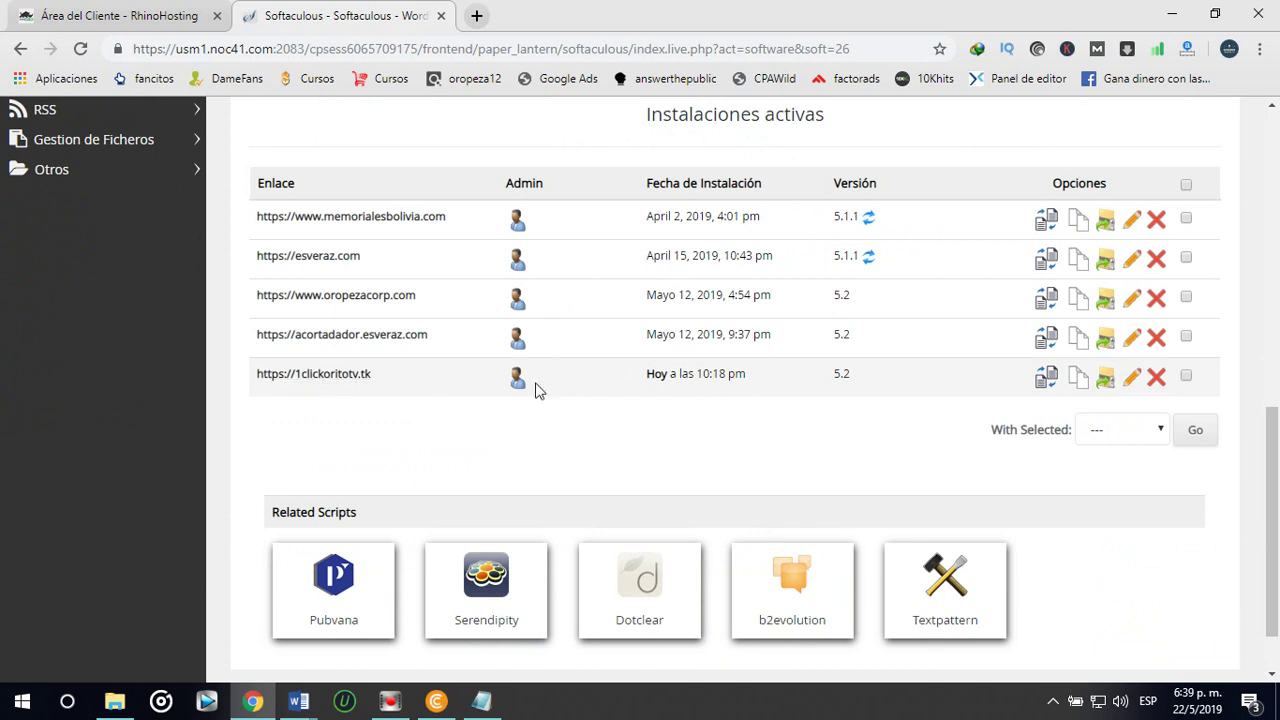
{"action": "left_click", "coordinate": [1160, 380]}
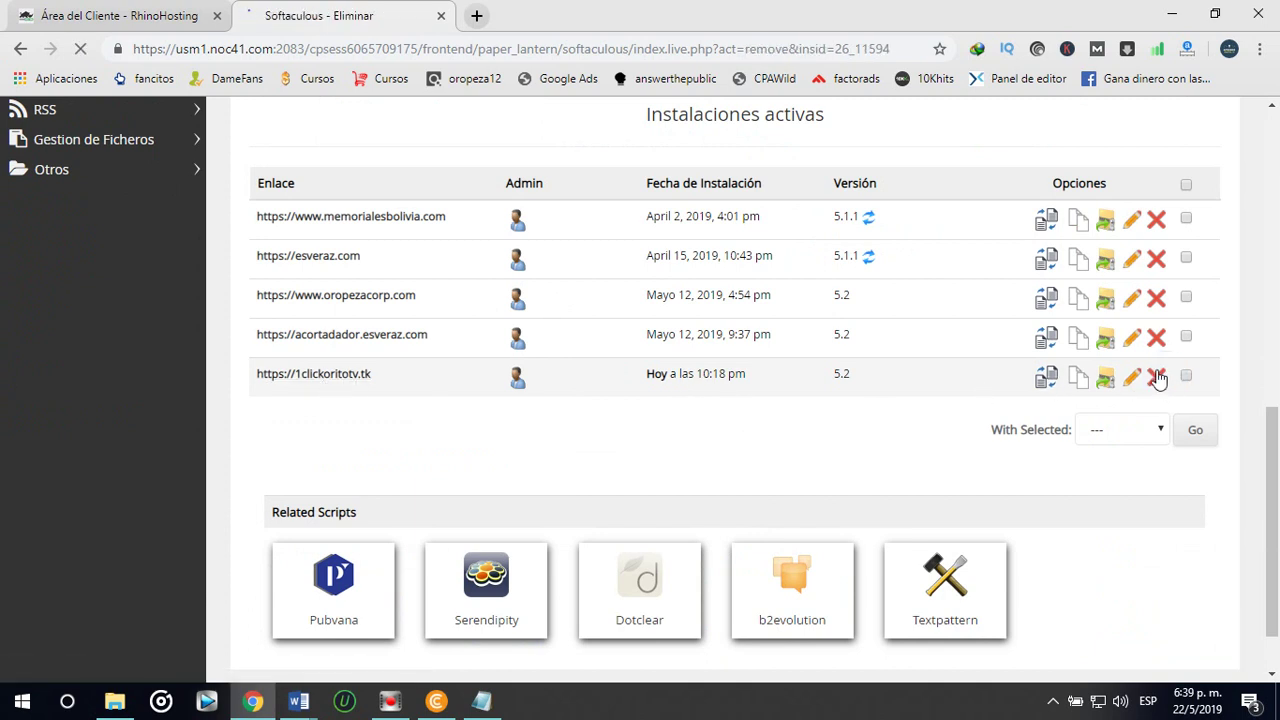
{"action": "scroll", "coordinate": [545, 485], "scroll_direction": "down", "scroll_amount": 5}
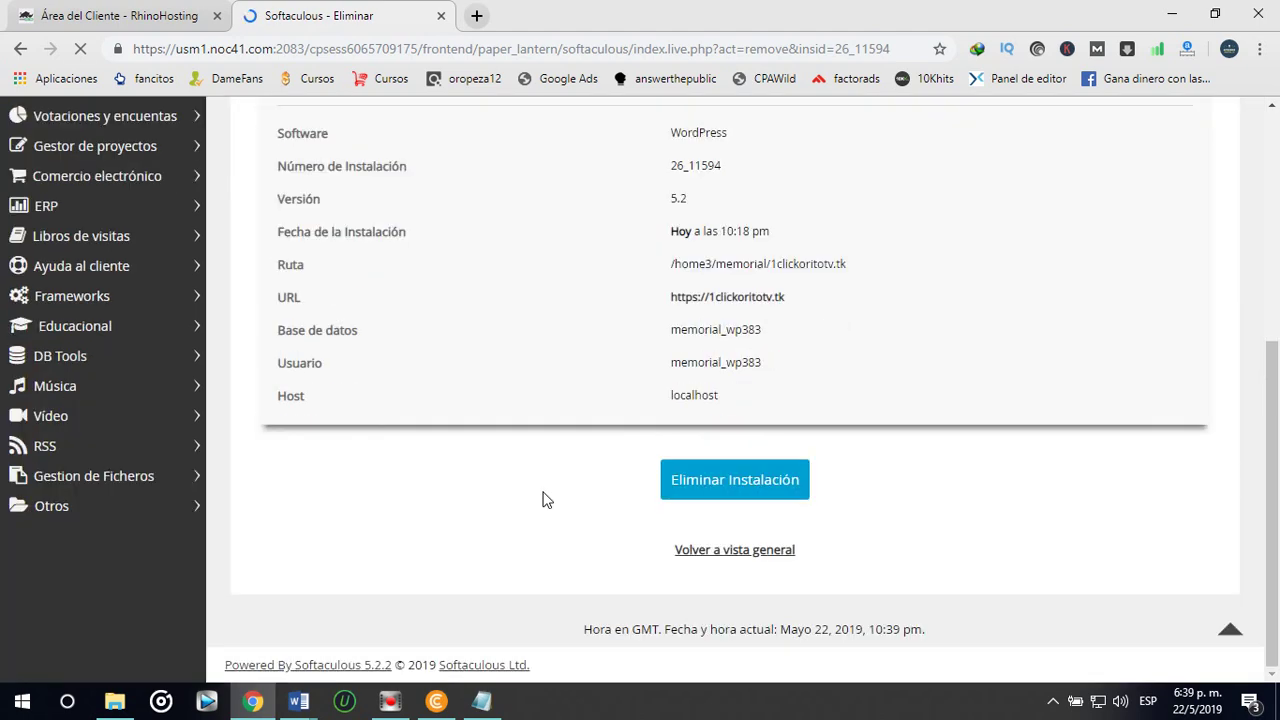
{"action": "left_click", "coordinate": [682, 496]}
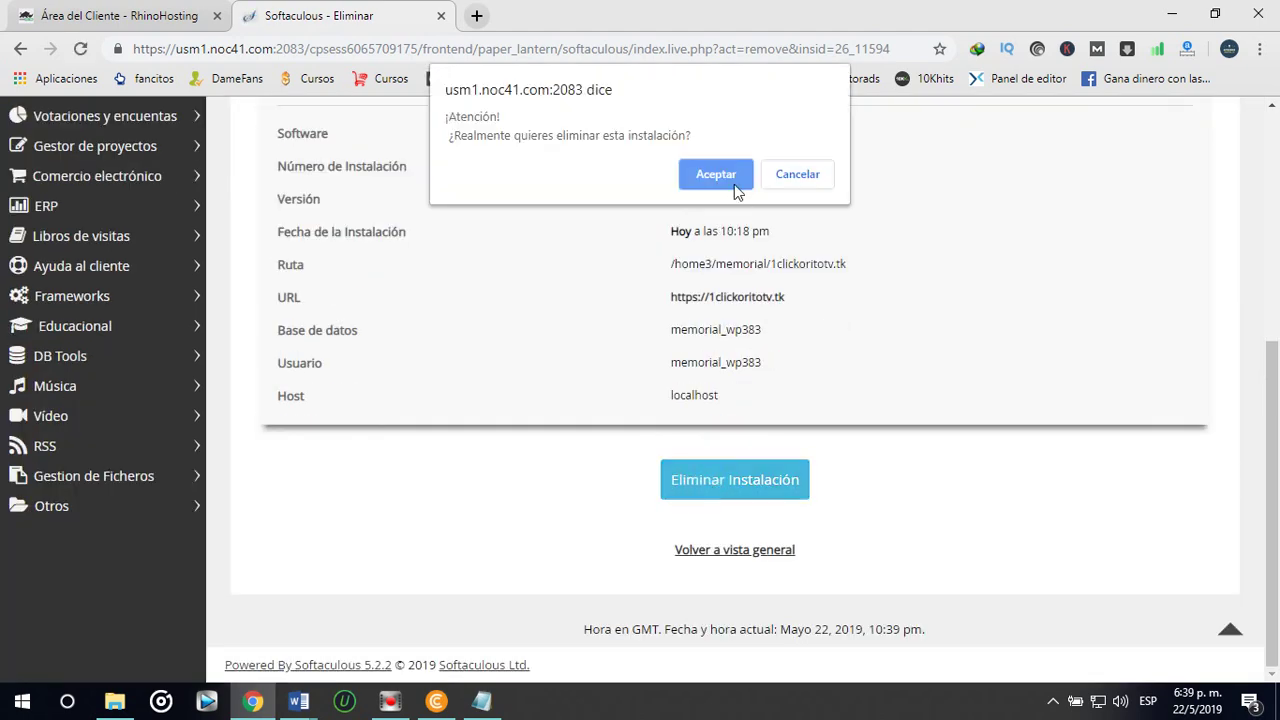
{"action": "left_click", "coordinate": [732, 182]}
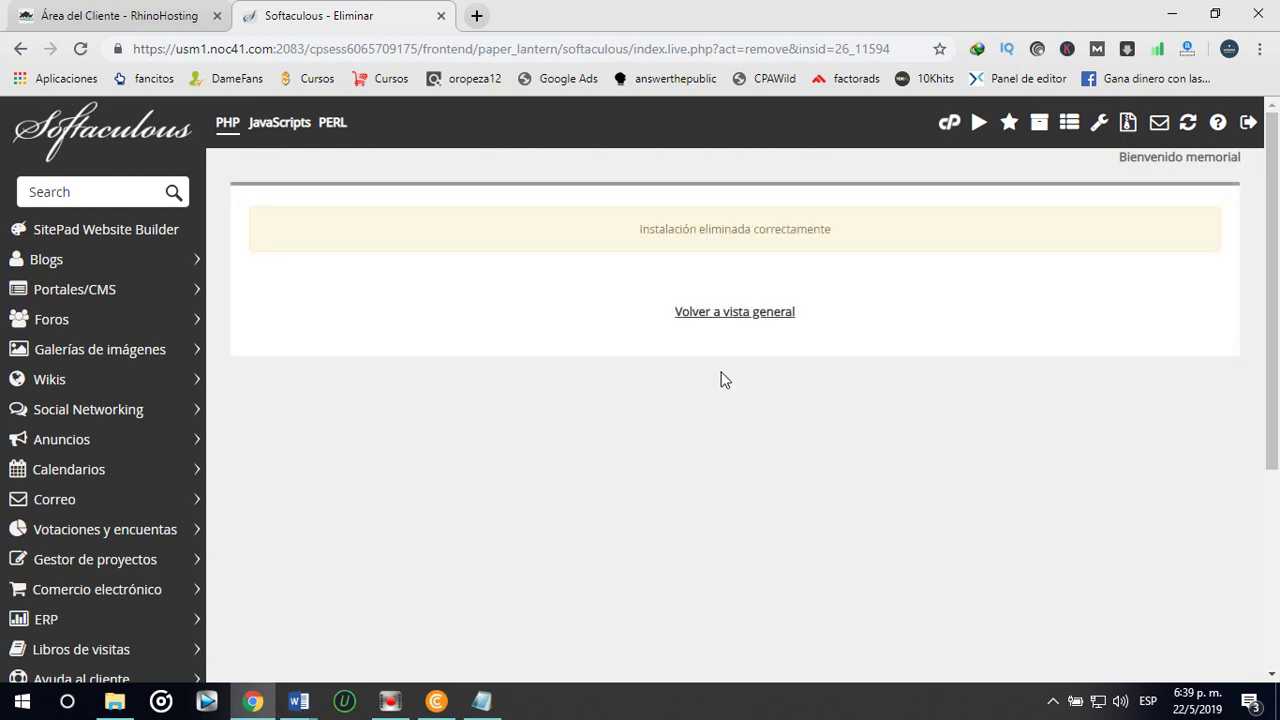
Return to the WordPress overview and start a new installation form
{"action": "left_click", "coordinate": [748, 314]}
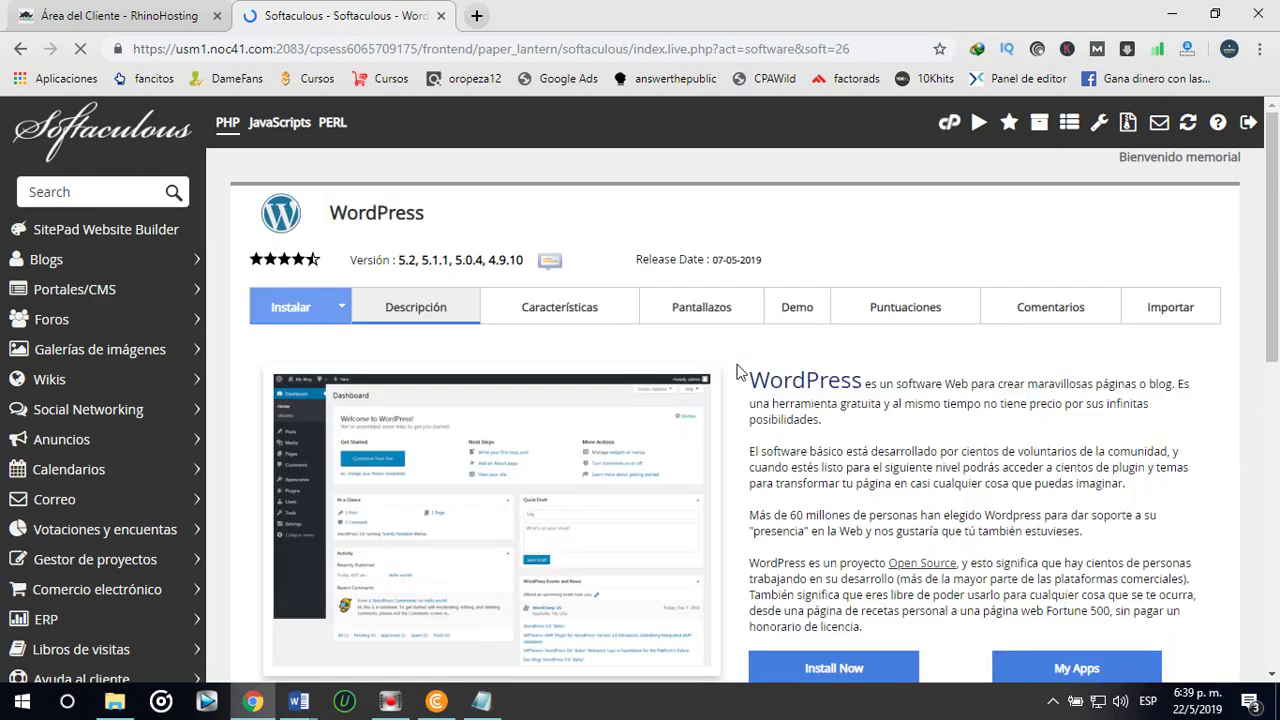
{"action": "scroll", "coordinate": [760, 390], "scroll_direction": "down", "scroll_amount": 5}
{"action": "scroll", "coordinate": [719, 436], "scroll_direction": "down", "scroll_amount": 5}
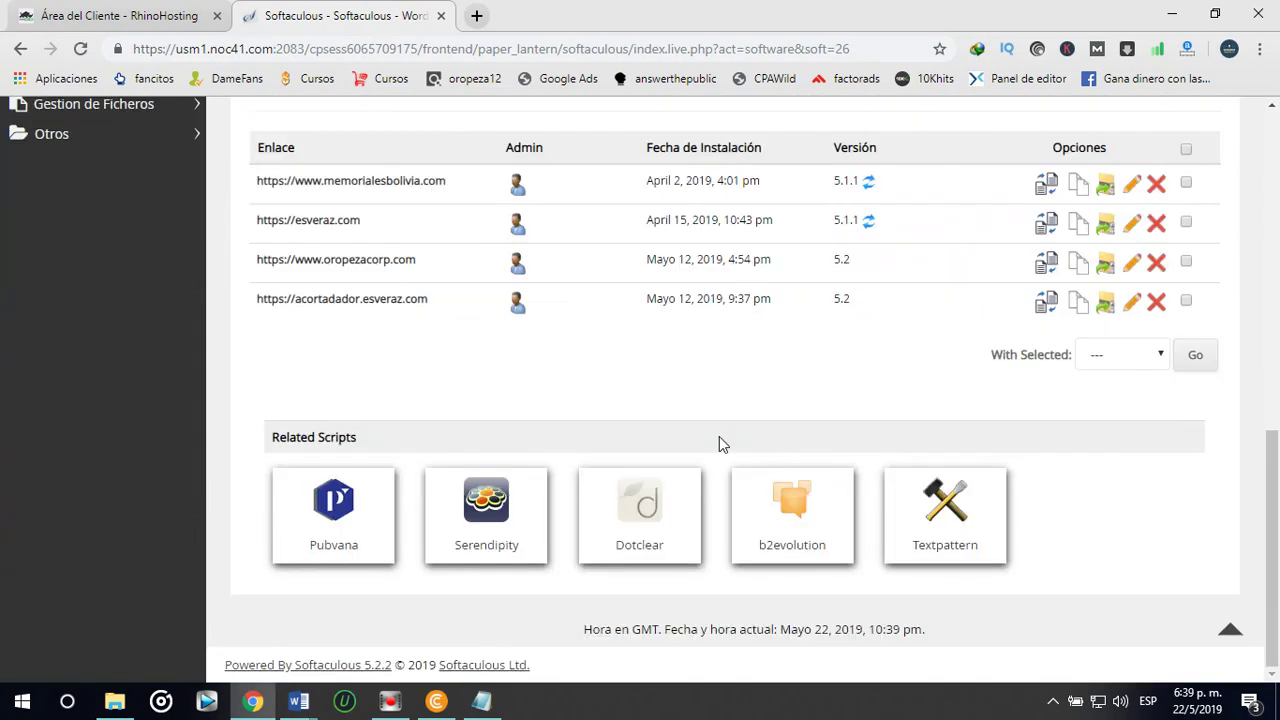
{"action": "scroll", "coordinate": [719, 436], "scroll_direction": "up", "scroll_amount": 5}
{"action": "left_click", "coordinate": [848, 266]}
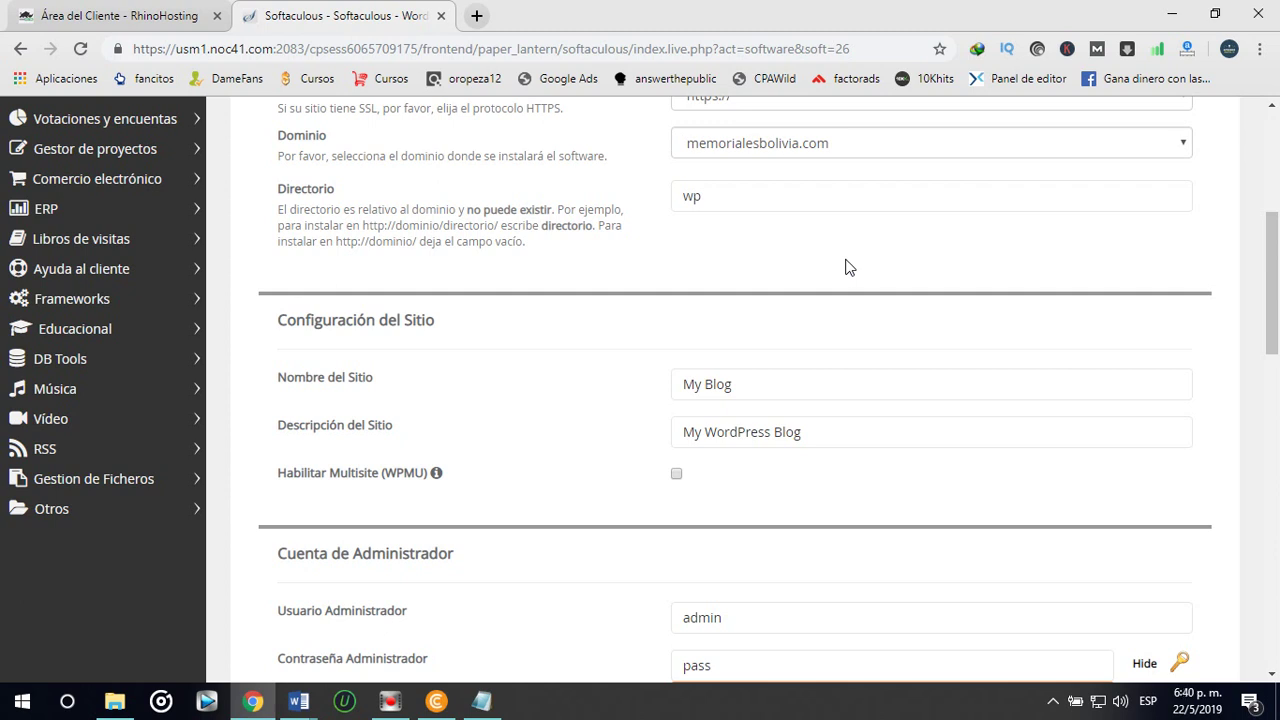
Edit the installation directory and choose 1clickoritotv.tk as the install domain
{"action": "left_click", "coordinate": [763, 206]}
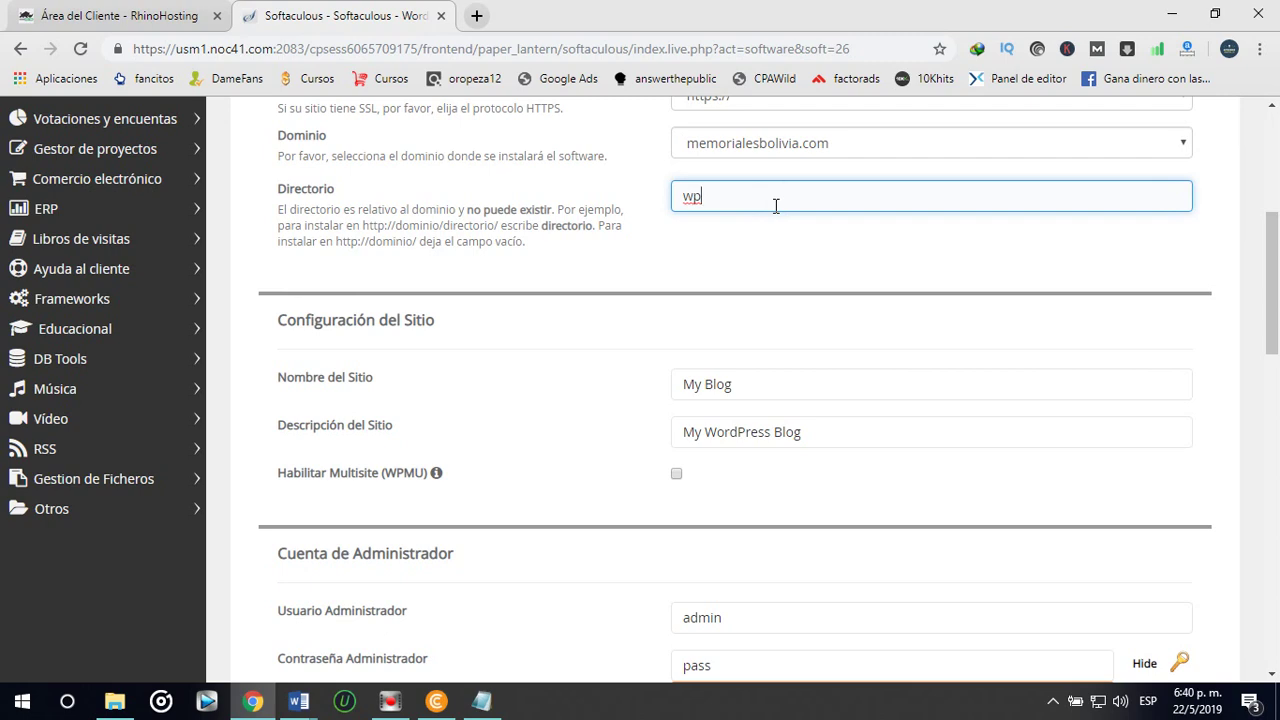
{"action": "scroll", "coordinate": [775, 205], "scroll_direction": "up", "scroll_amount": 5}
{"action": "scroll", "coordinate": [635, 410], "scroll_direction": "down", "scroll_amount": 1}
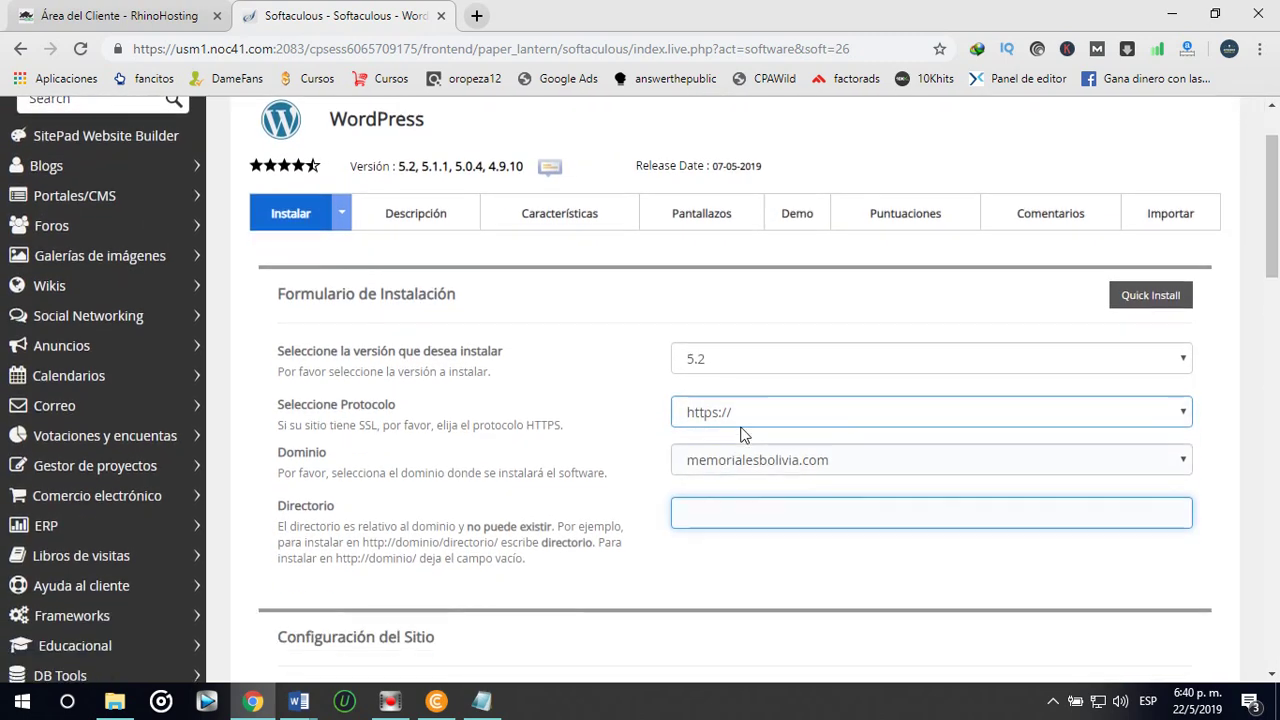
{"action": "left_click", "coordinate": [797, 462]}
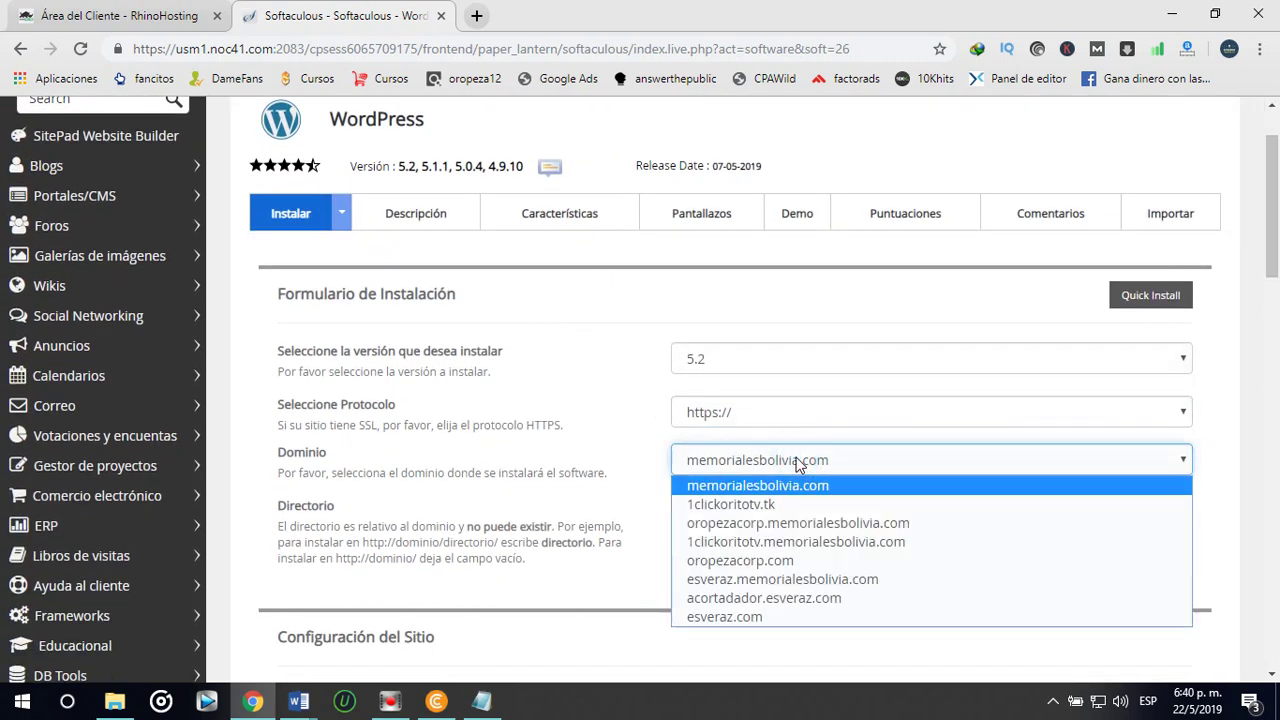
{"action": "left_click", "coordinate": [766, 508]}
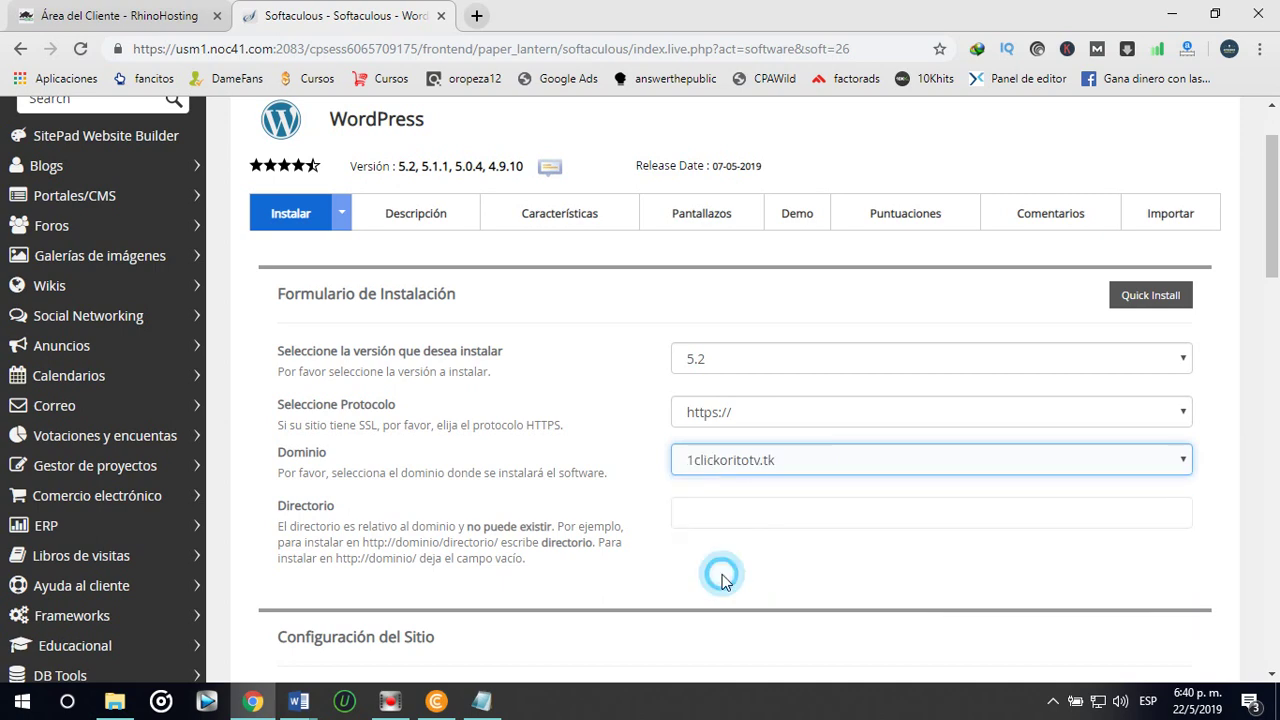
{"action": "scroll", "coordinate": [778, 468], "scroll_direction": "down", "scroll_amount": 4}
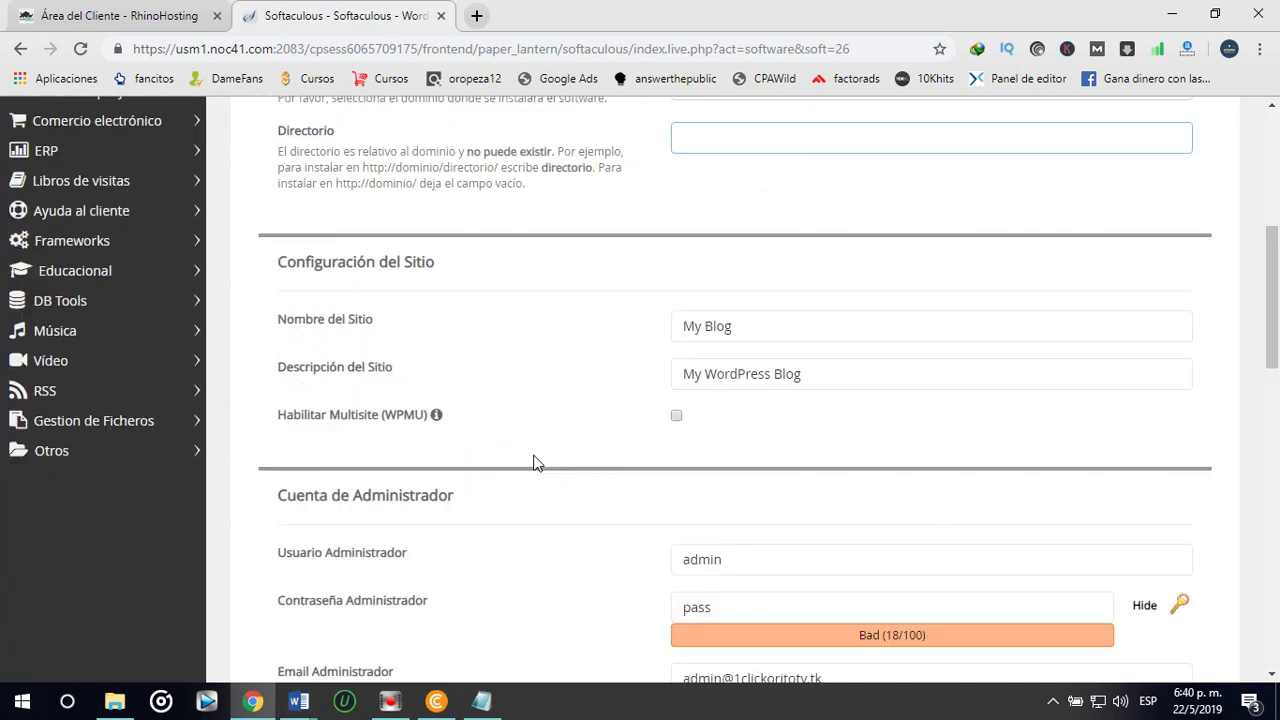
{"action": "scroll", "coordinate": [775, 323], "scroll_direction": "down", "scroll_amount": 1}
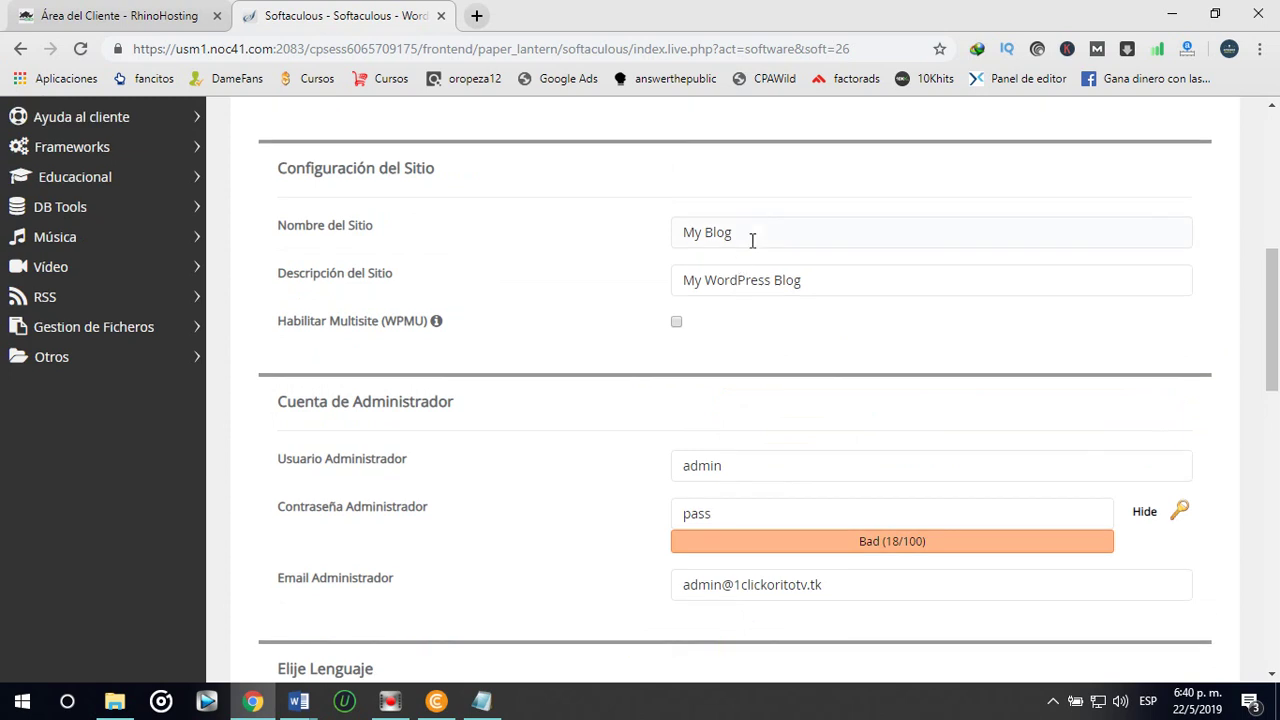
Set the site name to 'ACORTADOR' and edit the site description
{"action": "left_click_drag", "start_coordinate": [764, 238], "coordinate": [667, 250]}
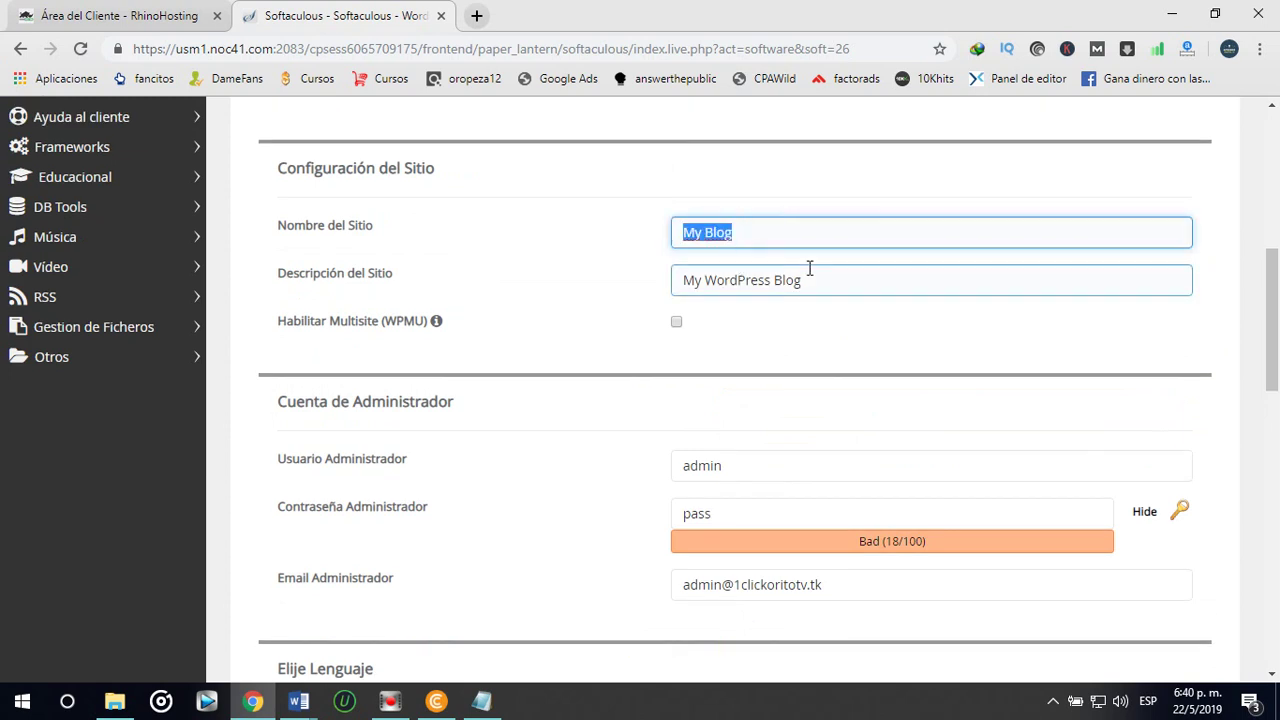
{"action": "type", "text": "ACORT"}
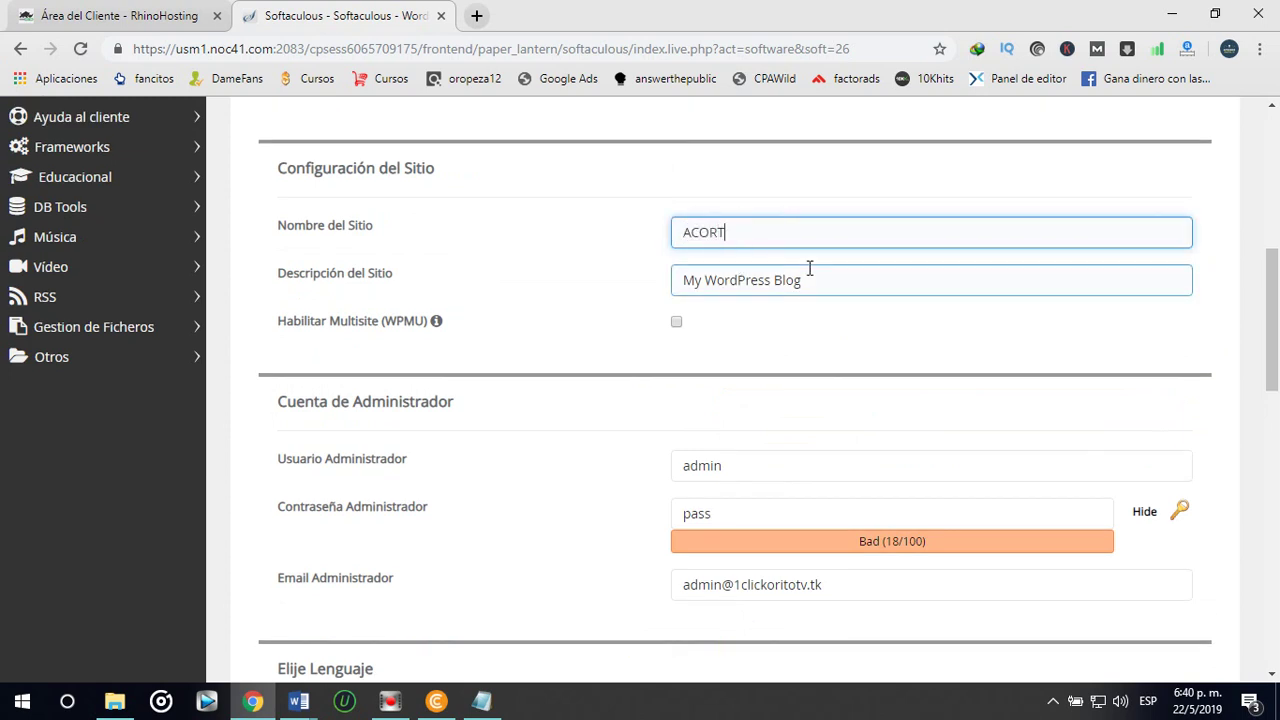
{"action": "type", "text": "ADOR"}
{"action": "left_click", "coordinate": [827, 274]}
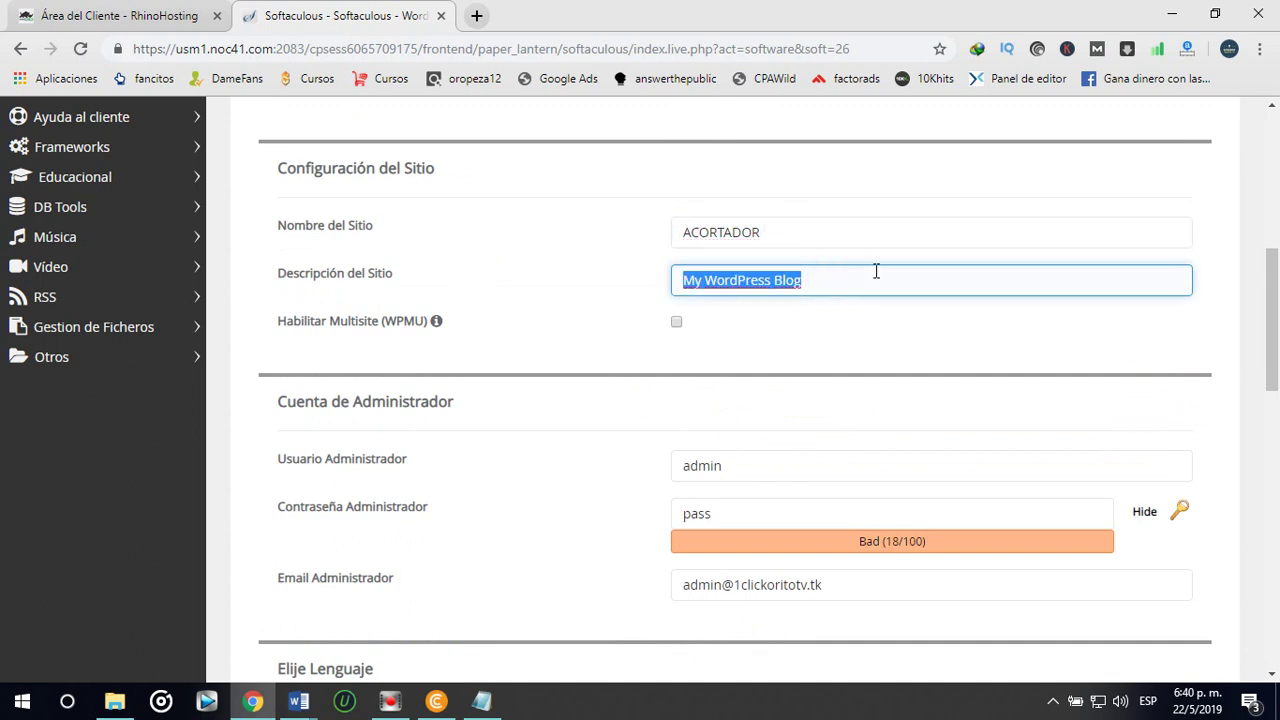
{"action": "left_click", "coordinate": [816, 314]}
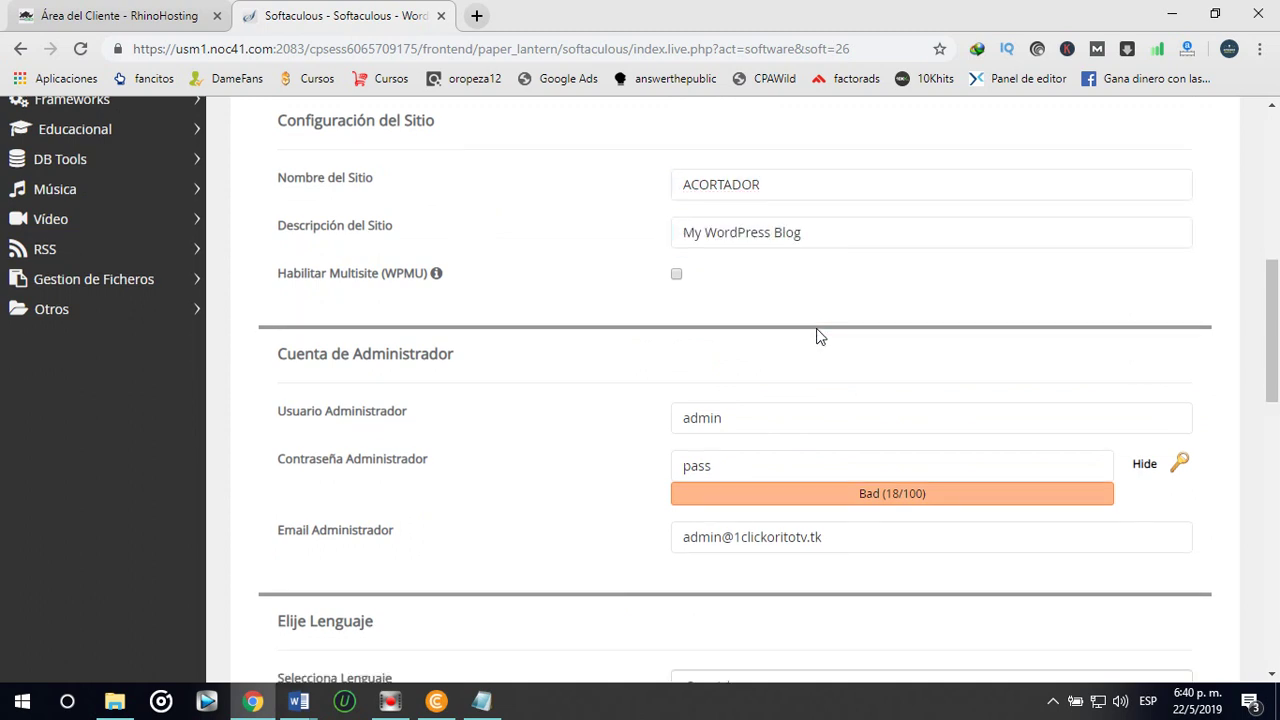
{"action": "scroll", "coordinate": [814, 334], "scroll_direction": "down", "scroll_amount": 2}
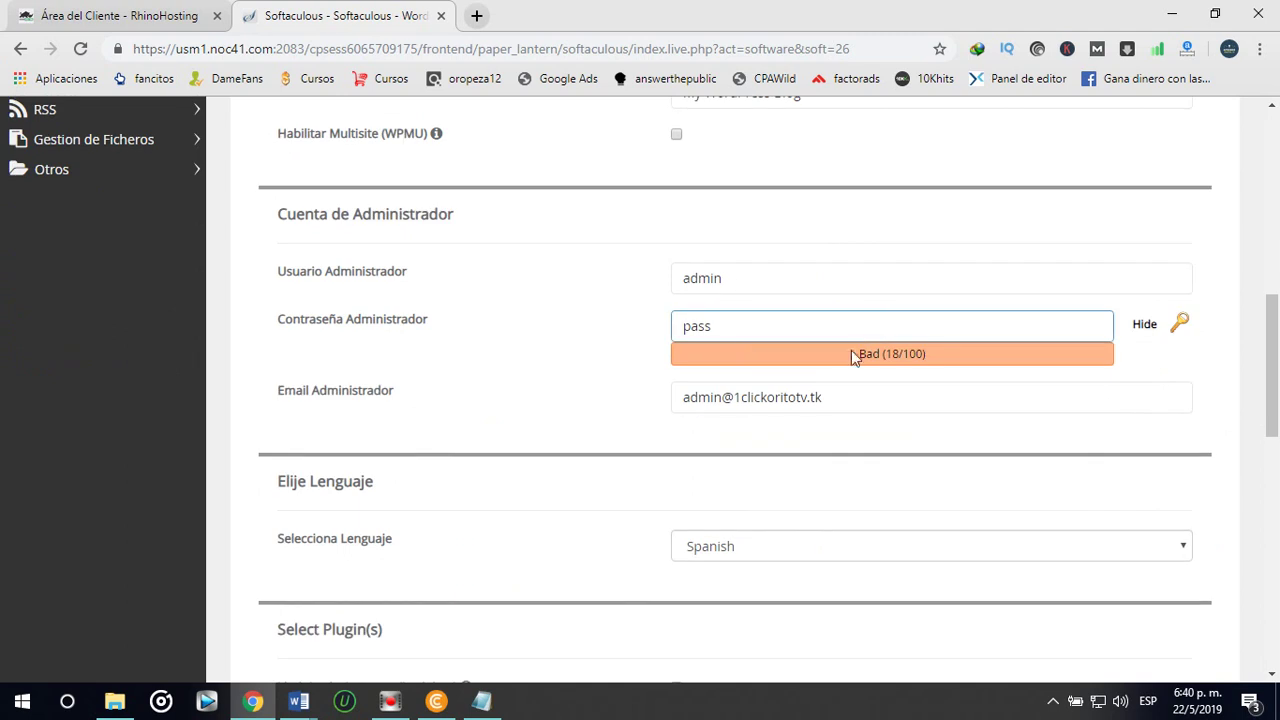
Generate a strong random admin password, select it, and bring up a blank Notepad
{"action": "left_click", "coordinate": [1180, 322]}
{"action": "left_click", "coordinate": [932, 314]}
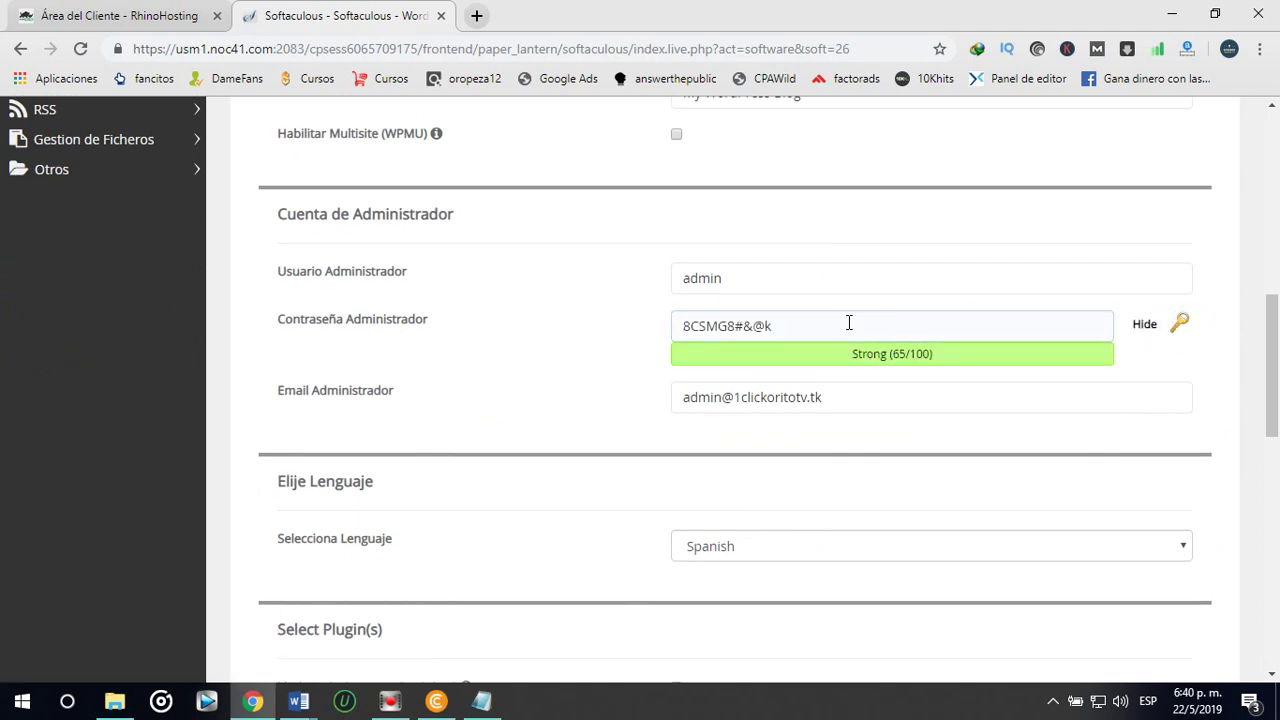
{"action": "left_click_drag", "start_coordinate": [832, 326], "coordinate": [655, 327]}
{"action": "key", "text": "ctrl+c"}
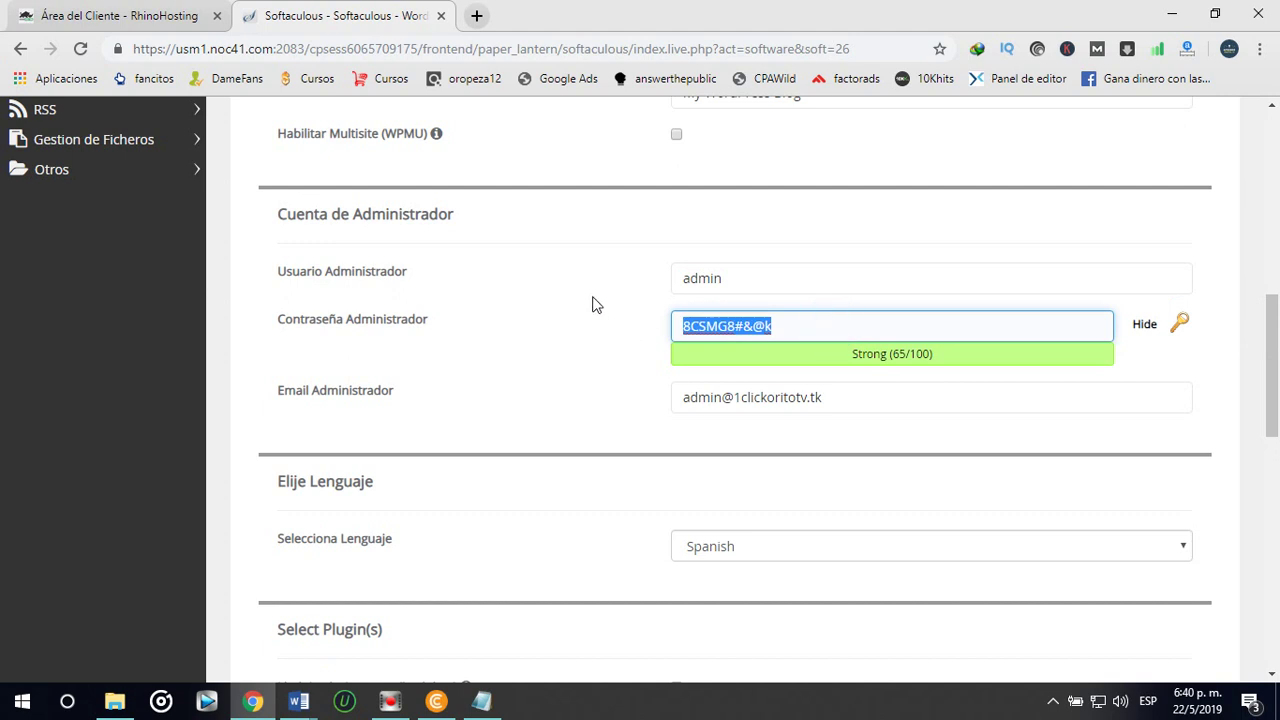
{"action": "left_click", "coordinate": [483, 700]}
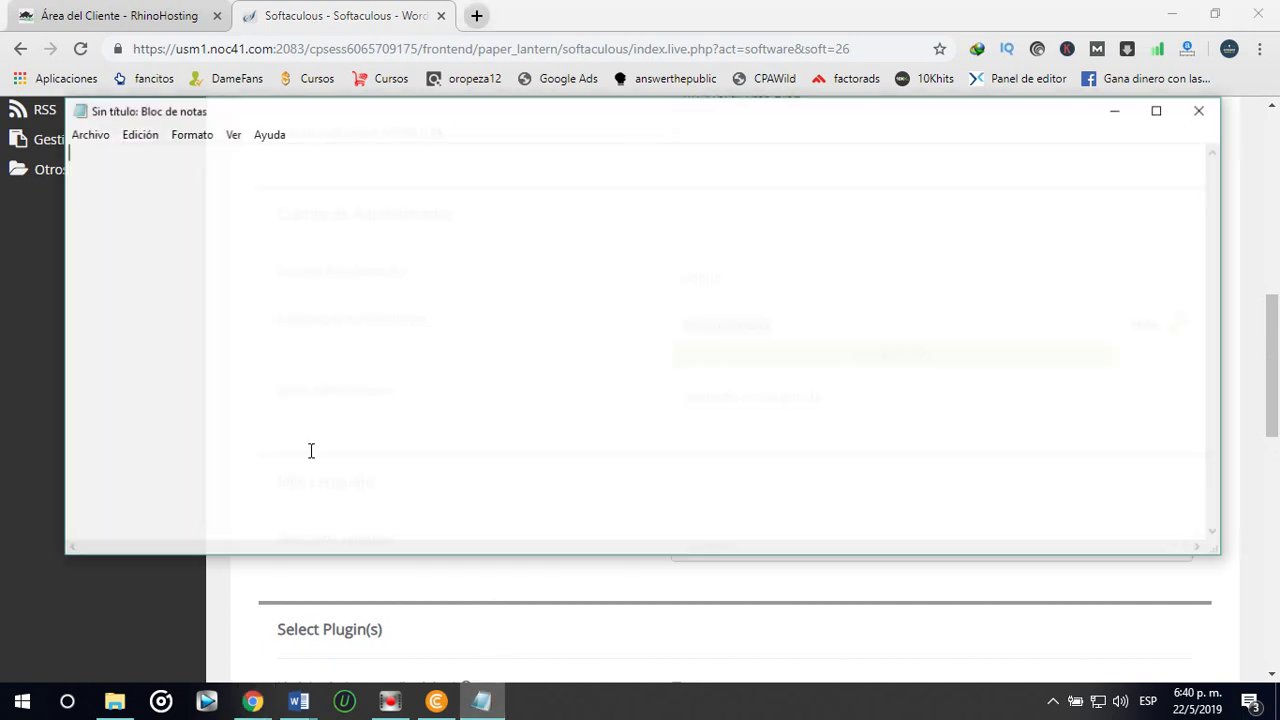
Paste the generated admin password into Notepad, moving it down to a new line
{"action": "key", "text": "ctrl+v"}
{"action": "left_click", "coordinate": [64, 145]}
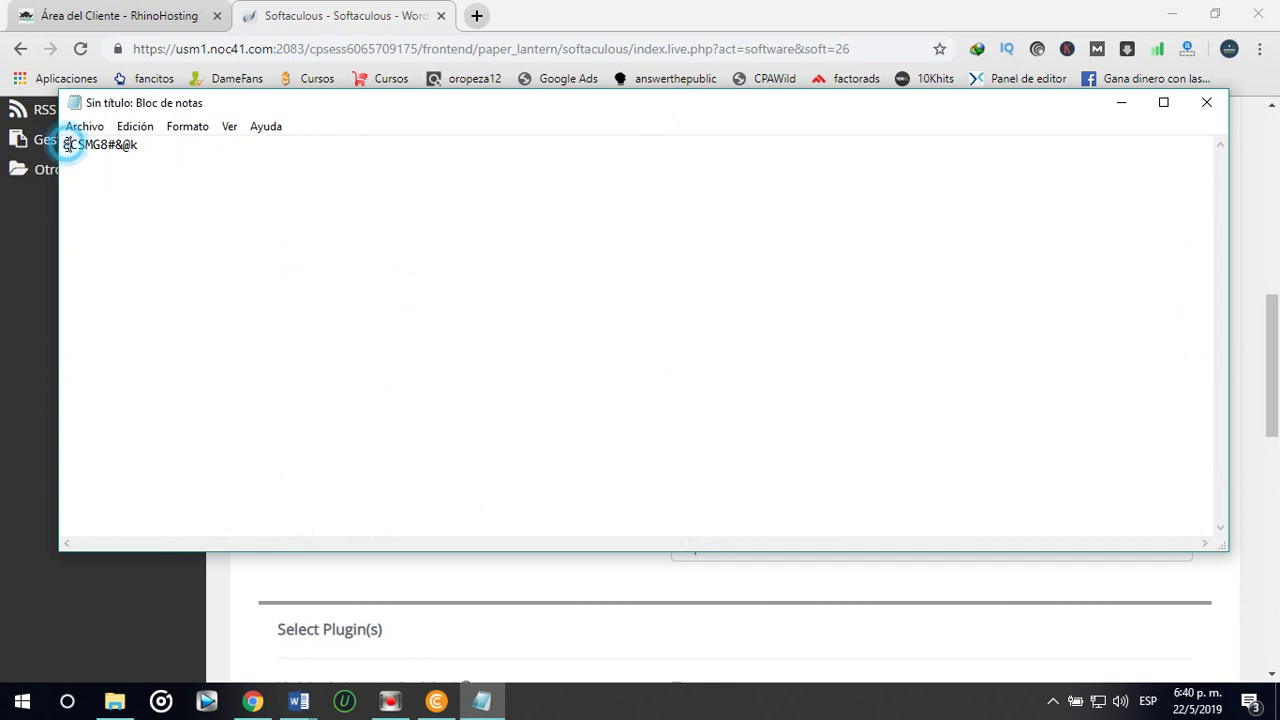
{"action": "key", "text": "Return"}
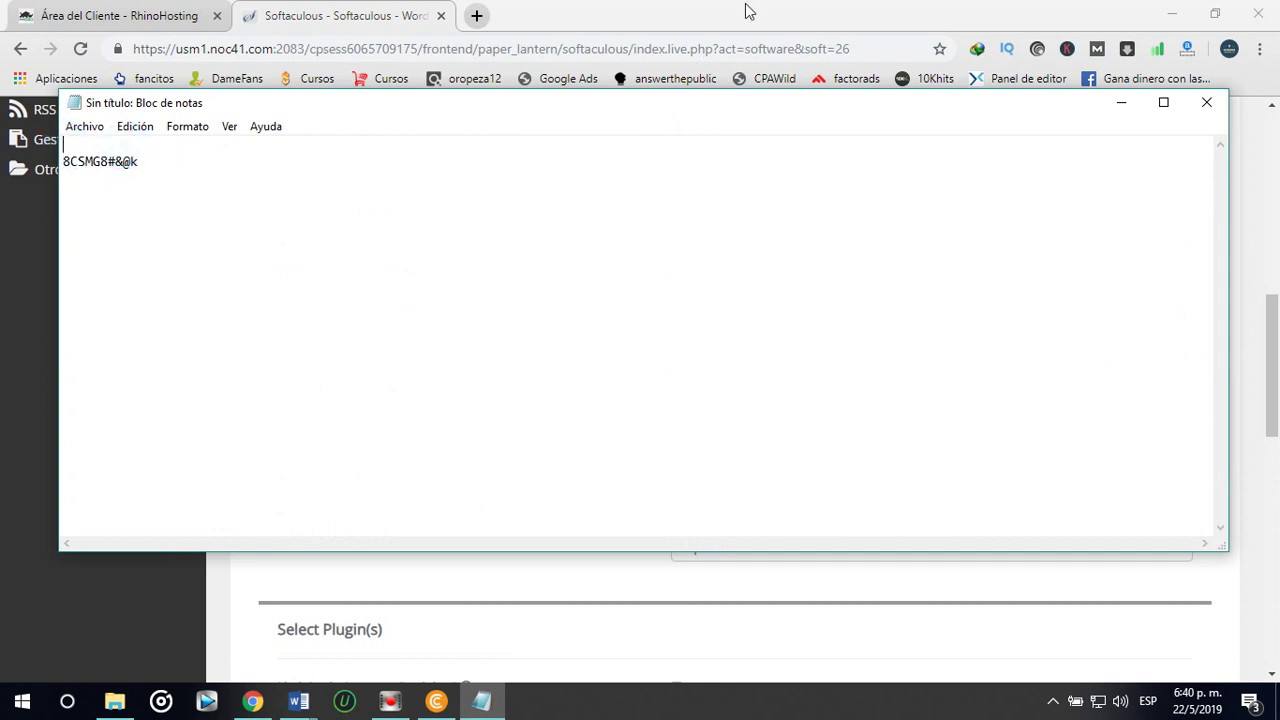
Copy the admin username into Notepad above the password, leaving a blank first line
{"action": "left_click", "coordinate": [745, 8]}
{"action": "left_click_drag", "start_coordinate": [810, 278], "coordinate": [668, 280]}
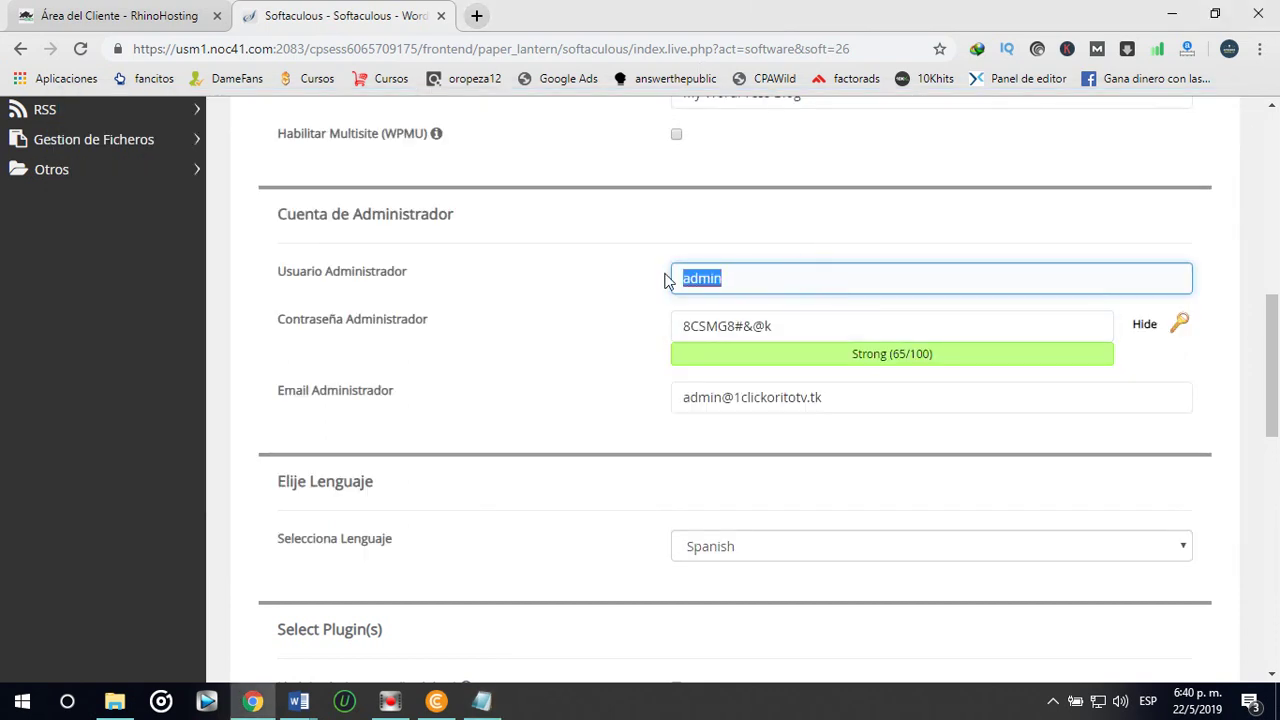
{"action": "key", "text": "ctrl+c"}
{"action": "left_click", "coordinate": [481, 700]}
{"action": "key", "text": "ctrl+v"}
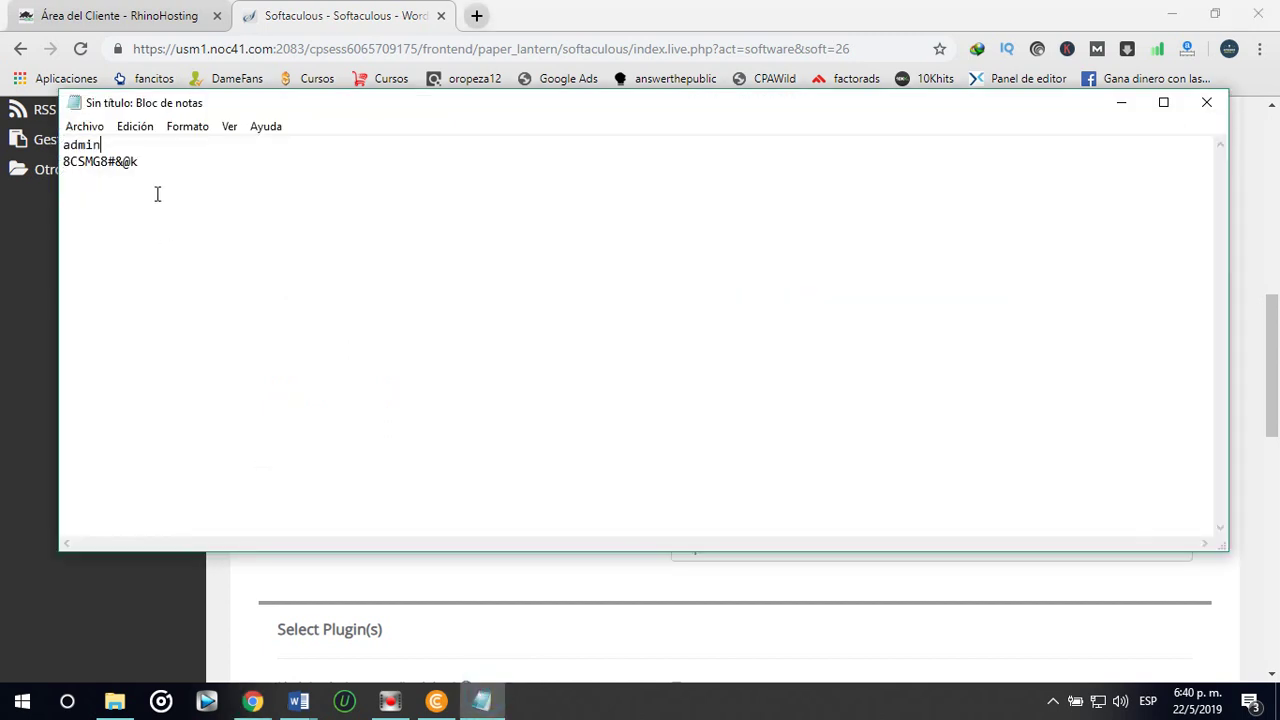
{"action": "left_click", "coordinate": [64, 145]}
{"action": "key", "text": "Return"}
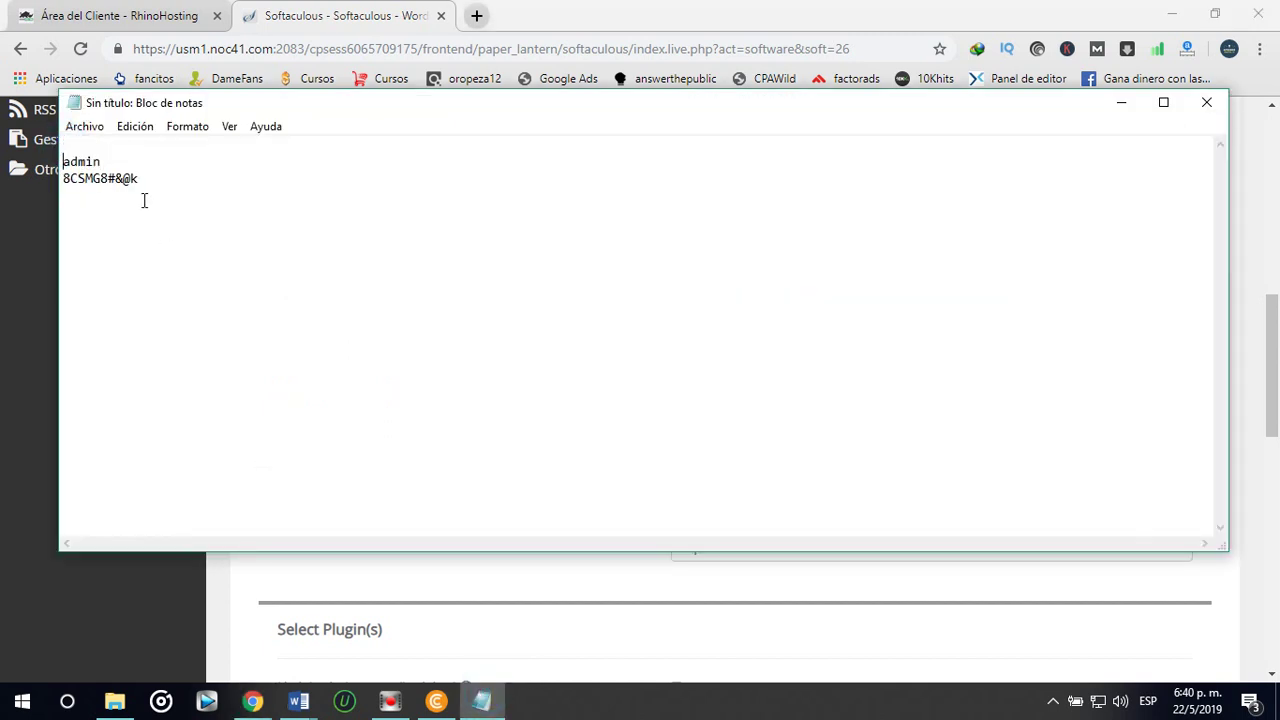
{"action": "key", "text": "alt+Tab"}
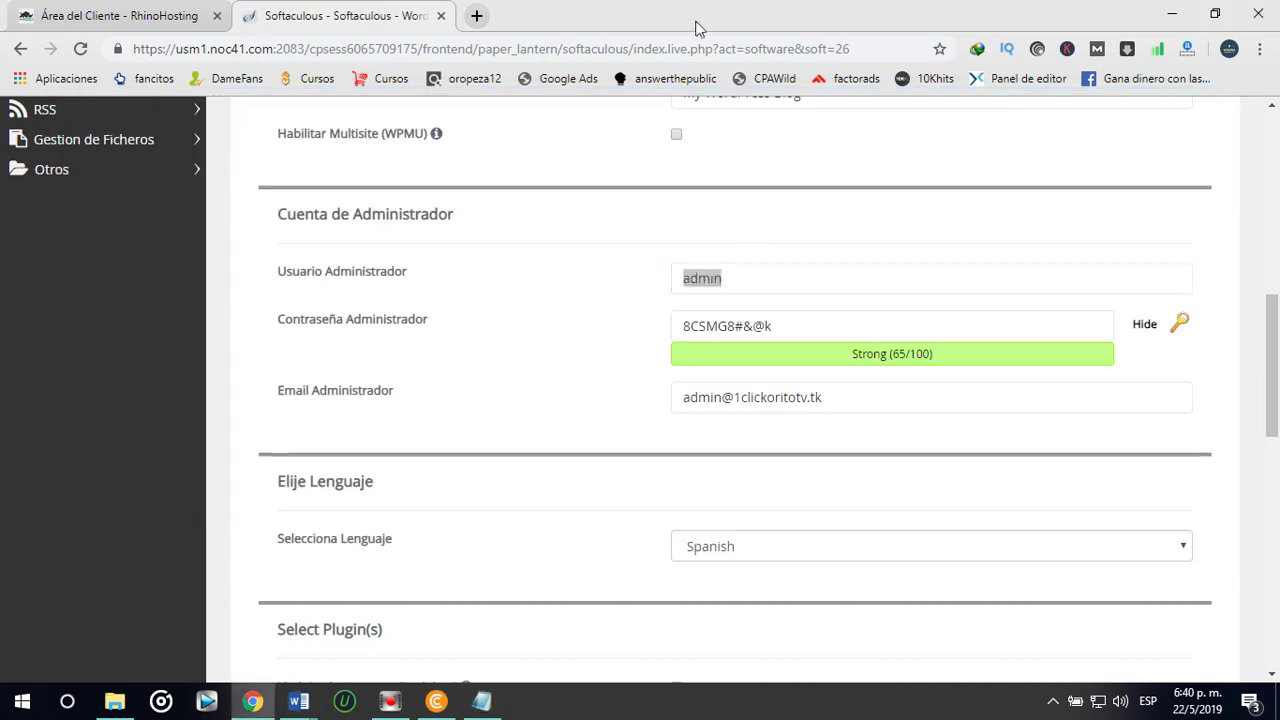
{"action": "scroll", "coordinate": [808, 200], "scroll_direction": "down", "scroll_amount": 6}
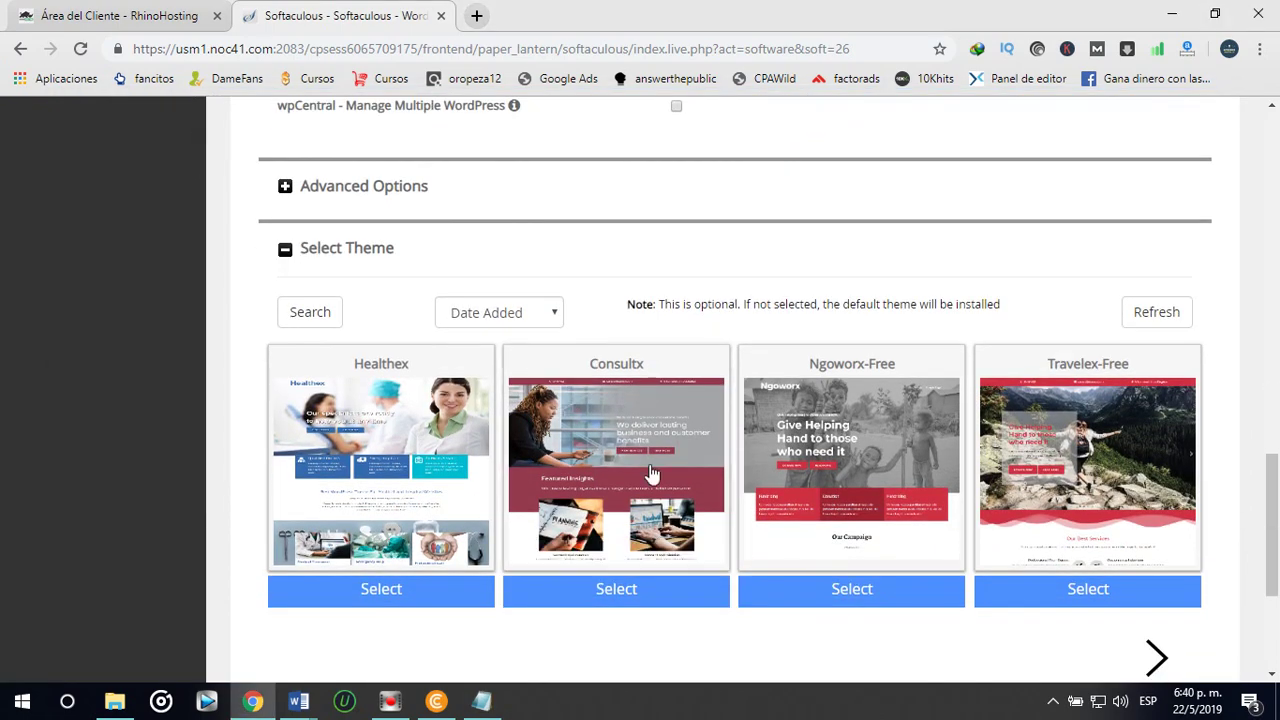
Run the WordPress installation on 1clickoritotv.tk
{"action": "scroll", "coordinate": [575, 520], "scroll_direction": "down", "scroll_amount": 3}
{"action": "left_click", "coordinate": [722, 447]}
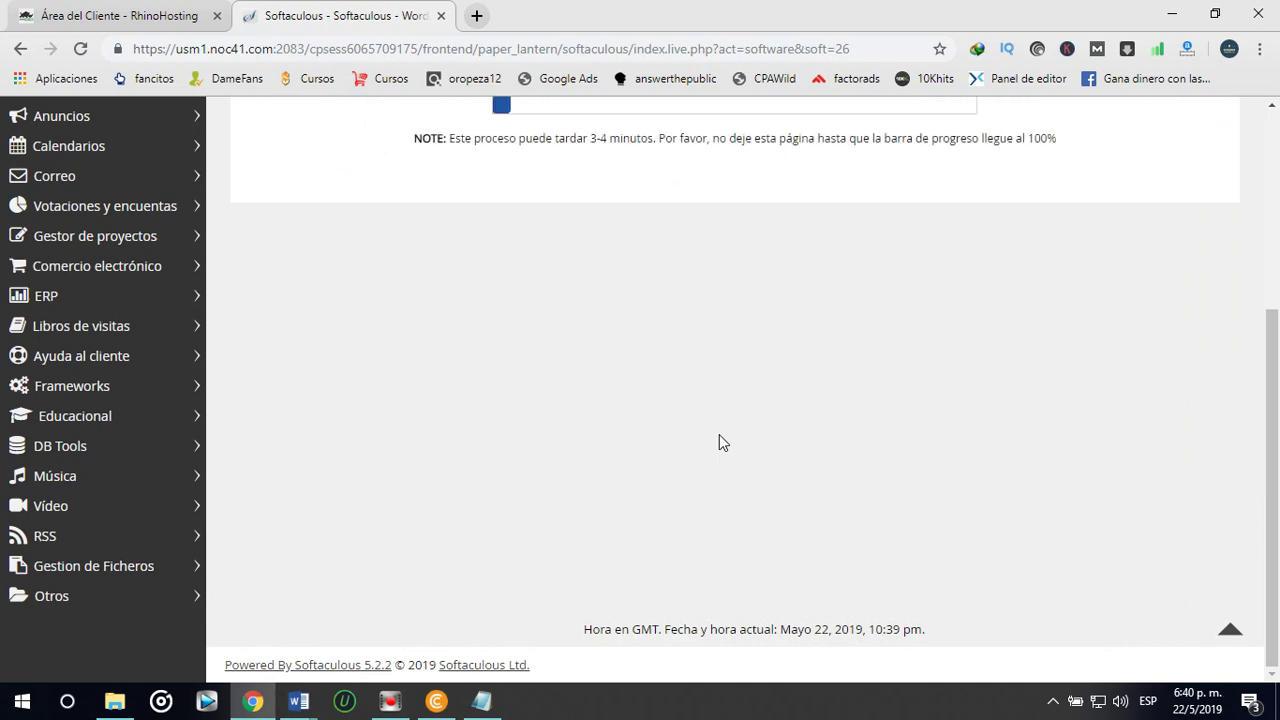
{"action": "scroll", "coordinate": [723, 442], "scroll_direction": "up", "scroll_amount": 3}
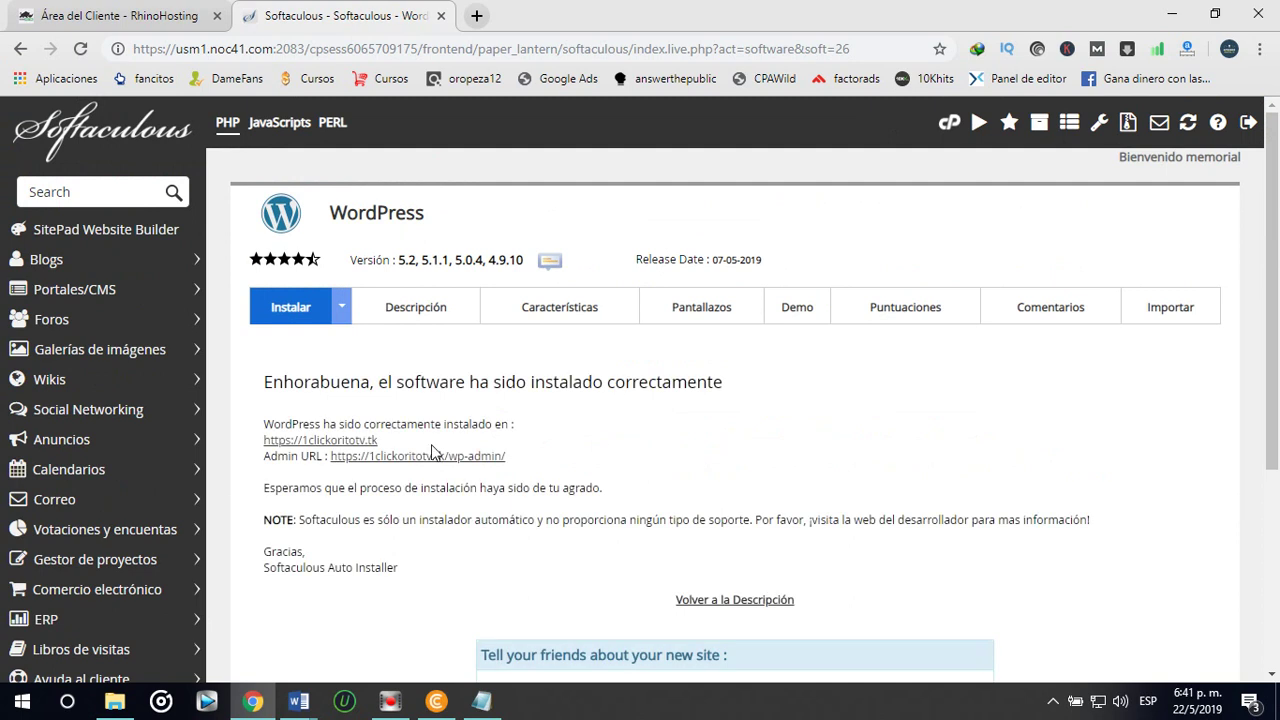
{"action": "scroll", "coordinate": [470, 400], "scroll_direction": "down", "scroll_amount": 1}
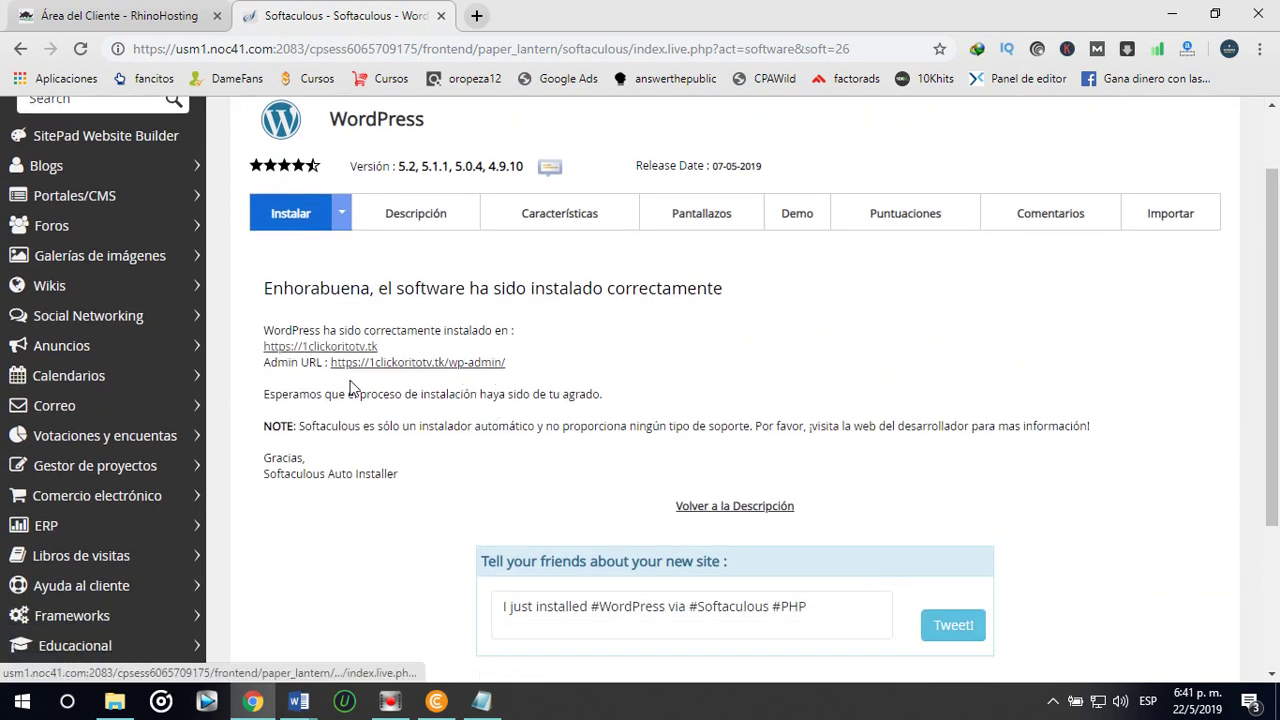
Record the admin URL on Notepad's first line, removing the stray leading colon
{"action": "left_click_drag", "start_coordinate": [325, 362], "coordinate": [502, 365]}
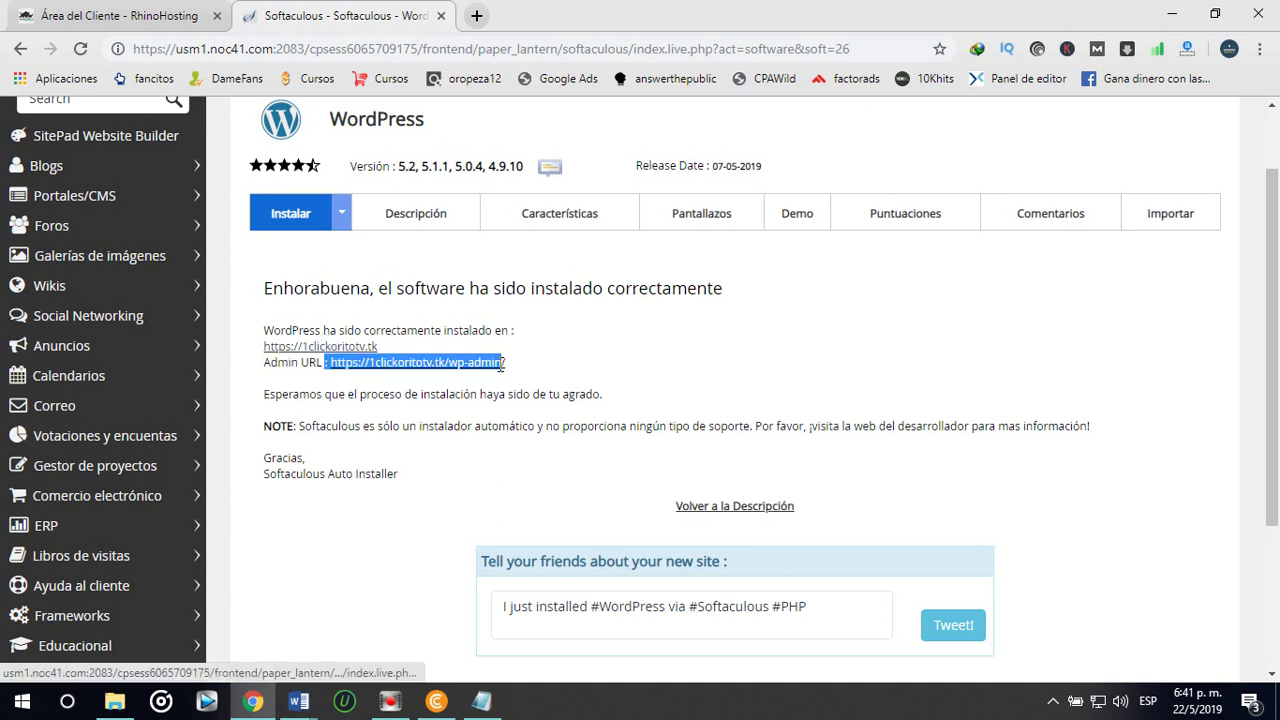
{"action": "left_click", "coordinate": [481, 700]}
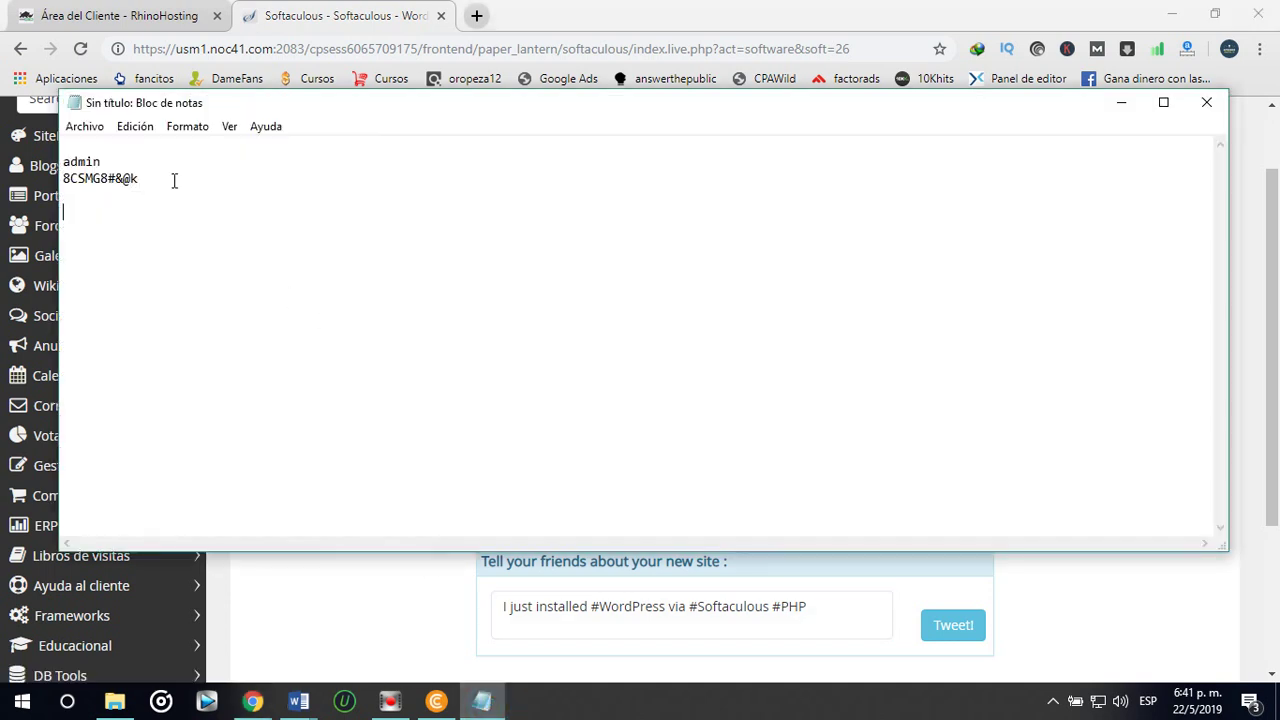
{"action": "left_click", "coordinate": [122, 145]}
{"action": "key", "text": "ctrl+v"}
{"action": "left_click_drag", "start_coordinate": [80, 146], "coordinate": [52, 145]}
{"action": "key", "text": "BackSpace"}
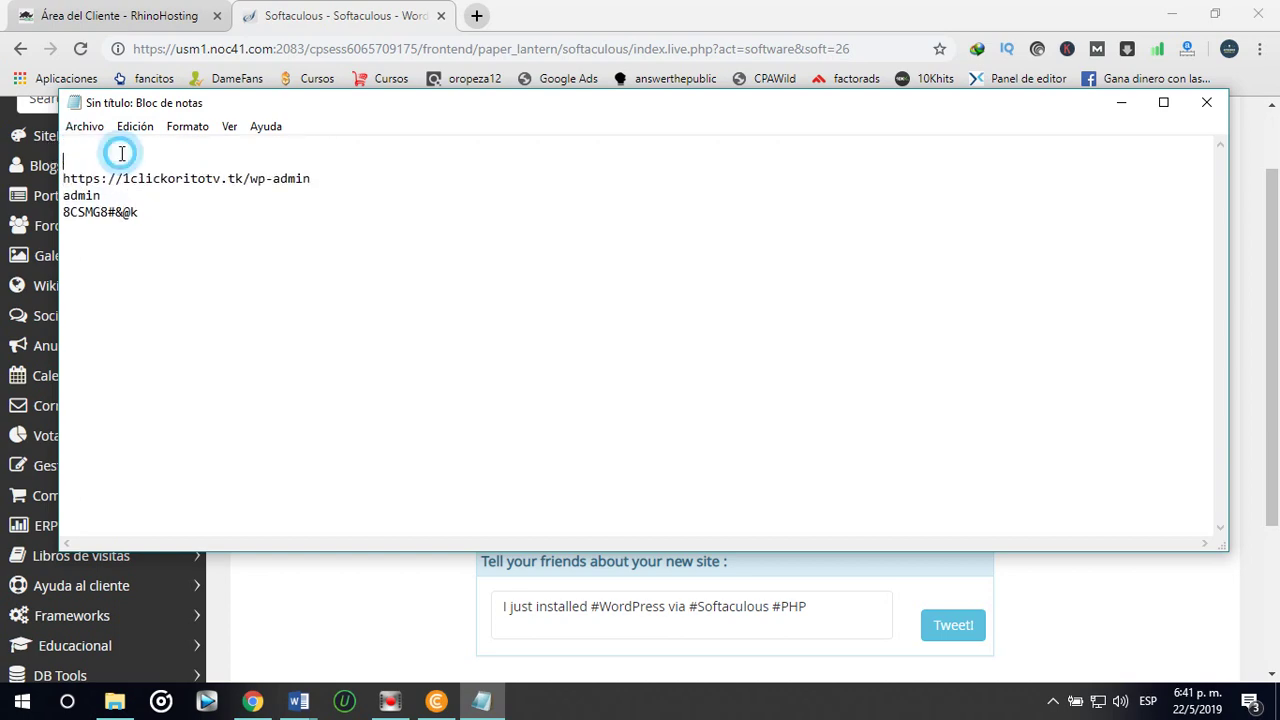
Open the newly installed ACORTADOR site in a new tab
{"action": "left_click", "coordinate": [691, 10]}
{"action": "left_click", "coordinate": [663, 363]}
{"action": "scroll", "coordinate": [860, 506], "scroll_direction": "down", "scroll_amount": 3}
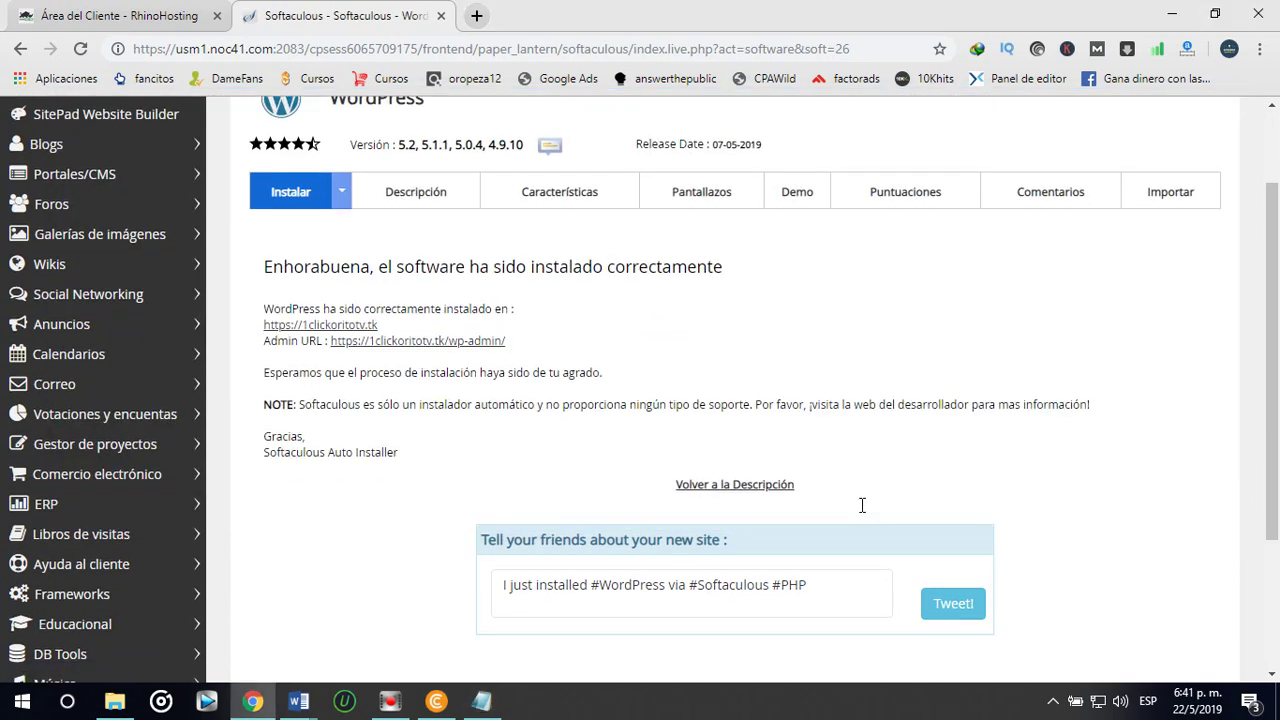
{"action": "scroll", "coordinate": [826, 454], "scroll_direction": "up", "scroll_amount": 3}
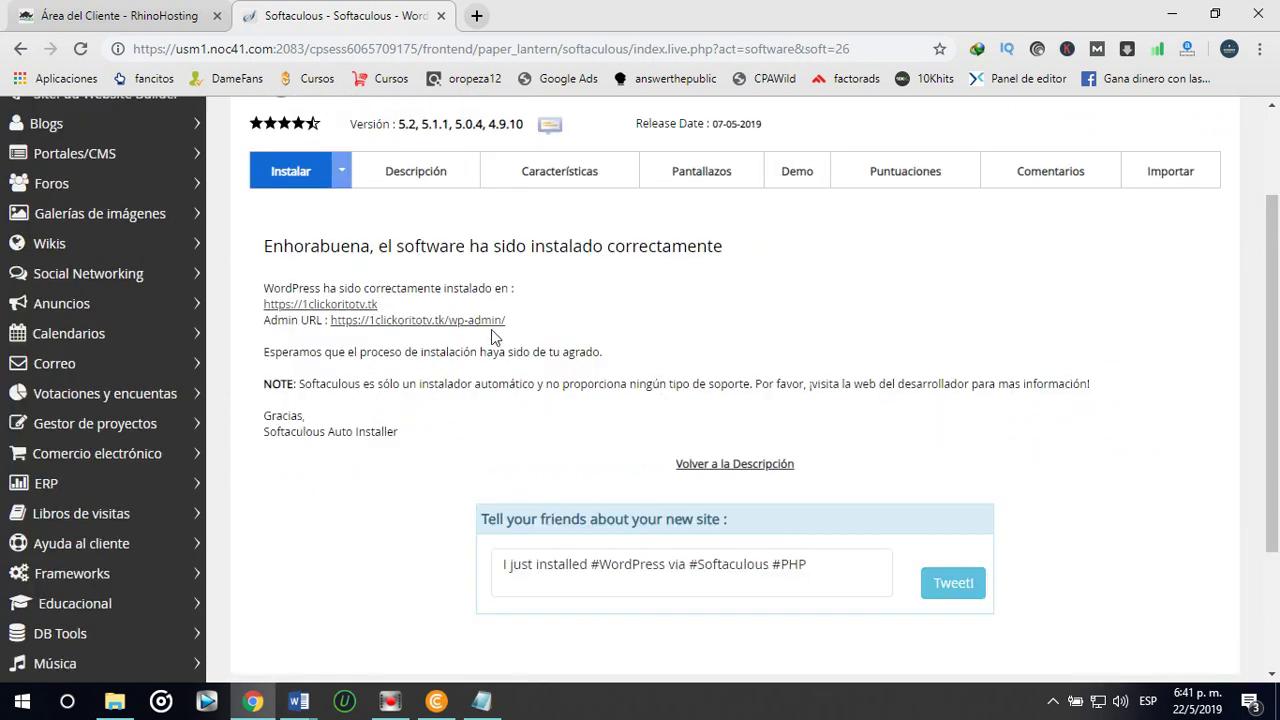
{"action": "left_click", "coordinate": [339, 310]}
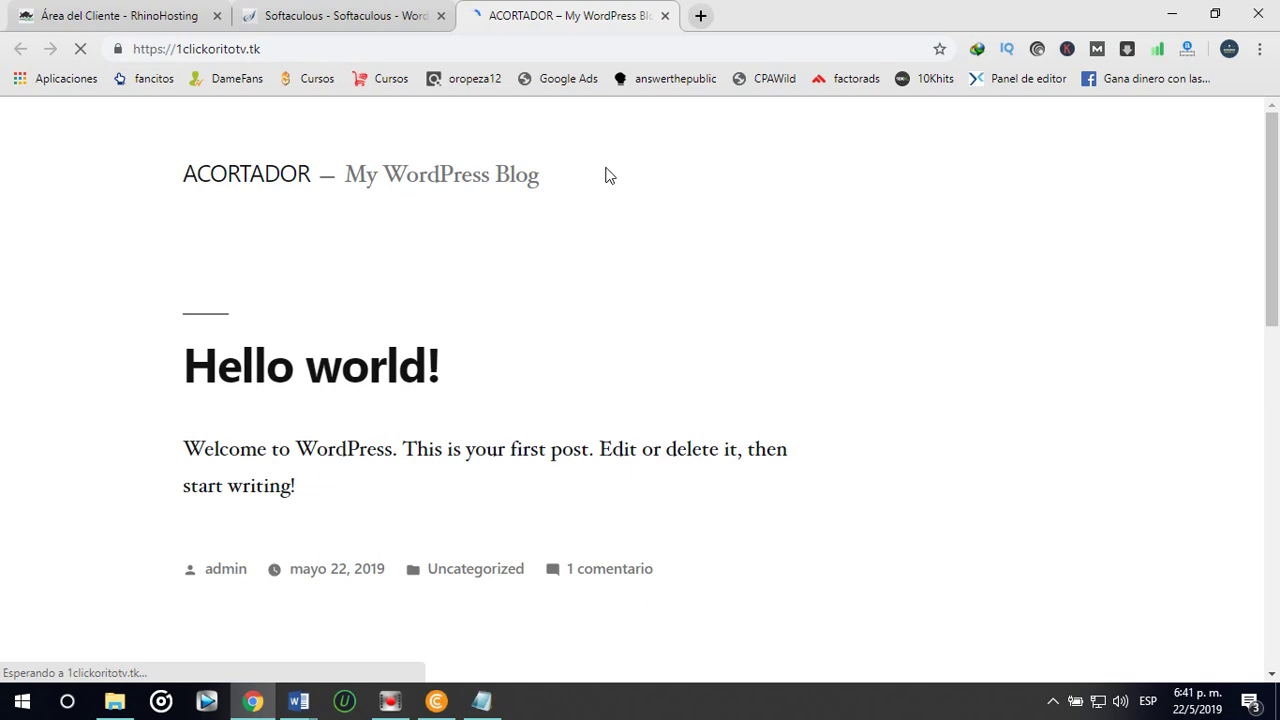
Look over the ACORTADOR blog, then open the admin URL from the install-success page in a new tab
{"action": "scroll", "coordinate": [471, 189], "scroll_direction": "down", "scroll_amount": 2}
{"action": "scroll", "coordinate": [440, 212], "scroll_direction": "down", "scroll_amount": 3}
{"action": "scroll", "coordinate": [440, 212], "scroll_direction": "down", "scroll_amount": 5}
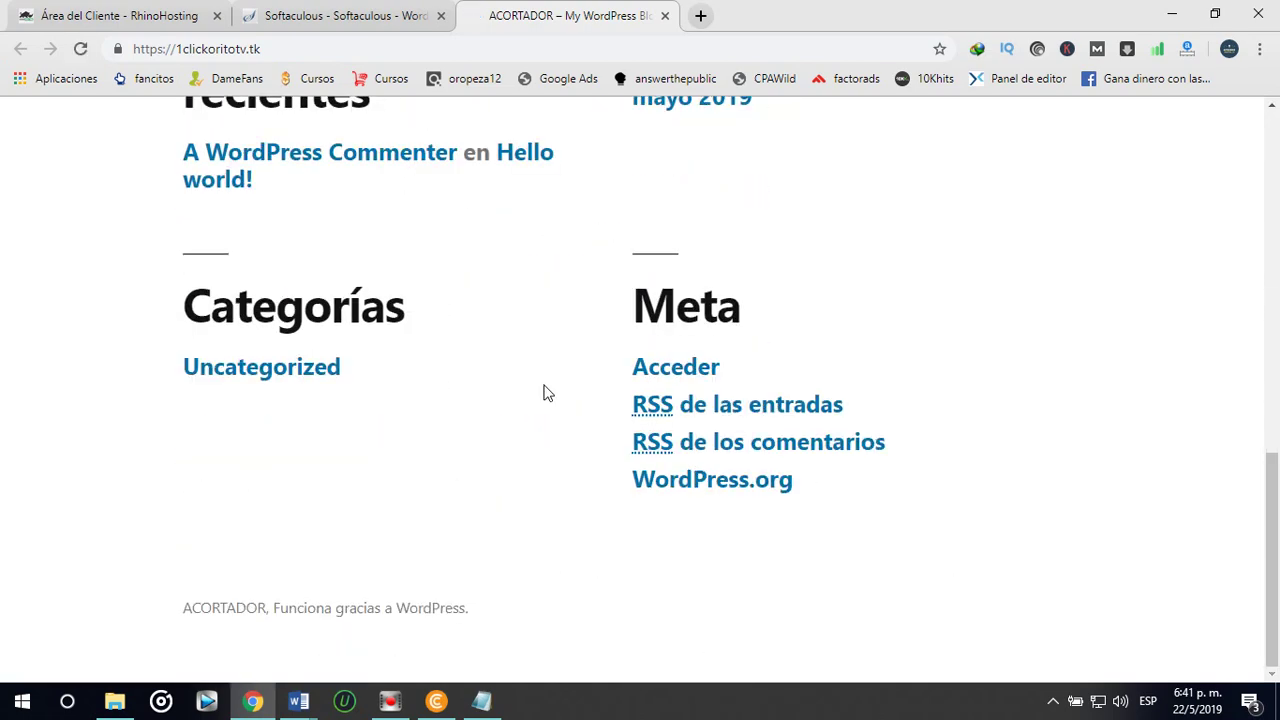
{"action": "scroll", "coordinate": [543, 391], "scroll_direction": "up", "scroll_amount": 10}
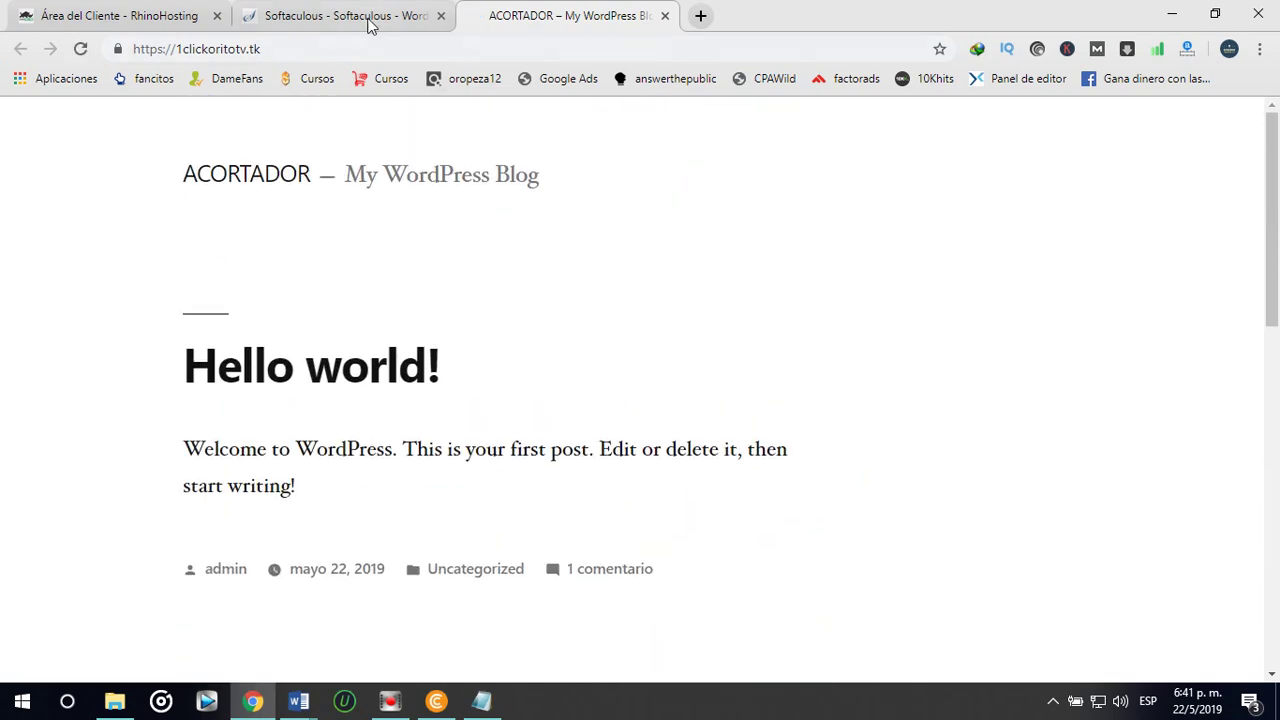
{"action": "left_click", "coordinate": [369, 20]}
{"action": "left_click", "coordinate": [523, 20]}
{"action": "left_click", "coordinate": [358, 9]}
{"action": "left_click", "coordinate": [410, 323]}
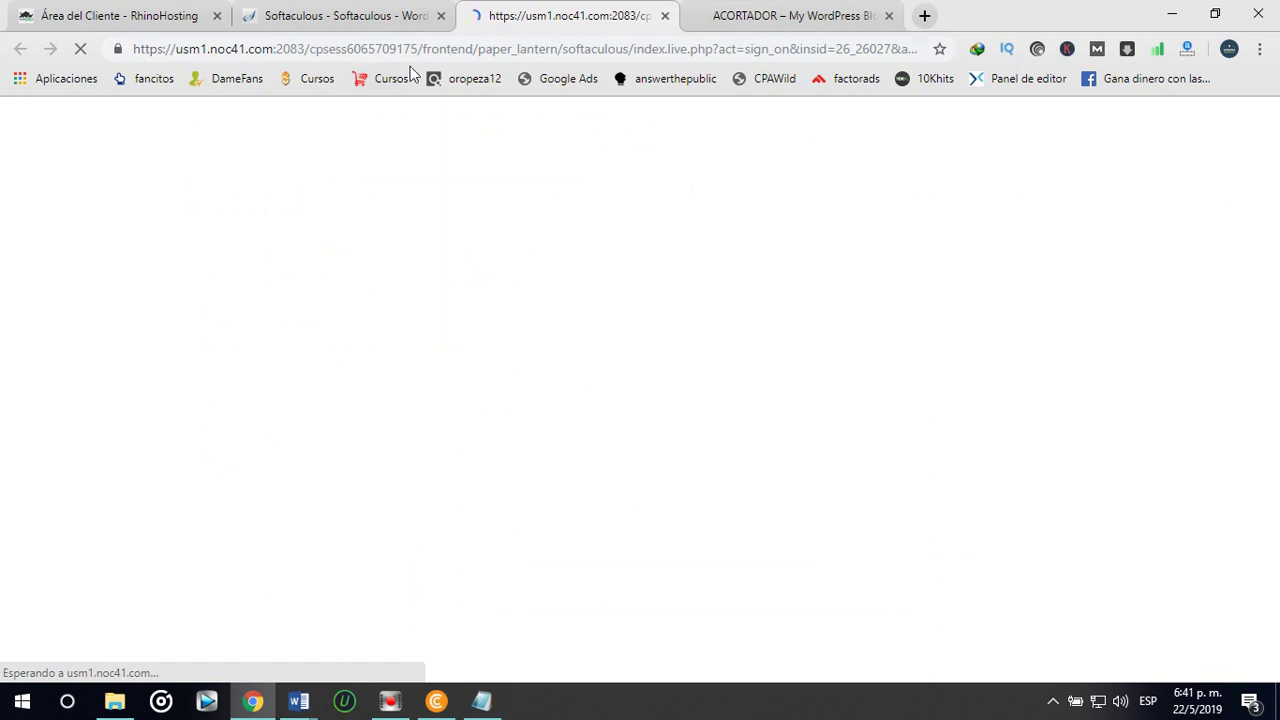
Step the Softaculous tab back three pages and switch to the wp-admin tab
{"action": "left_click", "coordinate": [345, 16]}
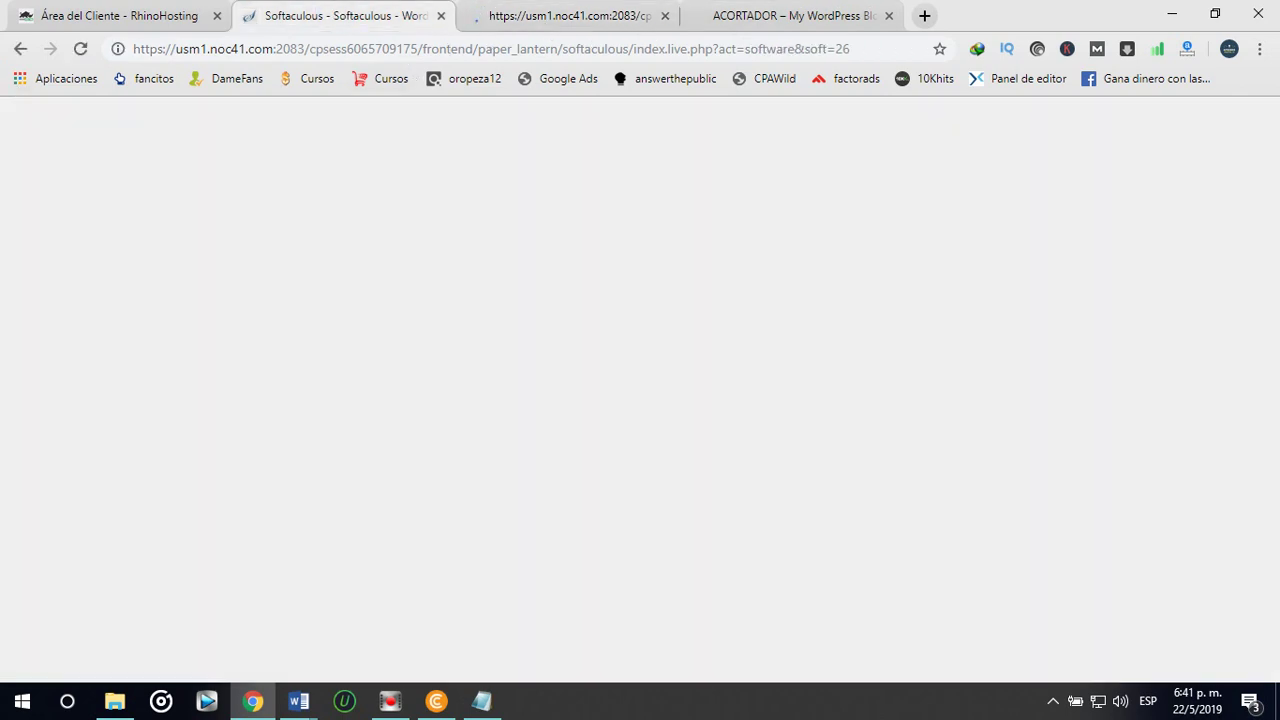
{"action": "left_click", "coordinate": [18, 50]}
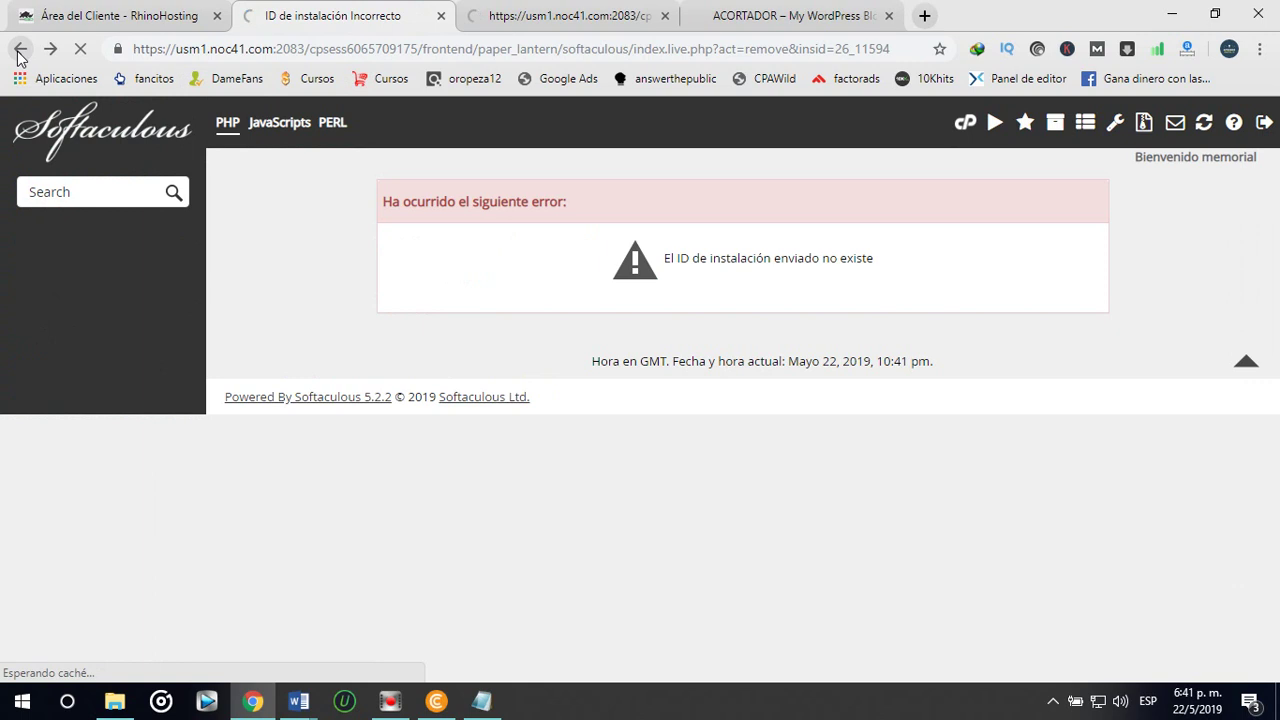
{"action": "left_click", "coordinate": [18, 50]}
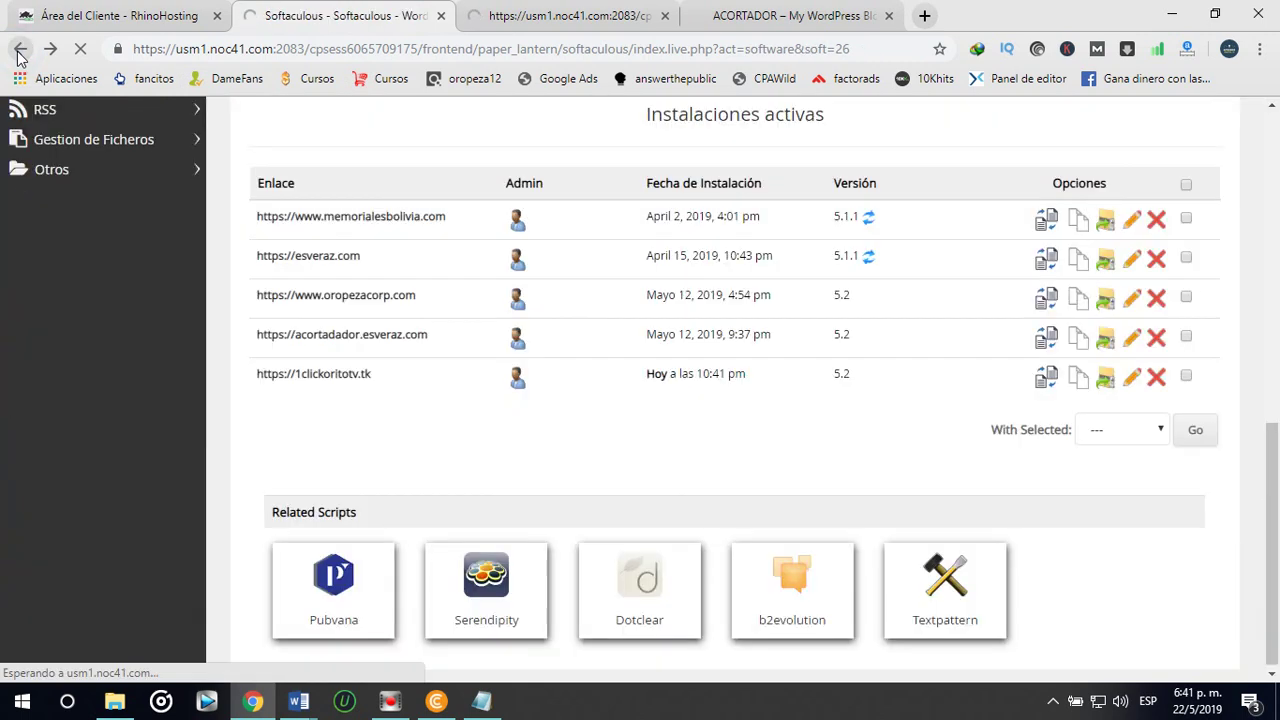
{"action": "left_click", "coordinate": [18, 50]}
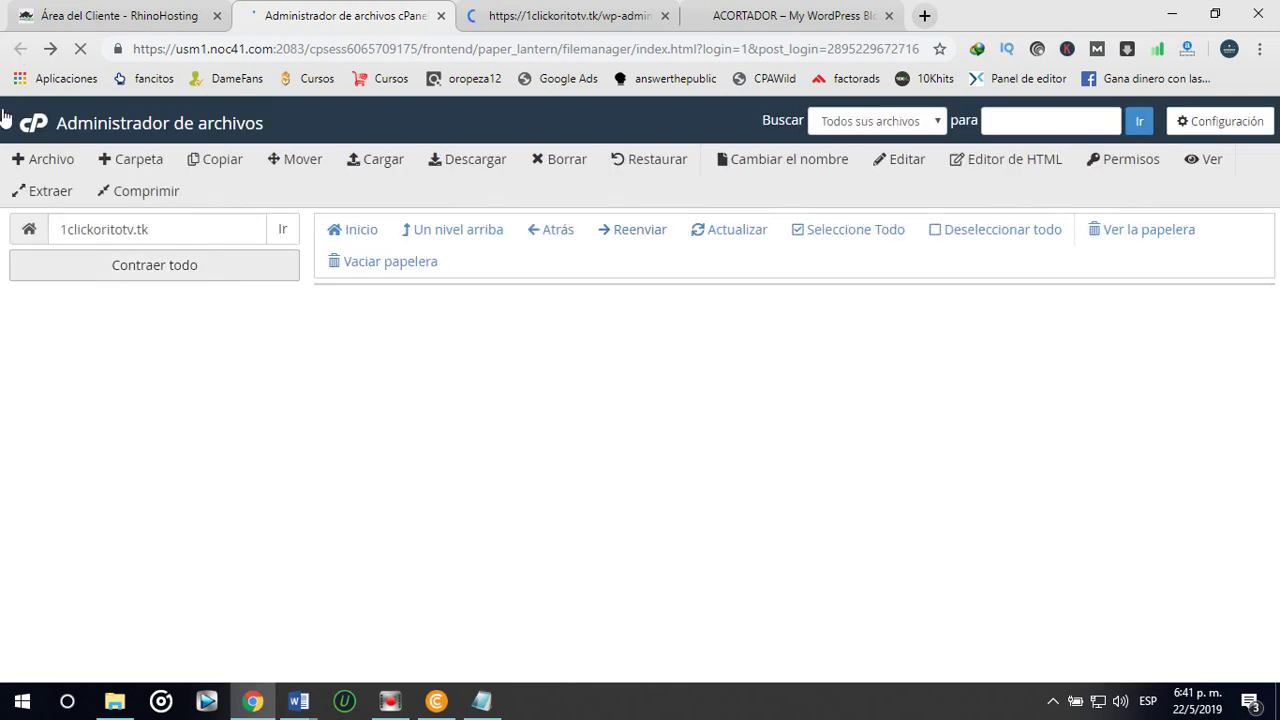
{"action": "left_click", "coordinate": [608, 12]}
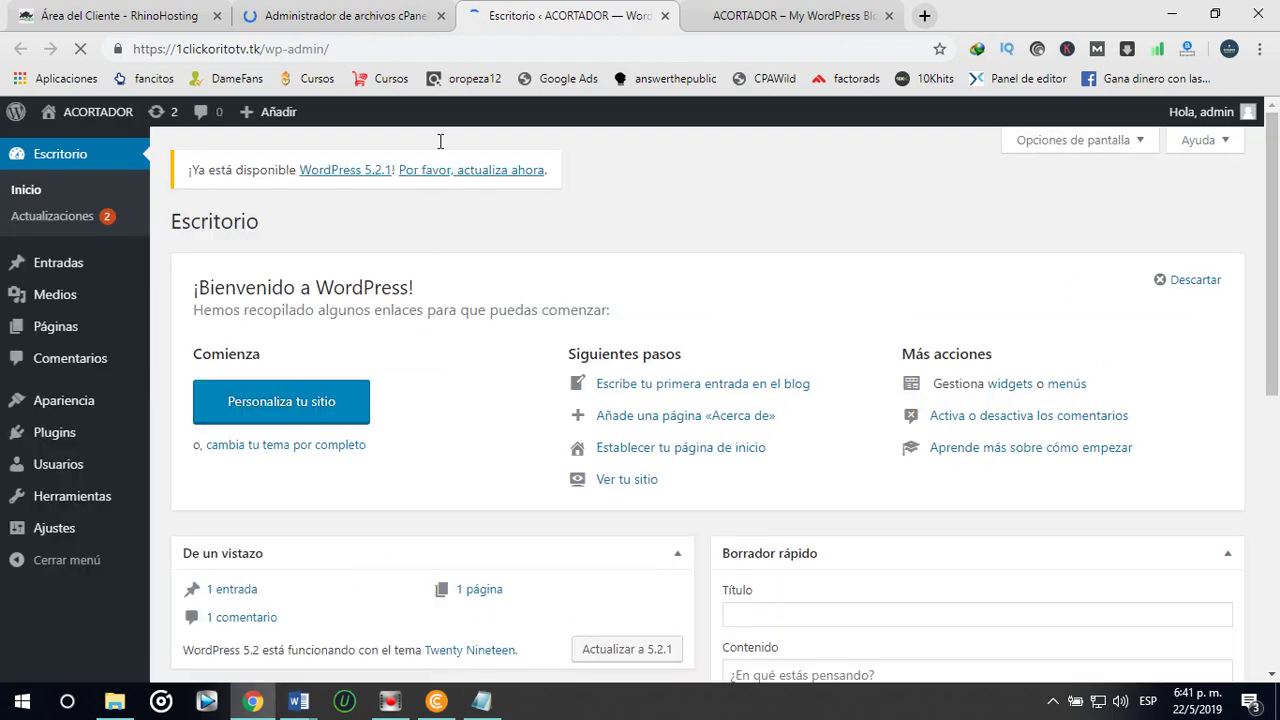
{"action": "scroll", "coordinate": [400, 300], "scroll_direction": "down", "scroll_amount": 5}
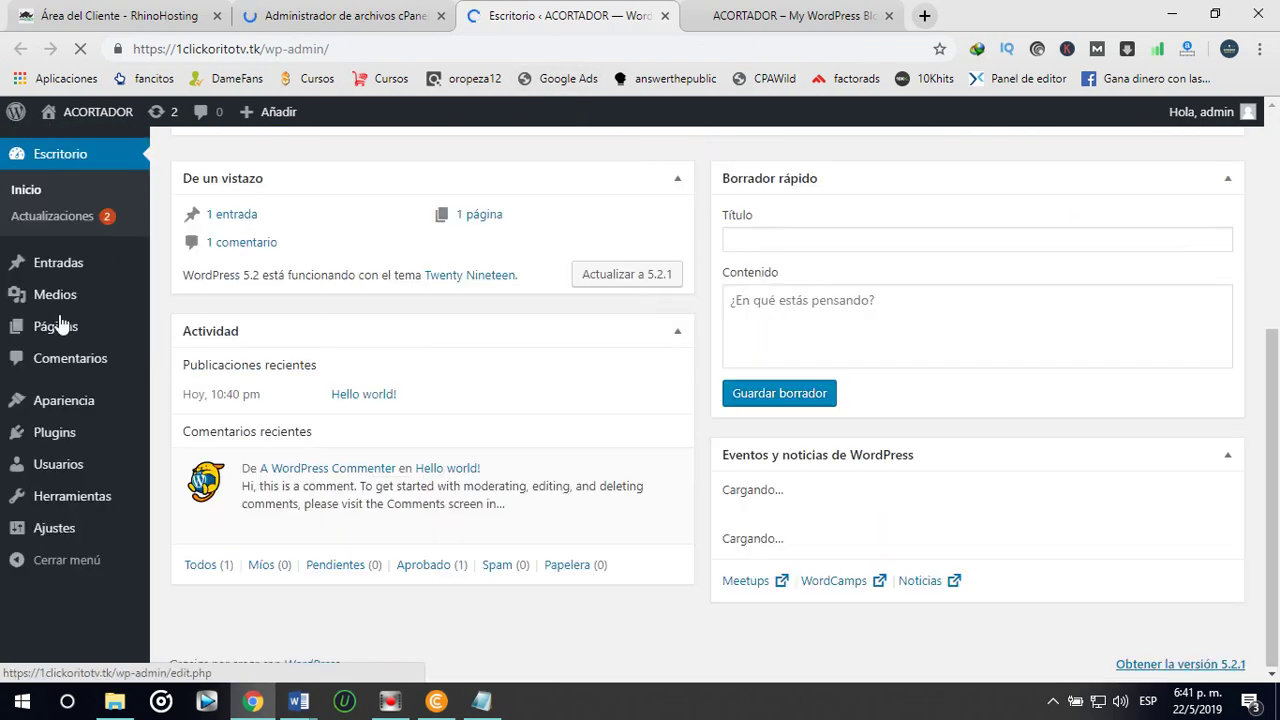
{"action": "left_click", "coordinate": [58, 326]}
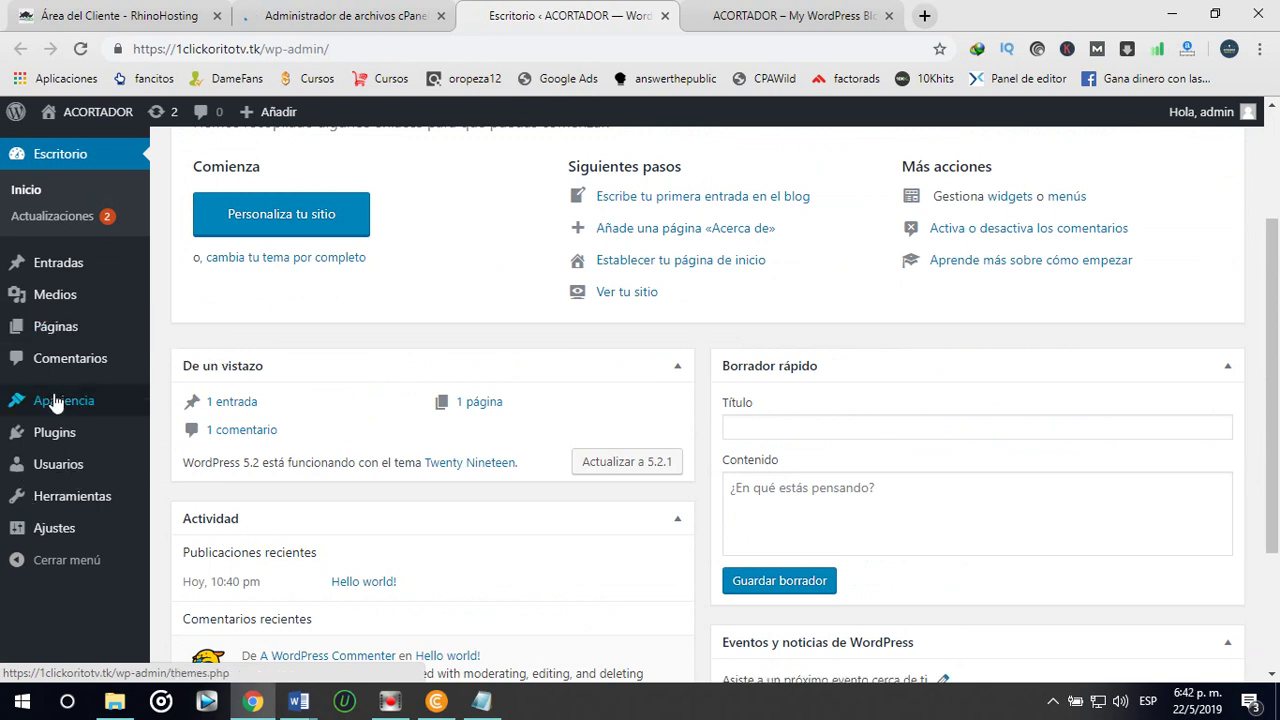
{"action": "mouse_move", "coordinate": [57, 401]}
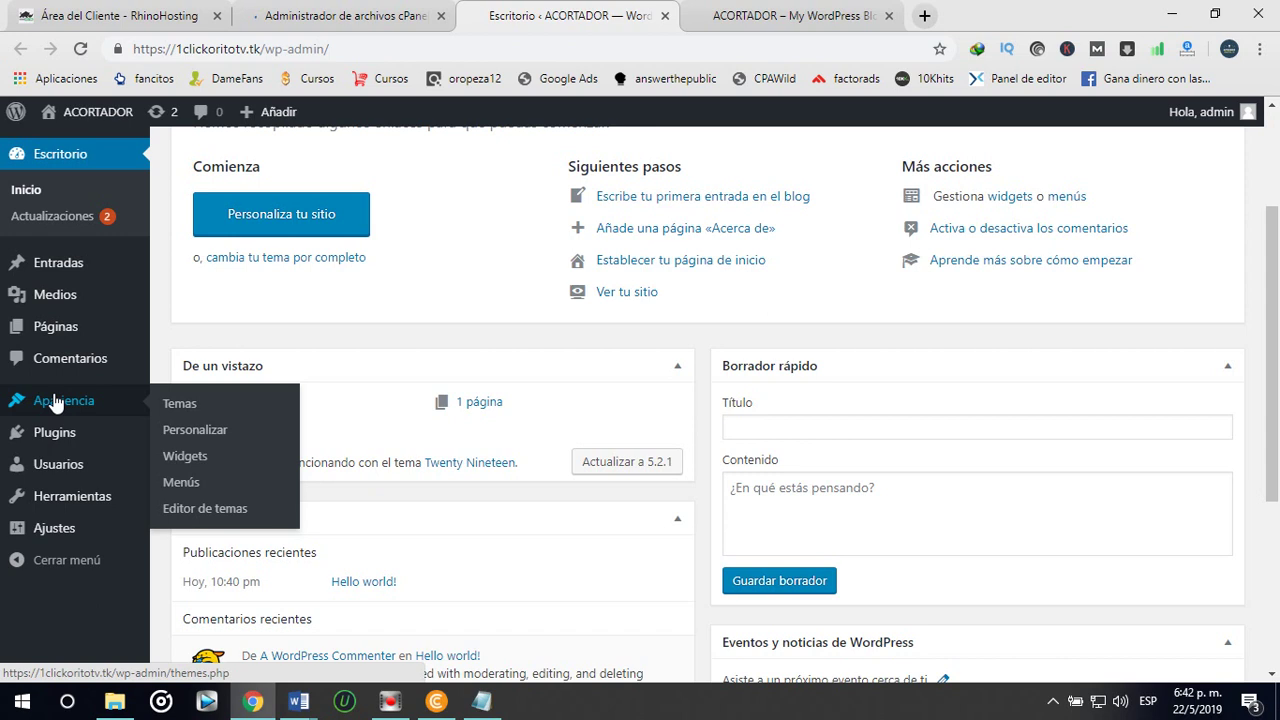
{"action": "left_click", "coordinate": [251, 53]}
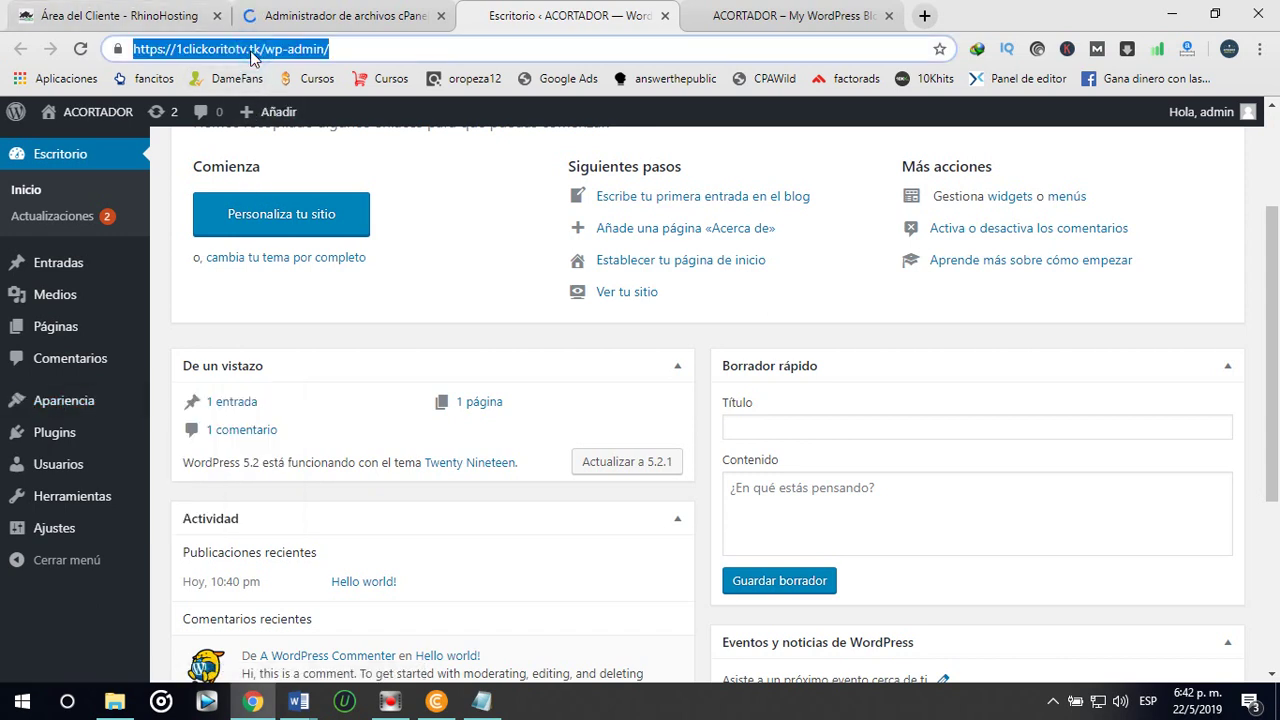
{"action": "left_click", "coordinate": [252, 50]}
{"action": "left_click", "coordinate": [256, 48]}
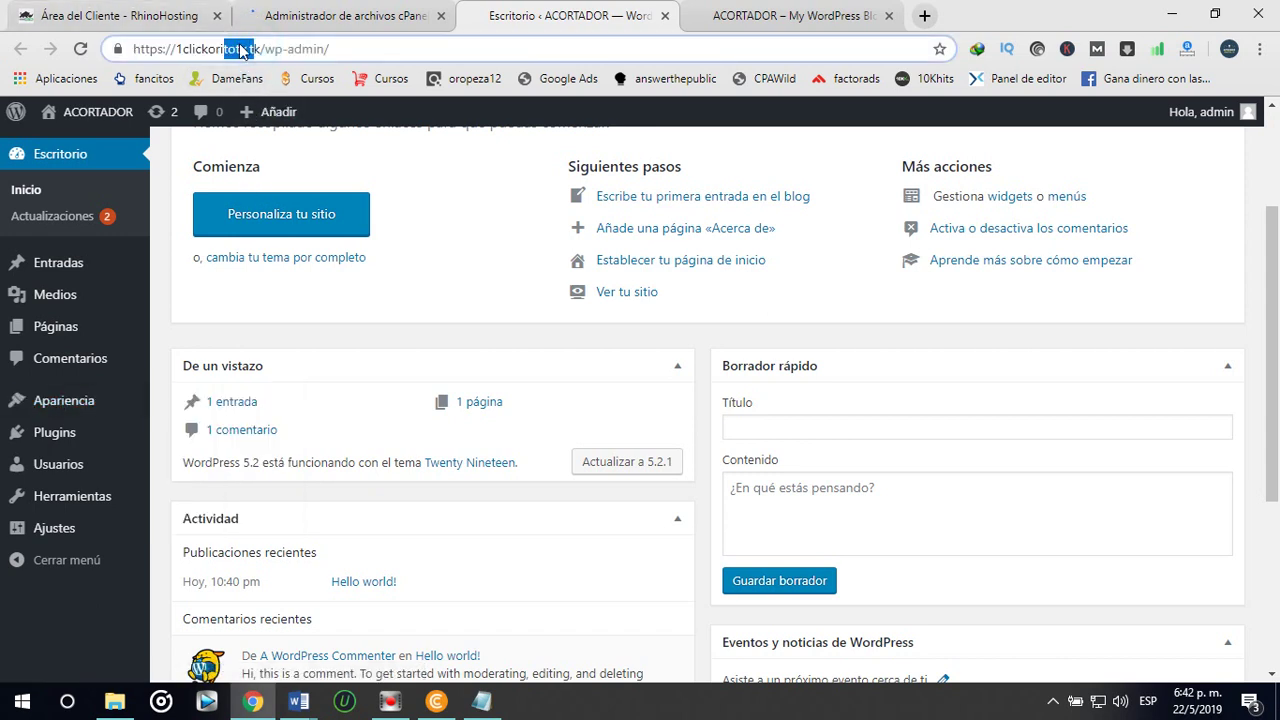
{"action": "left_click", "coordinate": [257, 48]}
{"action": "left_click_drag", "start_coordinate": [247, 53], "coordinate": [128, 70]}
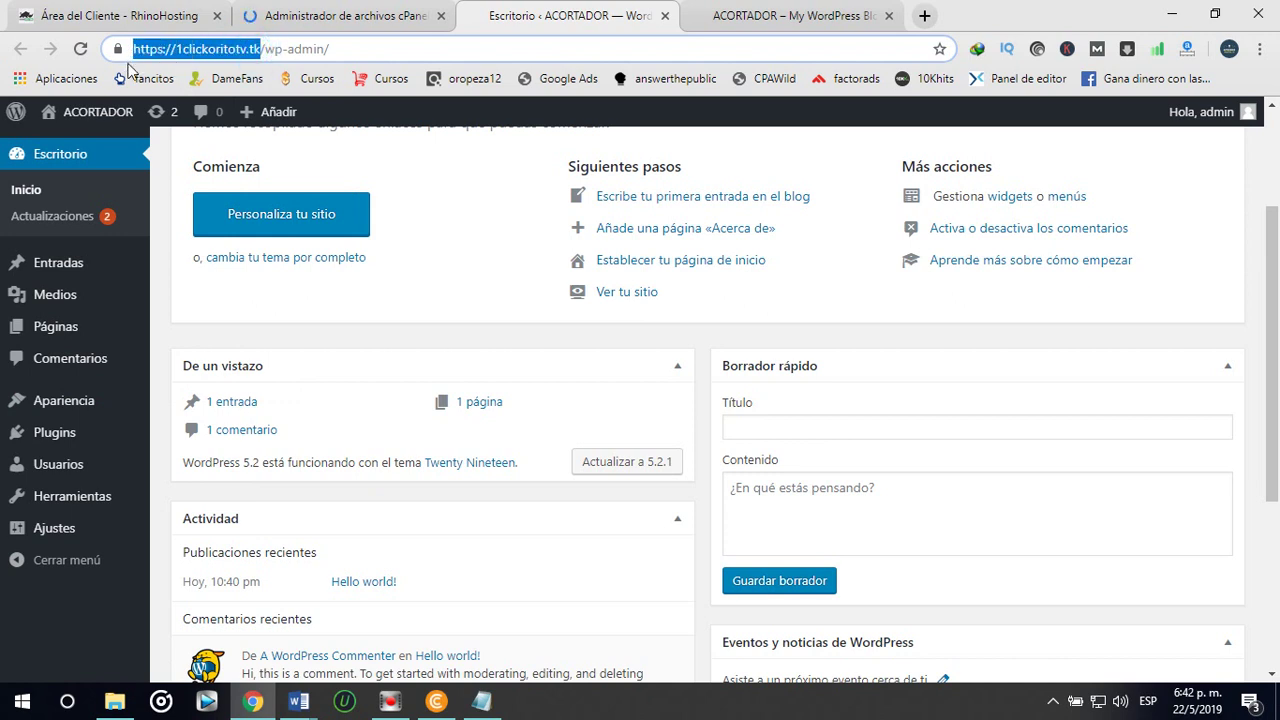
{"action": "left_click", "coordinate": [258, 48]}
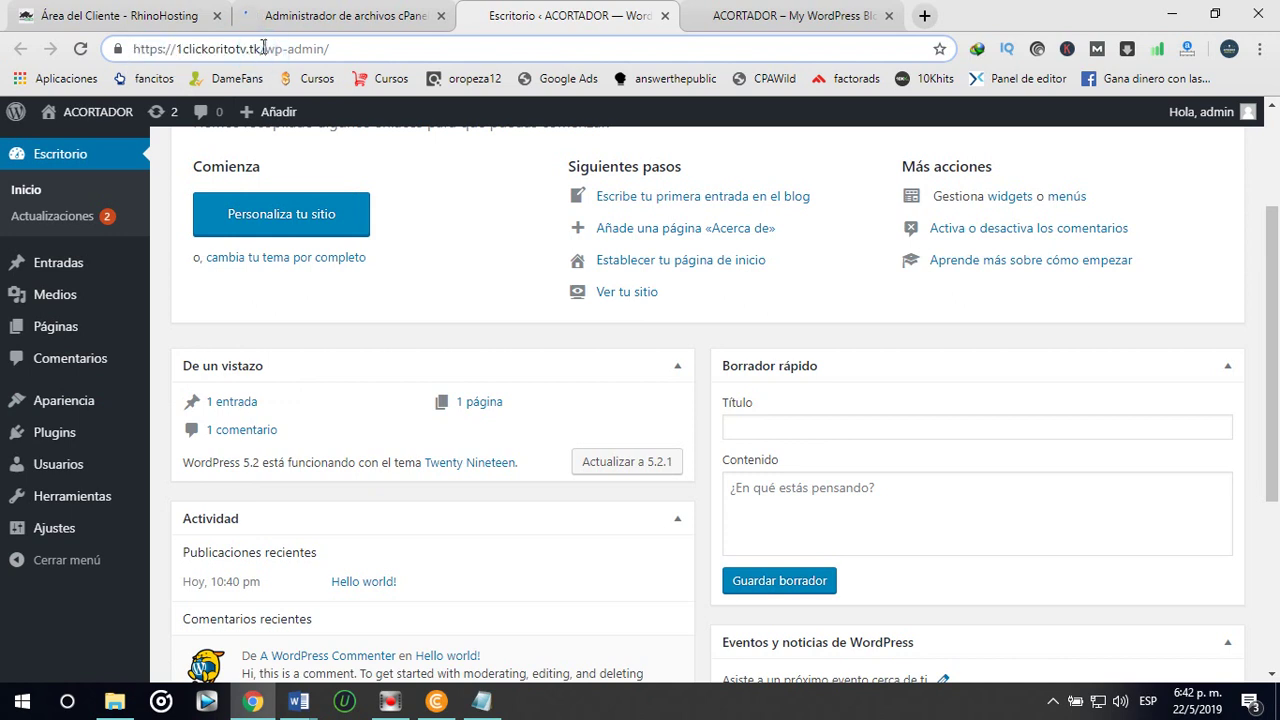
{"action": "left_click", "coordinate": [263, 48]}
{"action": "left_click_drag", "start_coordinate": [261, 48], "coordinate": [152, 58]}
Open Apariencia > Temas and glance at the site's front page before returning
{"action": "scroll", "coordinate": [128, 437], "scroll_direction": "up", "scroll_amount": 2}
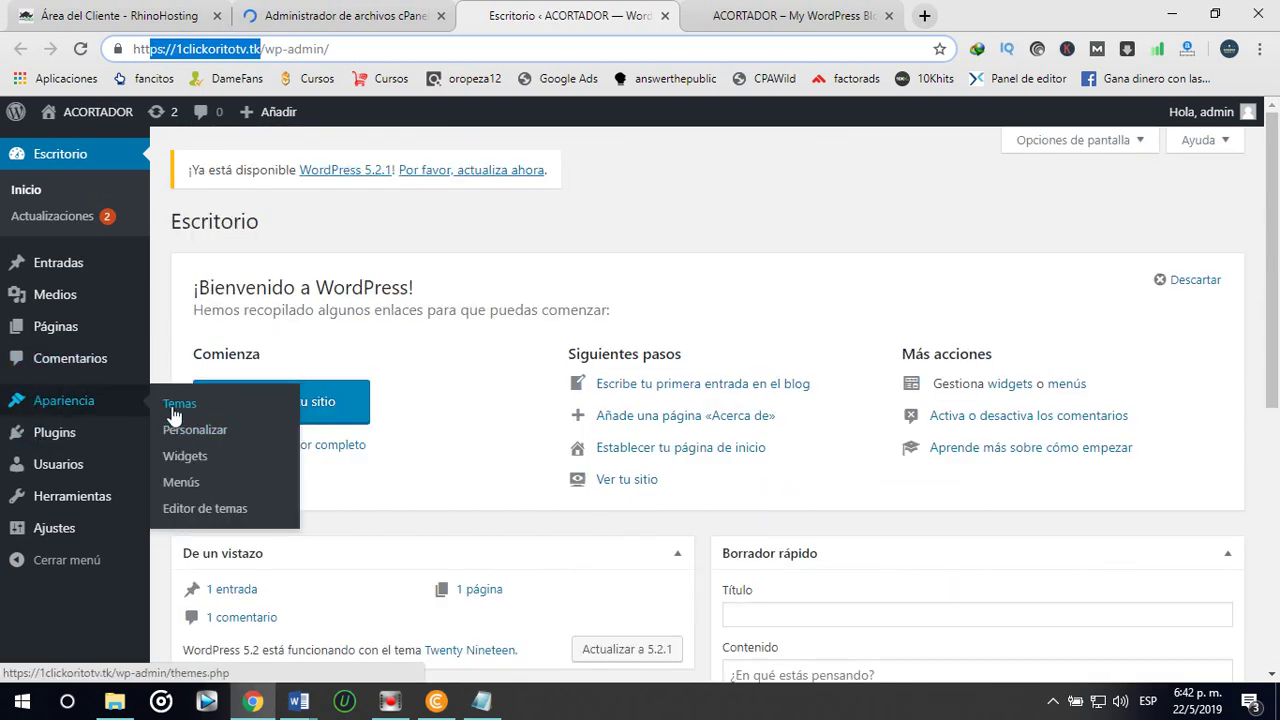
{"action": "left_click", "coordinate": [176, 404]}
{"action": "left_click", "coordinate": [752, 15]}
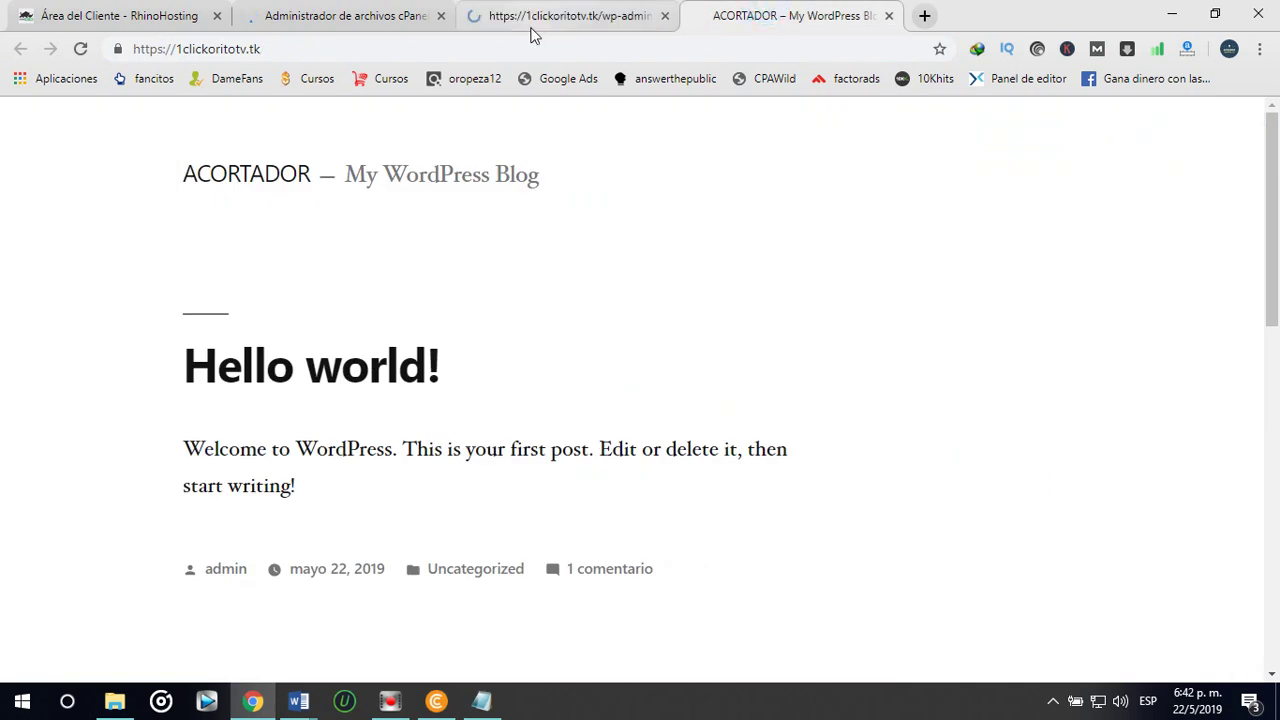
{"action": "left_click", "coordinate": [540, 18]}
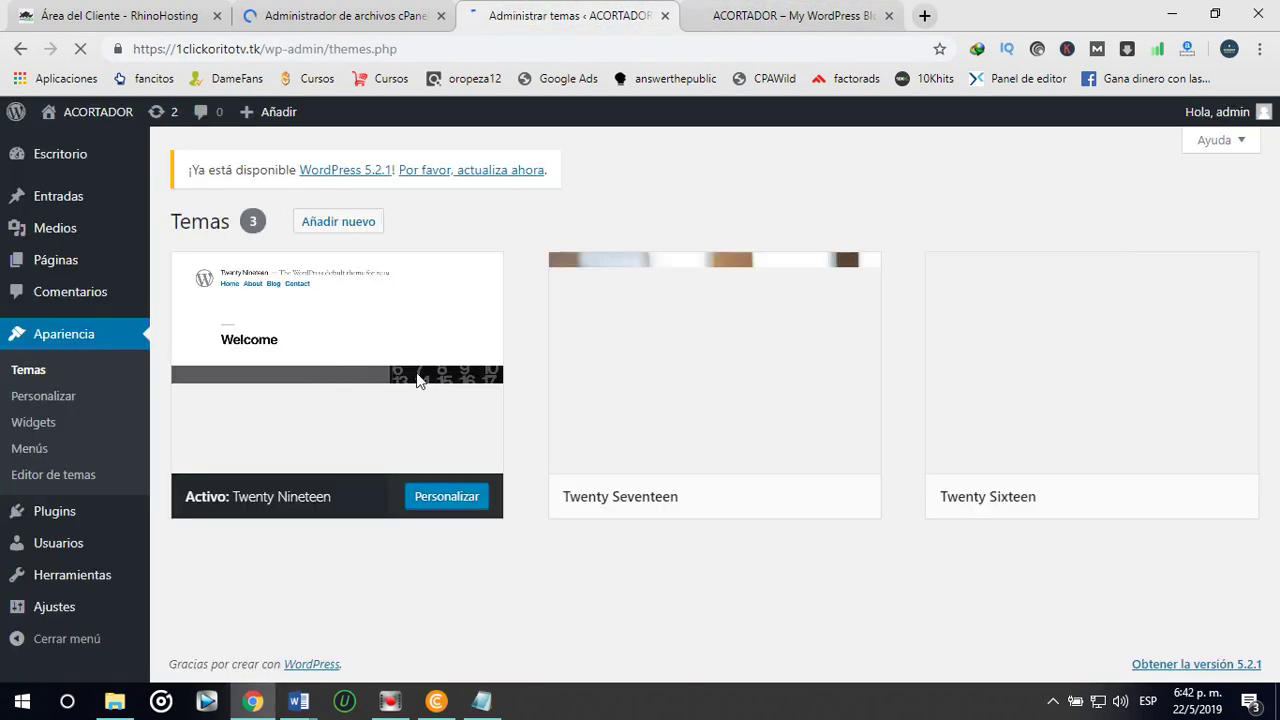
Open the Añadir nuevo catalogue of 15 featured themes, including Redify, Oblique and Futurio
{"action": "mouse_move", "coordinate": [651, 309]}
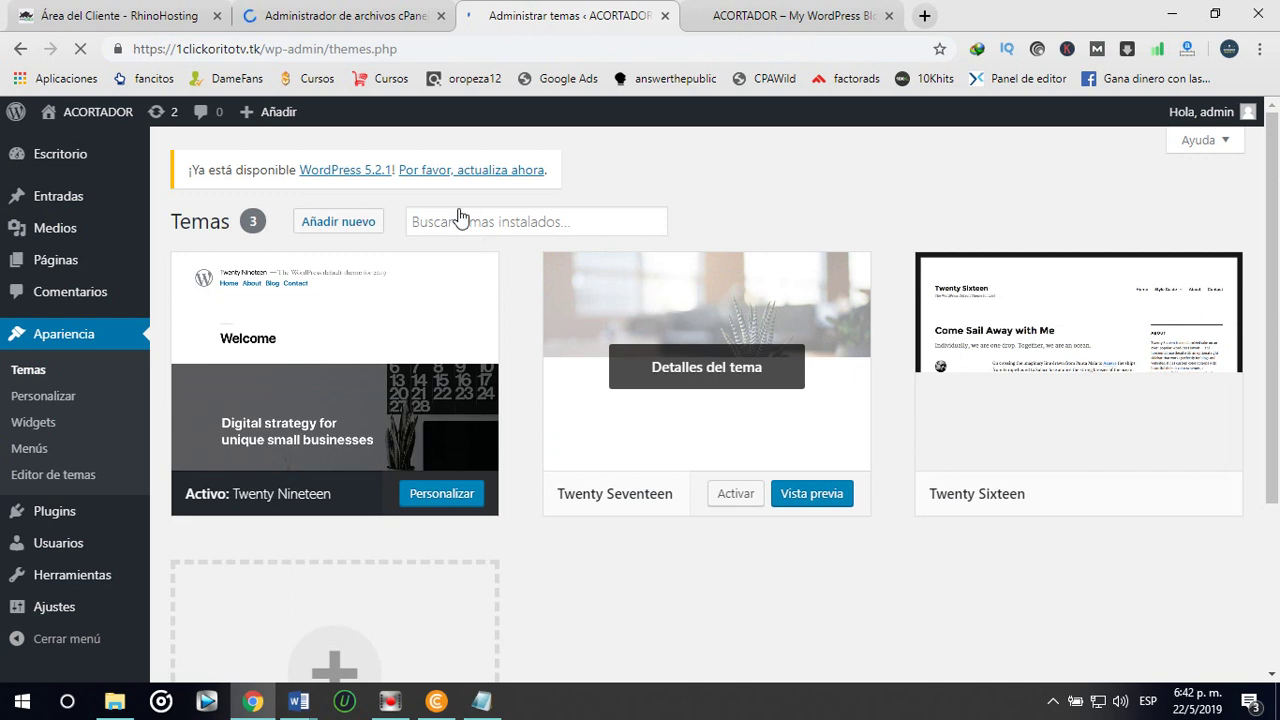
{"action": "left_click", "coordinate": [336, 223]}
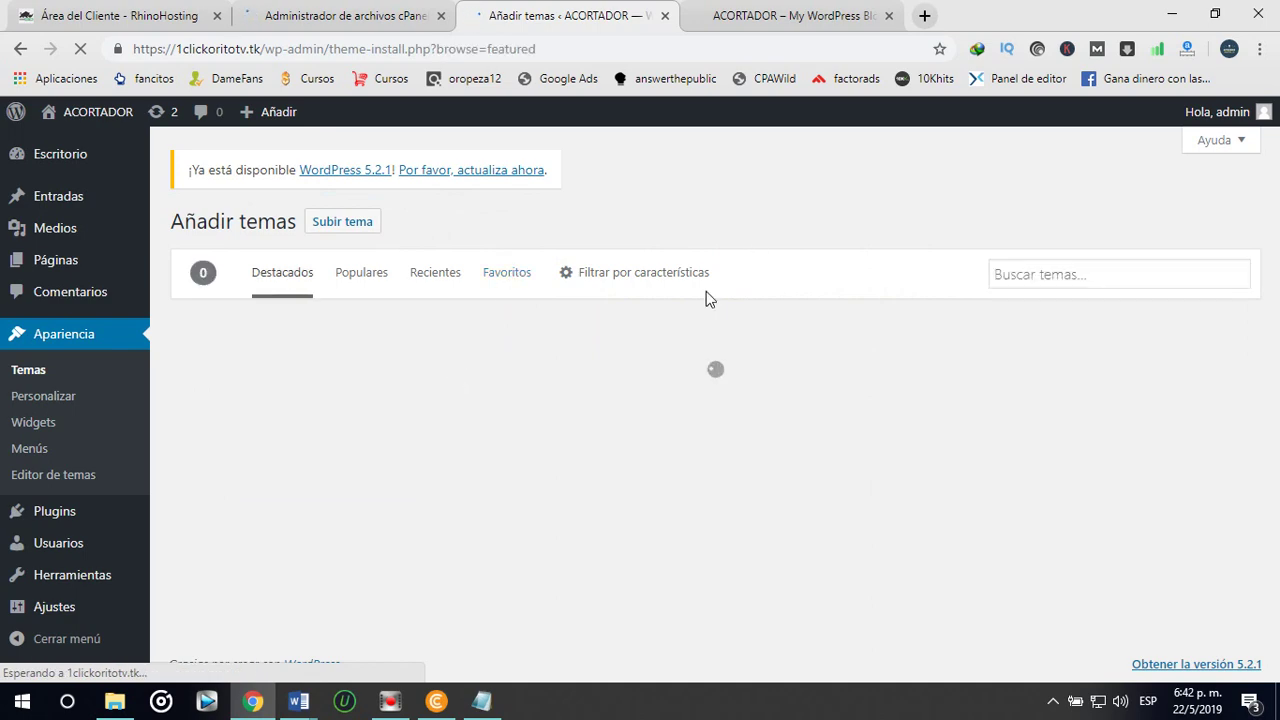
{"action": "scroll", "coordinate": [437, 331], "scroll_direction": "down", "scroll_amount": 3}
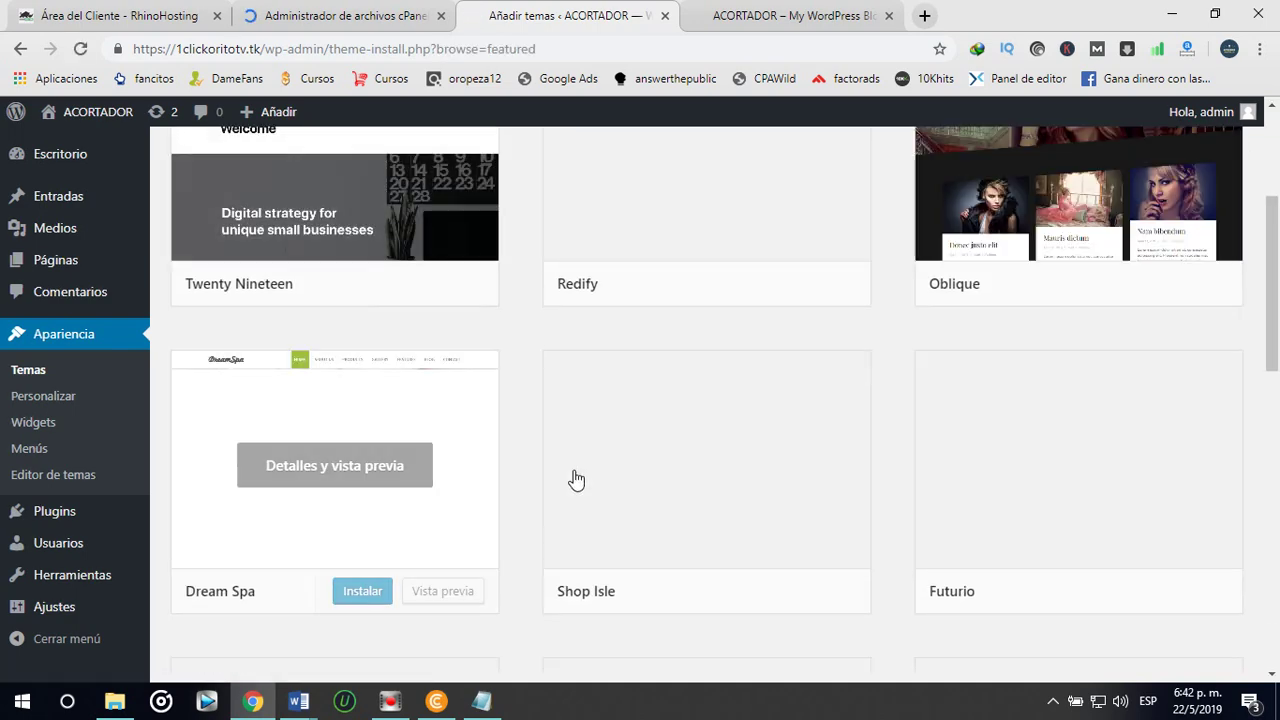
{"action": "scroll", "coordinate": [566, 466], "scroll_direction": "up", "scroll_amount": 2}
{"action": "scroll", "coordinate": [460, 420], "scroll_direction": "down", "scroll_amount": 8}
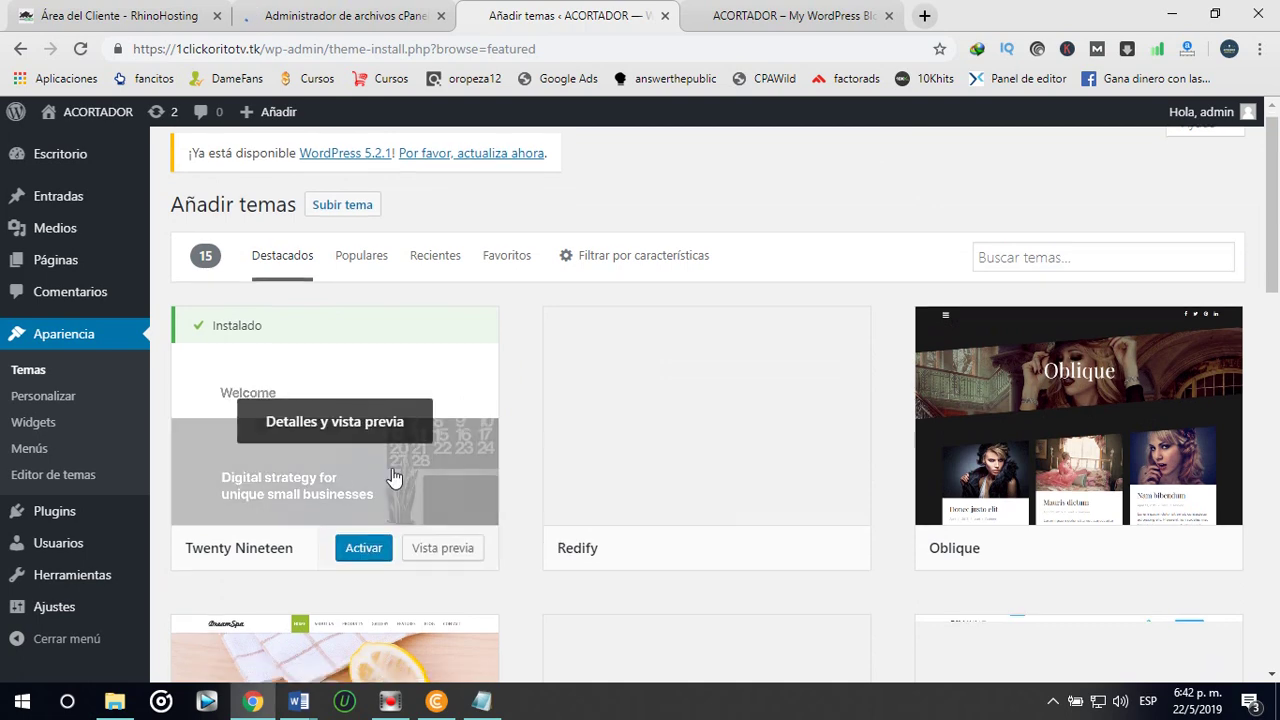
{"action": "scroll", "coordinate": [425, 392], "scroll_direction": "up", "scroll_amount": 3}
{"action": "scroll", "coordinate": [428, 392], "scroll_direction": "up", "scroll_amount": 1}
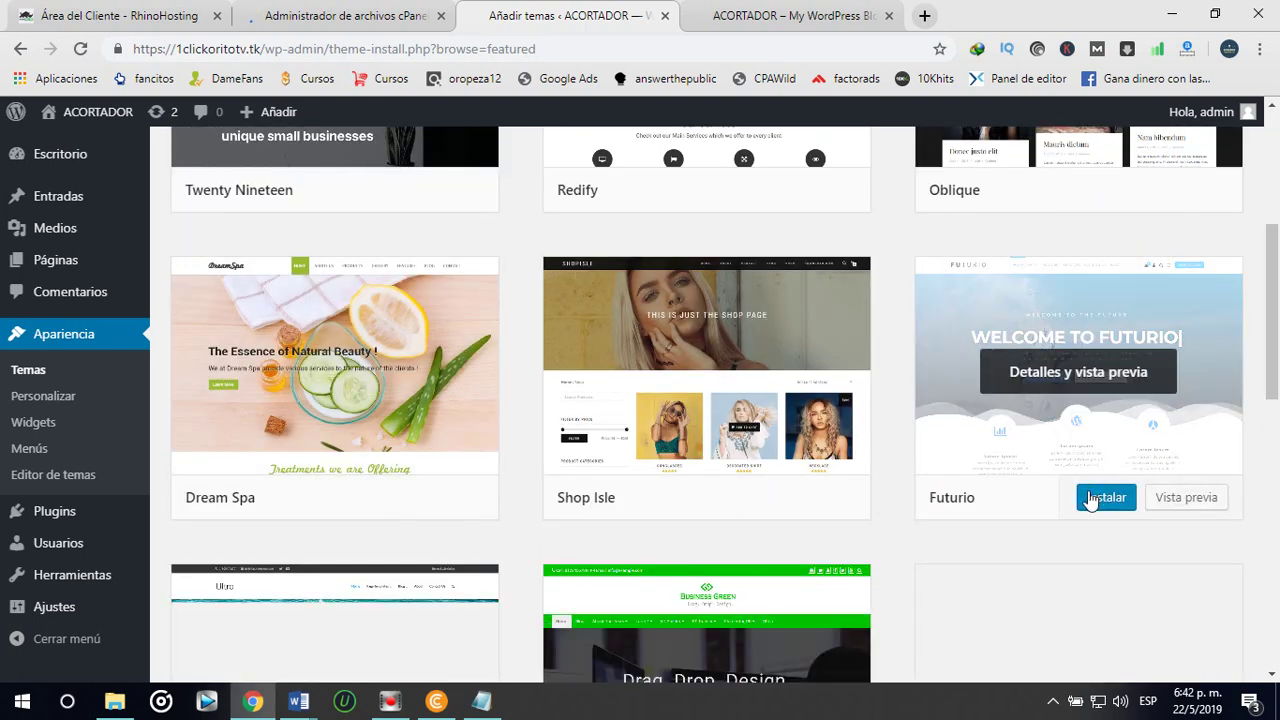
Install the Business Green theme from the featured grid after first trying Futurio
{"action": "left_click", "coordinate": [1090, 498]}
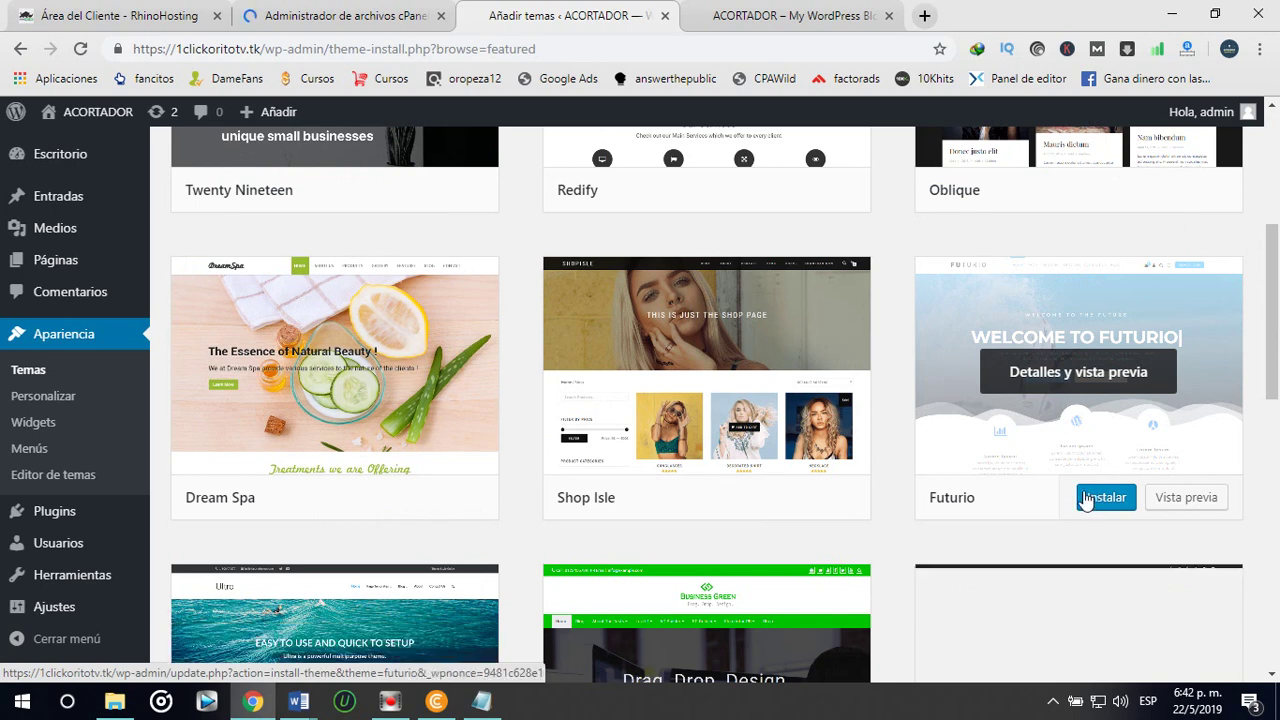
{"action": "scroll", "coordinate": [850, 520], "scroll_direction": "down", "scroll_amount": 3}
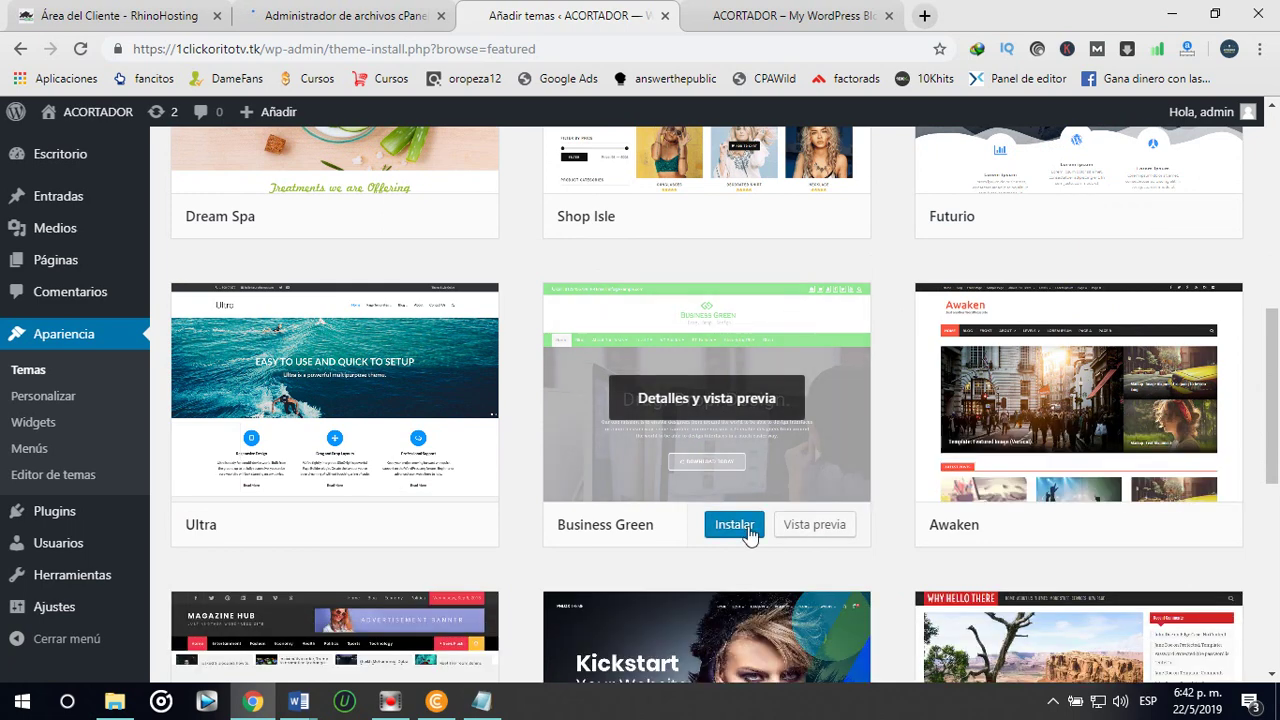
{"action": "left_click", "coordinate": [737, 527]}
{"action": "scroll", "coordinate": [700, 460], "scroll_direction": "up", "scroll_amount": 3}
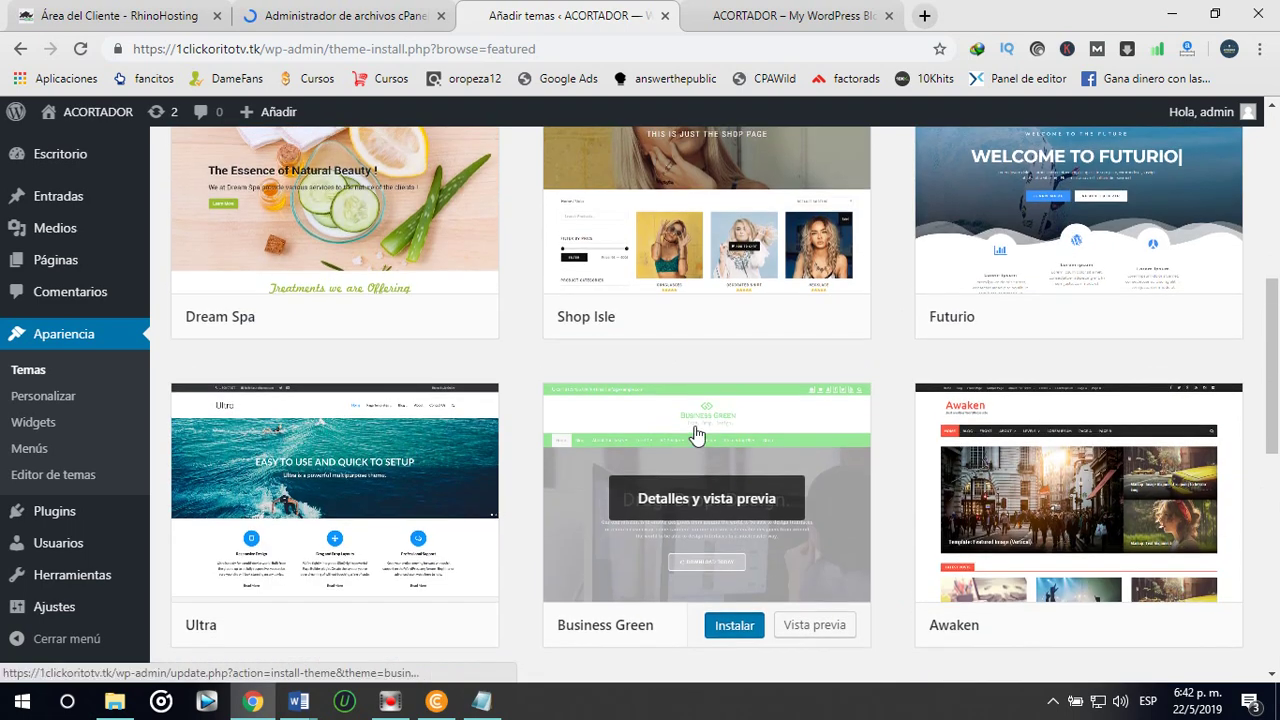
{"action": "scroll", "coordinate": [730, 420], "scroll_direction": "down", "scroll_amount": 5}
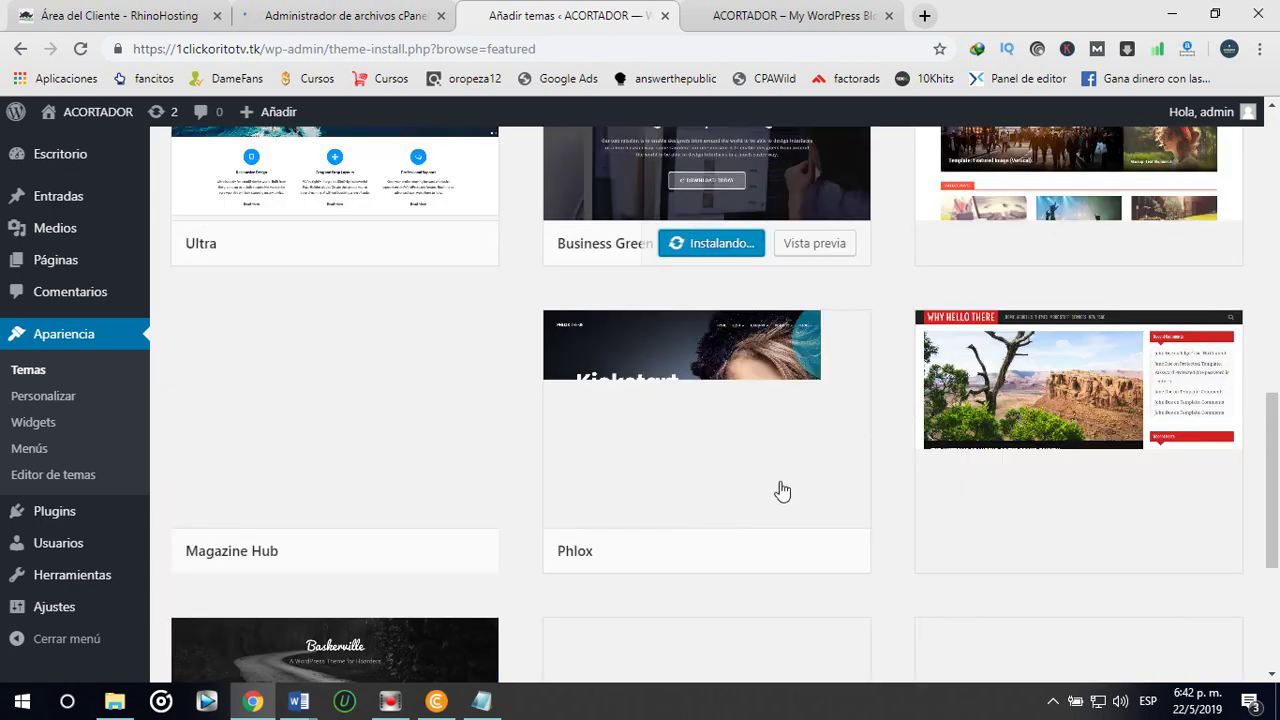
{"action": "scroll", "coordinate": [717, 259], "scroll_direction": "up", "scroll_amount": 3}
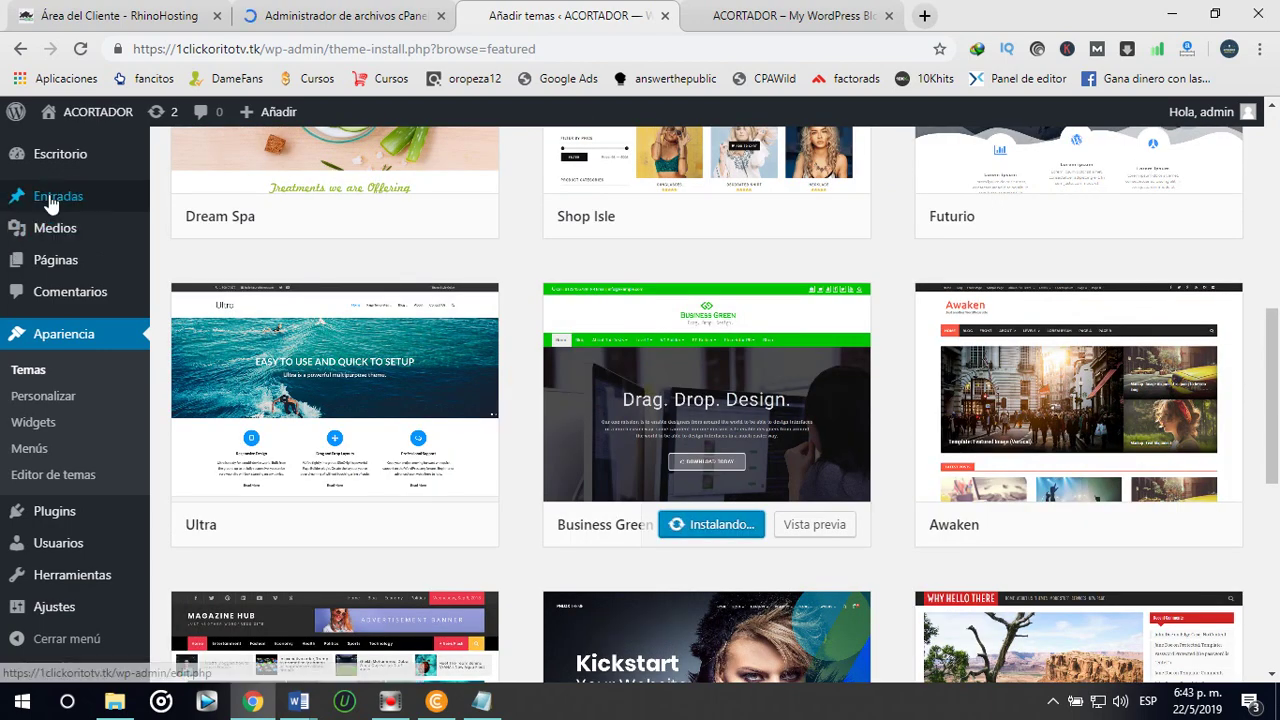
{"action": "mouse_move", "coordinate": [80, 205]}
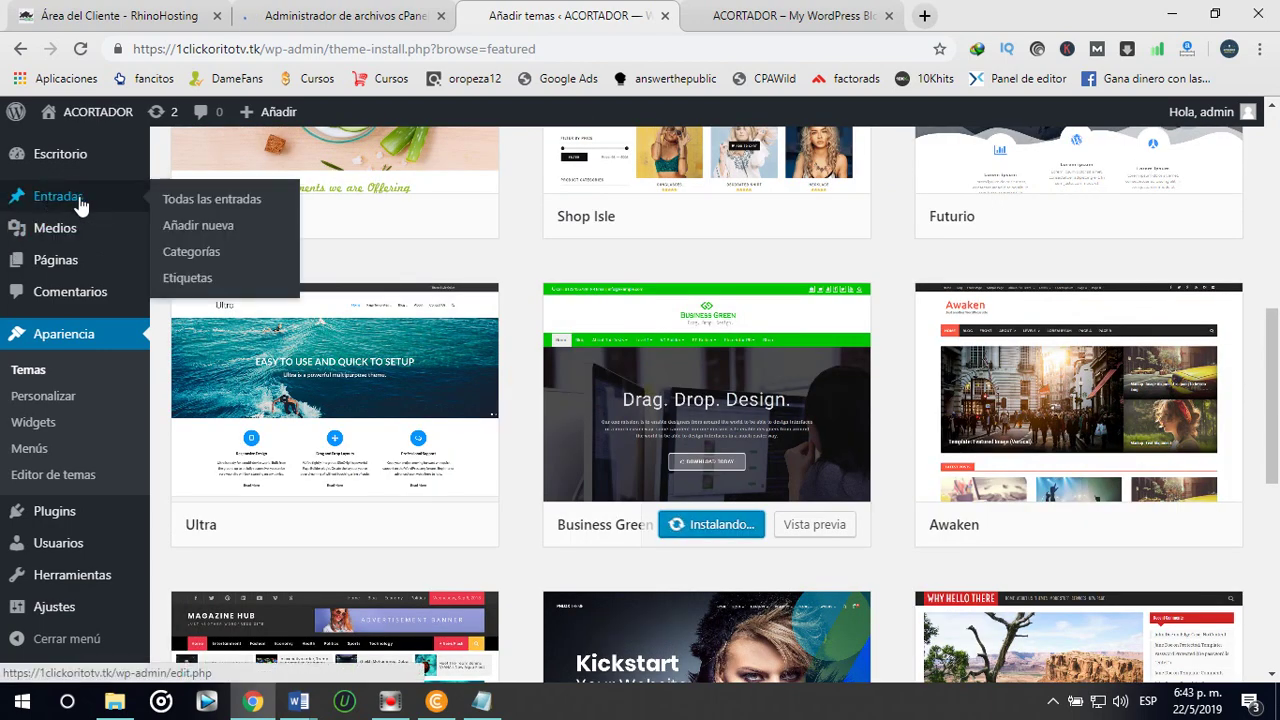
{"action": "mouse_move", "coordinate": [698, 463]}
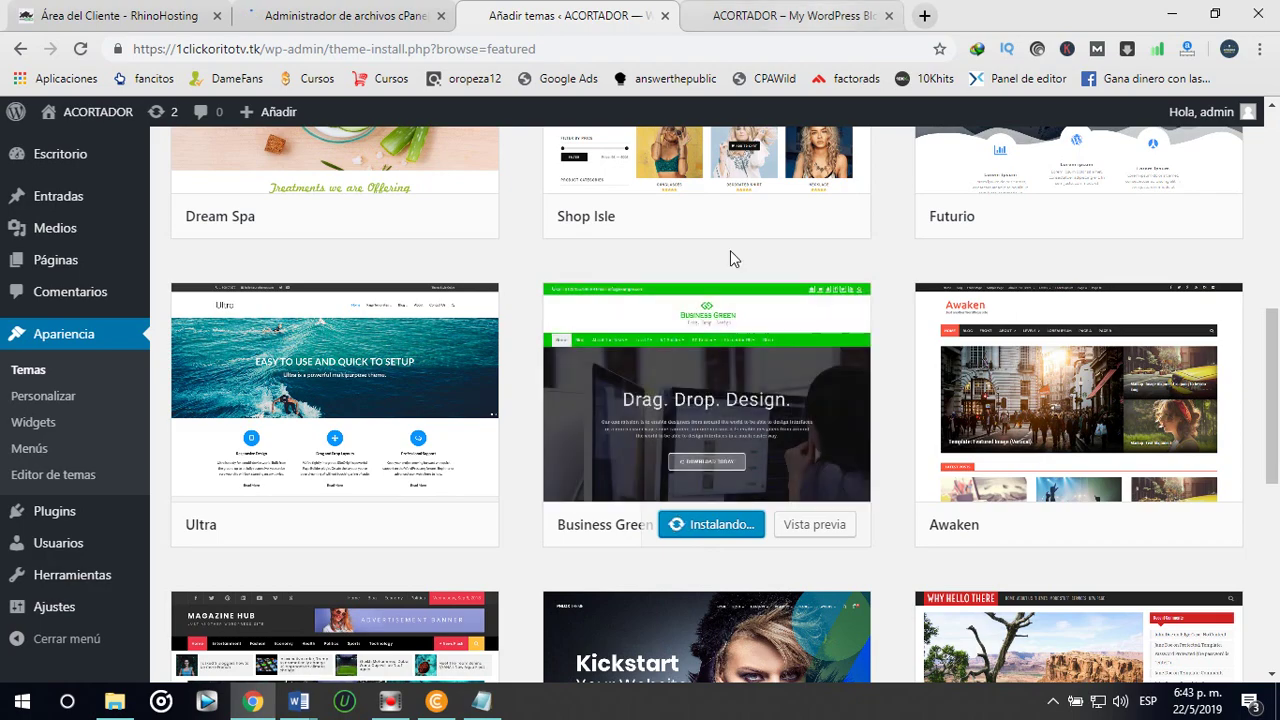
Check the site's front-page address, then return to the theme catalogue
{"action": "scroll", "coordinate": [638, 453], "scroll_direction": "down", "scroll_amount": 3}
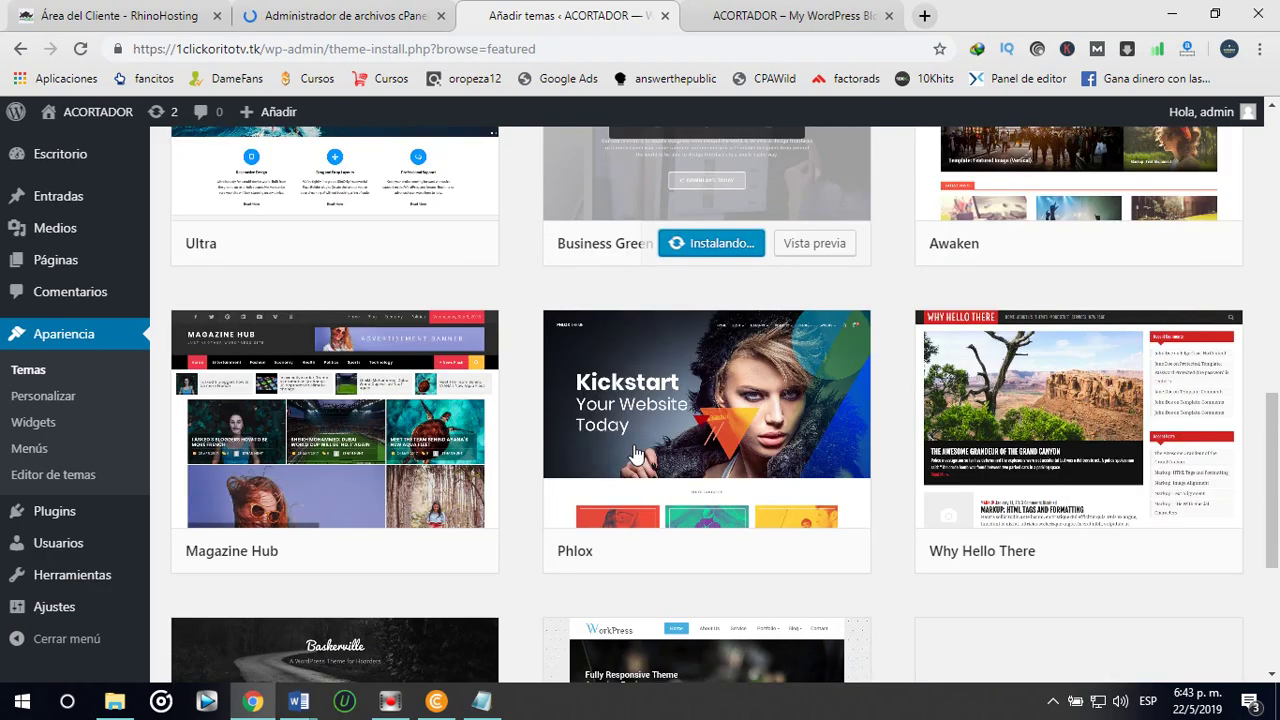
{"action": "scroll", "coordinate": [600, 462], "scroll_direction": "down", "scroll_amount": 3}
{"action": "scroll", "coordinate": [563, 465], "scroll_direction": "up", "scroll_amount": 8}
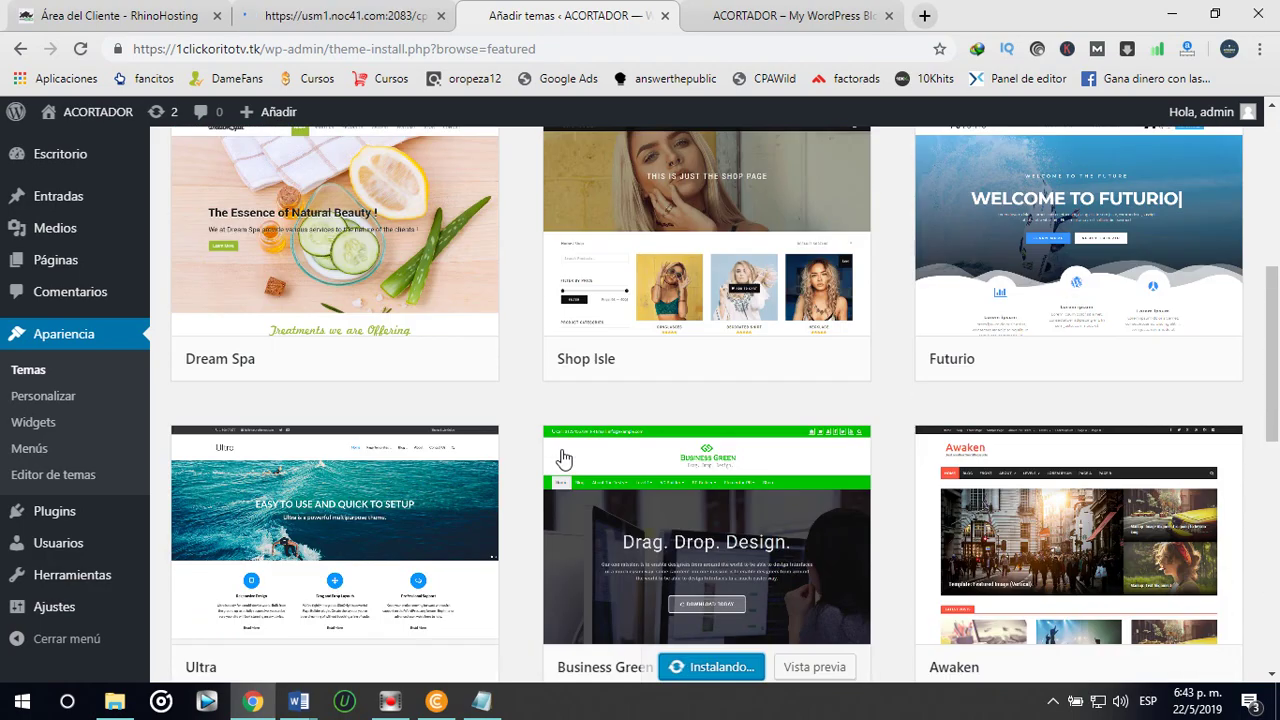
{"action": "scroll", "coordinate": [563, 458], "scroll_direction": "up", "scroll_amount": 3}
{"action": "scroll", "coordinate": [707, 354], "scroll_direction": "down", "scroll_amount": 3}
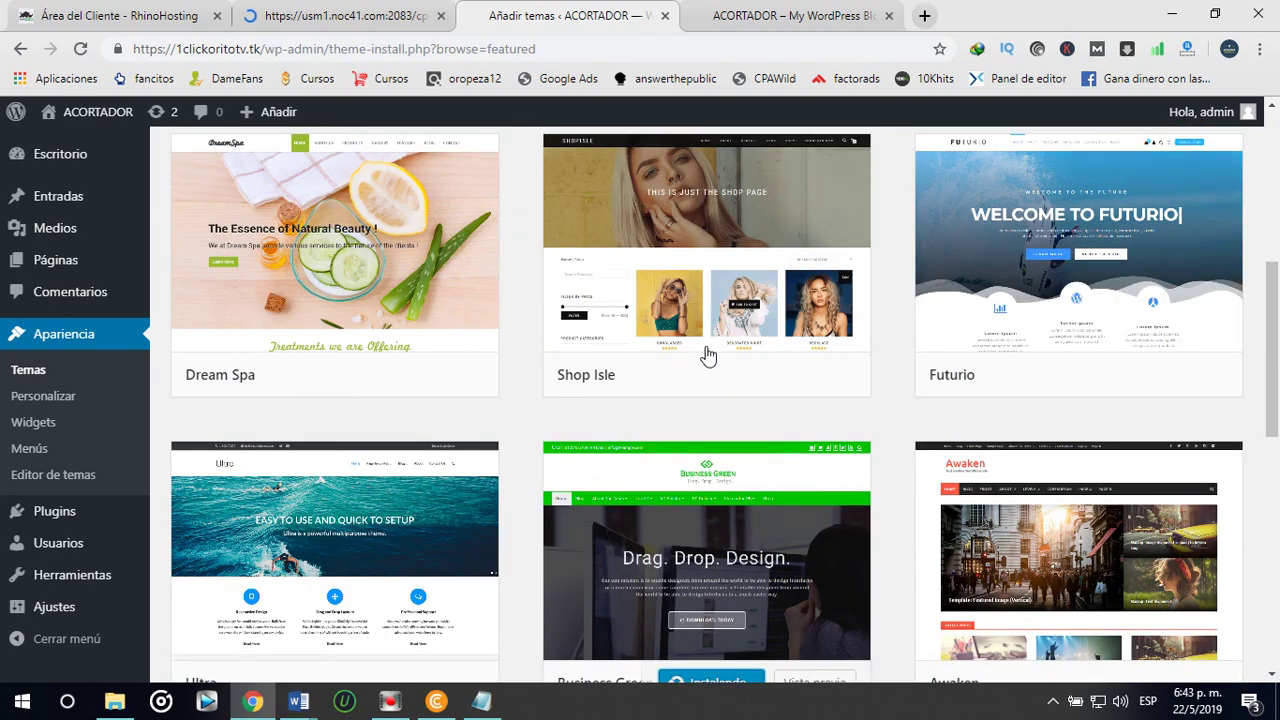
{"action": "scroll", "coordinate": [707, 354], "scroll_direction": "up", "scroll_amount": 3}
{"action": "scroll", "coordinate": [707, 560], "scroll_direction": "down", "scroll_amount": 3}
{"action": "left_click", "coordinate": [770, 16]}
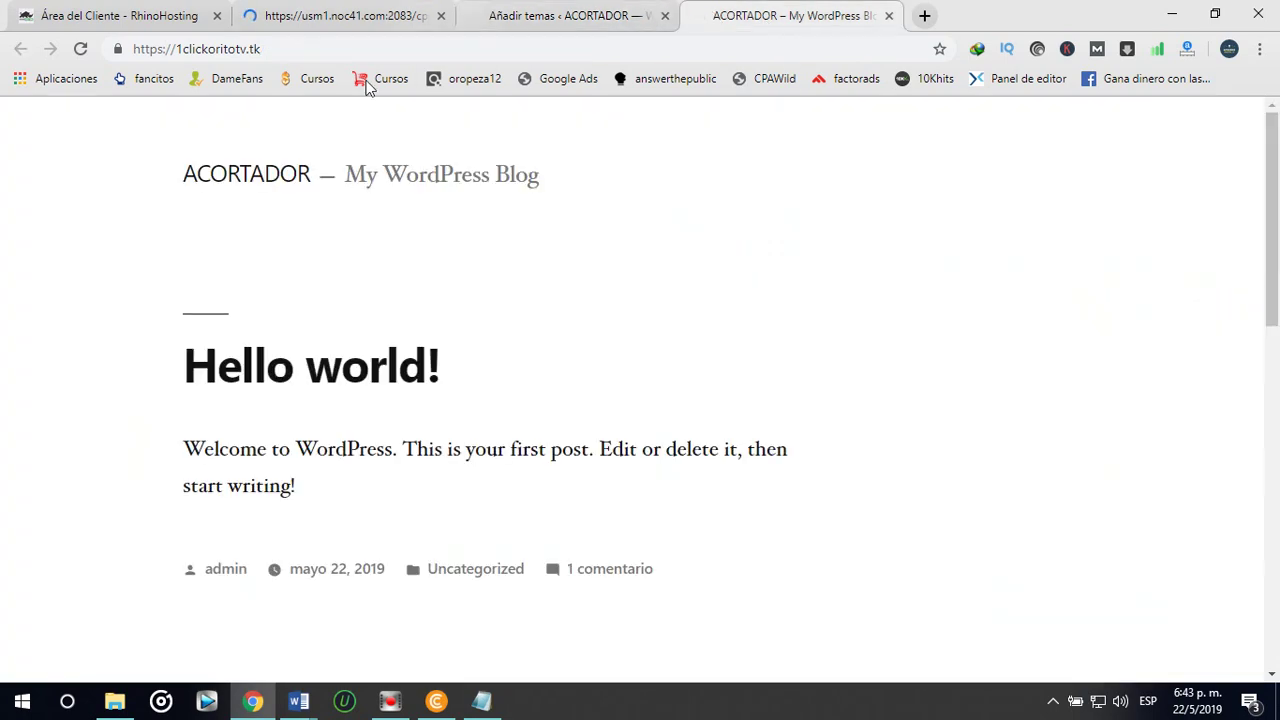
{"action": "left_click", "coordinate": [266, 50]}
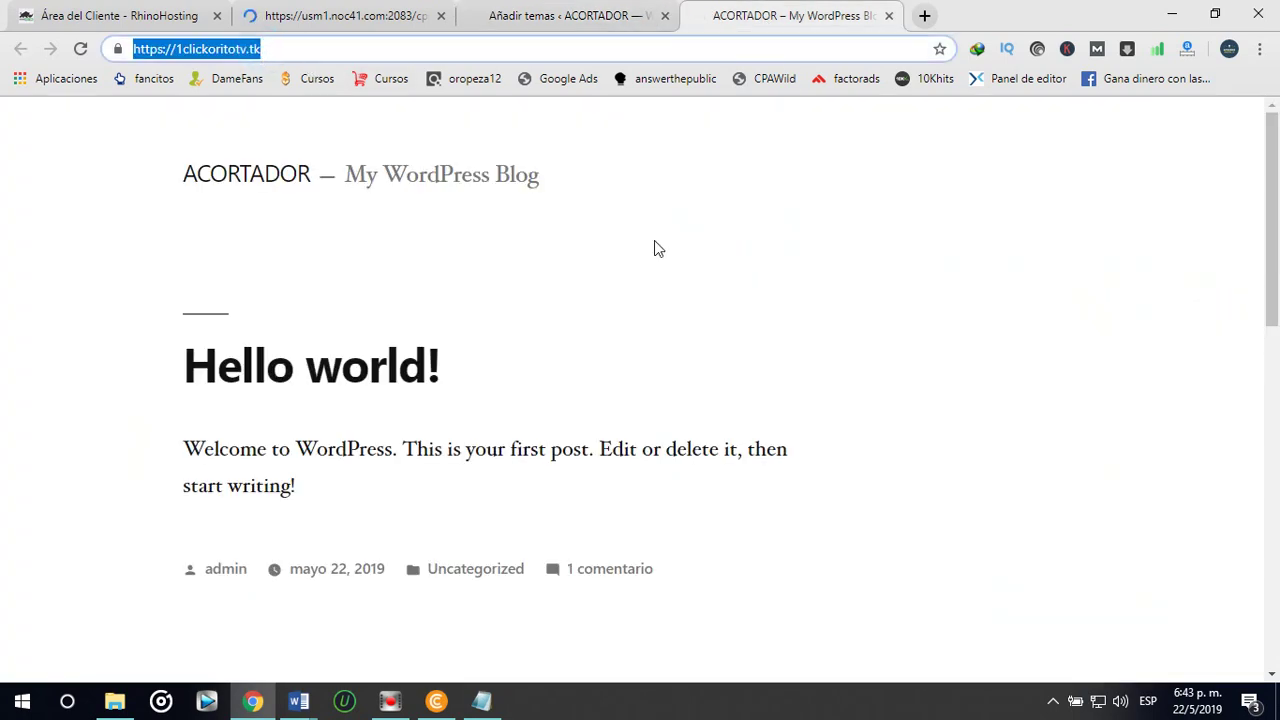
{"action": "left_click", "coordinate": [578, 16]}
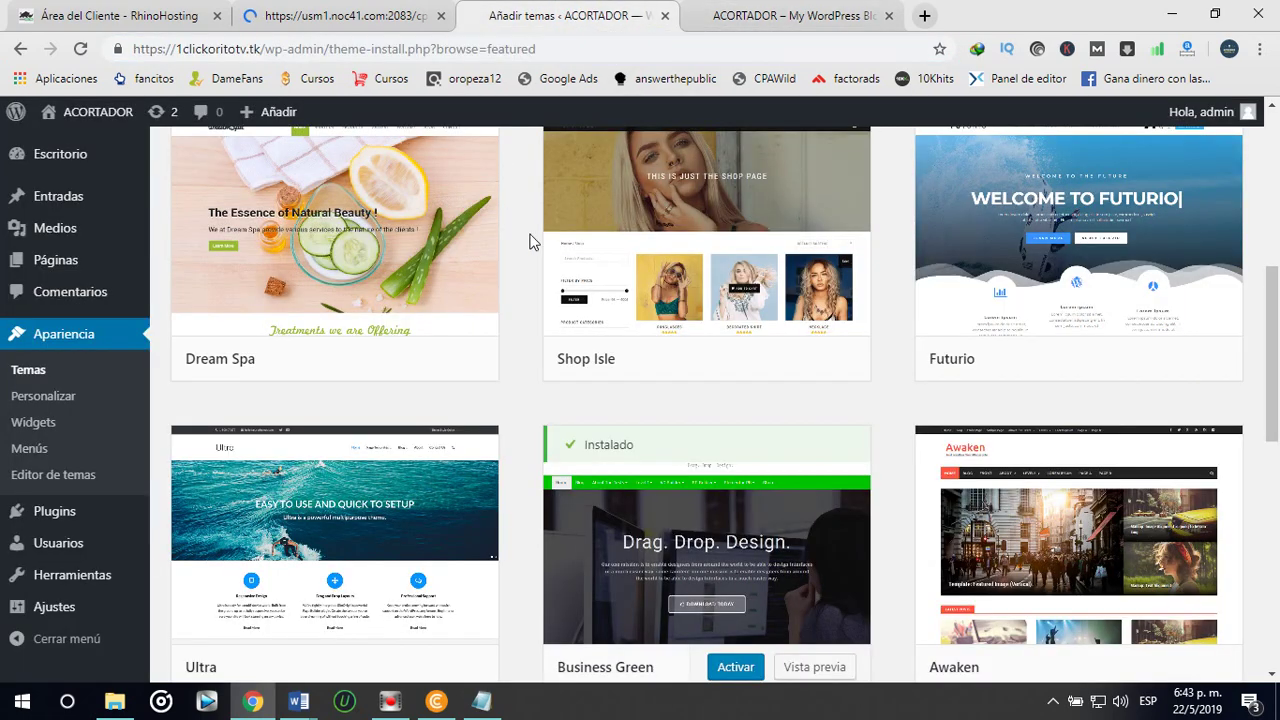
Activate Business Green, reload the front page to see the green layout, then return to Temas
{"action": "left_click", "coordinate": [737, 663]}
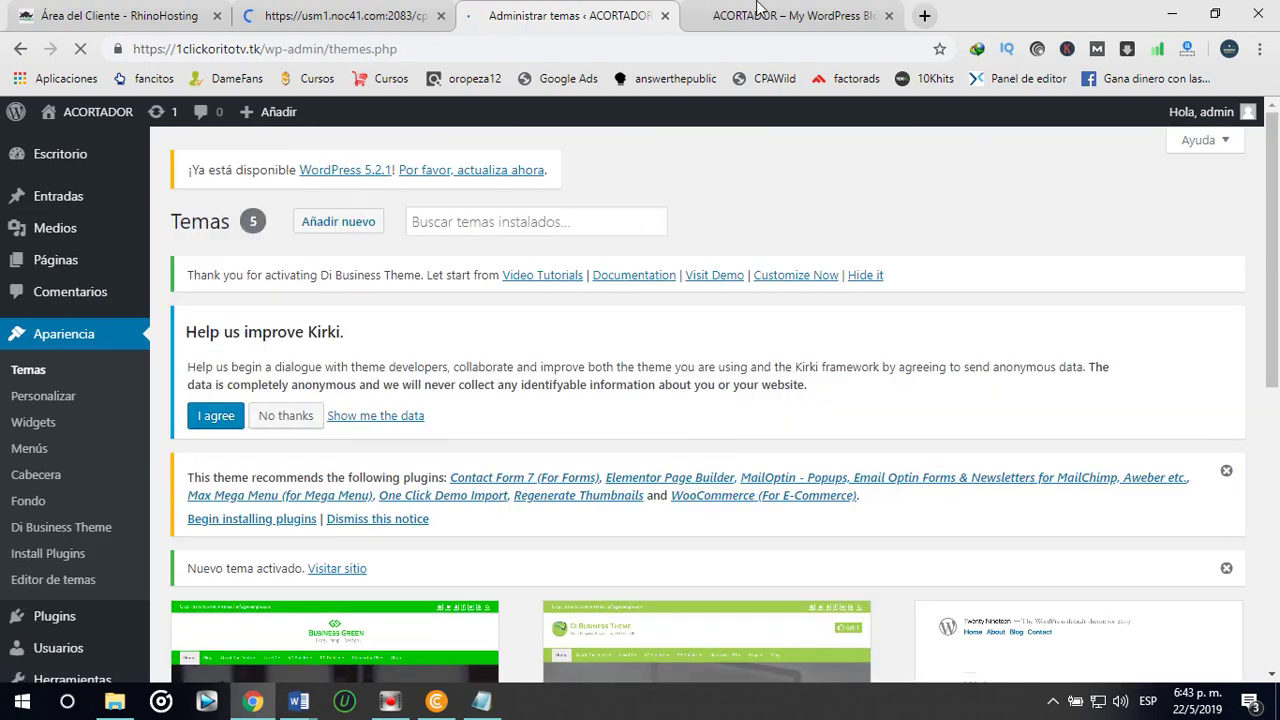
{"action": "left_click", "coordinate": [740, 14]}
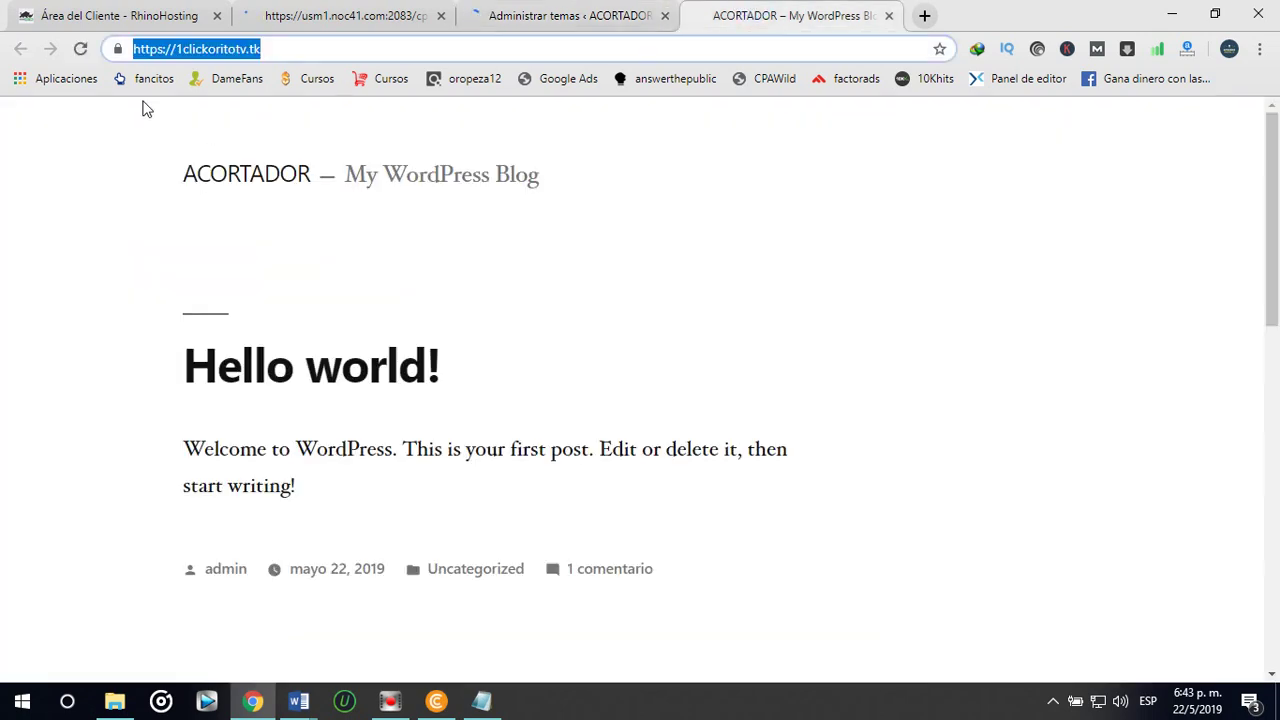
{"action": "left_click", "coordinate": [80, 48]}
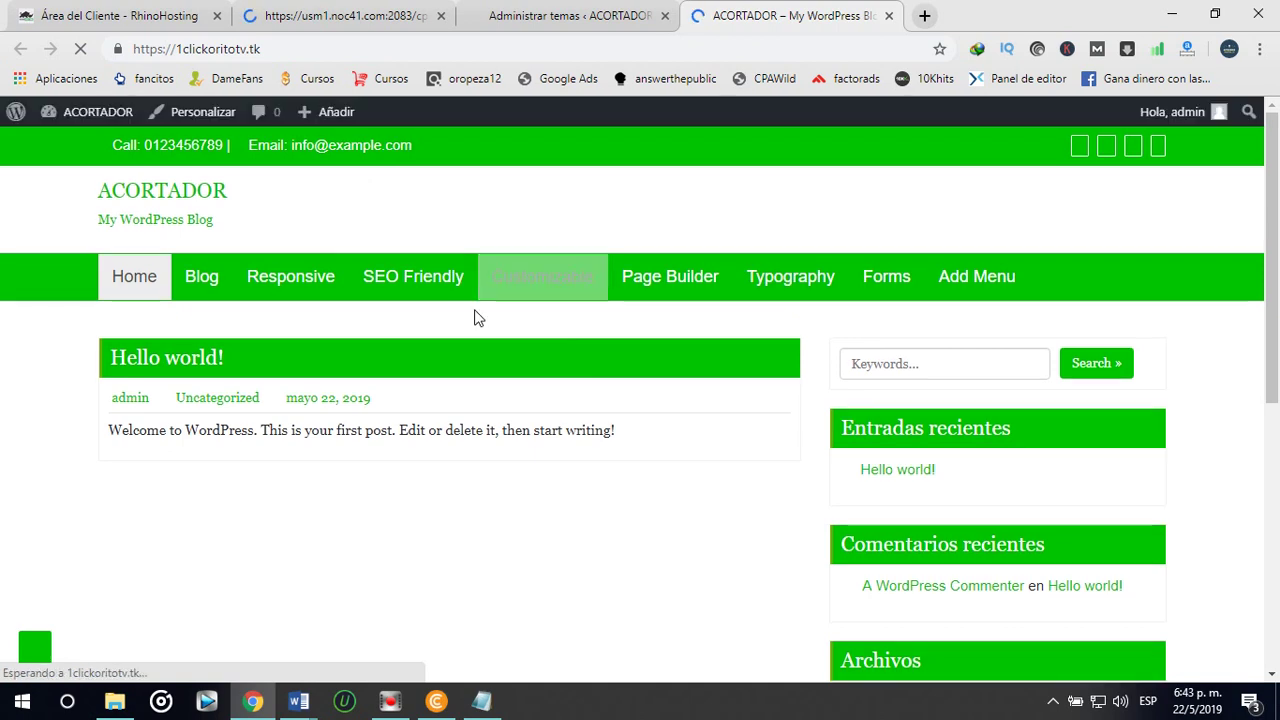
{"action": "scroll", "coordinate": [711, 480], "scroll_direction": "down", "scroll_amount": 5}
{"action": "scroll", "coordinate": [569, 517], "scroll_direction": "up", "scroll_amount": 6}
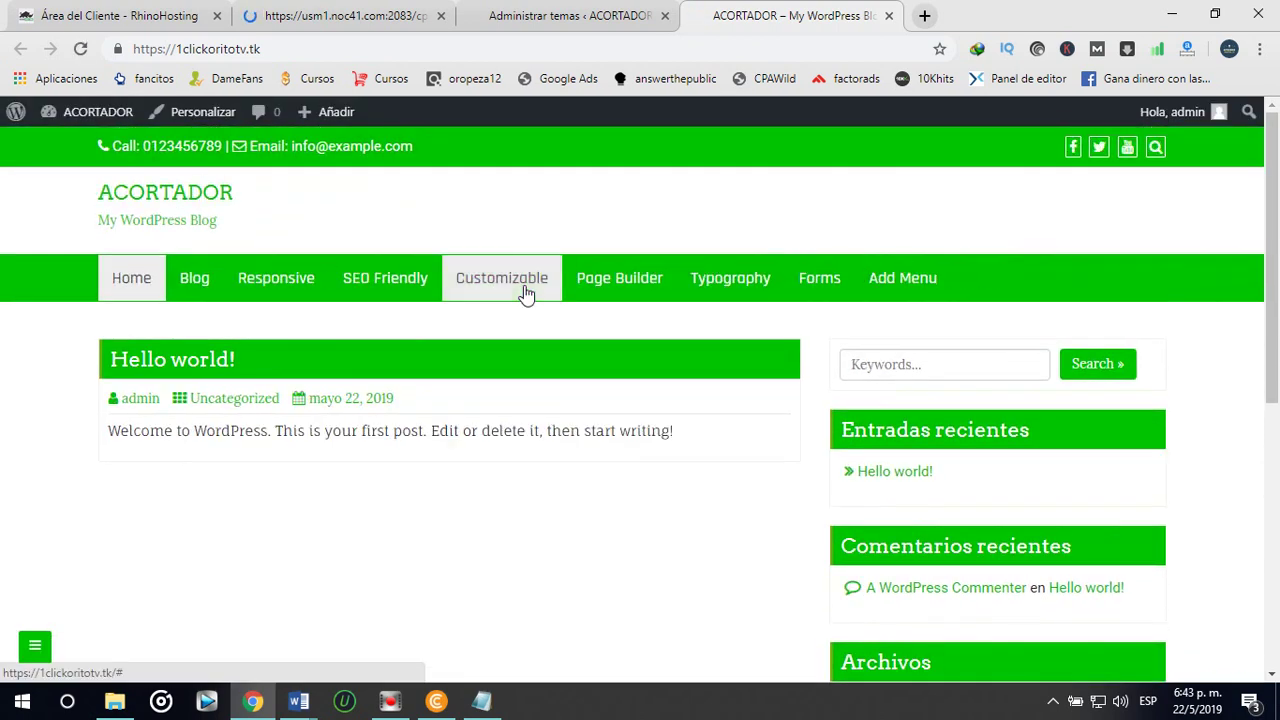
{"action": "scroll", "coordinate": [569, 429], "scroll_direction": "down", "scroll_amount": 3}
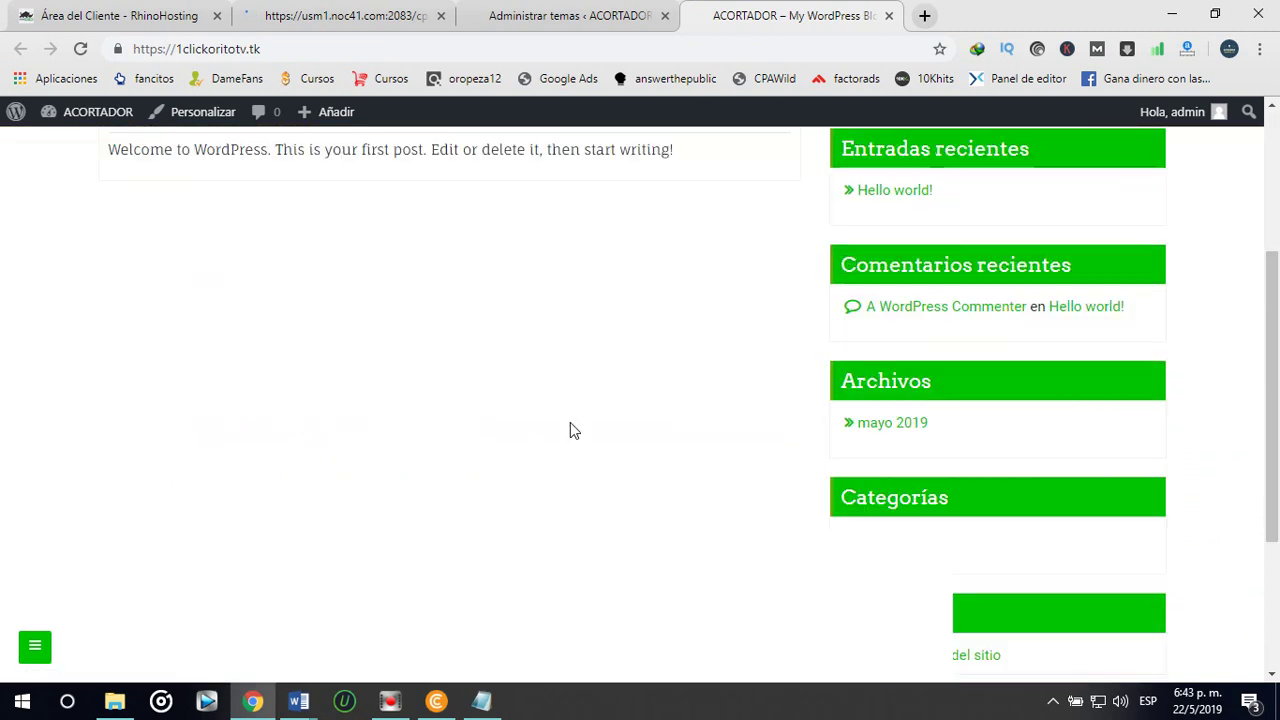
{"action": "left_click", "coordinate": [578, 24]}
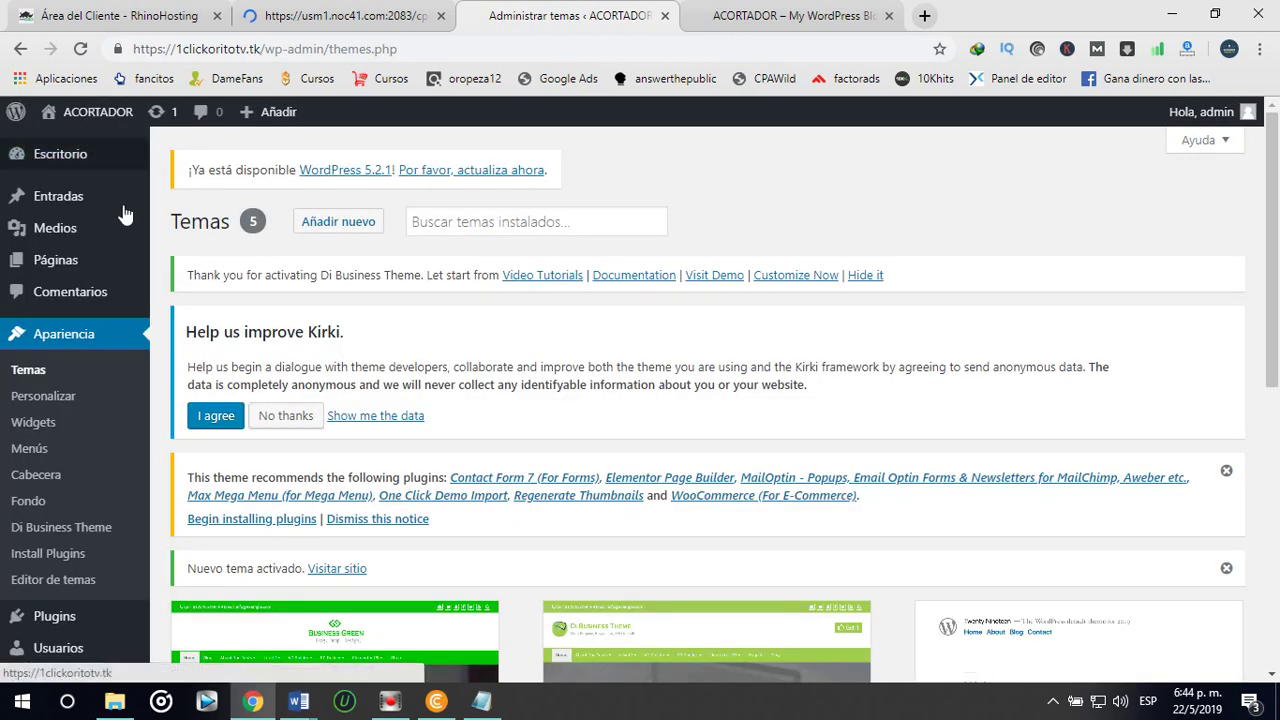
Start a new post via Entradas > Añadir nueva
{"action": "mouse_move", "coordinate": [43, 199]}
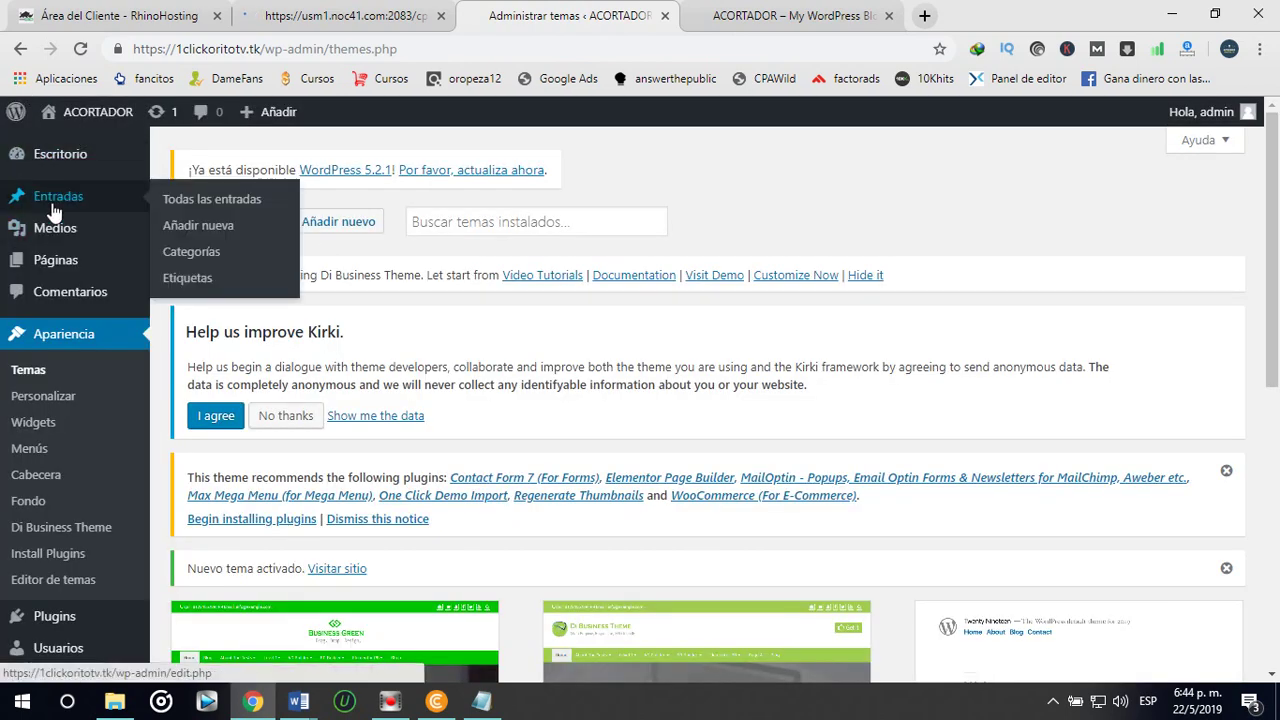
{"action": "left_click", "coordinate": [186, 225]}
{"action": "scroll", "coordinate": [479, 386], "scroll_direction": "down", "scroll_amount": 2}
{"action": "scroll", "coordinate": [479, 380], "scroll_direction": "down", "scroll_amount": 2}
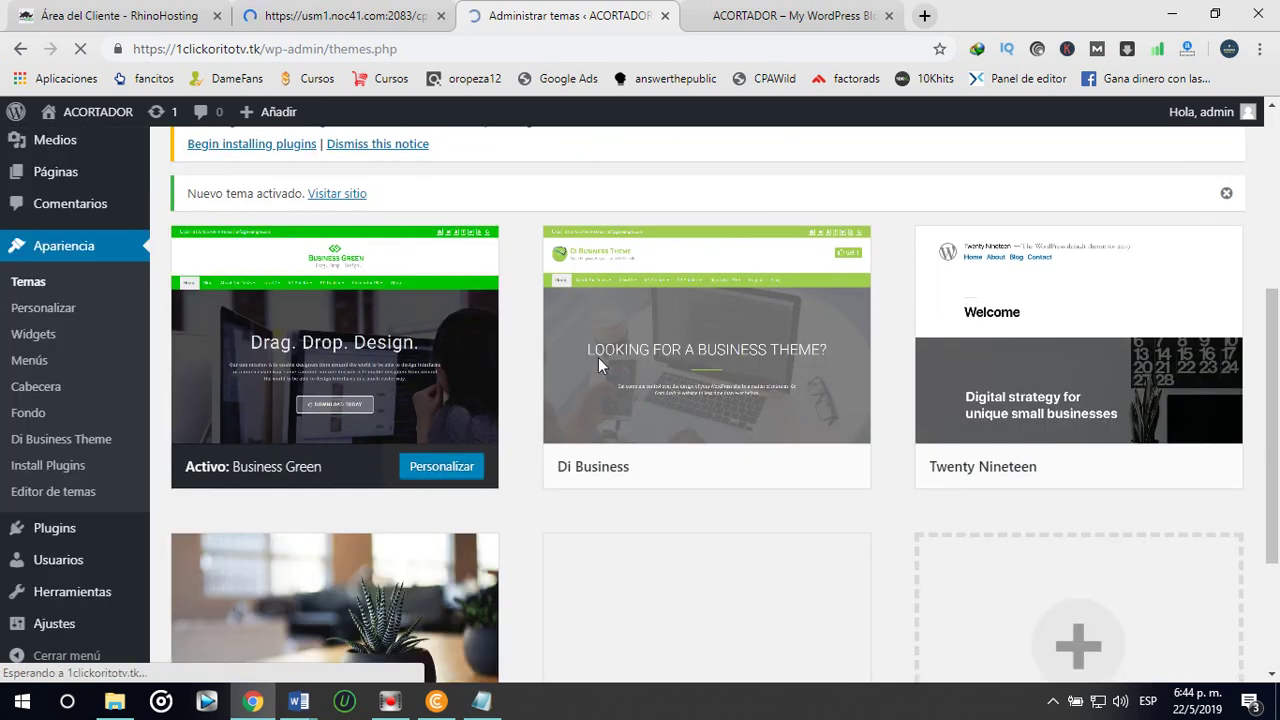
Look over the ACORTADOR blog front page, then close that tab
{"action": "left_click", "coordinate": [790, 16]}
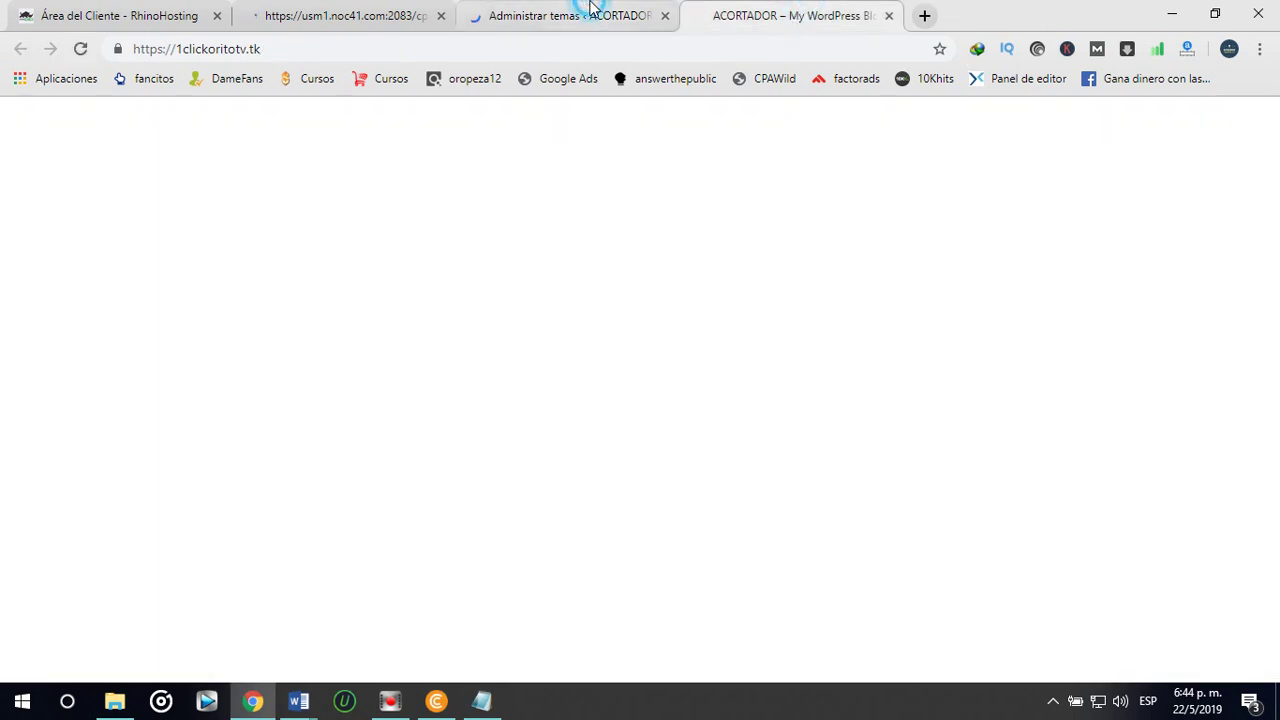
{"action": "left_click", "coordinate": [590, 10]}
{"action": "left_click", "coordinate": [768, 18]}
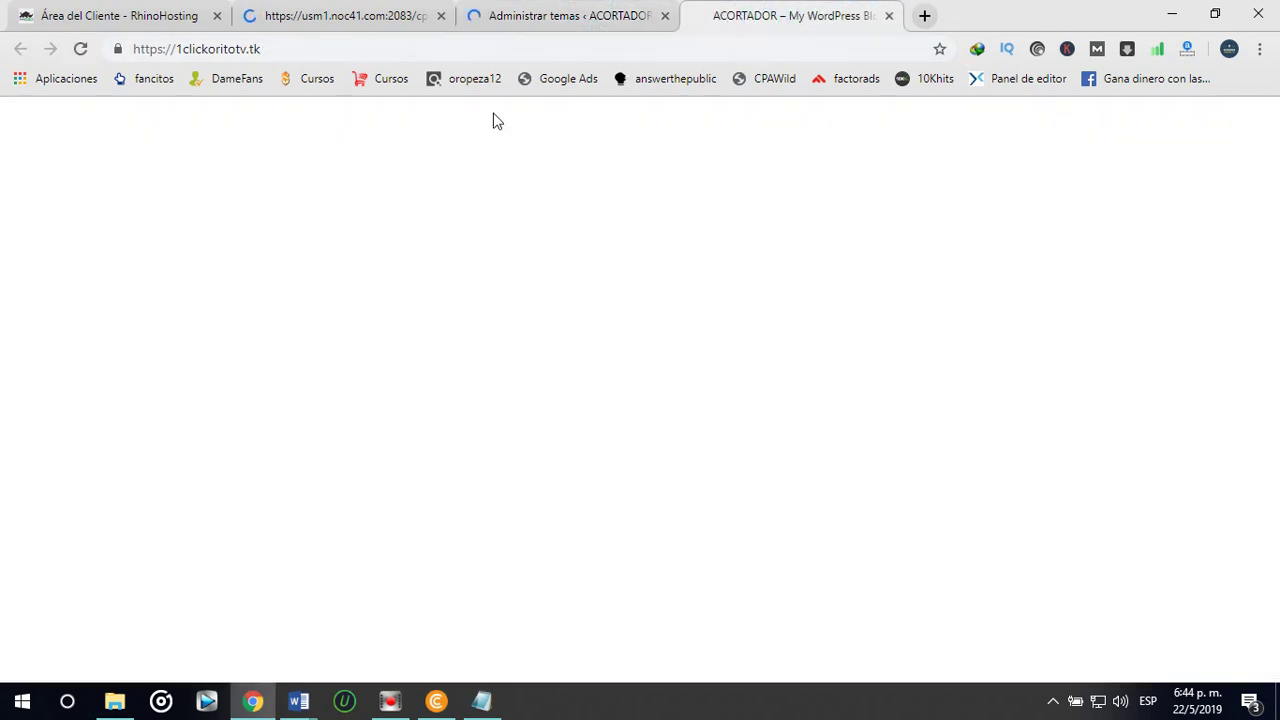
{"action": "scroll", "coordinate": [797, 537], "scroll_direction": "up", "scroll_amount": 3}
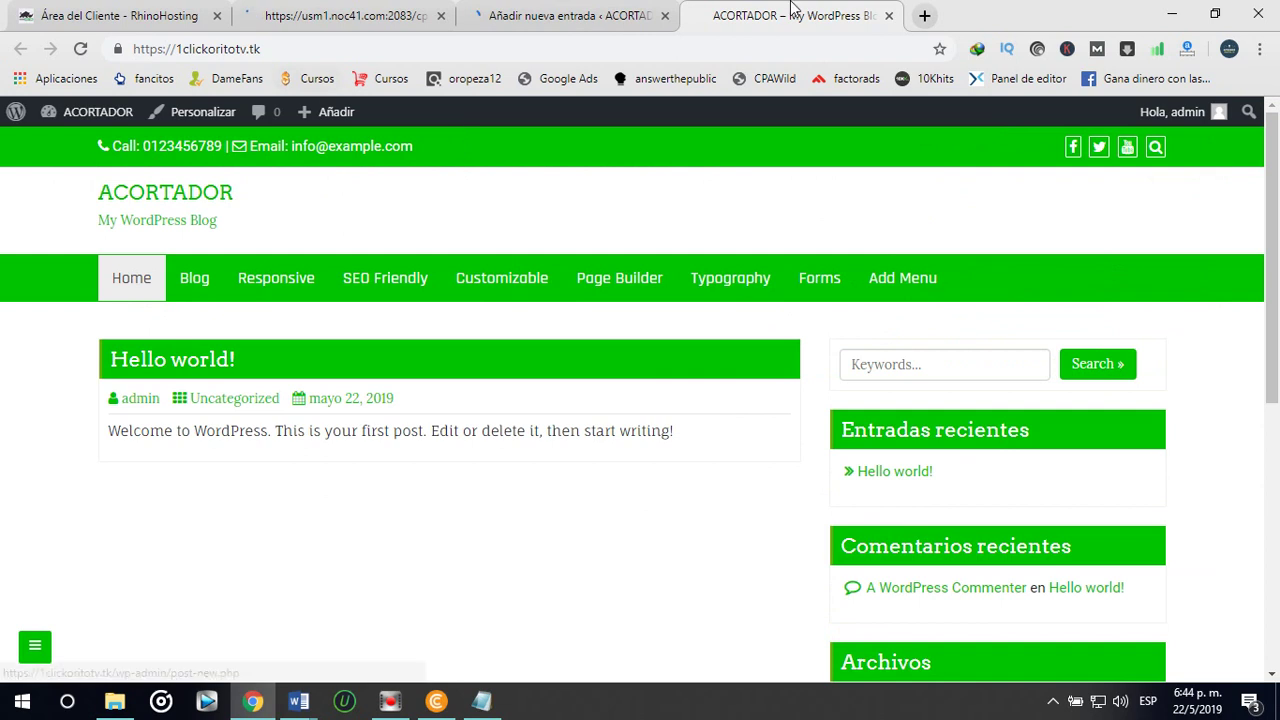
{"action": "left_click", "coordinate": [889, 16]}
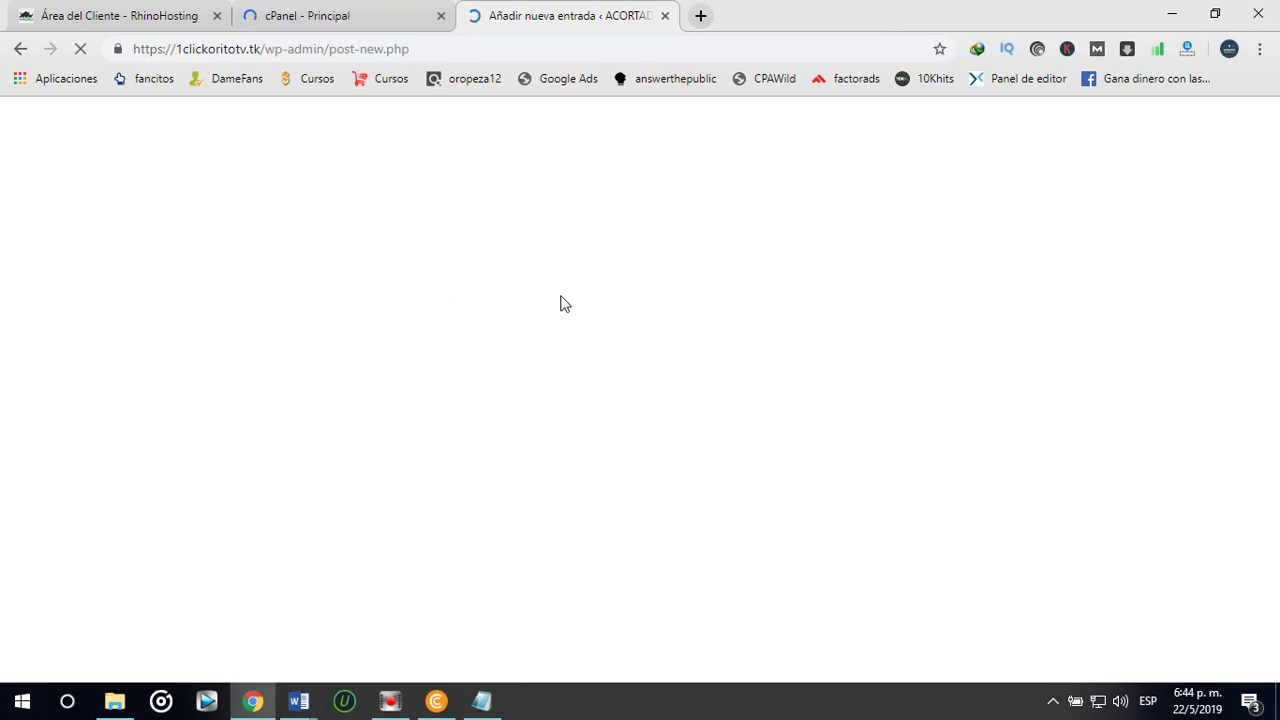
Close the Añadir nueva entrada tab and scroll through the cPanel home page
{"action": "left_click", "coordinate": [481, 700]}
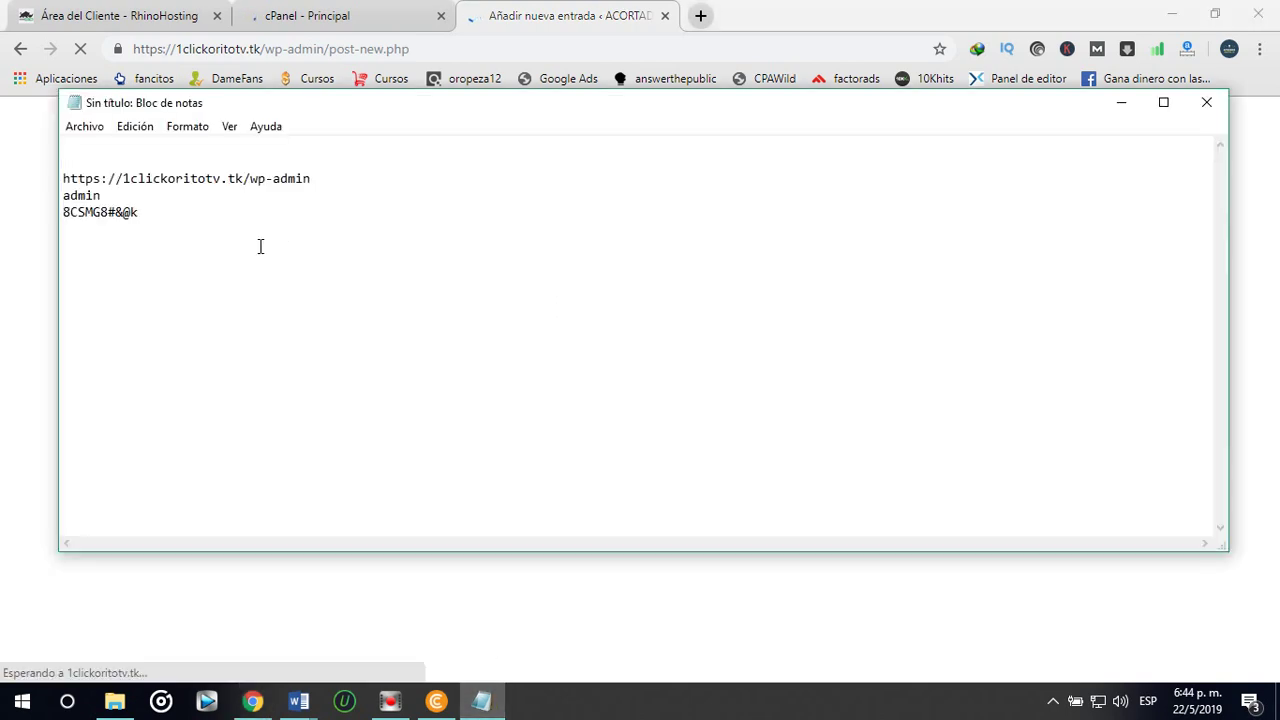
{"action": "left_click", "coordinate": [655, 22]}
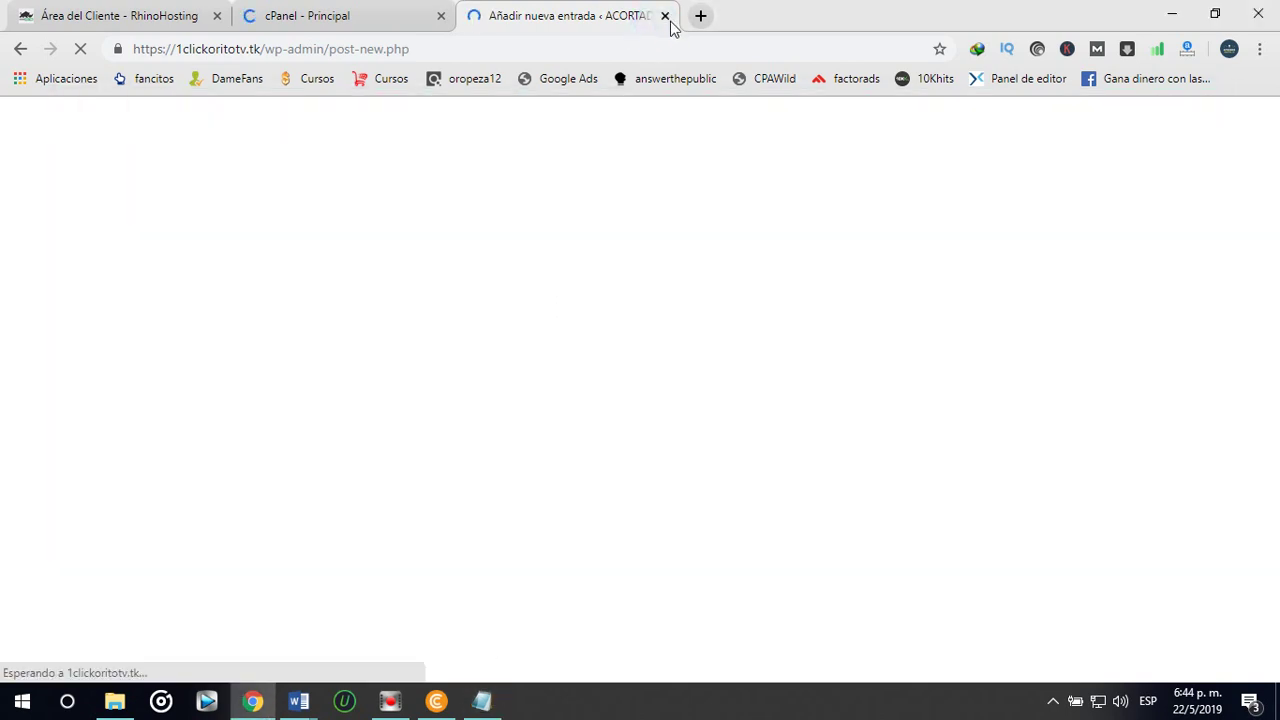
{"action": "left_click", "coordinate": [665, 17]}
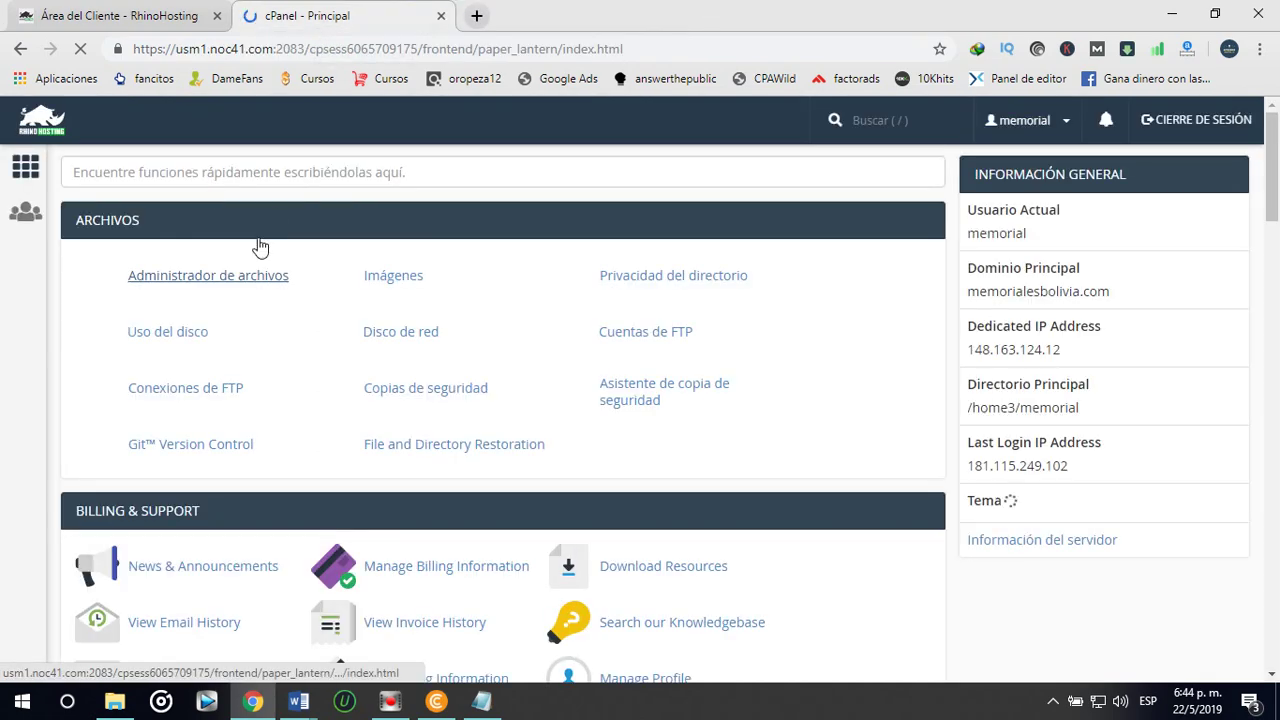
{"action": "scroll", "coordinate": [277, 397], "scroll_direction": "down", "scroll_amount": 2}
{"action": "scroll", "coordinate": [282, 397], "scroll_direction": "up", "scroll_amount": 2}
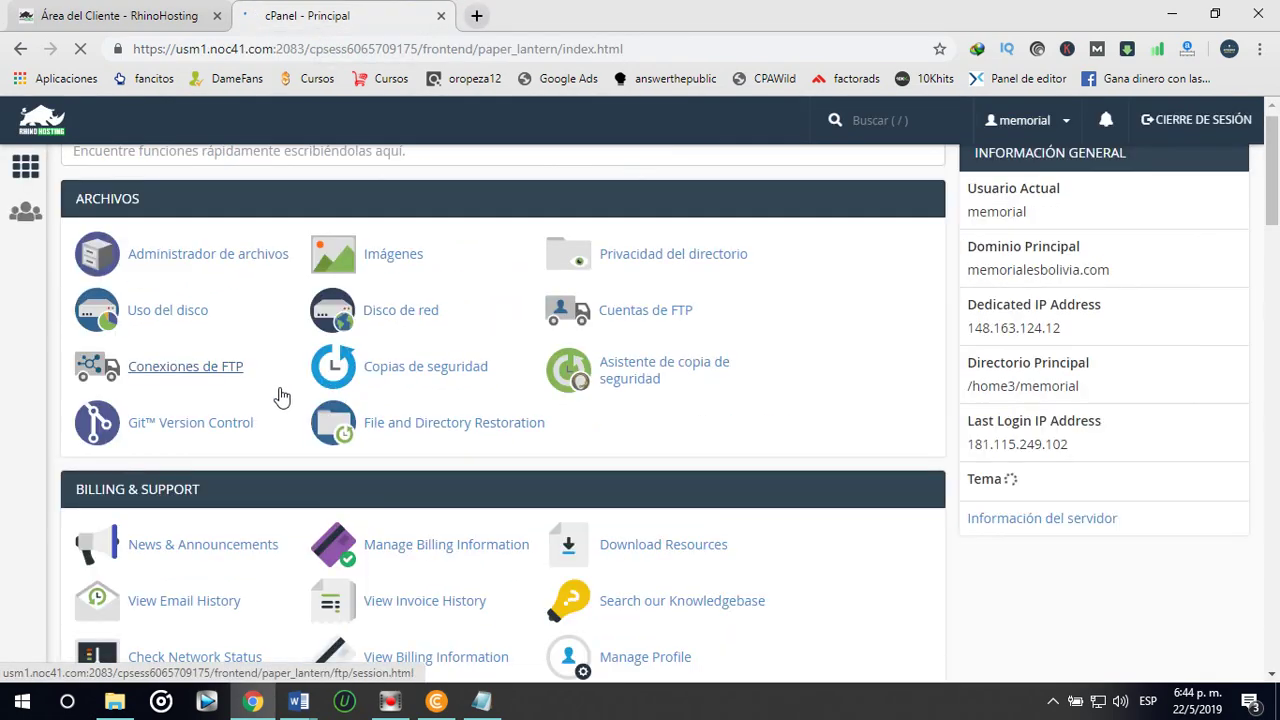
{"action": "scroll", "coordinate": [282, 397], "scroll_direction": "down", "scroll_amount": 4}
{"action": "scroll", "coordinate": [282, 397], "scroll_direction": "up", "scroll_amount": 4}
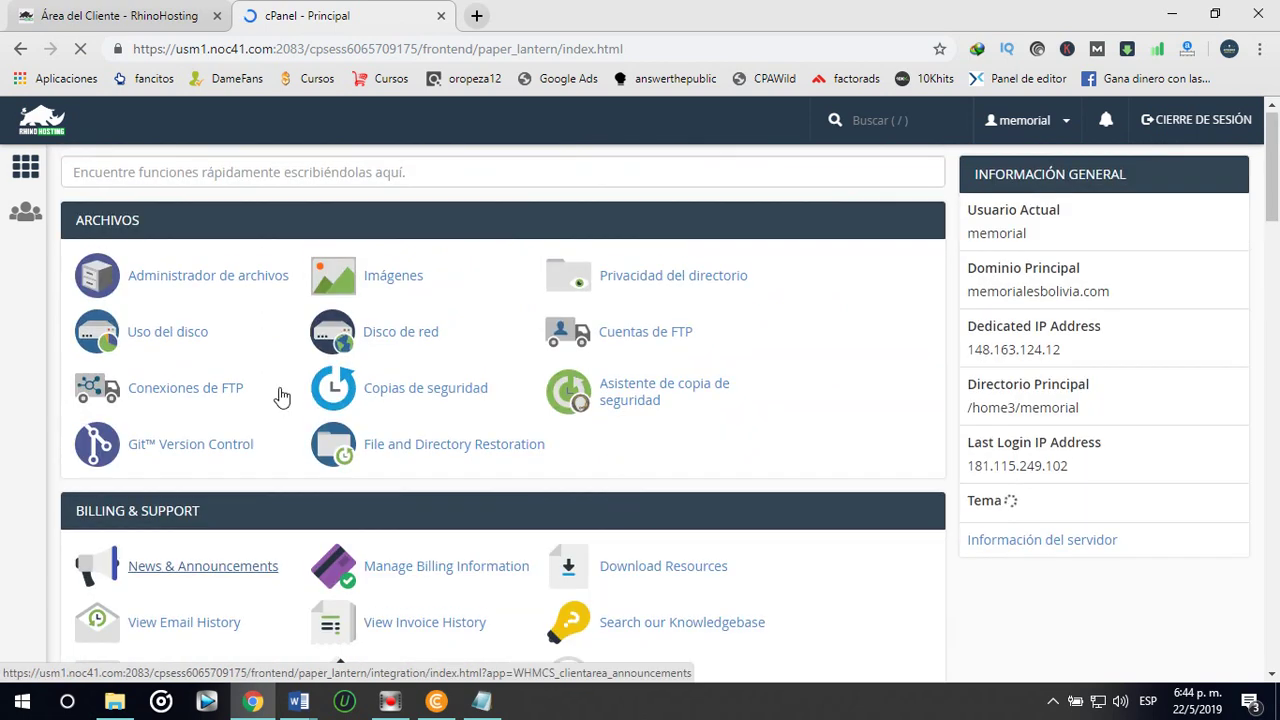
{"action": "scroll", "coordinate": [560, 460], "scroll_direction": "down", "scroll_amount": 3}
{"action": "scroll", "coordinate": [568, 468], "scroll_direction": "down", "scroll_amount": 3}
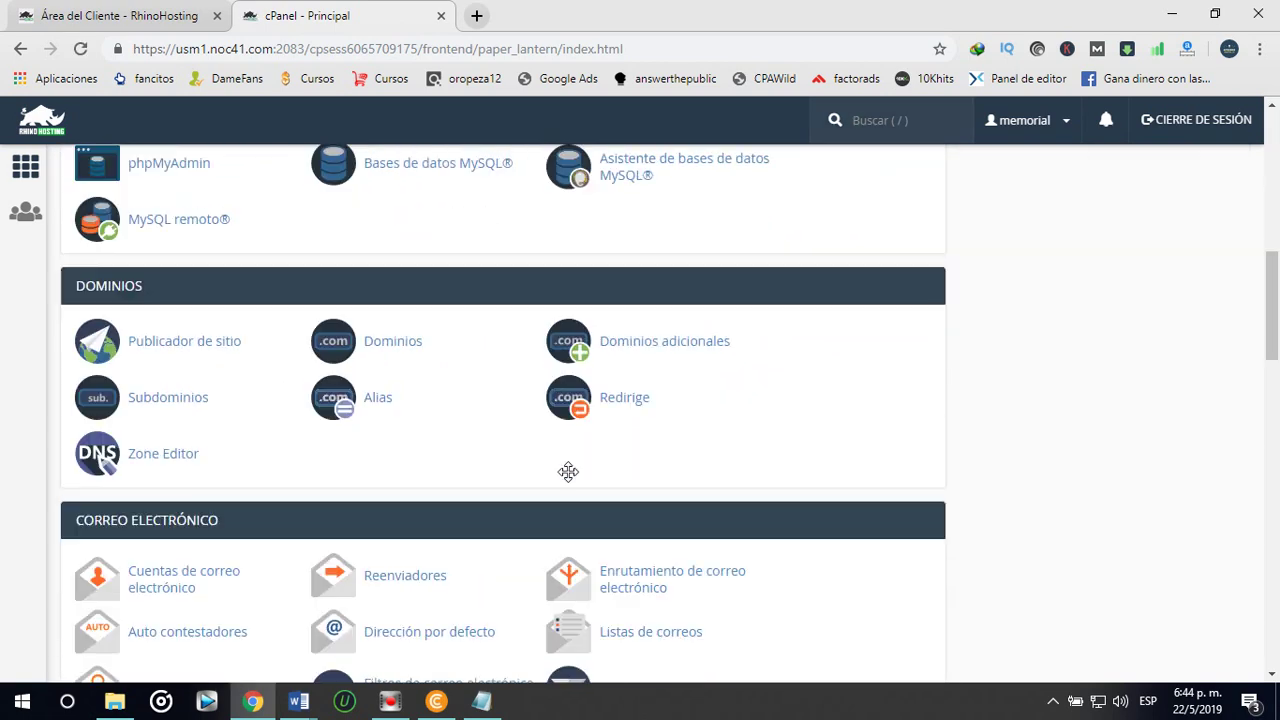
{"action": "scroll", "coordinate": [597, 414], "scroll_direction": "up", "scroll_amount": 7}
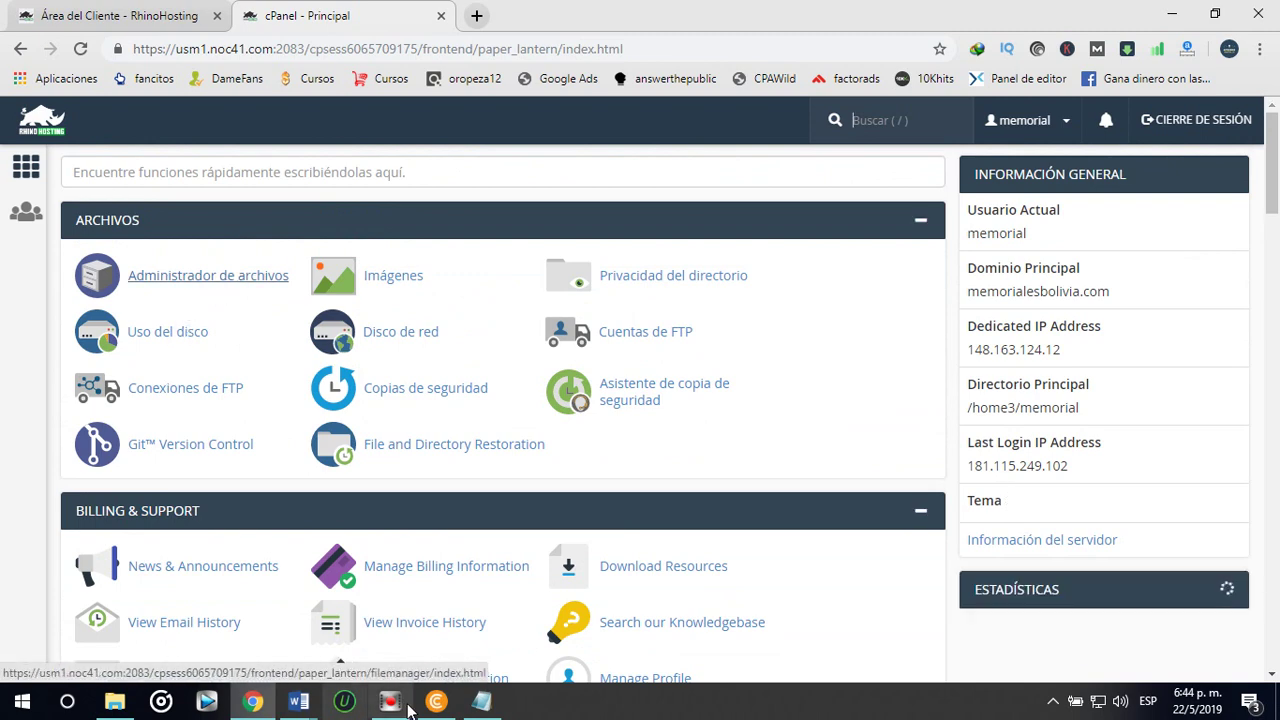
Check the wp-admin URL line in the Notepad login notes, then put Notepad back behind the browser
{"action": "left_click", "coordinate": [481, 701]}
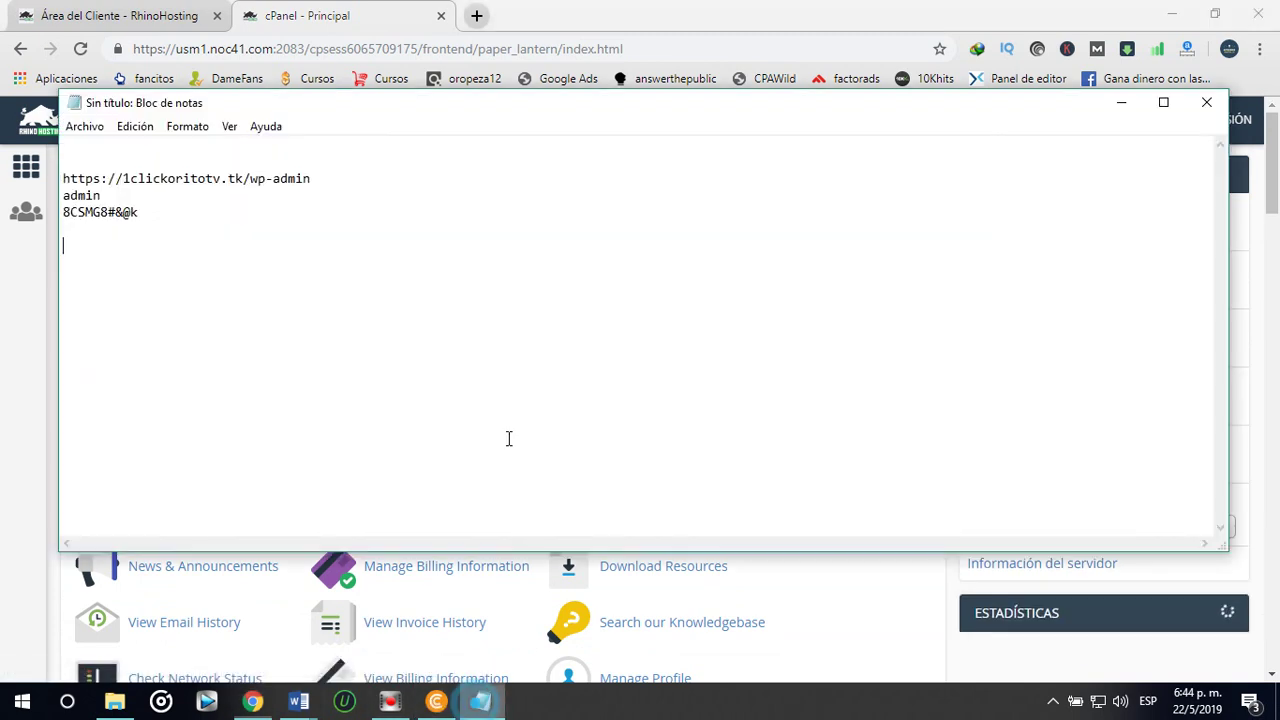
{"action": "left_click", "coordinate": [317, 195]}
{"action": "double_click", "coordinate": [327, 182]}
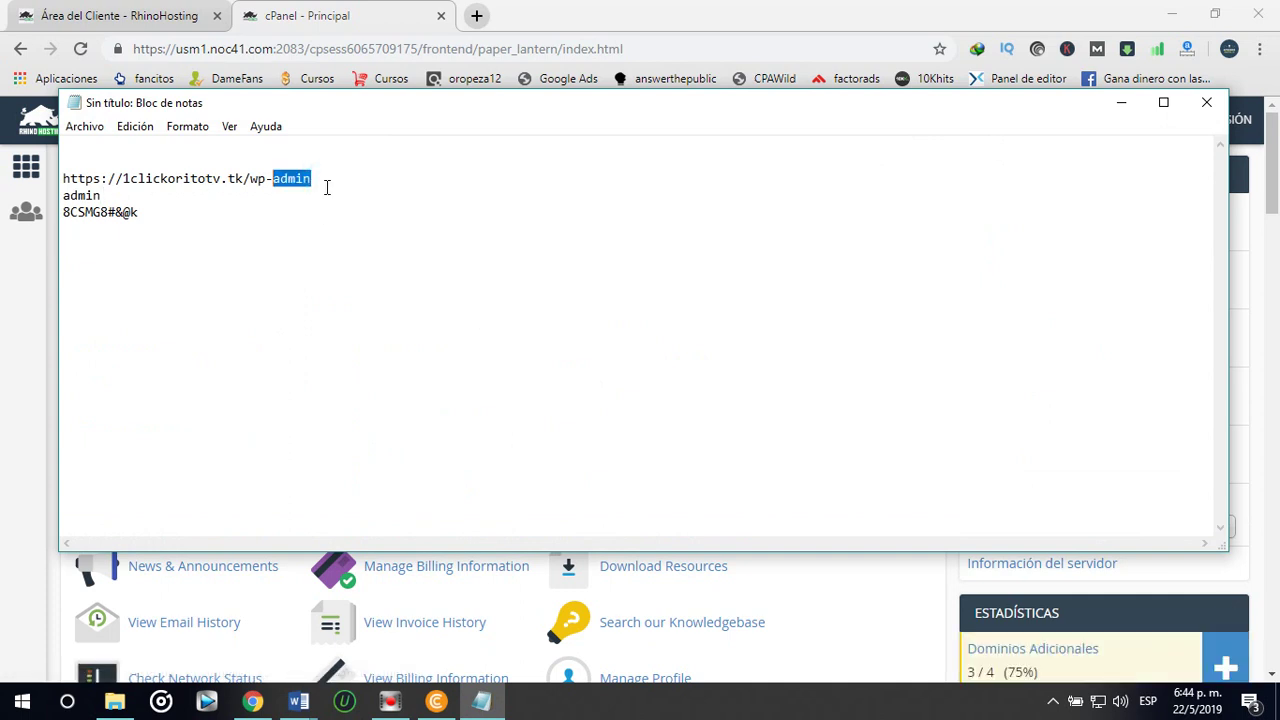
{"action": "left_click_drag", "start_coordinate": [327, 181], "coordinate": [63, 156]}
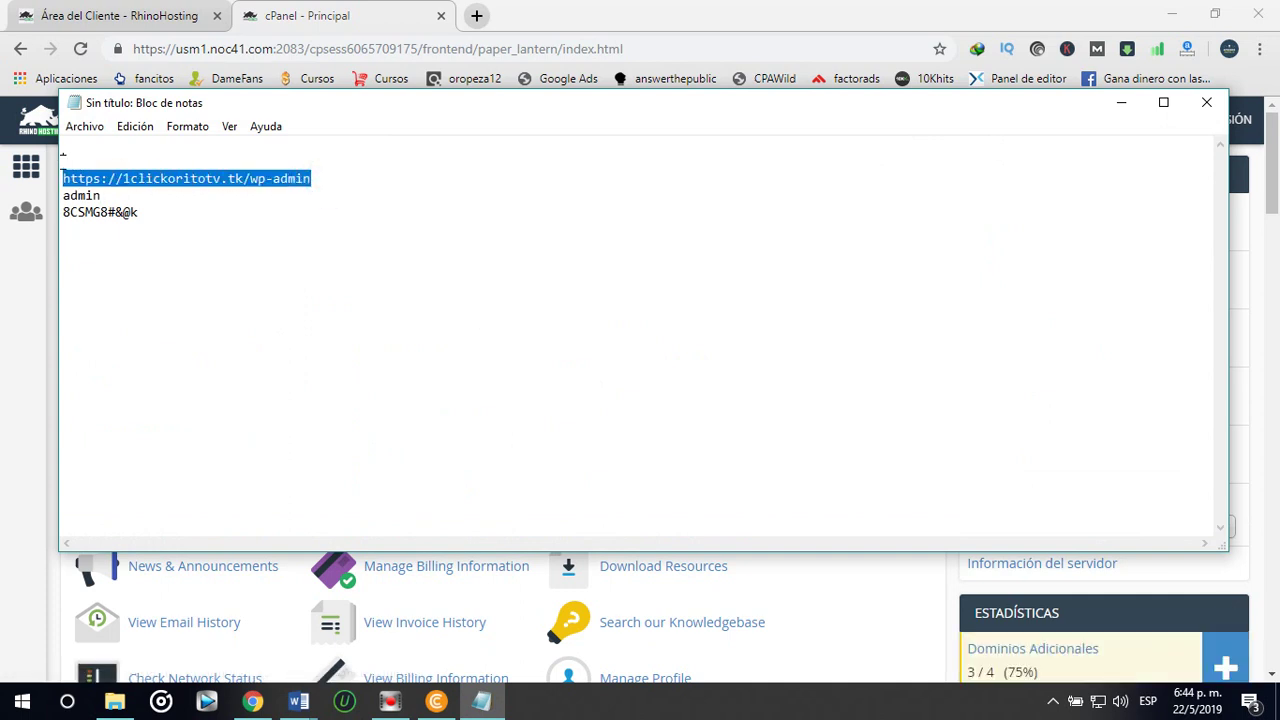
{"action": "left_click", "coordinate": [199, 172]}
{"action": "left_click", "coordinate": [679, 37]}
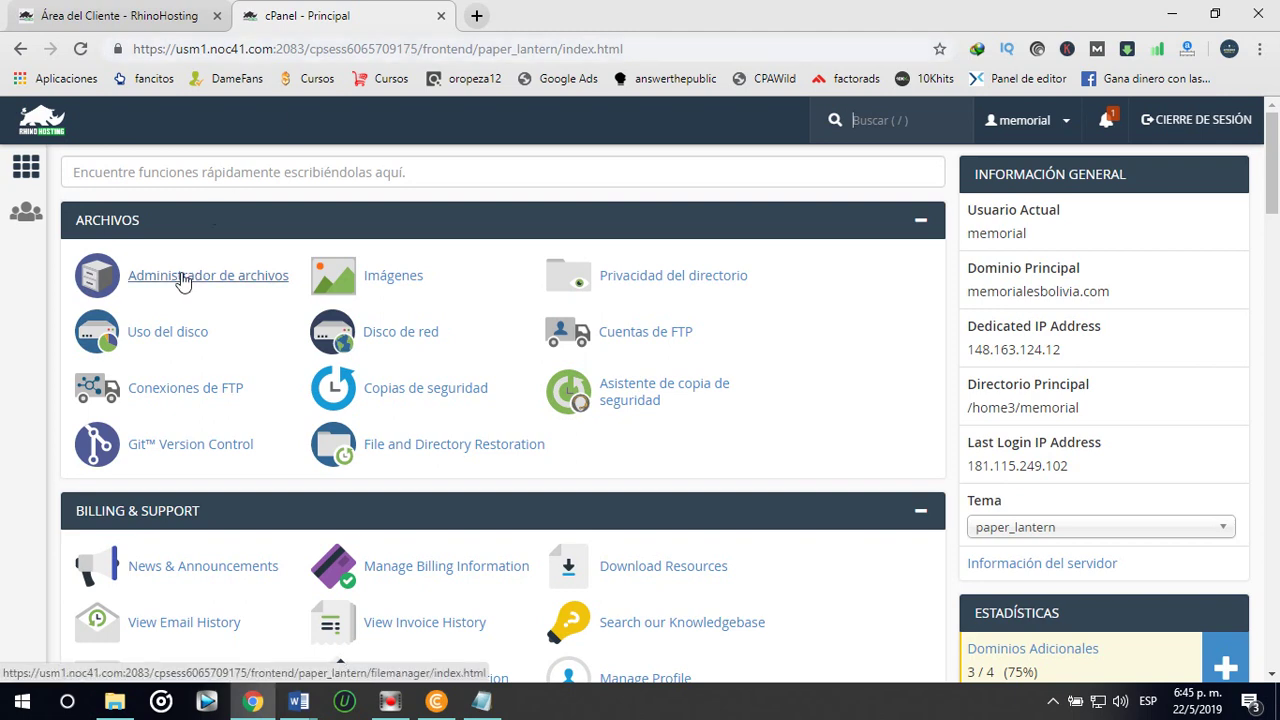
Open cPanel File Manager in a new tab and select the public_html folder
{"action": "left_click", "coordinate": [197, 287]}
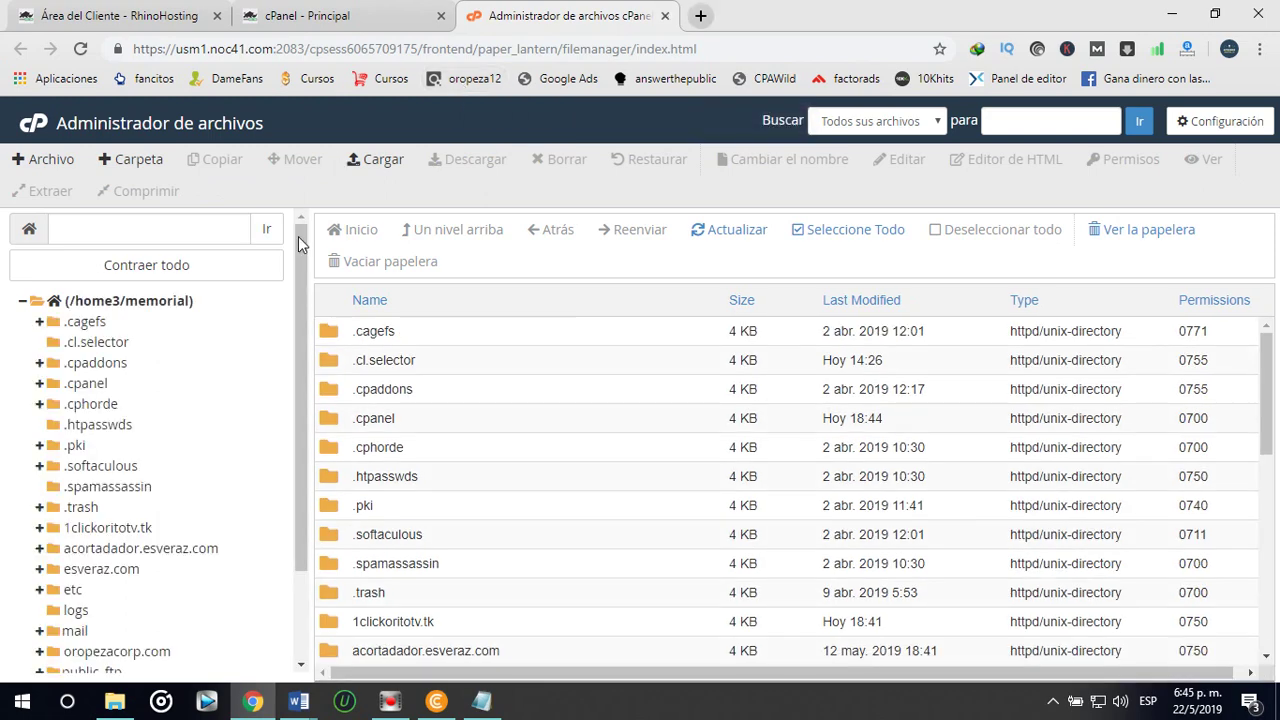
{"action": "scroll", "coordinate": [55, 350], "scroll_direction": "down", "scroll_amount": 1}
{"action": "scroll", "coordinate": [80, 450], "scroll_direction": "down", "scroll_amount": 1}
{"action": "scroll", "coordinate": [185, 402], "scroll_direction": "up", "scroll_amount": 2}
{"action": "scroll", "coordinate": [497, 469], "scroll_direction": "down", "scroll_amount": 5}
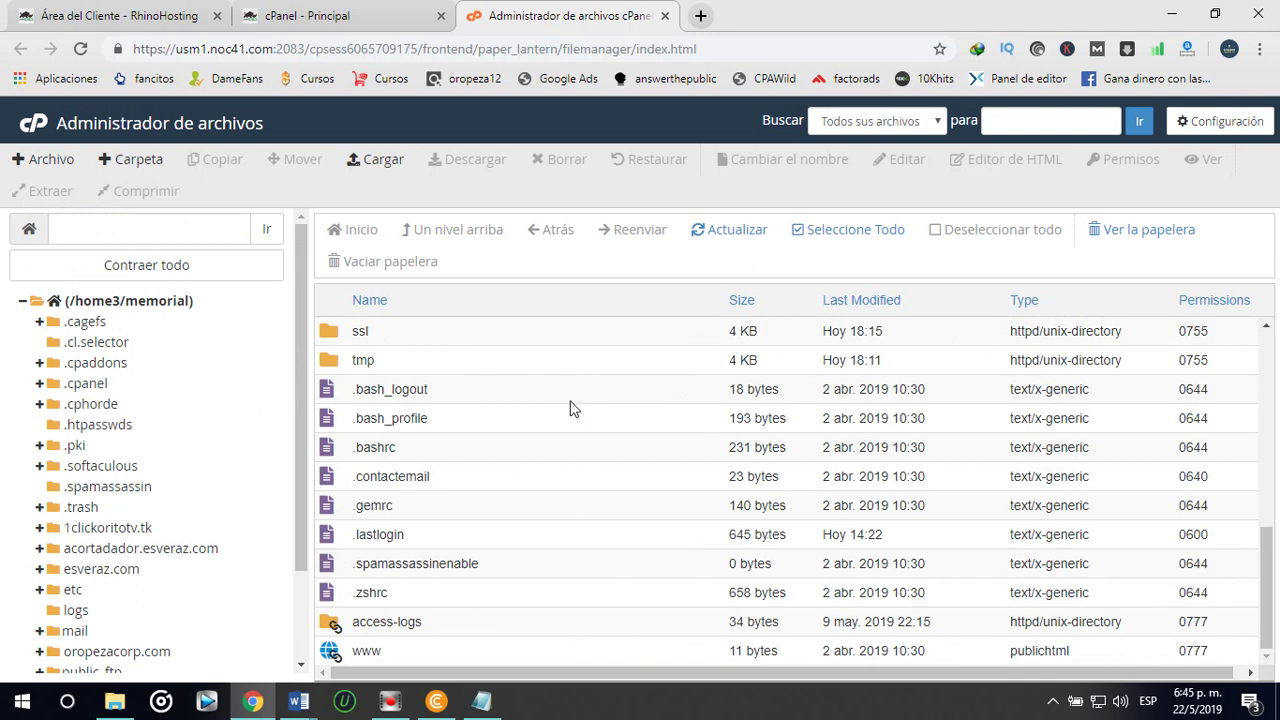
{"action": "scroll", "coordinate": [407, 433], "scroll_direction": "up", "scroll_amount": 2}
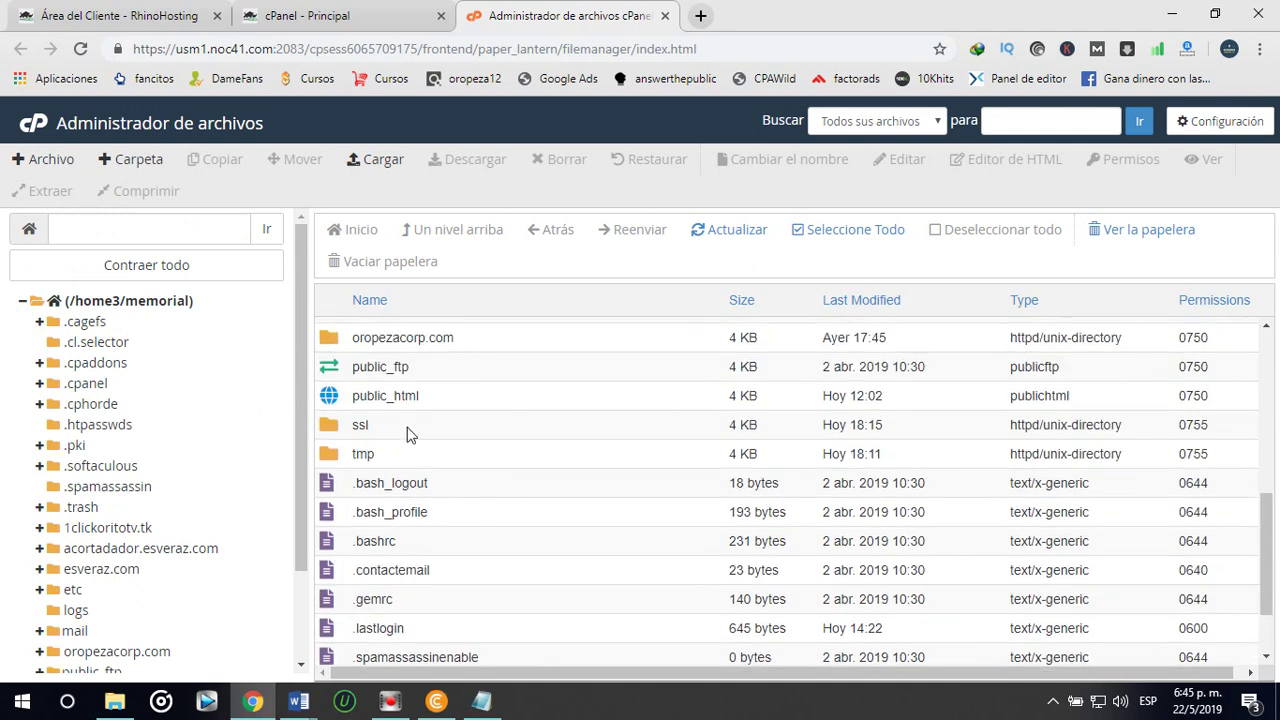
{"action": "left_click", "coordinate": [427, 404]}
{"action": "scroll", "coordinate": [562, 420], "scroll_direction": "up", "scroll_amount": 4}
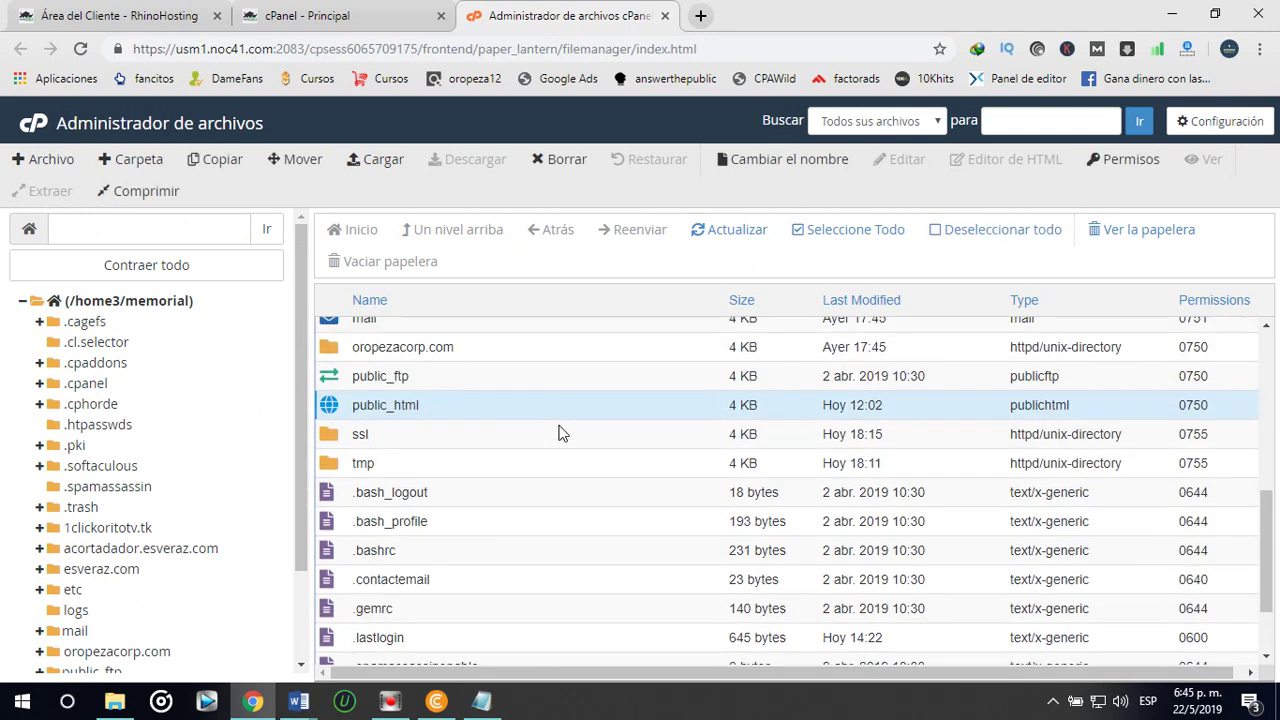
{"action": "left_click", "coordinate": [114, 701]}
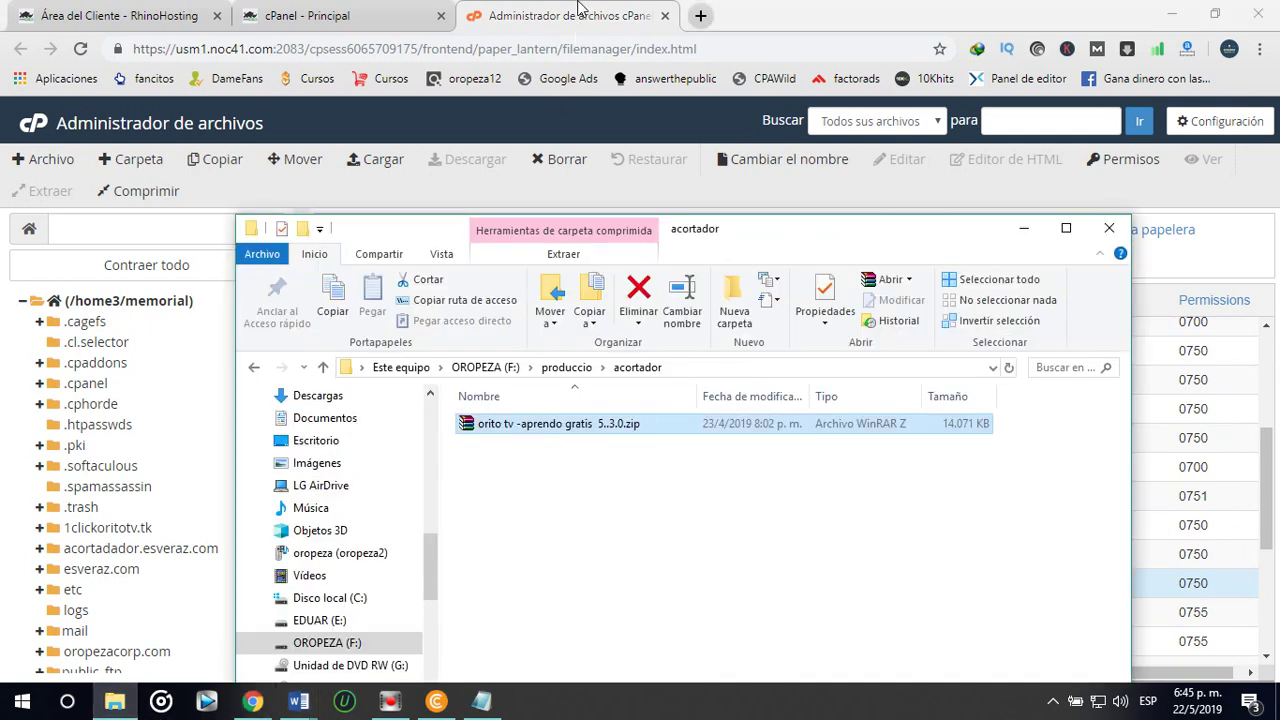
{"action": "left_click", "coordinate": [570, 15]}
{"action": "scroll", "coordinate": [88, 478], "scroll_direction": "down", "scroll_amount": 2}
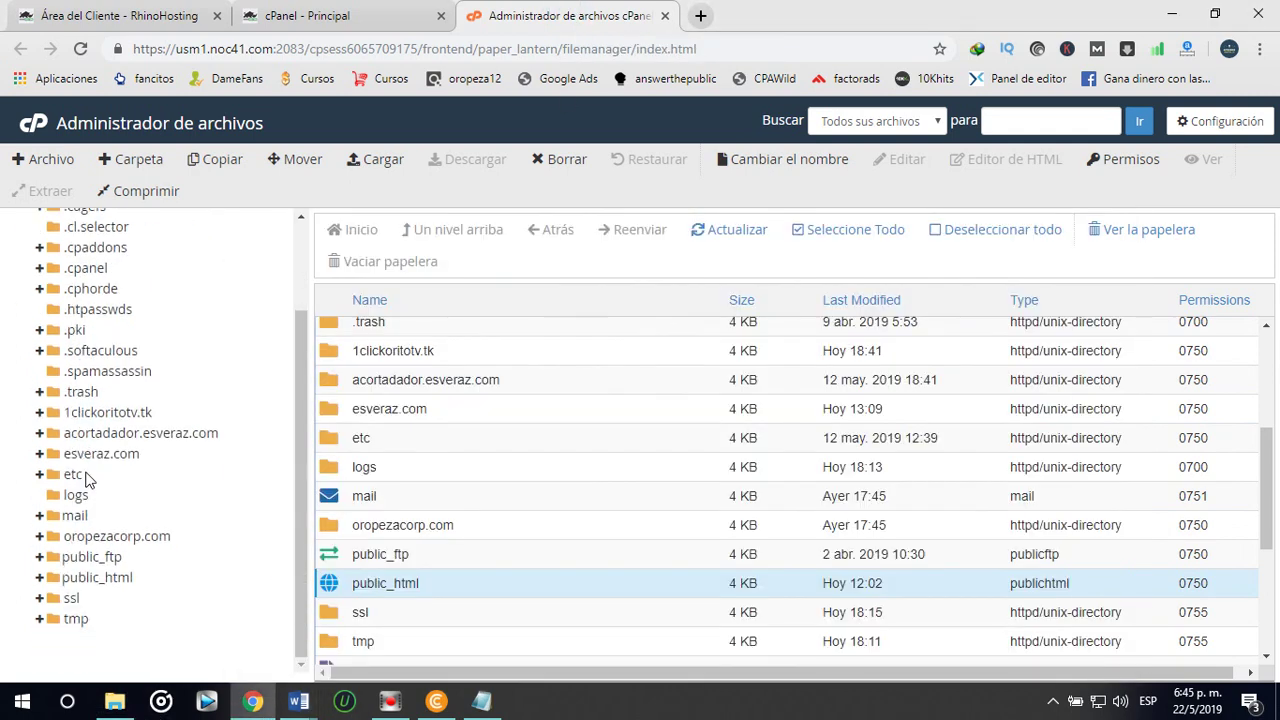
Navigate from the /home3/memorial root into the 1clickoritotv.tk folder's contents
{"action": "left_click", "coordinate": [106, 413]}
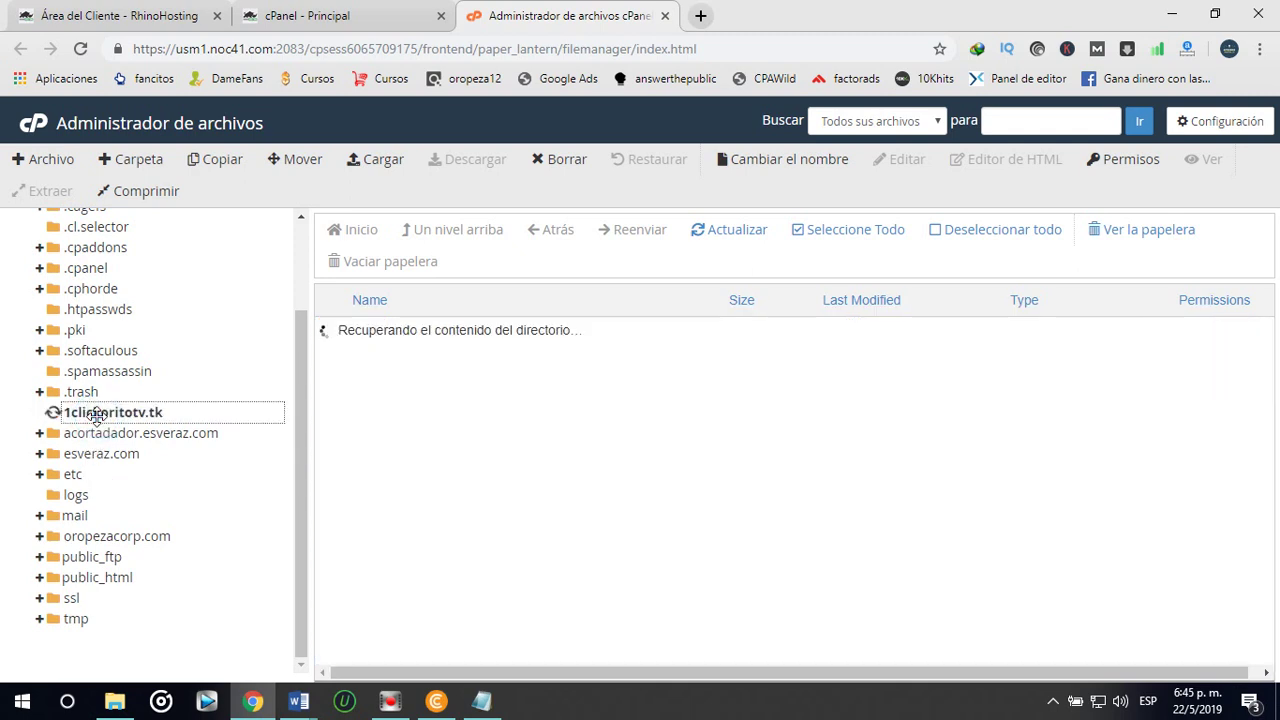
{"action": "scroll", "coordinate": [448, 455], "scroll_direction": "down", "scroll_amount": 3}
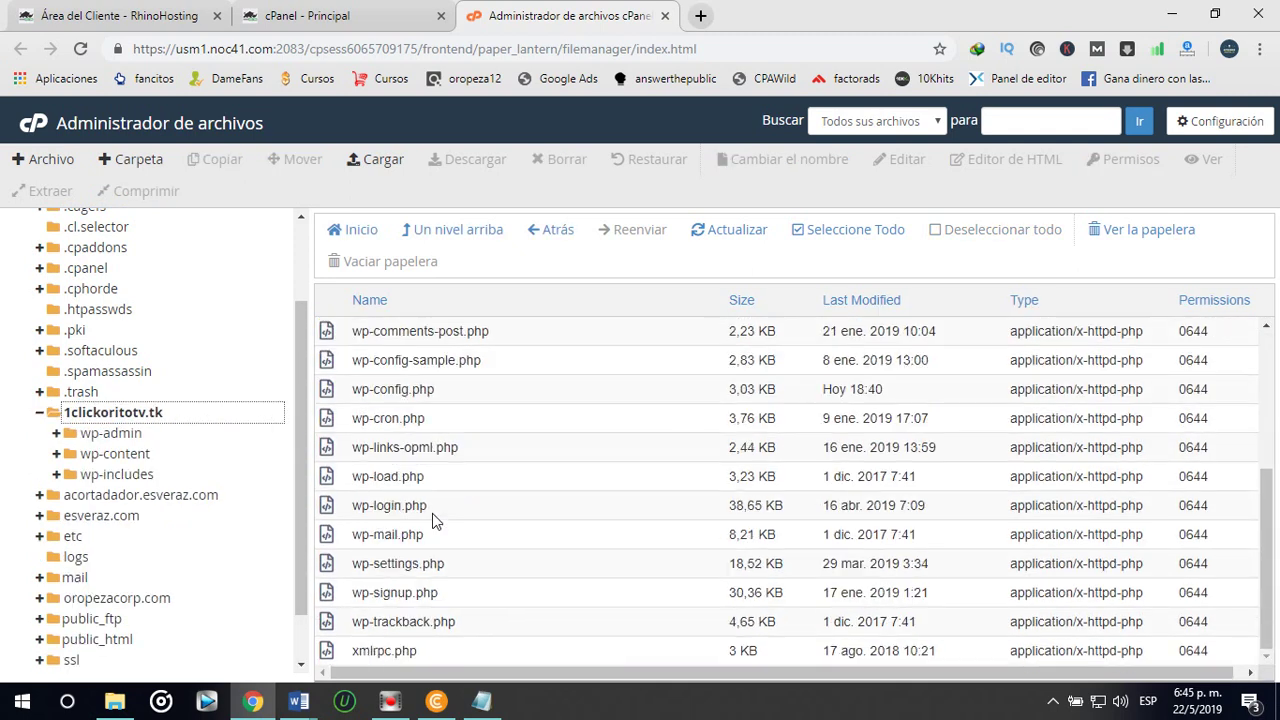
{"action": "scroll", "coordinate": [390, 585], "scroll_direction": "up", "scroll_amount": 3}
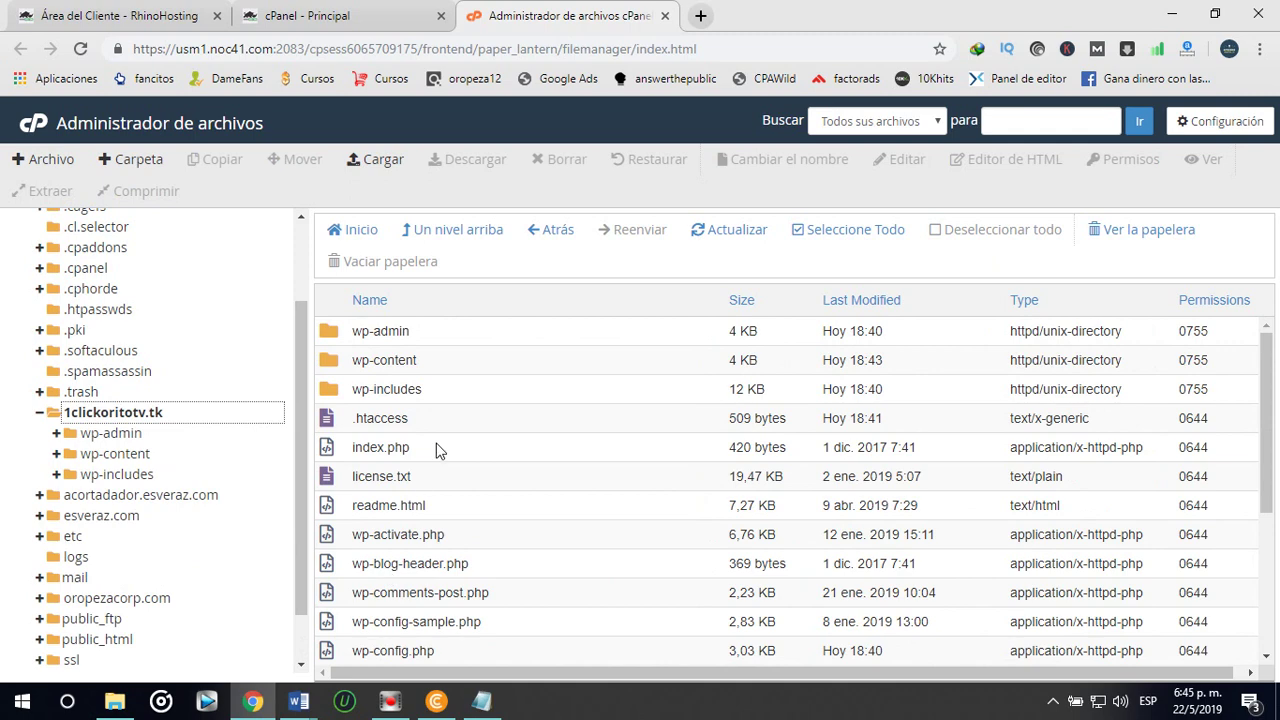
{"action": "scroll", "coordinate": [437, 450], "scroll_direction": "down", "scroll_amount": 3}
{"action": "scroll", "coordinate": [403, 553], "scroll_direction": "up", "scroll_amount": 3}
{"action": "scroll", "coordinate": [223, 406], "scroll_direction": "up", "scroll_amount": 3}
{"action": "left_click", "coordinate": [120, 298]}
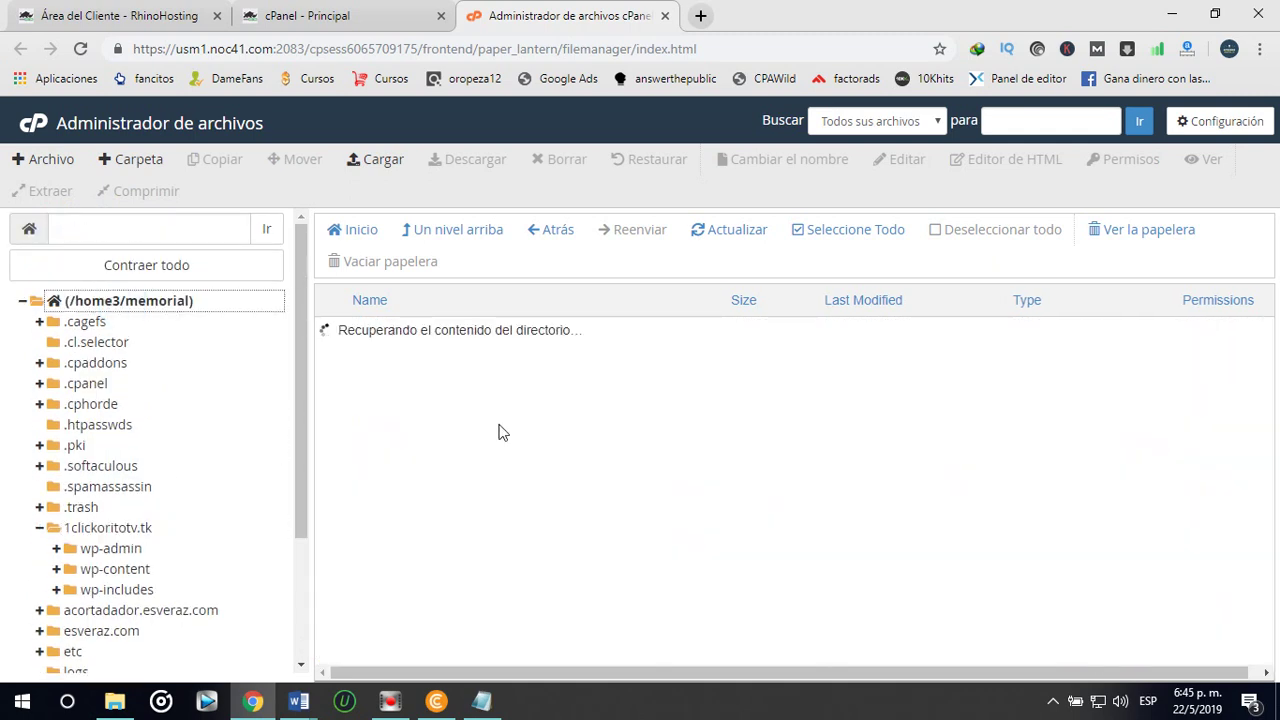
{"action": "scroll", "coordinate": [500, 480], "scroll_direction": "down", "scroll_amount": 5}
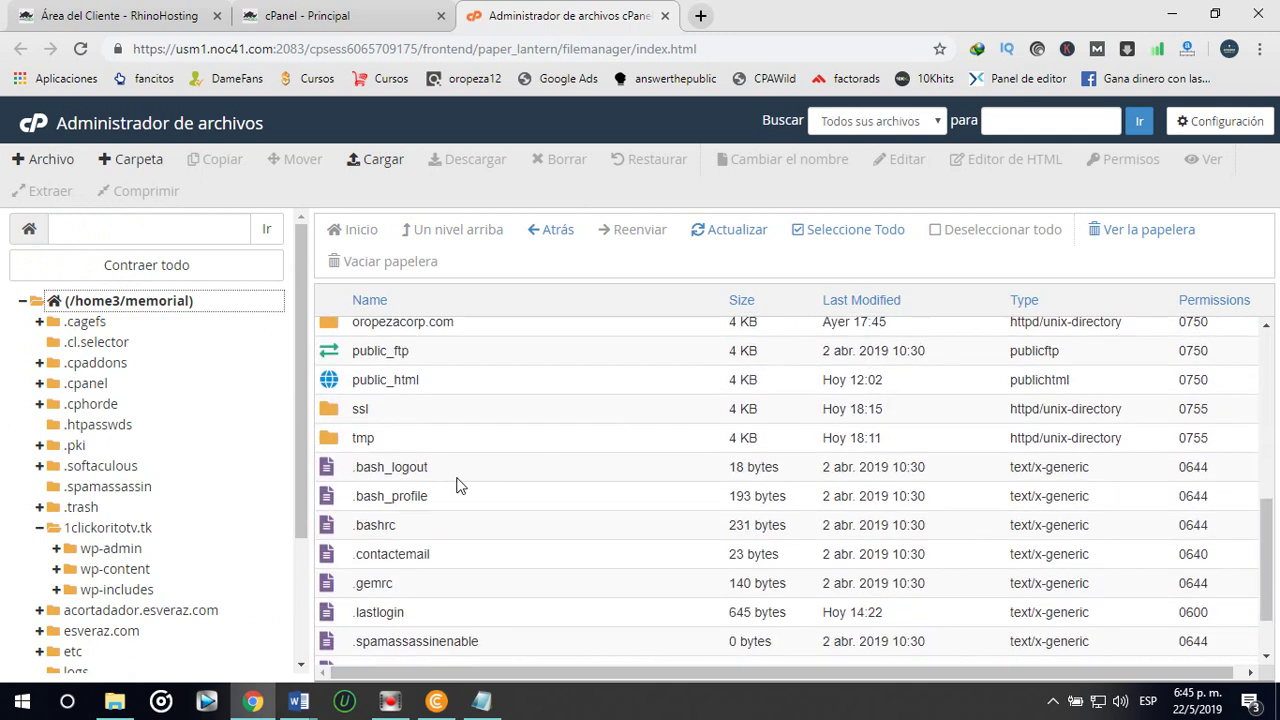
{"action": "scroll", "coordinate": [459, 485], "scroll_direction": "down", "scroll_amount": 1}
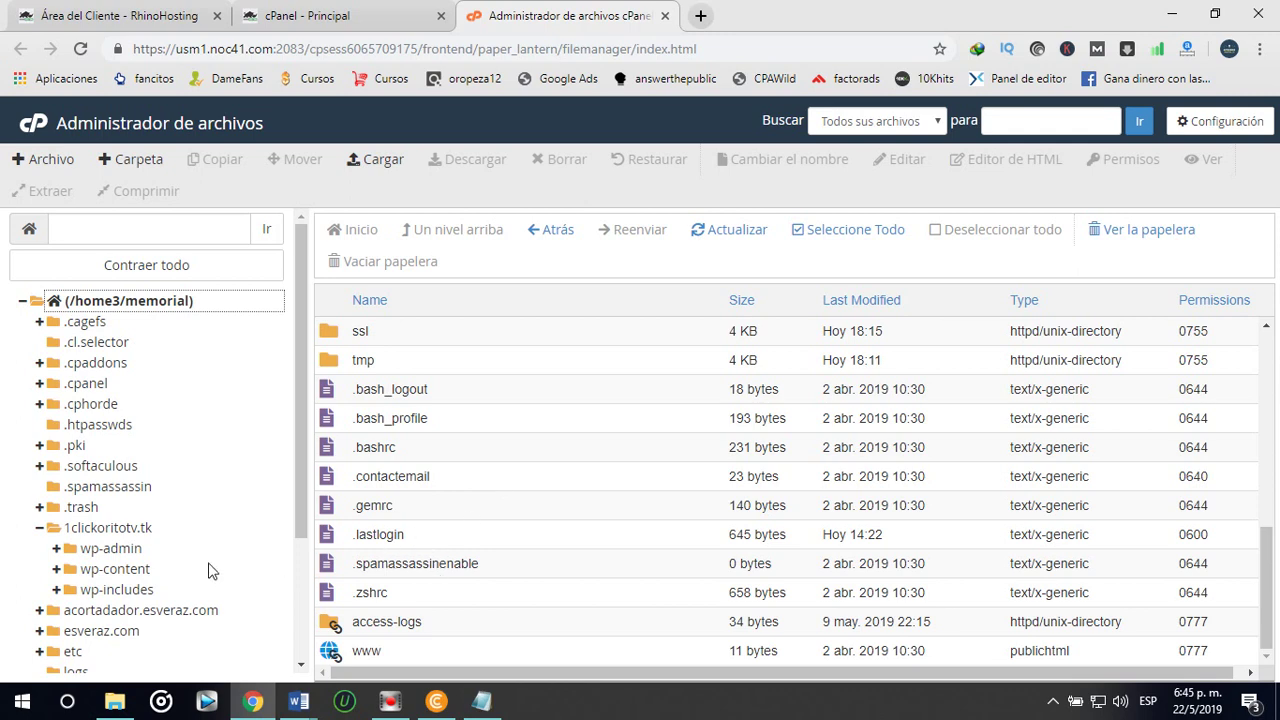
{"action": "scroll", "coordinate": [180, 569], "scroll_direction": "down", "scroll_amount": 3}
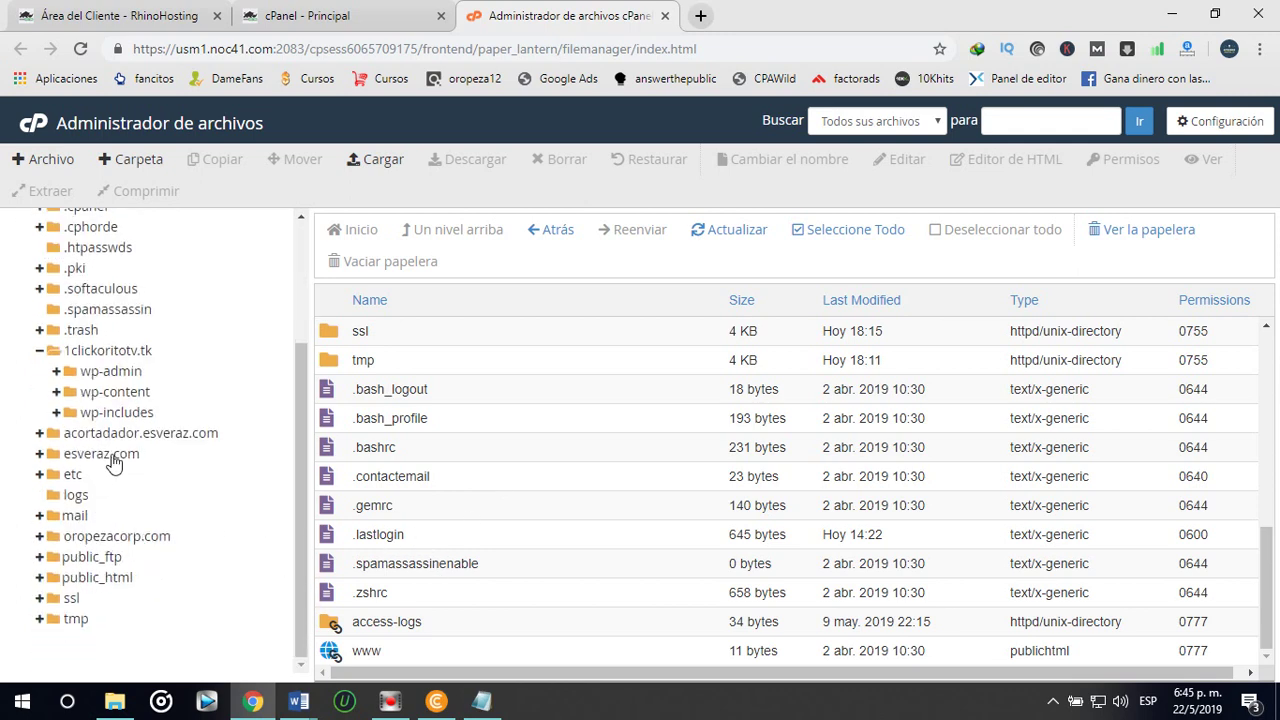
{"action": "left_click", "coordinate": [127, 351]}
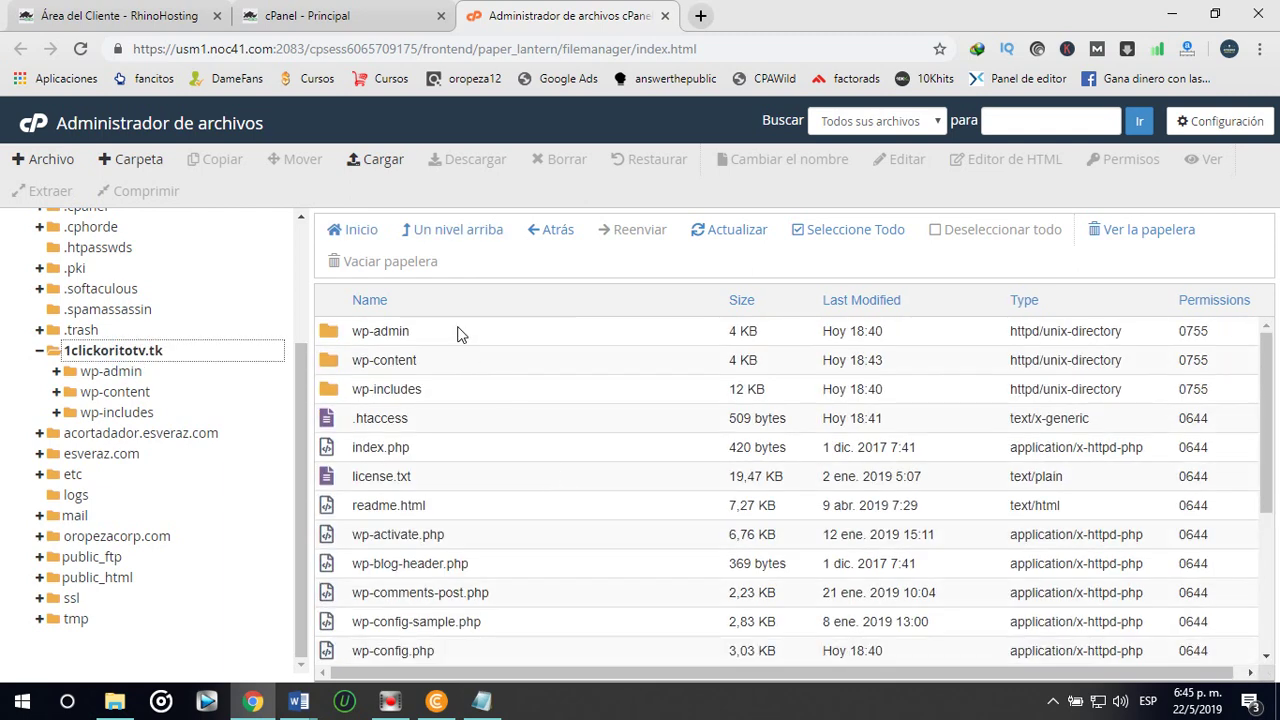
Select every file from wp-admin through xmlrpc.php
{"action": "left_click", "coordinate": [445, 332]}
{"action": "scroll", "coordinate": [443, 330], "scroll_direction": "down", "scroll_amount": 5}
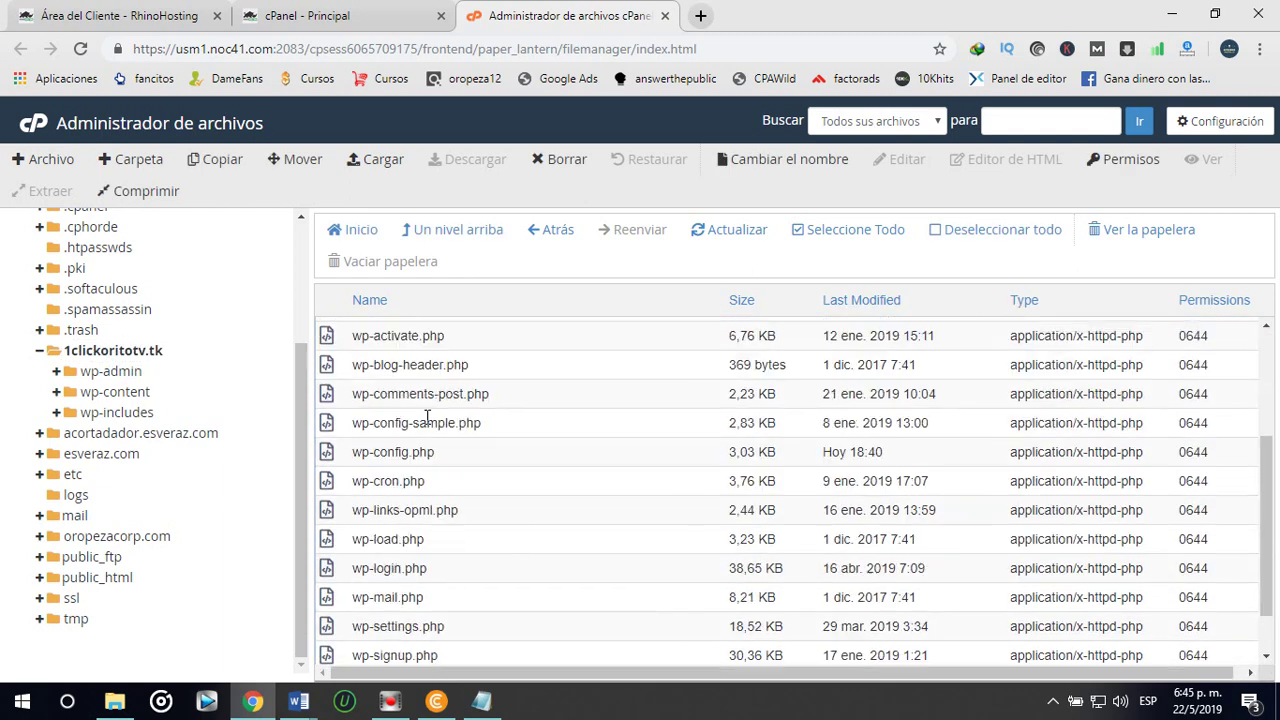
{"action": "left_click", "coordinate": [398, 652]}
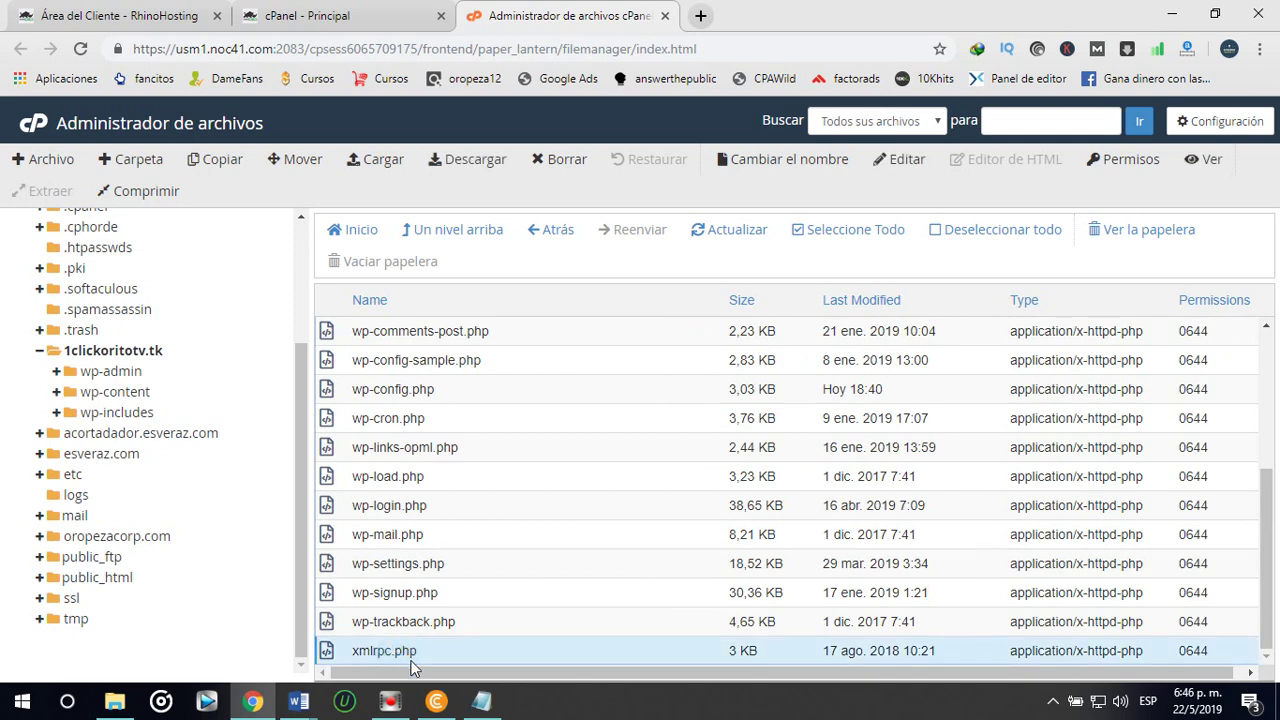
{"action": "scroll", "coordinate": [414, 660], "scroll_direction": "up", "scroll_amount": 5}
{"action": "left_click", "coordinate": [419, 334]}
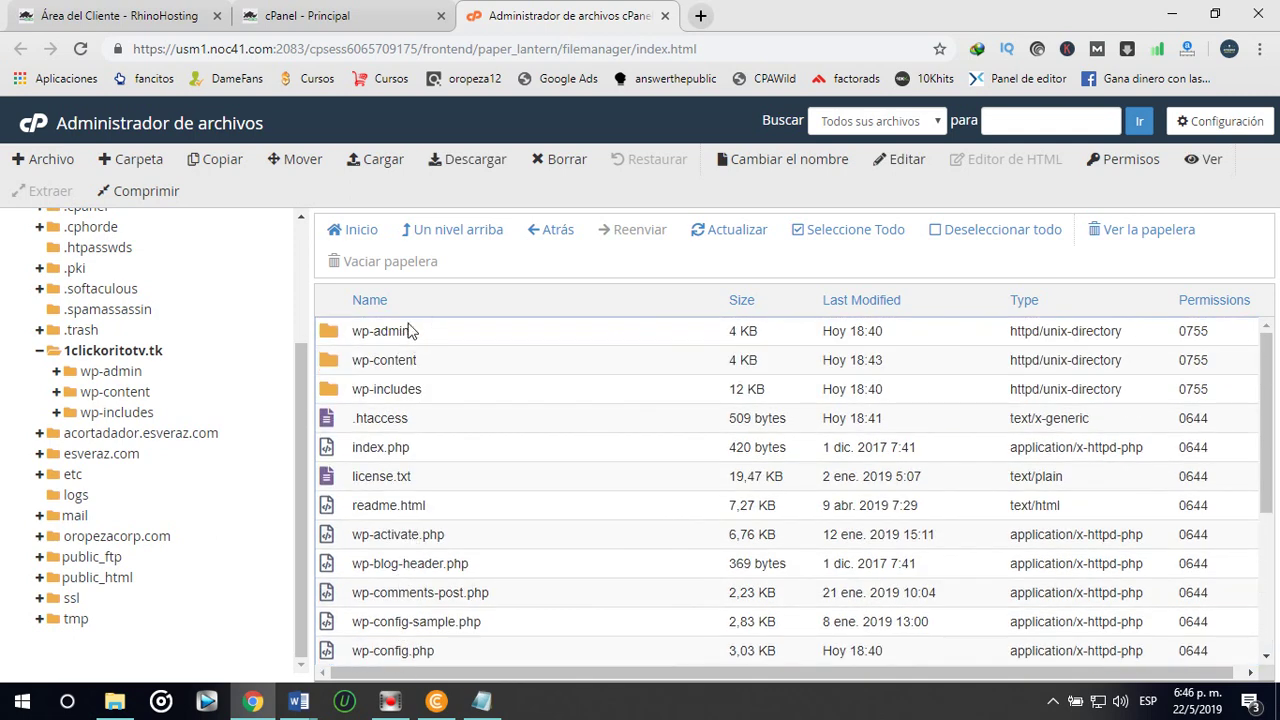
{"action": "double_click", "coordinate": [415, 342]}
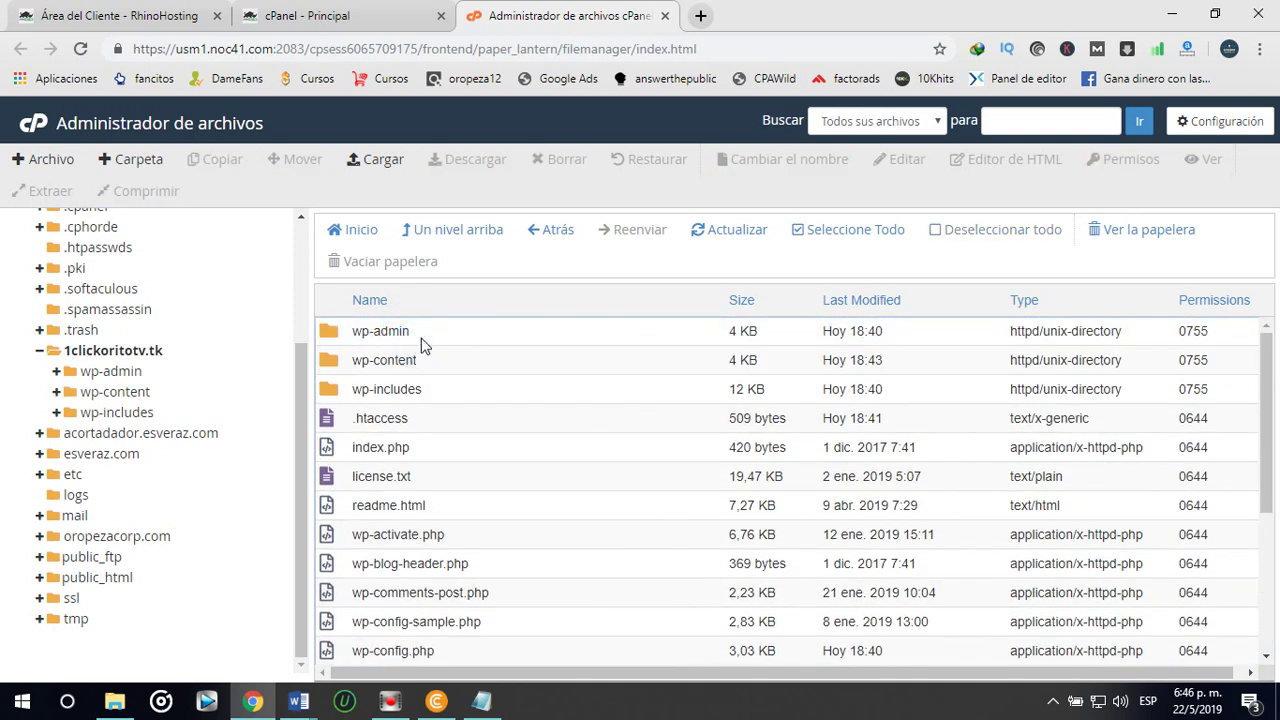
{"action": "left_click", "coordinate": [421, 343]}
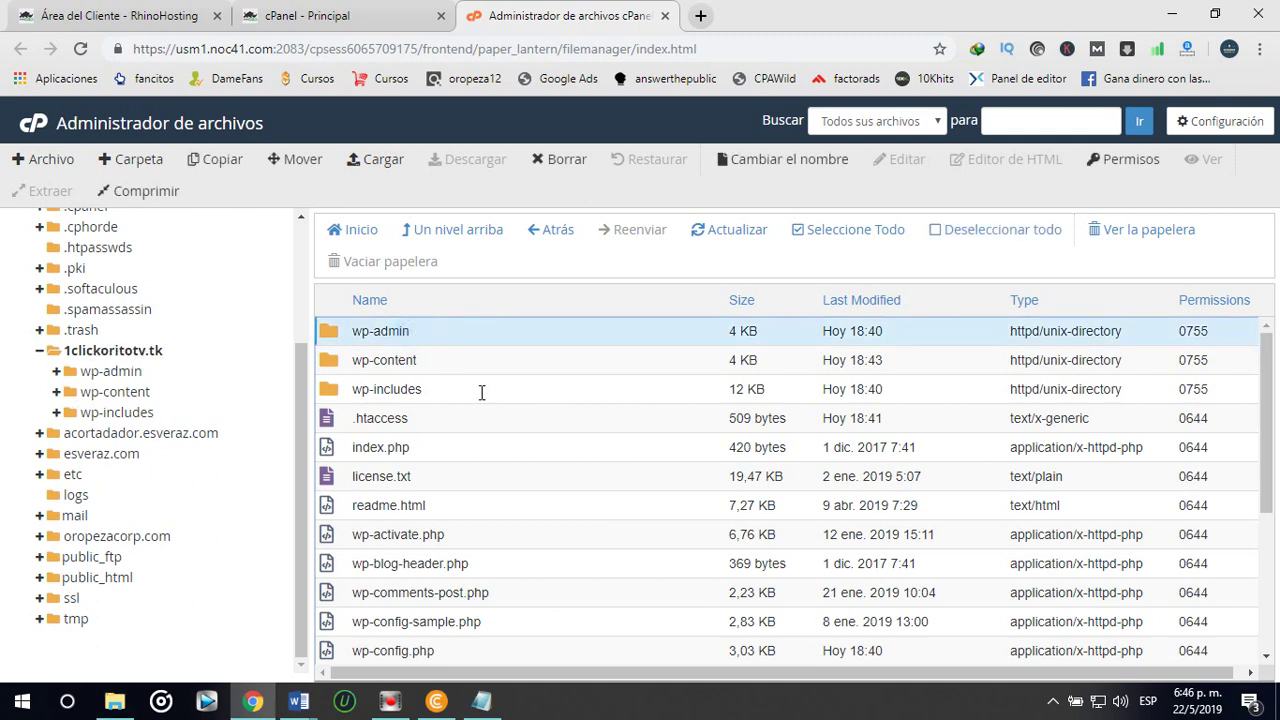
{"action": "scroll", "coordinate": [409, 468], "scroll_direction": "down", "scroll_amount": 3}
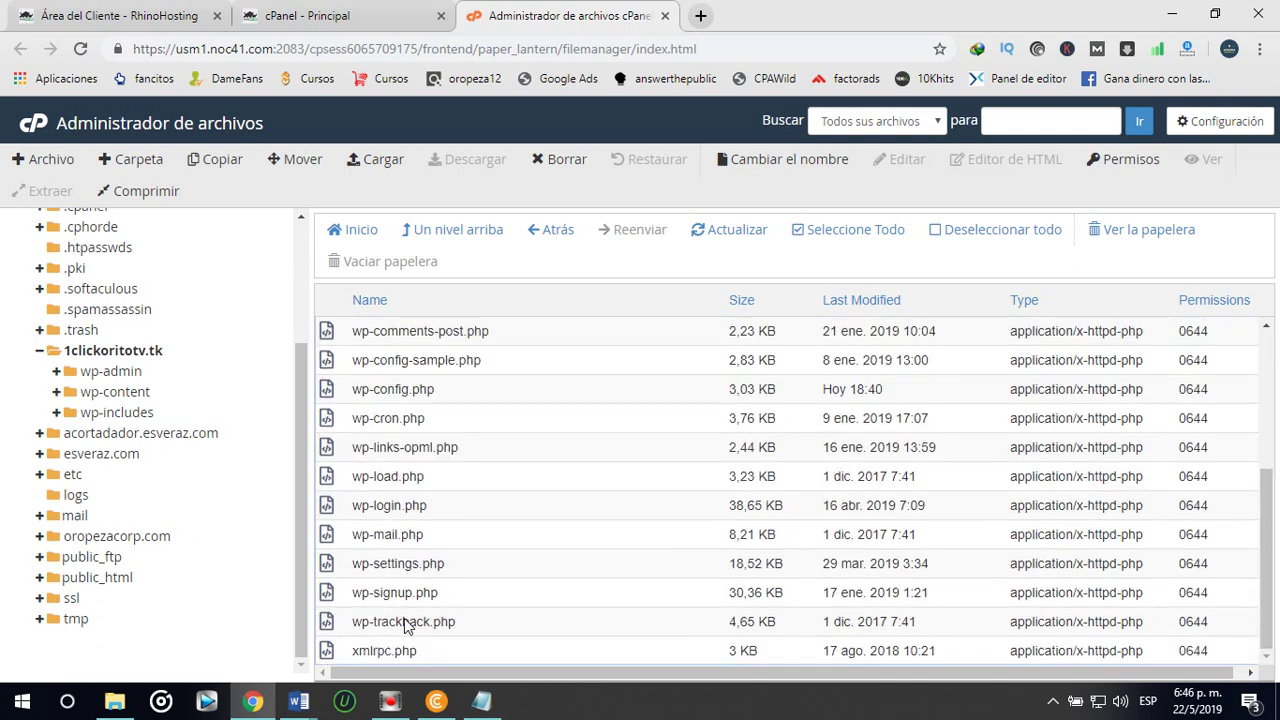
{"action": "left_click", "coordinate": [404, 650], "text": "shift"}
Delete the selected files permanently with 'Evite la basura y elimine permanentemente los archivos' ticked
{"action": "scroll", "coordinate": [447, 543], "scroll_direction": "up", "scroll_amount": 5}
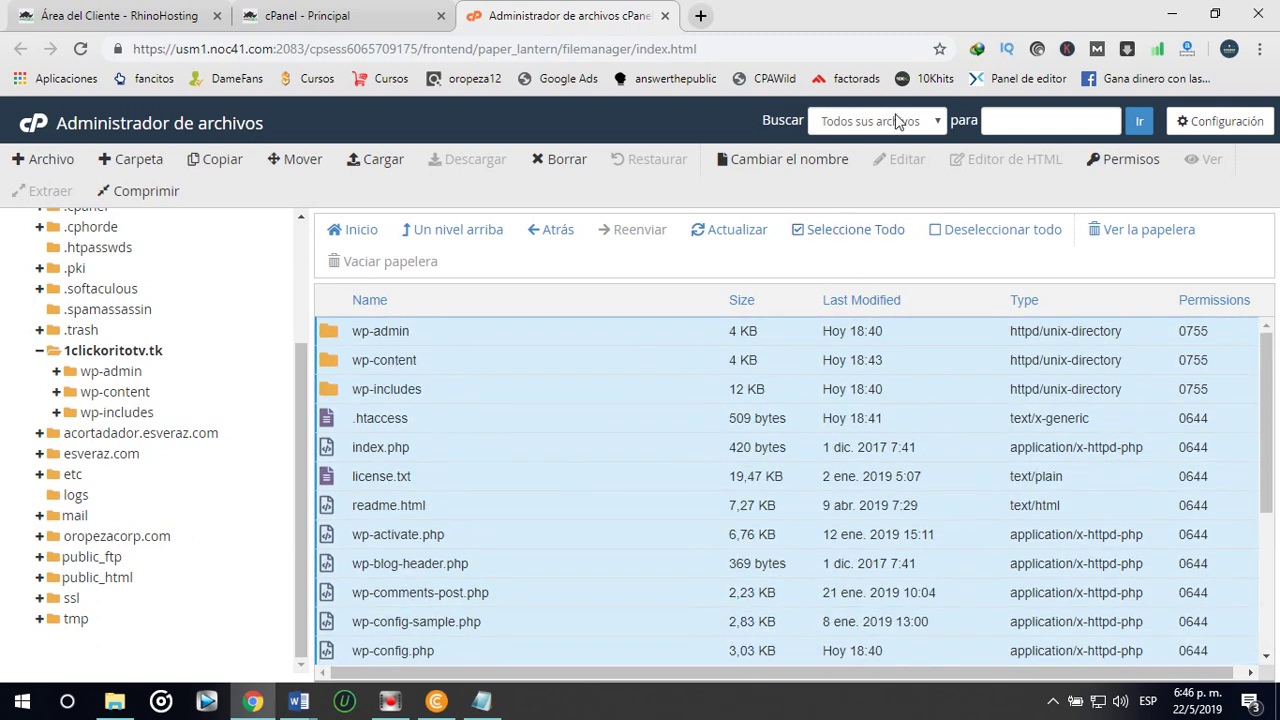
{"action": "left_click", "coordinate": [560, 168]}
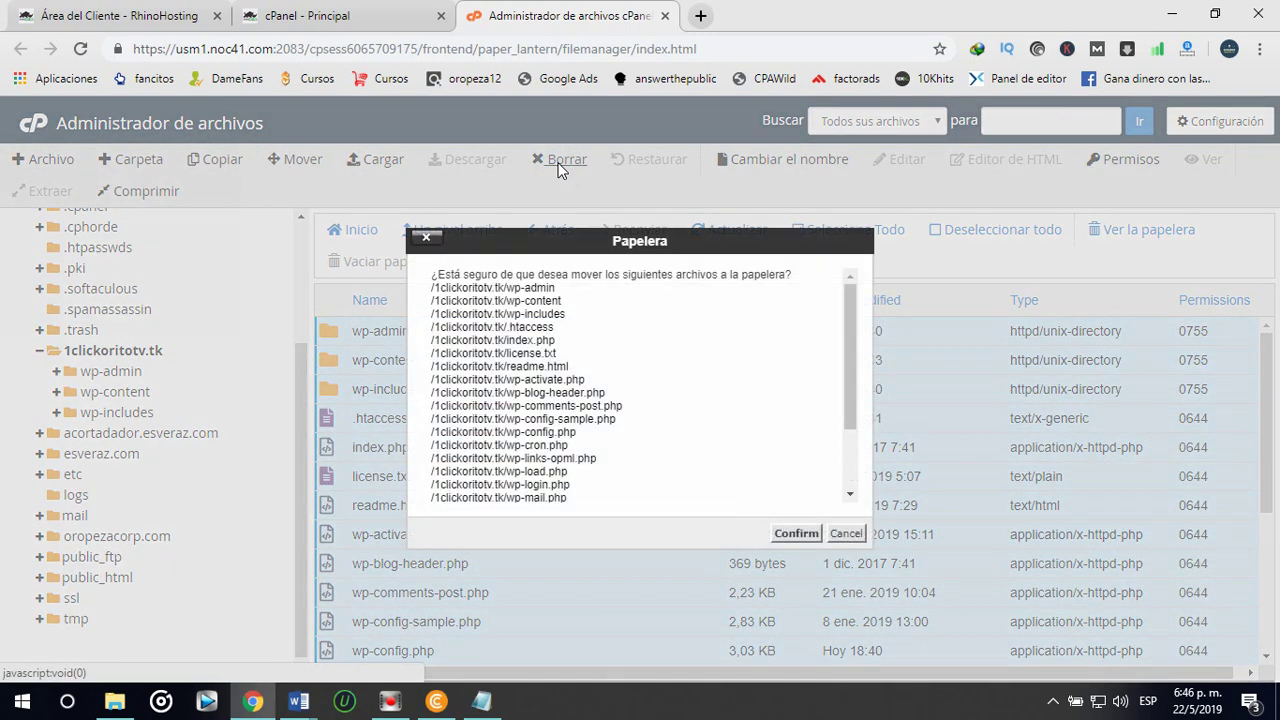
{"action": "scroll", "coordinate": [517, 352], "scroll_direction": "down", "scroll_amount": 3}
{"action": "left_click", "coordinate": [502, 486]}
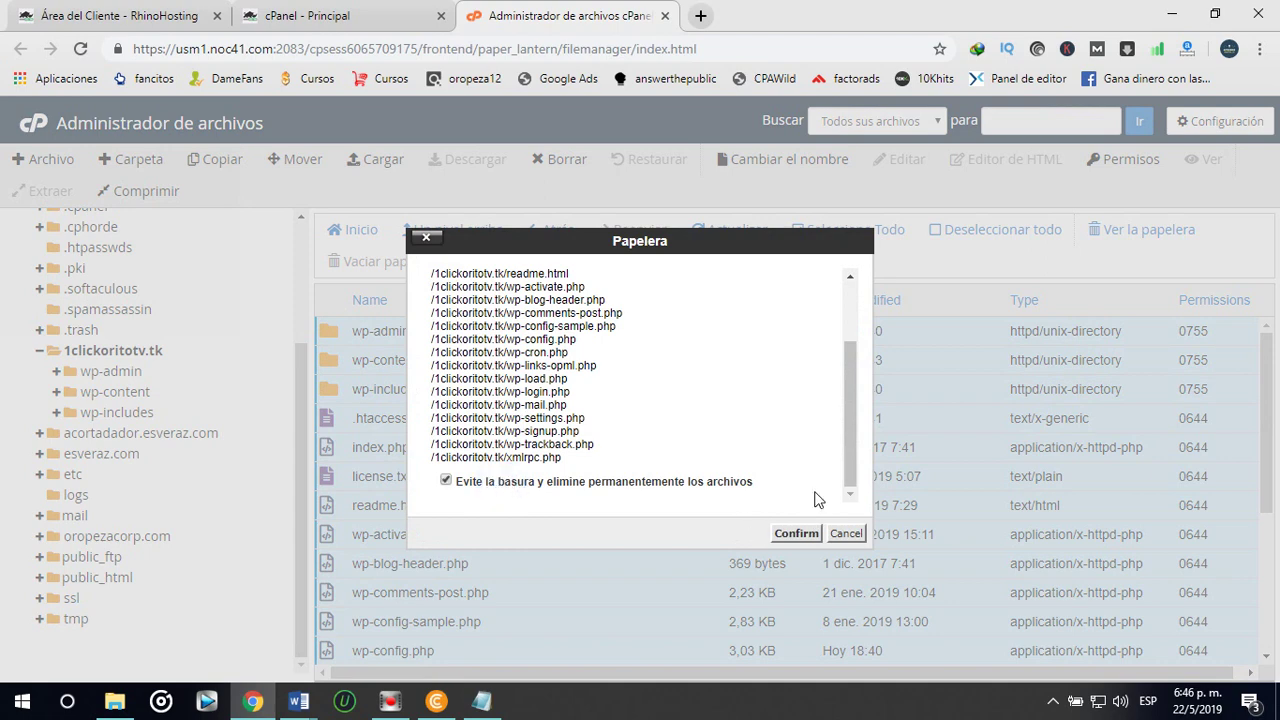
{"action": "left_click", "coordinate": [779, 536]}
{"action": "left_click", "coordinate": [784, 540]}
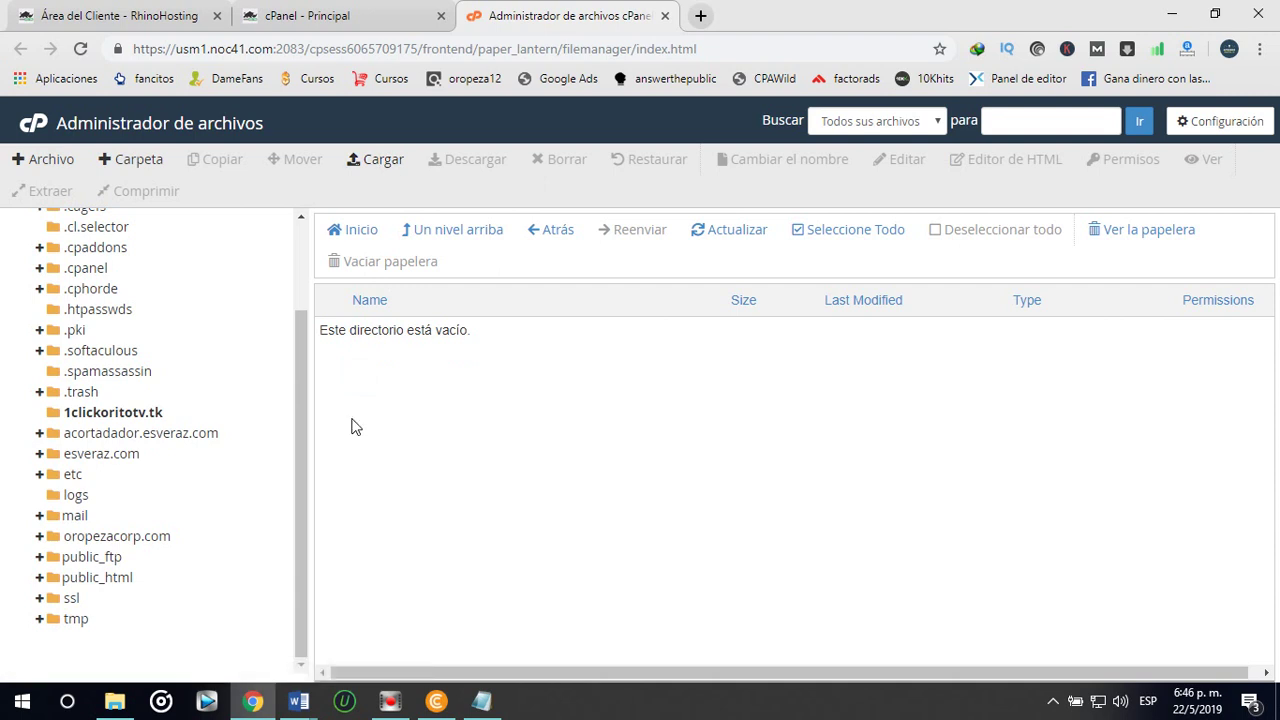
{"action": "left_click", "coordinate": [33, 128]}
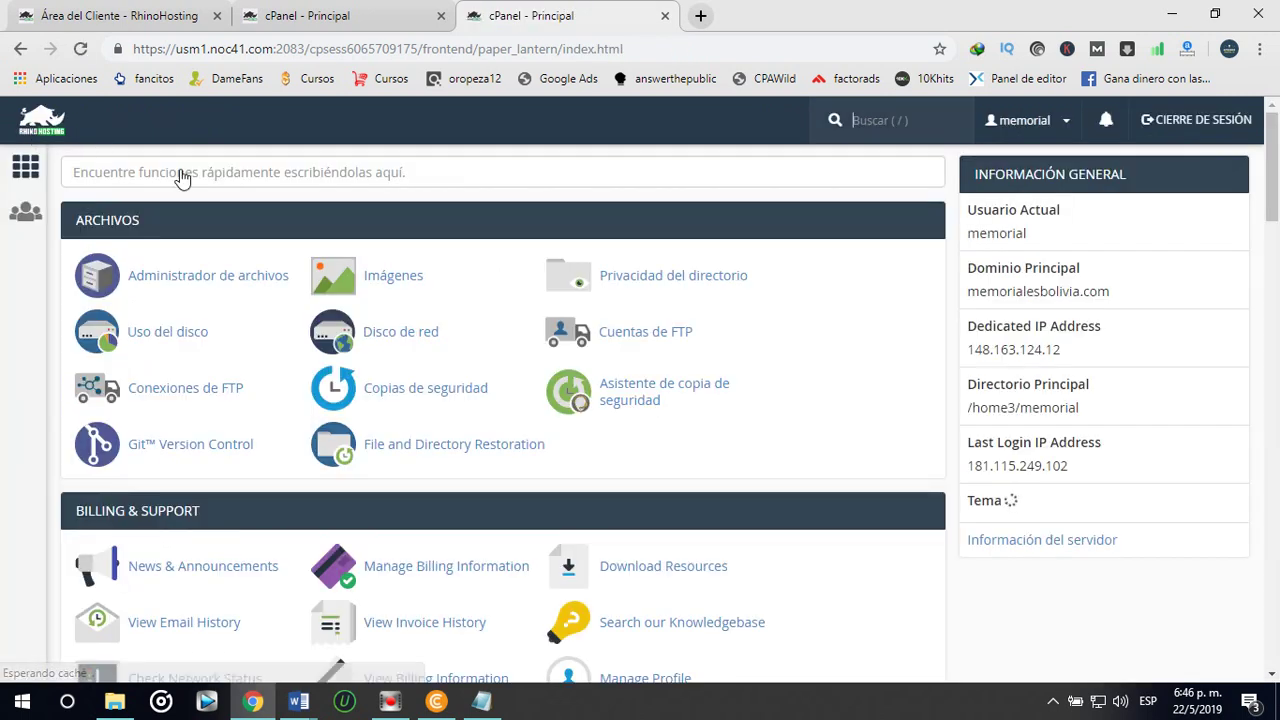
Scroll the cPanel dashboard and open Administrador de archivos under Archivos
{"action": "scroll", "coordinate": [491, 277], "scroll_direction": "down", "scroll_amount": 10}
{"action": "scroll", "coordinate": [497, 363], "scroll_direction": "down", "scroll_amount": 10}
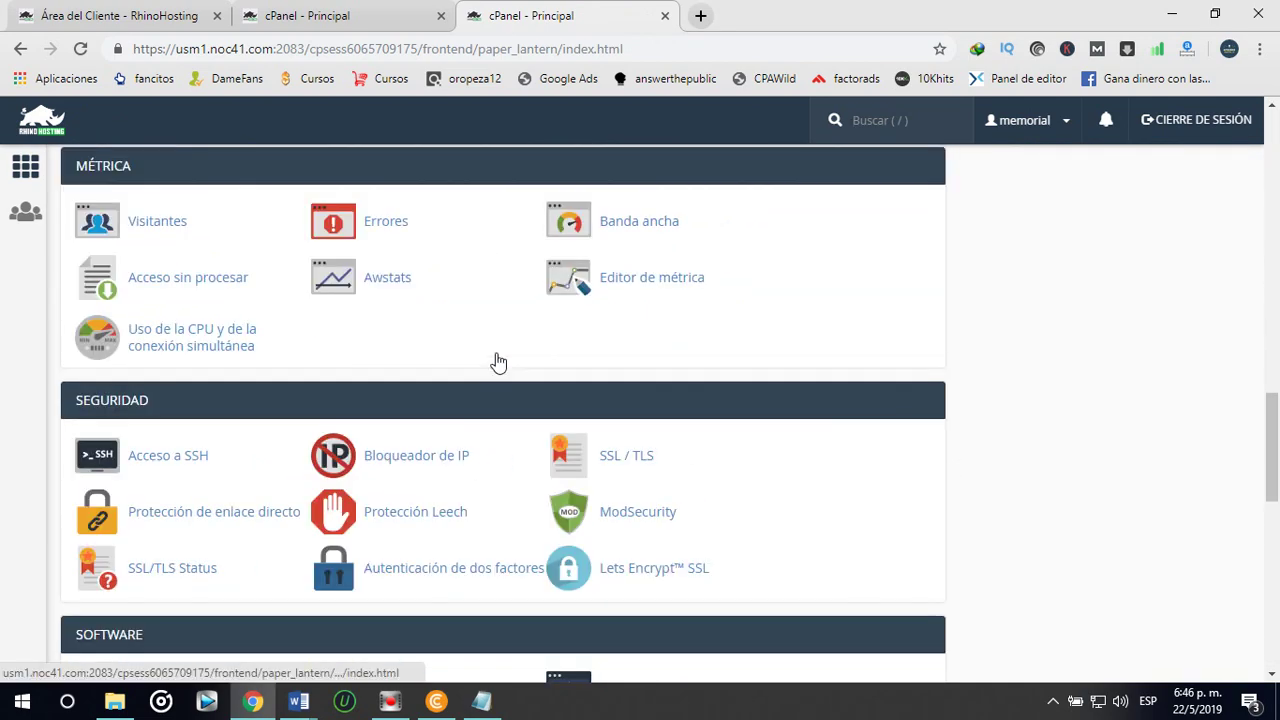
{"action": "scroll", "coordinate": [460, 417], "scroll_direction": "up", "scroll_amount": 11}
{"action": "scroll", "coordinate": [437, 402], "scroll_direction": "down", "scroll_amount": 15}
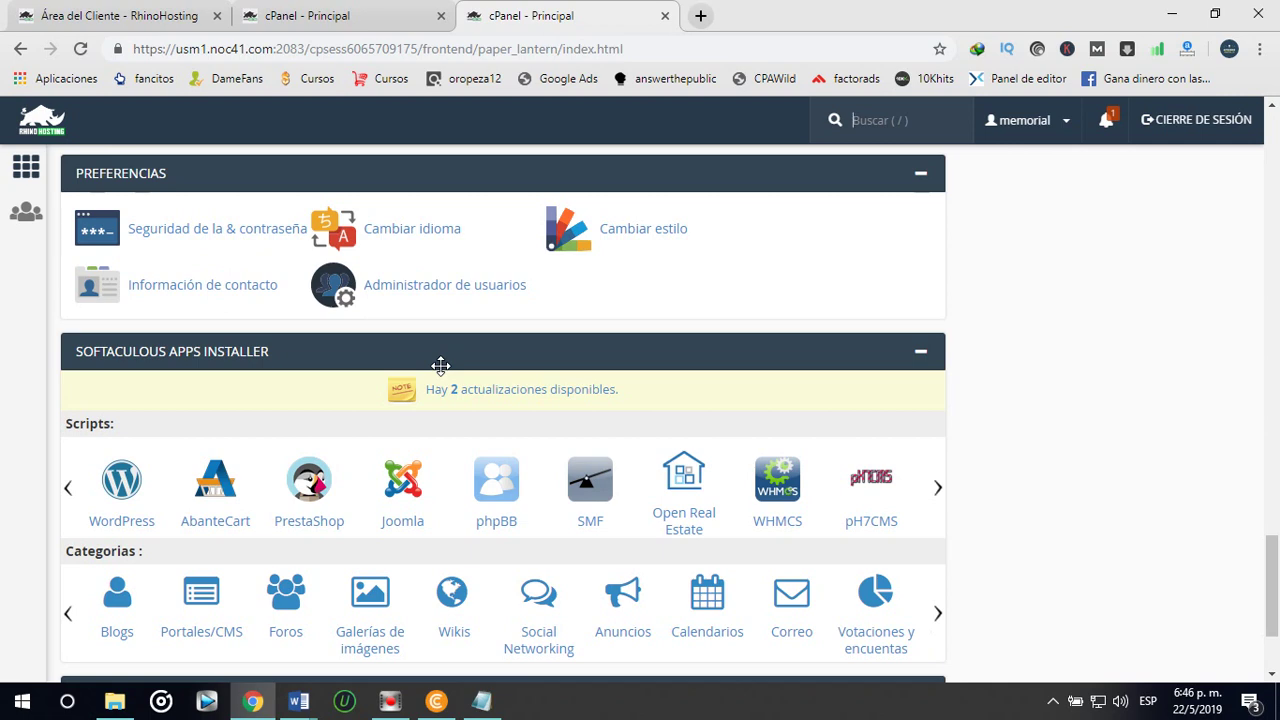
{"action": "scroll", "coordinate": [423, 398], "scroll_direction": "up", "scroll_amount": 10}
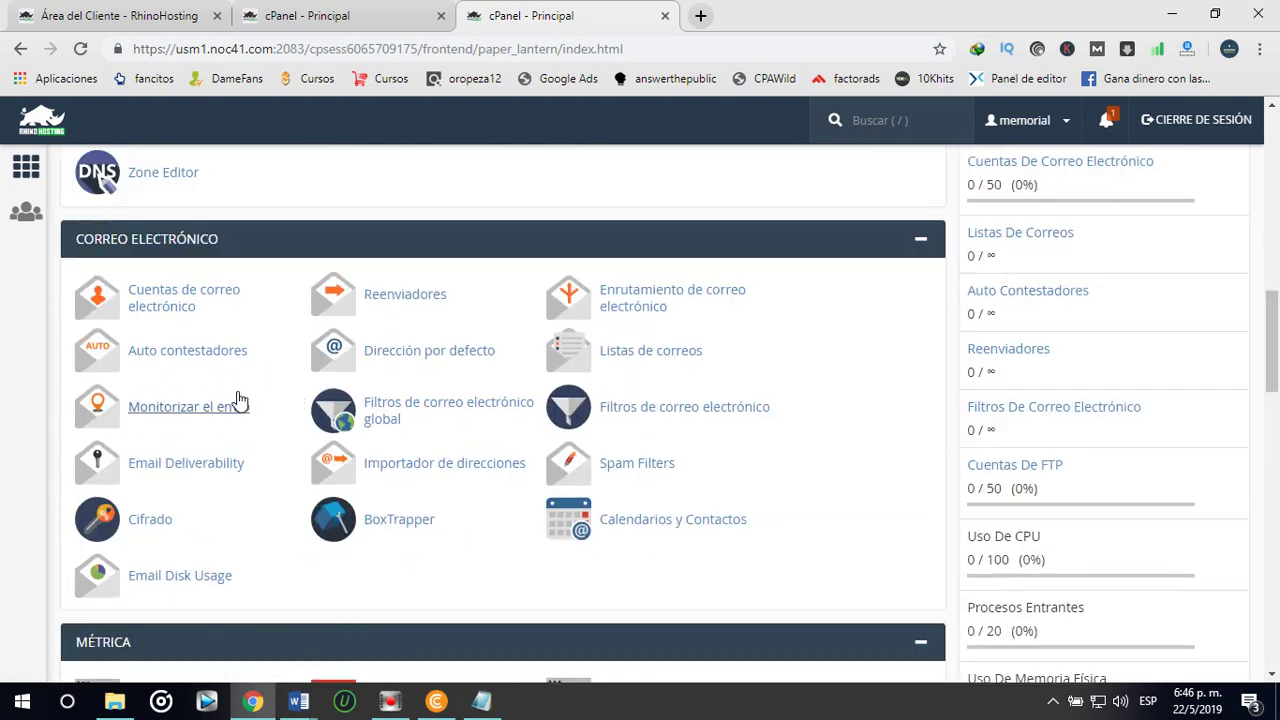
{"action": "scroll", "coordinate": [238, 400], "scroll_direction": "up", "scroll_amount": 5}
{"action": "scroll", "coordinate": [160, 290], "scroll_direction": "up", "scroll_amount": 5}
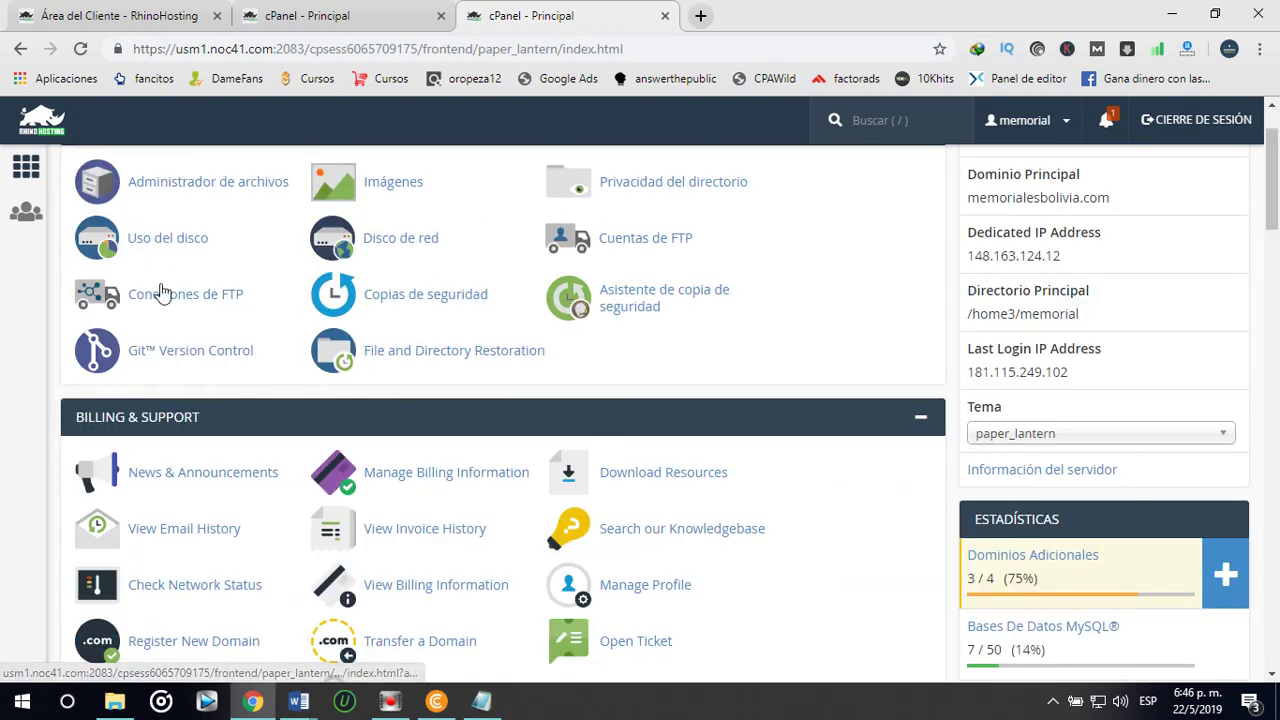
{"action": "scroll", "coordinate": [160, 290], "scroll_direction": "up", "scroll_amount": 2}
{"action": "left_click", "coordinate": [165, 275]}
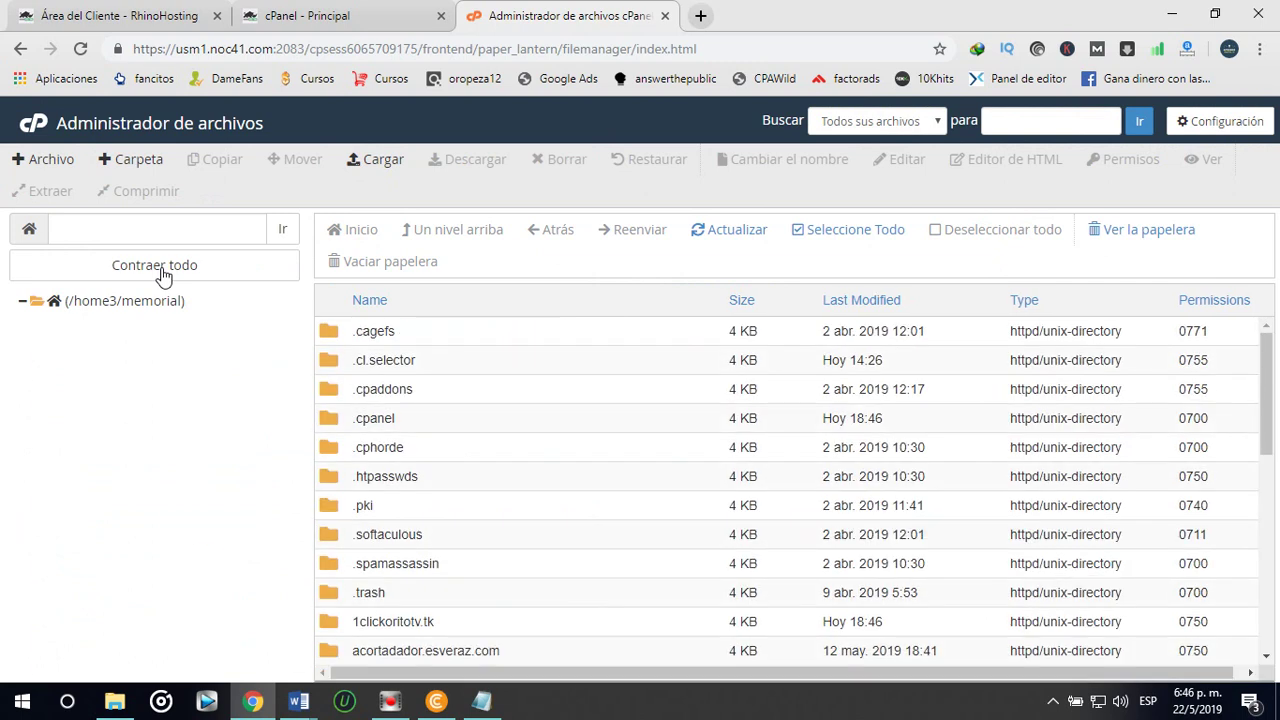
Open 1clickoritotv.tk in the folder tree, then go back to the home directory root
{"action": "scroll", "coordinate": [130, 360], "scroll_direction": "down", "scroll_amount": 2}
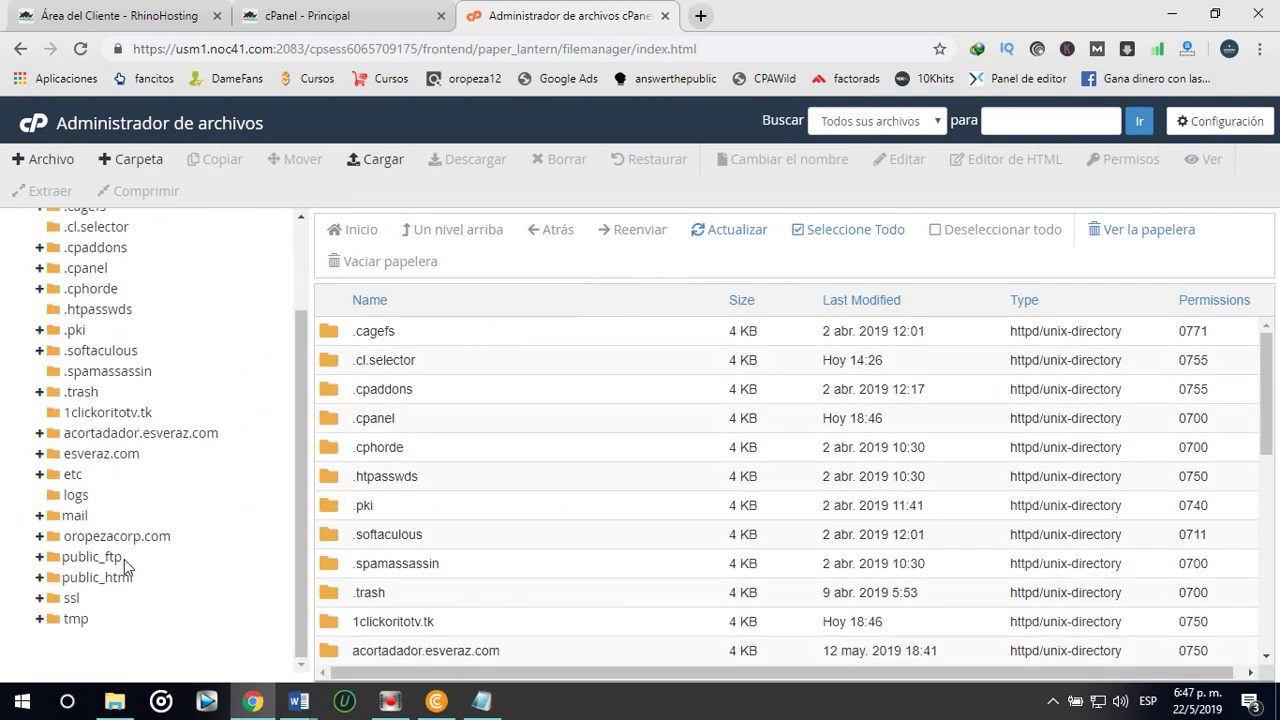
{"action": "left_click", "coordinate": [101, 413]}
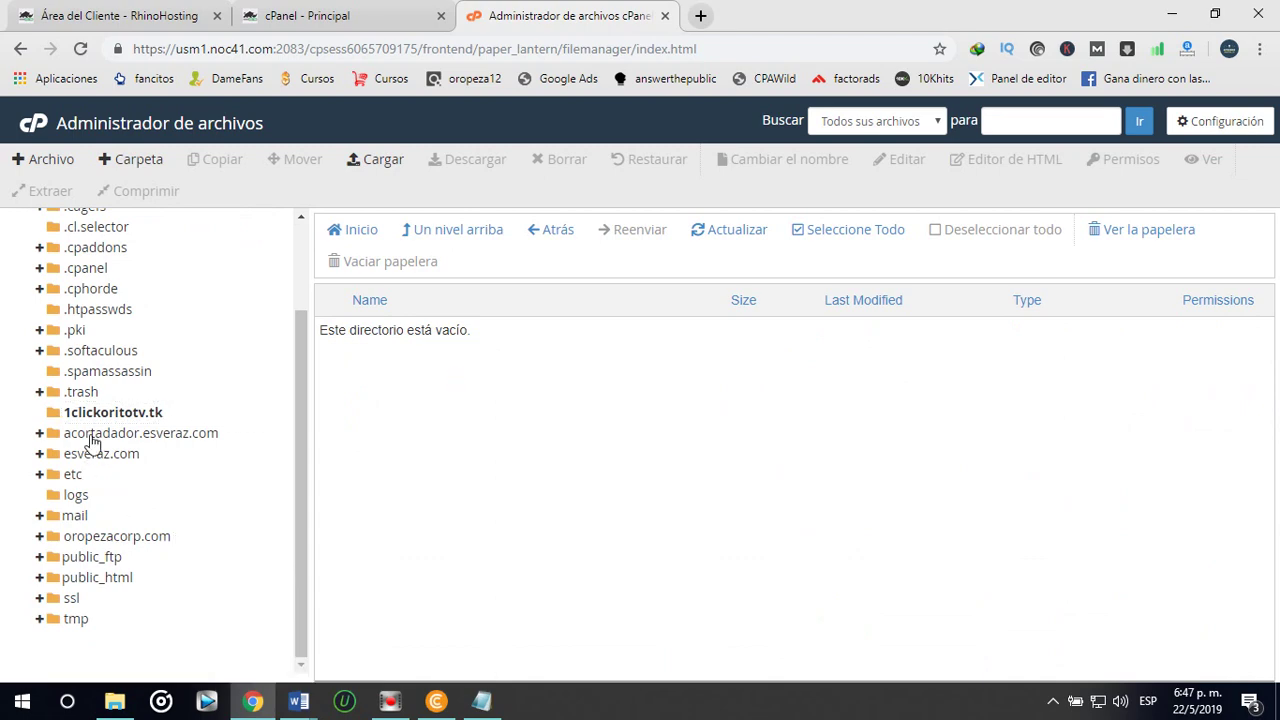
{"action": "scroll", "coordinate": [131, 414], "scroll_direction": "up", "scroll_amount": 2}
{"action": "left_click", "coordinate": [140, 301]}
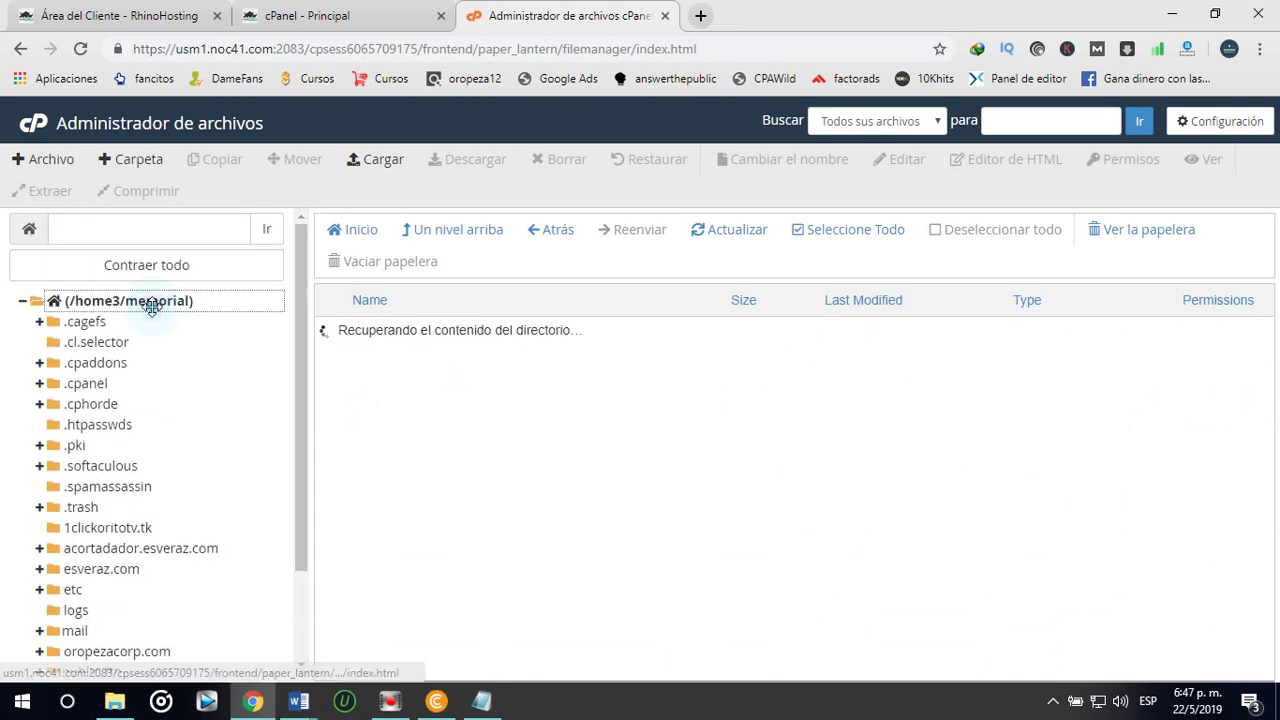
Reopen the 1clickoritotv.tk folder and confirm it is empty
{"action": "scroll", "coordinate": [510, 419], "scroll_direction": "down", "scroll_amount": 6}
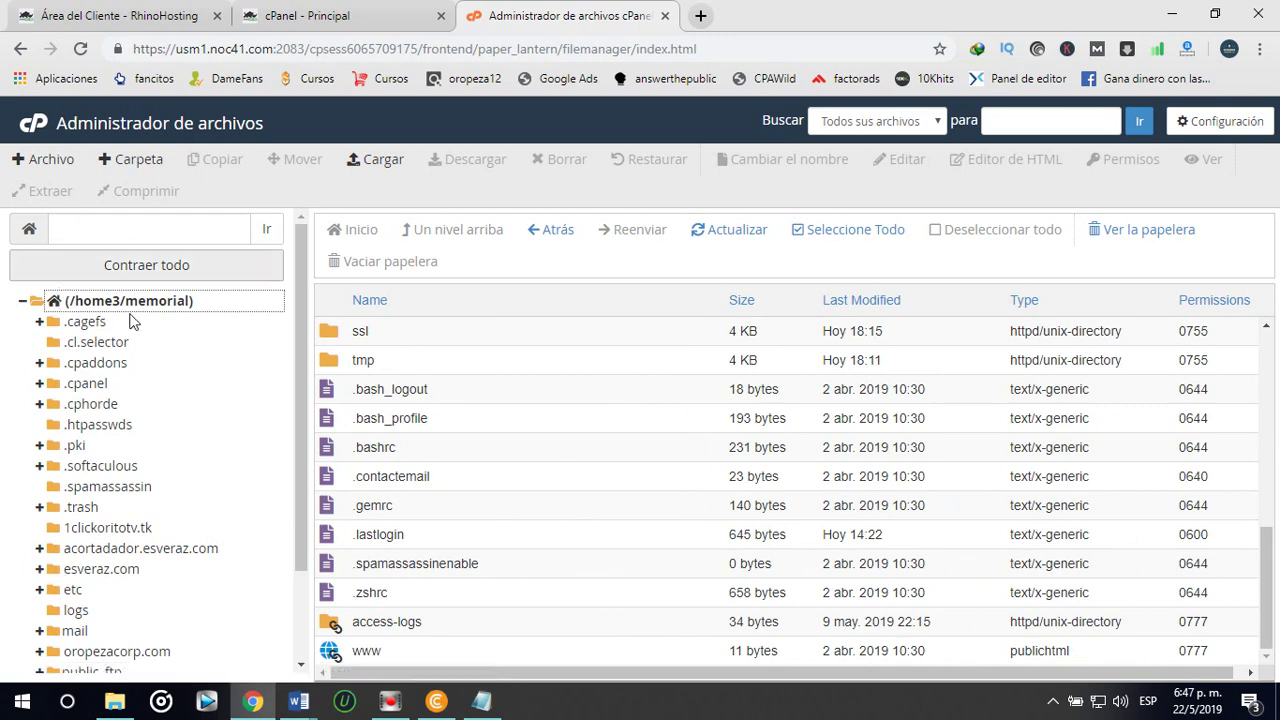
{"action": "scroll", "coordinate": [57, 410], "scroll_direction": "down", "scroll_amount": 2}
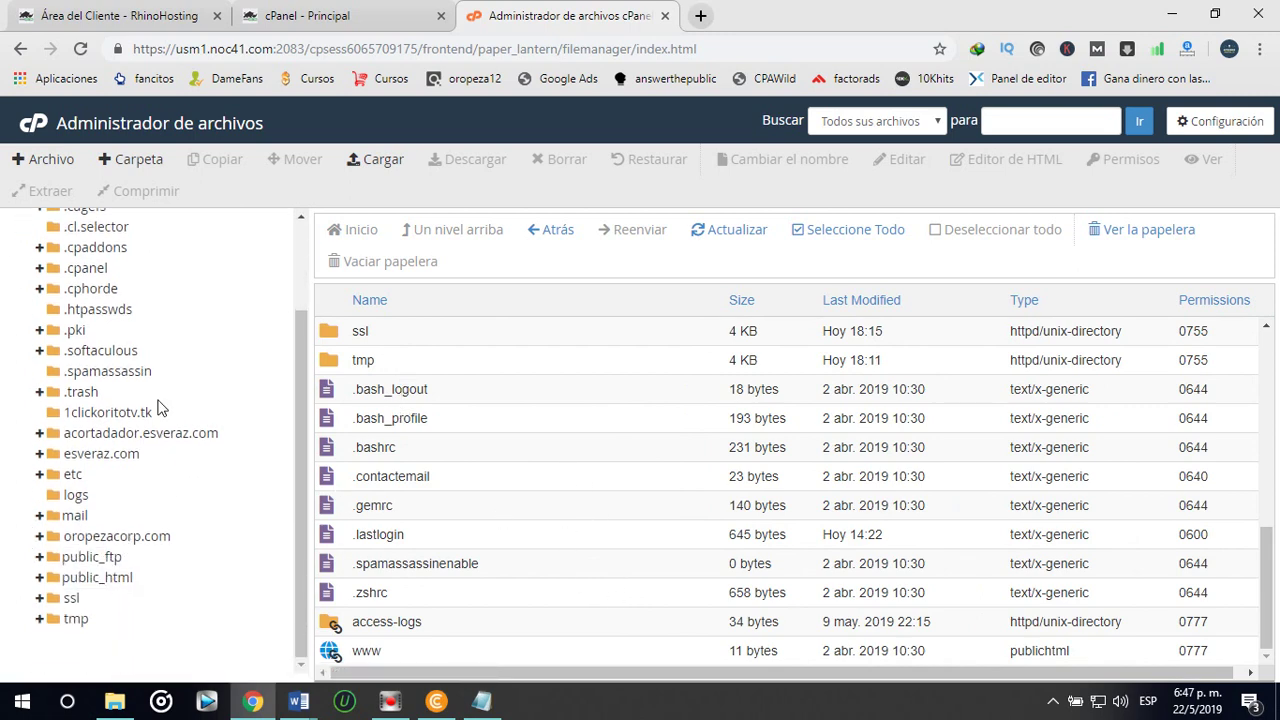
{"action": "scroll", "coordinate": [119, 587], "scroll_direction": "up", "scroll_amount": 2}
{"action": "scroll", "coordinate": [80, 597], "scroll_direction": "down", "scroll_amount": 2}
{"action": "left_click", "coordinate": [132, 414]}
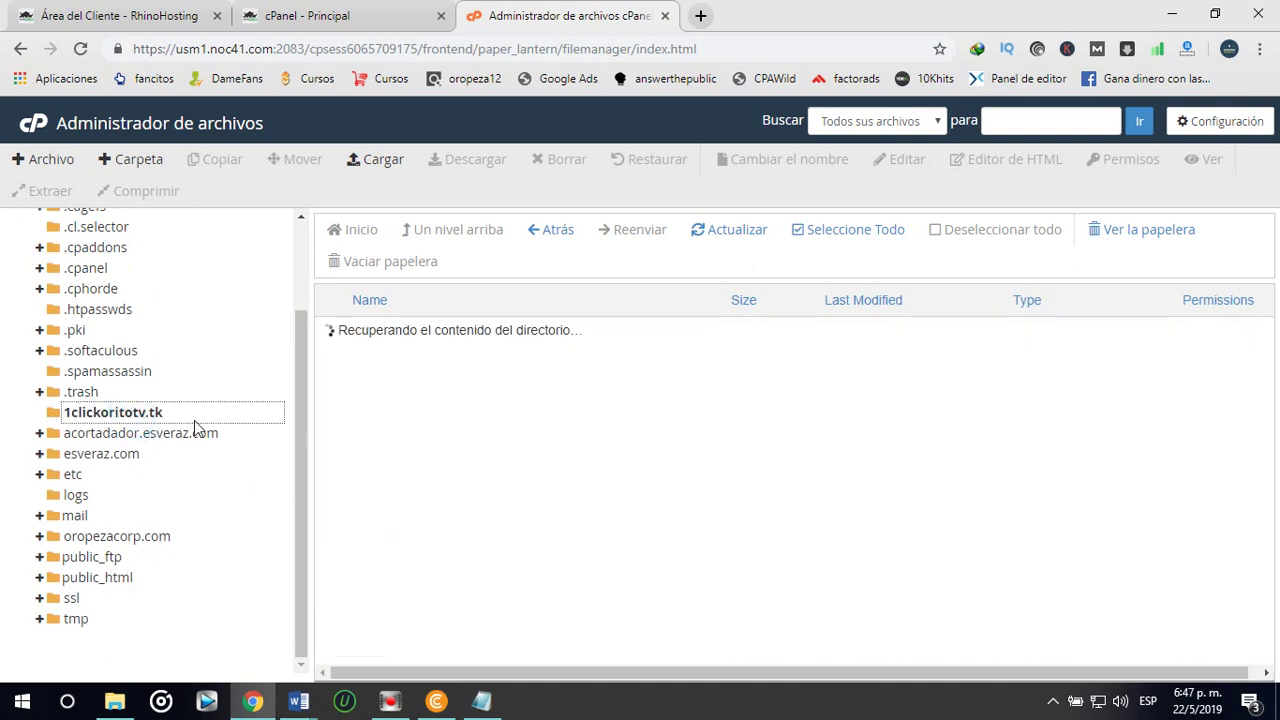
{"action": "left_click", "coordinate": [408, 457]}
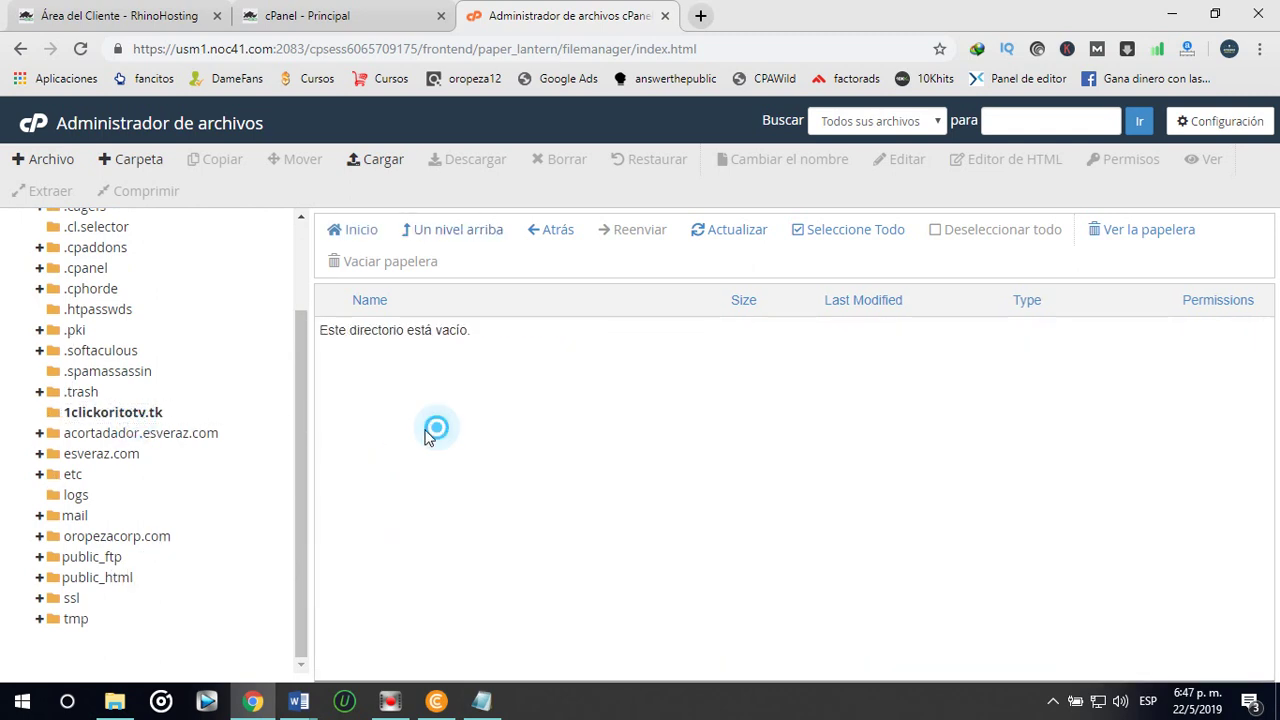
{"action": "triple_click", "coordinate": [437, 422]}
{"action": "left_click", "coordinate": [420, 411]}
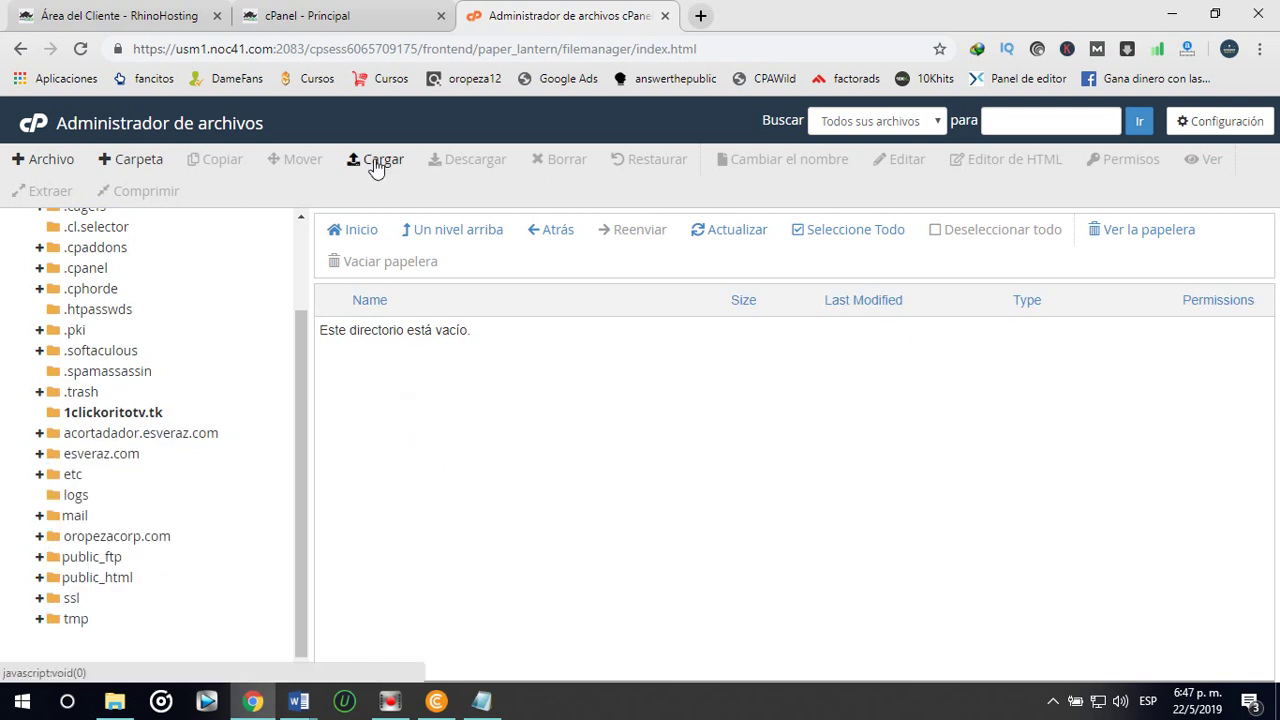
Open the upload page for 1clickoritotv.tk and drag the script zip onto it
{"action": "left_click", "coordinate": [374, 164]}
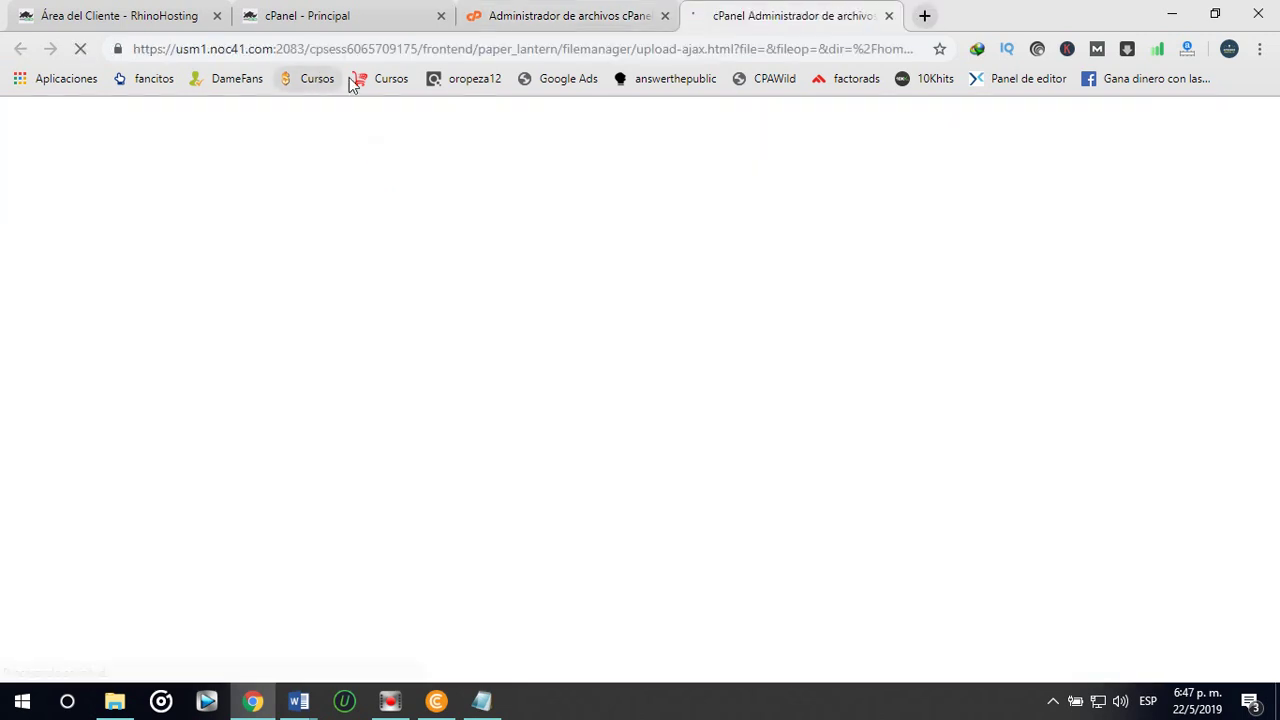
{"action": "left_click", "coordinate": [114, 700]}
{"action": "left_click_drag", "start_coordinate": [687, 232], "coordinate": [841, 228]}
{"action": "left_click_drag", "start_coordinate": [740, 422], "coordinate": [705, 422]}
{"action": "left_click", "coordinate": [238, 445]}
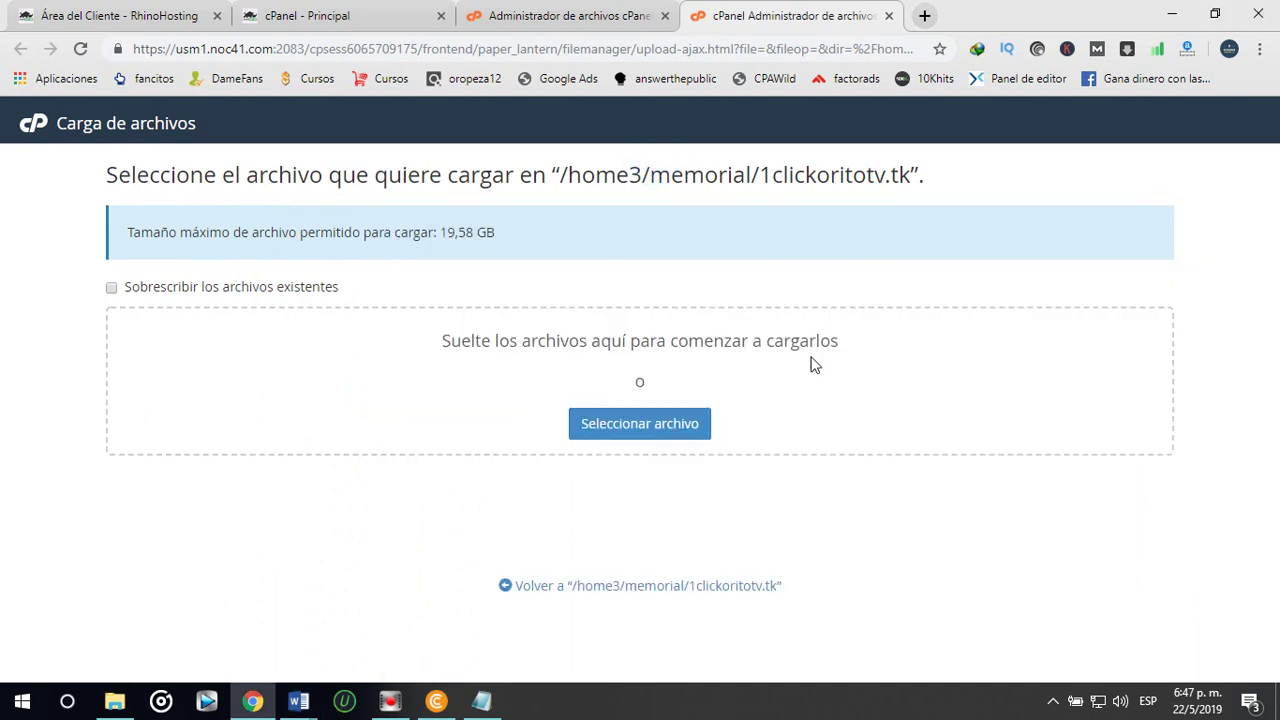
Upload 'orito tv -aprendo gratis 5..3.0.zip' (13,74 MB) and return to the folder listing
{"action": "left_click", "coordinate": [114, 700]}
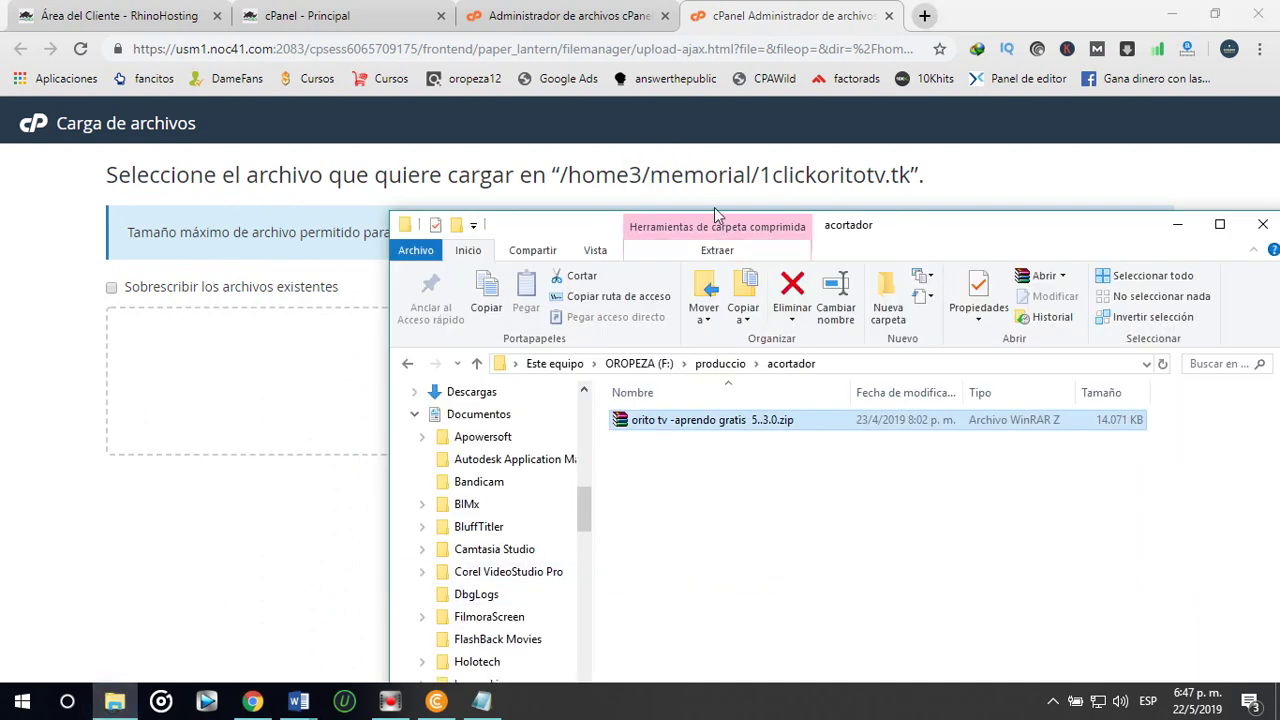
{"action": "left_click_drag", "start_coordinate": [715, 215], "coordinate": [951, 354]}
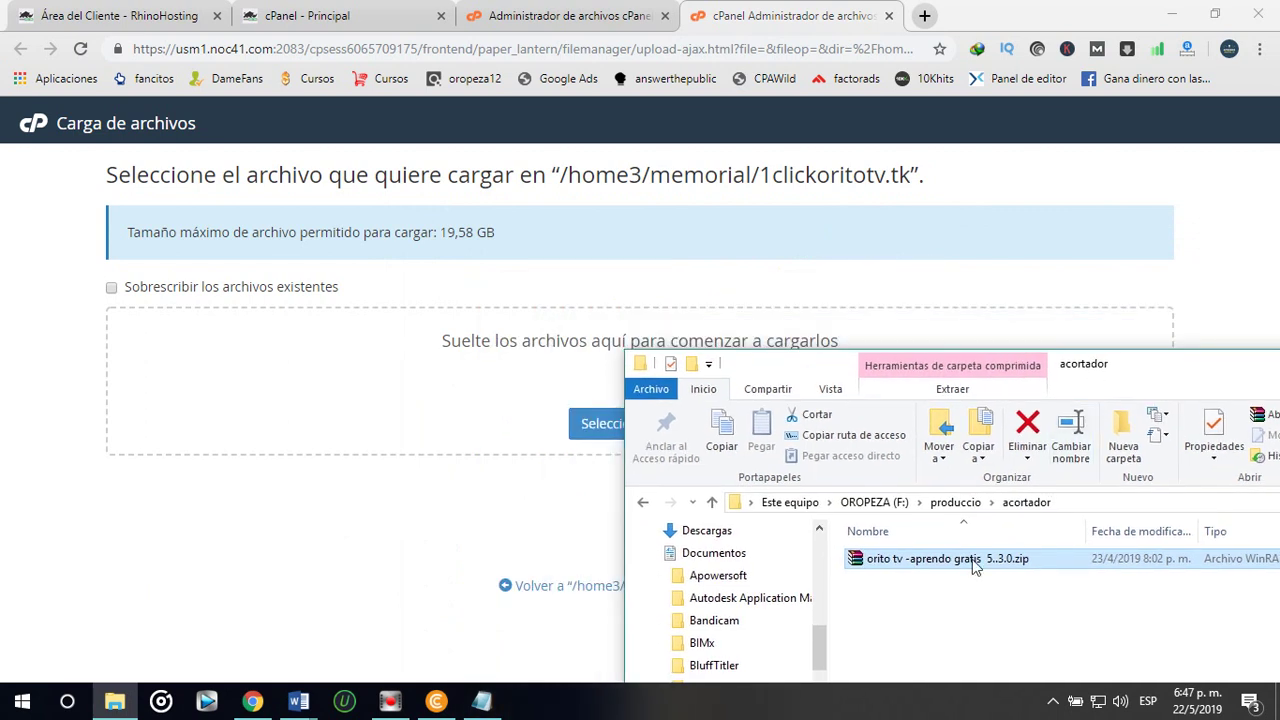
{"action": "left_click_drag", "start_coordinate": [975, 567], "coordinate": [552, 368]}
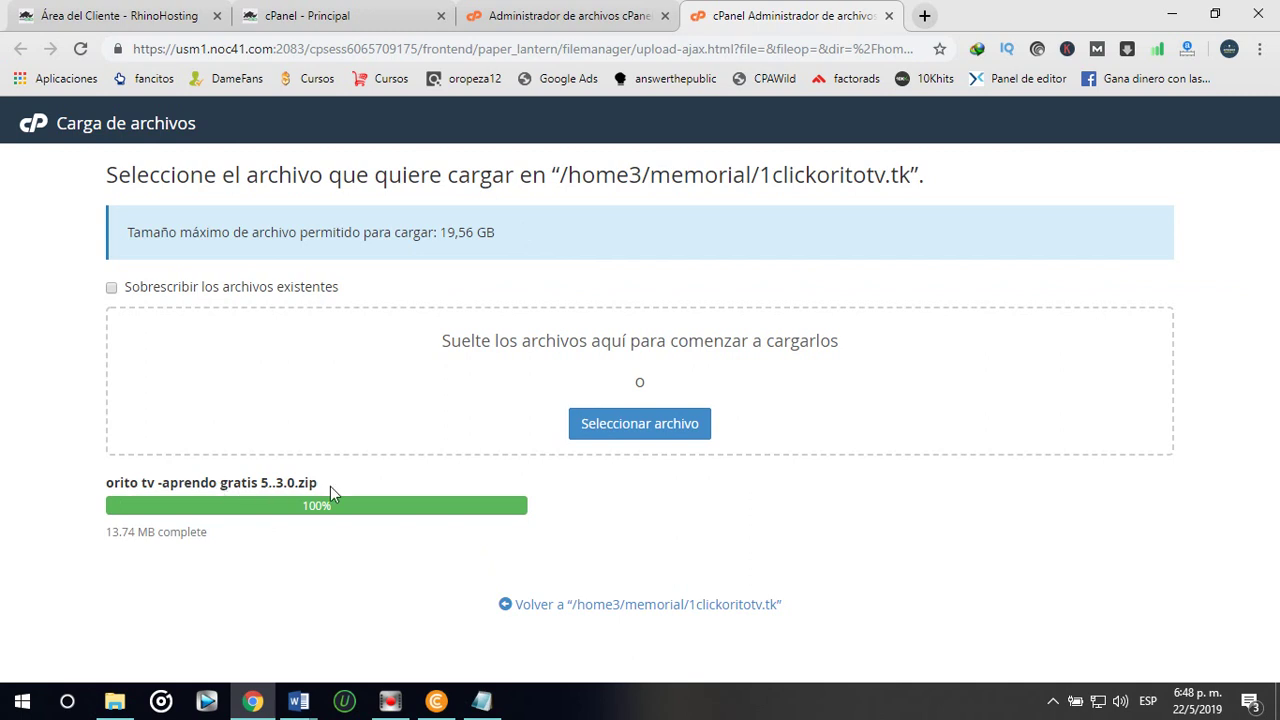
{"action": "left_click", "coordinate": [263, 481]}
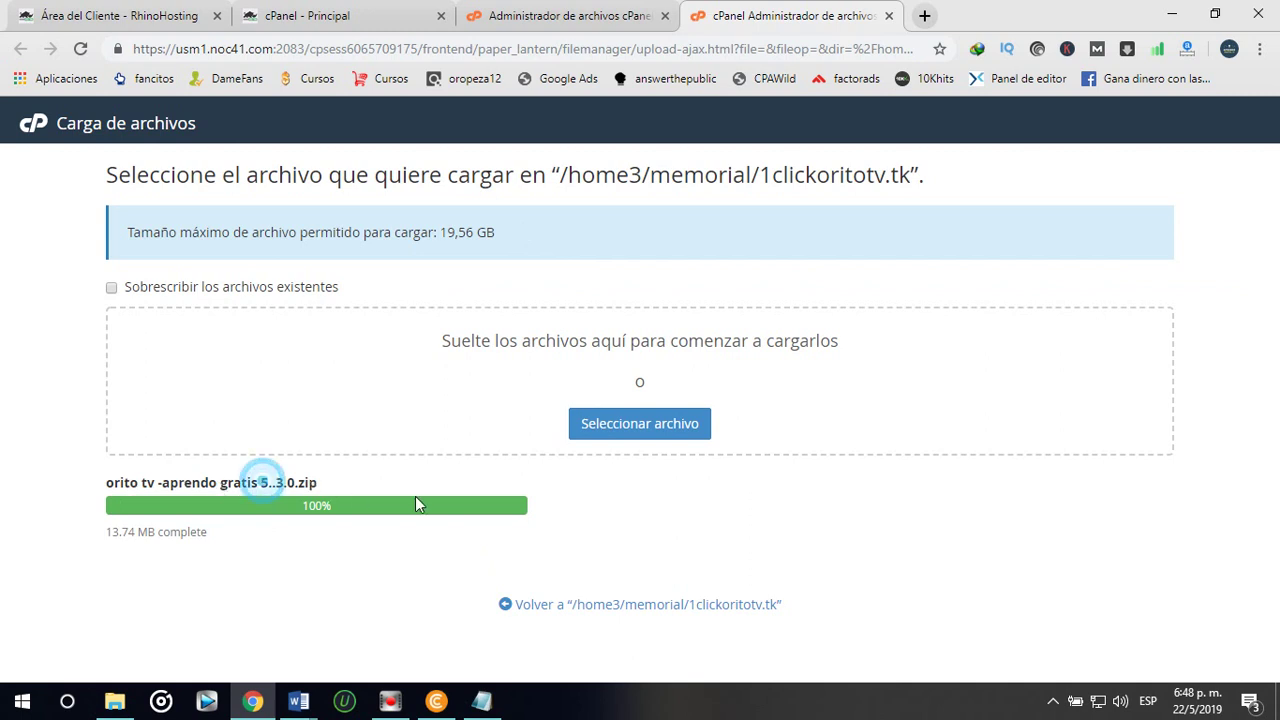
{"action": "left_click", "coordinate": [594, 607]}
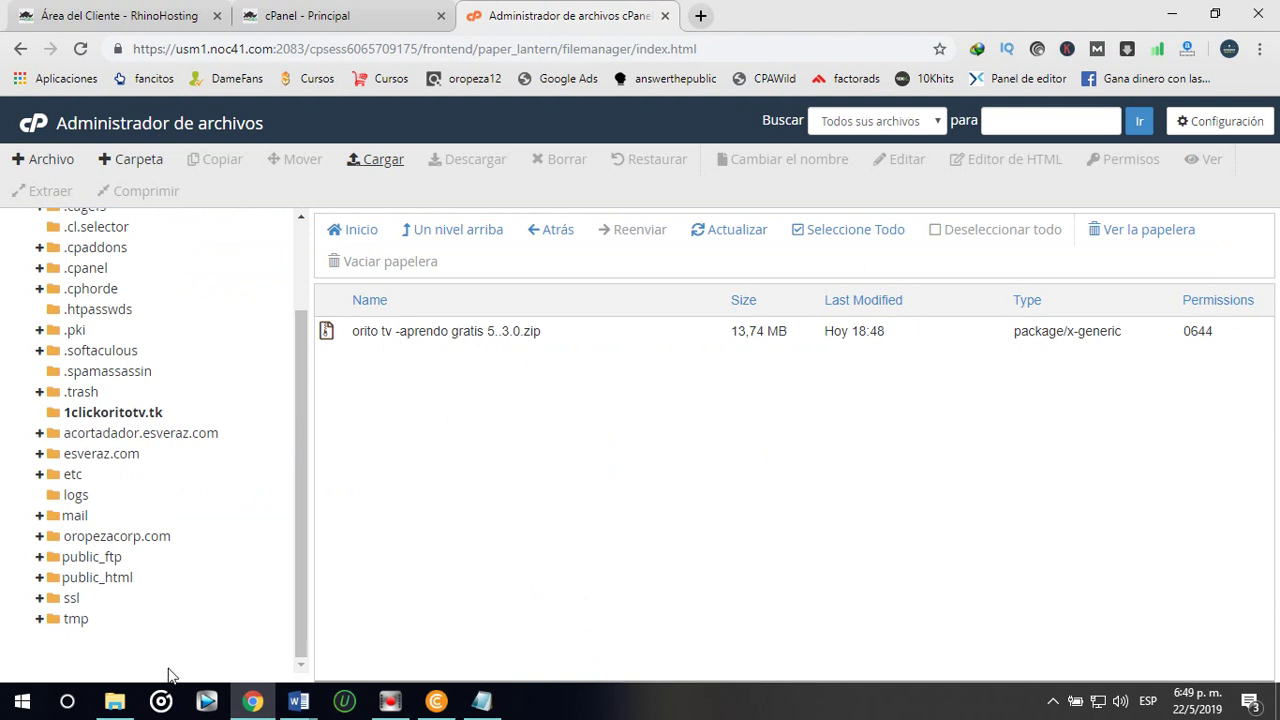
Extract the uploaded shortener zip into /1clickoritotv.tk, creating an upload folder beside it
{"action": "left_click", "coordinate": [114, 701]}
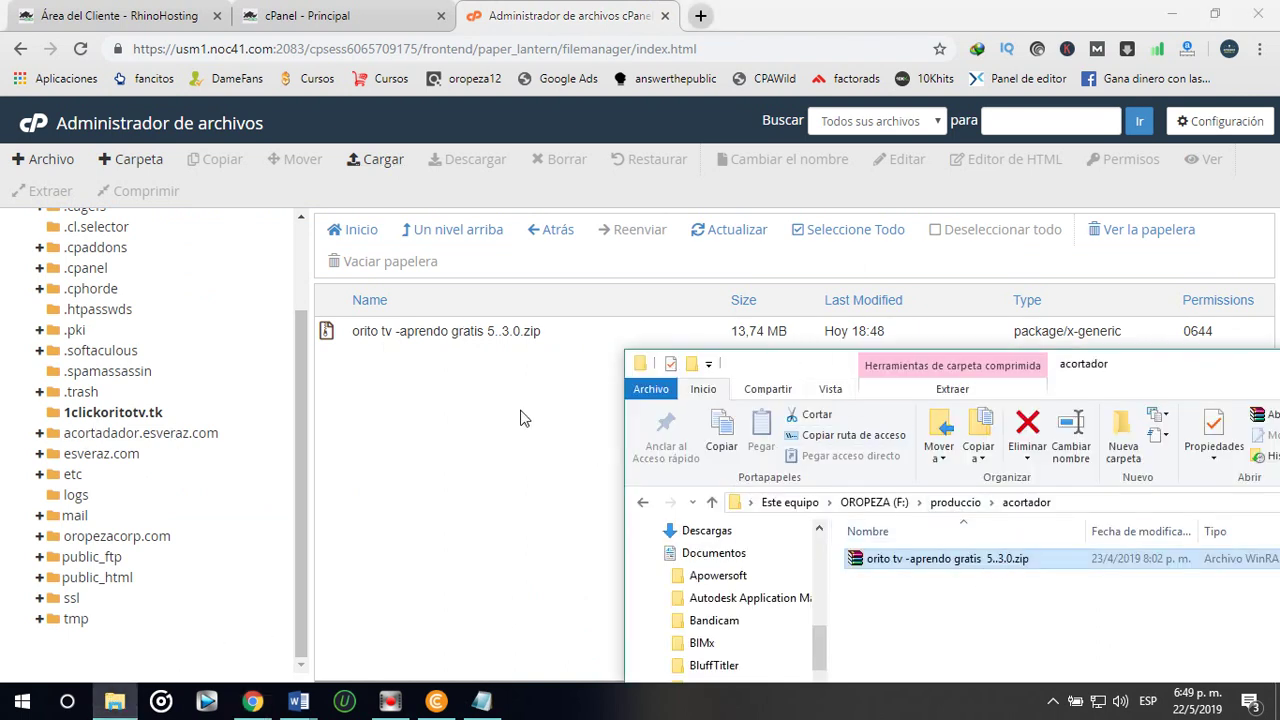
{"action": "left_click", "coordinate": [525, 417]}
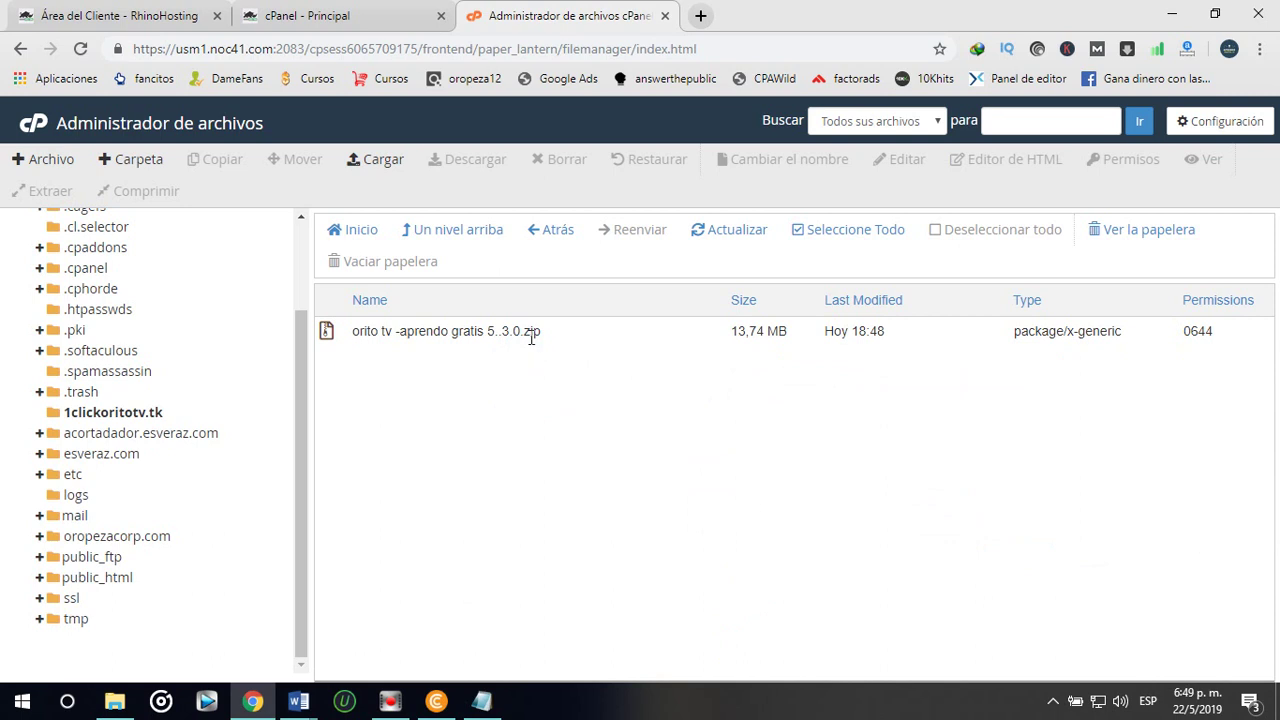
{"action": "left_click", "coordinate": [531, 336]}
{"action": "right_click", "coordinate": [531, 340]}
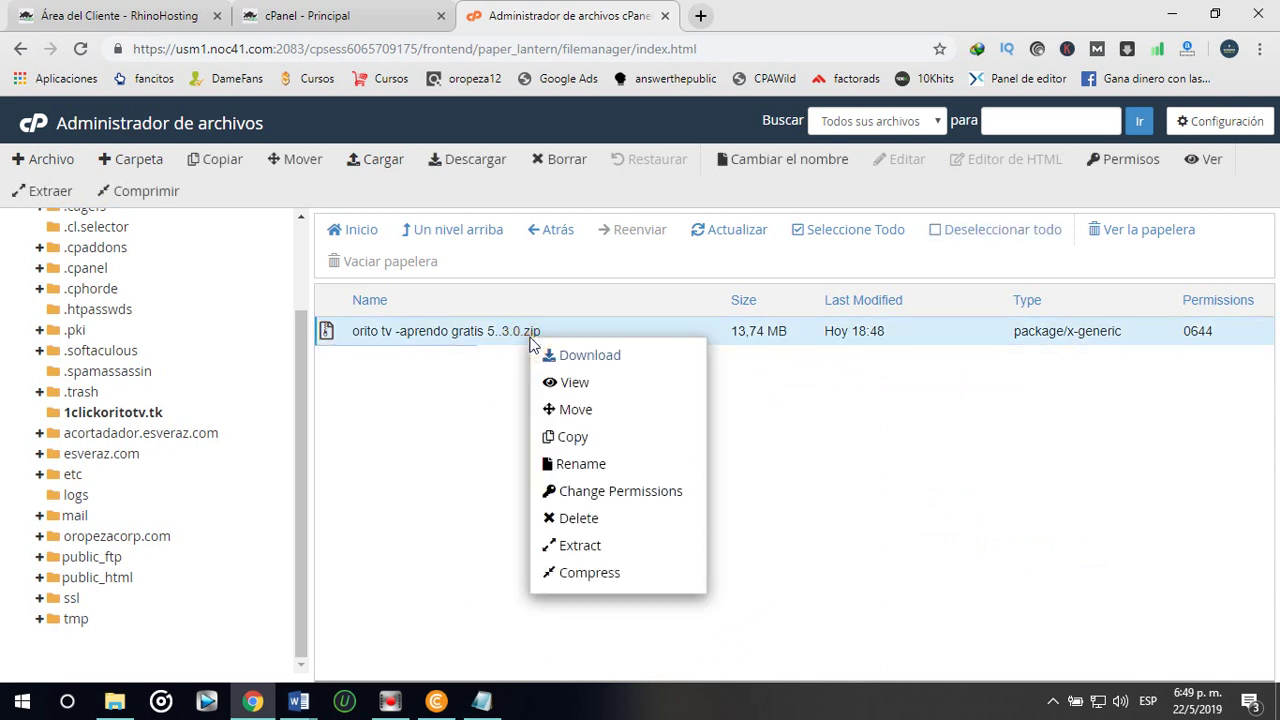
{"action": "left_click", "coordinate": [575, 546]}
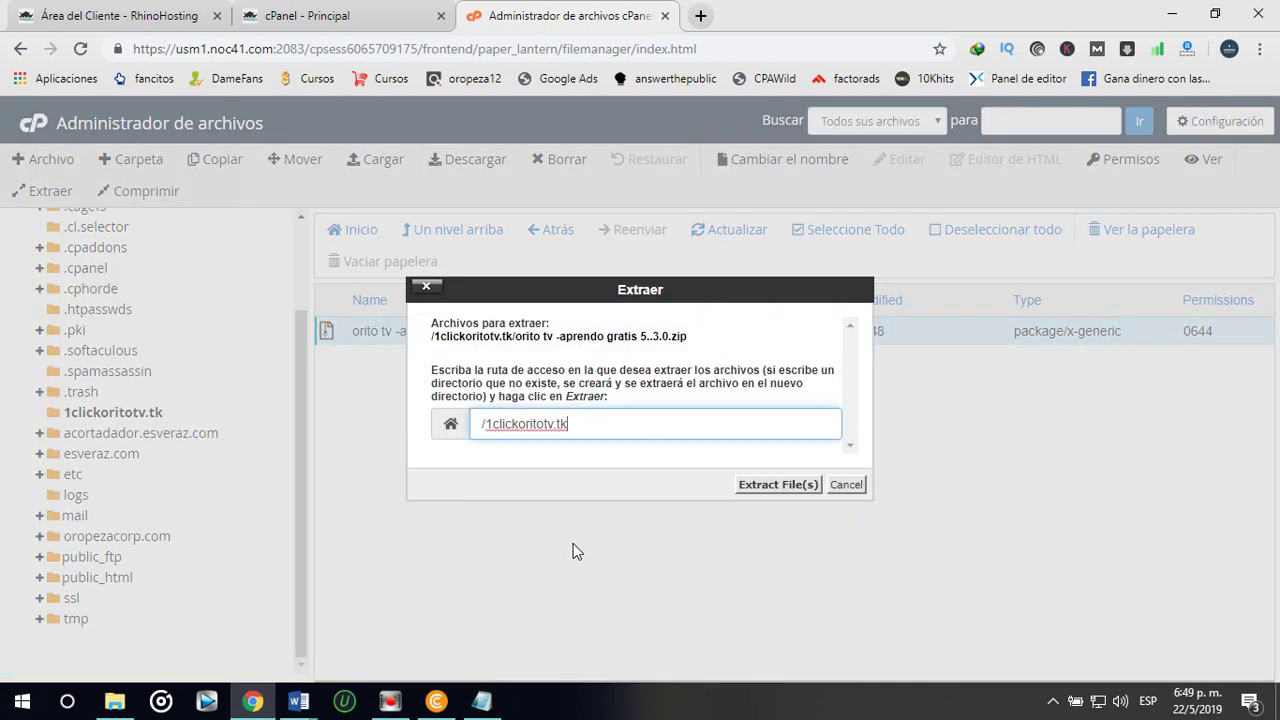
{"action": "left_click", "coordinate": [771, 486]}
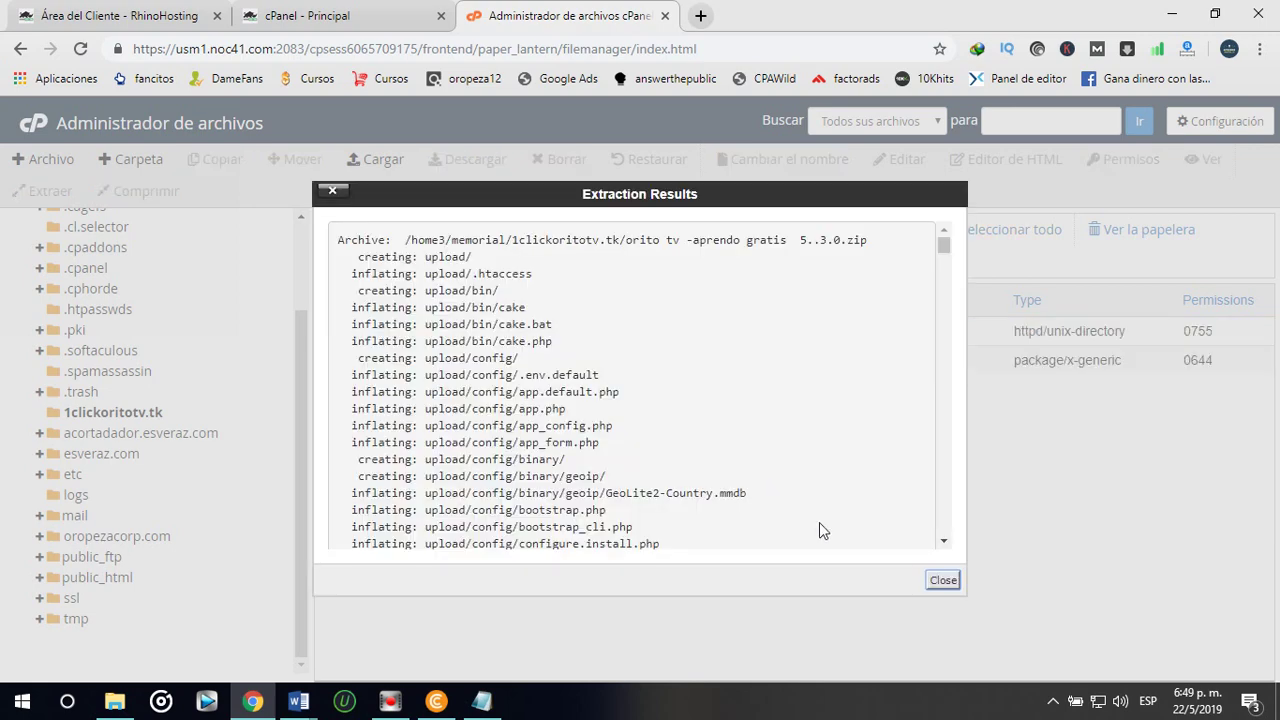
Close the extraction results, open the upload folder and select bin through web.config
{"action": "left_click", "coordinate": [943, 580]}
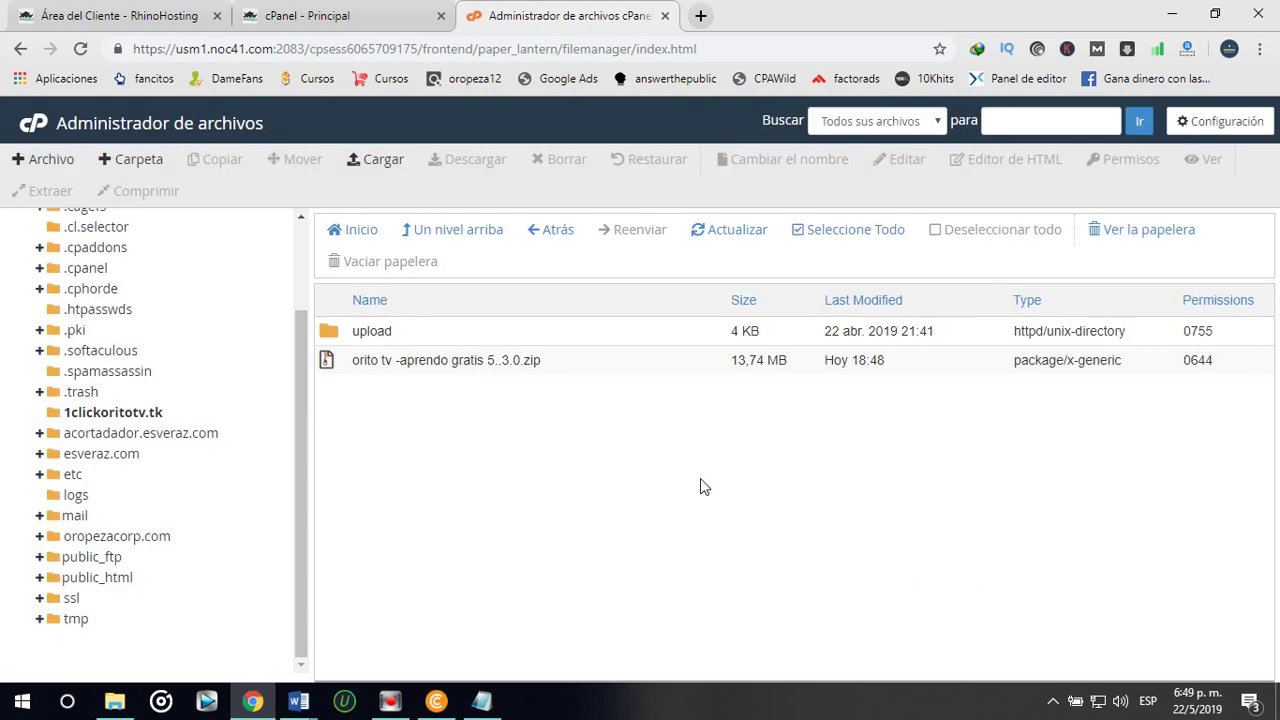
{"action": "left_click", "coordinate": [393, 335]}
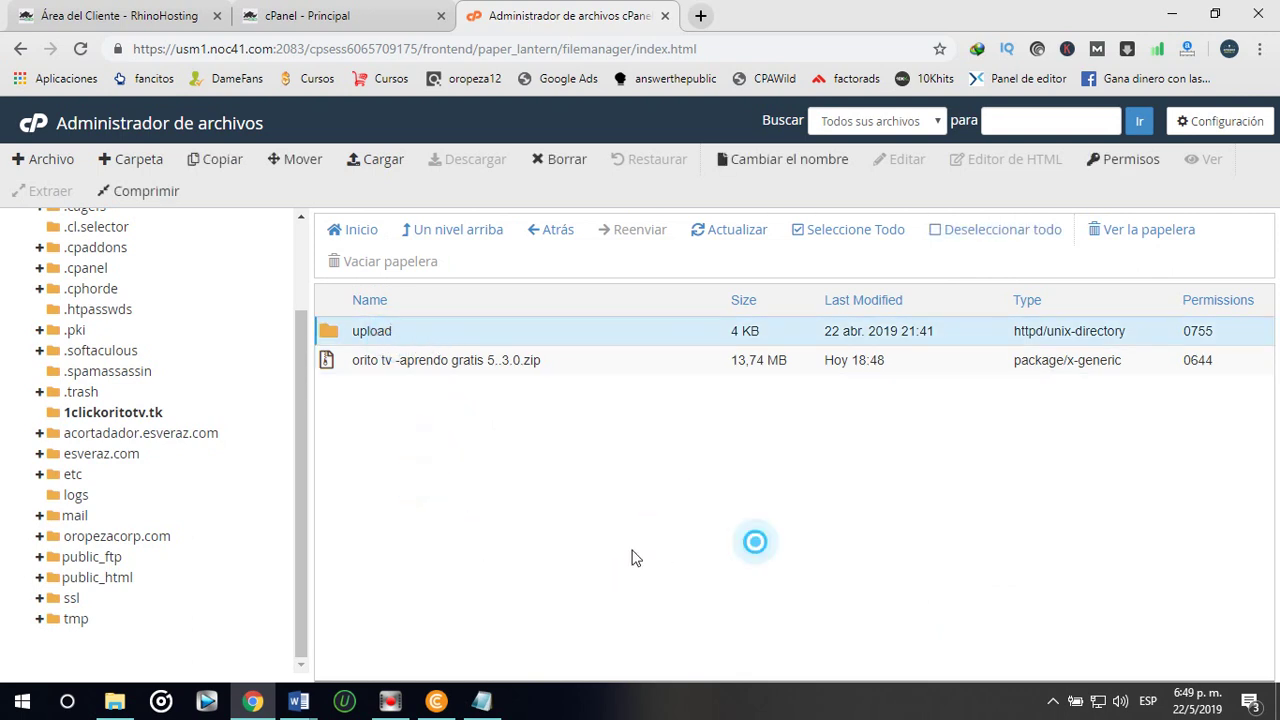
{"action": "double_click", "coordinate": [402, 334]}
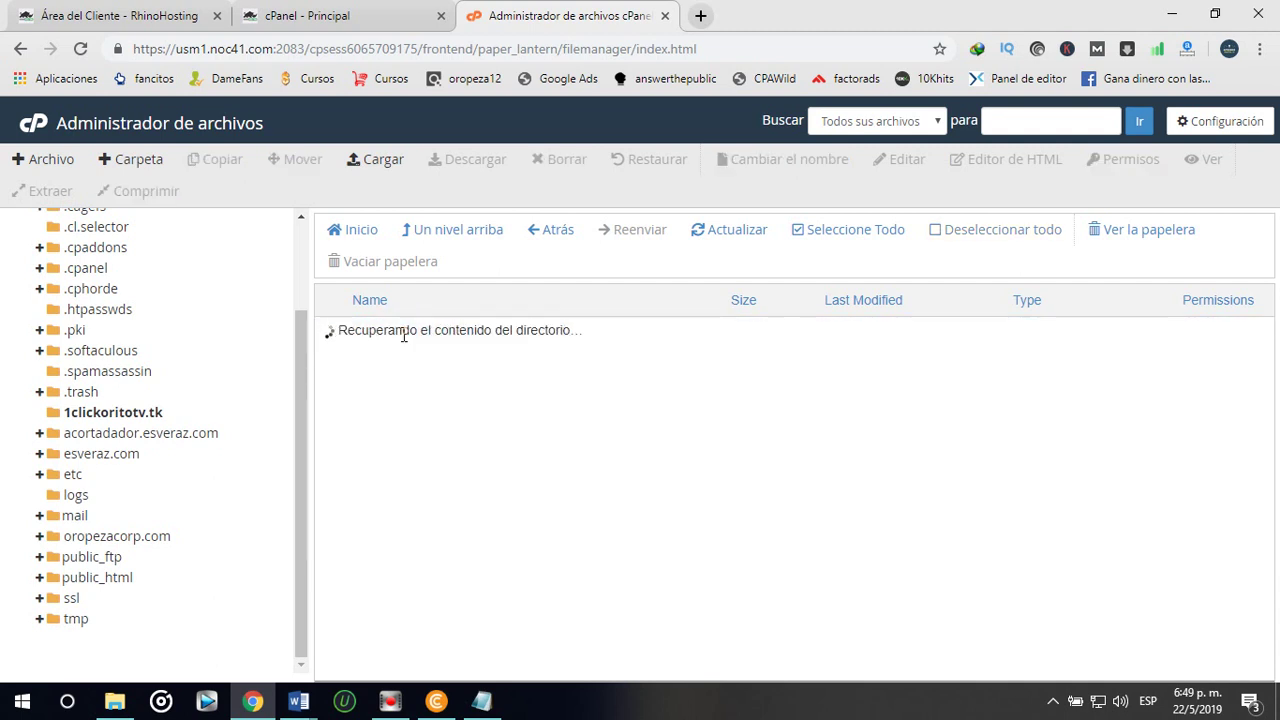
{"action": "scroll", "coordinate": [395, 486], "scroll_direction": "down", "scroll_amount": 1}
{"action": "left_click", "coordinate": [388, 650]}
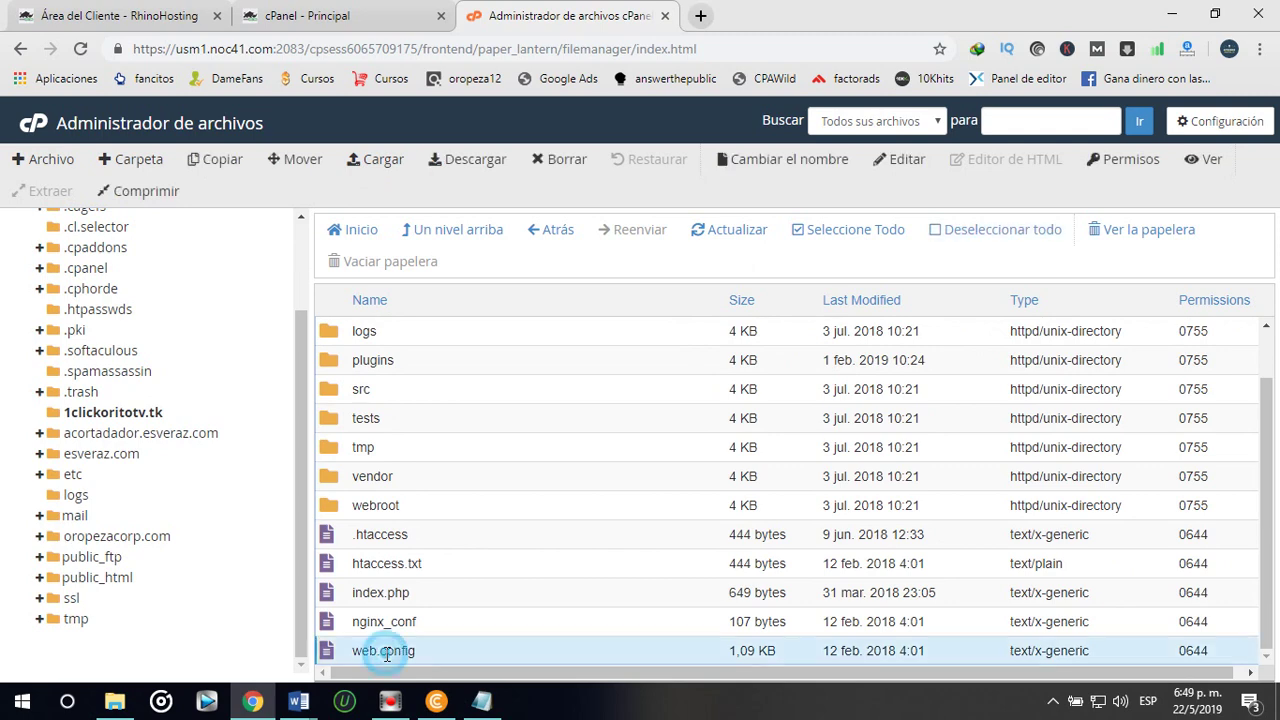
{"action": "scroll", "coordinate": [432, 485], "scroll_direction": "up", "scroll_amount": 1}
{"action": "left_click", "coordinate": [376, 333], "text": "shift"}
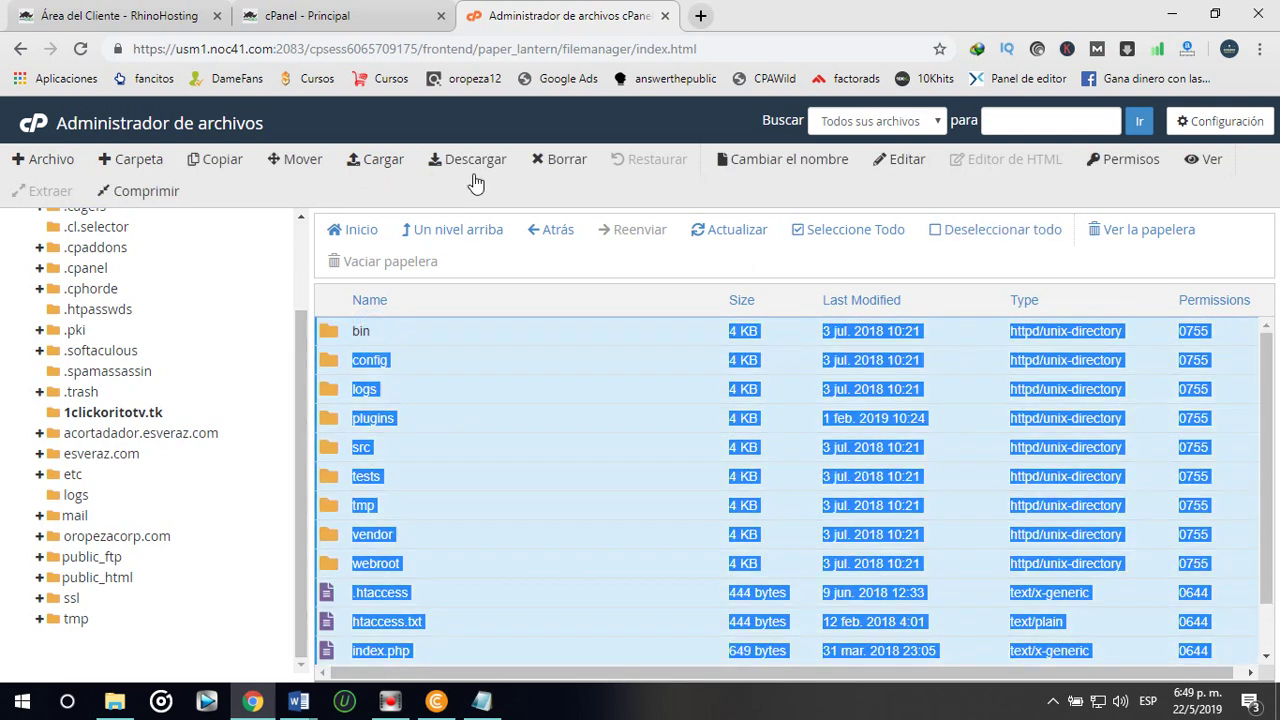
Reopen the upload folder from 1clickoritotv.tk and reselect every item from bin to web.config
{"action": "left_click", "coordinate": [95, 411]}
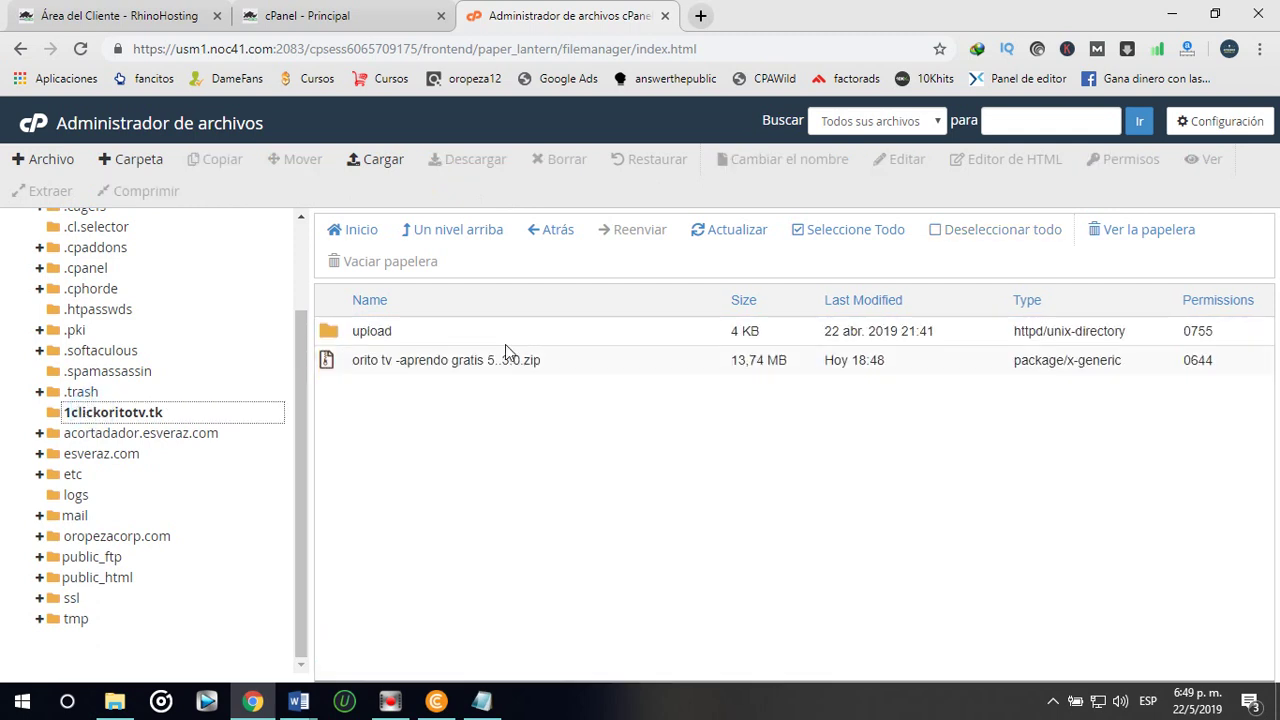
{"action": "left_click", "coordinate": [332, 334]}
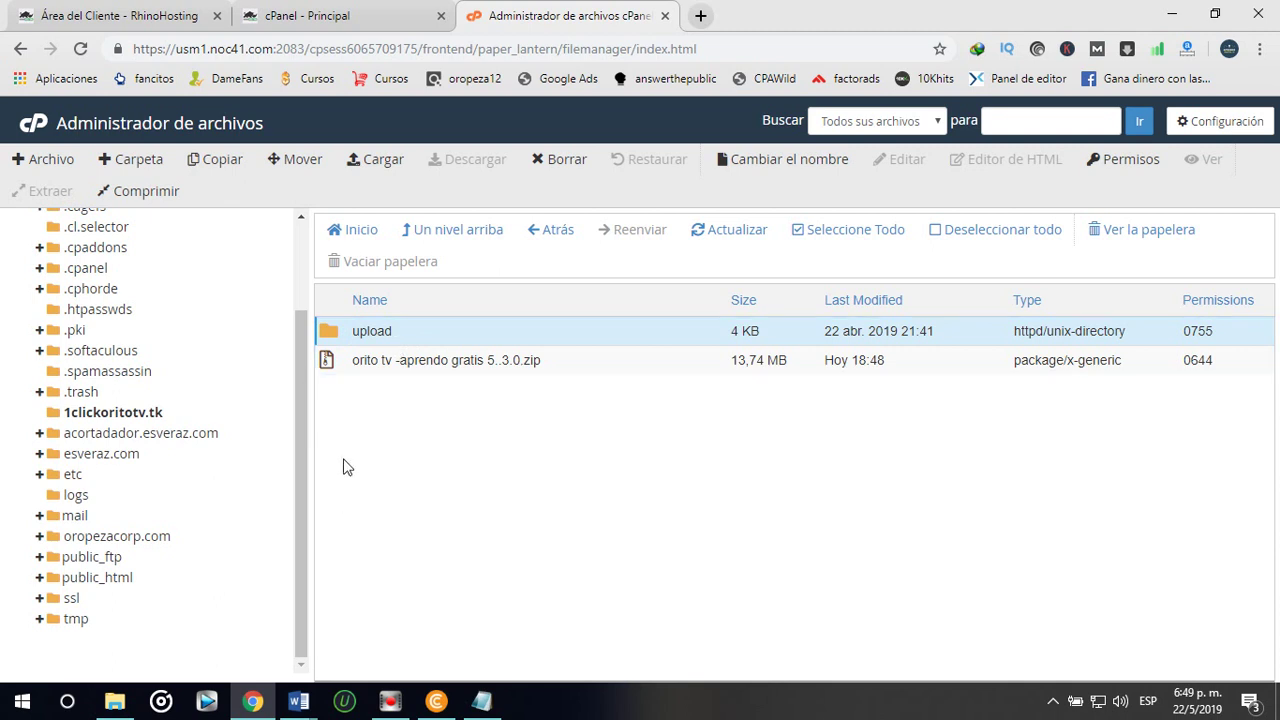
{"action": "double_click", "coordinate": [393, 340]}
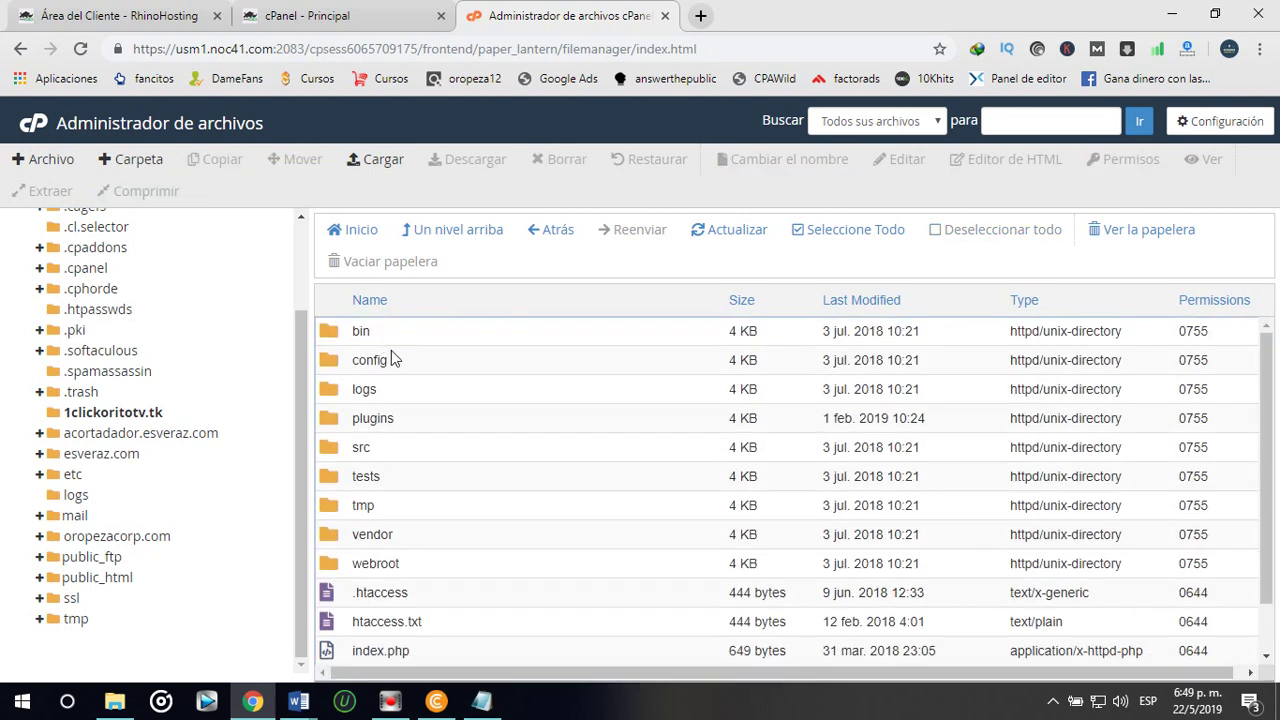
{"action": "left_click", "coordinate": [394, 331]}
{"action": "scroll", "coordinate": [397, 620], "scroll_direction": "down", "scroll_amount": 1}
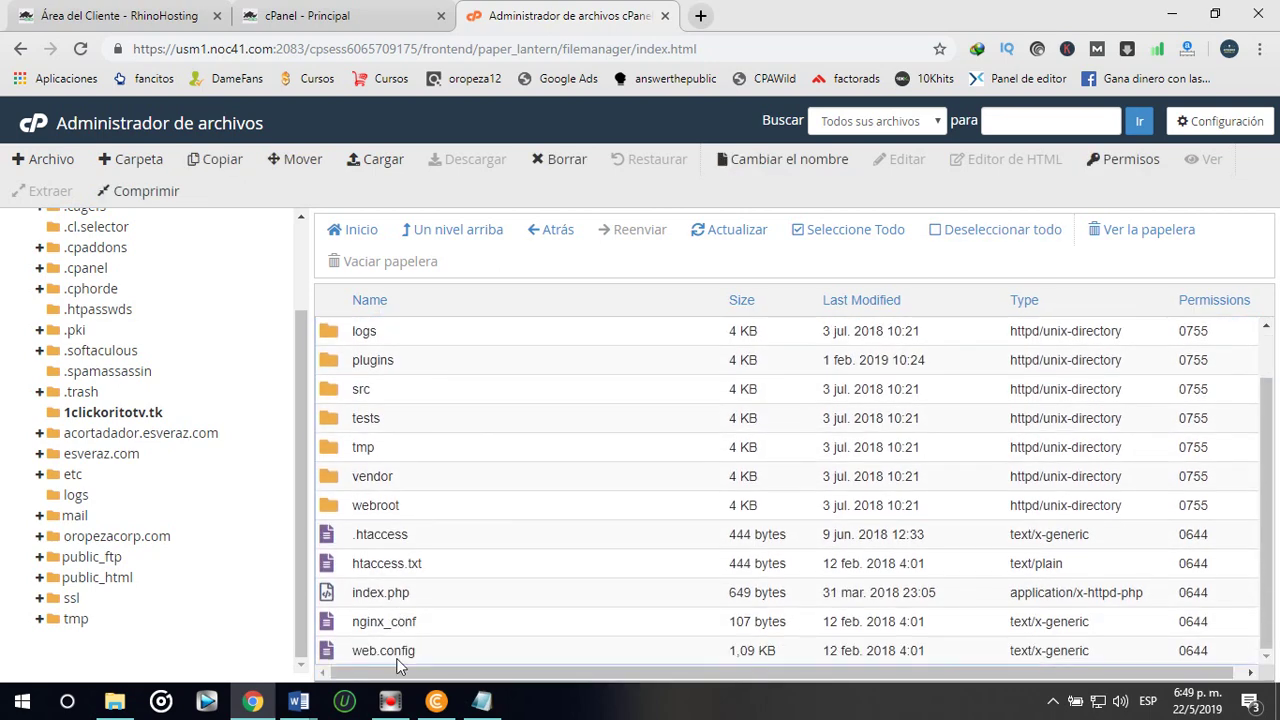
{"action": "left_click", "coordinate": [393, 652], "text": "shift"}
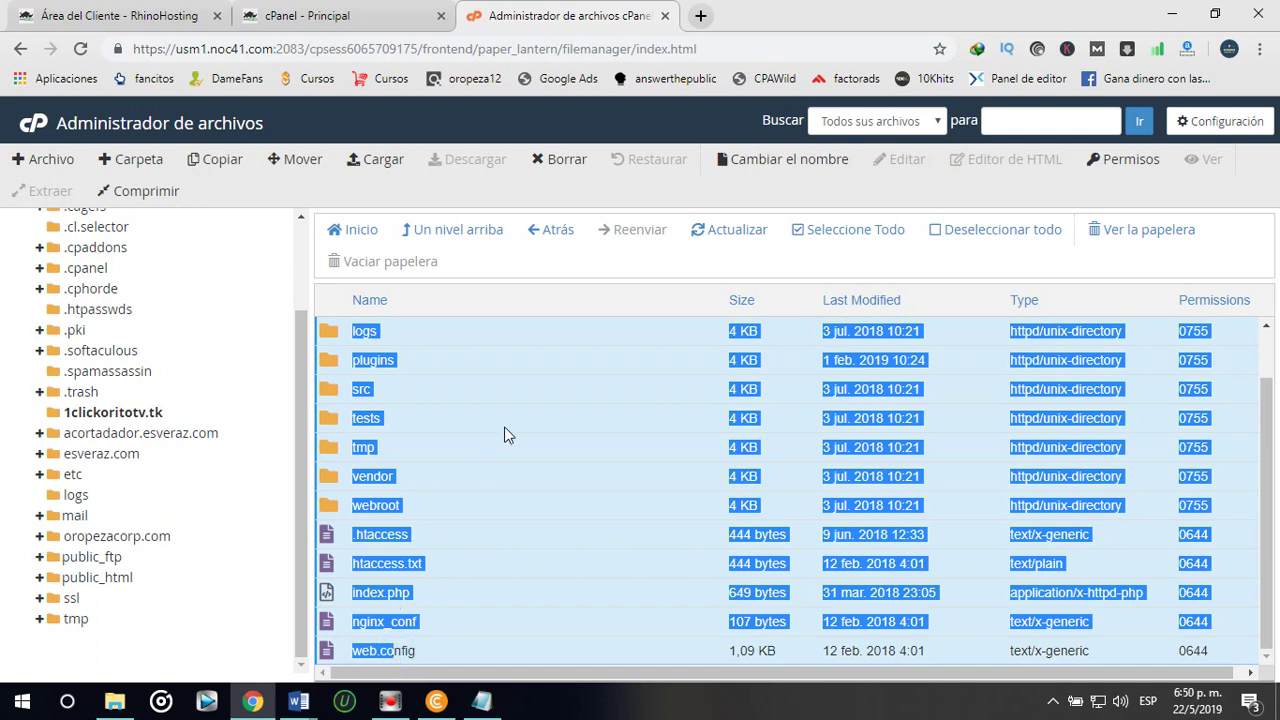
{"action": "scroll", "coordinate": [504, 426], "scroll_direction": "up", "scroll_amount": 1}
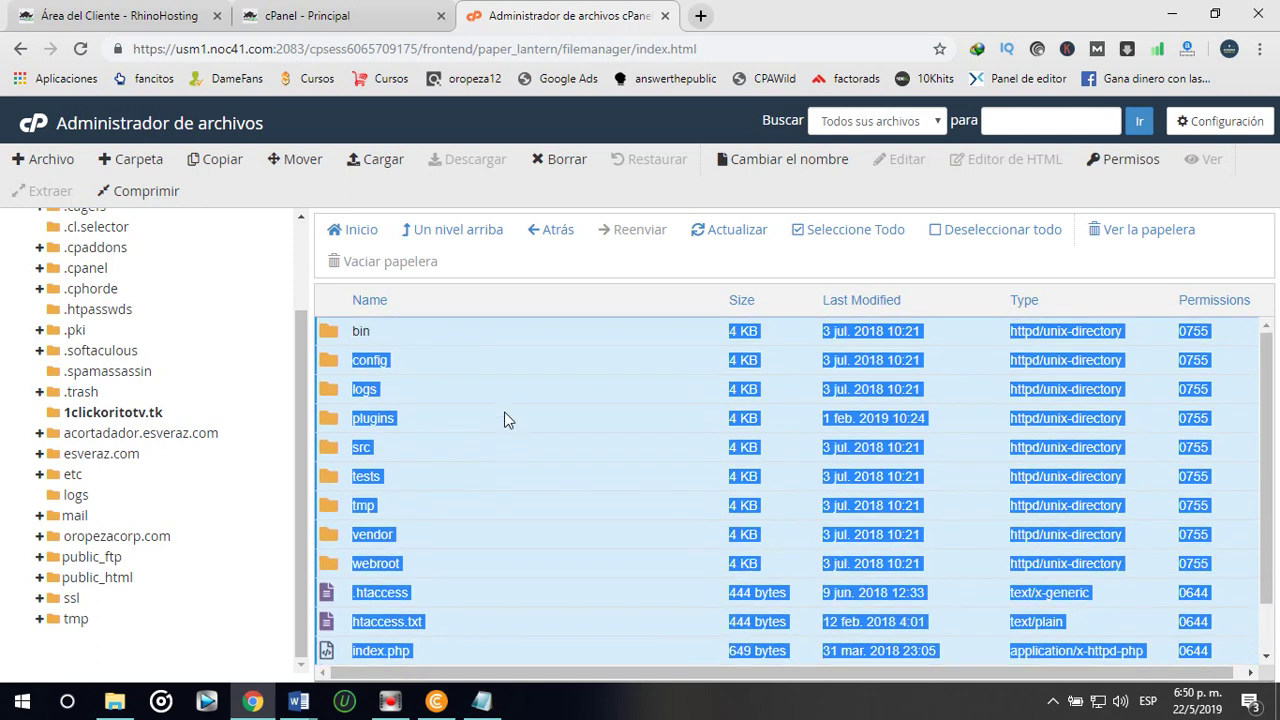
Move the selected files to /1clickoritotv.tk and check they now sit in that root folder
{"action": "left_click", "coordinate": [300, 160]}
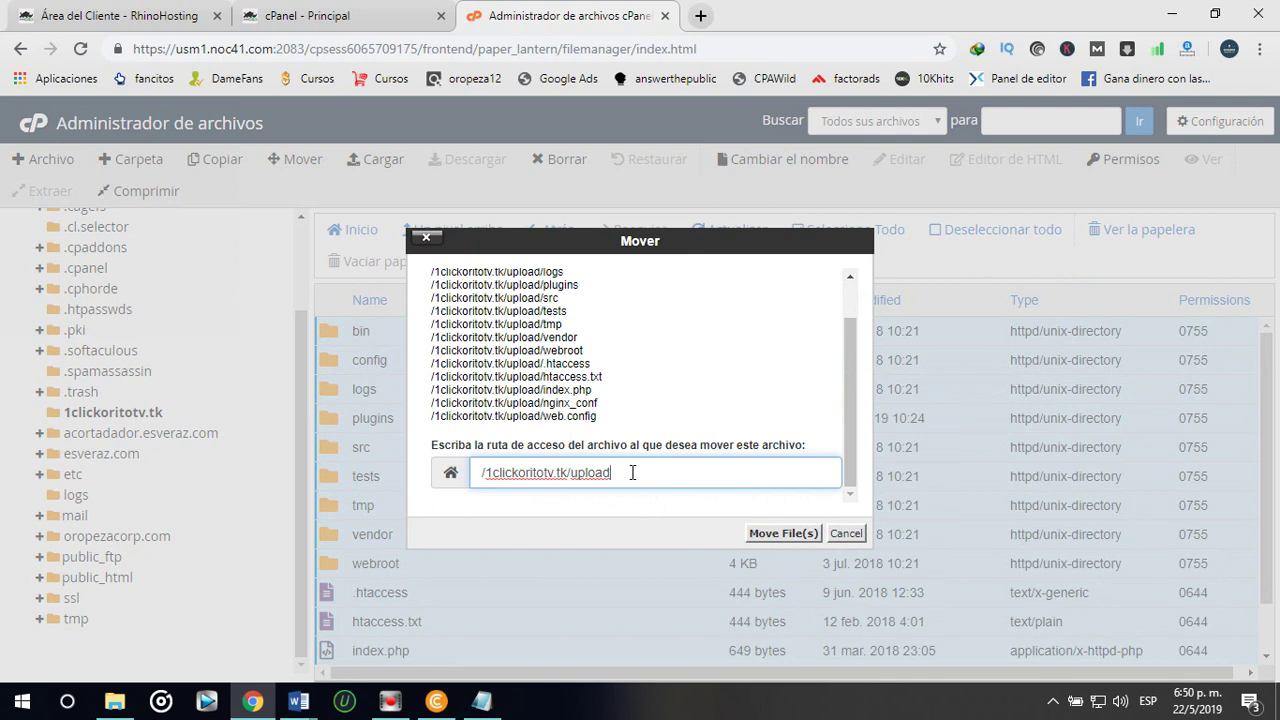
{"action": "key", "text": "BackSpace"}
{"action": "key", "text": "BackSpace"}
{"action": "left_click", "coordinate": [774, 537]}
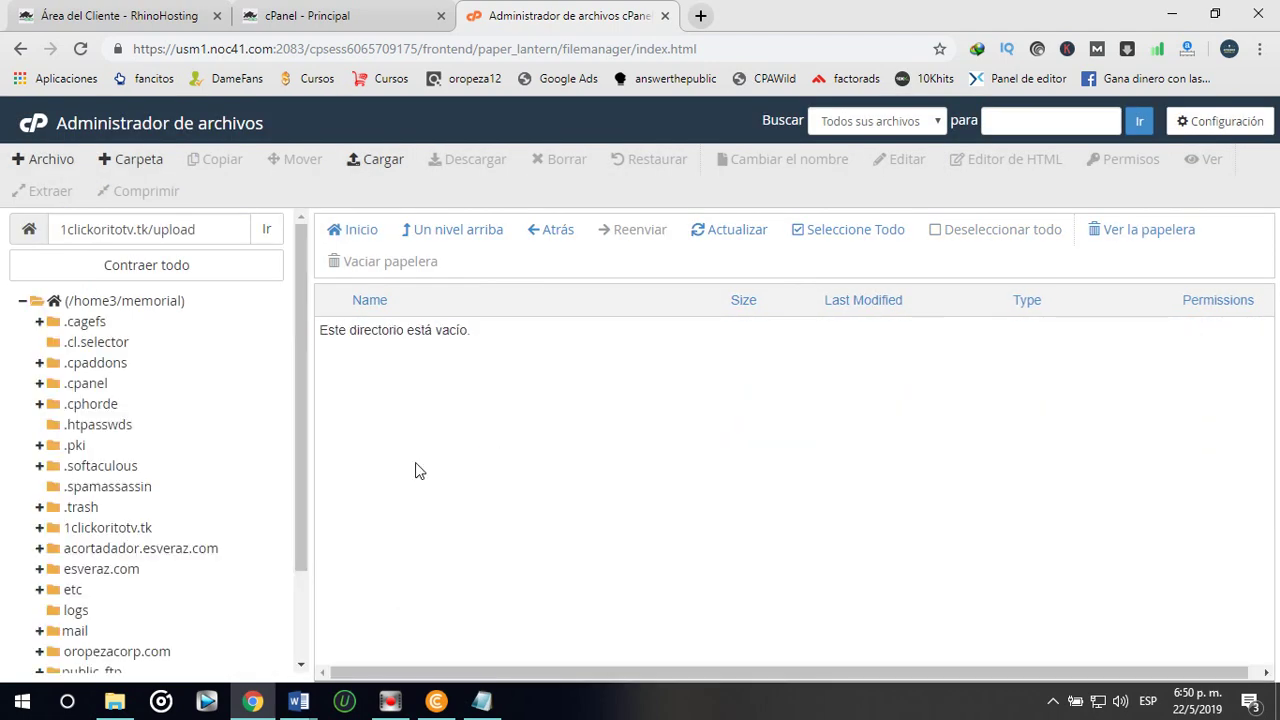
{"action": "left_click", "coordinate": [112, 527]}
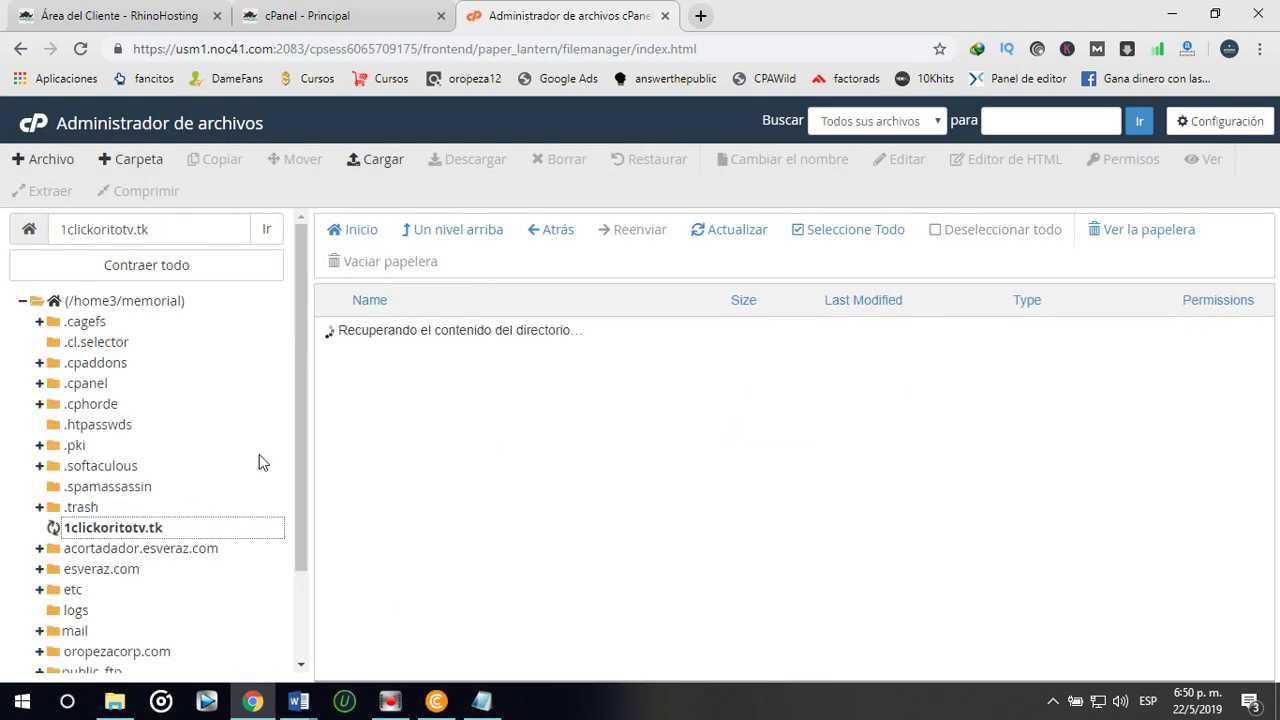
{"action": "scroll", "coordinate": [425, 440], "scroll_direction": "down", "scroll_amount": 2}
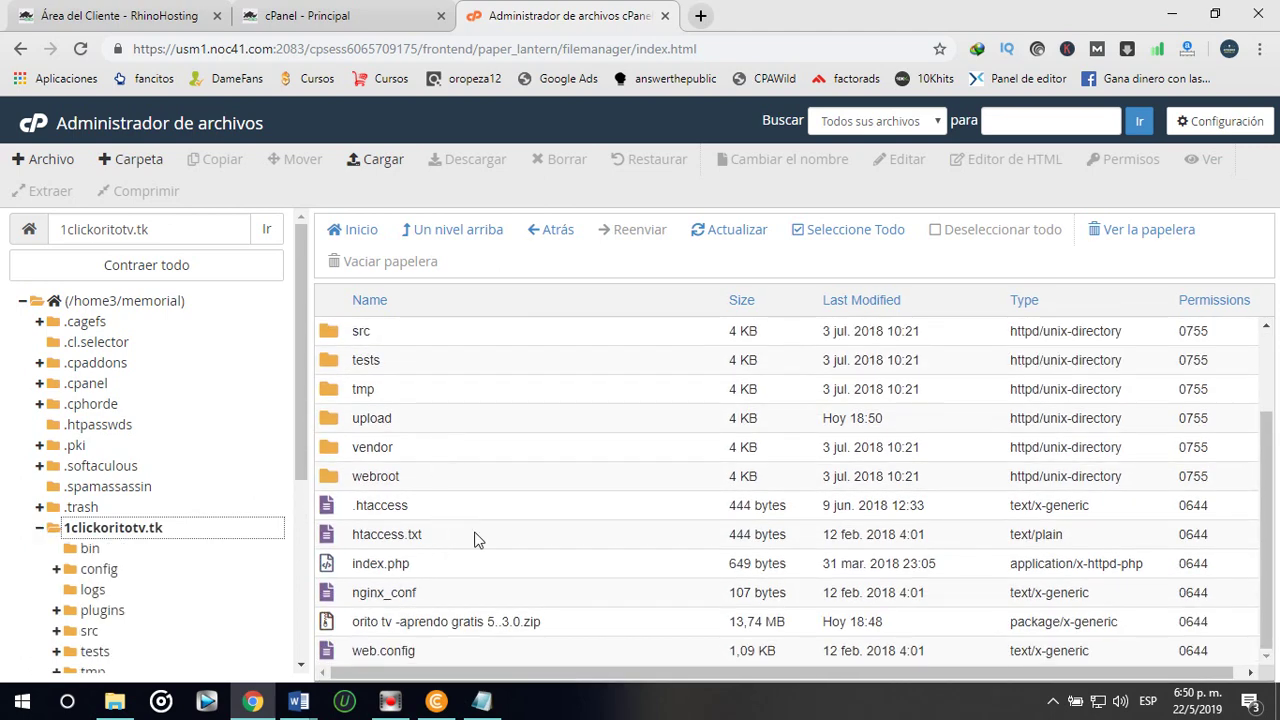
{"action": "scroll", "coordinate": [455, 600], "scroll_direction": "up", "scroll_amount": 2}
{"action": "scroll", "coordinate": [423, 448], "scroll_direction": "down", "scroll_amount": 2}
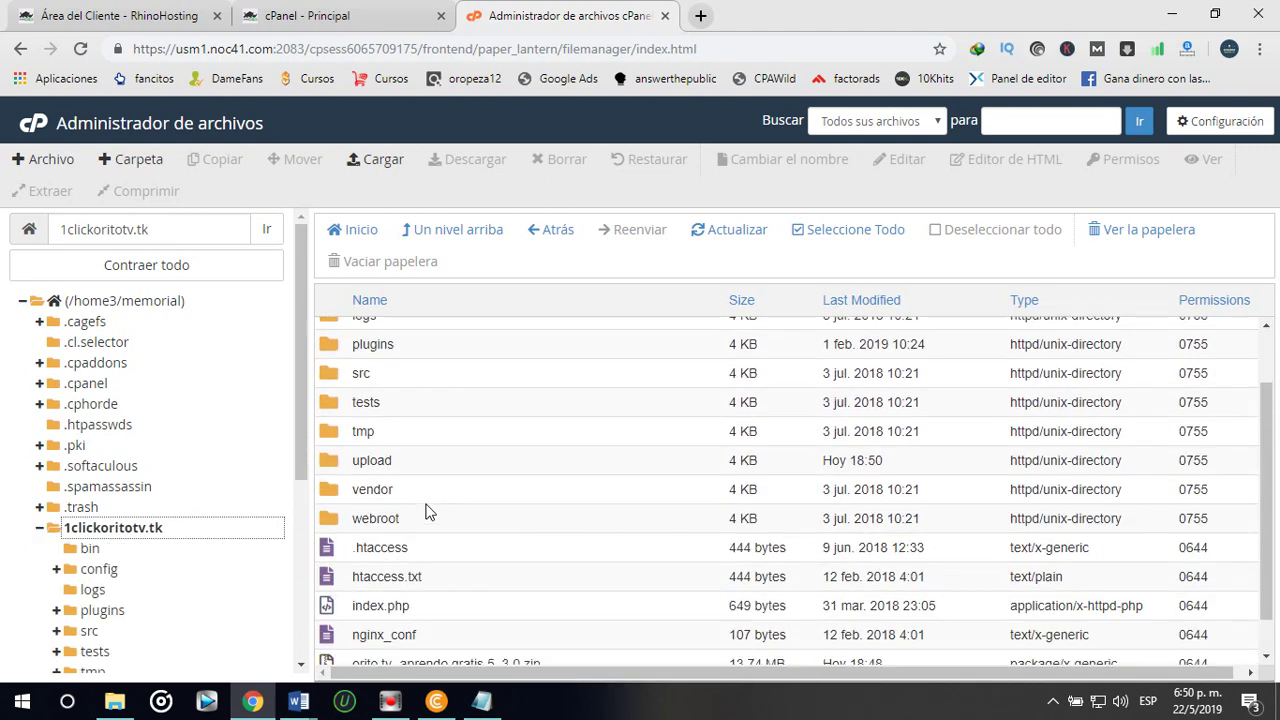
{"action": "scroll", "coordinate": [415, 455], "scroll_direction": "up", "scroll_amount": 2}
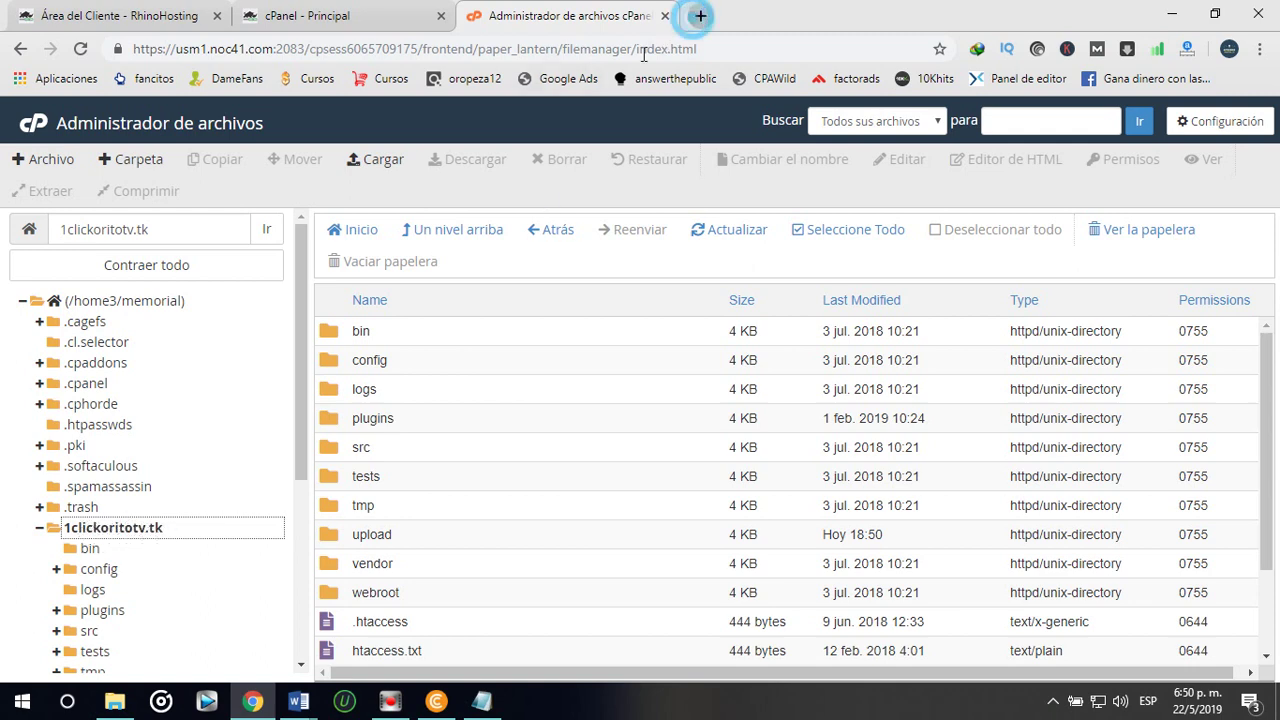
Load 1clickoritotv.tk in a new Chrome tab
{"action": "left_click", "coordinate": [700, 16]}
{"action": "type", "text": "1"}
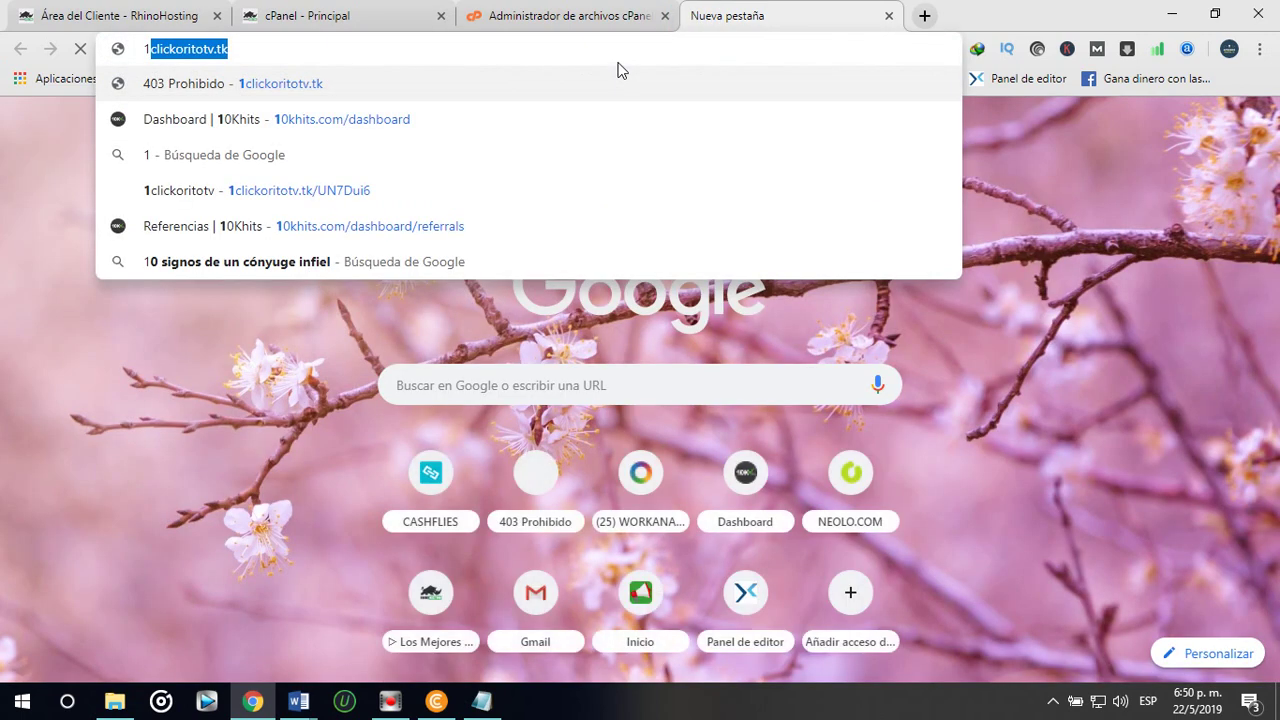
{"action": "key", "text": "Return"}
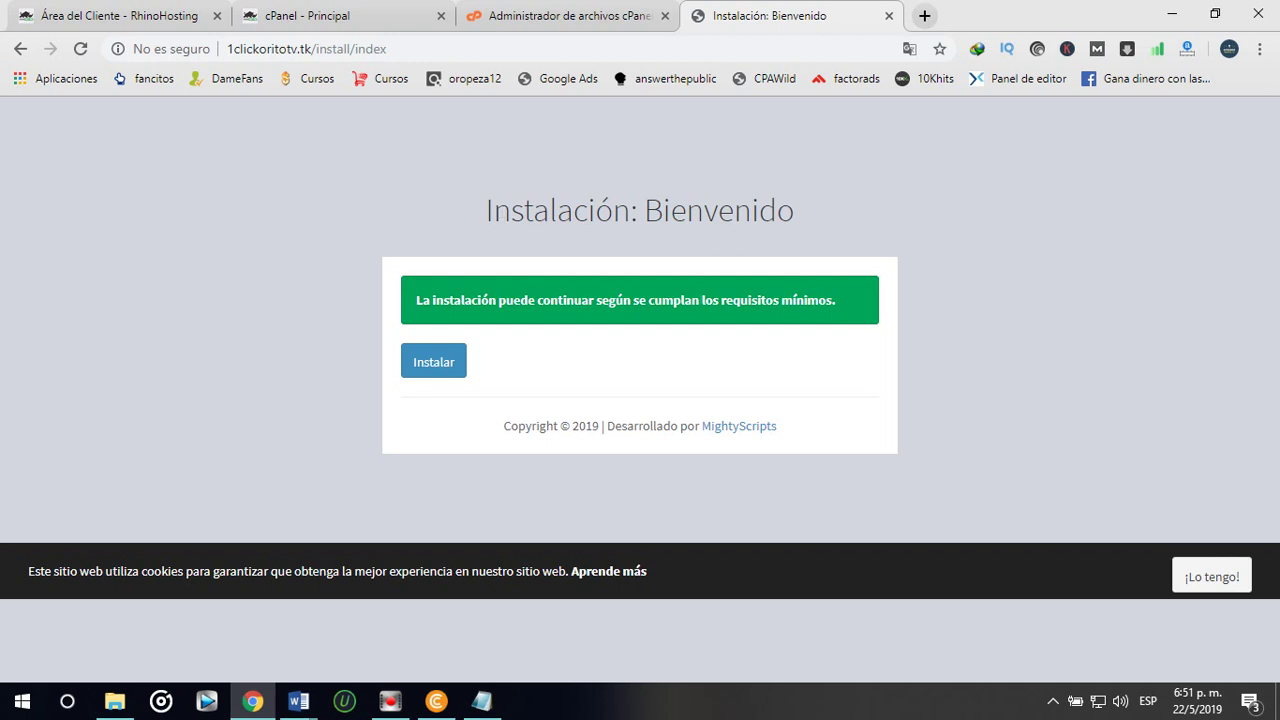
Start the MightyScripts installation and review the prefilled localhost host and 3306 port fields
{"action": "left_click", "coordinate": [433, 374]}
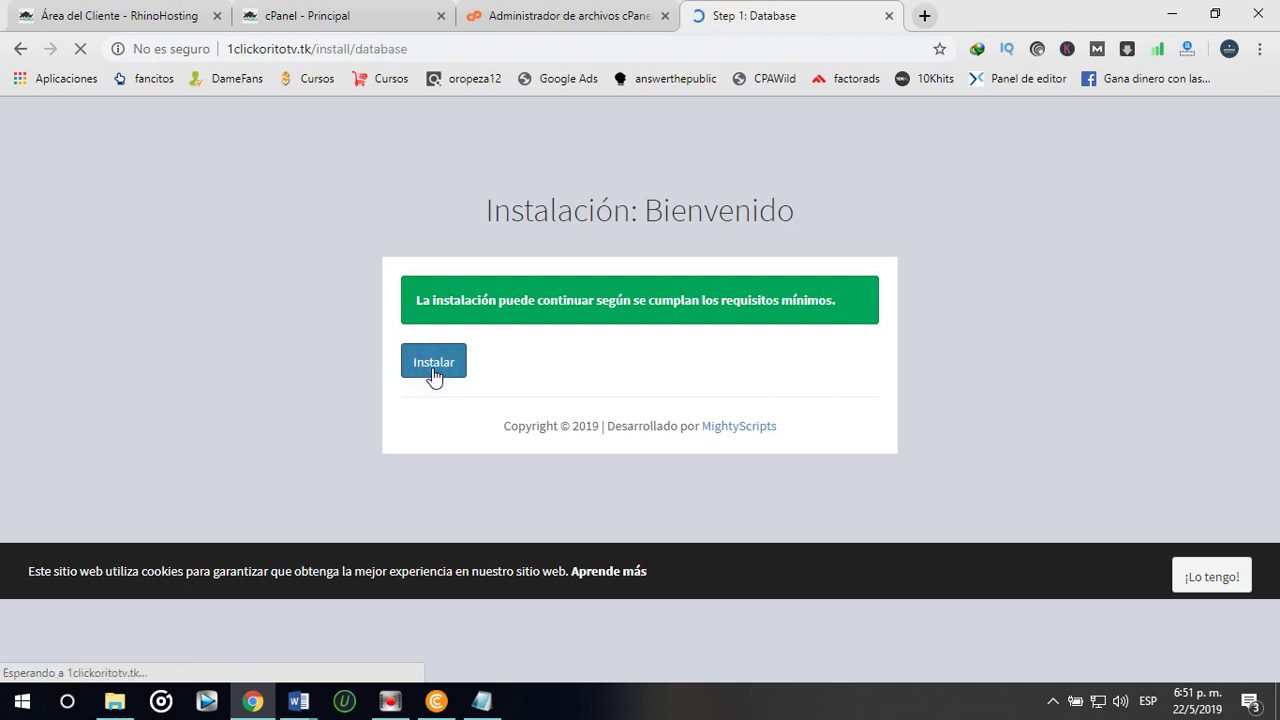
{"action": "left_click", "coordinate": [509, 305]}
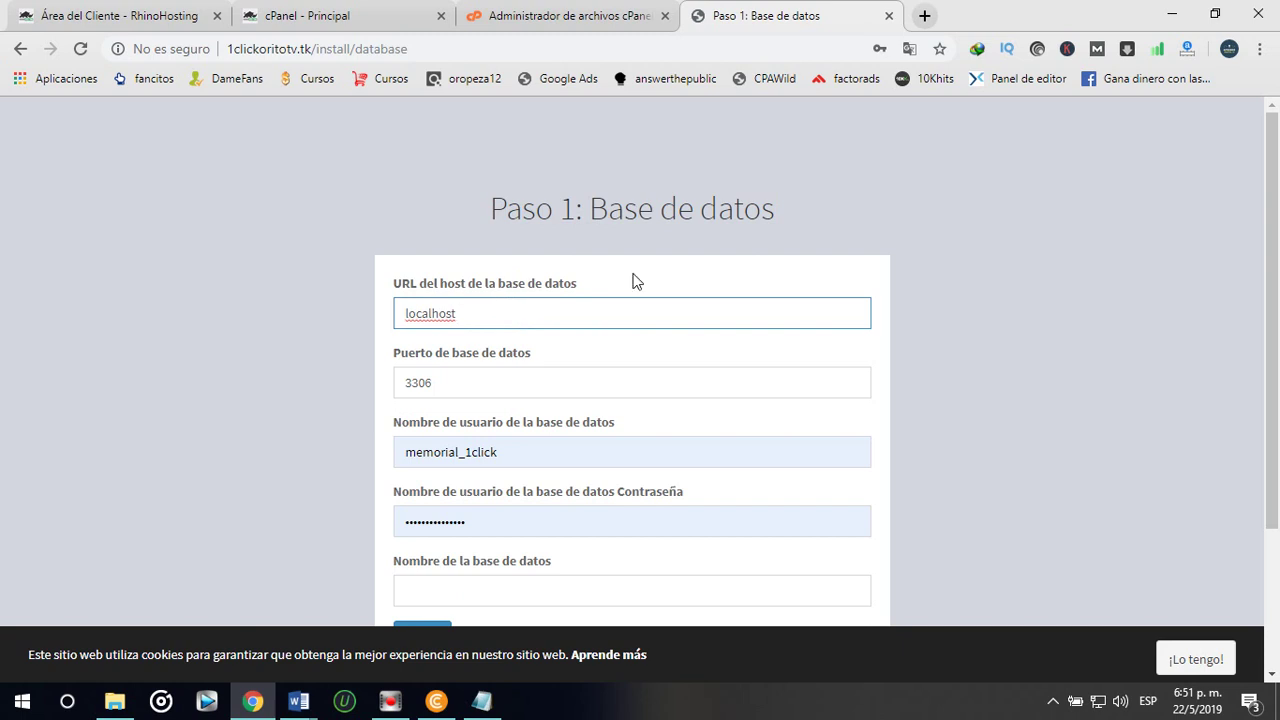
{"action": "scroll", "coordinate": [423, 334], "scroll_direction": "down", "scroll_amount": 2}
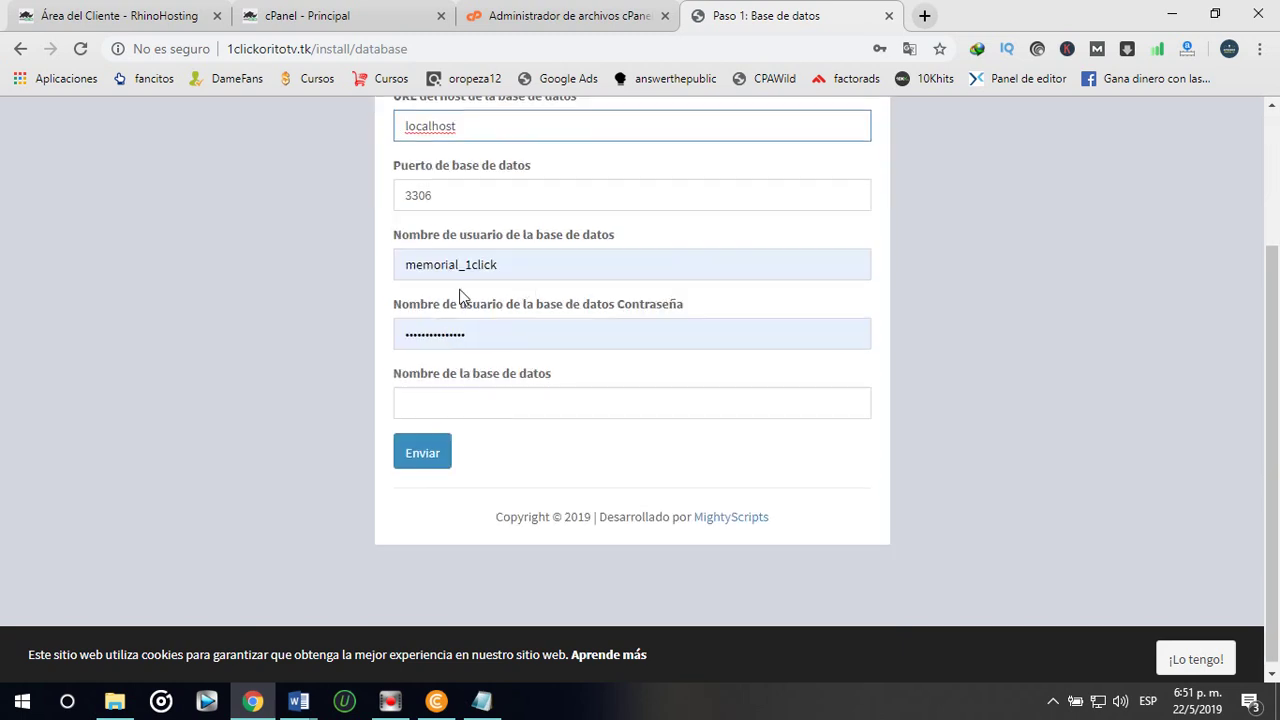
{"action": "scroll", "coordinate": [463, 294], "scroll_direction": "up", "scroll_amount": 2}
{"action": "left_click", "coordinate": [433, 383]}
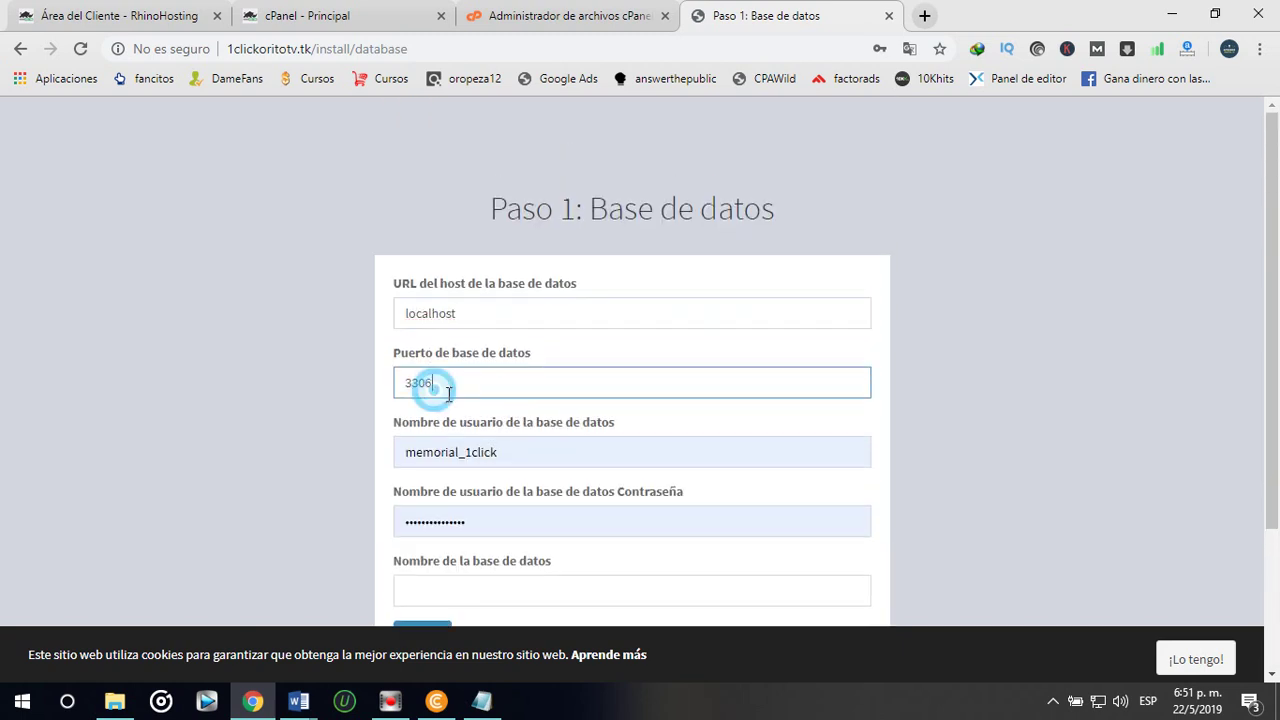
{"action": "left_click", "coordinate": [520, 450]}
Erase the autofilled database username and dismiss Chrome's saved-login suggestions
{"action": "left_click", "coordinate": [500, 452]}
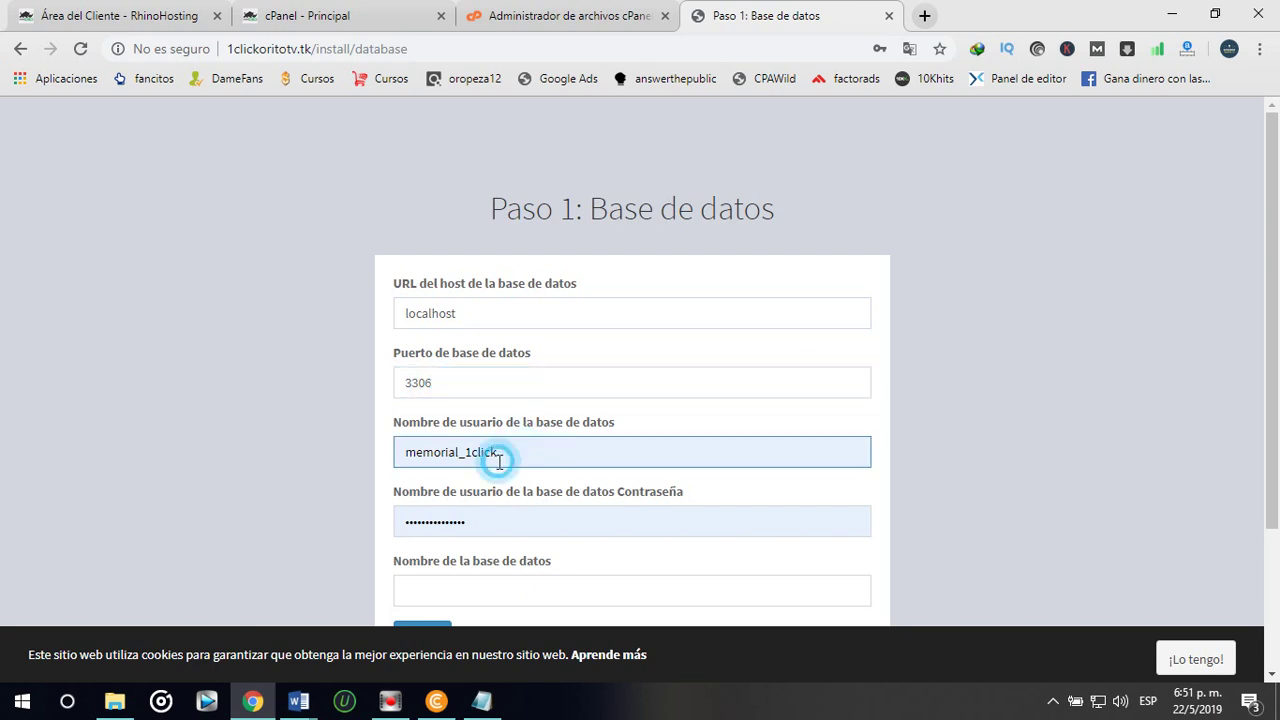
{"action": "left_click", "coordinate": [506, 452]}
{"action": "key", "text": "BackSpace"}
{"action": "key", "text": "BackSpace"}
{"action": "key", "text": "BackSpace"}
{"action": "key", "text": "BackSpace"}
{"action": "key", "text": "BackSpace"}
{"action": "key", "text": "BackSpace"}
{"action": "key", "text": "BackSpace"}
{"action": "key", "text": "BackSpace"}
{"action": "key", "text": "BackSpace"}
{"action": "key", "text": "BackSpace"}
{"action": "key", "text": "BackSpace"}
{"action": "key", "text": "BackSpace"}
{"action": "key", "text": "BackSpace"}
{"action": "key", "text": "BackSpace"}
{"action": "key", "text": "BackSpace"}
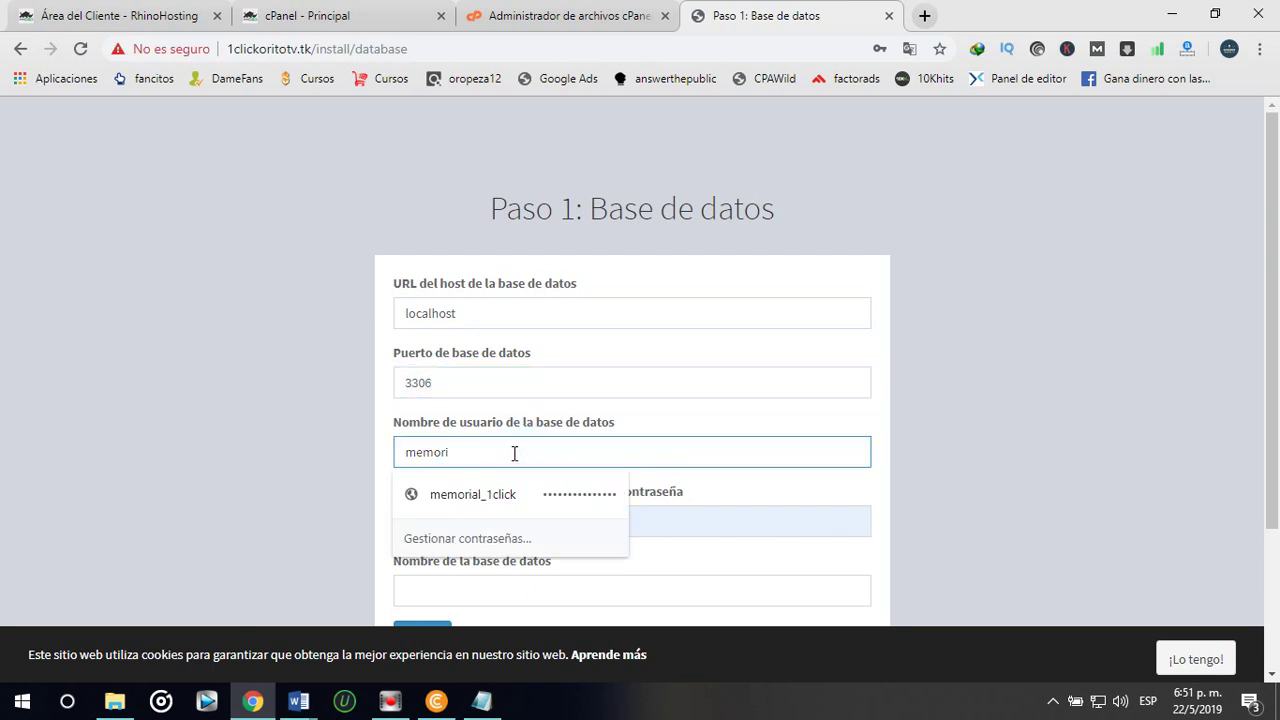
{"action": "left_click", "coordinate": [673, 514]}
{"action": "key", "text": "BackSpace"}
{"action": "key", "text": "BackSpace"}
{"action": "key", "text": "BackSpace"}
{"action": "key", "text": "BackSpace"}
{"action": "key", "text": "BackSpace"}
{"action": "key", "text": "BackSpace"}
{"action": "key", "text": "BackSpace"}
{"action": "key", "text": "BackSpace"}
{"action": "key", "text": "BackSpace"}
{"action": "key", "text": "BackSpace"}
{"action": "key", "text": "BackSpace"}
{"action": "key", "text": "BackSpace"}
{"action": "key", "text": "BackSpace"}
{"action": "key", "text": "BackSpace"}
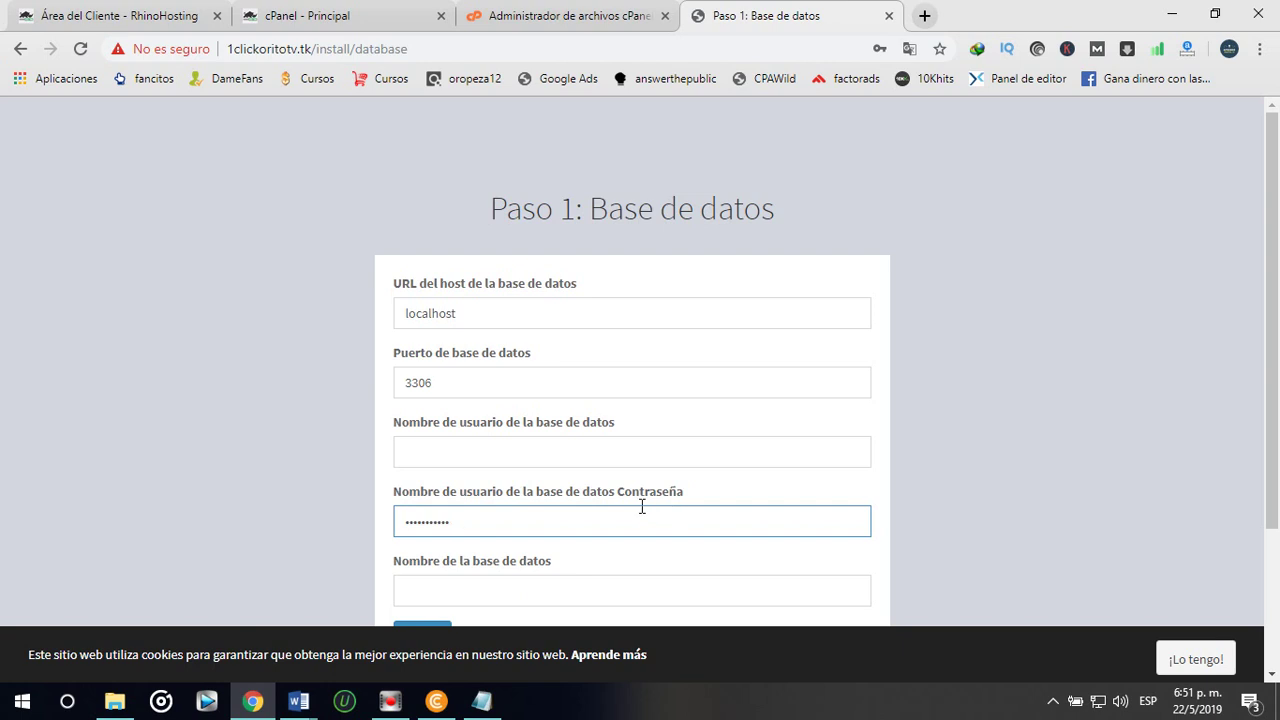
{"action": "left_click", "coordinate": [664, 458]}
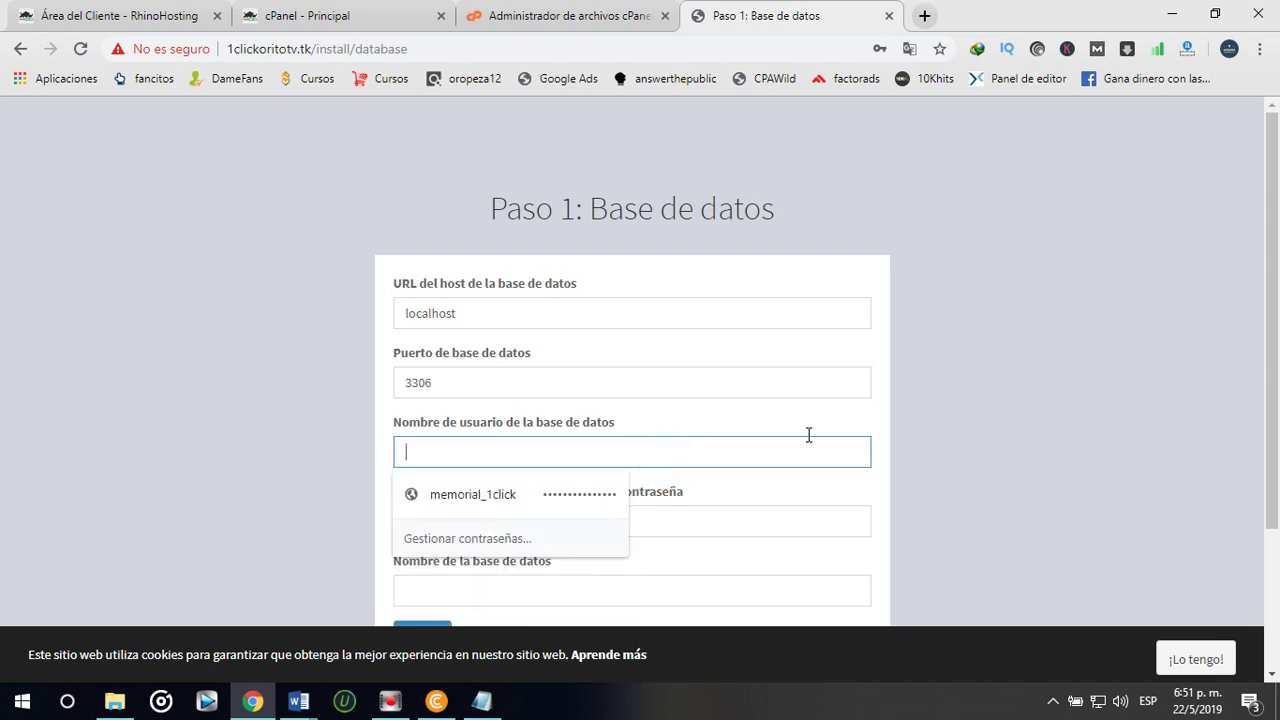
{"action": "left_click", "coordinate": [1090, 358]}
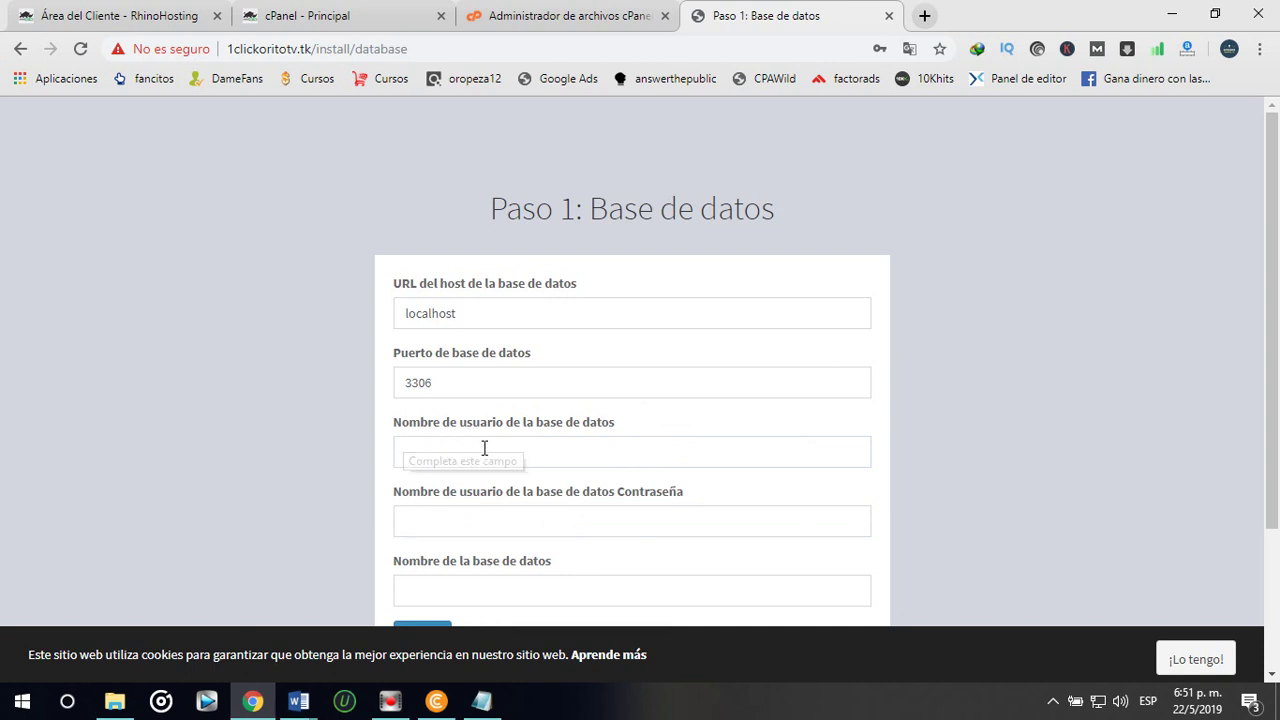
Dismiss the saved-password suggestions on the password field and return to the cPanel file manager tab
{"action": "scroll", "coordinate": [527, 492], "scroll_direction": "down", "scroll_amount": 1}
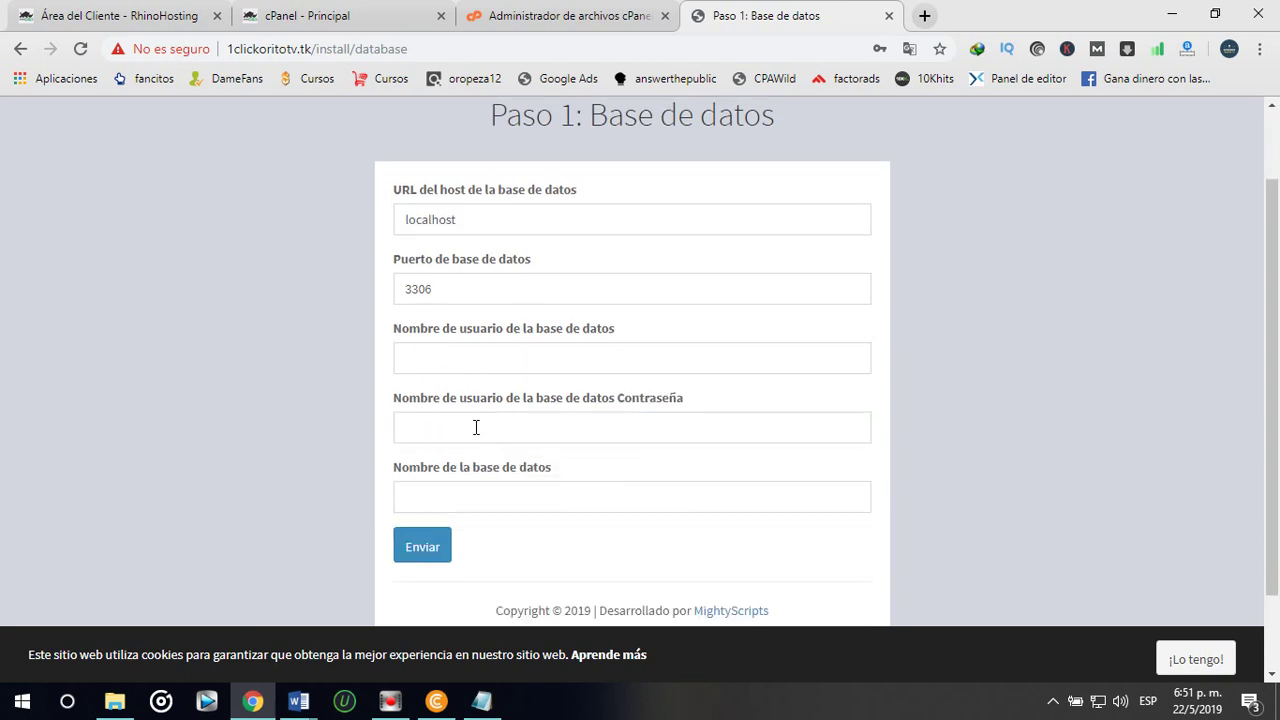
{"action": "left_click", "coordinate": [434, 499]}
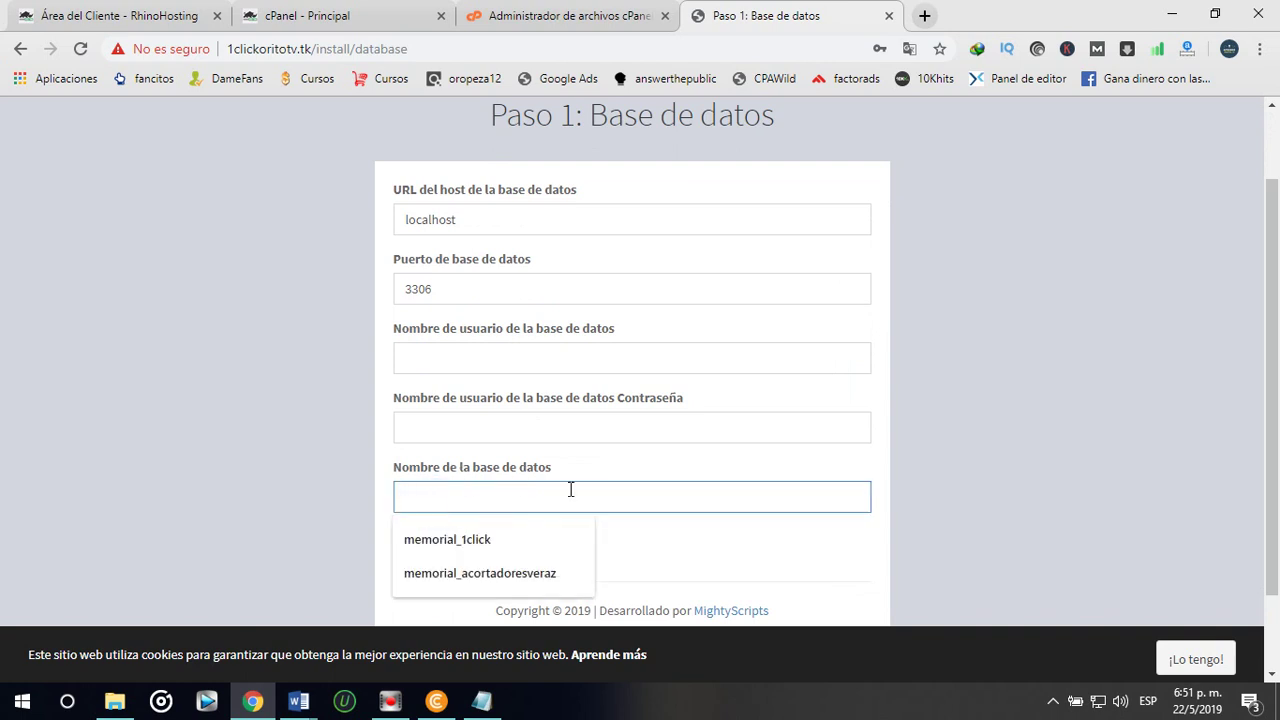
{"action": "left_click", "coordinate": [628, 437]}
{"action": "left_click", "coordinate": [994, 372]}
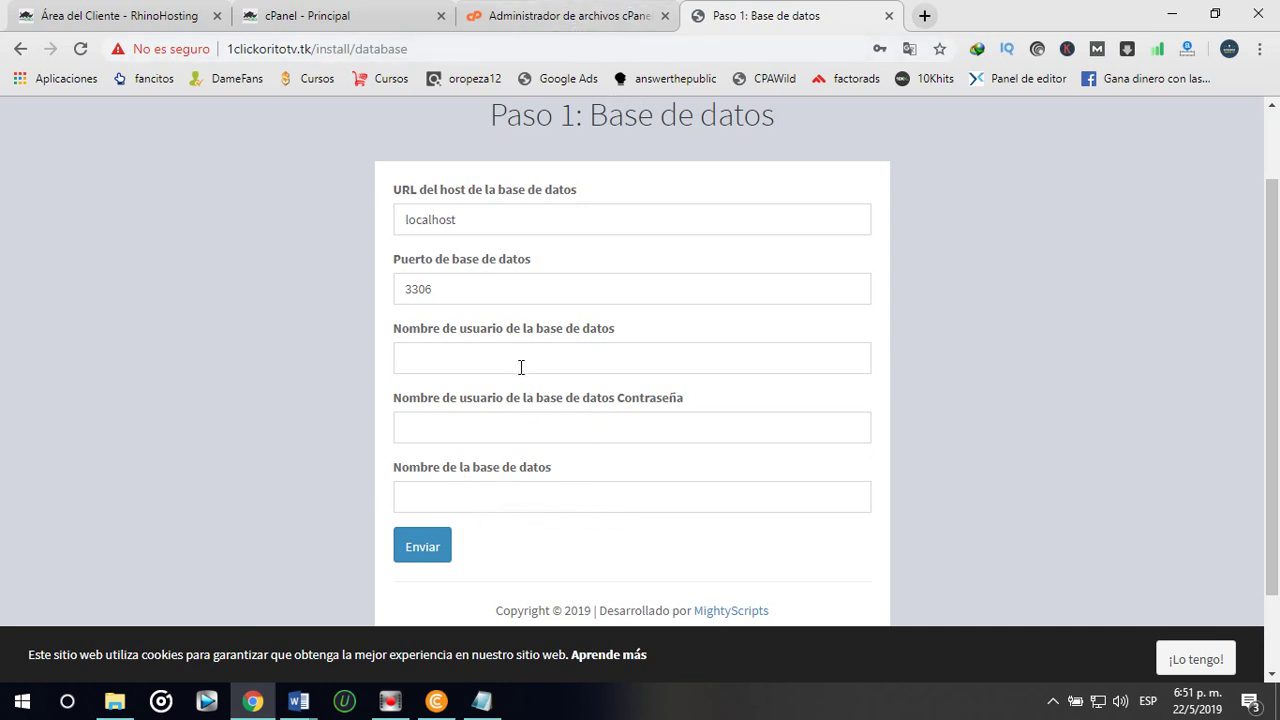
{"action": "left_click", "coordinate": [552, 15]}
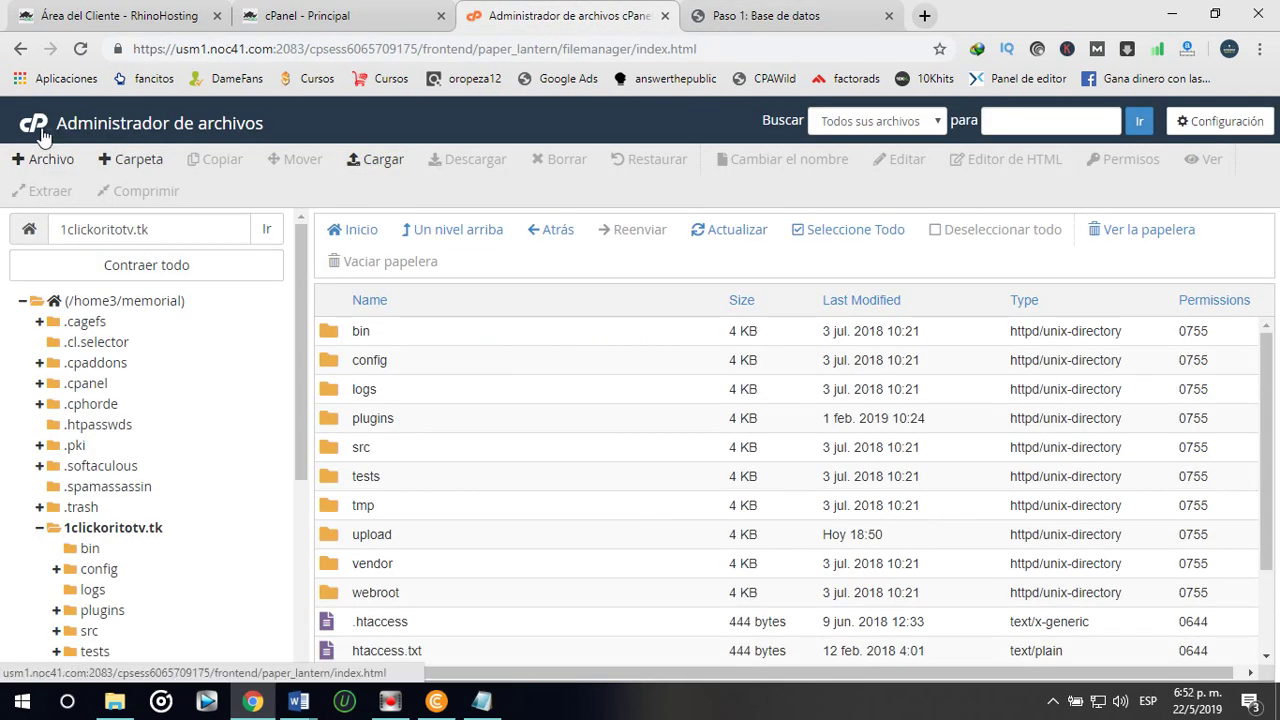
Go to the cPanel home page and open 'Bases de datos MySQL®' under Bases de datos
{"action": "left_click", "coordinate": [31, 131]}
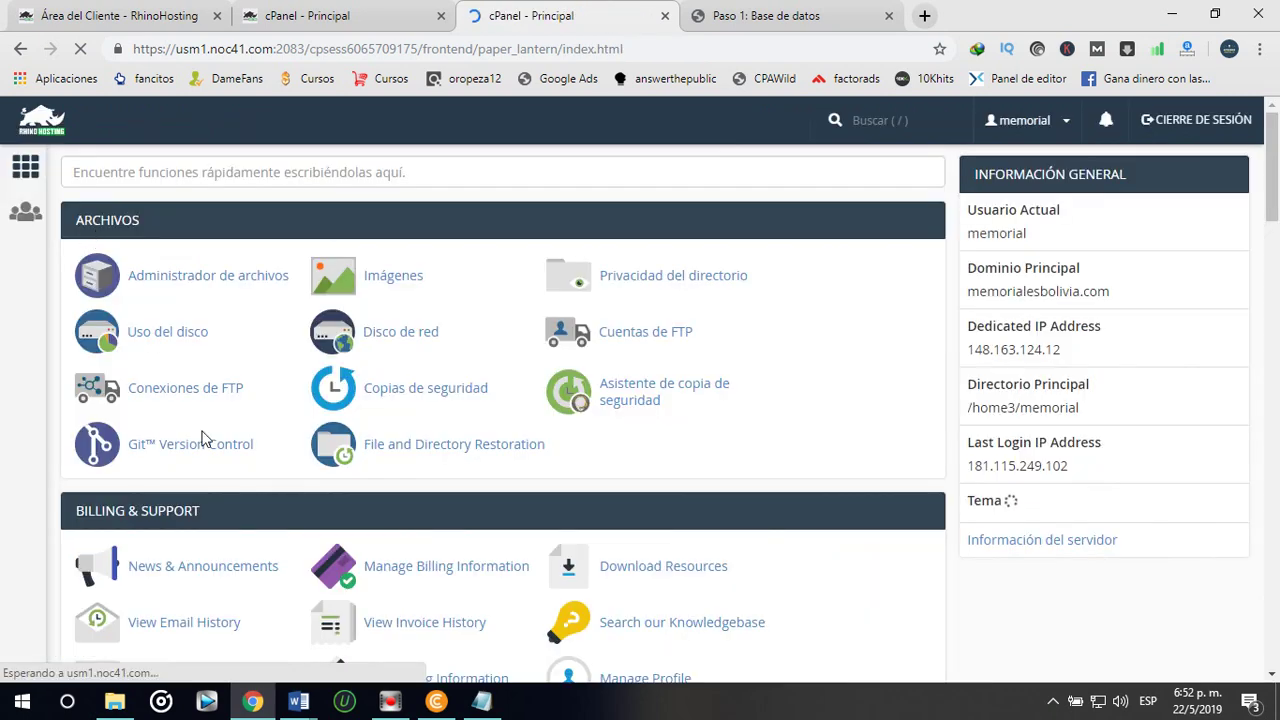
{"action": "scroll", "coordinate": [200, 443], "scroll_direction": "down", "scroll_amount": 1}
{"action": "scroll", "coordinate": [402, 362], "scroll_direction": "down", "scroll_amount": 3}
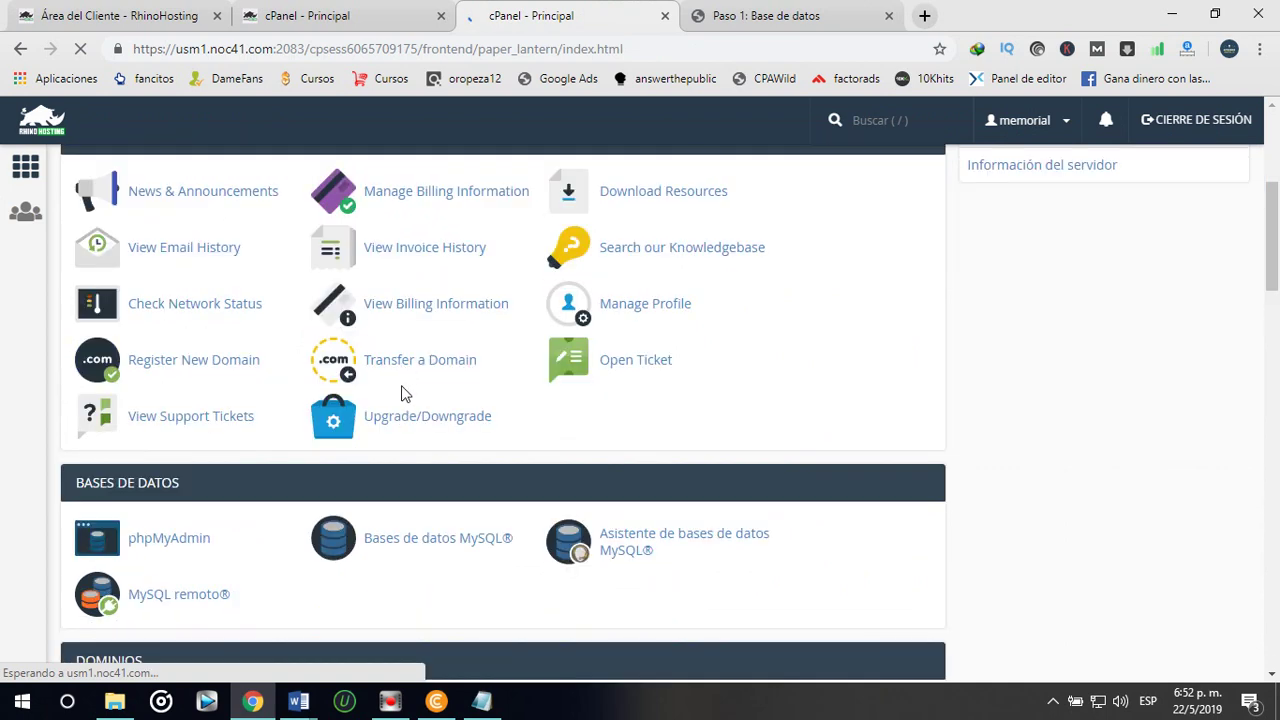
{"action": "scroll", "coordinate": [400, 394], "scroll_direction": "down", "scroll_amount": 2}
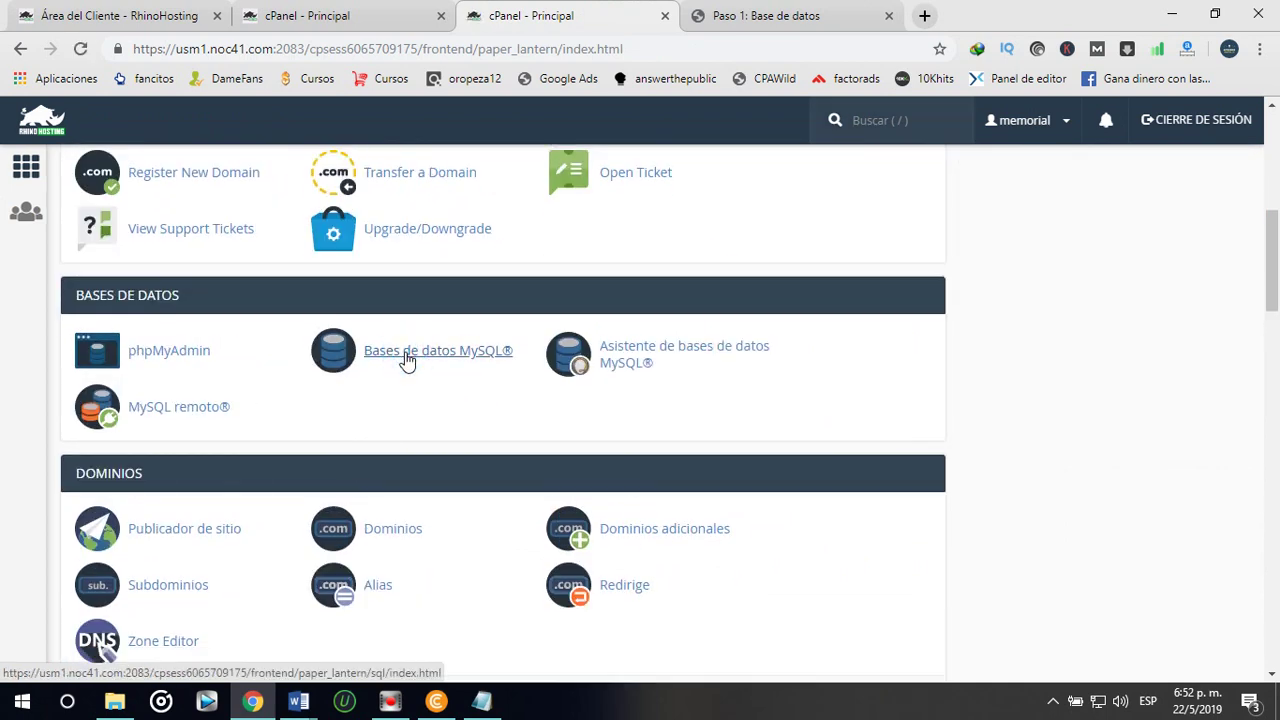
{"action": "left_click", "coordinate": [408, 352]}
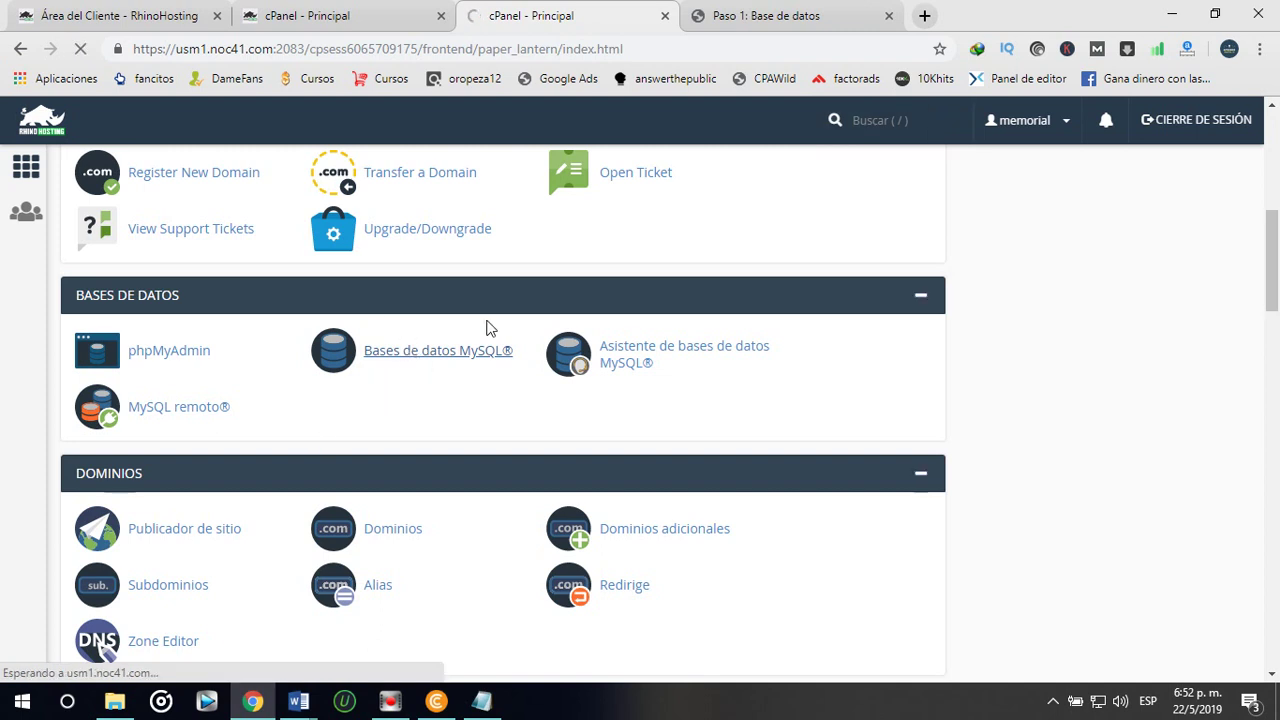
{"action": "left_click", "coordinate": [413, 350]}
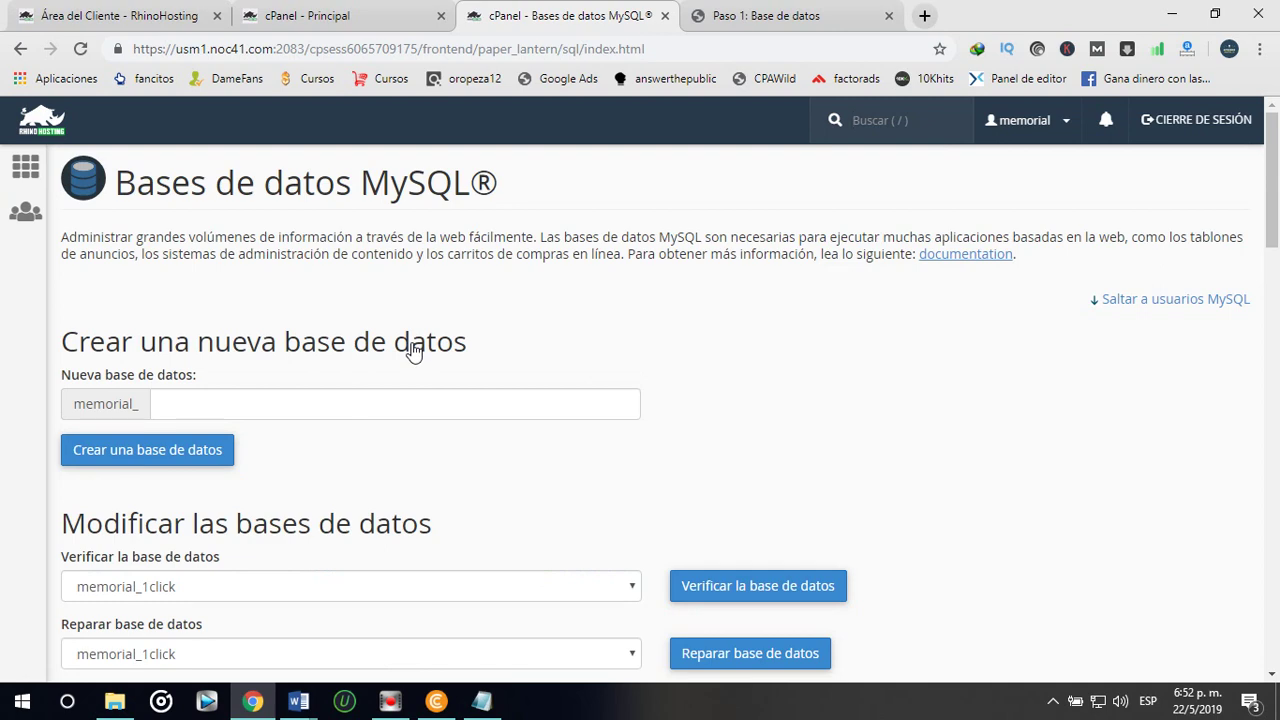
Scroll to 'Bases de datos actuales' and select the memorial_1click database name
{"action": "scroll", "coordinate": [340, 415], "scroll_direction": "down", "scroll_amount": 5}
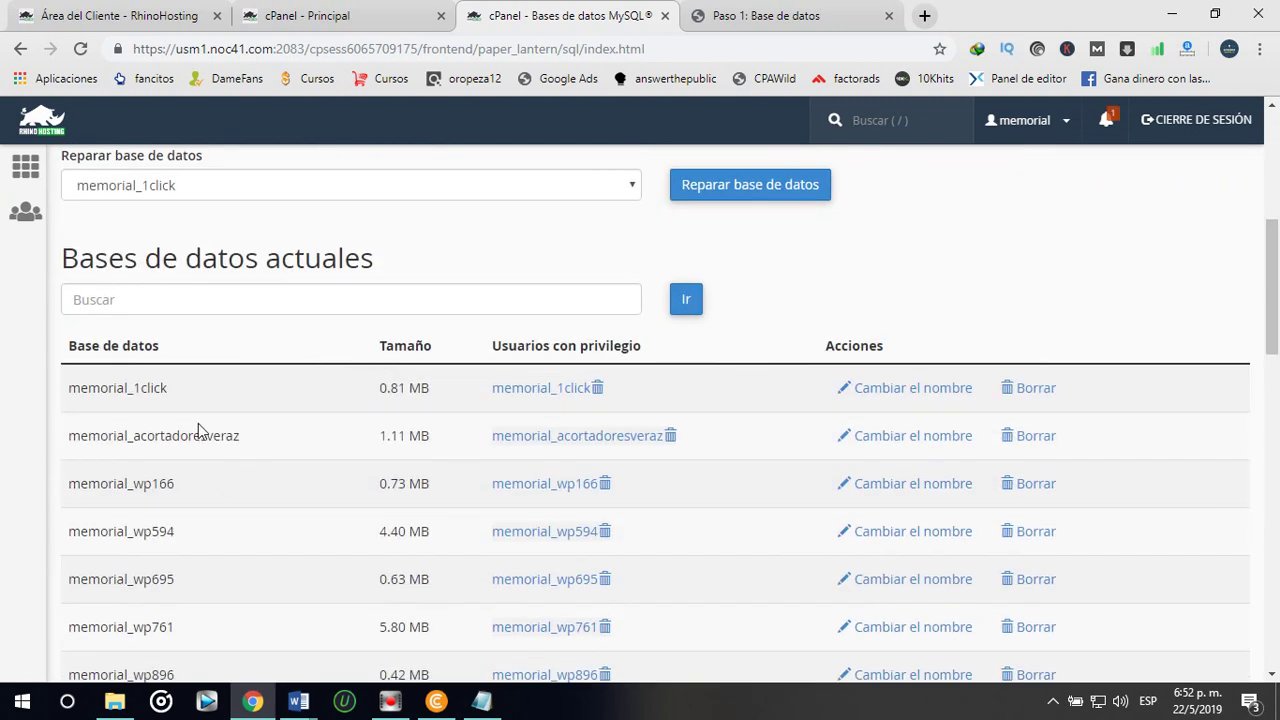
{"action": "scroll", "coordinate": [236, 480], "scroll_direction": "down", "scroll_amount": 1}
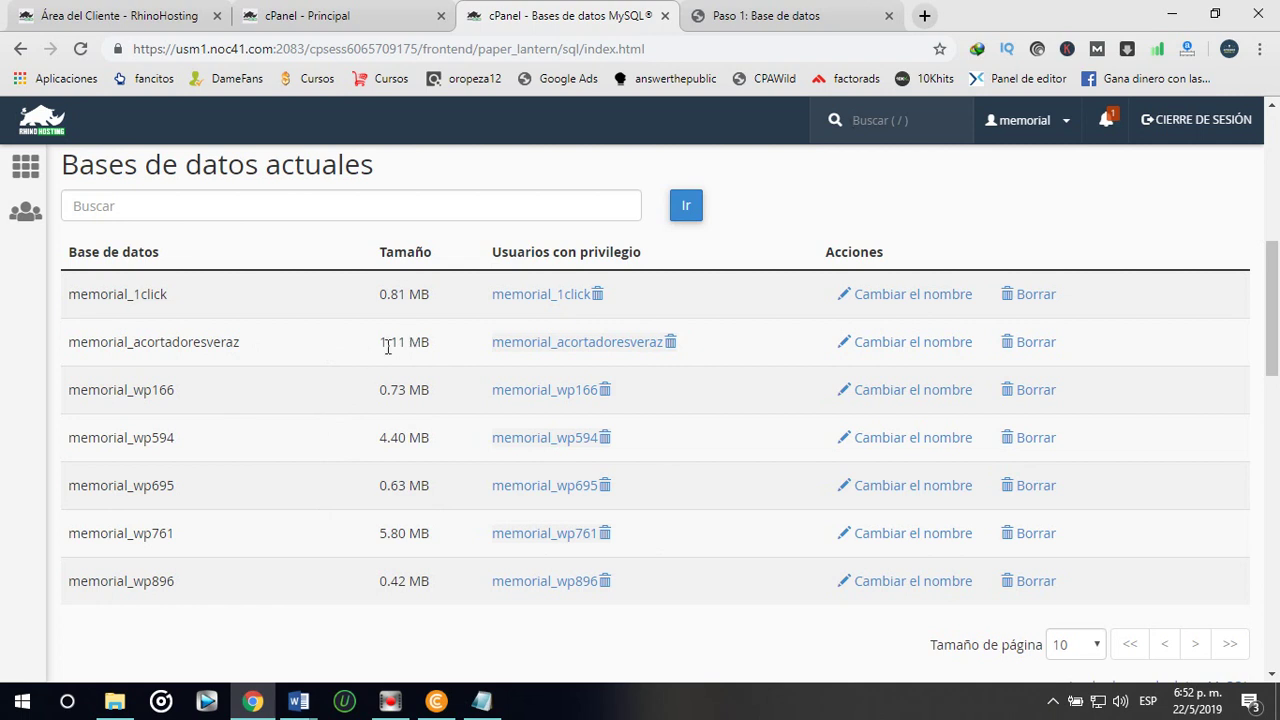
{"action": "left_click_drag", "start_coordinate": [194, 618], "coordinate": [900, 177]}
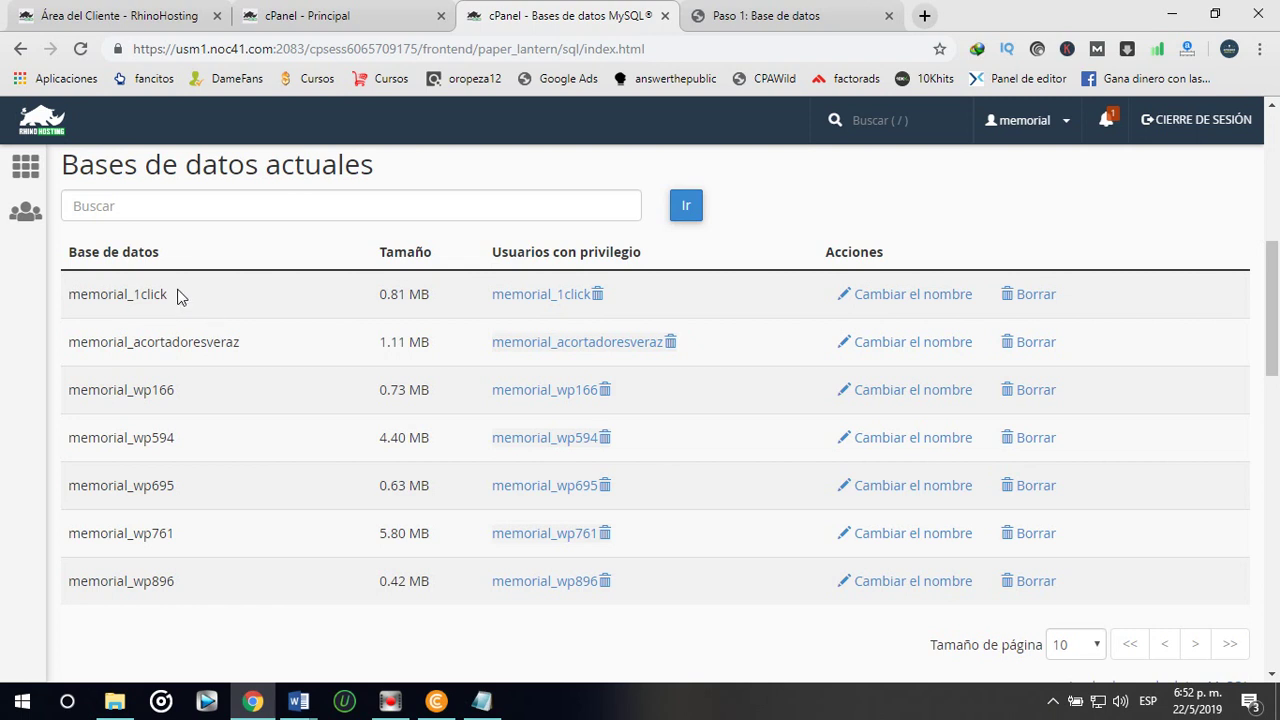
{"action": "left_click_drag", "start_coordinate": [172, 297], "coordinate": [93, 313]}
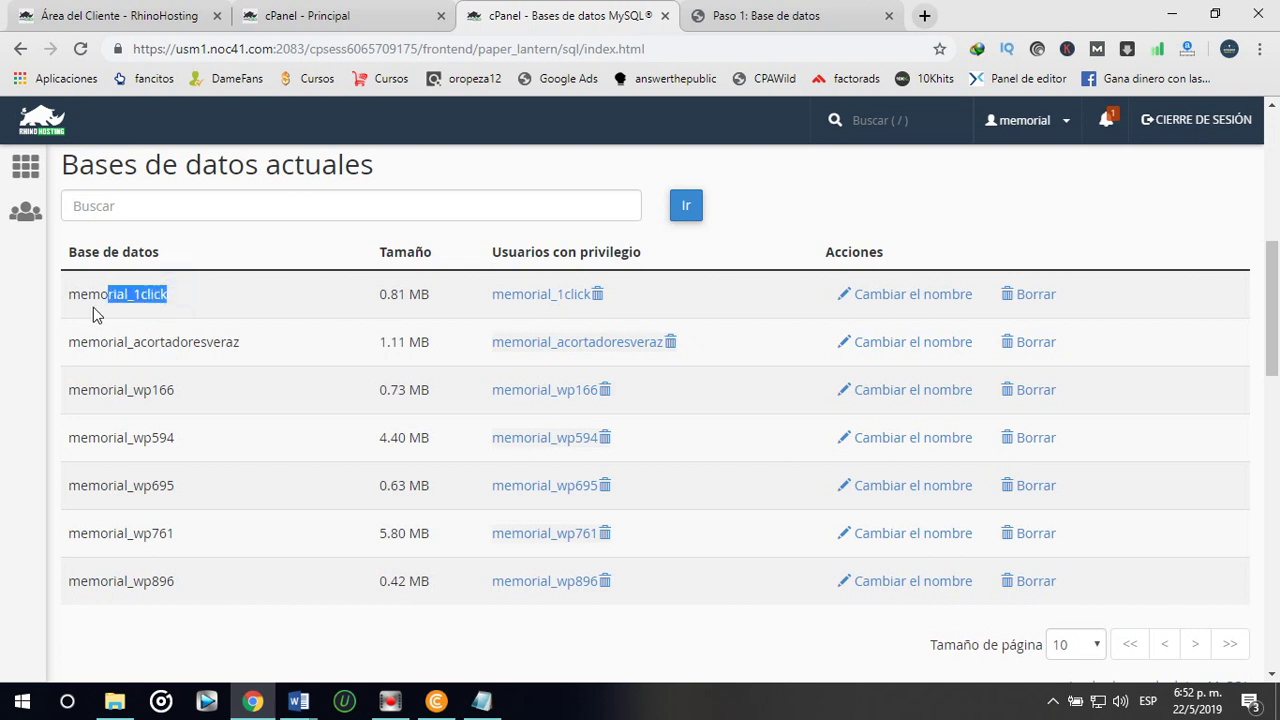
{"action": "left_click", "coordinate": [150, 290]}
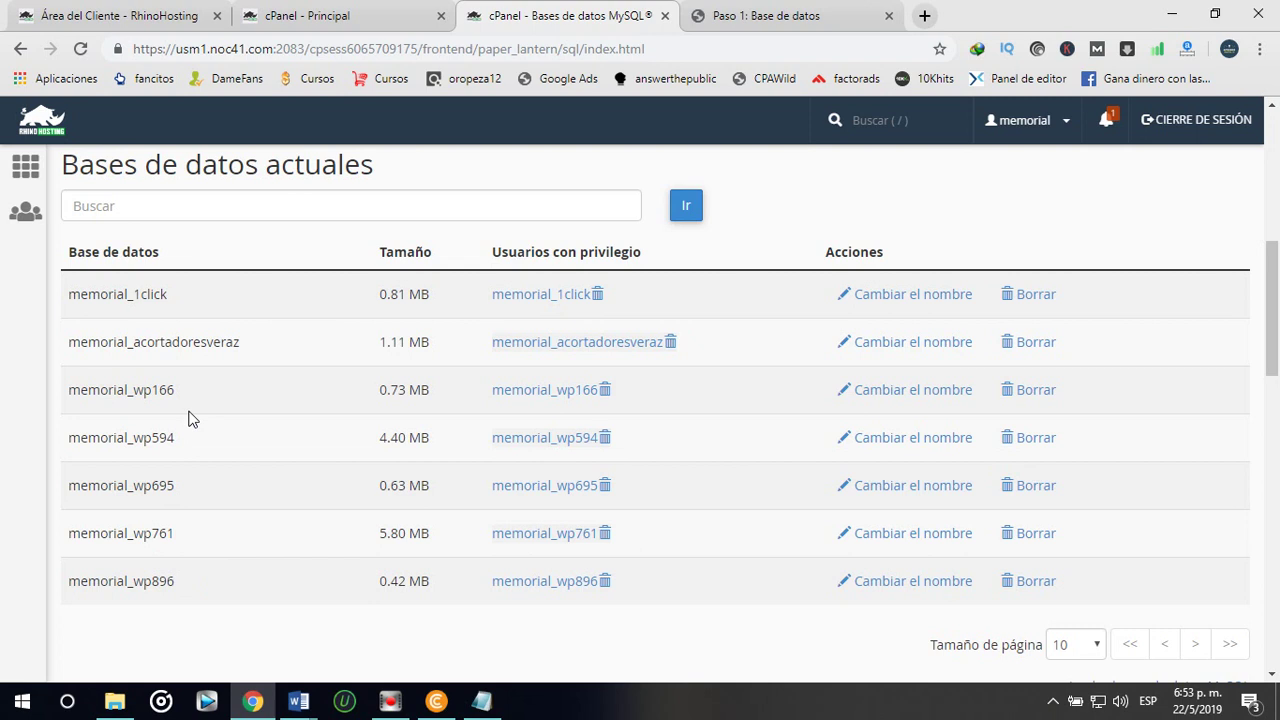
Select the memorial_wp166 database name
{"action": "key", "text": "alt+Tab"}
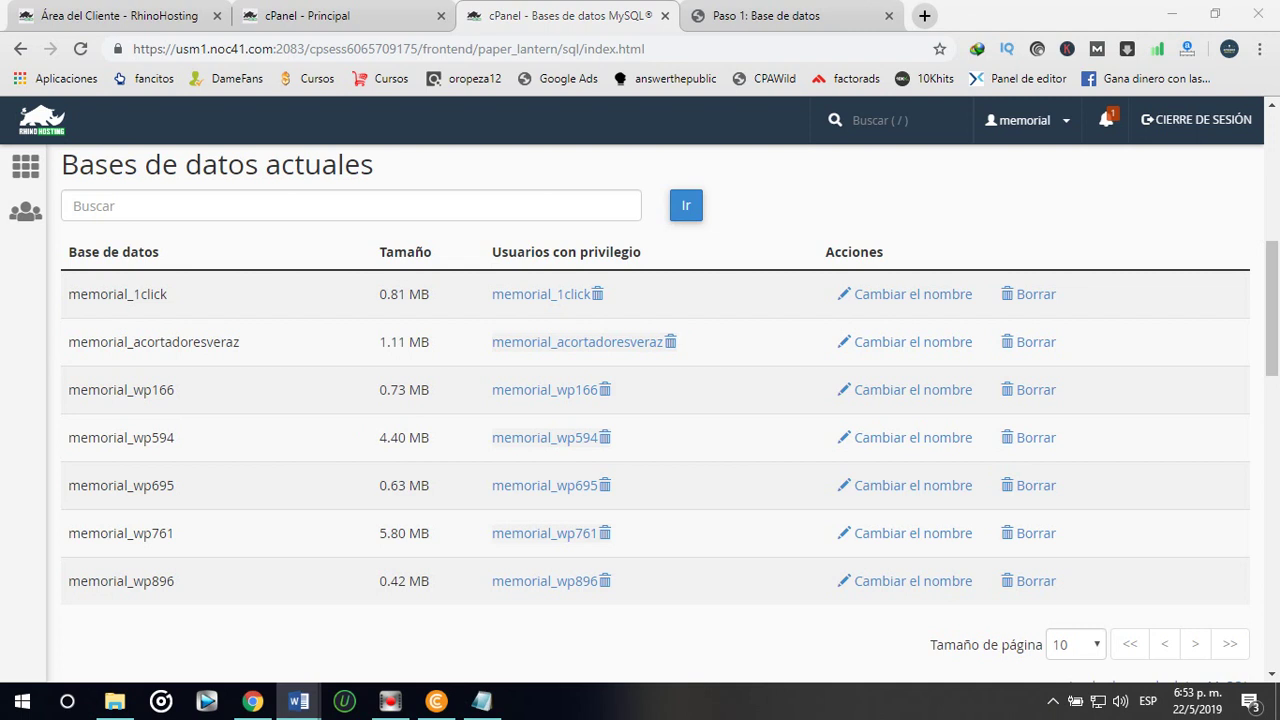
{"action": "left_click", "coordinate": [189, 394]}
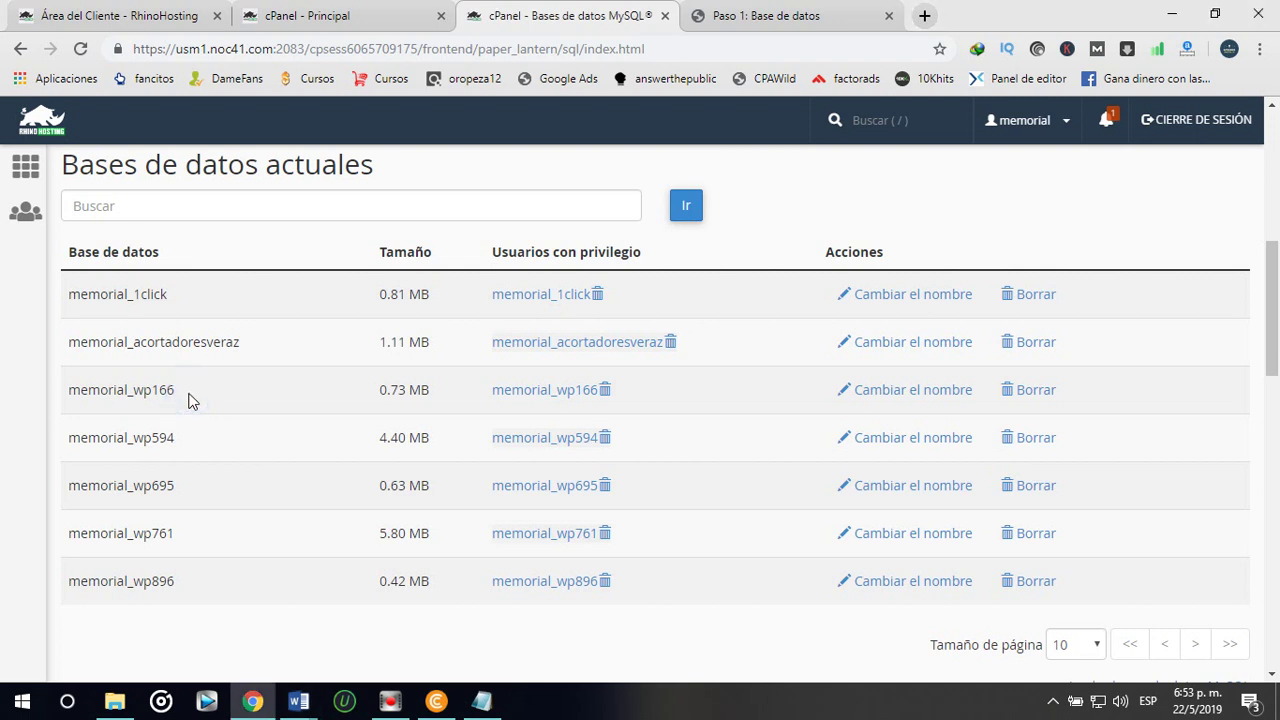
{"action": "left_click_drag", "start_coordinate": [189, 393], "coordinate": [73, 392]}
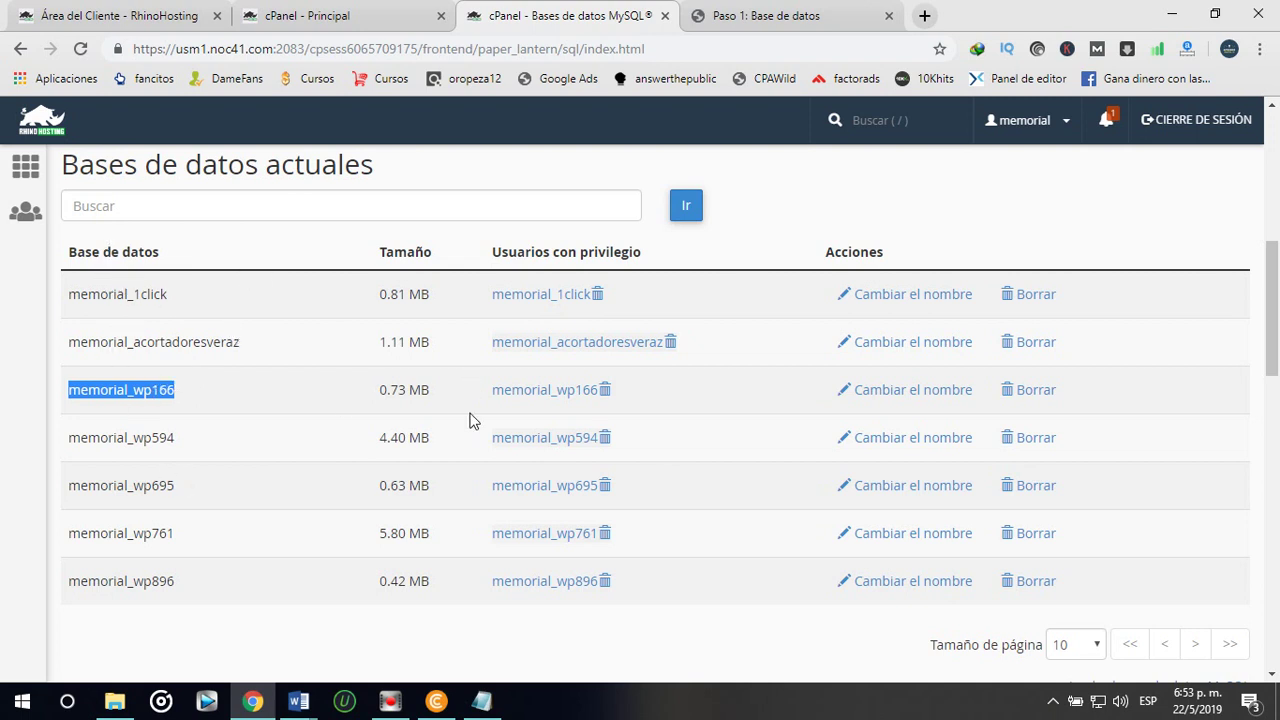
Paste memorial_wp166 into the installer's database username field
{"action": "left_click", "coordinate": [815, 28]}
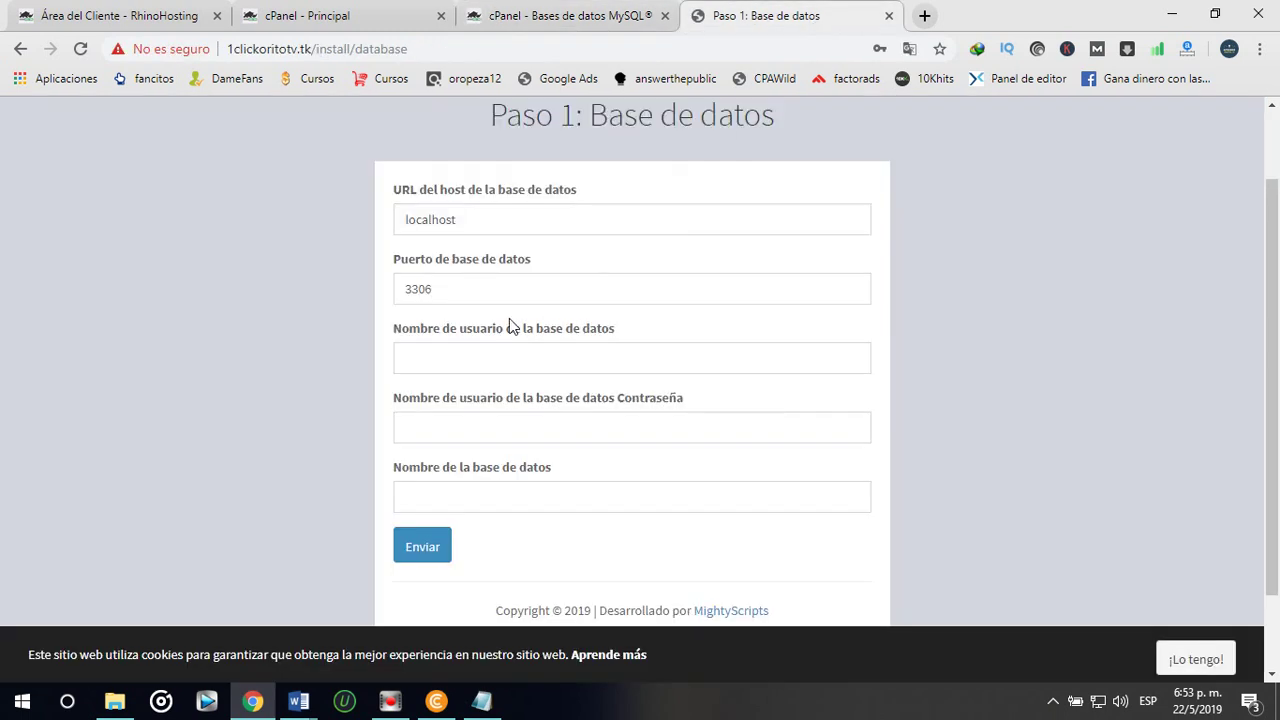
{"action": "left_click", "coordinate": [460, 347]}
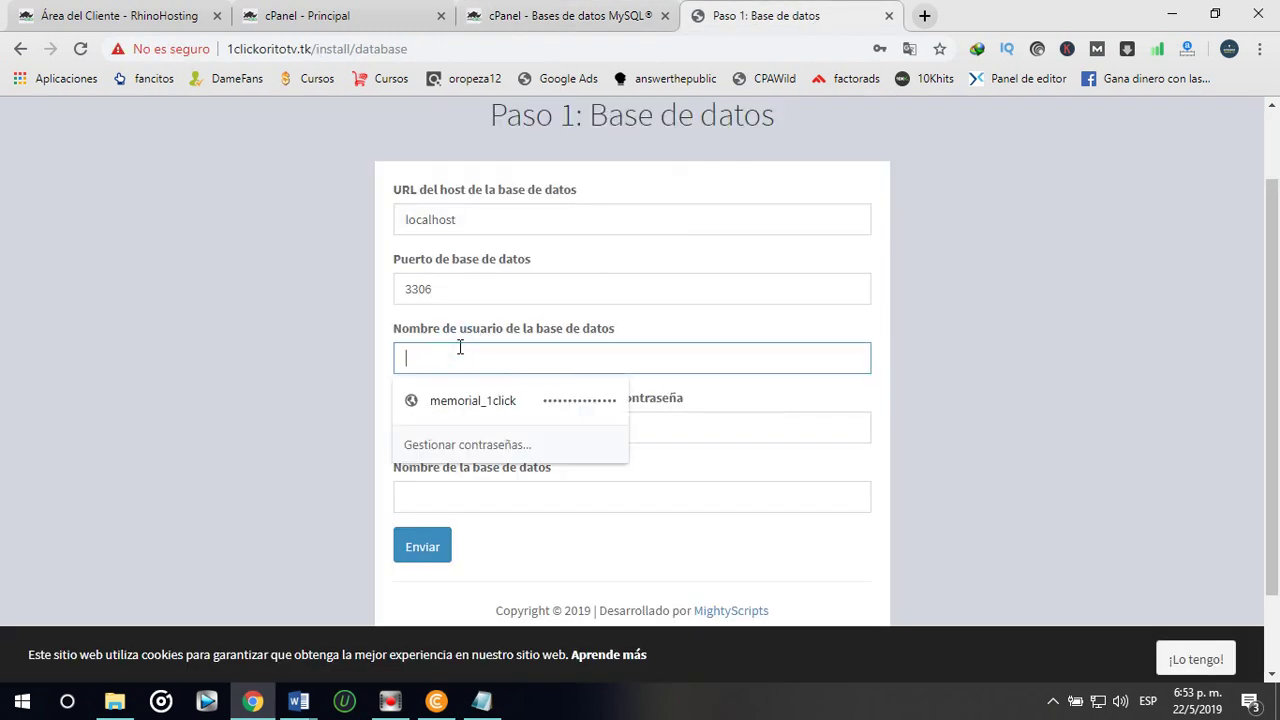
{"action": "key", "text": "ctrl+v"}
{"action": "left_click", "coordinate": [460, 423]}
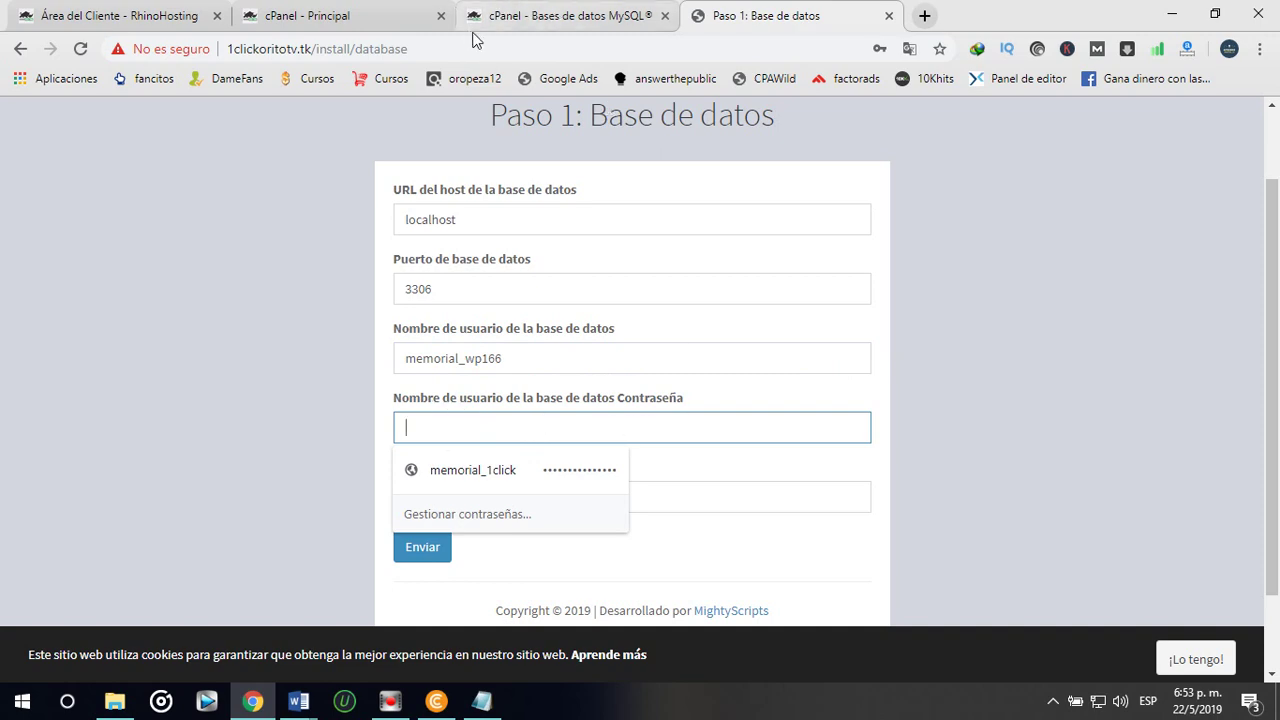
Back in cPanel, scroll to Usuarios actuales and select the memorial_wp166 user name
{"action": "left_click", "coordinate": [560, 15]}
{"action": "scroll", "coordinate": [406, 390], "scroll_direction": "down", "scroll_amount": 3}
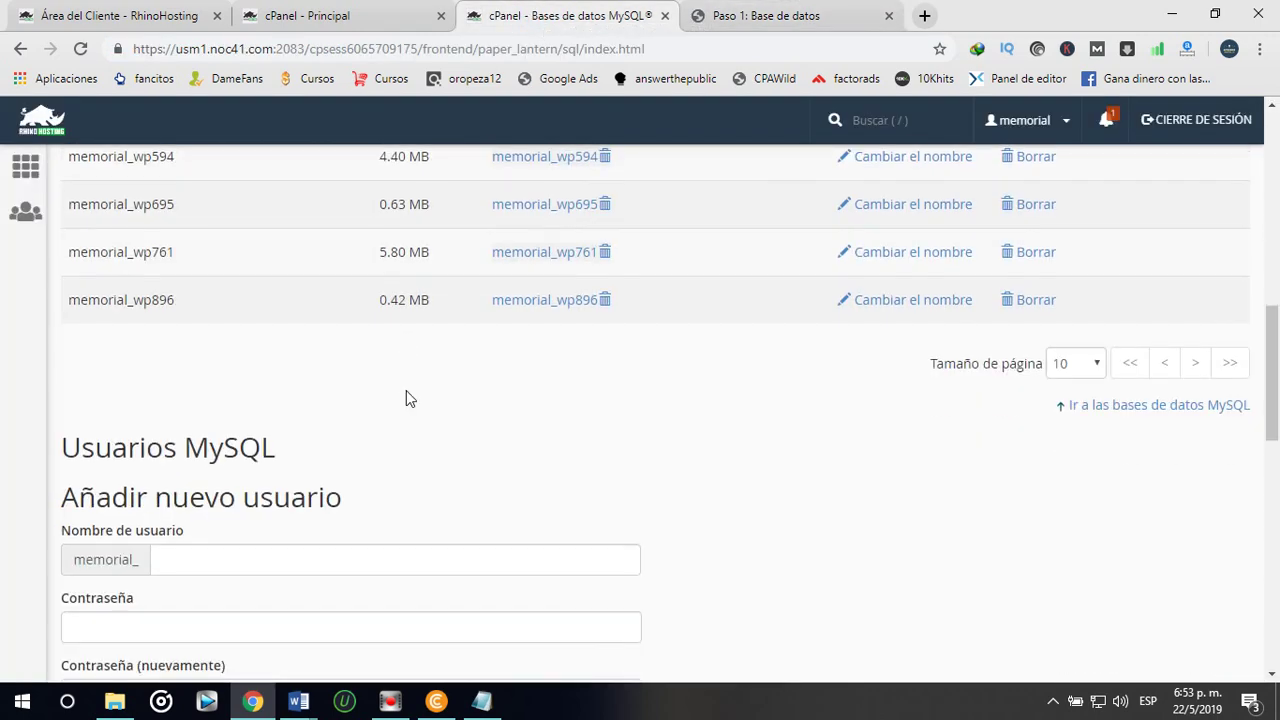
{"action": "scroll", "coordinate": [406, 398], "scroll_direction": "down", "scroll_amount": 6}
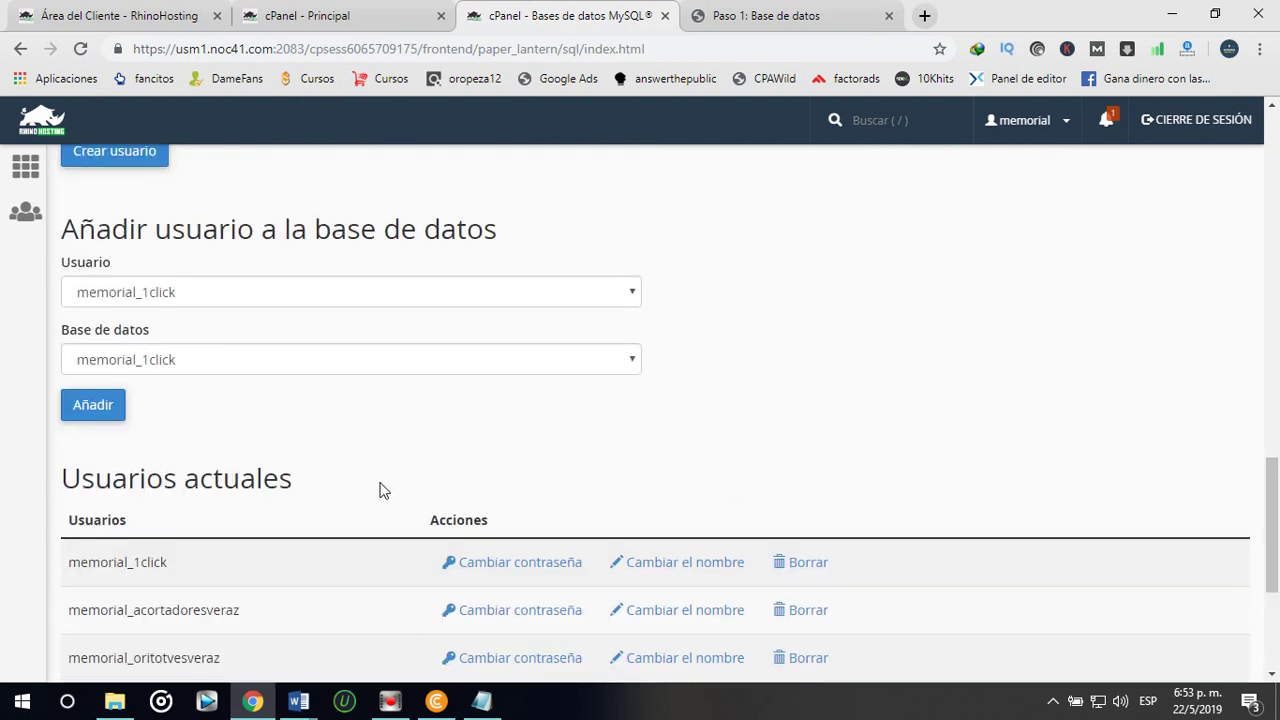
{"action": "scroll", "coordinate": [380, 488], "scroll_direction": "down", "scroll_amount": 3}
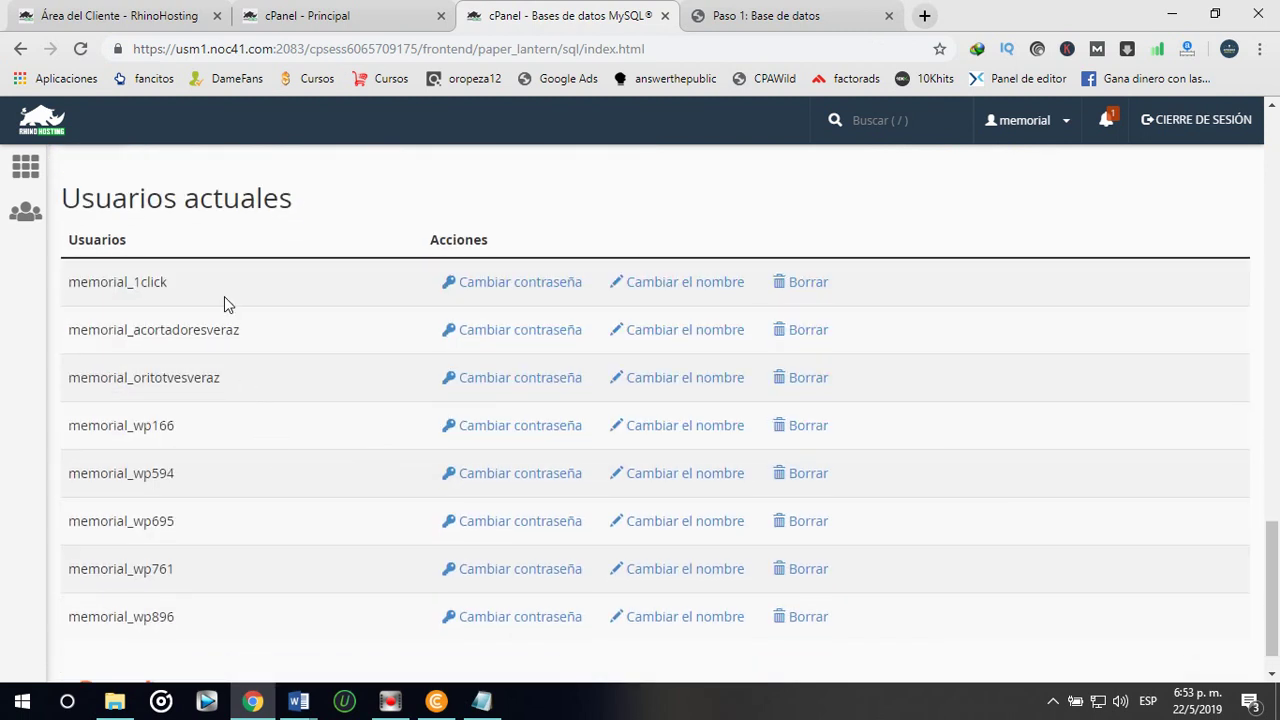
{"action": "left_click_drag", "start_coordinate": [176, 426], "coordinate": [88, 428]}
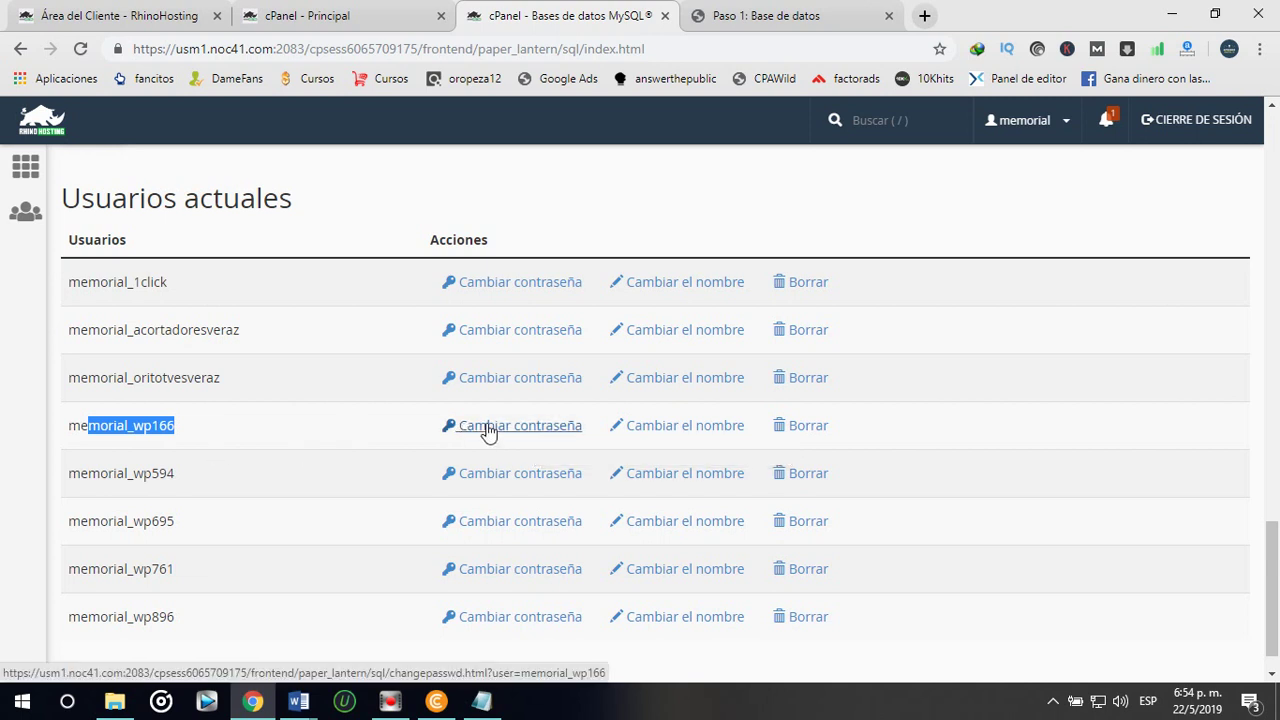
Open the Cambiar contraseña page for the MySQL user memorial_wp166
{"action": "left_click", "coordinate": [487, 430]}
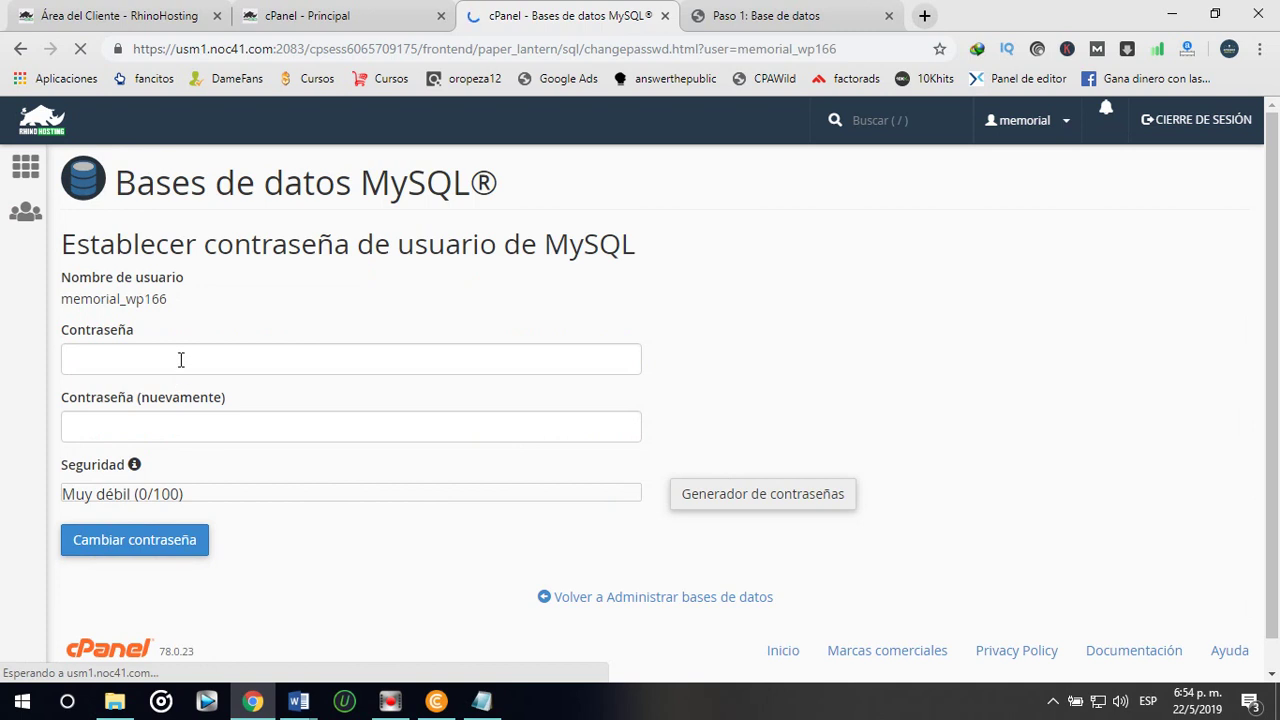
{"action": "left_click", "coordinate": [187, 355]}
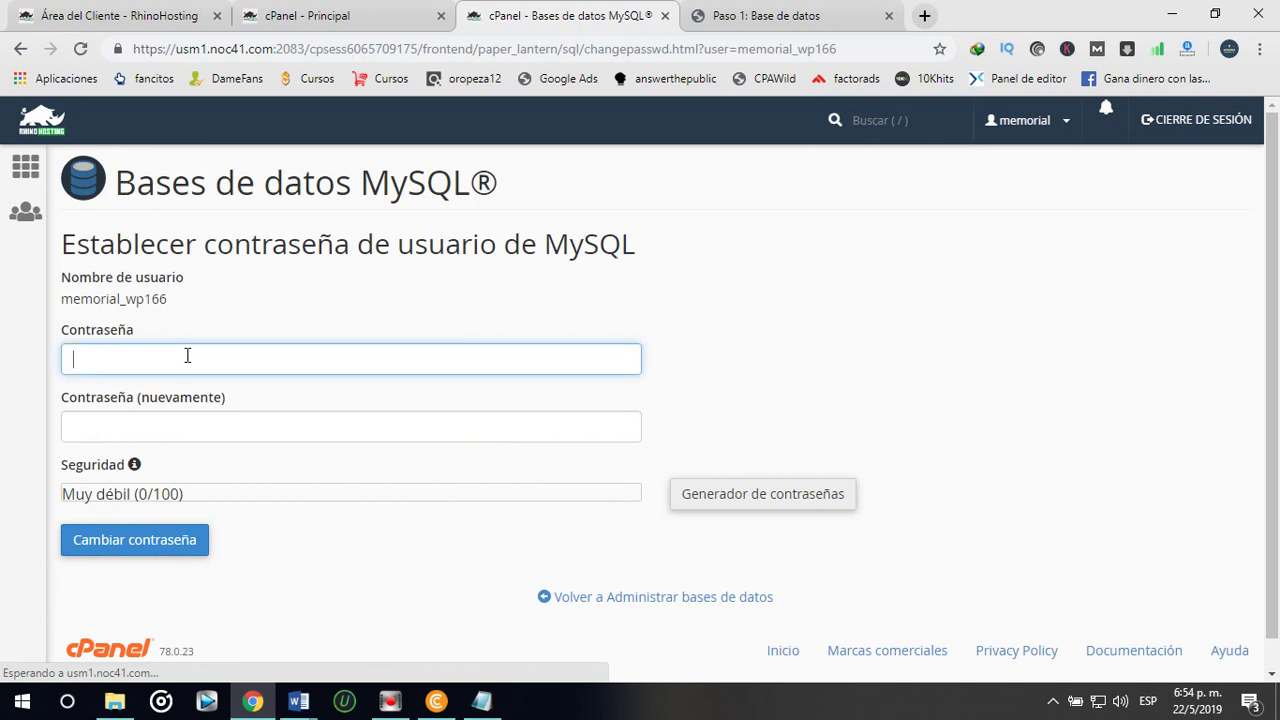
{"action": "left_click", "coordinate": [232, 431]}
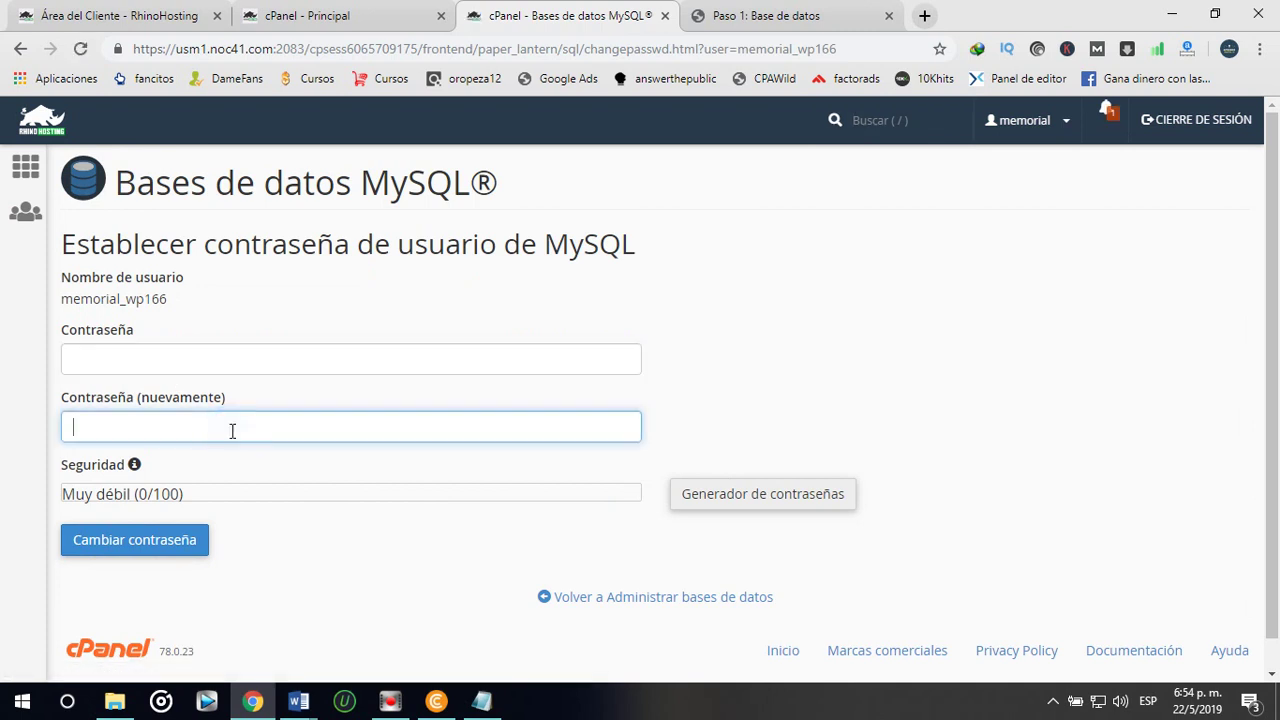
{"action": "left_click", "coordinate": [750, 15]}
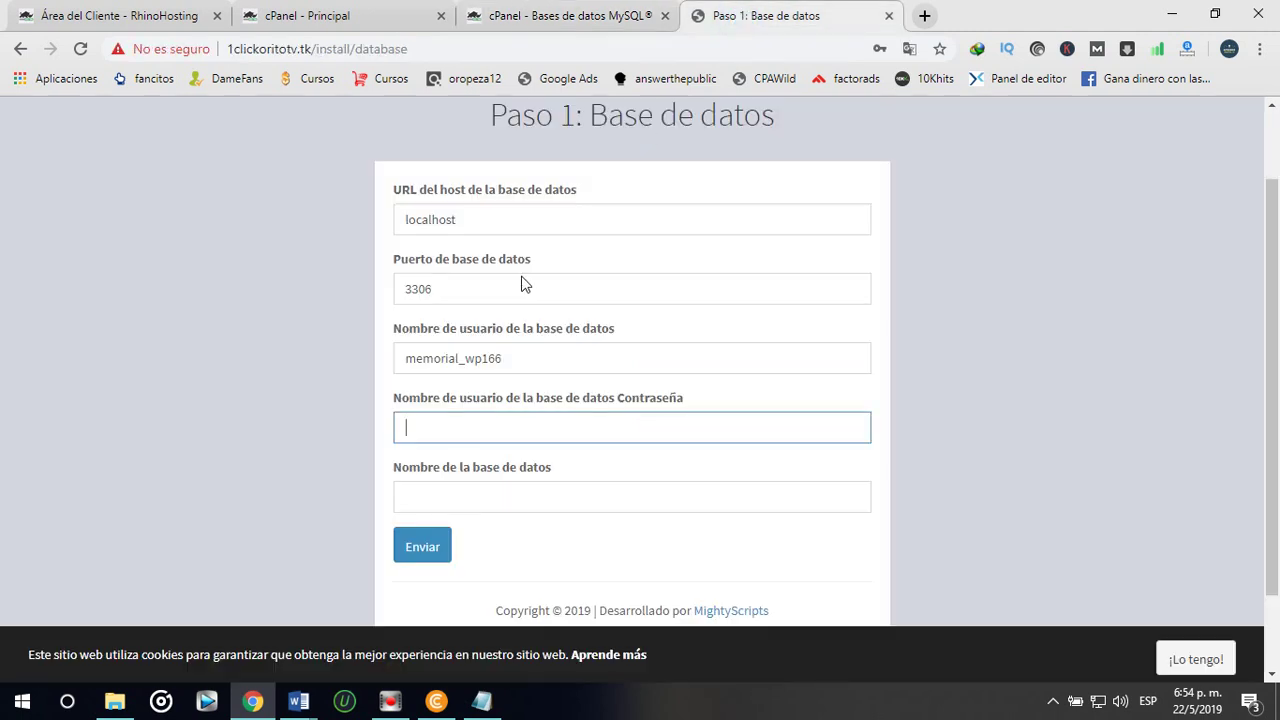
{"action": "left_click", "coordinate": [524, 358]}
{"action": "left_click_drag", "start_coordinate": [524, 358], "coordinate": [404, 360]}
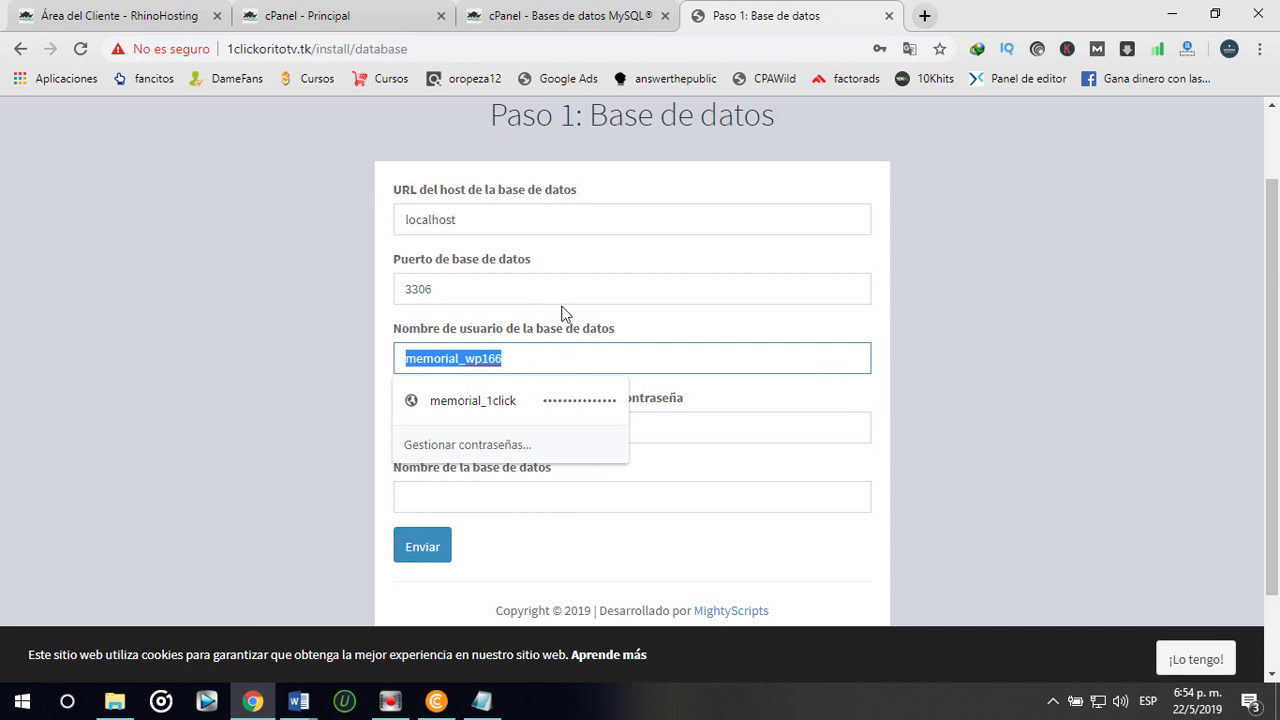
{"action": "left_click", "coordinate": [552, 15]}
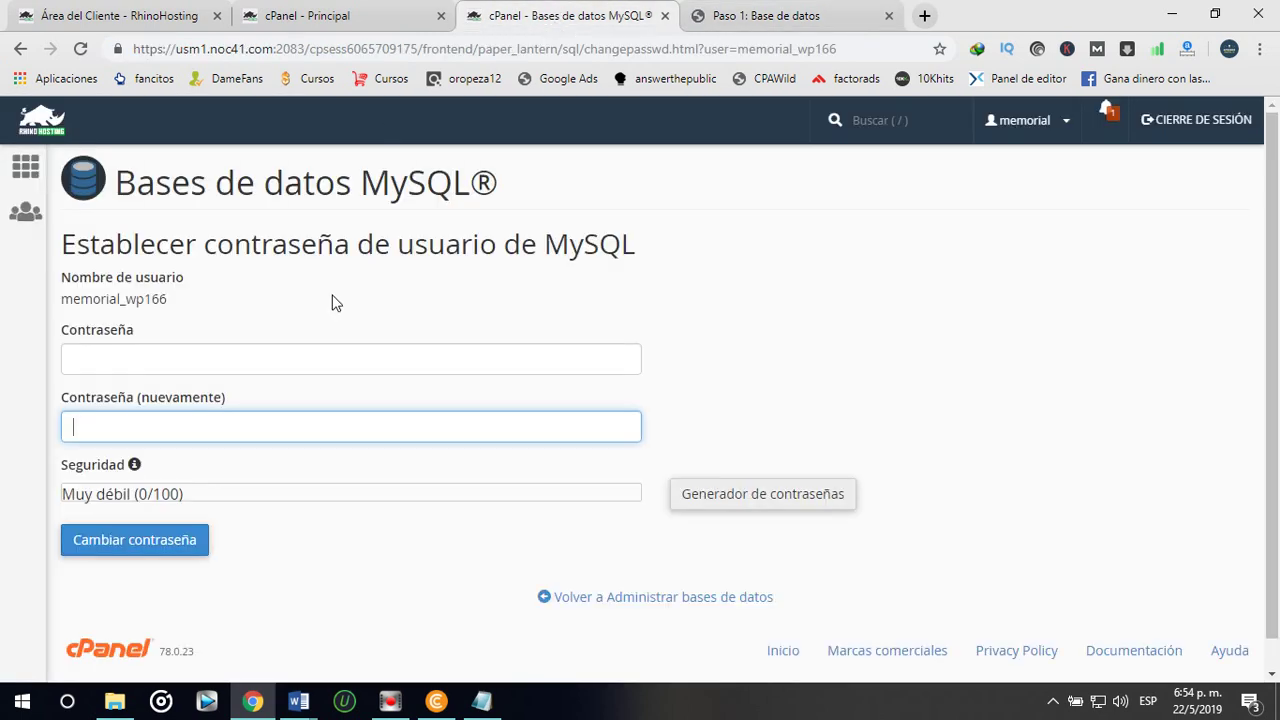
Paste the new strong password into both fields, apply it, and accept the confirmation
{"action": "left_click", "coordinate": [330, 357]}
{"action": "left_click", "coordinate": [345, 390]}
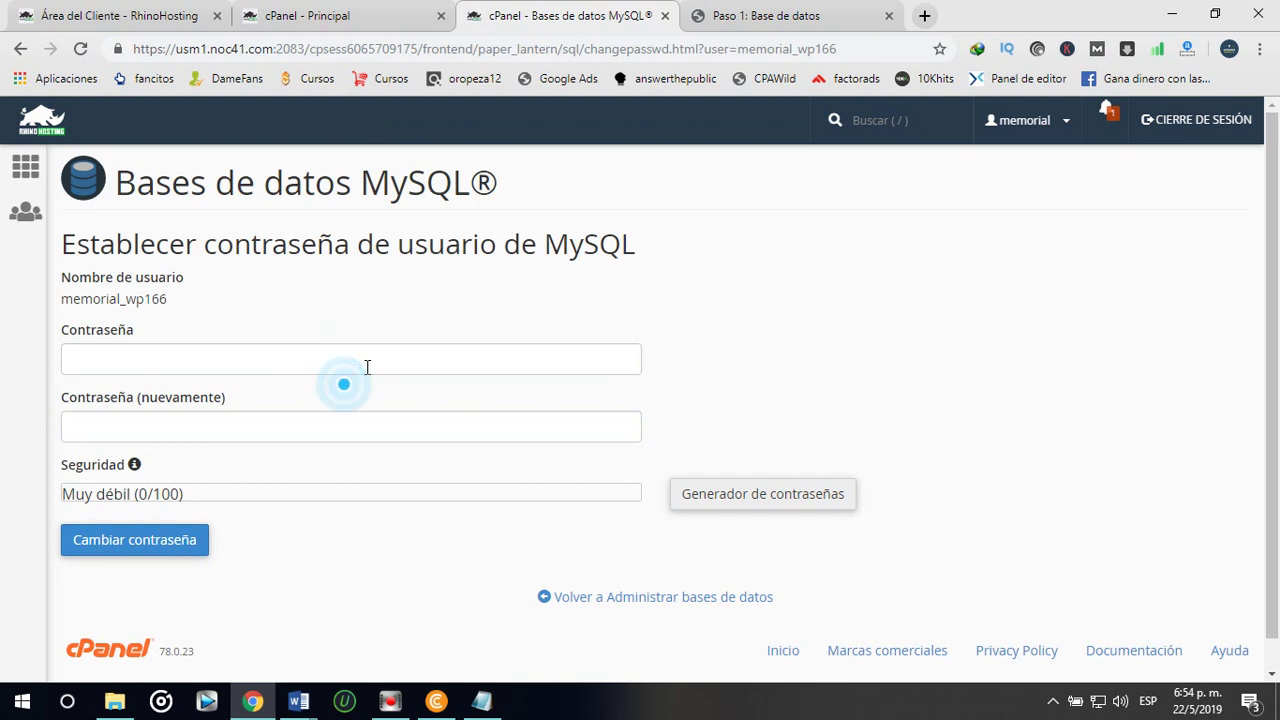
{"action": "left_click", "coordinate": [366, 362]}
{"action": "key", "text": "ctrl+v"}
{"action": "left_click", "coordinate": [357, 422]}
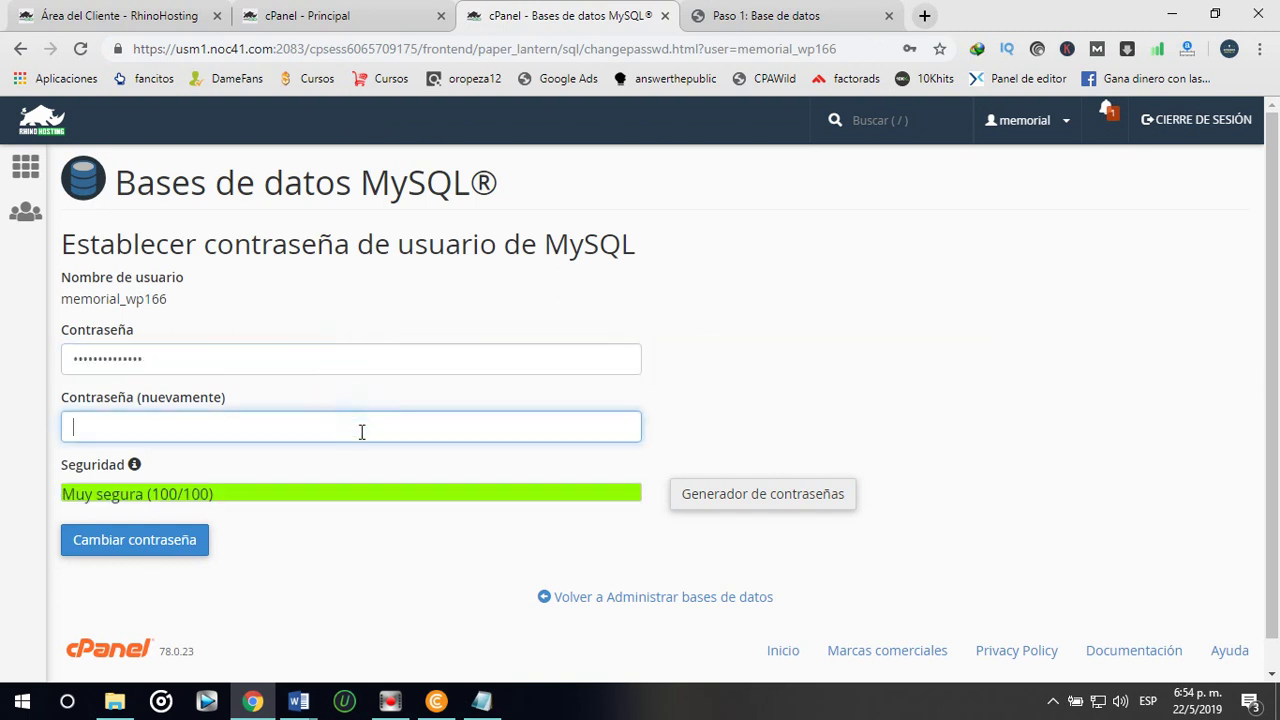
{"action": "key", "text": "ctrl+v"}
{"action": "left_click", "coordinate": [100, 543]}
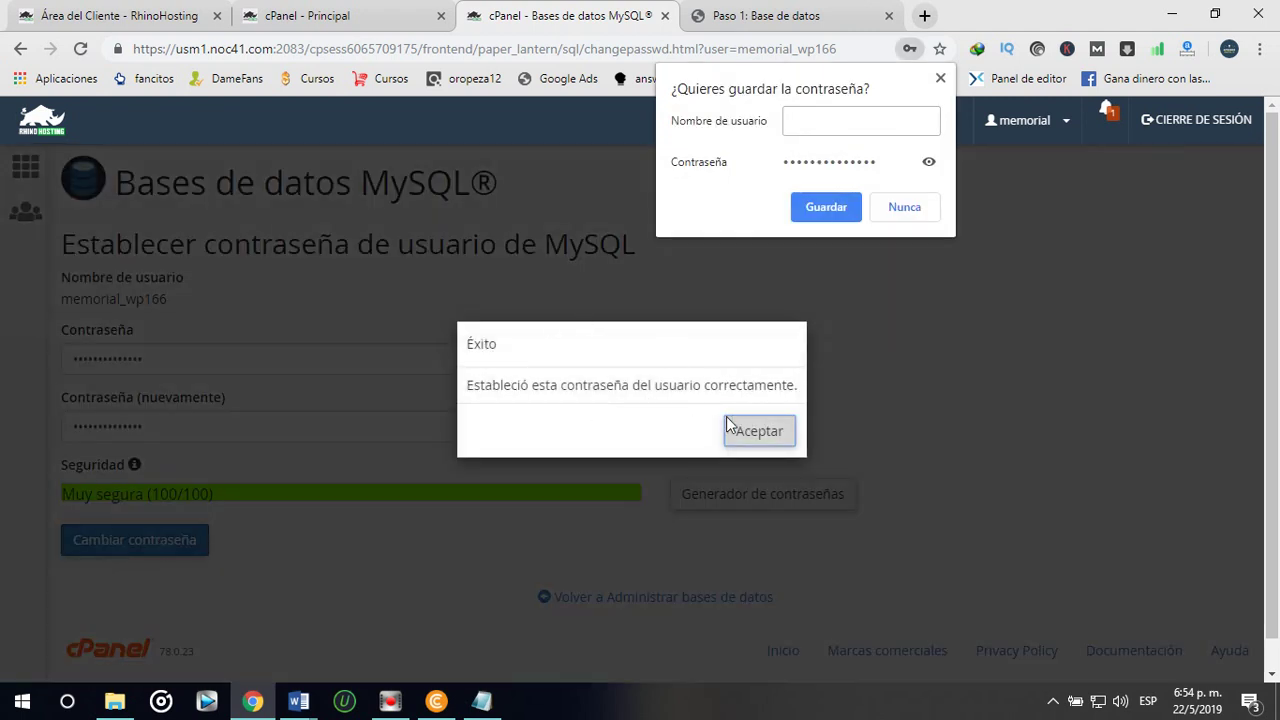
{"action": "left_click", "coordinate": [757, 438]}
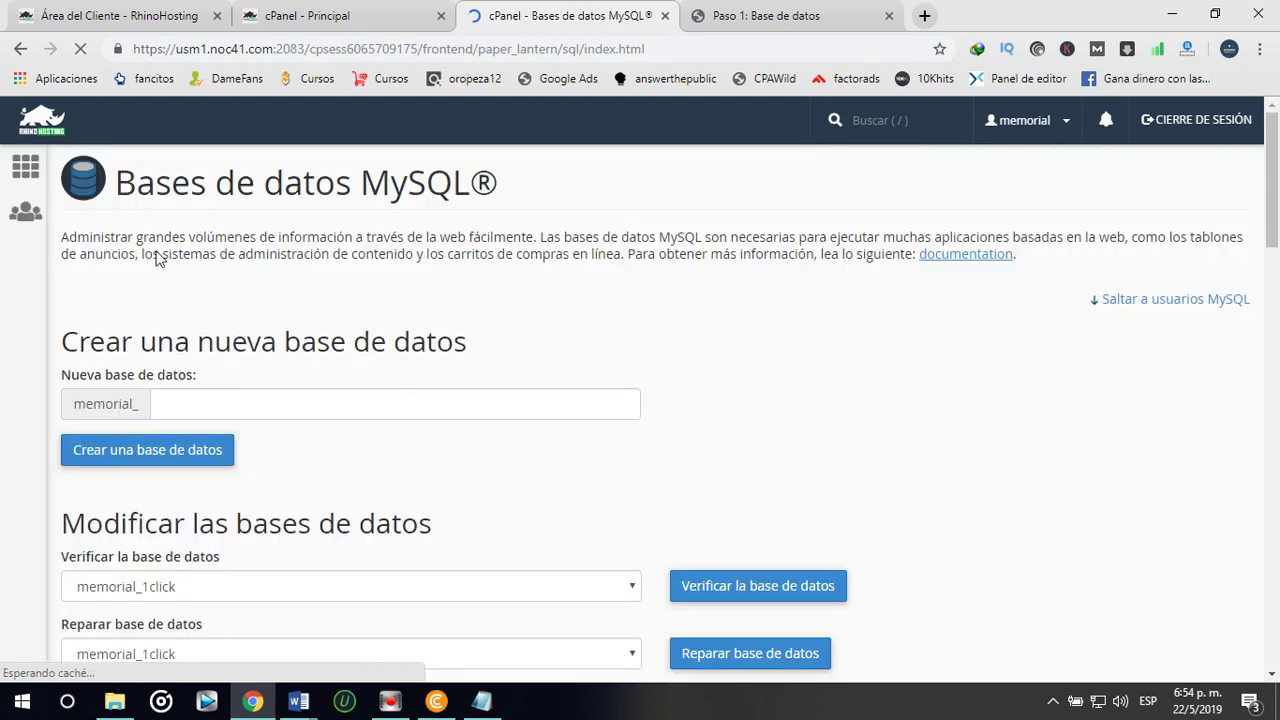
Paste the database user's password into the installer's password field
{"action": "scroll", "coordinate": [280, 450], "scroll_direction": "down", "scroll_amount": 2}
{"action": "scroll", "coordinate": [267, 455], "scroll_direction": "down", "scroll_amount": 10}
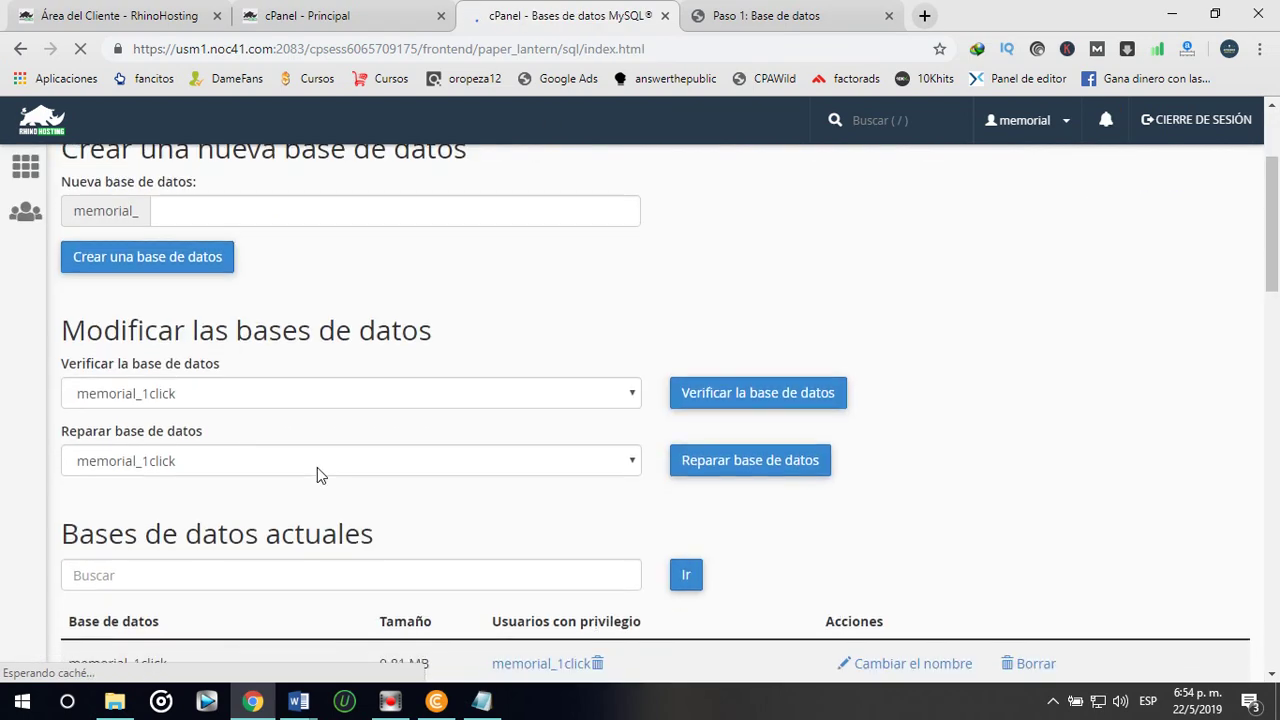
{"action": "scroll", "coordinate": [244, 487], "scroll_direction": "down", "scroll_amount": 3}
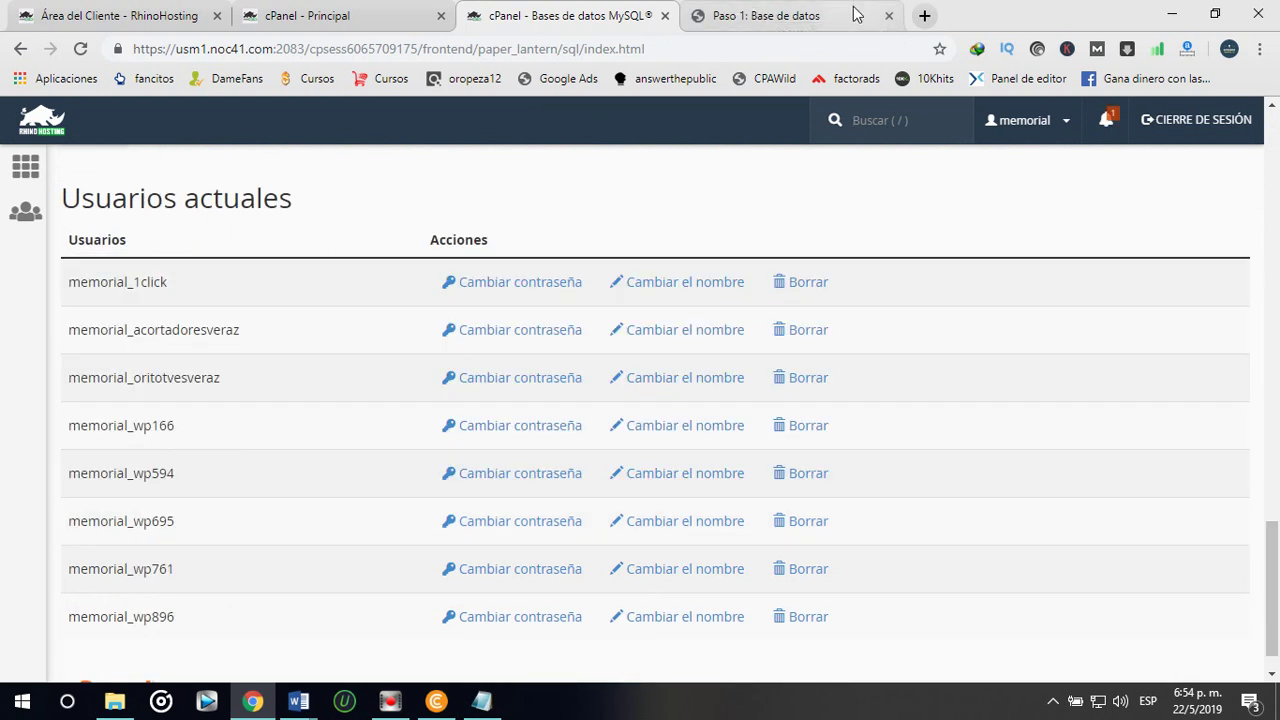
{"action": "left_click", "coordinate": [770, 16]}
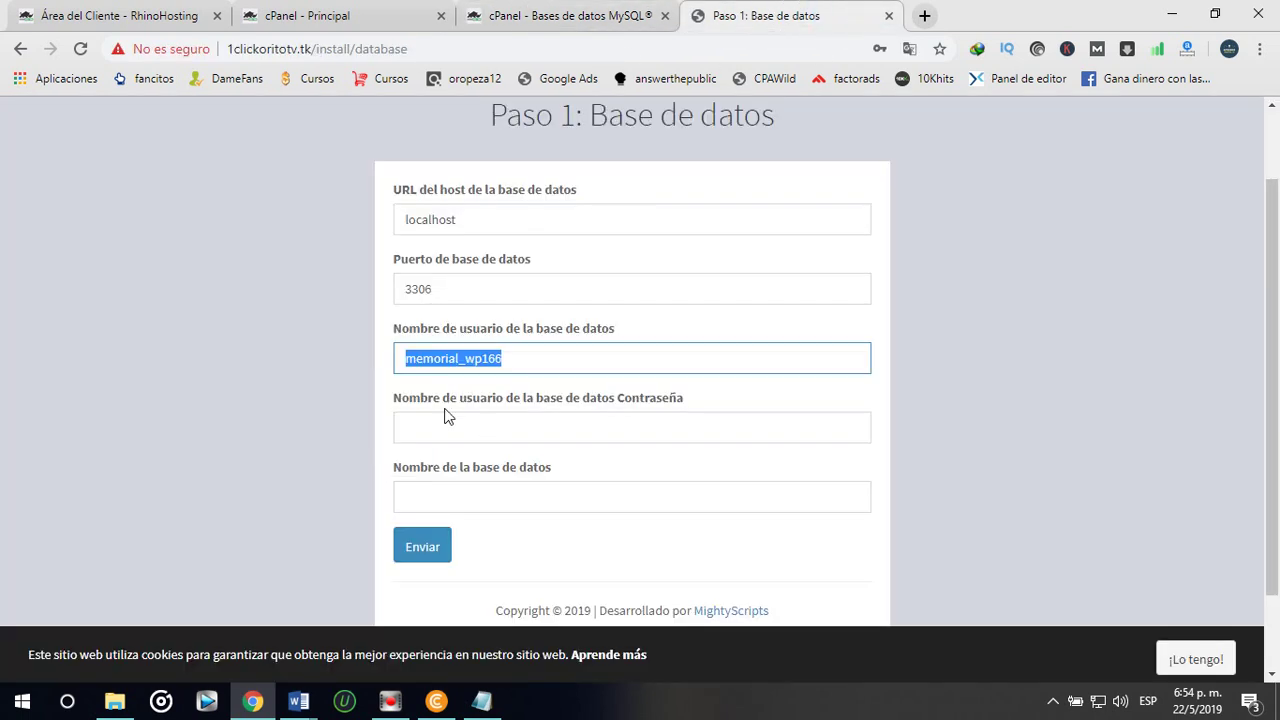
{"action": "left_click", "coordinate": [440, 415]}
{"action": "key", "text": "ctrl+v"}
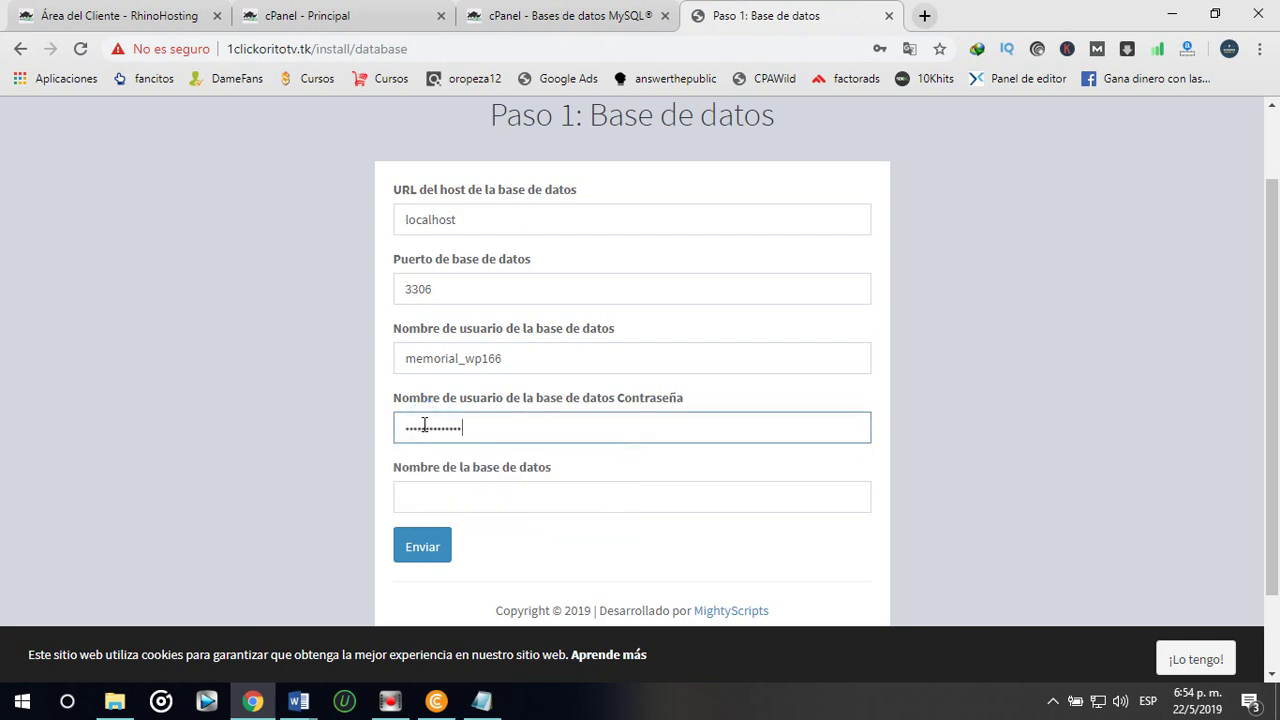
Copy memorial_wp166 into Nombre de la base de datos and submit the form
{"action": "left_click", "coordinate": [547, 357]}
{"action": "left_click_drag", "start_coordinate": [433, 345], "coordinate": [374, 346]}
{"action": "key", "text": "ctrl+c"}
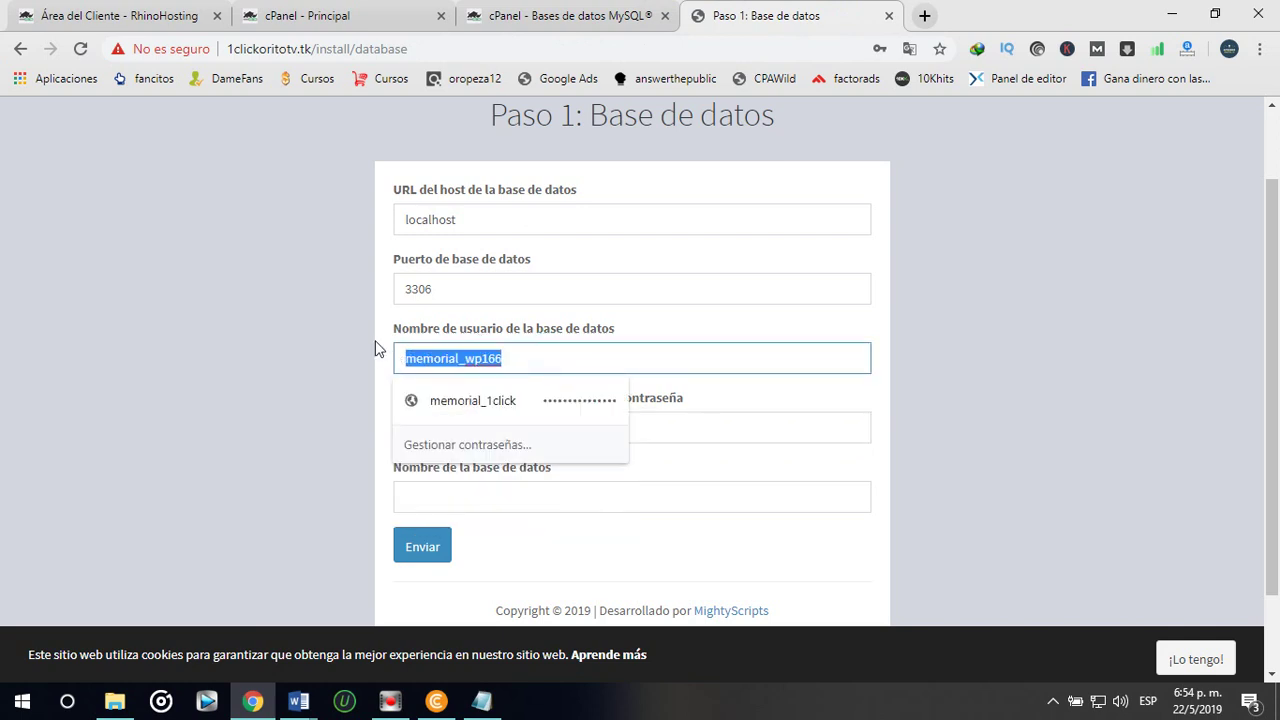
{"action": "left_click", "coordinate": [507, 500]}
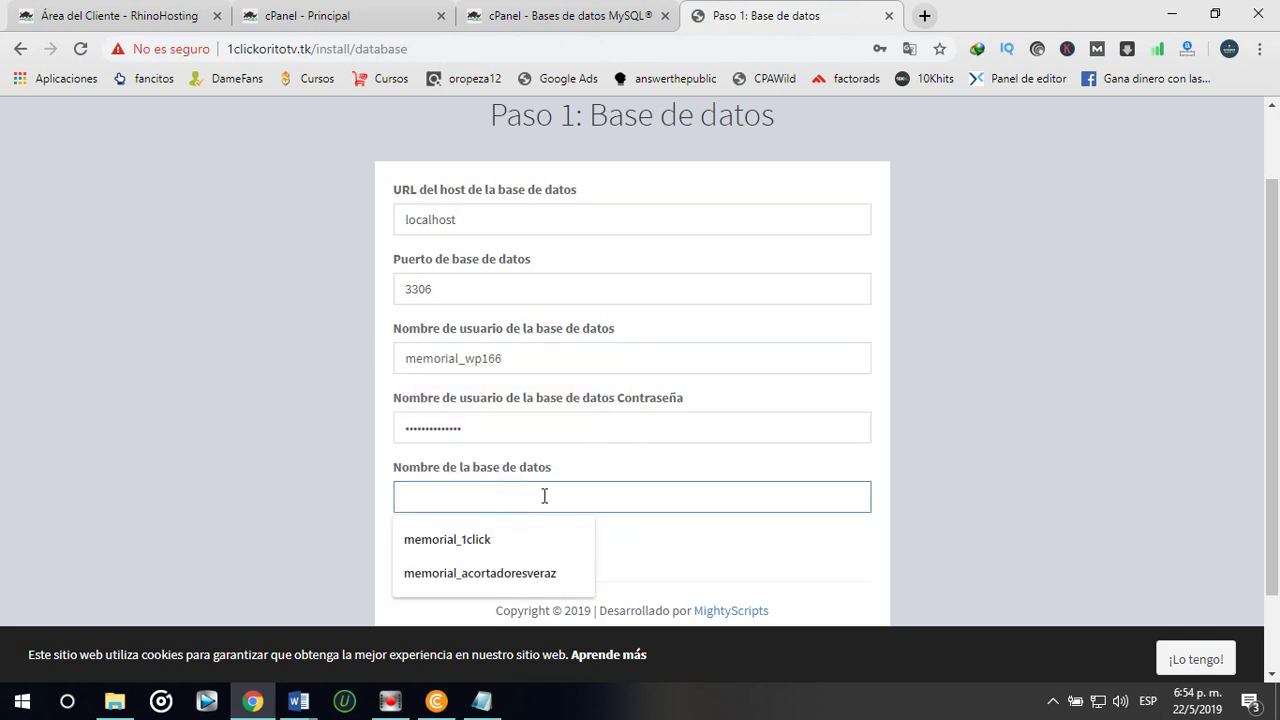
{"action": "key", "text": "ctrl+v"}
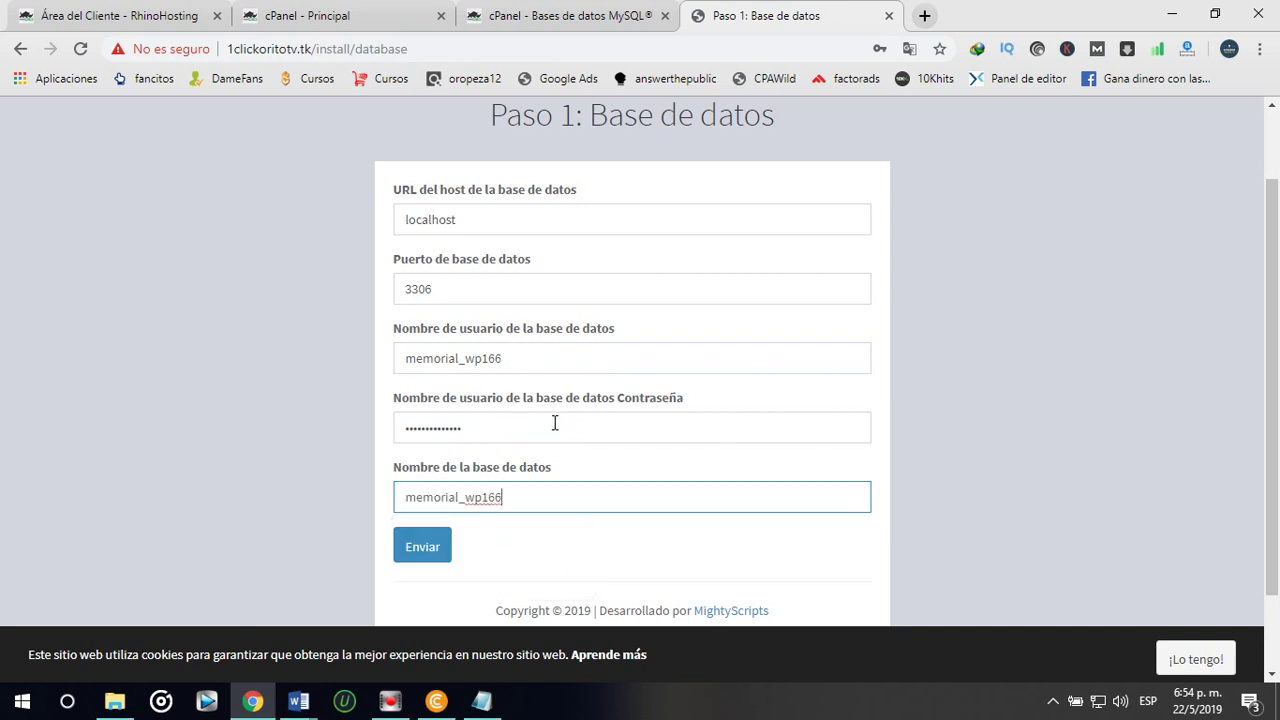
{"action": "left_click", "coordinate": [416, 558]}
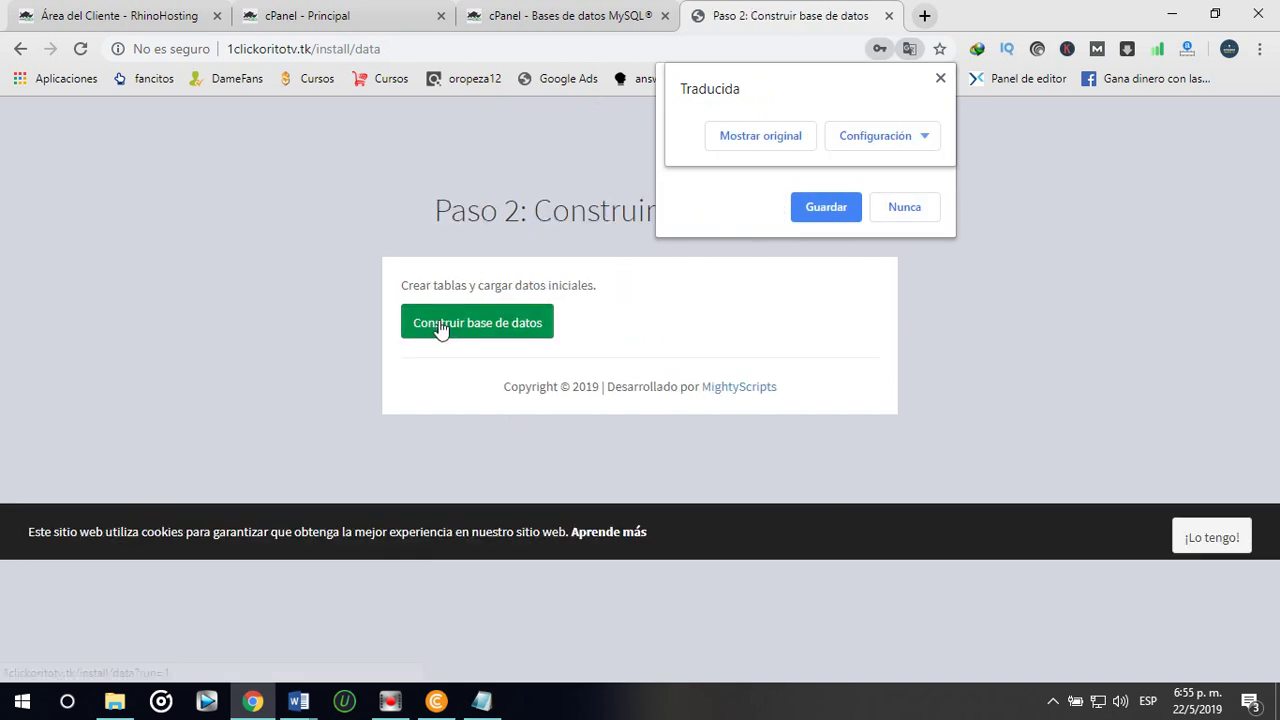
Run Construir base de datos on Paso 2 to create the tables and initial data
{"action": "left_click", "coordinate": [489, 330]}
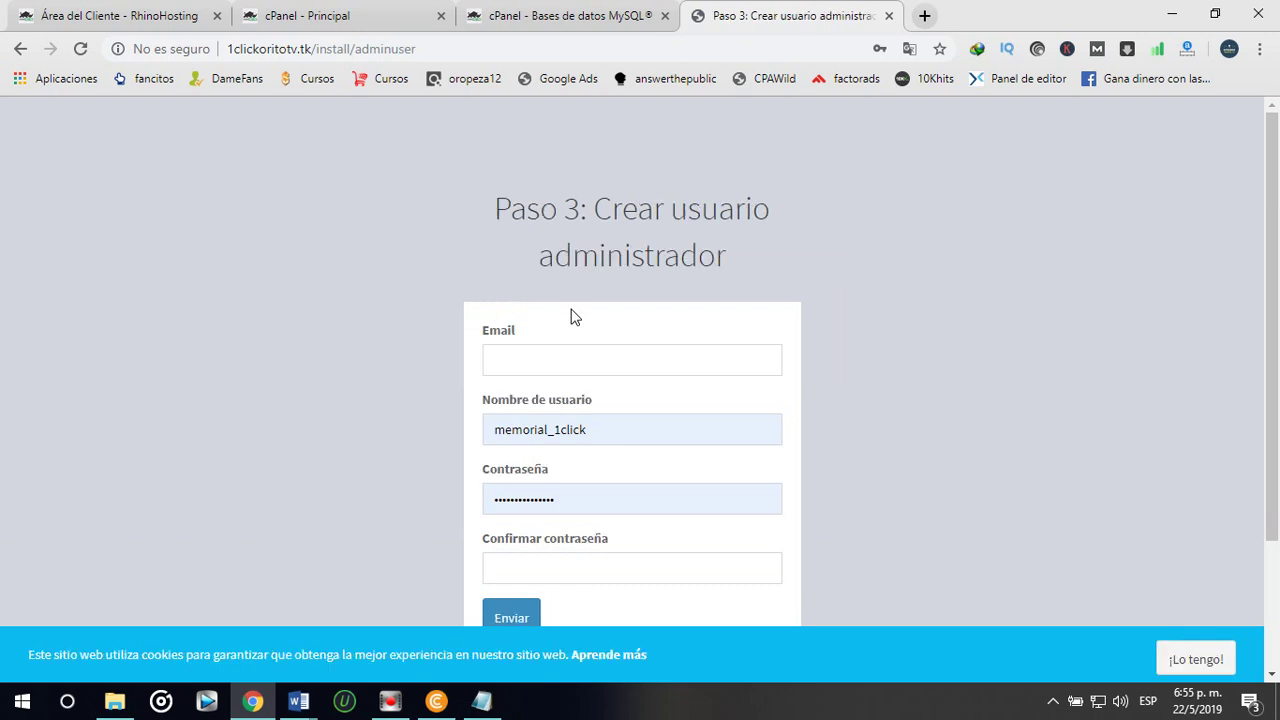
Clear the autofilled admin username and password, and fill in the administrator's e-mail
{"action": "left_click_drag", "start_coordinate": [598, 432], "coordinate": [480, 425]}
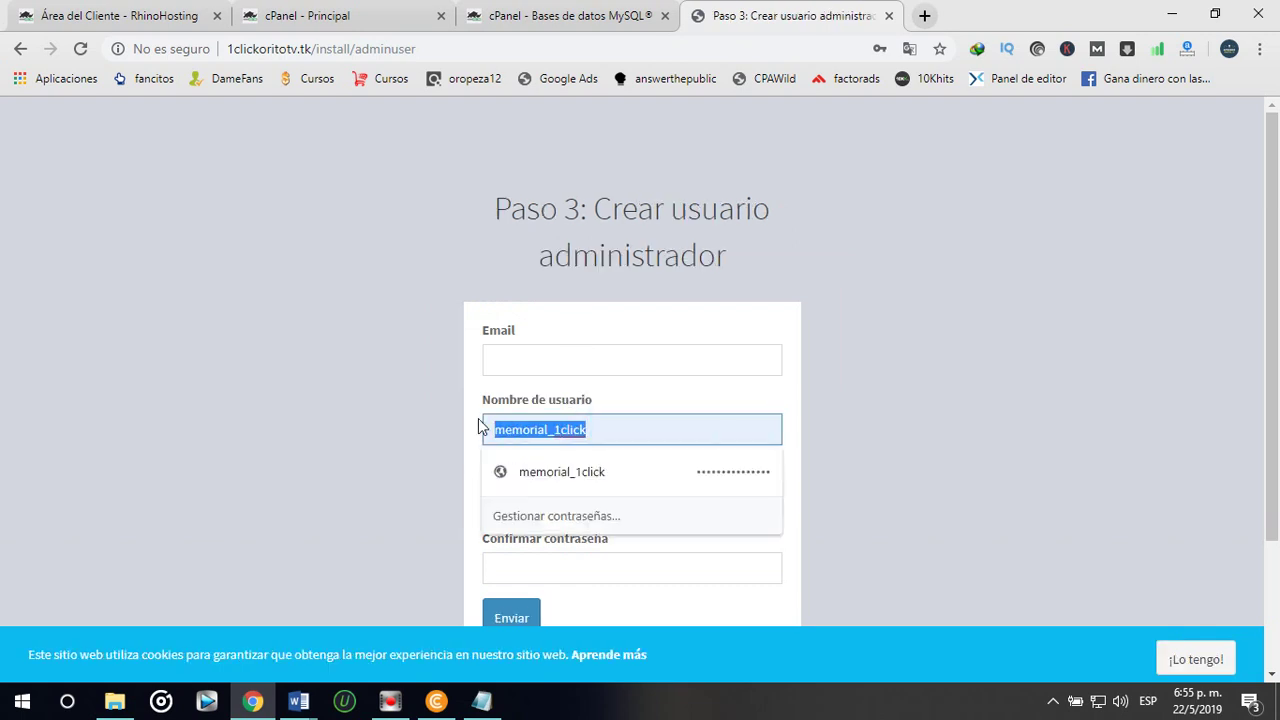
{"action": "key", "text": "BackSpace"}
{"action": "left_click", "coordinate": [677, 369]}
{"action": "left_click", "coordinate": [642, 478]}
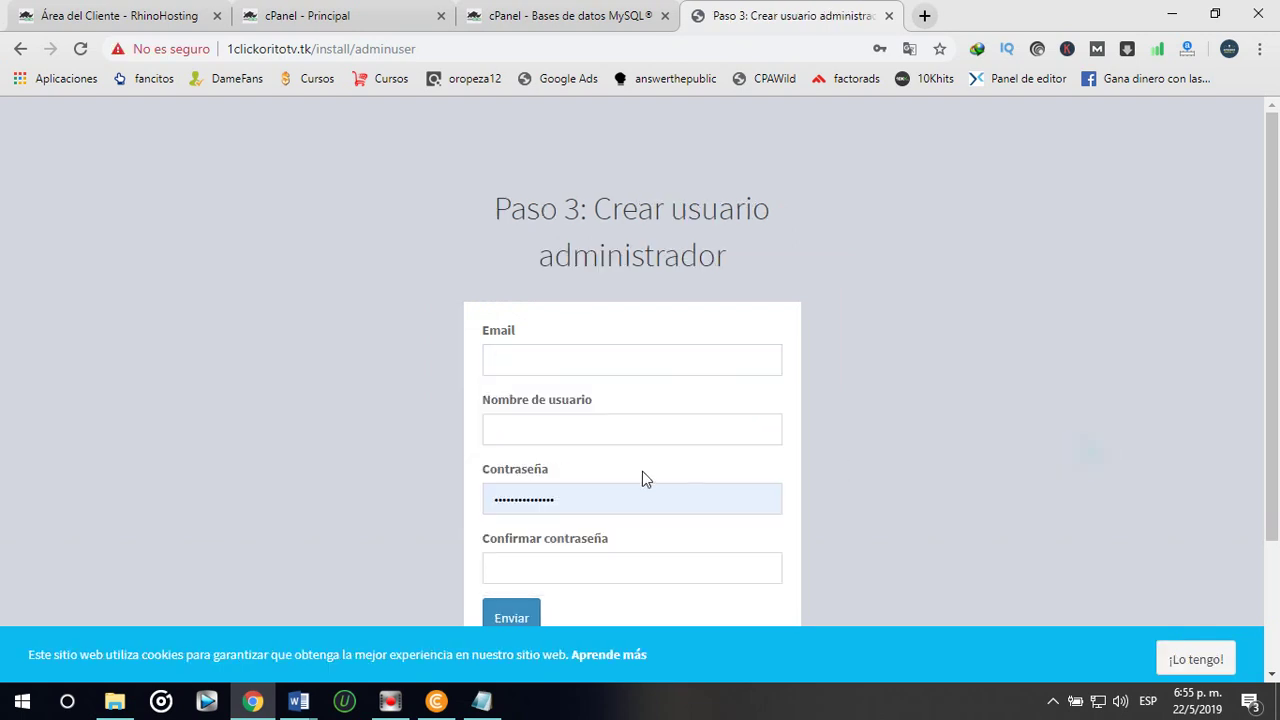
{"action": "left_click", "coordinate": [614, 489]}
{"action": "double_click", "coordinate": [618, 494]}
{"action": "key", "text": "BackSpace"}
{"action": "left_click", "coordinate": [618, 434]}
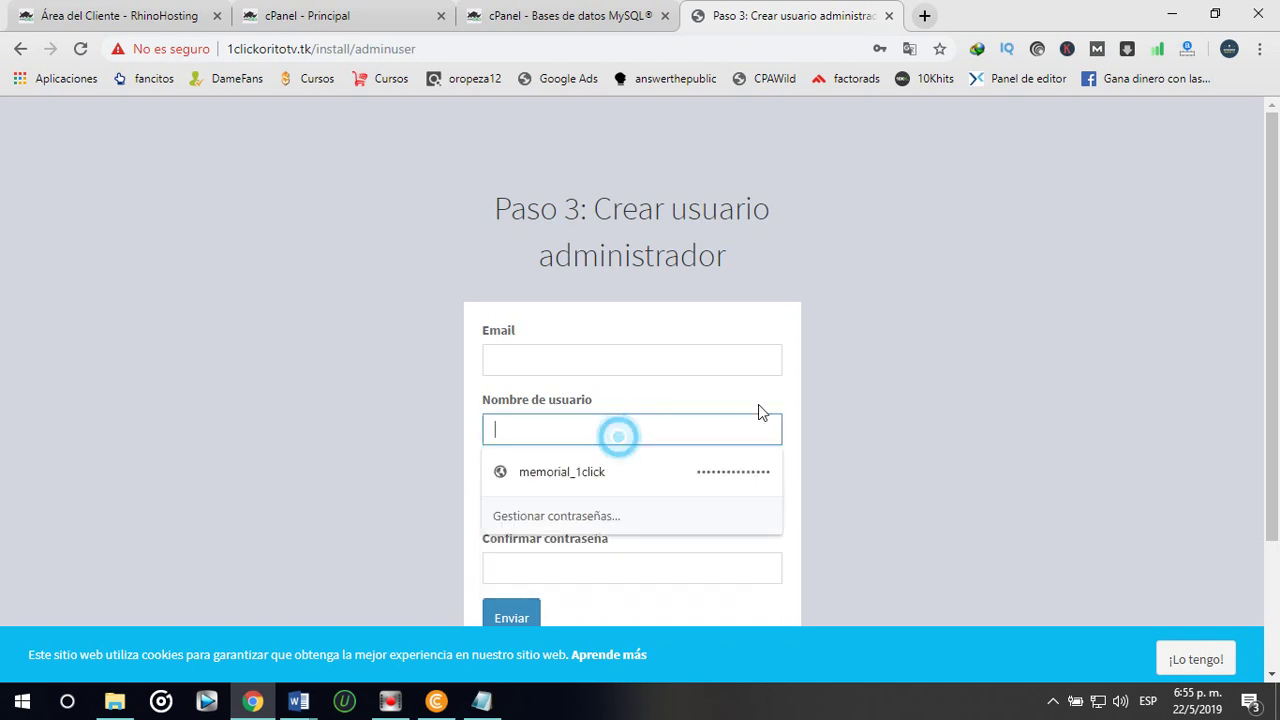
{"action": "left_click", "coordinate": [872, 382]}
{"action": "left_click", "coordinate": [641, 366]}
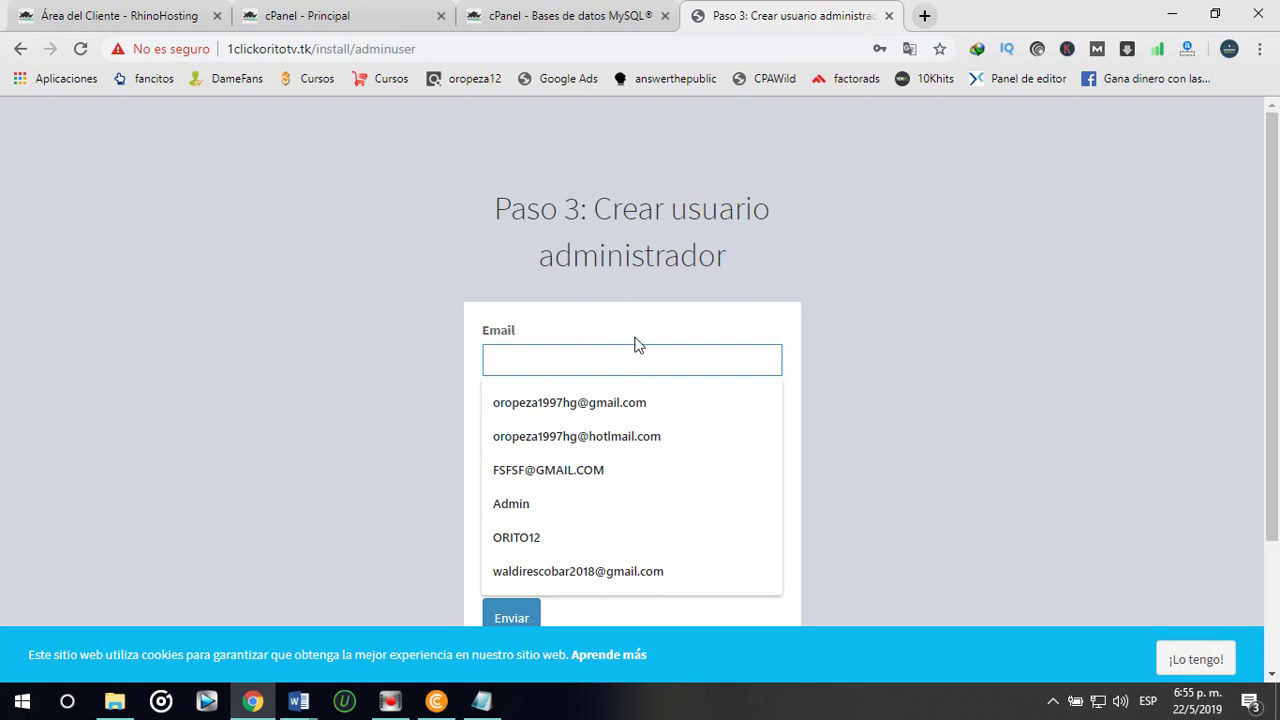
{"action": "left_click", "coordinate": [615, 406]}
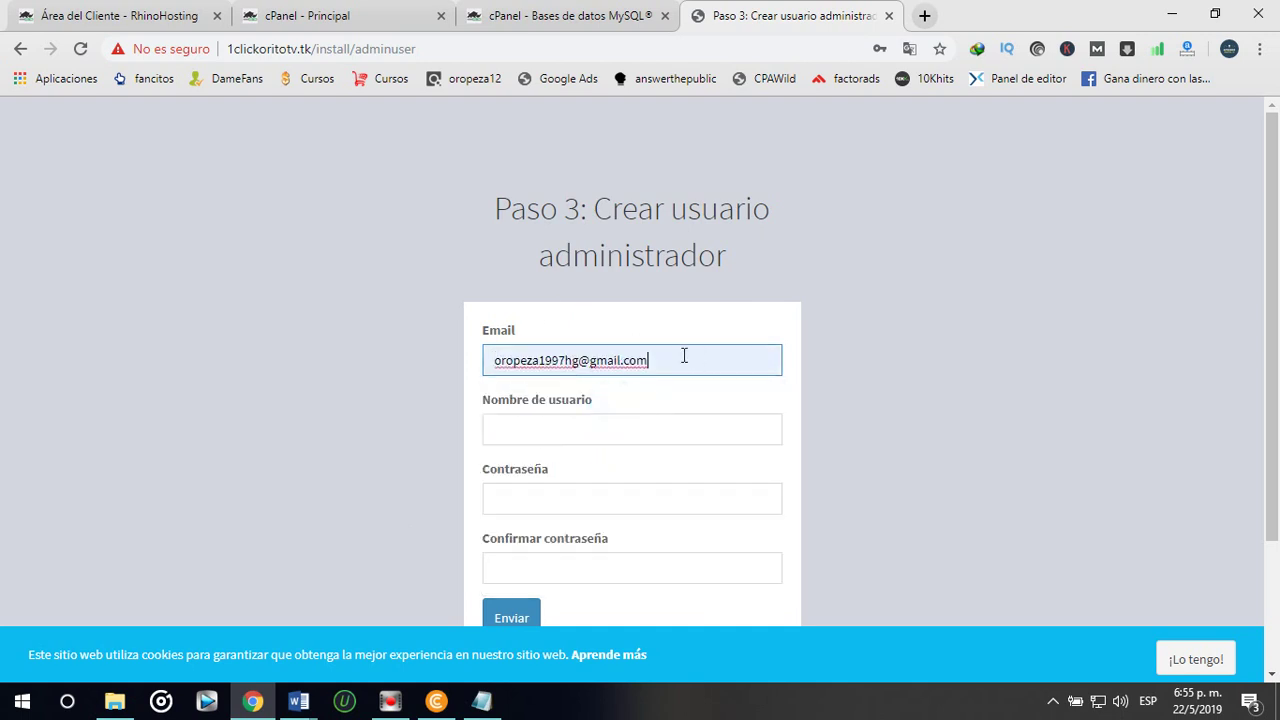
{"action": "left_click", "coordinate": [620, 428]}
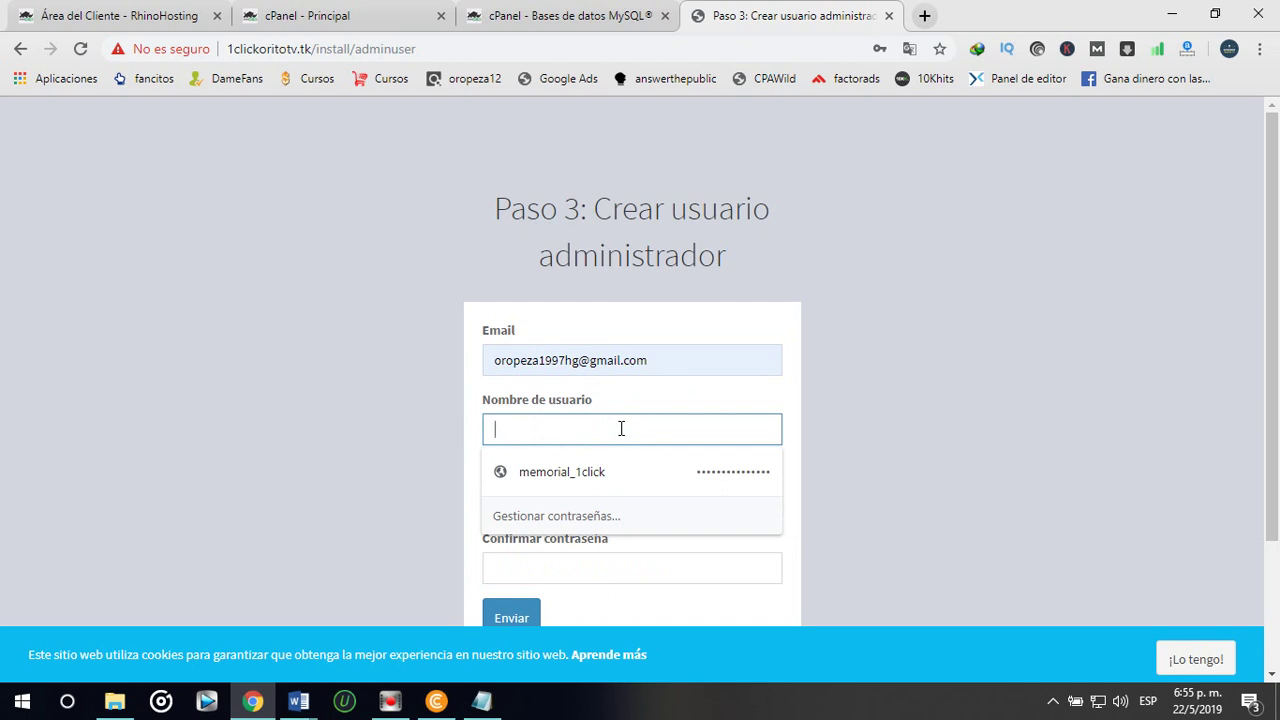
{"action": "type", "text": "ORITO12"}
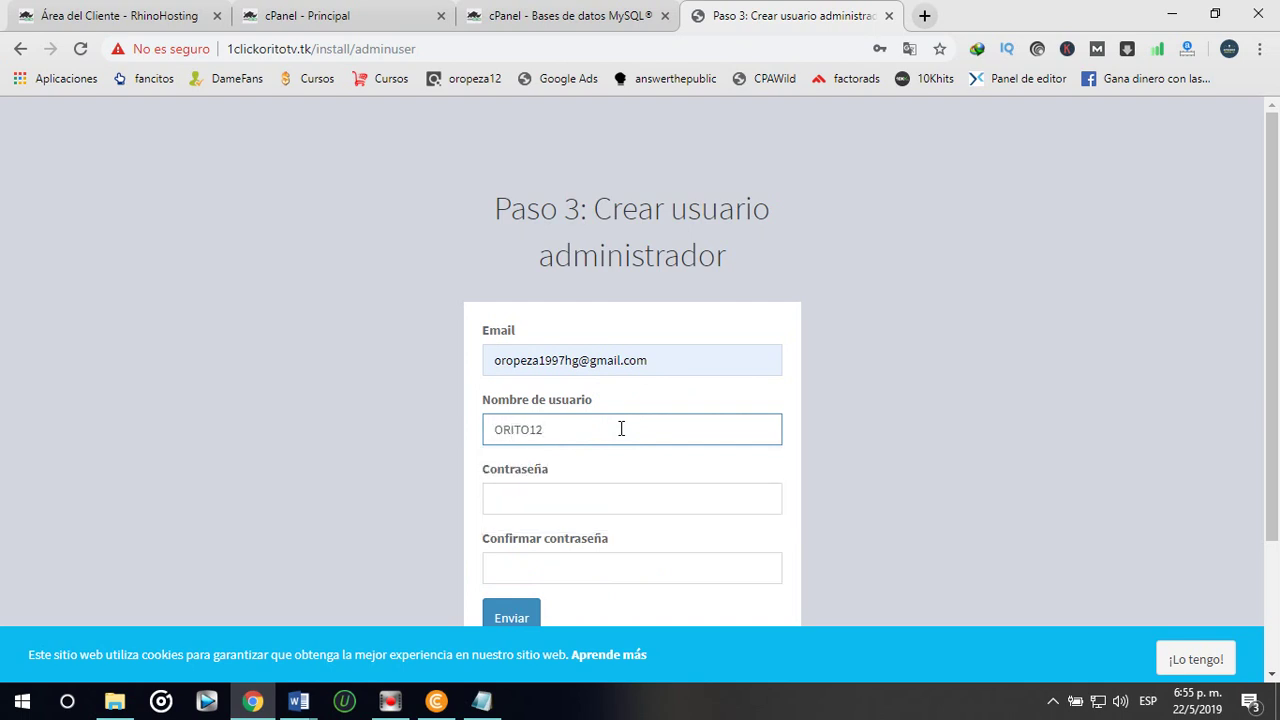
{"action": "left_click", "coordinate": [555, 485]}
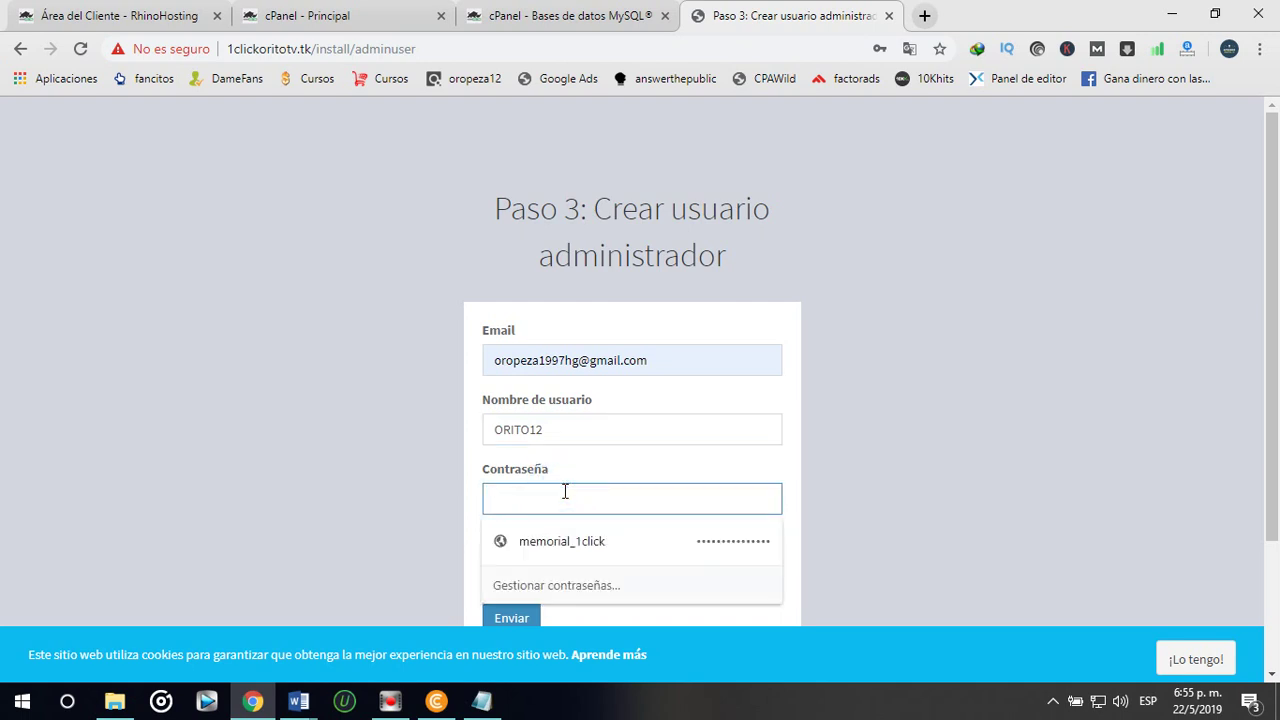
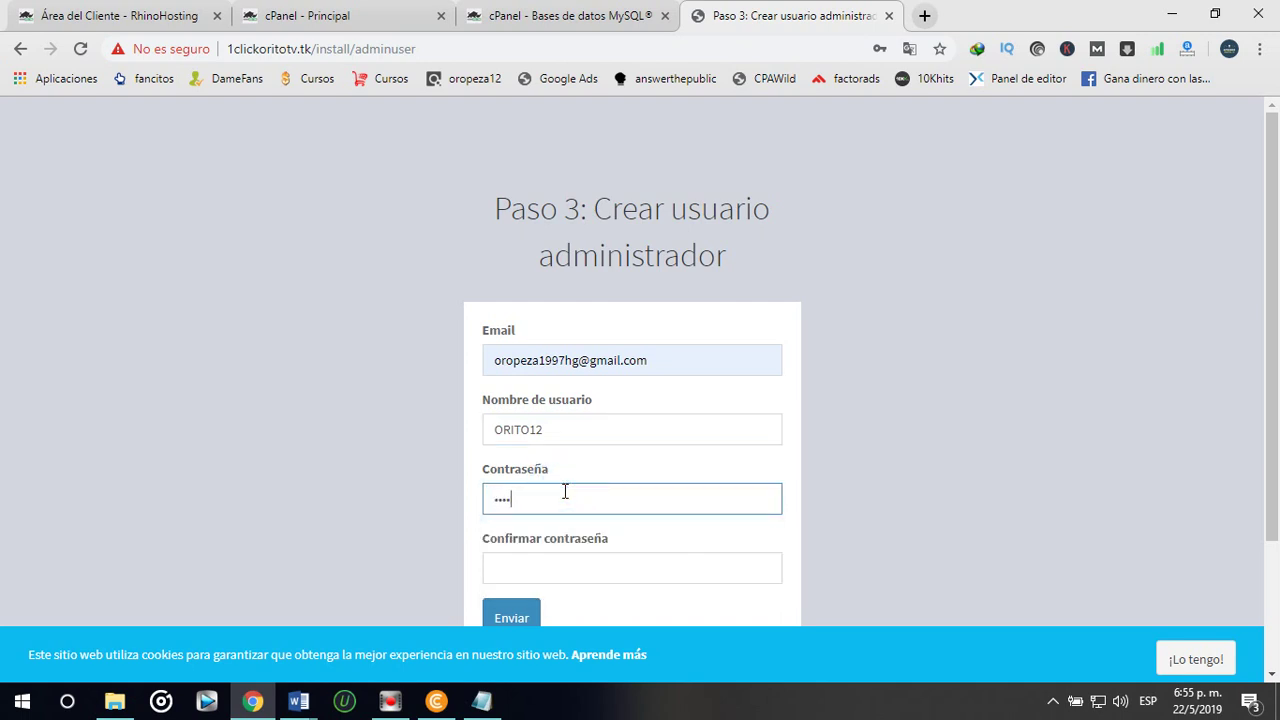
{"action": "left_click", "coordinate": [563, 566]}
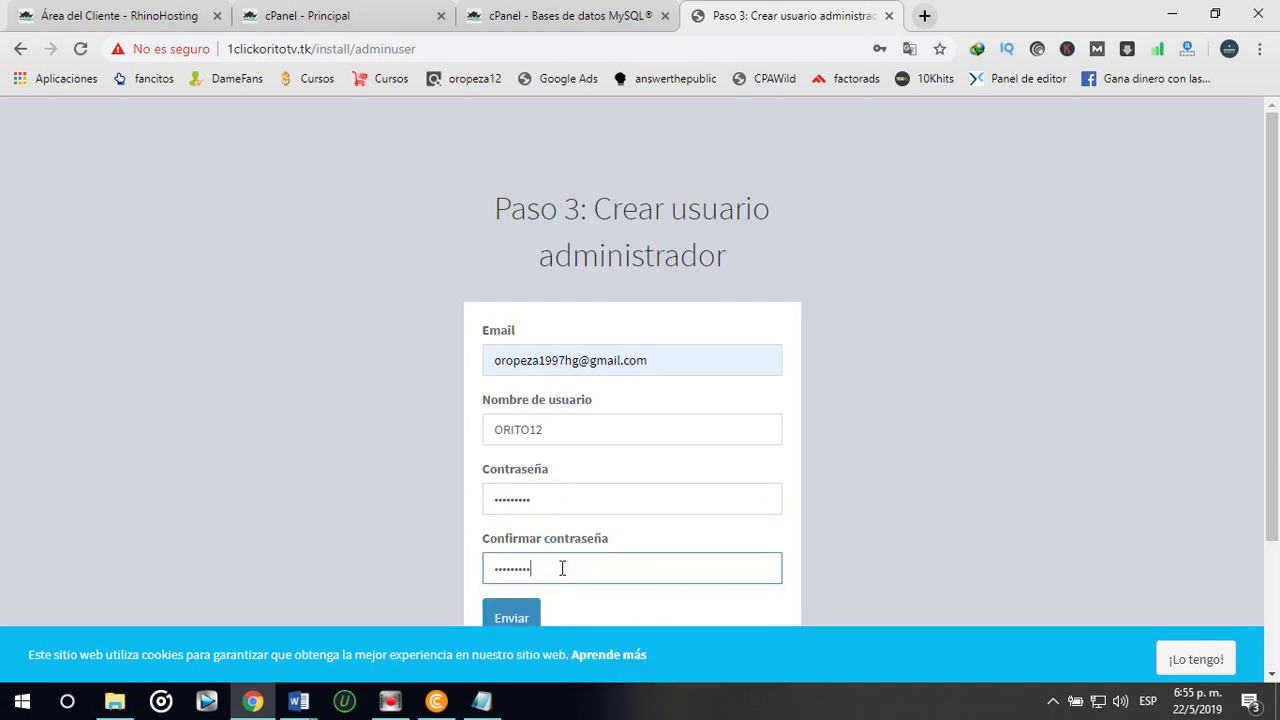
{"action": "scroll", "coordinate": [566, 549], "scroll_direction": "down", "scroll_amount": 1}
{"action": "left_click", "coordinate": [512, 525]}
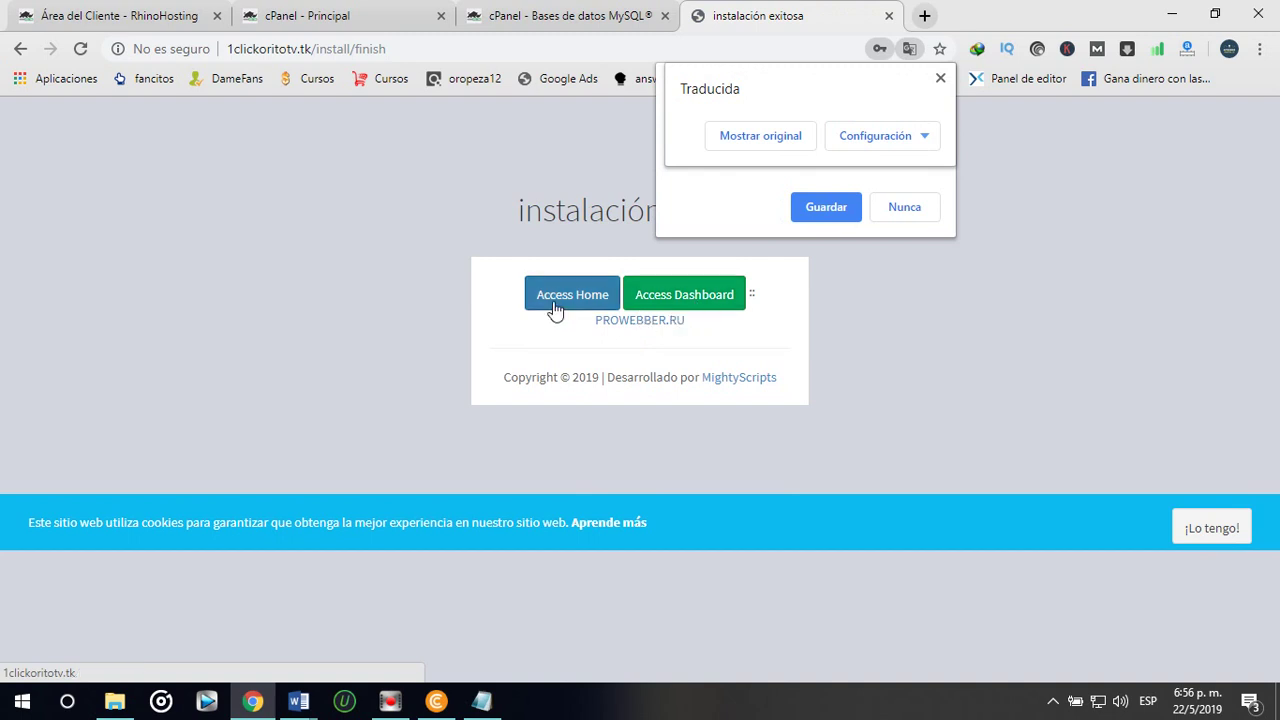
Go to the dashboard login and clear Chrome's autofilled username and password
{"action": "left_click", "coordinate": [714, 305]}
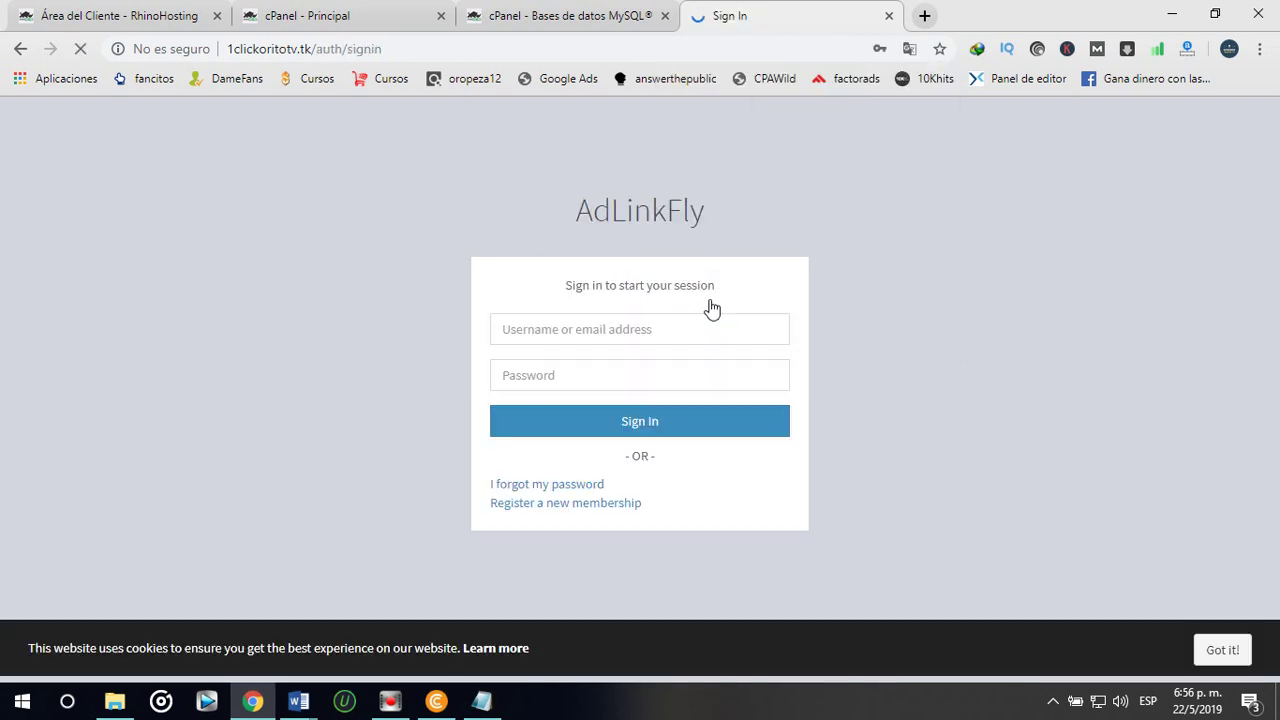
{"action": "left_click", "coordinate": [657, 320]}
{"action": "left_click_drag", "start_coordinate": [657, 320], "coordinate": [492, 333]}
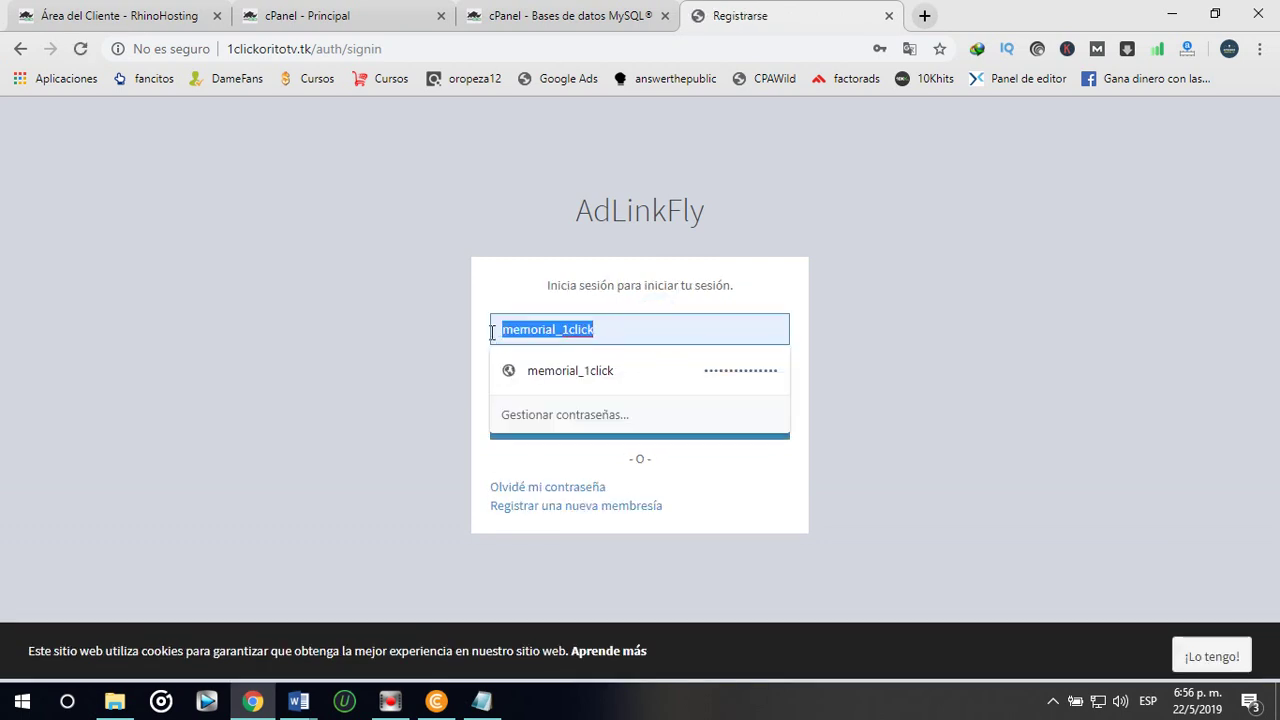
{"action": "key", "text": "BackSpace"}
{"action": "left_click", "coordinate": [506, 294]}
{"action": "double_click", "coordinate": [578, 374]}
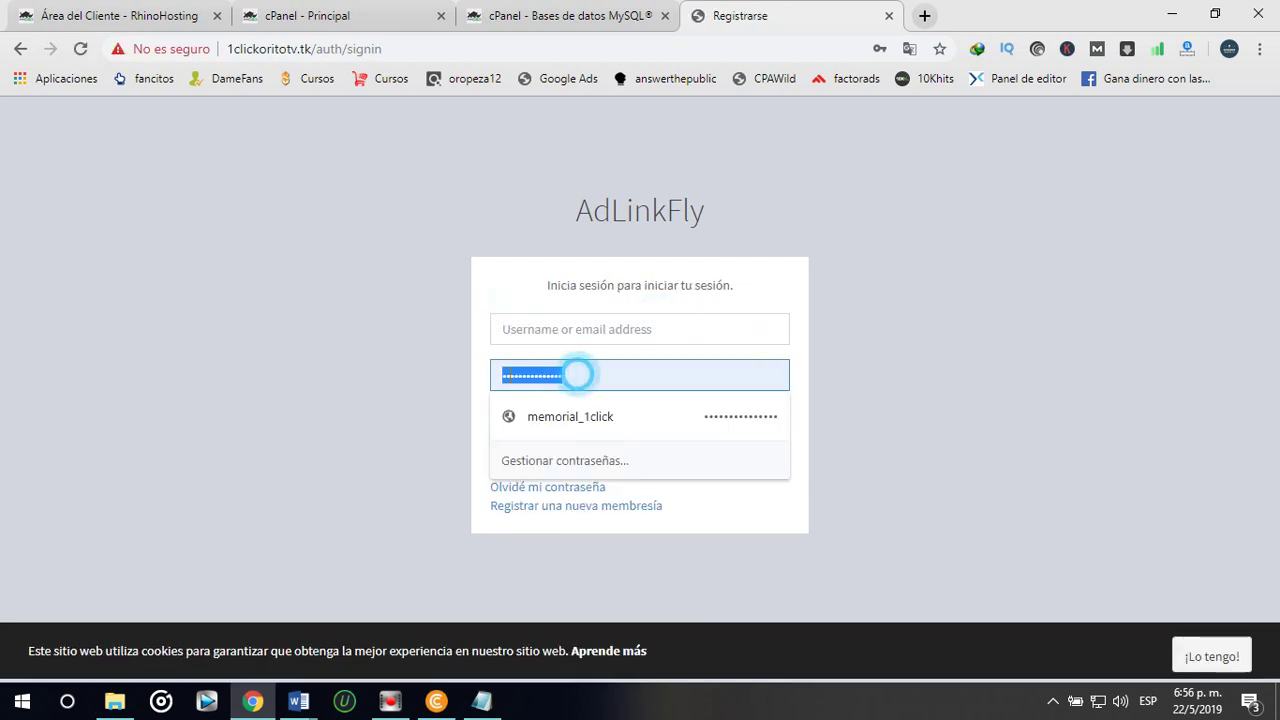
{"action": "key", "text": "BackSpace"}
Sign in with the ORITO12 admin username and its password
{"action": "left_click", "coordinate": [603, 330]}
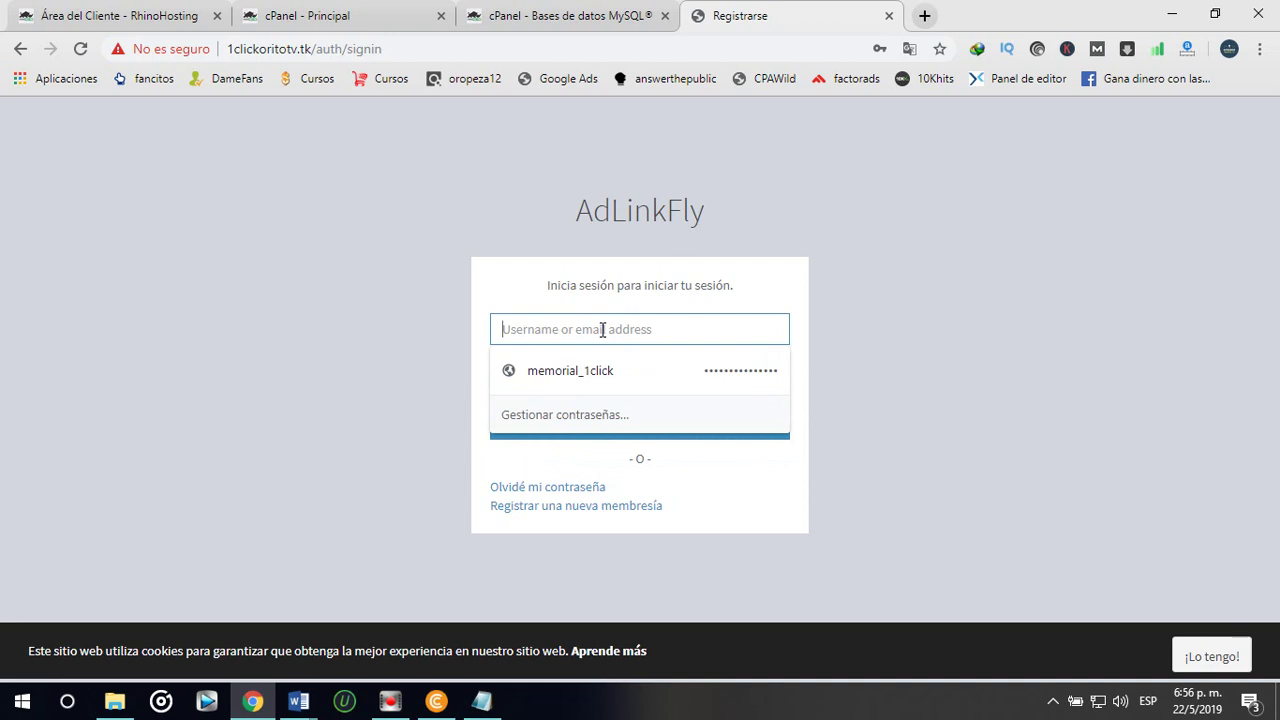
{"action": "type", "text": "ORITO12"}
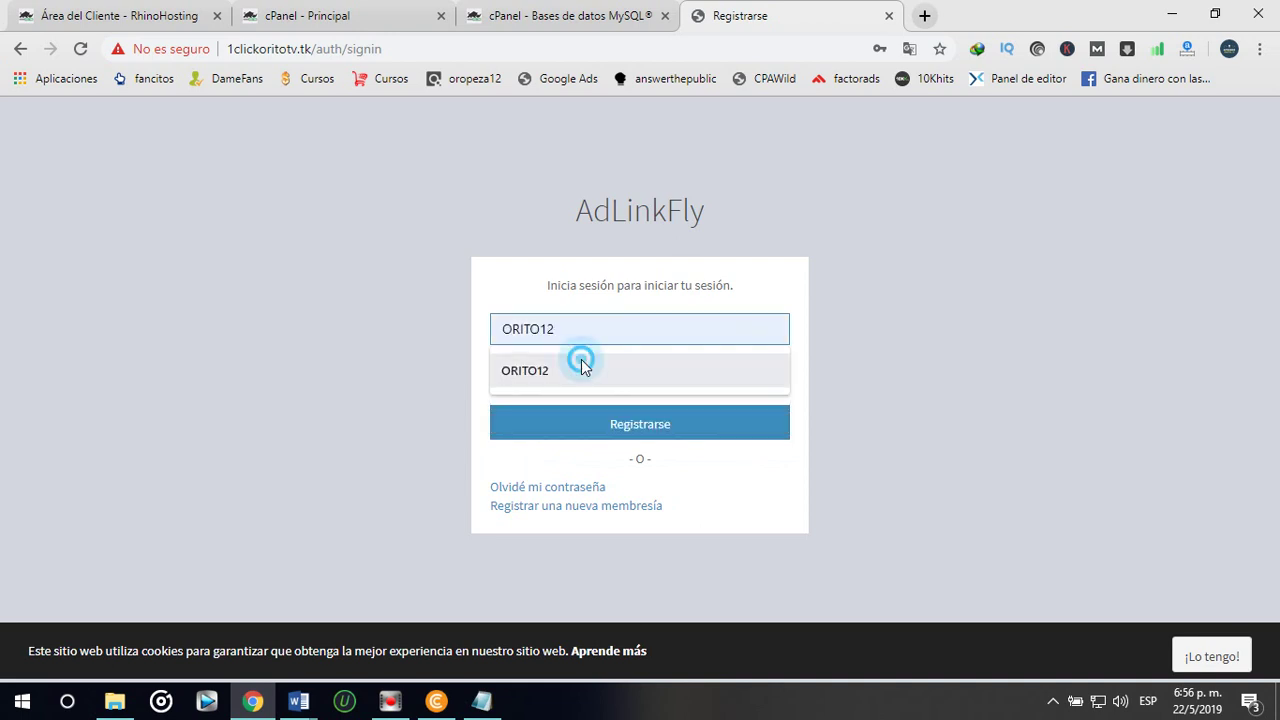
{"action": "left_click", "coordinate": [581, 368]}
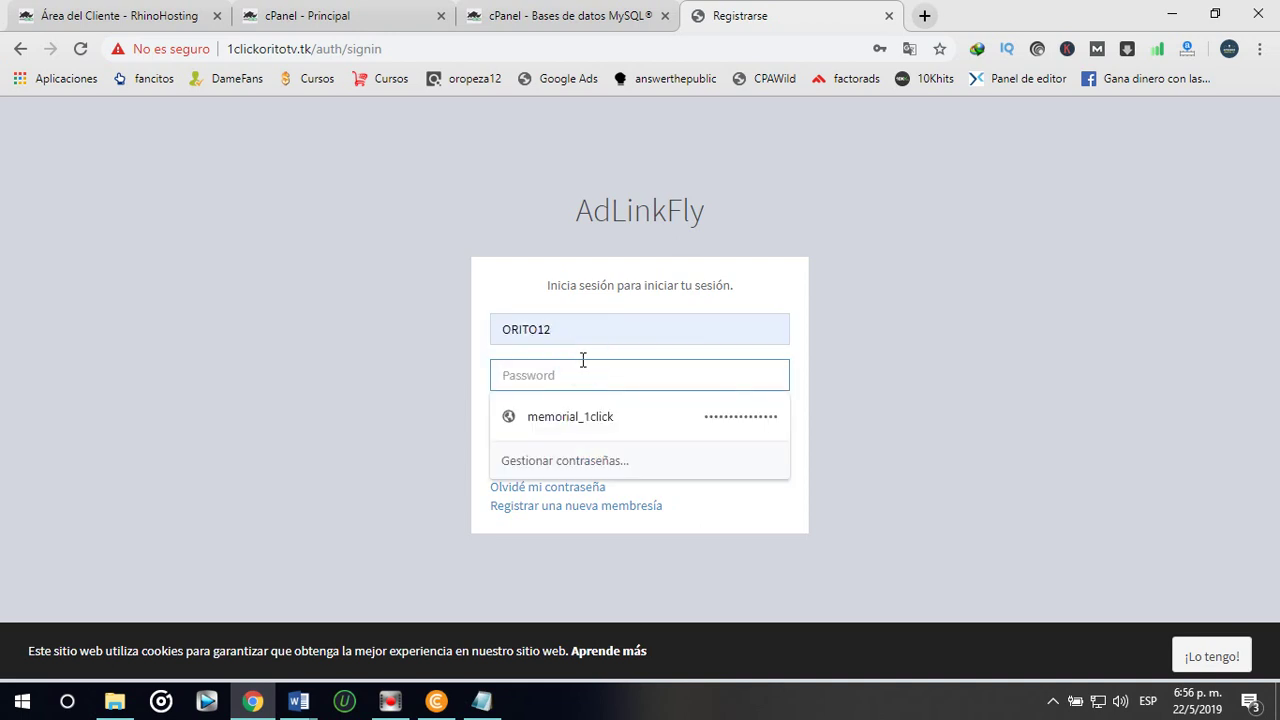
{"action": "type", "text": "o"}
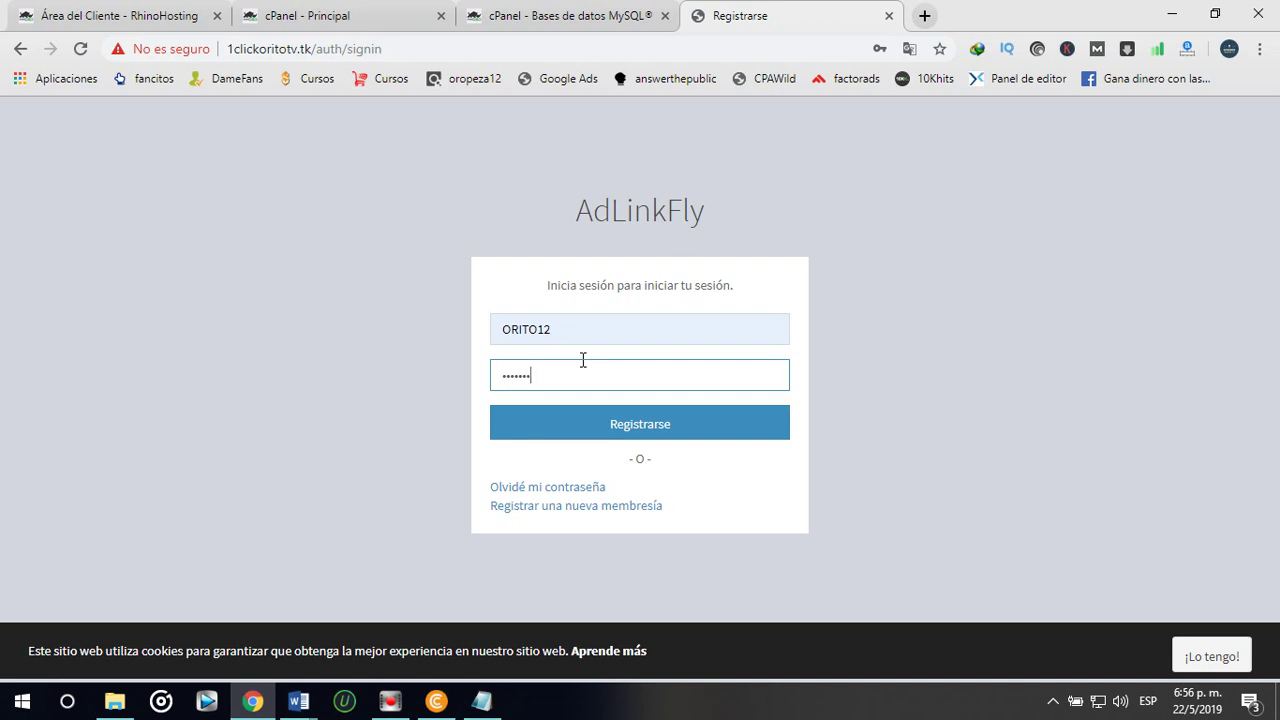
{"action": "left_click", "coordinate": [573, 428]}
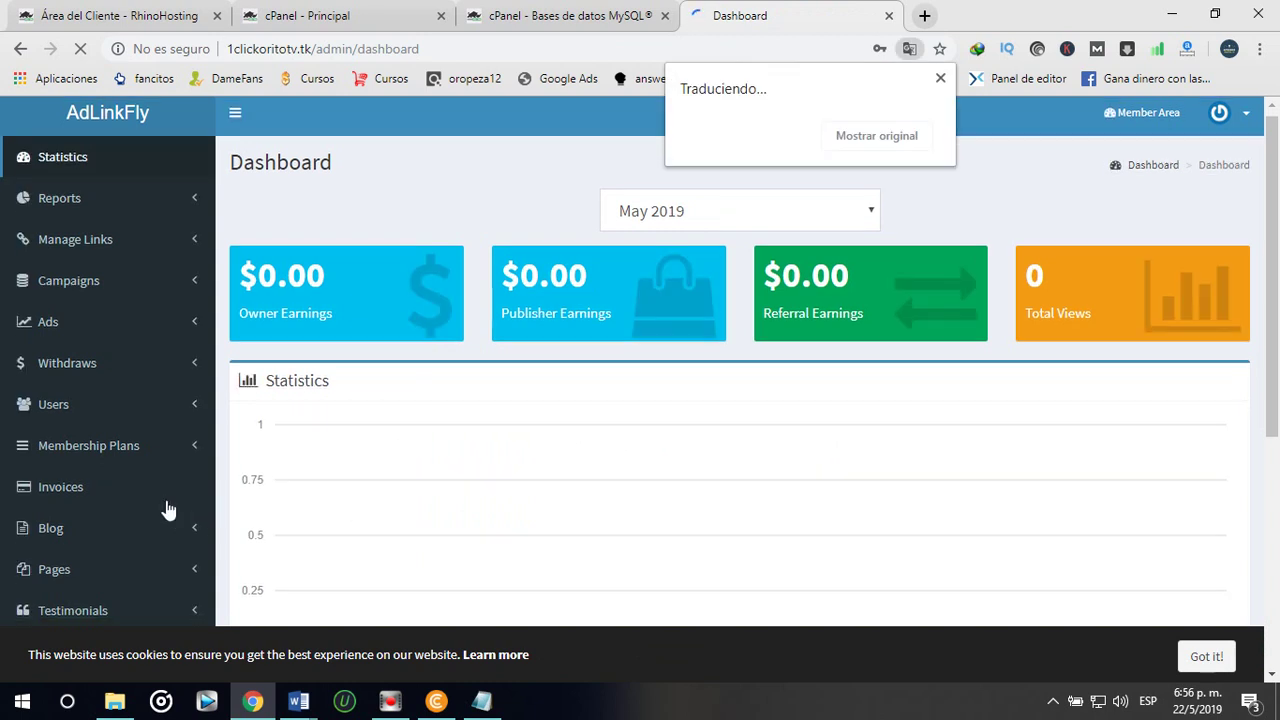
{"action": "scroll", "coordinate": [105, 497], "scroll_direction": "down", "scroll_amount": 4}
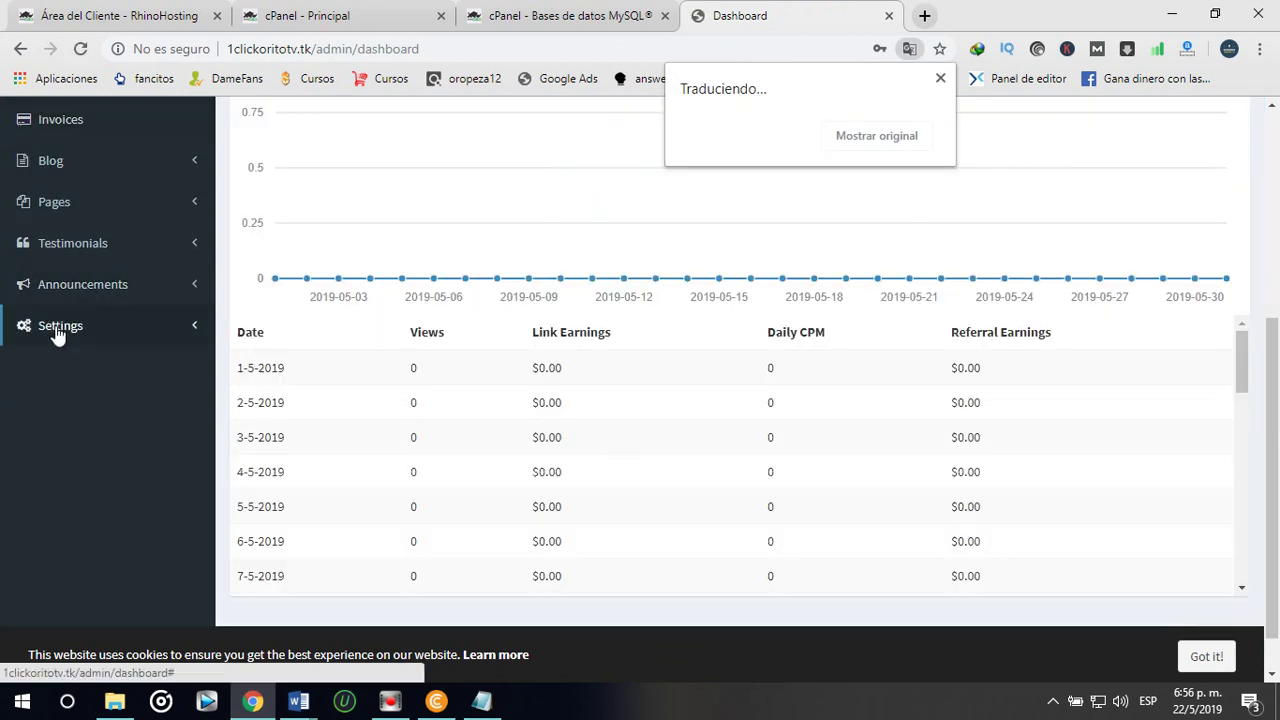
{"action": "scroll", "coordinate": [57, 336], "scroll_direction": "up", "scroll_amount": 4}
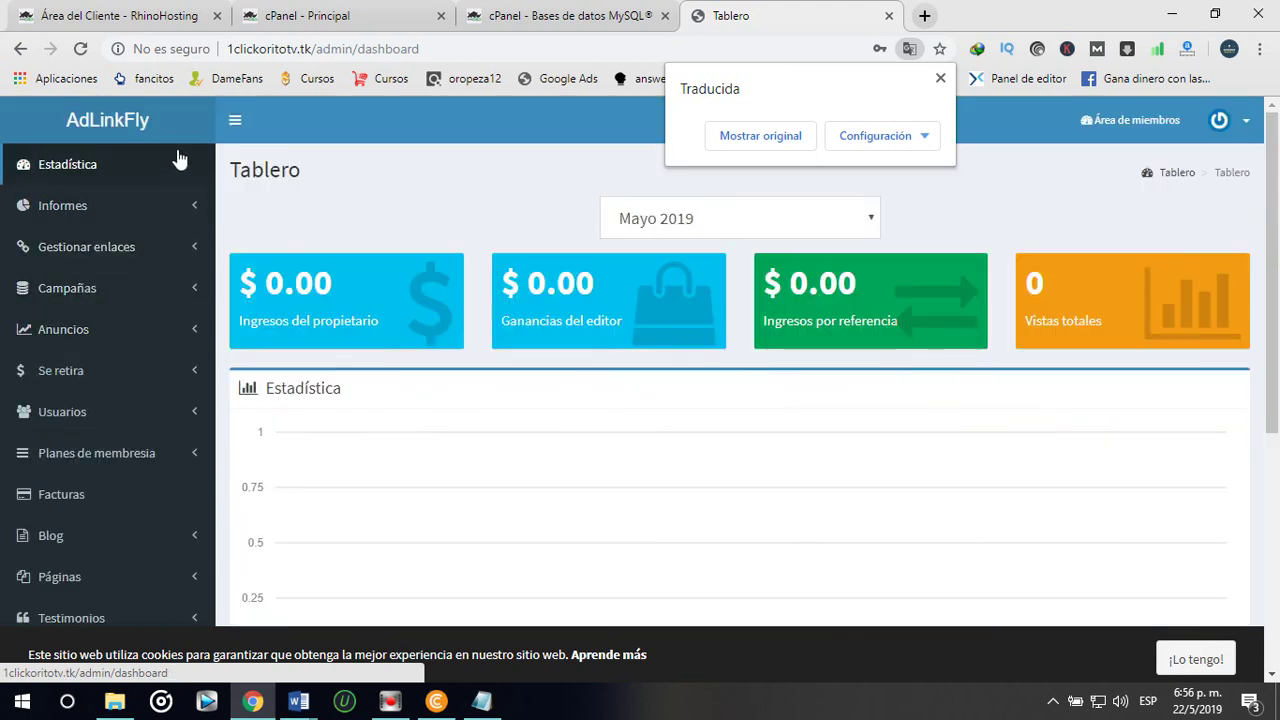
{"action": "right_click", "coordinate": [110, 125]}
Open the site homepage in a new tab and close both cPanel tabs
{"action": "left_click", "coordinate": [118, 135]}
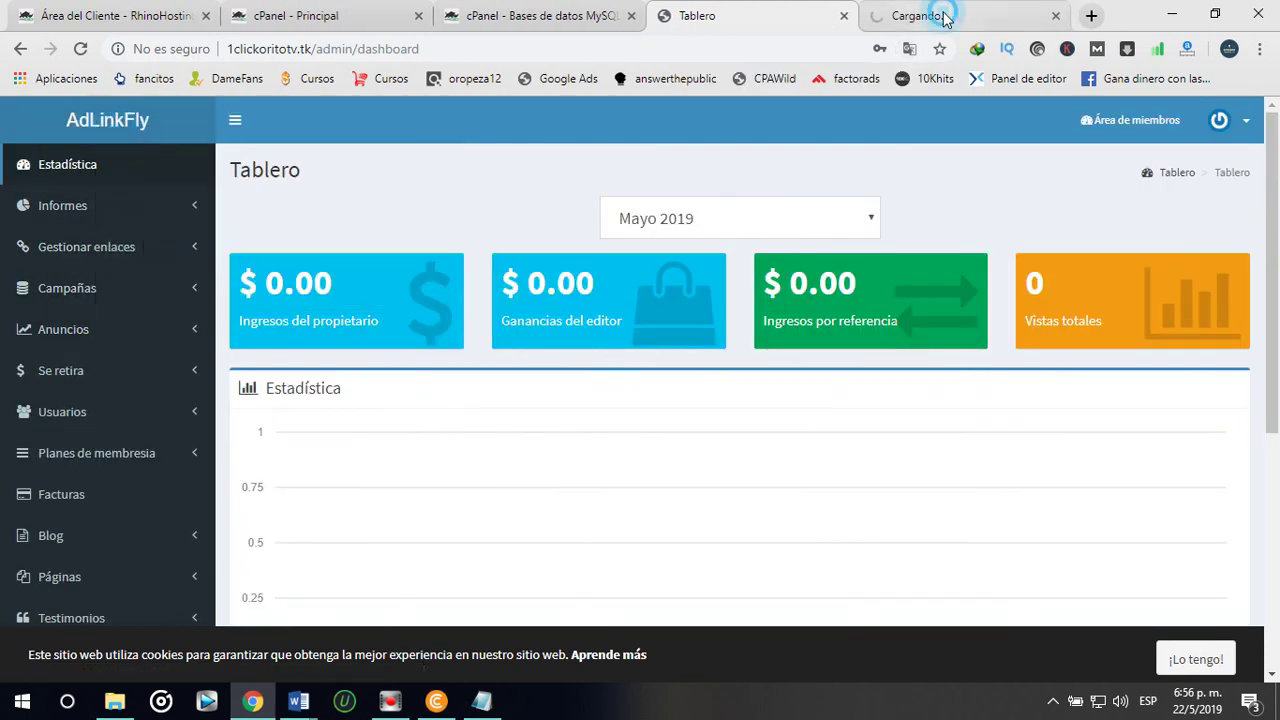
{"action": "left_click", "coordinate": [943, 13]}
{"action": "left_click", "coordinate": [535, 19]}
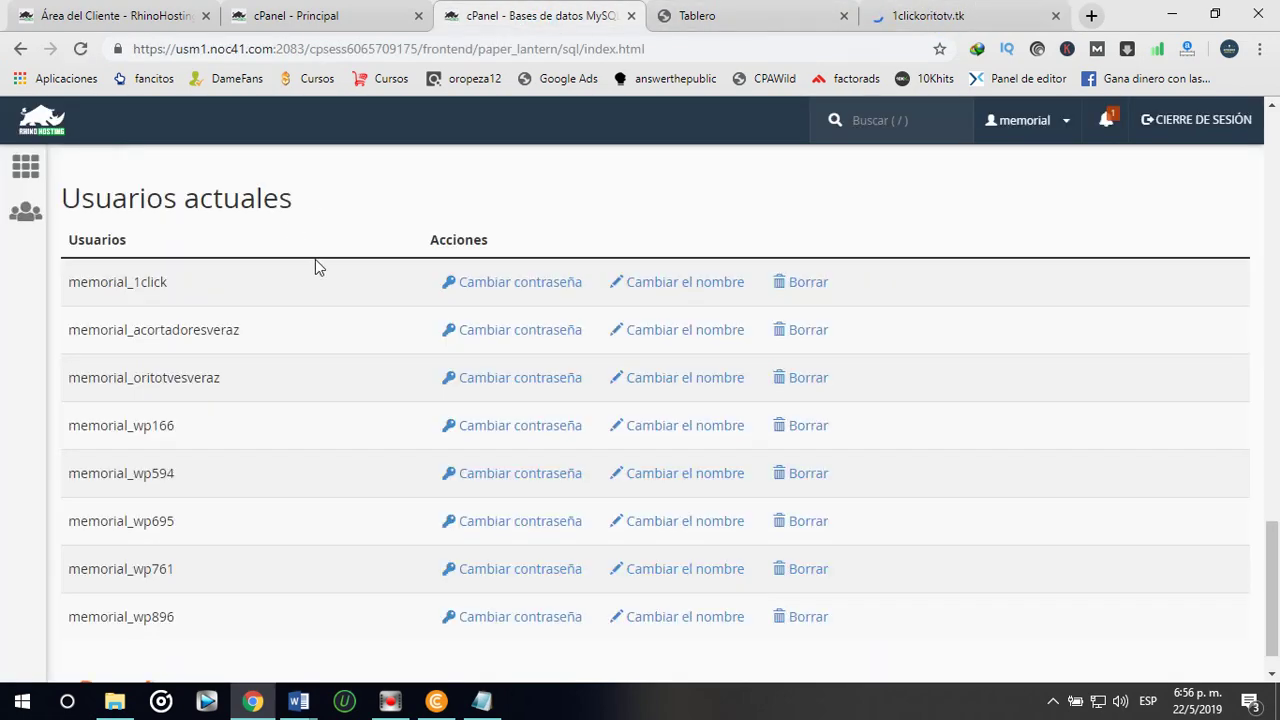
{"action": "scroll", "coordinate": [315, 264], "scroll_direction": "up", "scroll_amount": 3}
{"action": "left_click", "coordinate": [631, 15]}
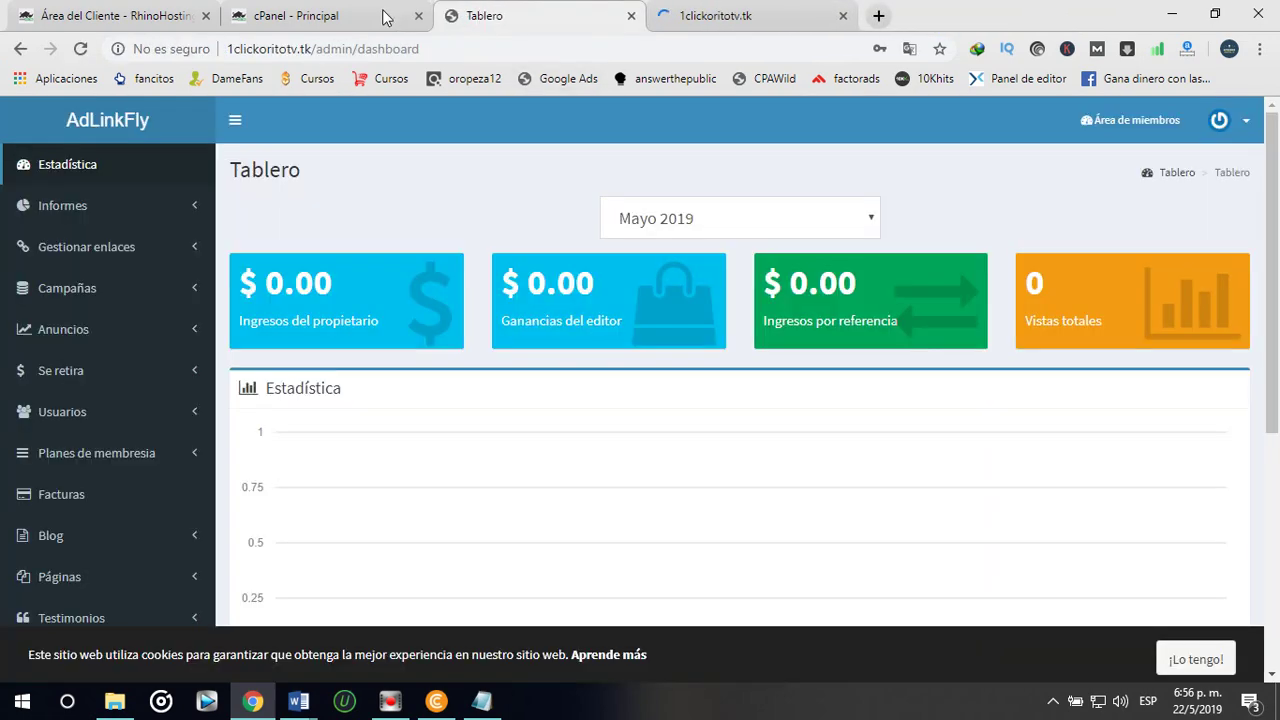
{"action": "left_click", "coordinate": [386, 17]}
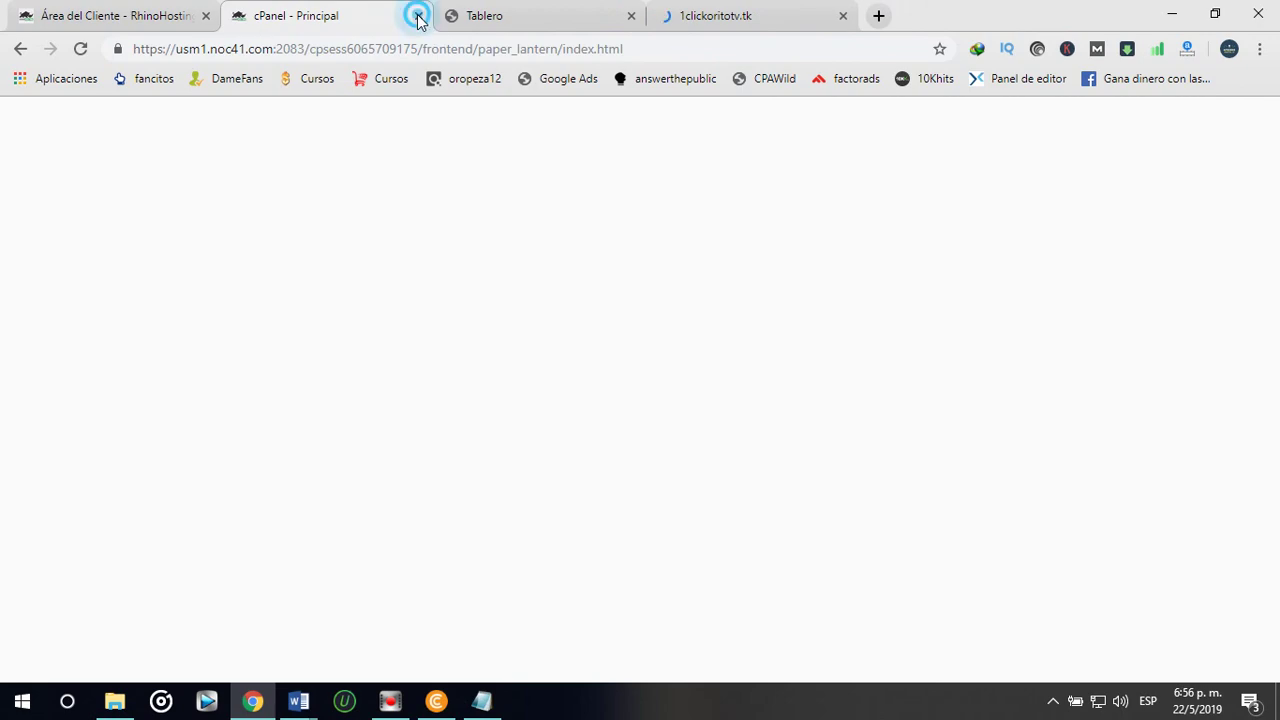
{"action": "left_click", "coordinate": [418, 16]}
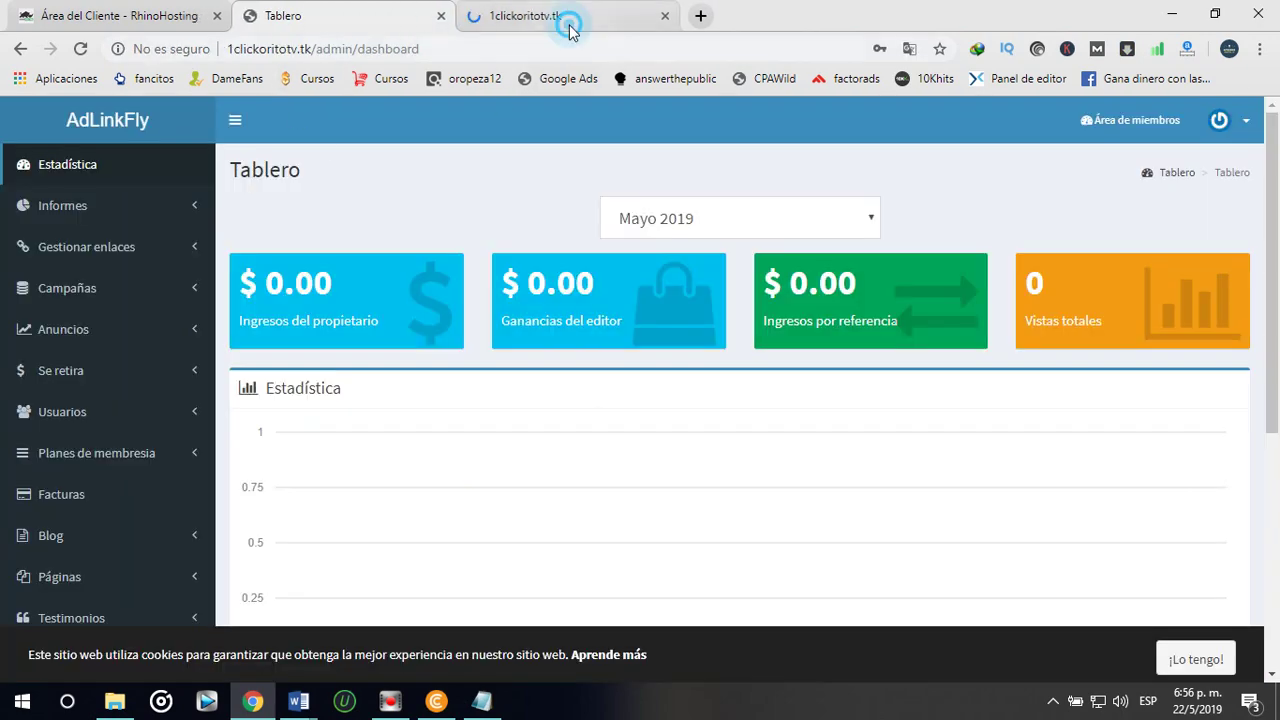
Close the hosting client-area tab and return to the admin dashboard
{"action": "left_click", "coordinate": [568, 28]}
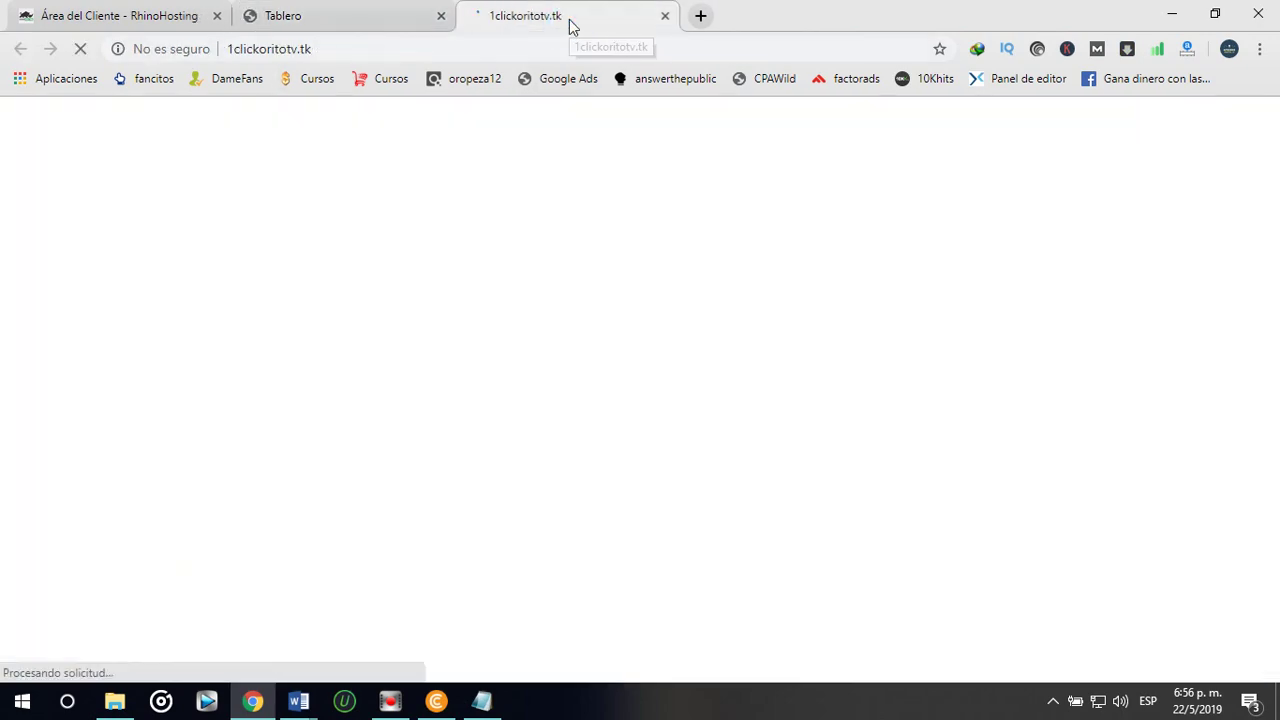
{"action": "left_click", "coordinate": [182, 24]}
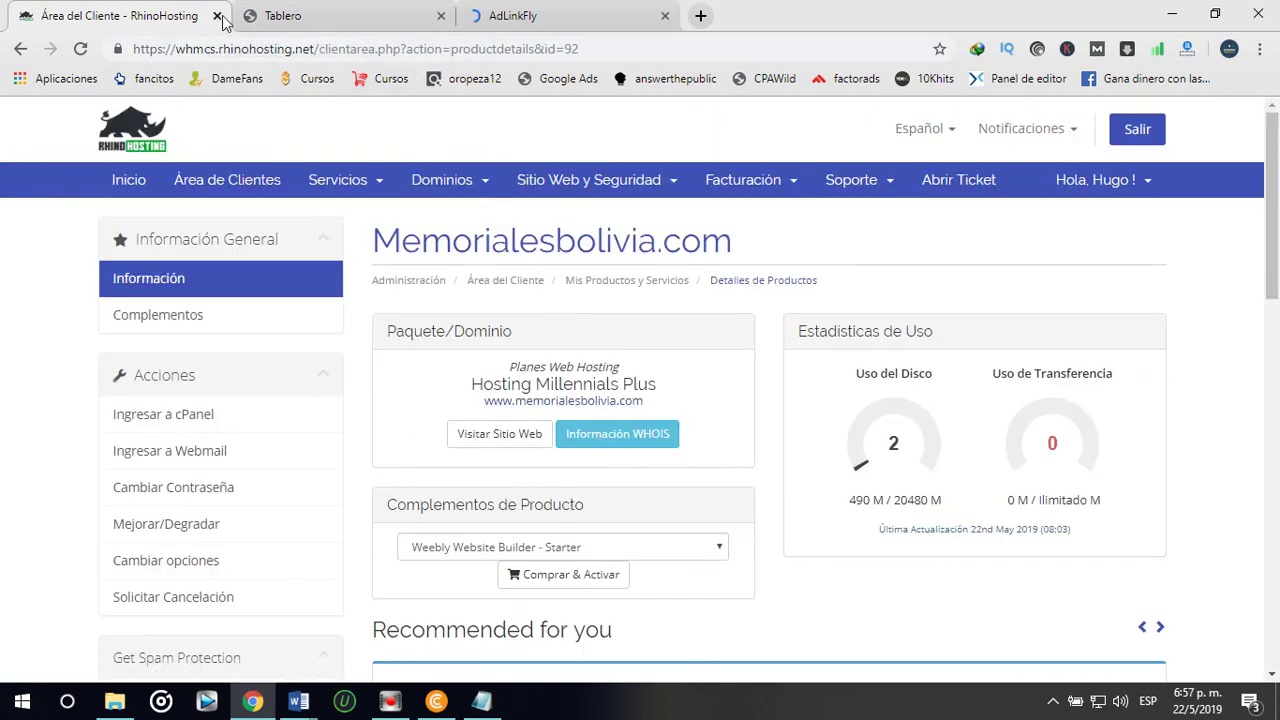
{"action": "left_click", "coordinate": [217, 16]}
{"action": "left_click", "coordinate": [355, 18]}
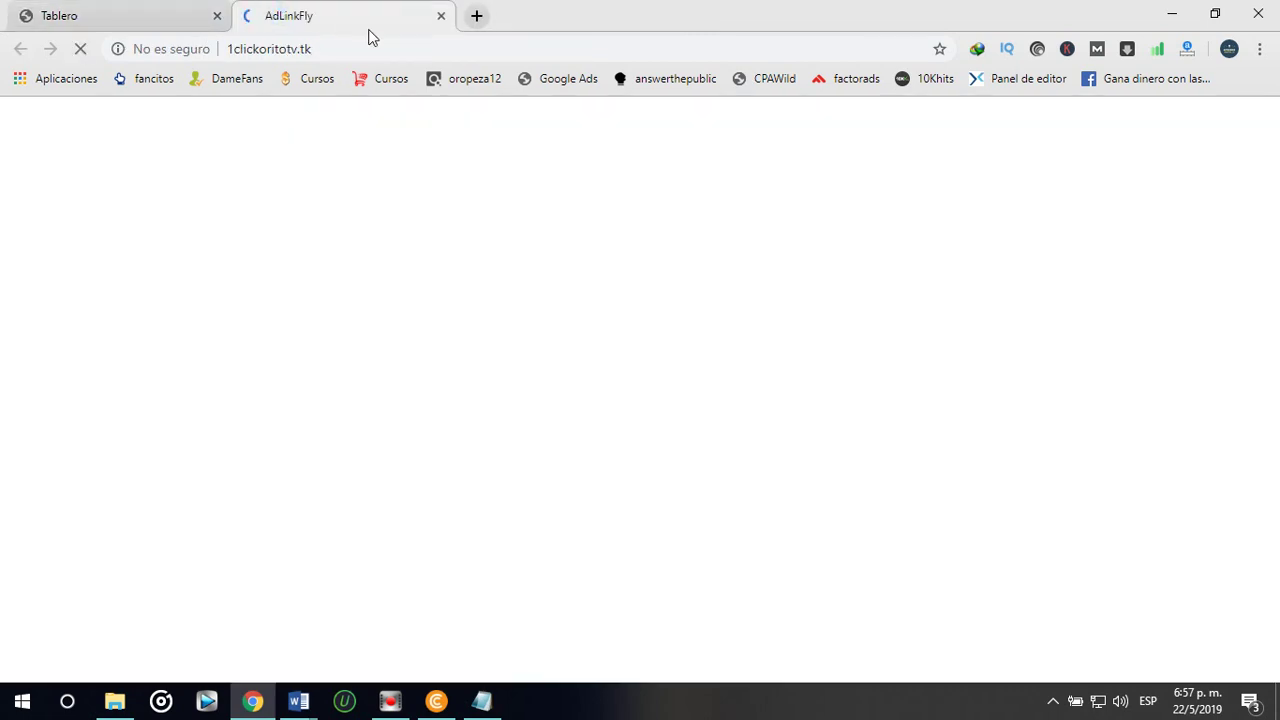
{"action": "scroll", "coordinate": [251, 400], "scroll_direction": "down", "scroll_amount": 10}
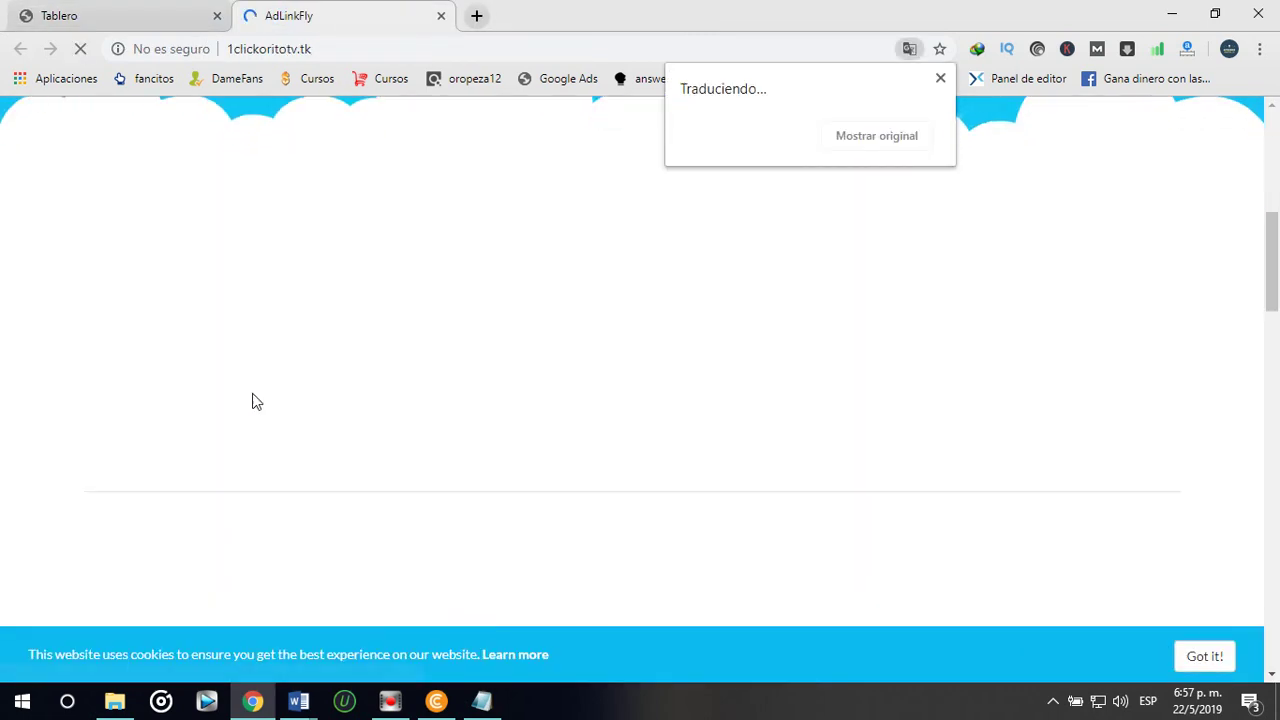
{"action": "scroll", "coordinate": [286, 406], "scroll_direction": "down", "scroll_amount": 3}
{"action": "scroll", "coordinate": [300, 349], "scroll_direction": "up", "scroll_amount": 10}
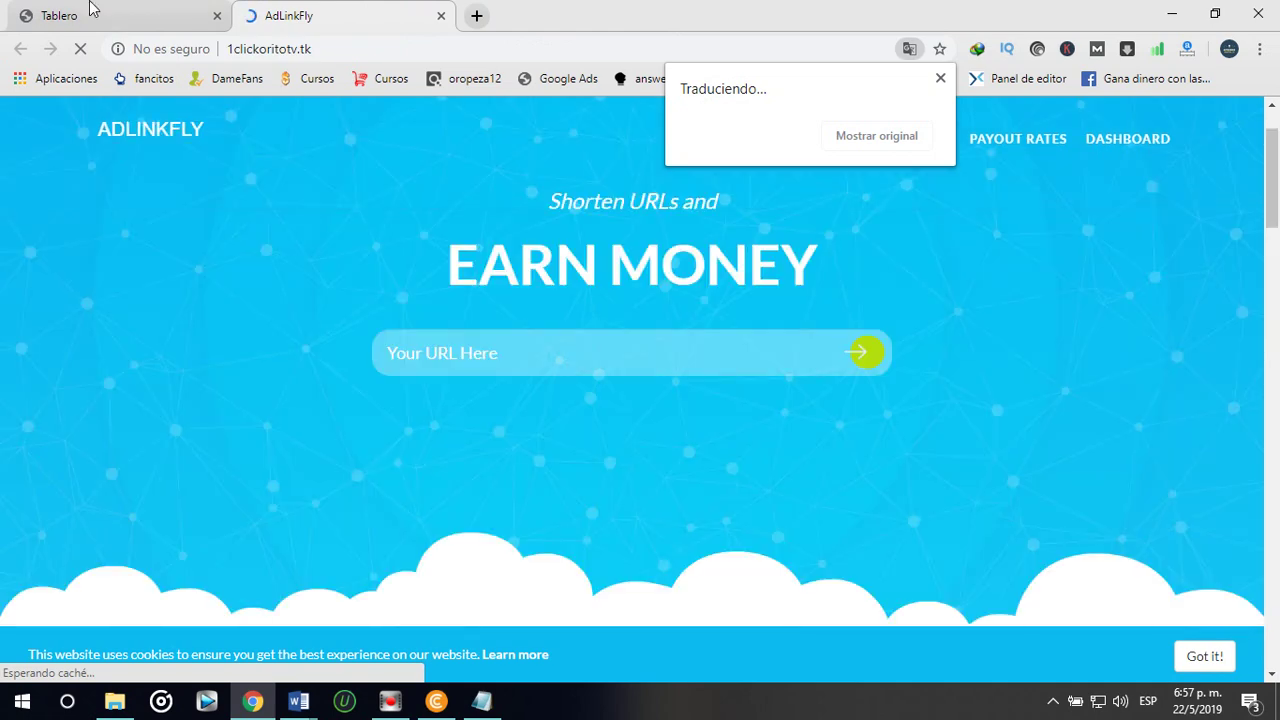
{"action": "left_click", "coordinate": [88, 15]}
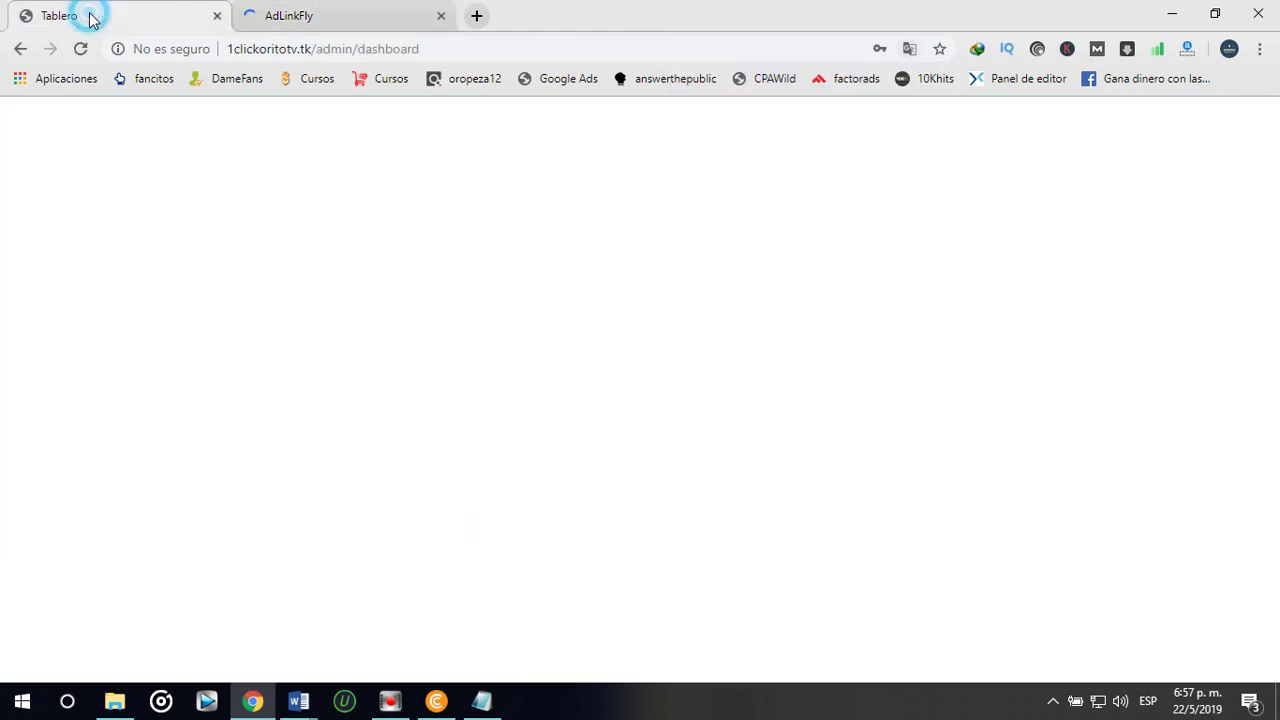
Expand Ajustes in the admin sidebar and open its Ajustes submenu page
{"action": "left_click", "coordinate": [305, 16]}
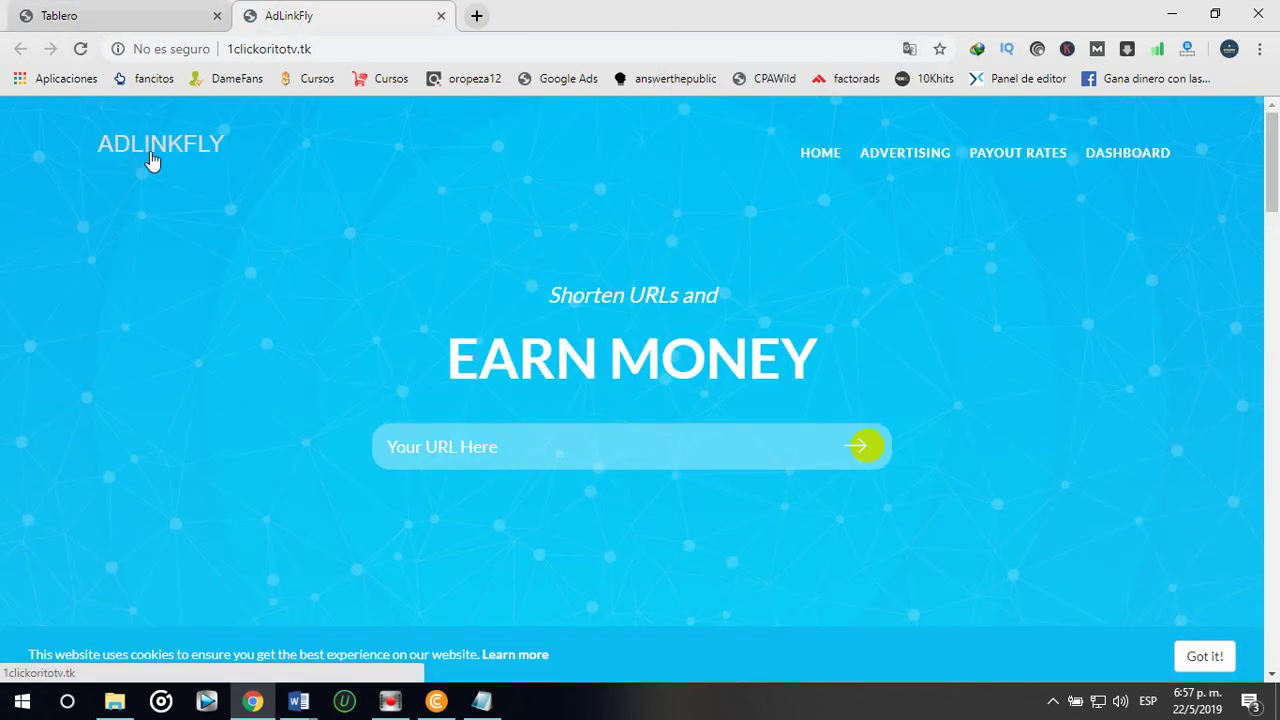
{"action": "left_click", "coordinate": [115, 24]}
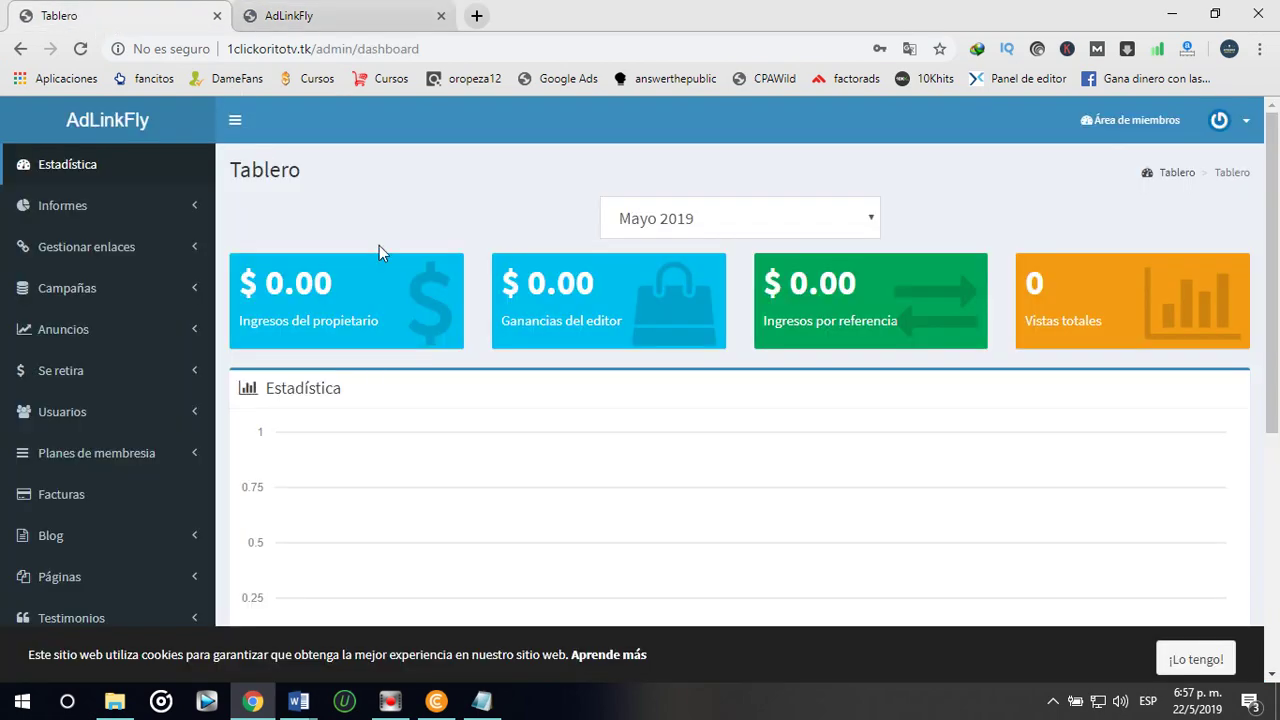
{"action": "scroll", "coordinate": [320, 497], "scroll_direction": "down", "scroll_amount": 4}
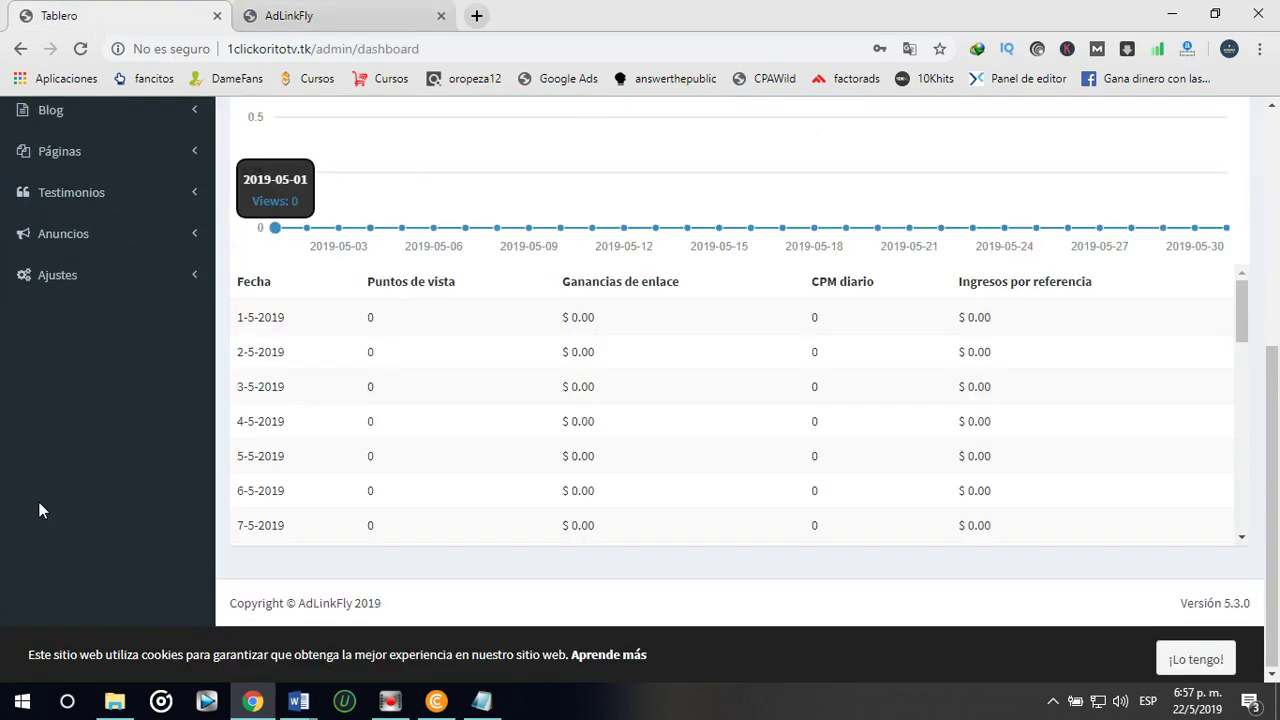
{"action": "left_click", "coordinate": [95, 276]}
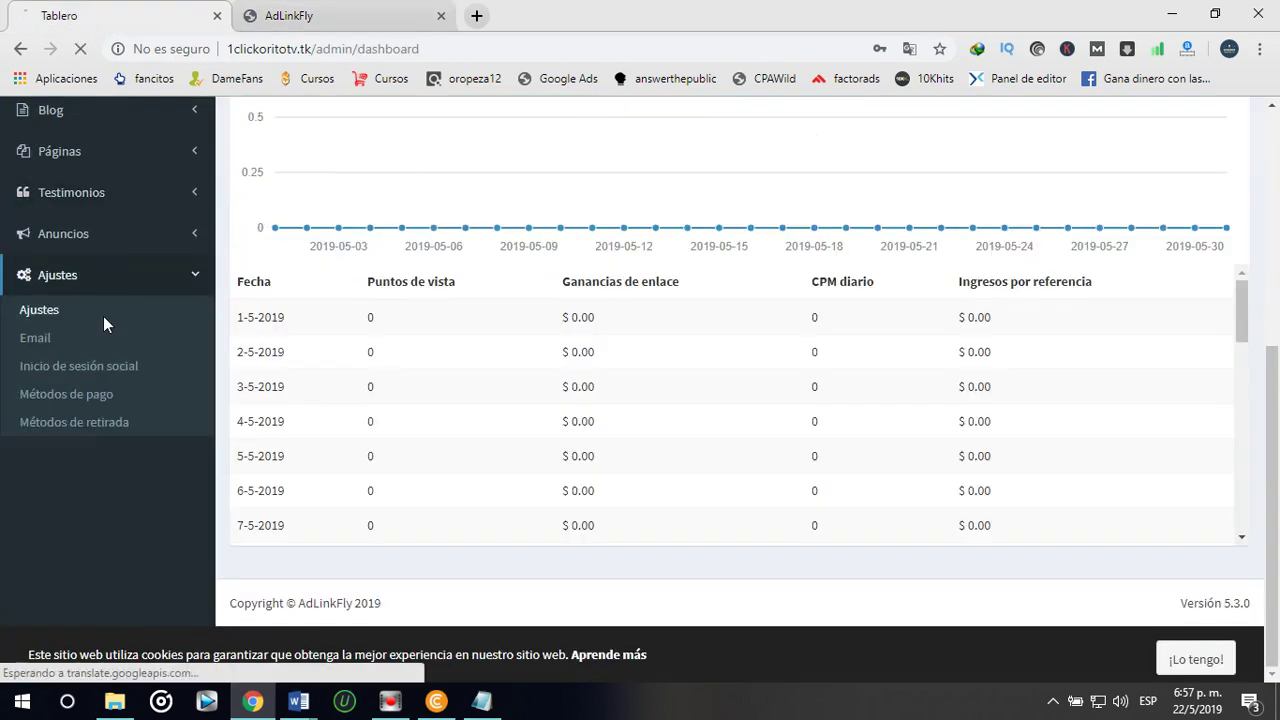
{"action": "left_click", "coordinate": [42, 318]}
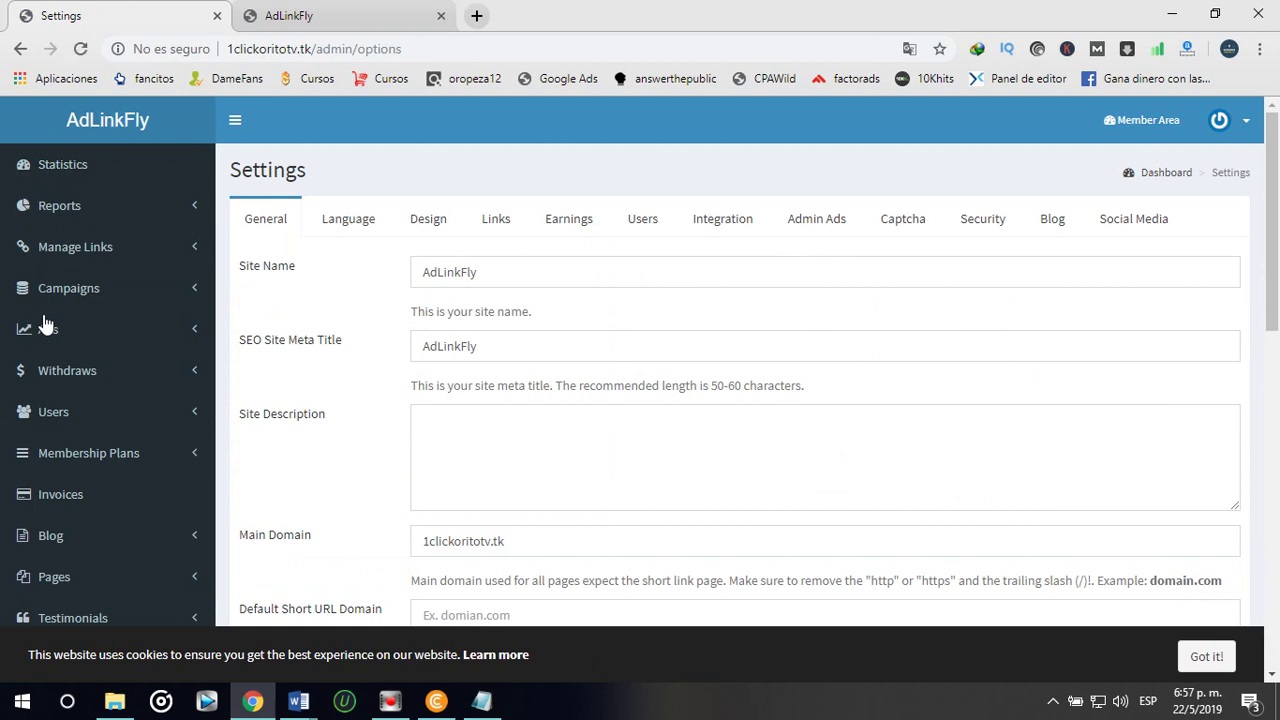
Change the Site Name from AdLinkFly to OROPEZACROP.COM
{"action": "double_click", "coordinate": [429, 280]}
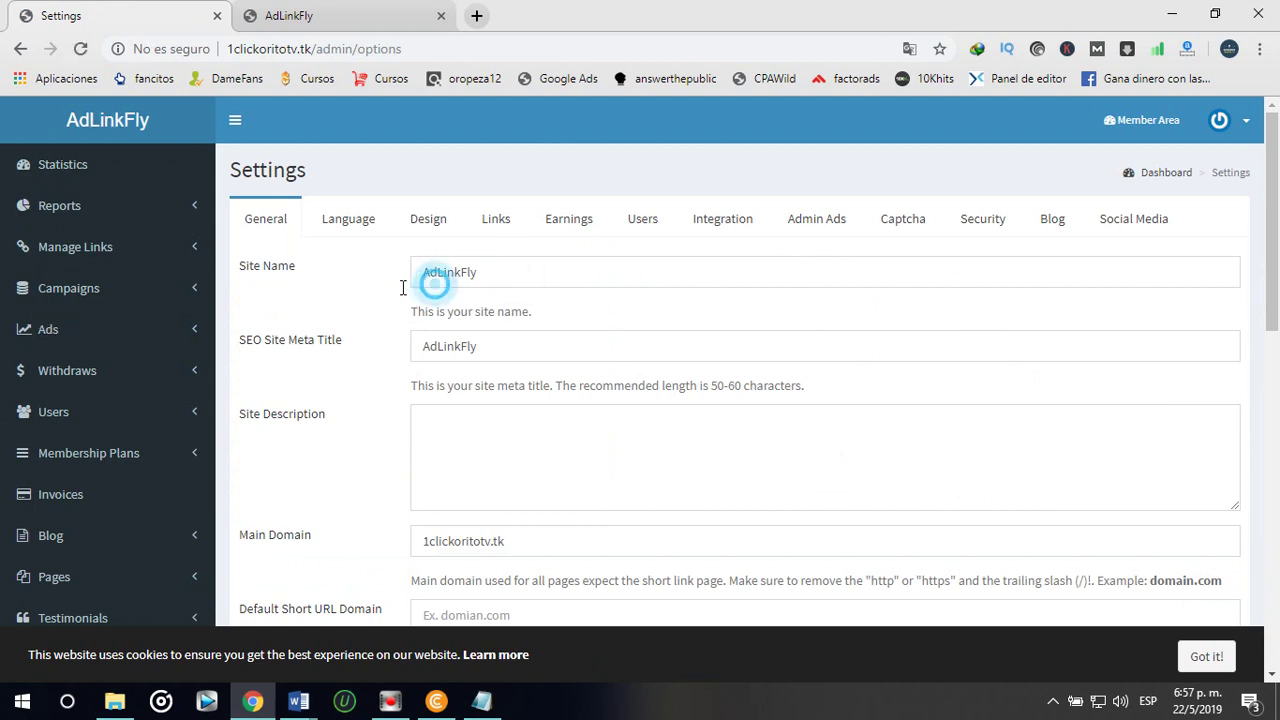
{"action": "left_click", "coordinate": [505, 318]}
{"action": "double_click", "coordinate": [516, 317]}
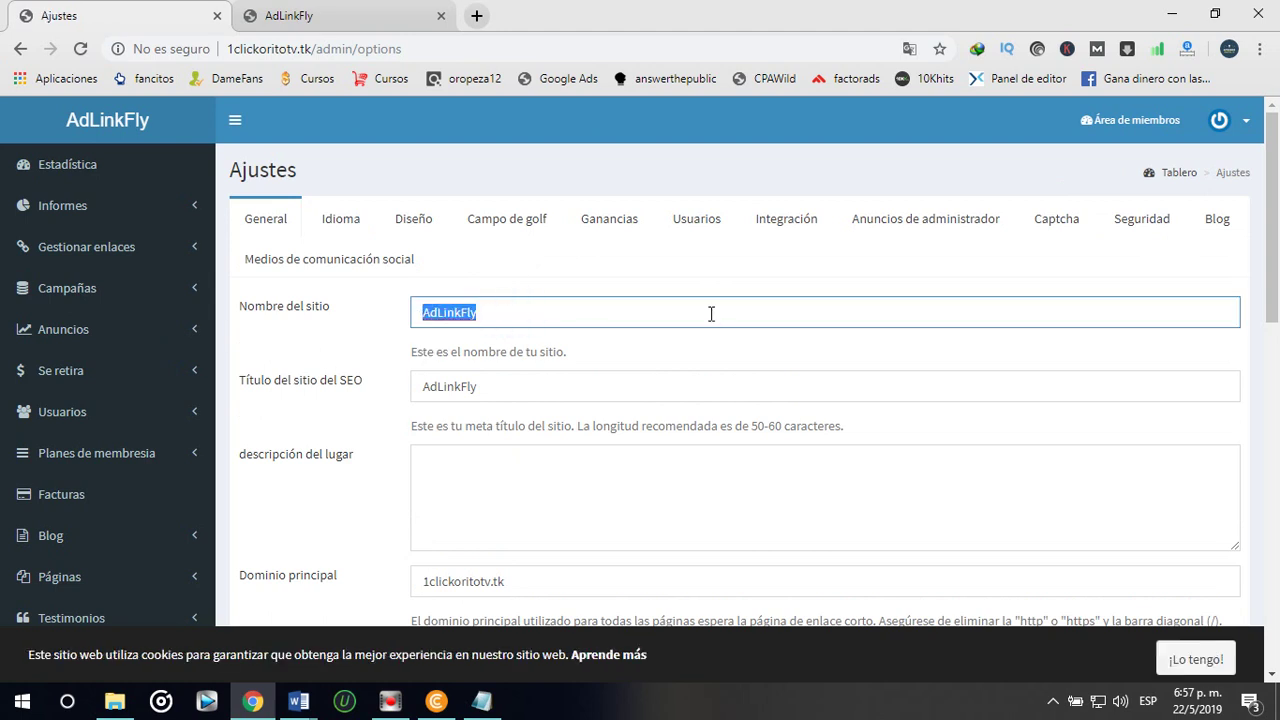
{"action": "type", "text": "OT"}
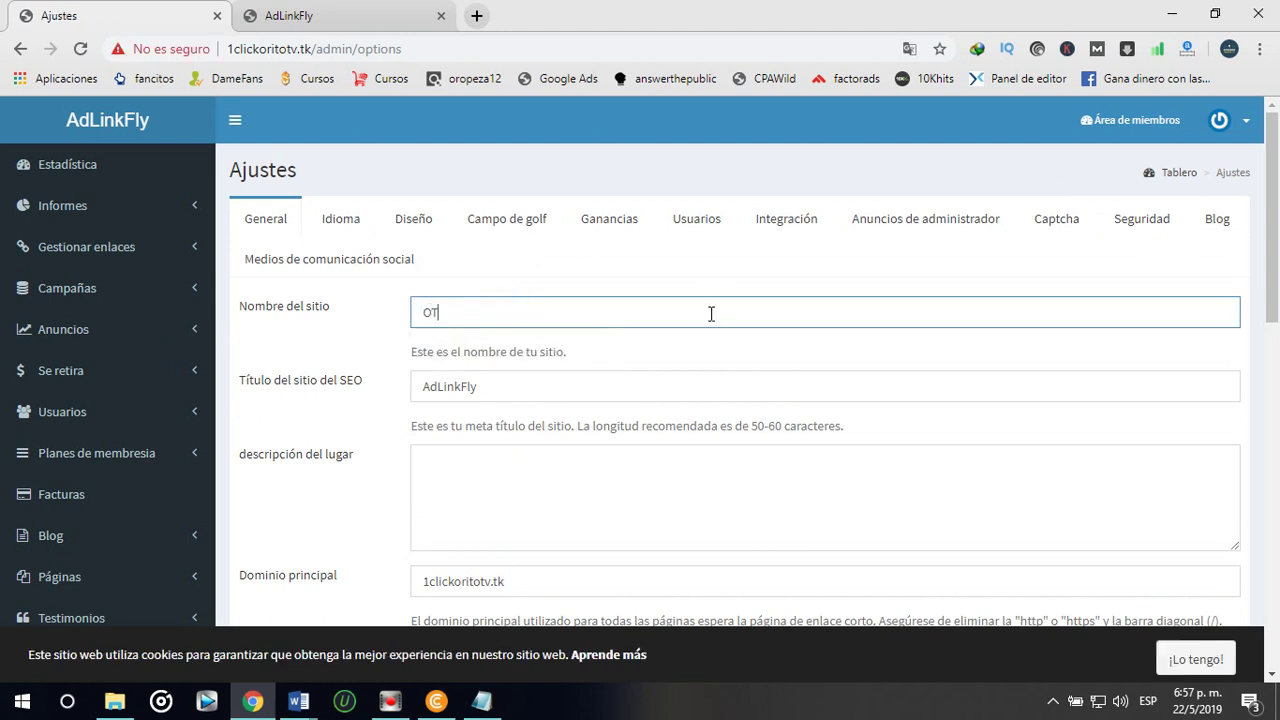
{"action": "key", "text": "BackSpace"}
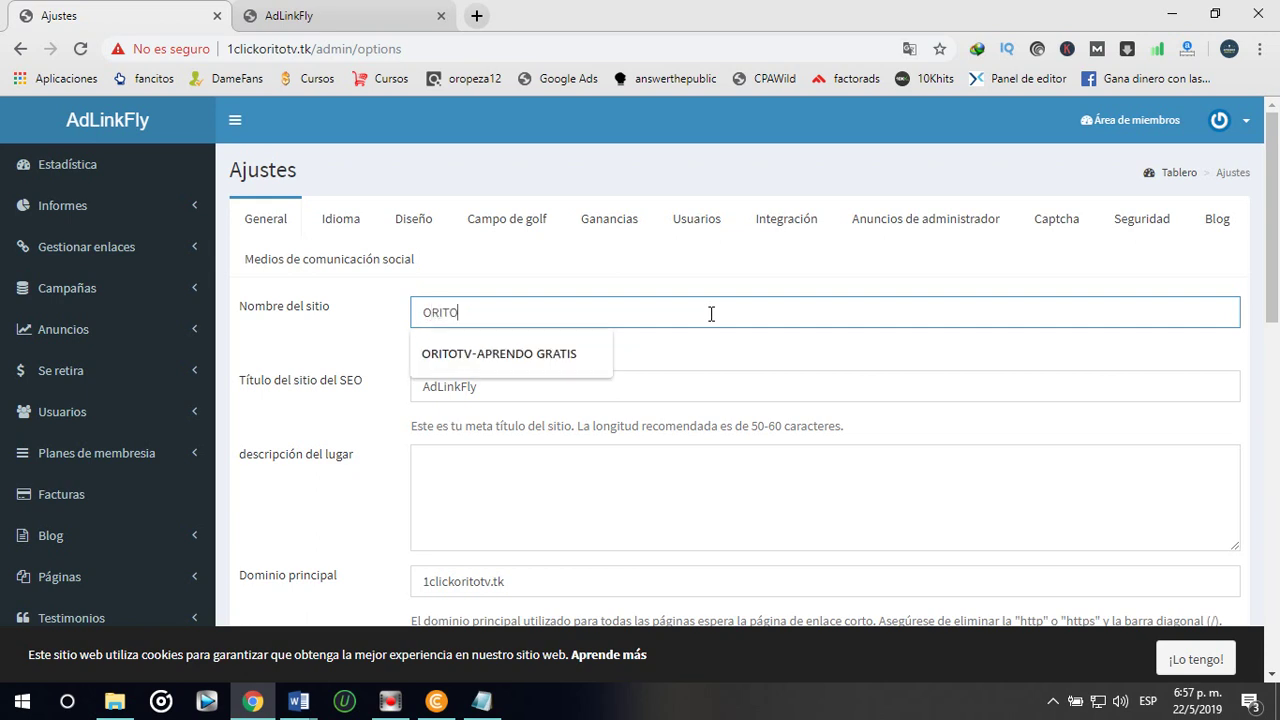
{"action": "type", "text": "RITO T"}
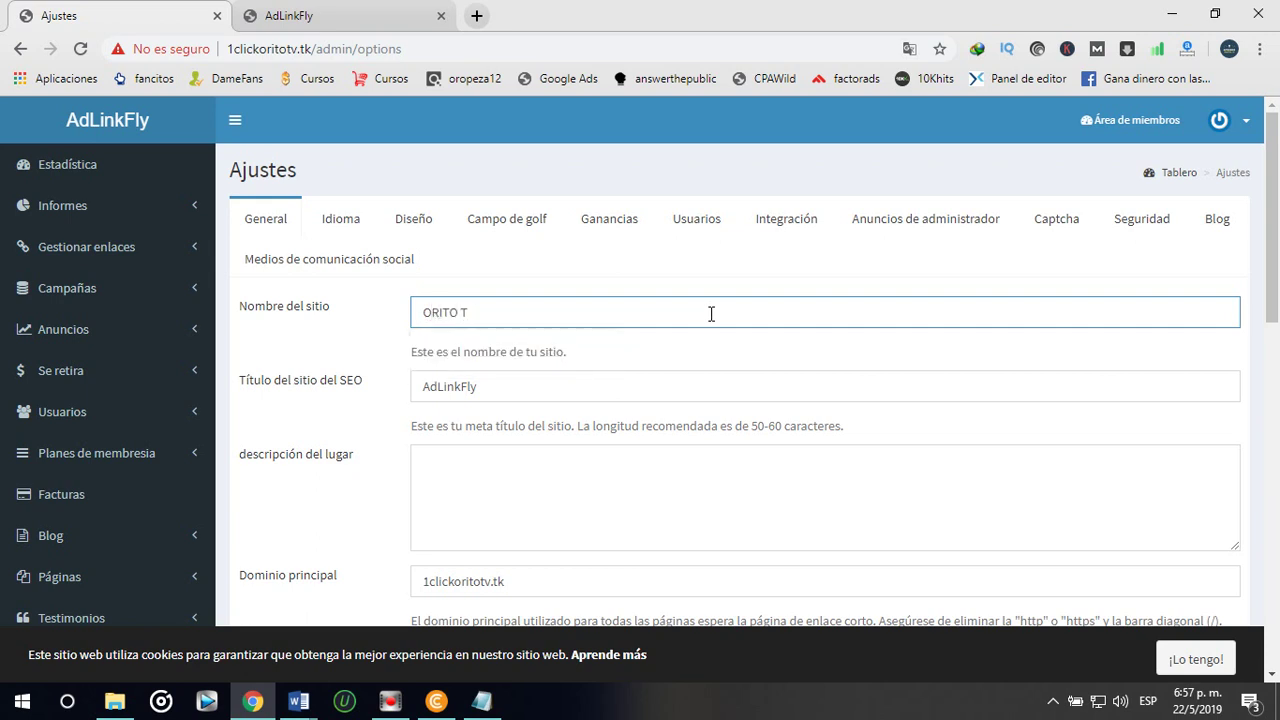
{"action": "type", "text": "VOPEZACROP"}
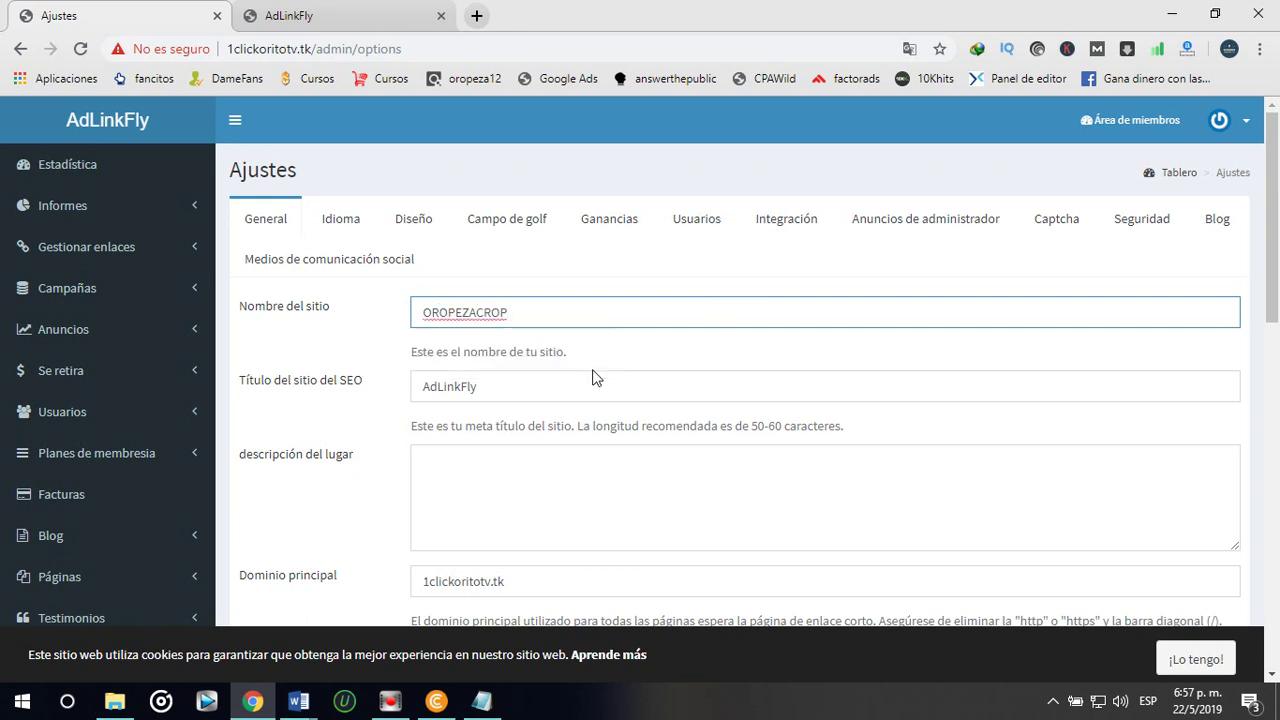
{"action": "type", "text": ".COM"}
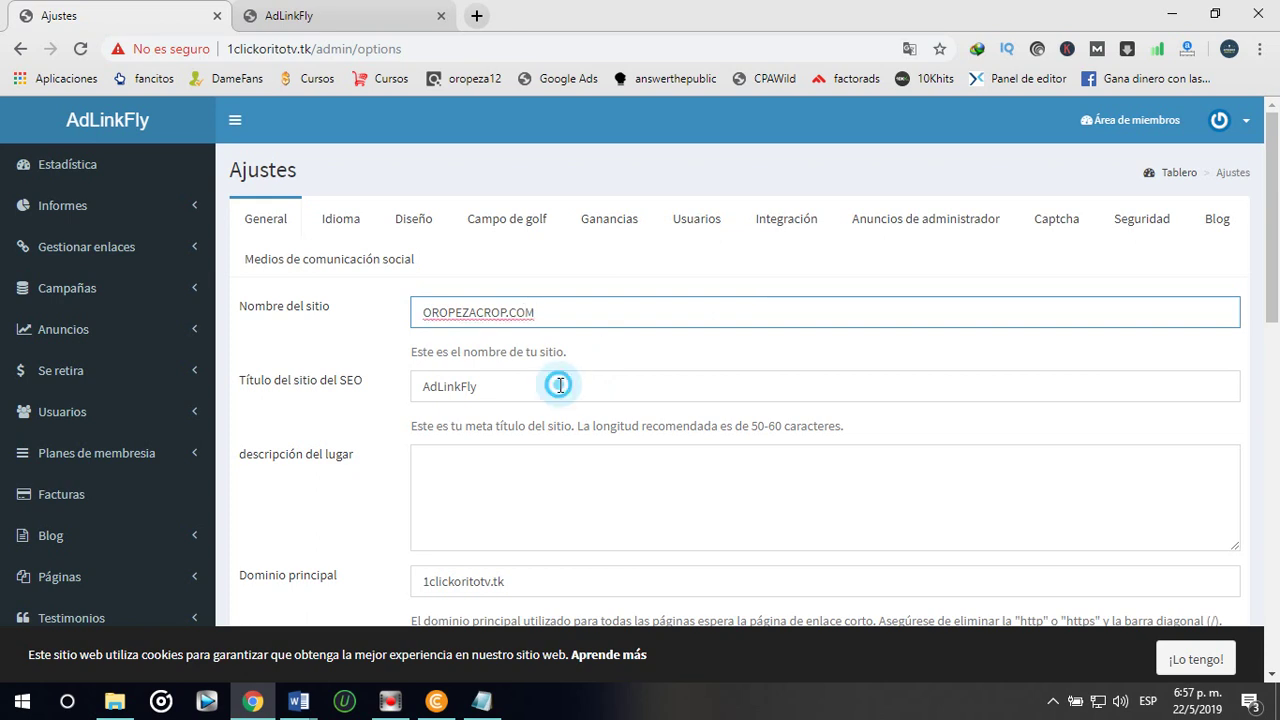
Replace the SEO Site Meta Title AdLinkFly with OROPEZACROP.COM
{"action": "double_click", "coordinate": [560, 380]}
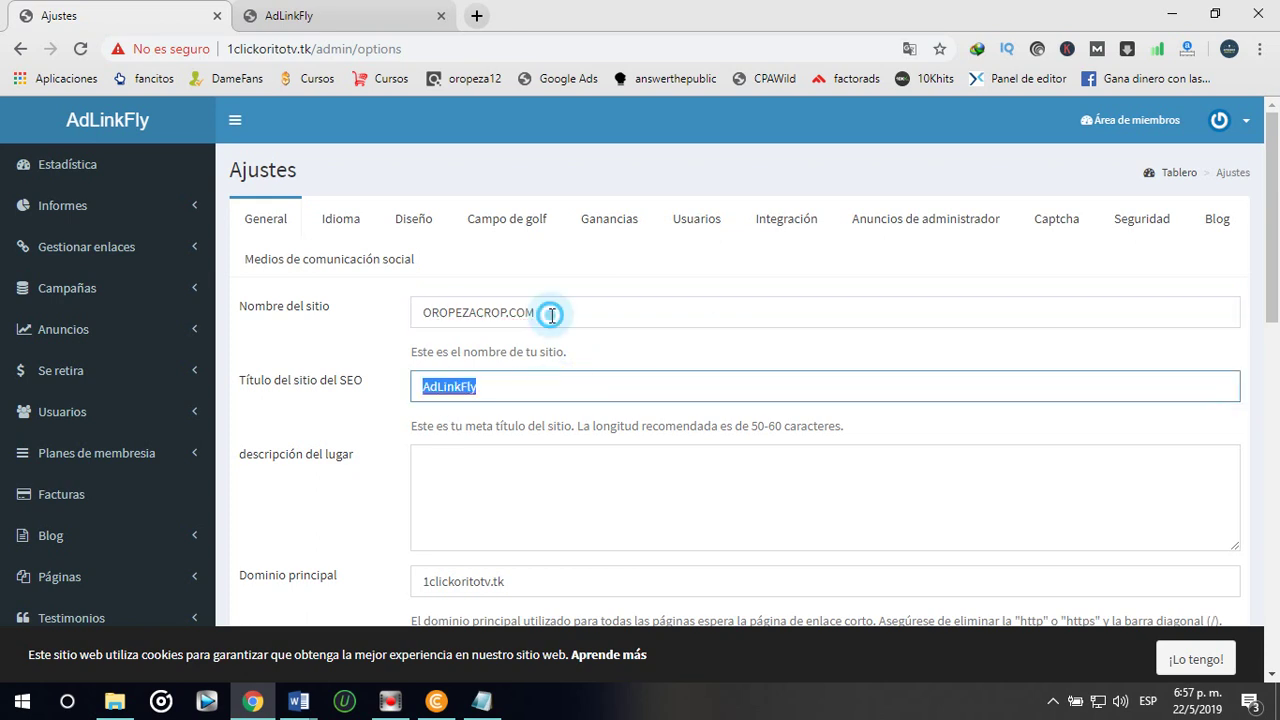
{"action": "left_click_drag", "start_coordinate": [548, 313], "coordinate": [437, 325]}
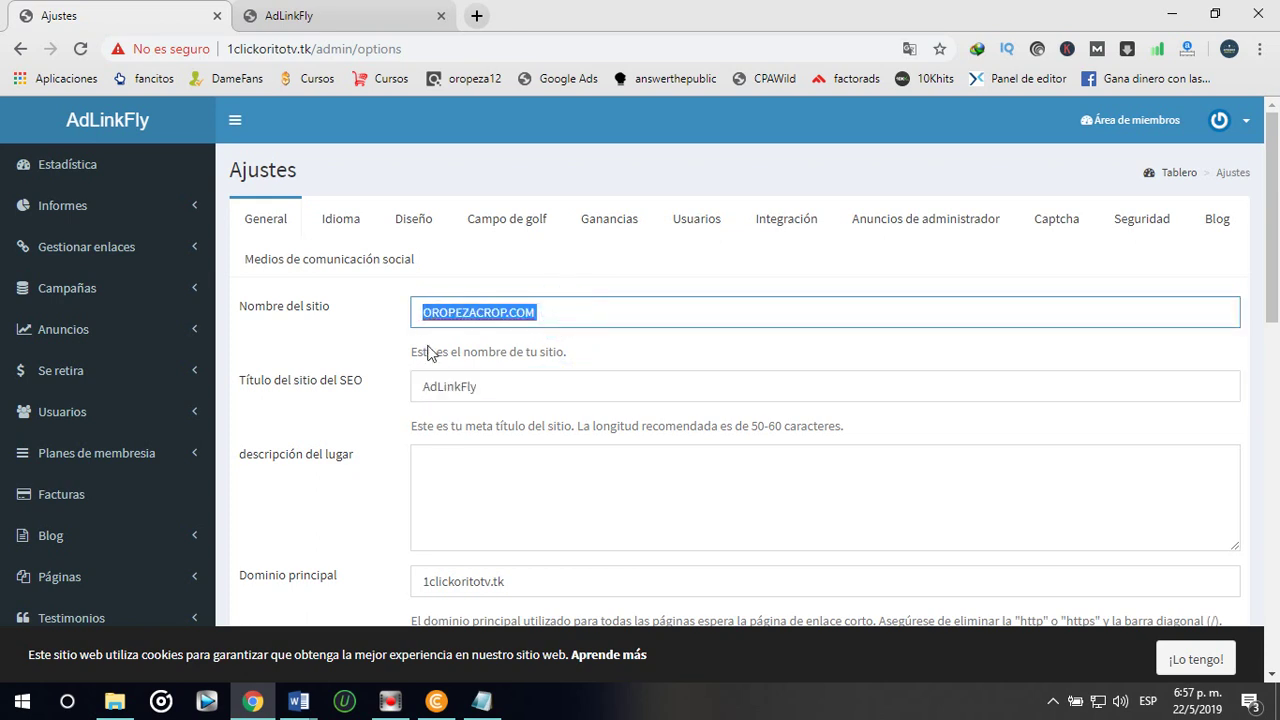
{"action": "left_click_drag", "start_coordinate": [489, 388], "coordinate": [389, 389]}
{"action": "type", "text": "OROPEZACROP.COM"}
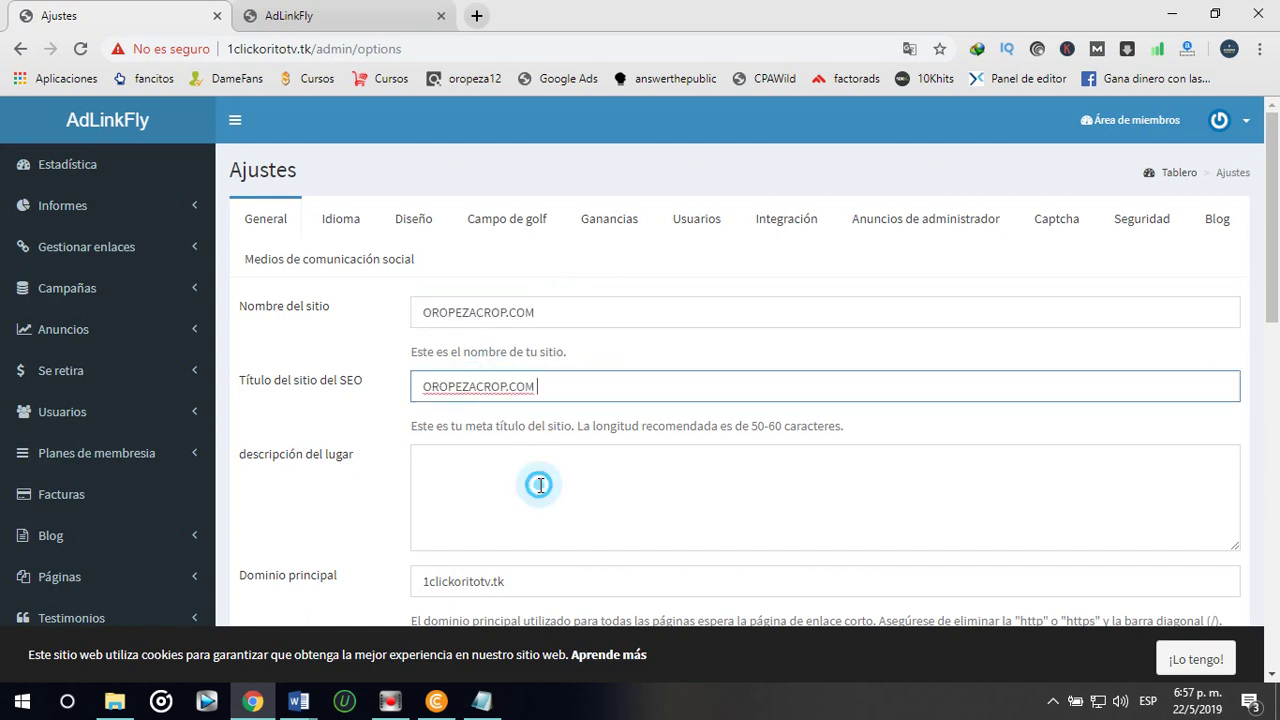
{"action": "left_click", "coordinate": [521, 480]}
Review the domain options, leaving direct domain access blocking set to Sí
{"action": "scroll", "coordinate": [510, 430], "scroll_direction": "down", "scroll_amount": 3}
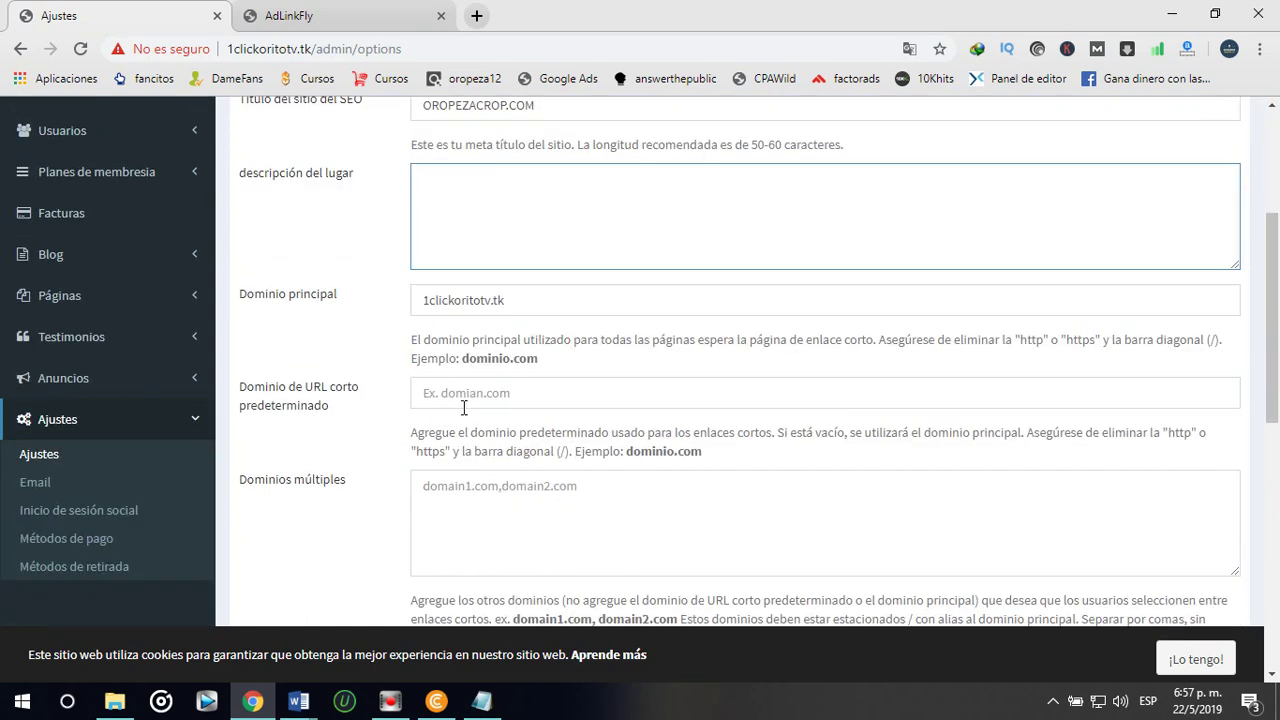
{"action": "scroll", "coordinate": [470, 440], "scroll_direction": "down", "scroll_amount": 2}
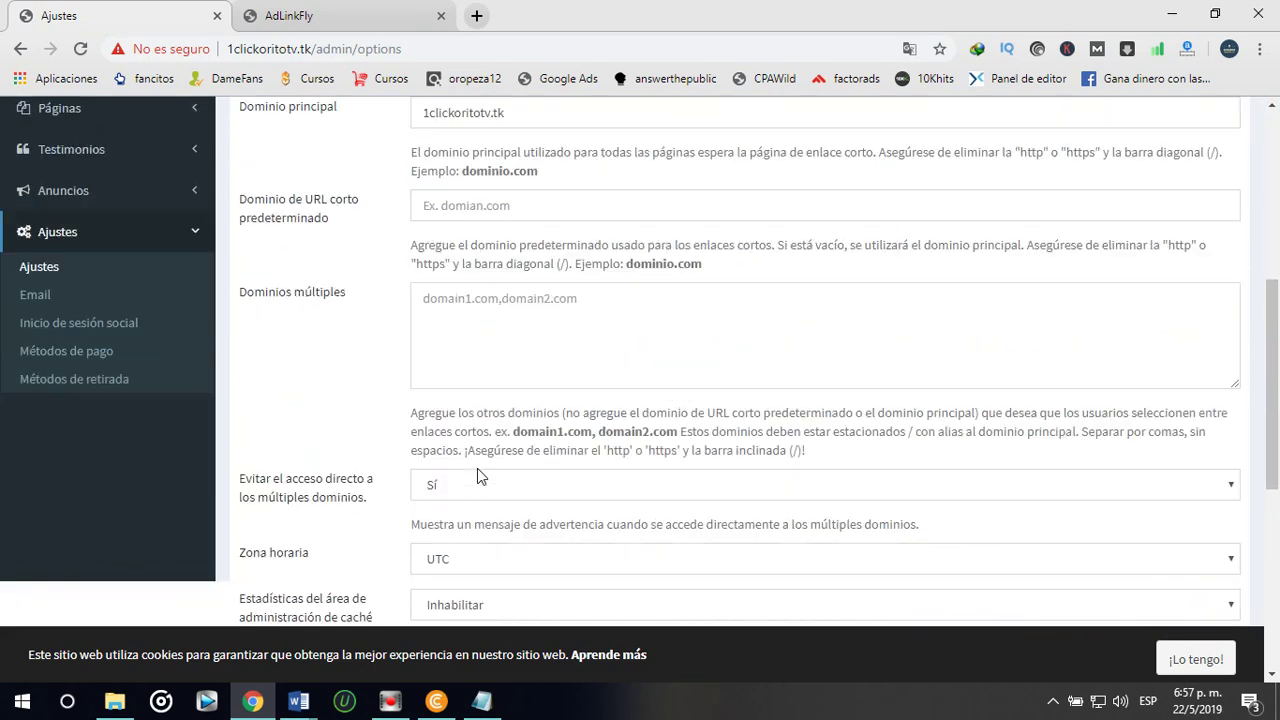
{"action": "left_click", "coordinate": [492, 318]}
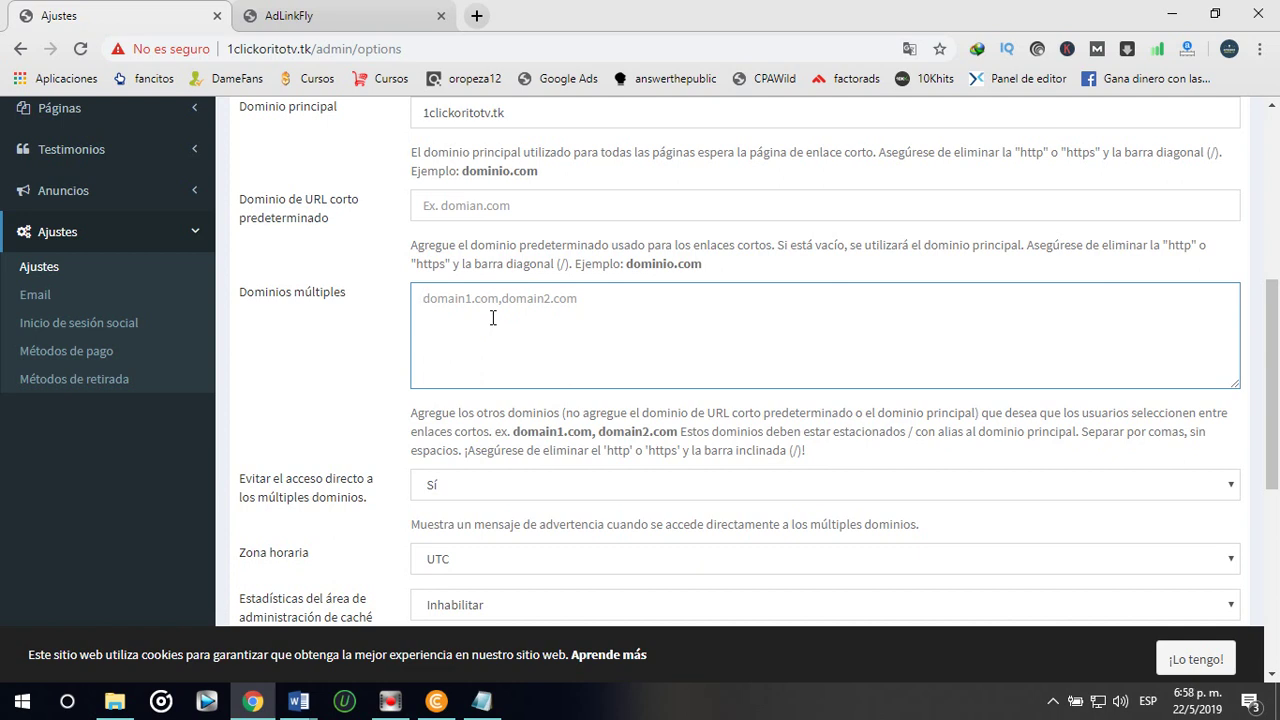
{"action": "scroll", "coordinate": [786, 346], "scroll_direction": "down", "scroll_amount": 2}
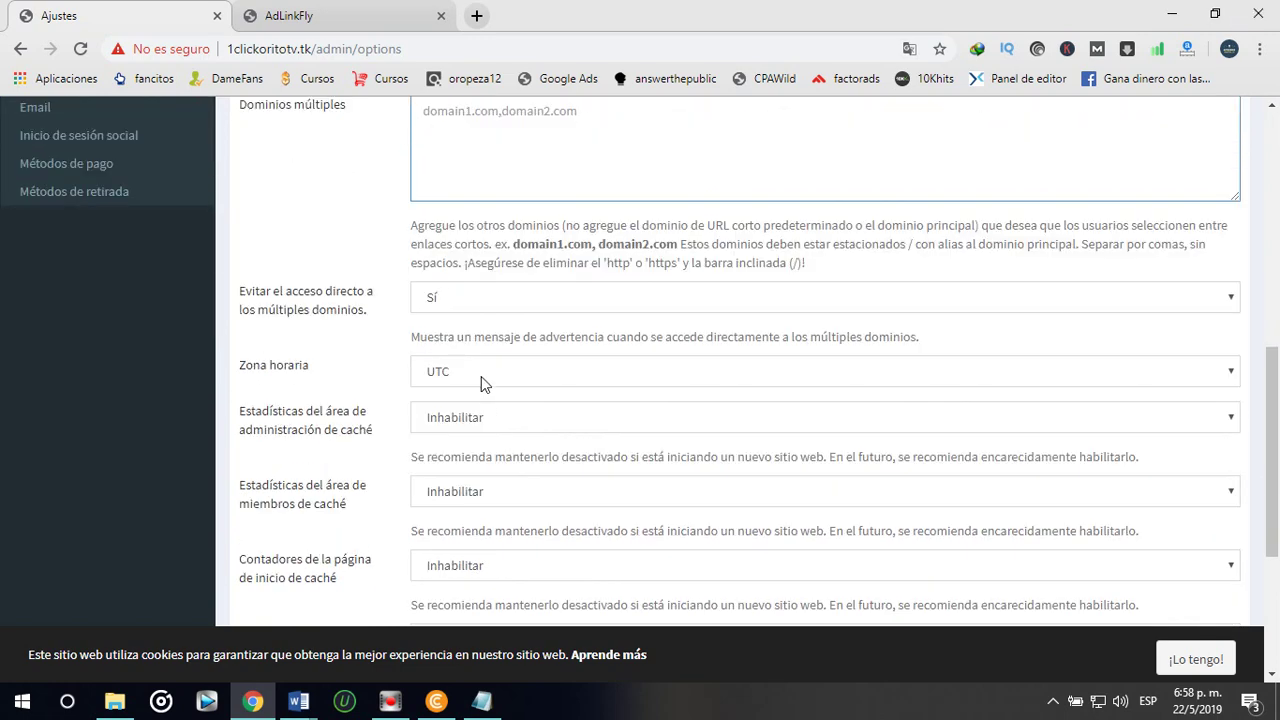
{"action": "left_click", "coordinate": [472, 305]}
{"action": "left_click", "coordinate": [466, 294]}
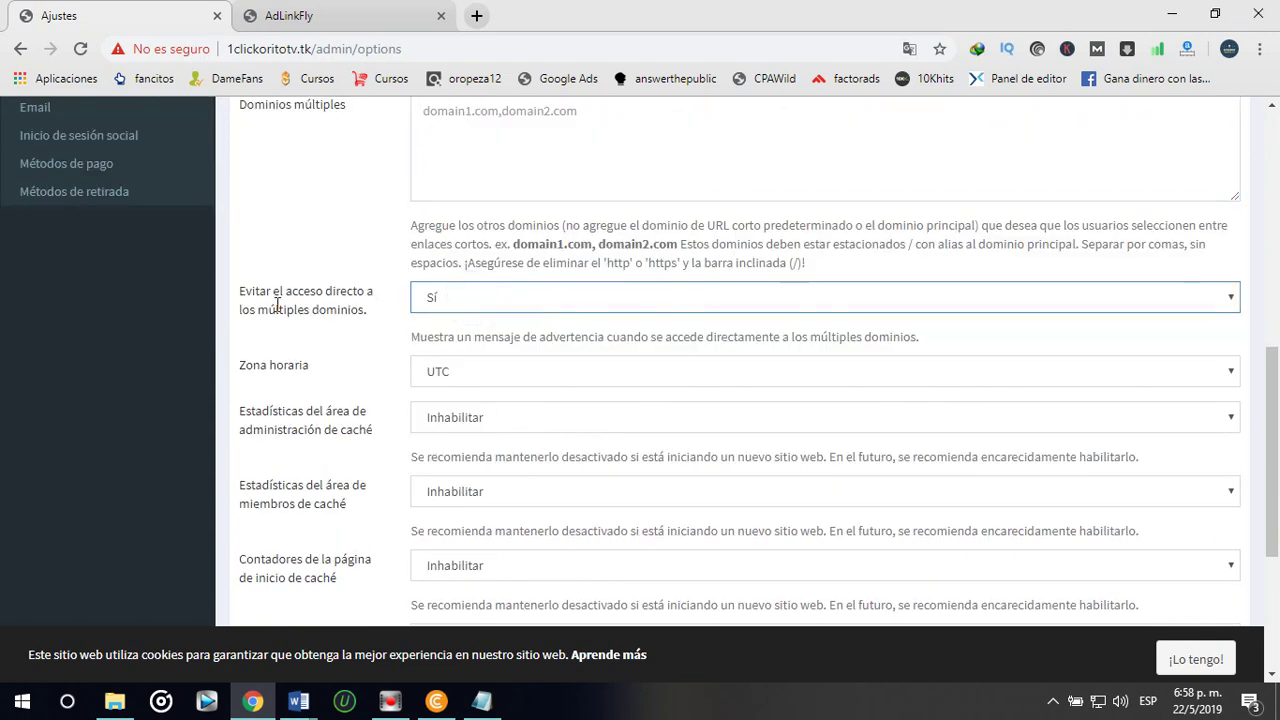
{"action": "left_click", "coordinate": [312, 310]}
{"action": "left_click_drag", "start_coordinate": [312, 310], "coordinate": [242, 292]}
{"action": "left_click", "coordinate": [286, 309]}
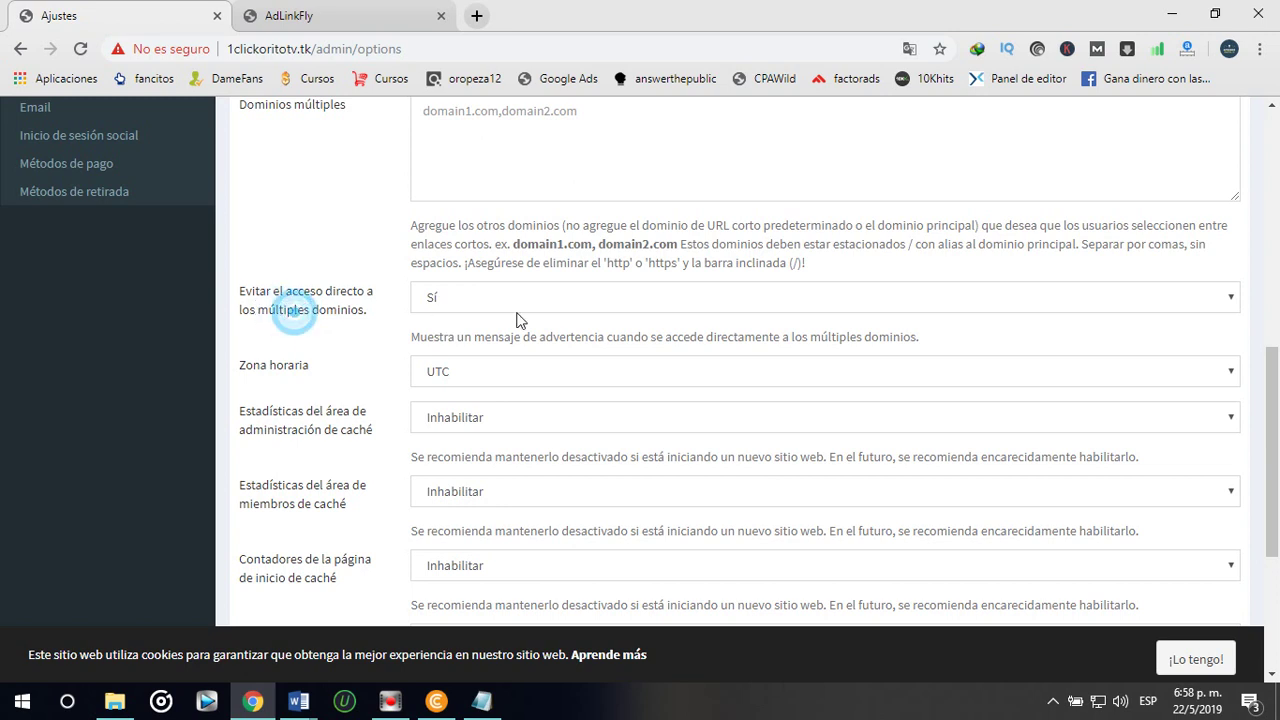
Keep the time zone at UTC and save the General settings with Salvar
{"action": "left_click", "coordinate": [457, 380]}
{"action": "left_click", "coordinate": [489, 380]}
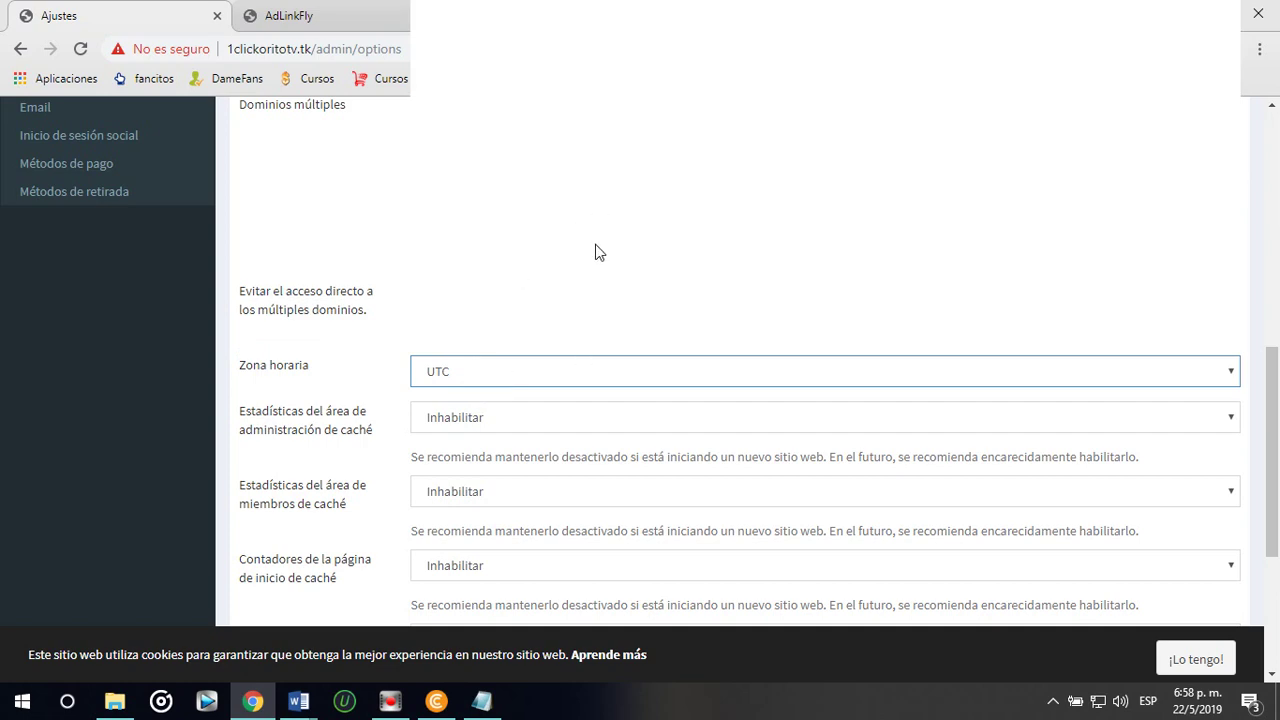
{"action": "left_click", "coordinate": [350, 364]}
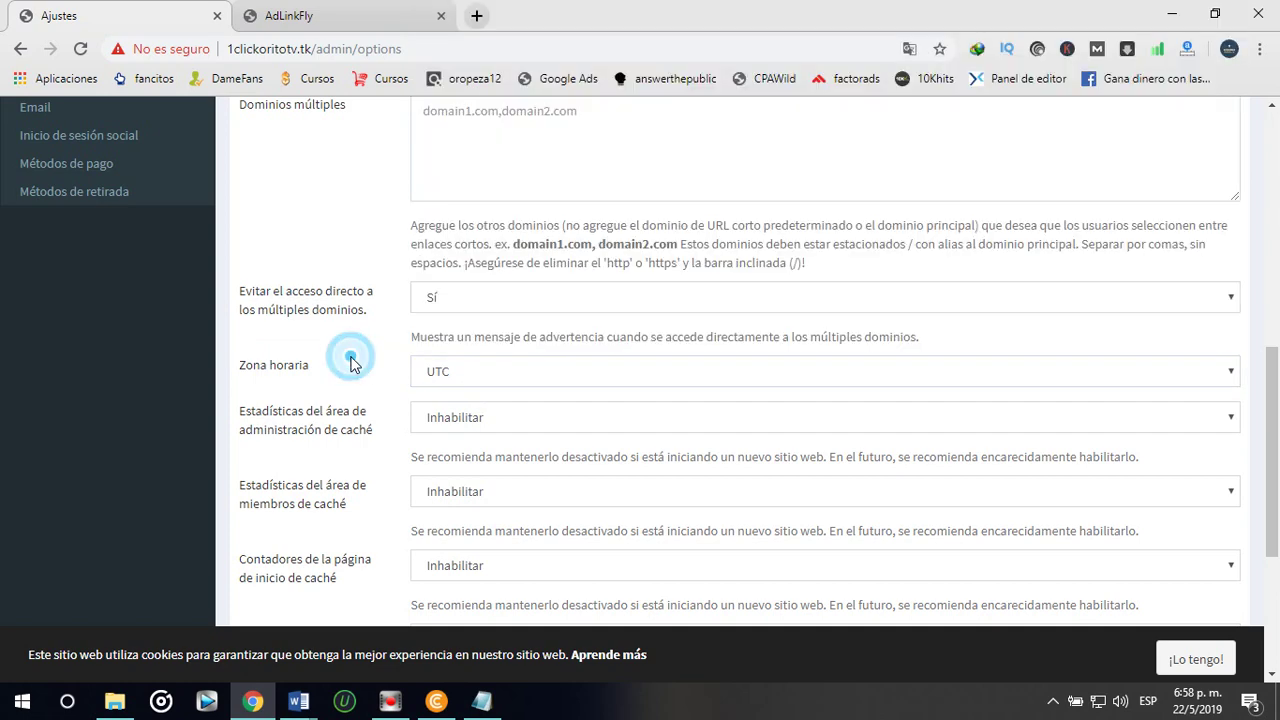
{"action": "scroll", "coordinate": [340, 375], "scroll_direction": "down", "scroll_amount": 1}
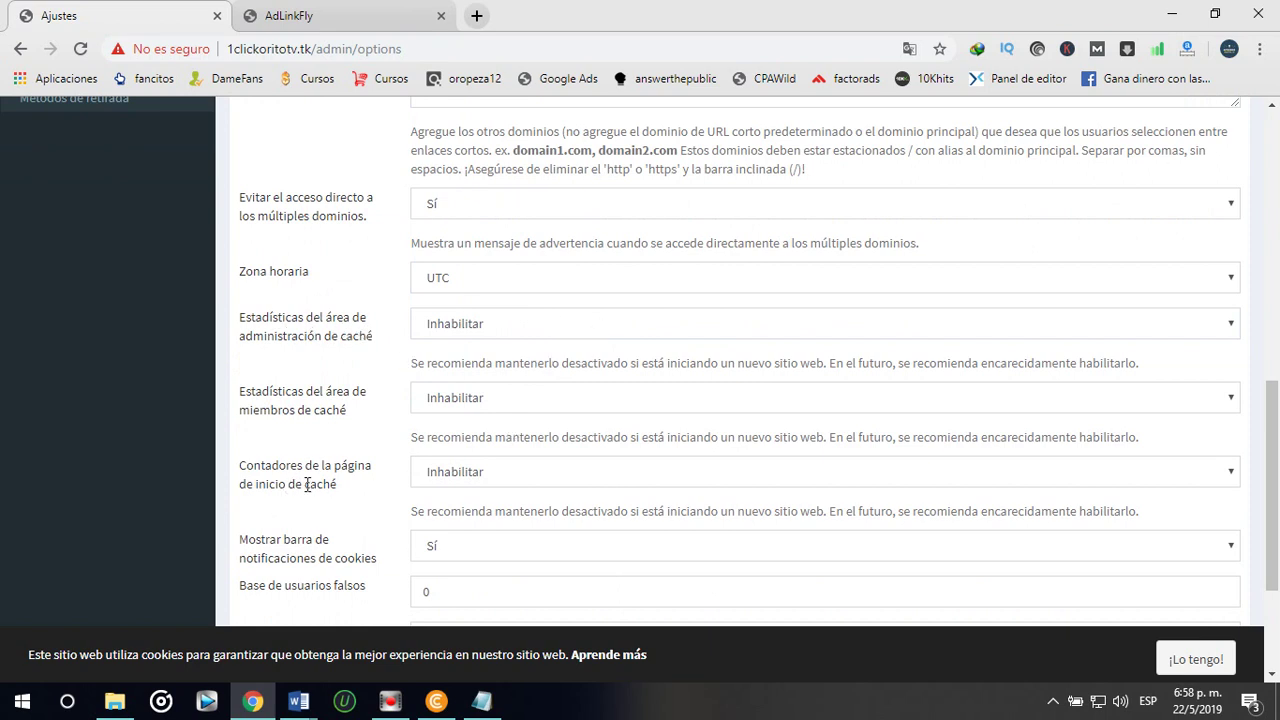
{"action": "scroll", "coordinate": [480, 475], "scroll_direction": "down", "scroll_amount": 2}
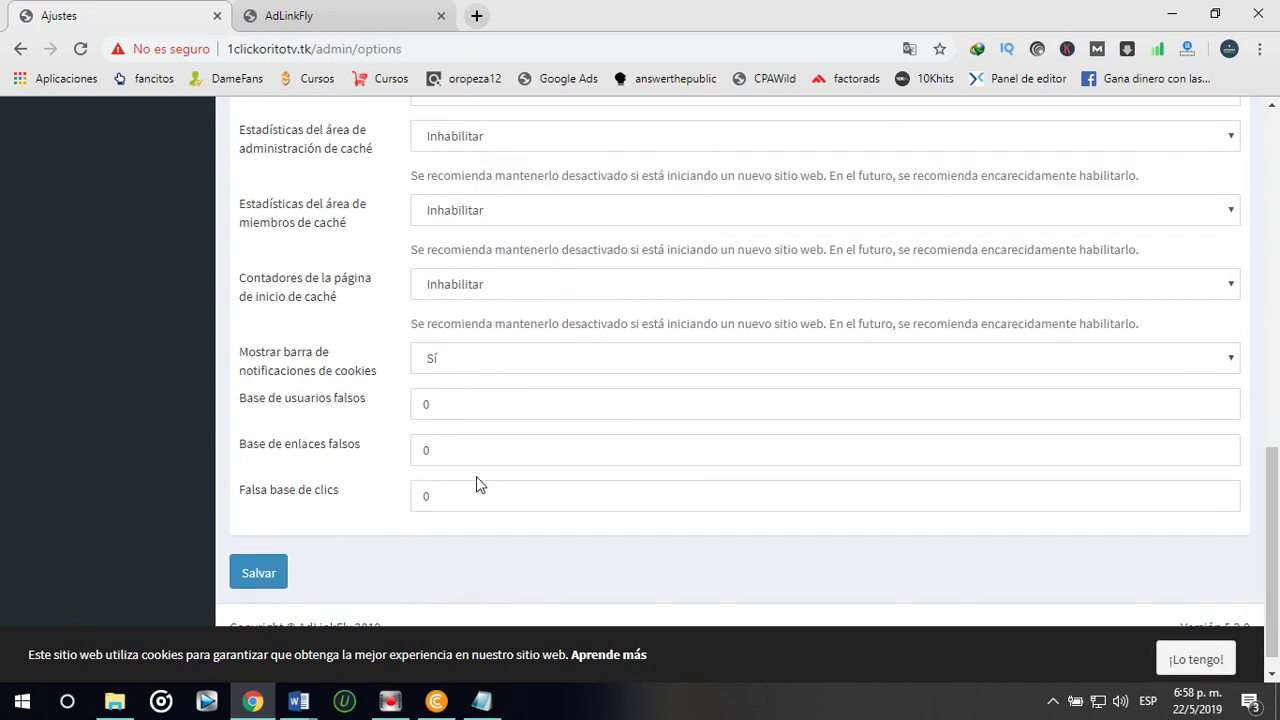
{"action": "left_click", "coordinate": [258, 574]}
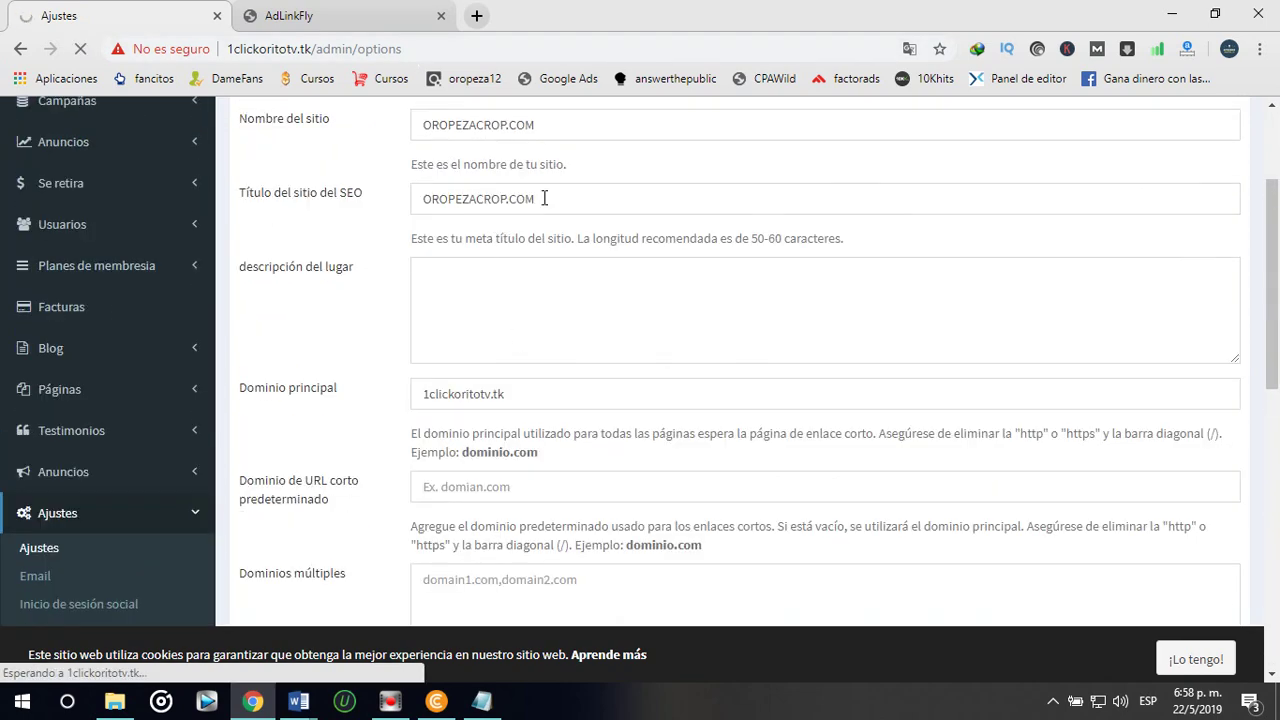
Reload the public homepage to confirm the OROPEZACROP.COM site name, then return to admin Settings
{"action": "left_click", "coordinate": [320, 16]}
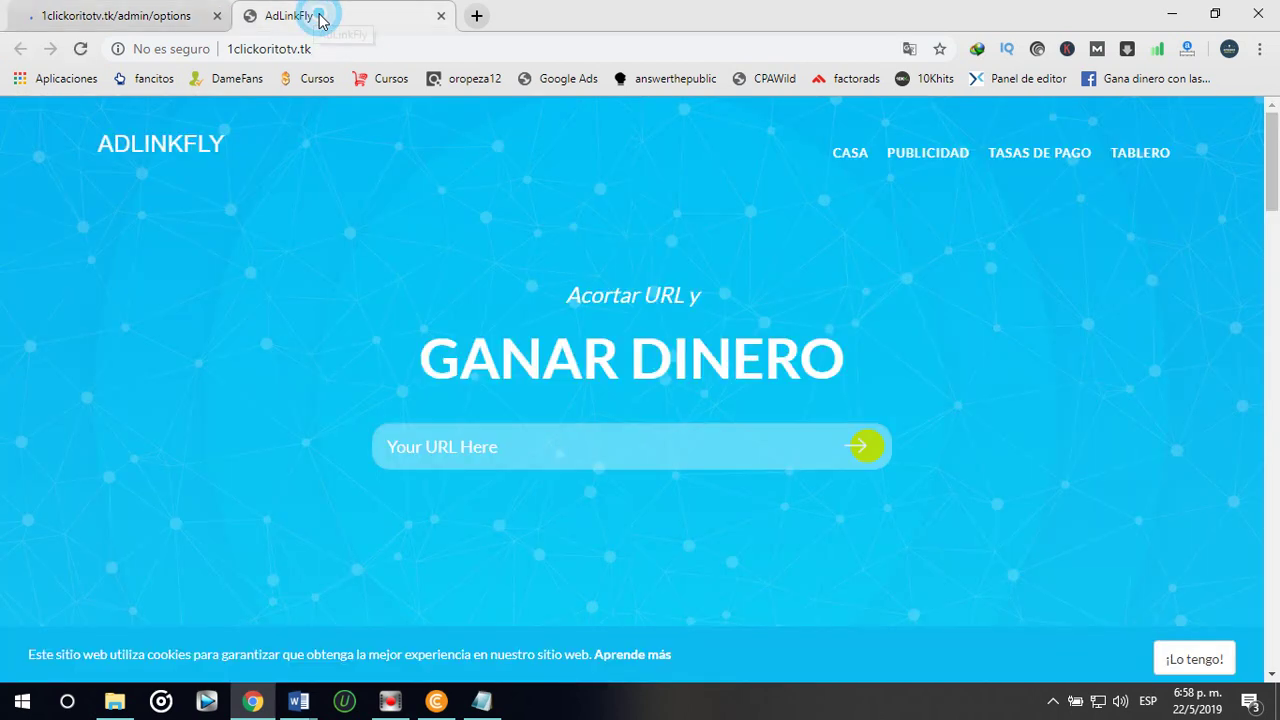
{"action": "left_click", "coordinate": [80, 48]}
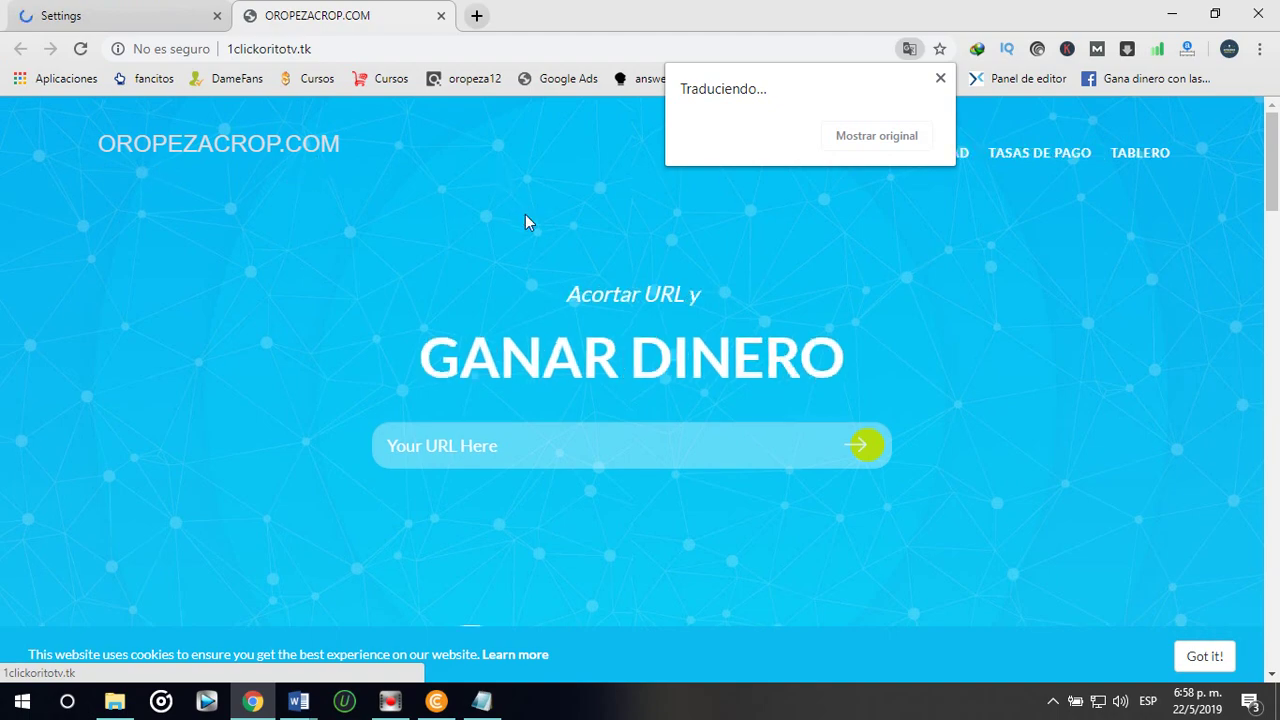
{"action": "scroll", "coordinate": [431, 411], "scroll_direction": "down", "scroll_amount": 8}
{"action": "scroll", "coordinate": [281, 385], "scroll_direction": "down", "scroll_amount": 2}
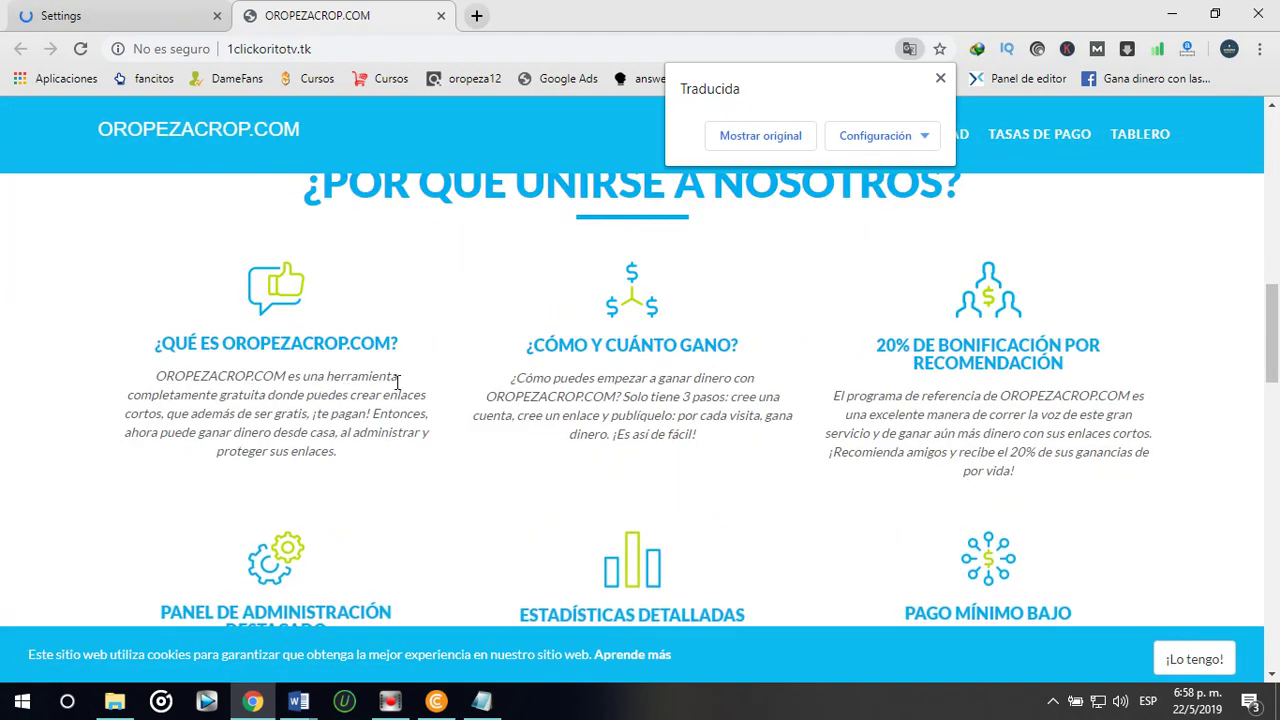
{"action": "scroll", "coordinate": [674, 383], "scroll_direction": "down", "scroll_amount": 9}
{"action": "scroll", "coordinate": [1035, 427], "scroll_direction": "up", "scroll_amount": 6}
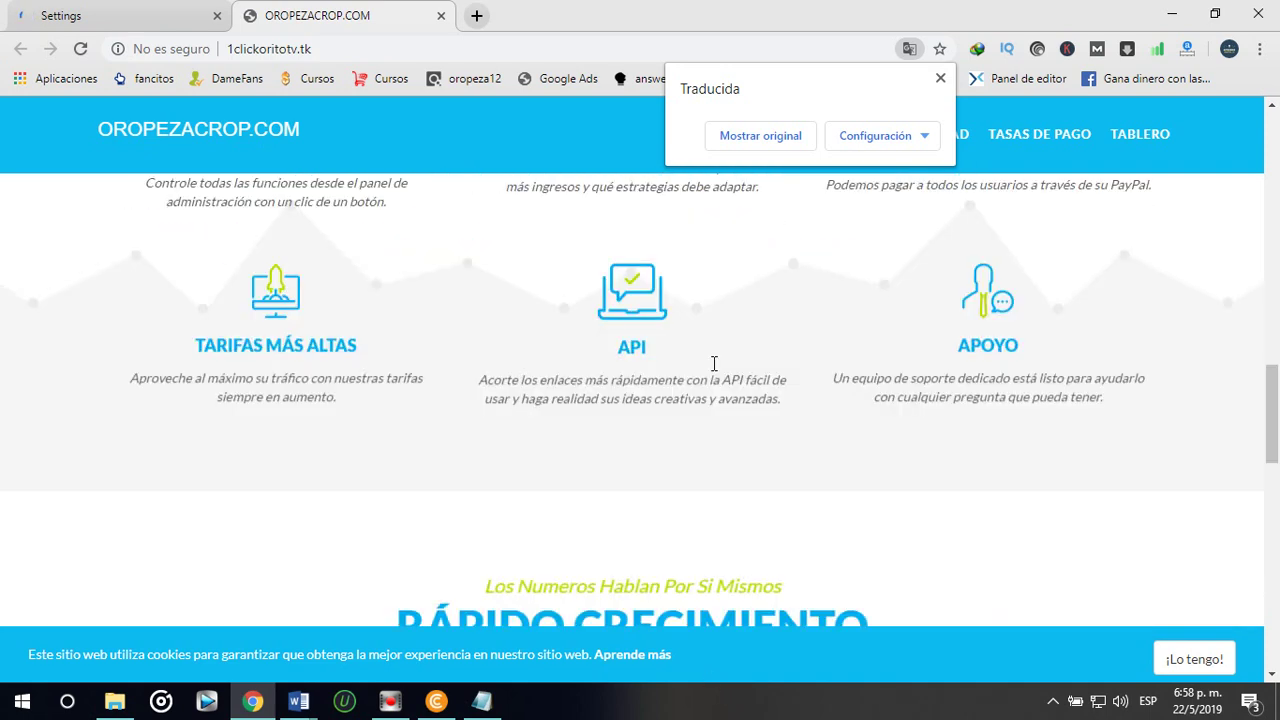
{"action": "scroll", "coordinate": [838, 350], "scroll_direction": "down", "scroll_amount": 8}
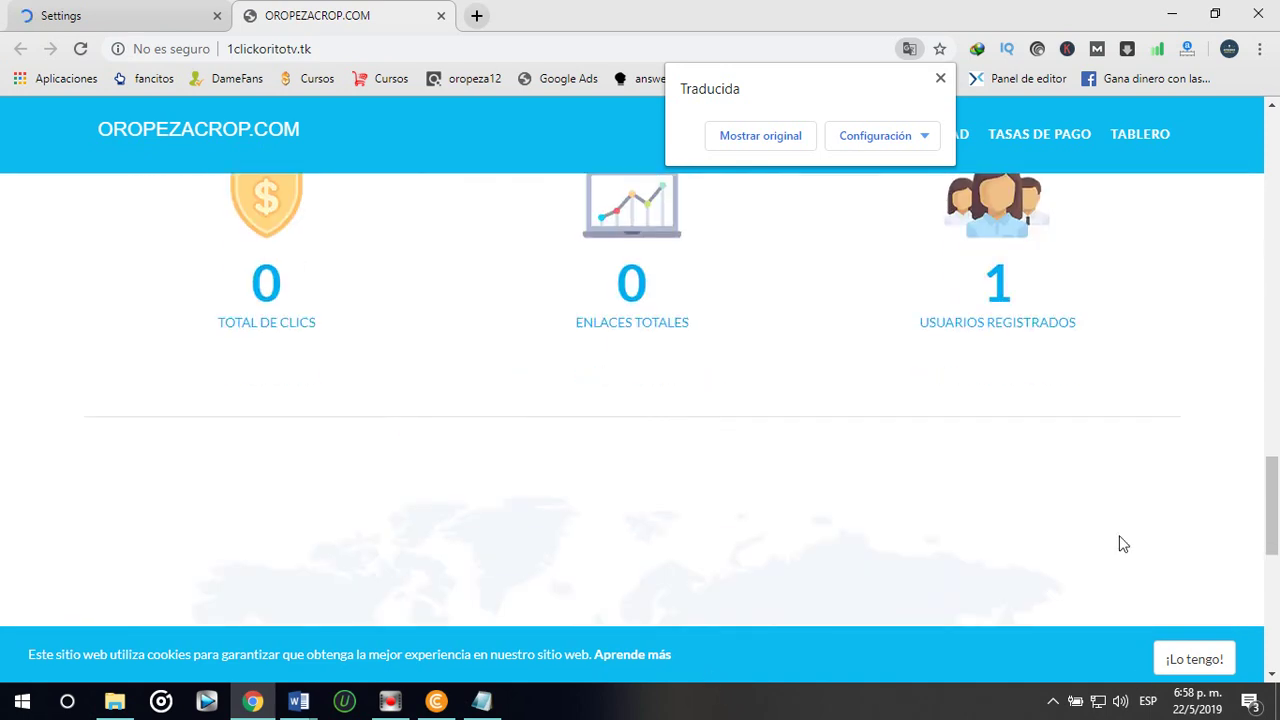
{"action": "scroll", "coordinate": [243, 377], "scroll_direction": "down", "scroll_amount": 4}
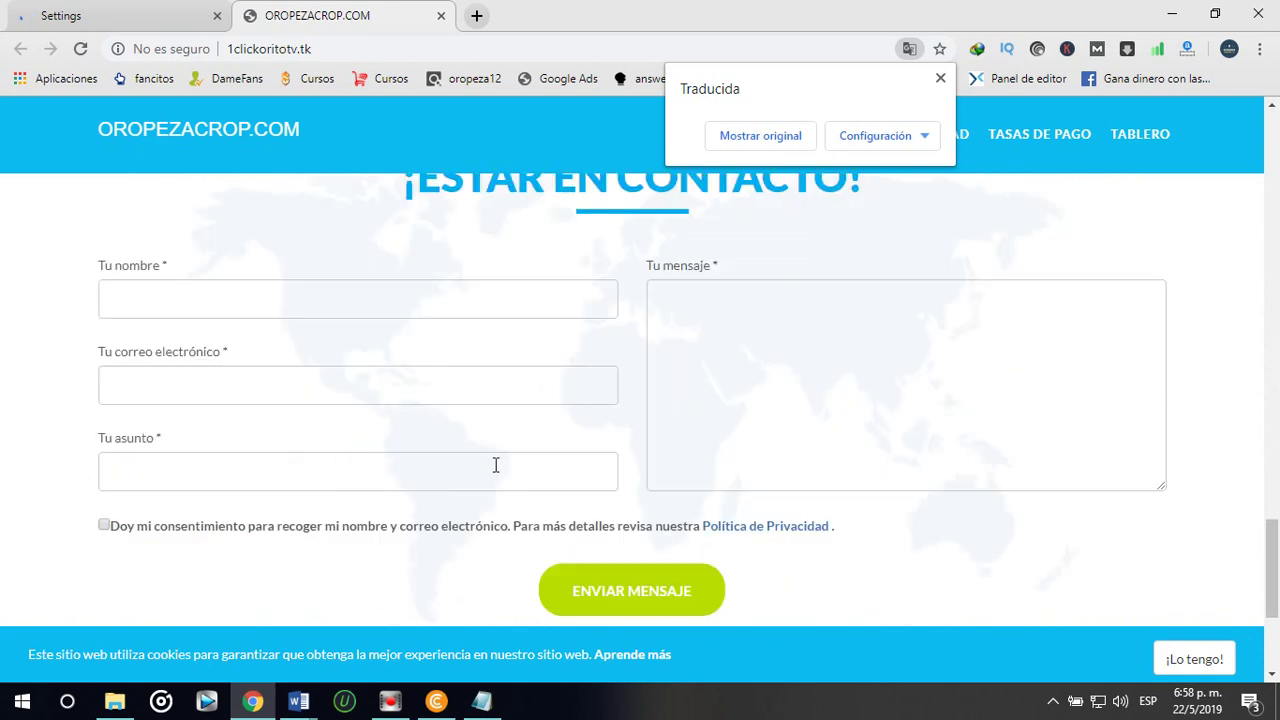
{"action": "scroll", "coordinate": [494, 463], "scroll_direction": "up", "scroll_amount": 4}
{"action": "left_click", "coordinate": [151, 20]}
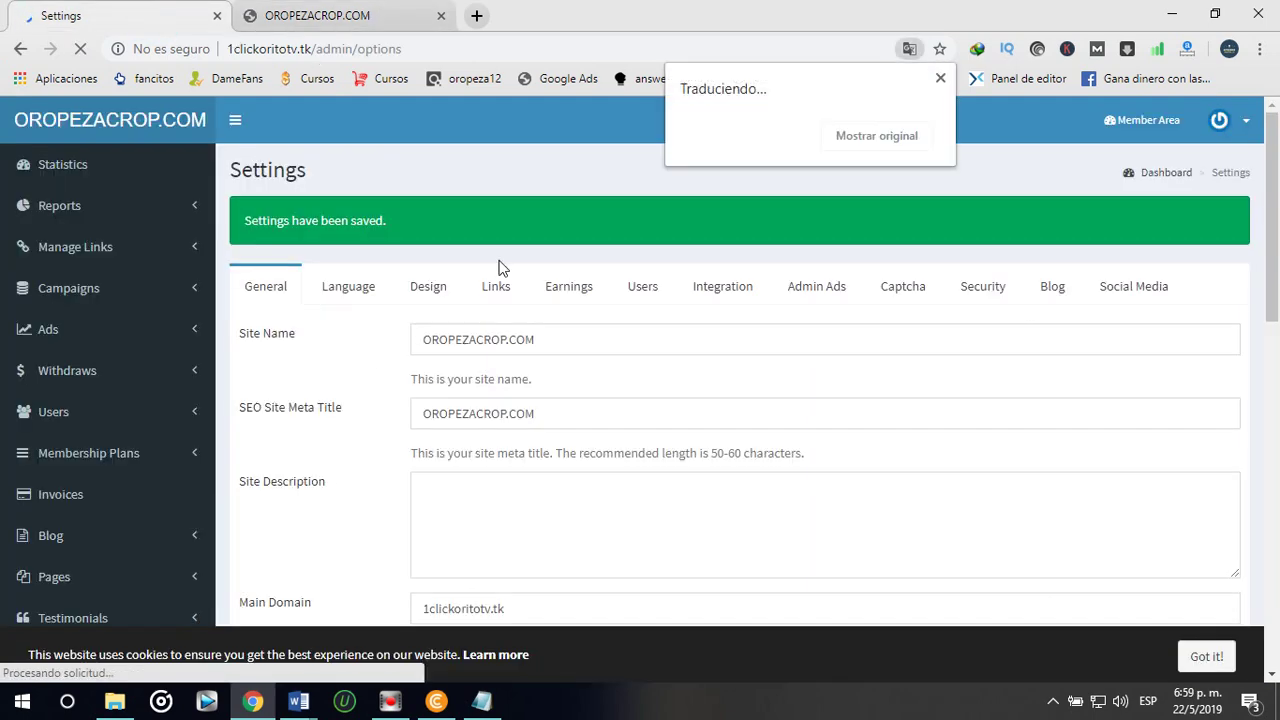
On the Design tab, set the frontend theme to Tema clásico and review the member-area theme options
{"action": "left_click", "coordinate": [345, 289]}
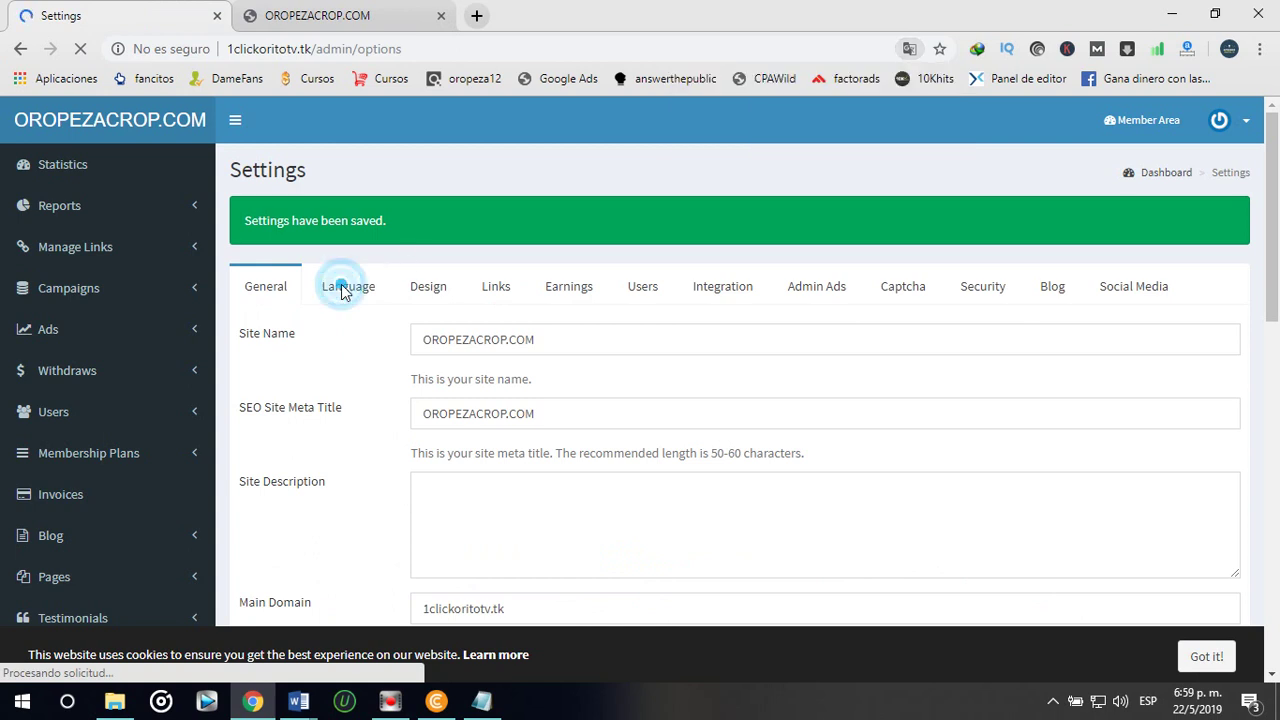
{"action": "left_click", "coordinate": [345, 290]}
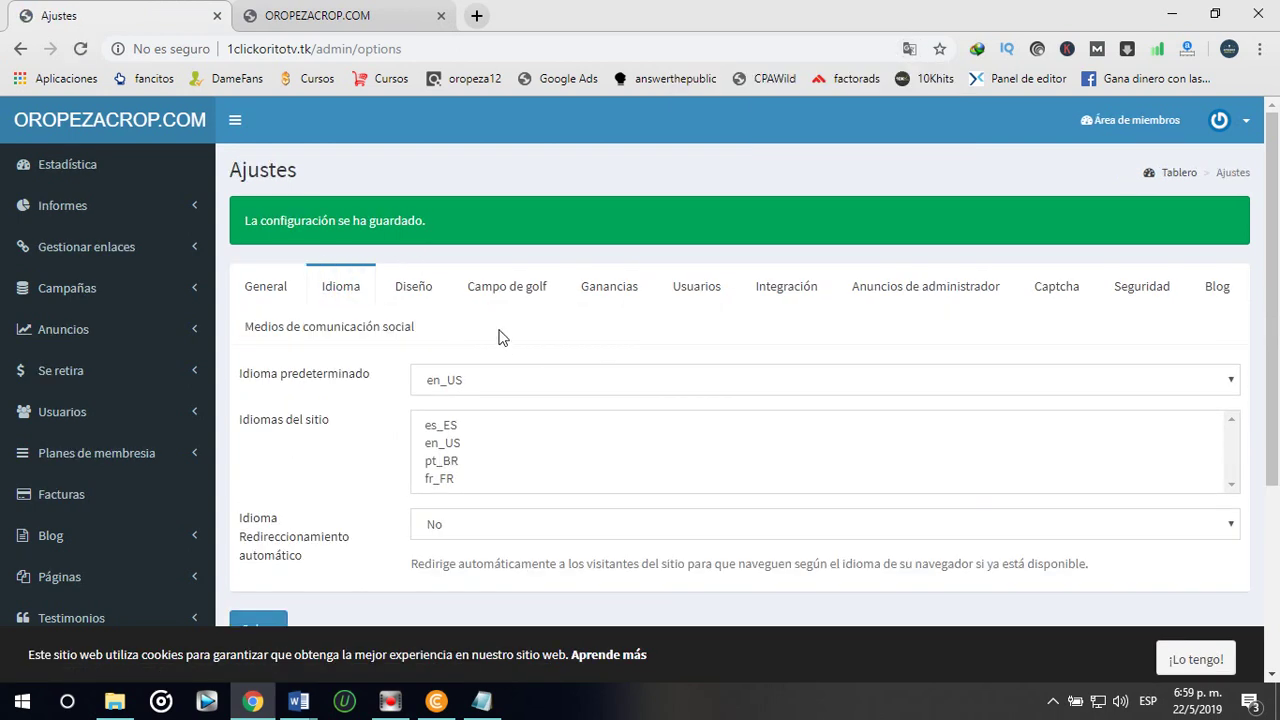
{"action": "left_click", "coordinate": [407, 293]}
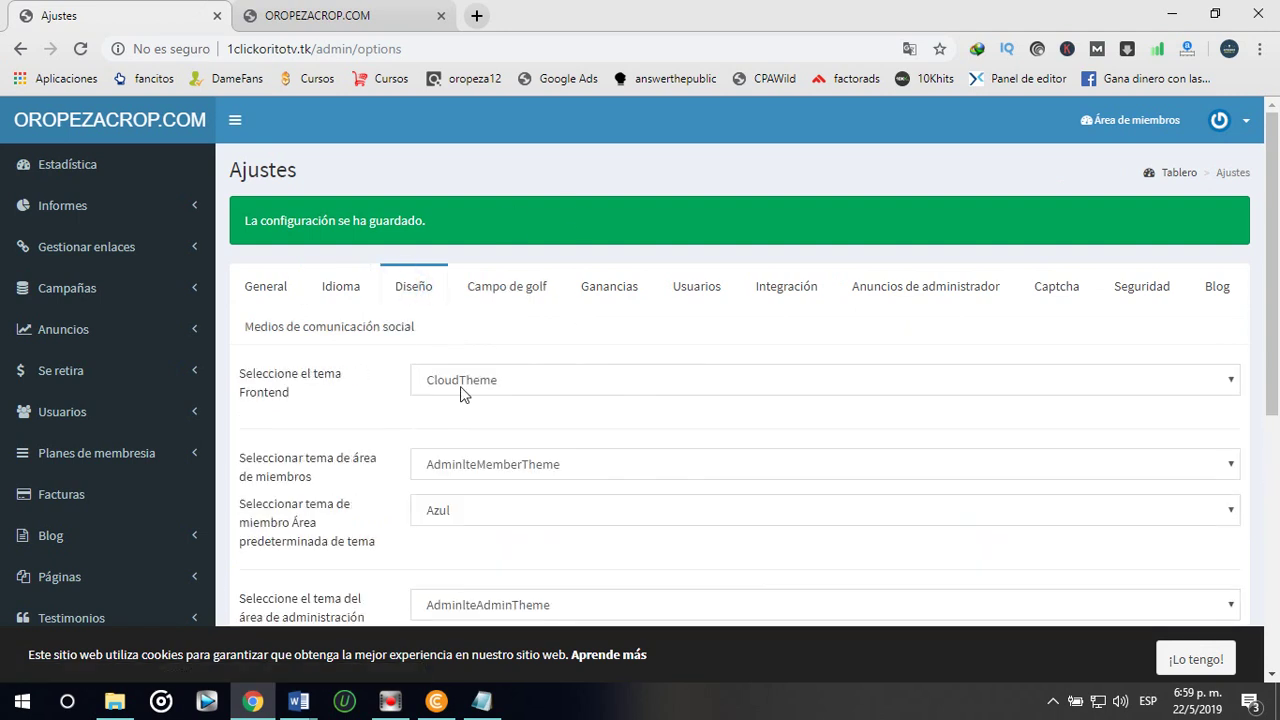
{"action": "left_click", "coordinate": [460, 386]}
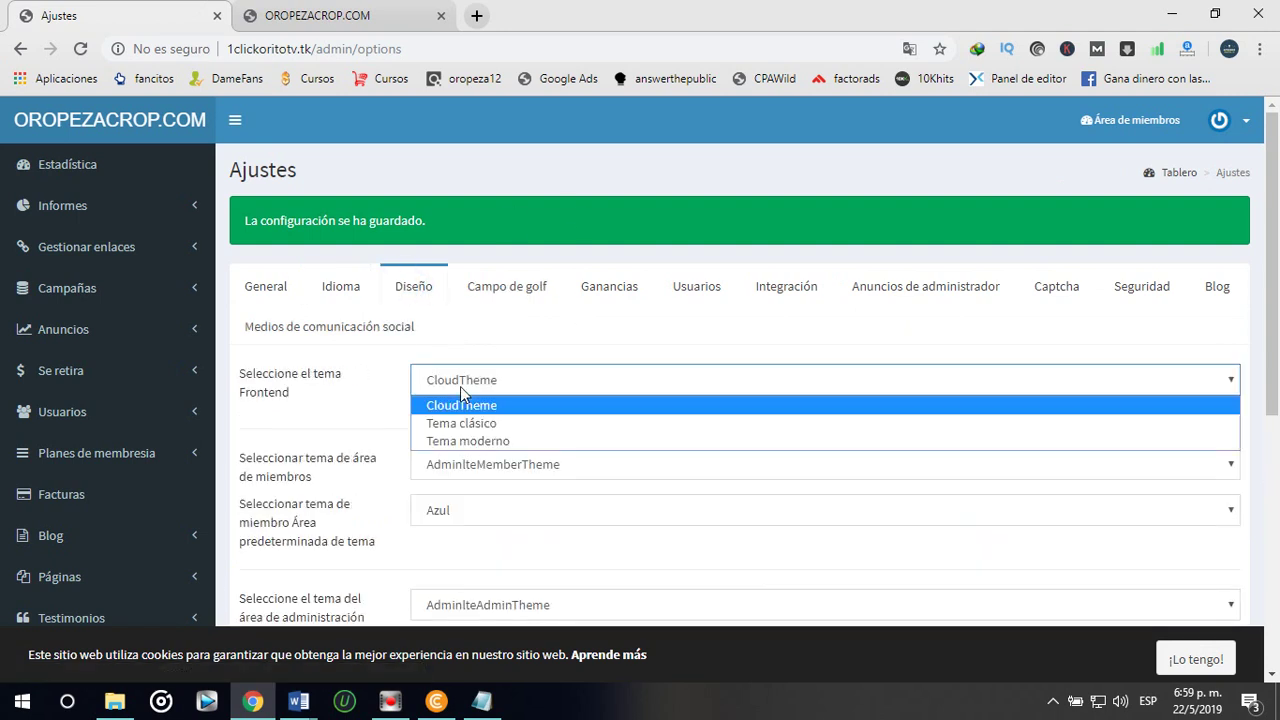
{"action": "left_click", "coordinate": [499, 425]}
{"action": "scroll", "coordinate": [430, 430], "scroll_direction": "down", "scroll_amount": 1}
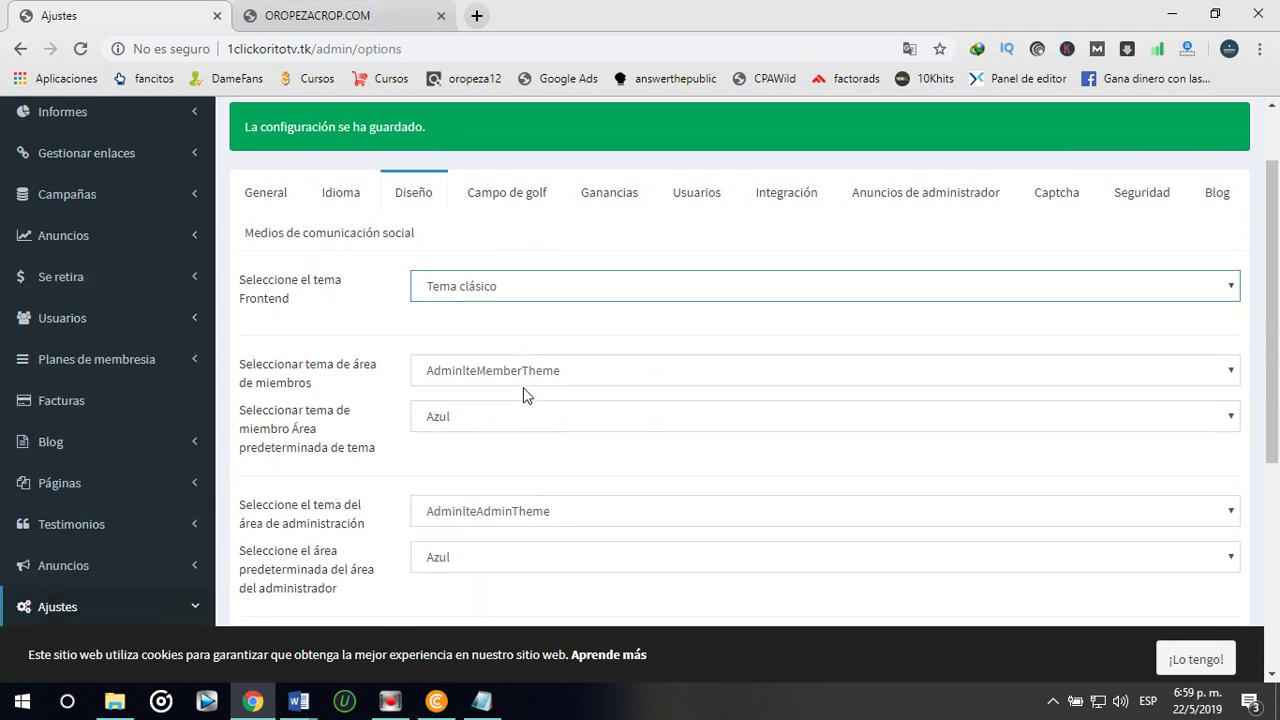
{"action": "left_click", "coordinate": [550, 372]}
{"action": "left_click", "coordinate": [550, 372]}
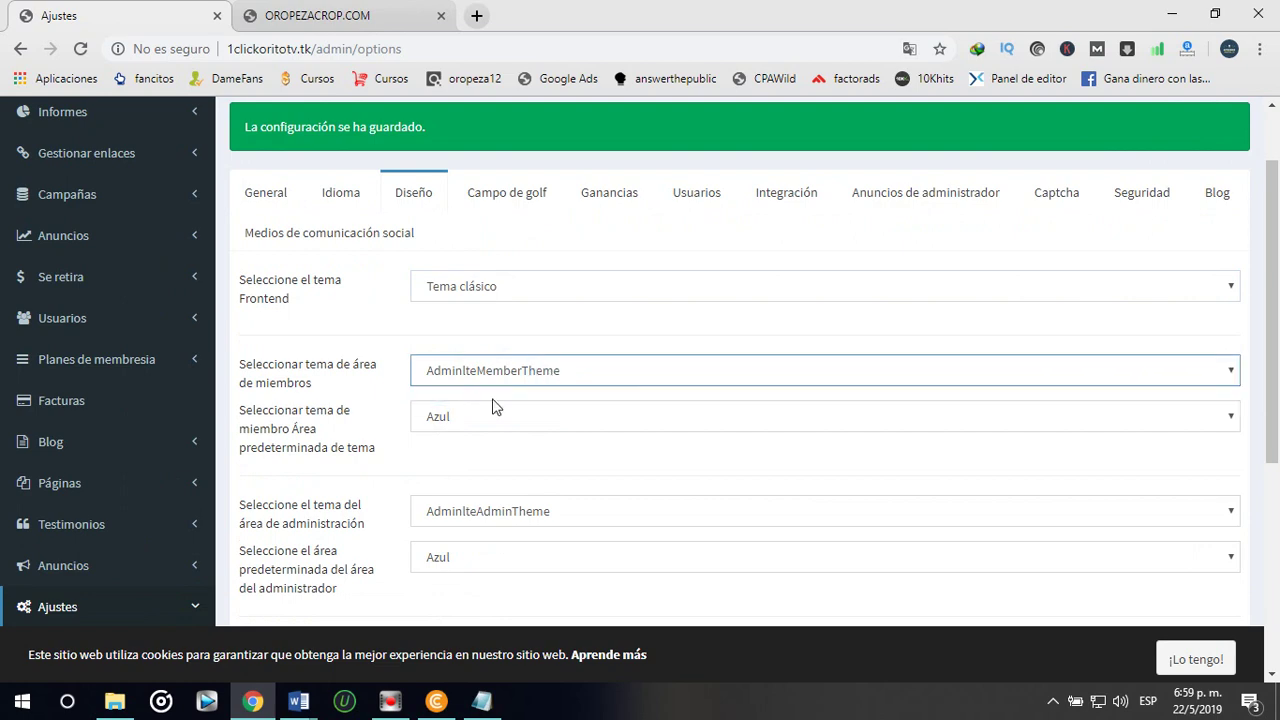
{"action": "left_click", "coordinate": [480, 417]}
{"action": "scroll", "coordinate": [481, 424], "scroll_direction": "down", "scroll_amount": 4}
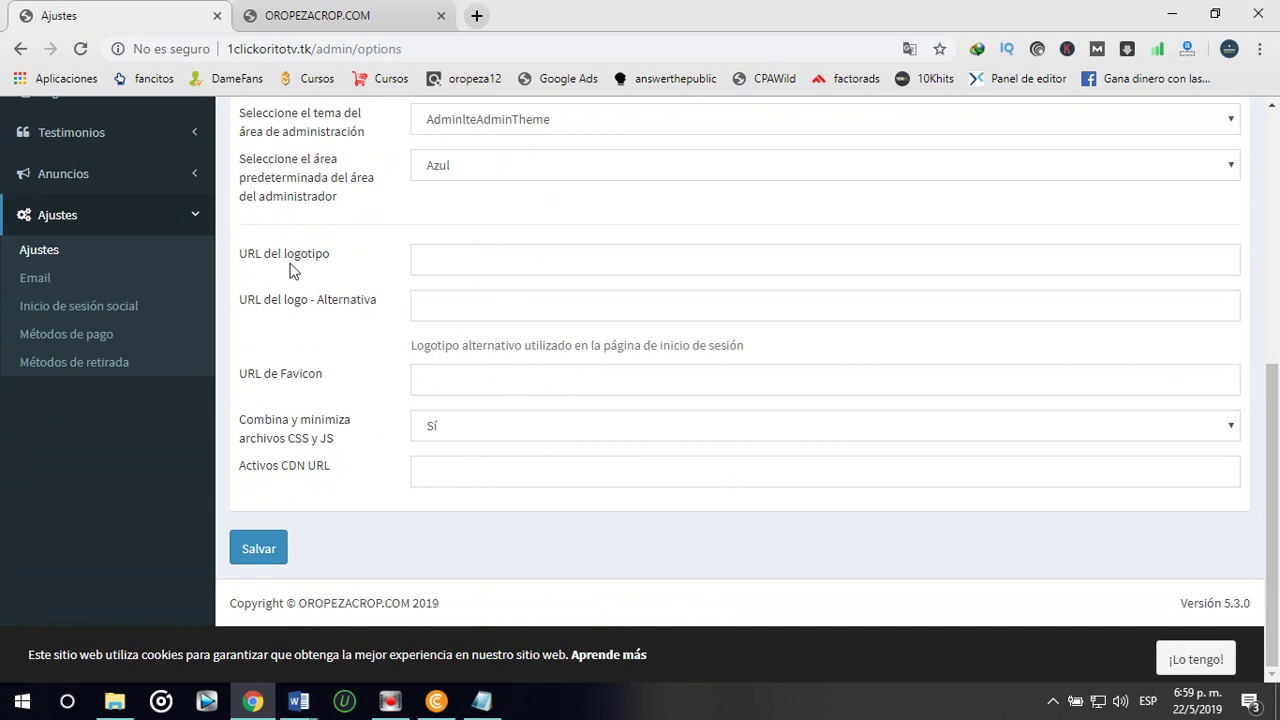
{"action": "left_click", "coordinate": [429, 263]}
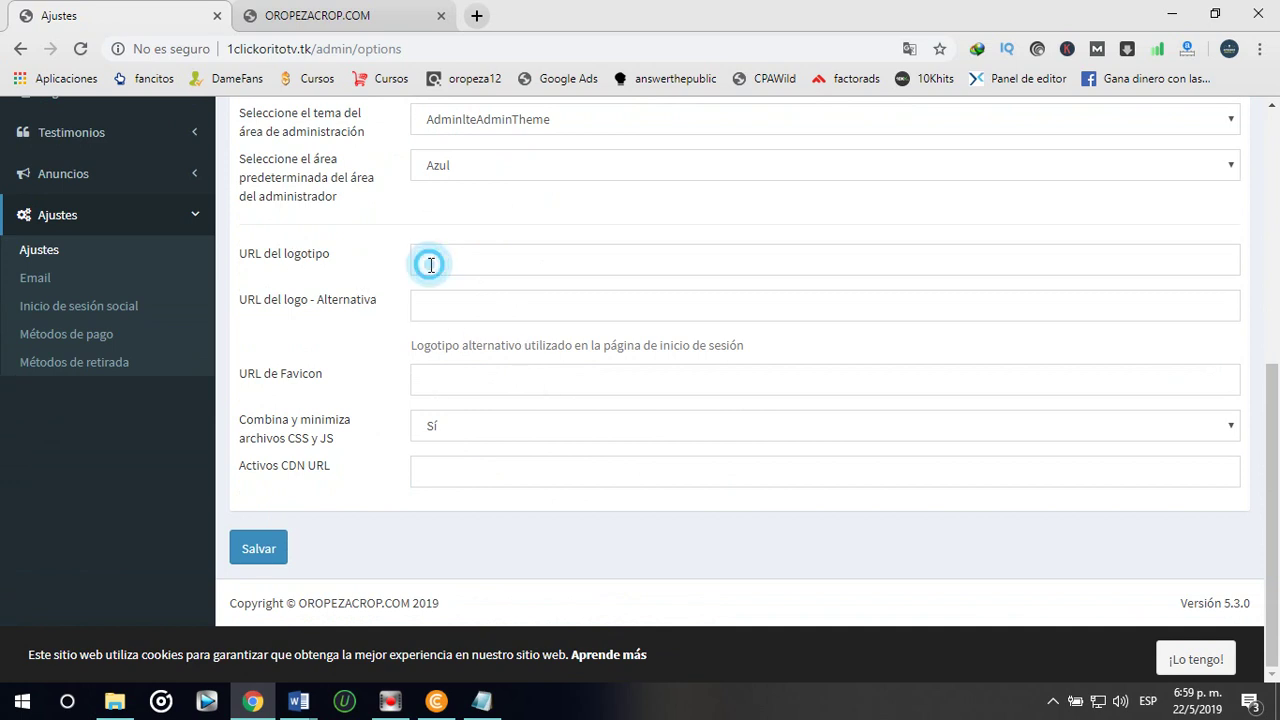
Save the design settings and bring up the public OROPEZACROP.COM site to check the theme
{"action": "left_click", "coordinate": [398, 14]}
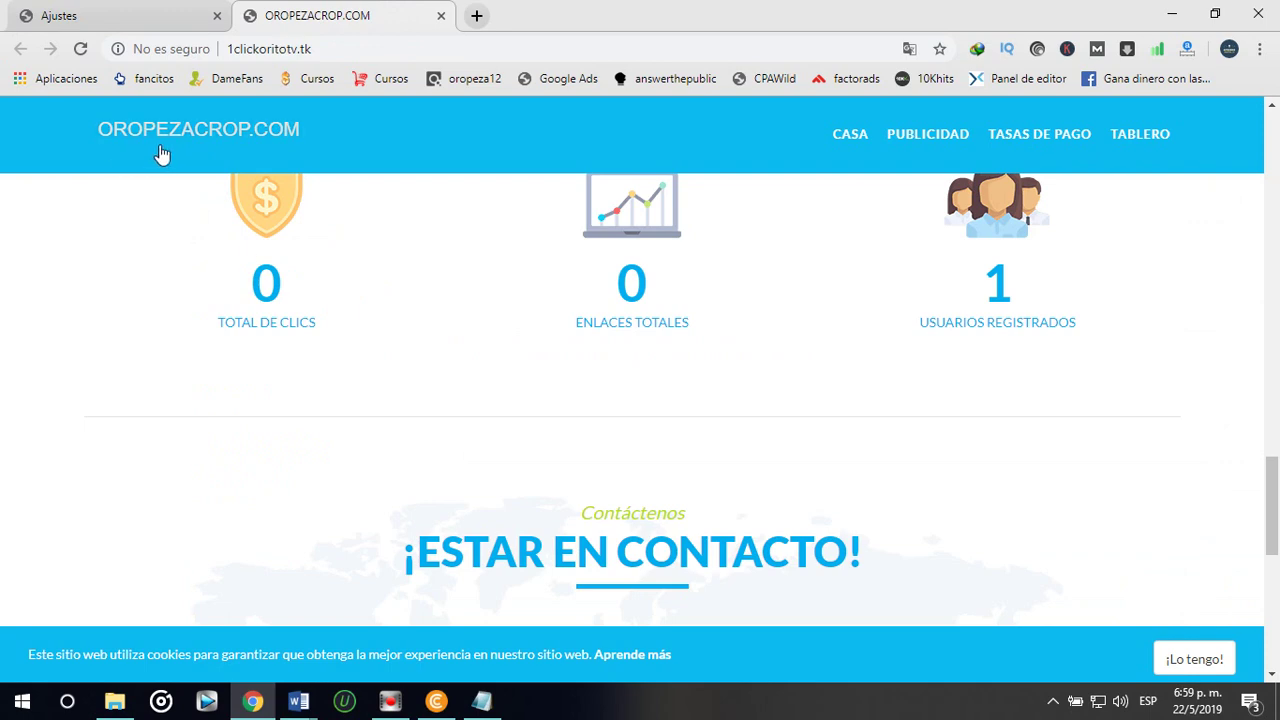
{"action": "scroll", "coordinate": [180, 150], "scroll_direction": "up", "scroll_amount": 8}
{"action": "left_click", "coordinate": [120, 15]}
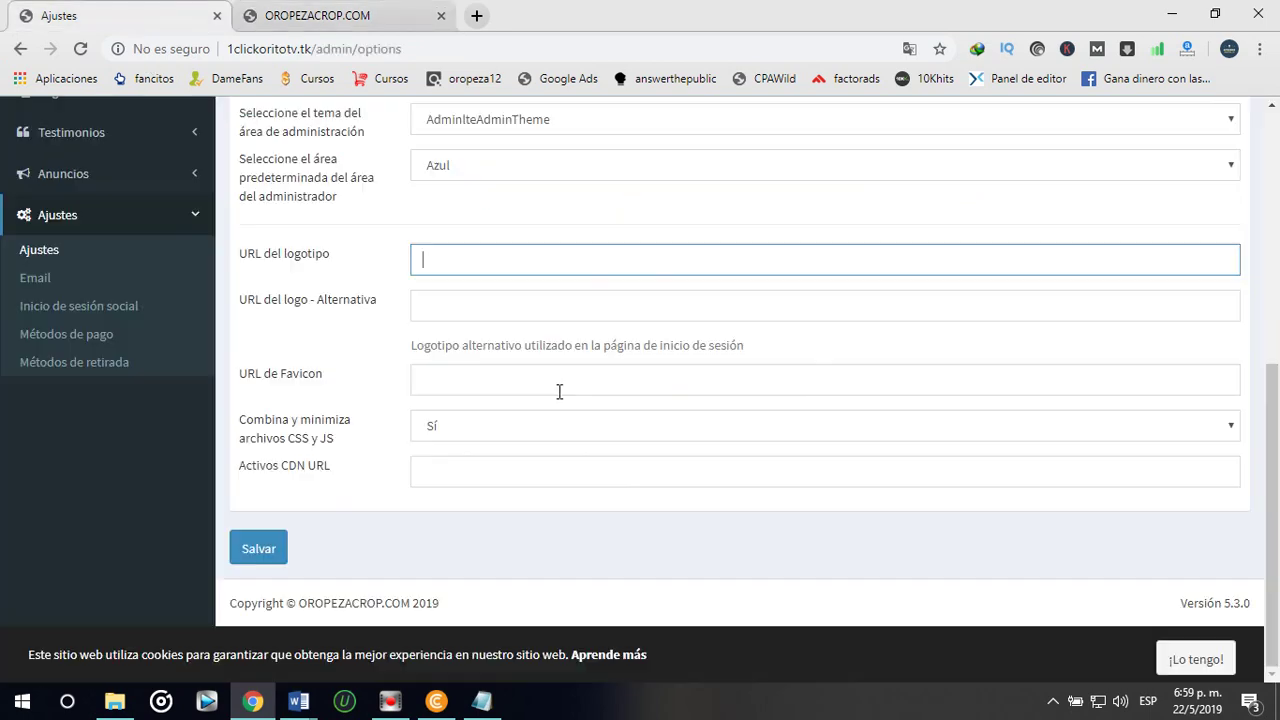
{"action": "left_click", "coordinate": [258, 556]}
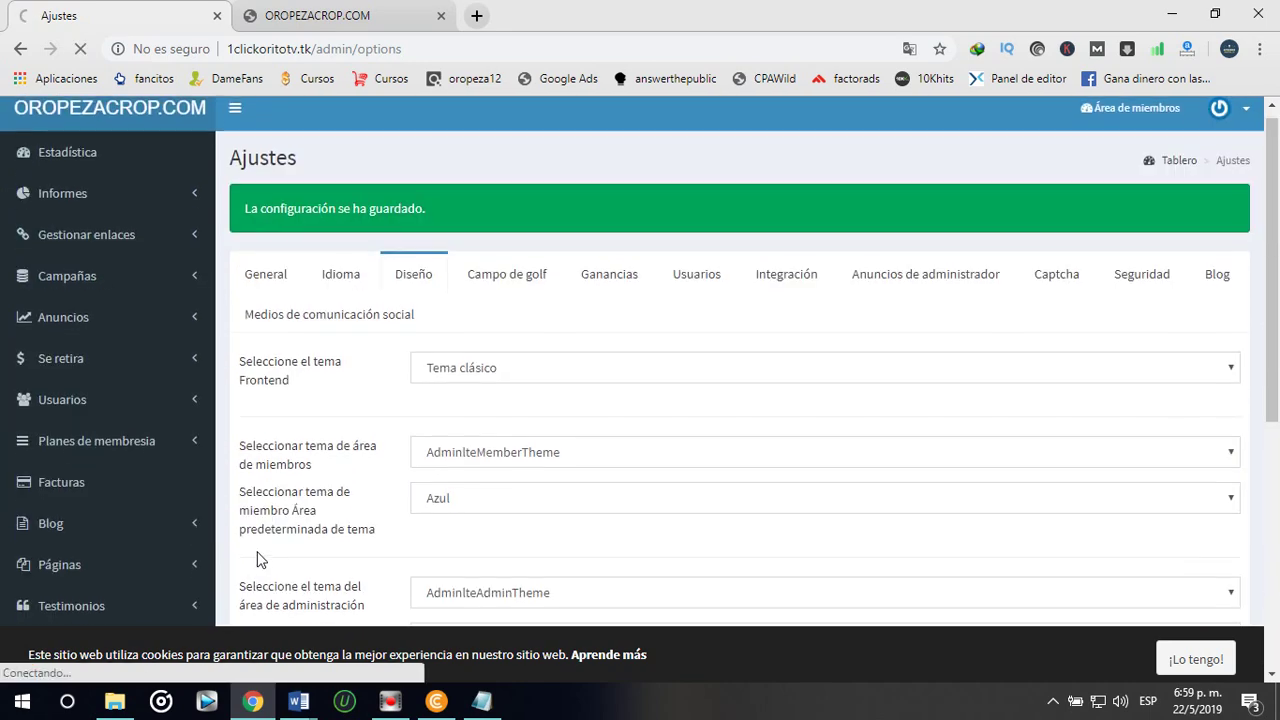
{"action": "scroll", "coordinate": [350, 400], "scroll_direction": "down", "scroll_amount": 3}
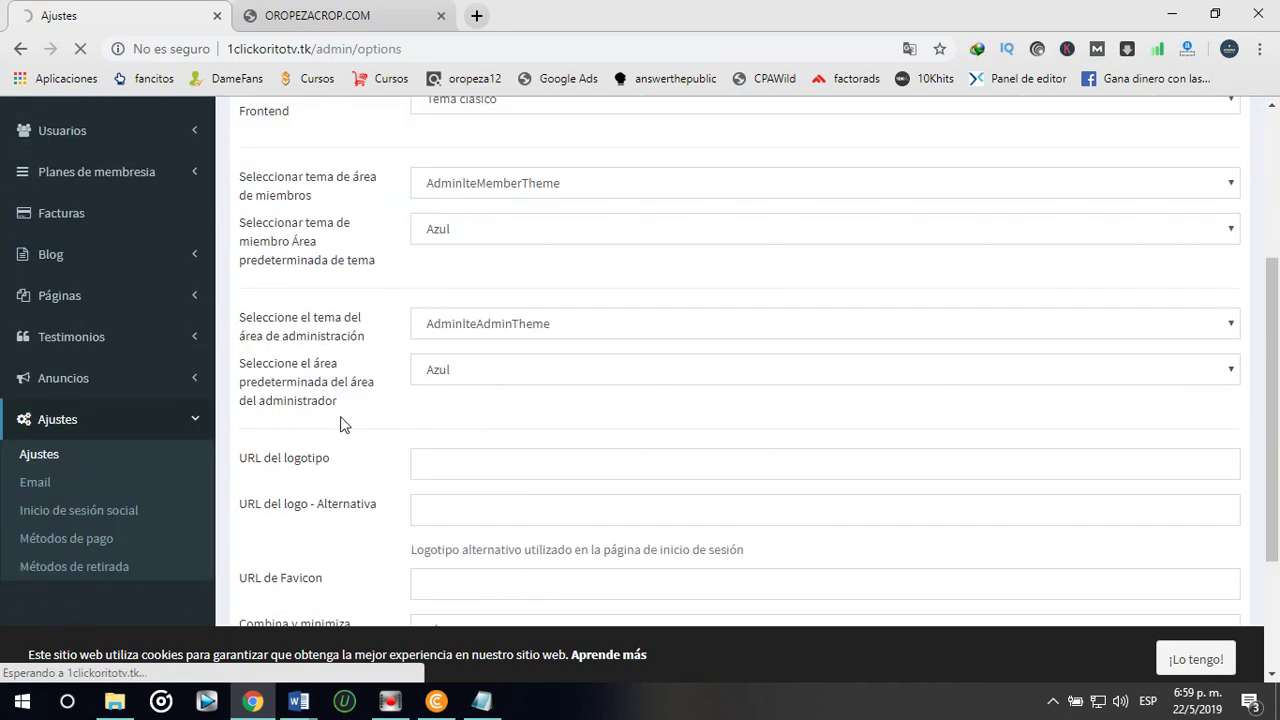
{"action": "scroll", "coordinate": [336, 364], "scroll_direction": "up", "scroll_amount": 3}
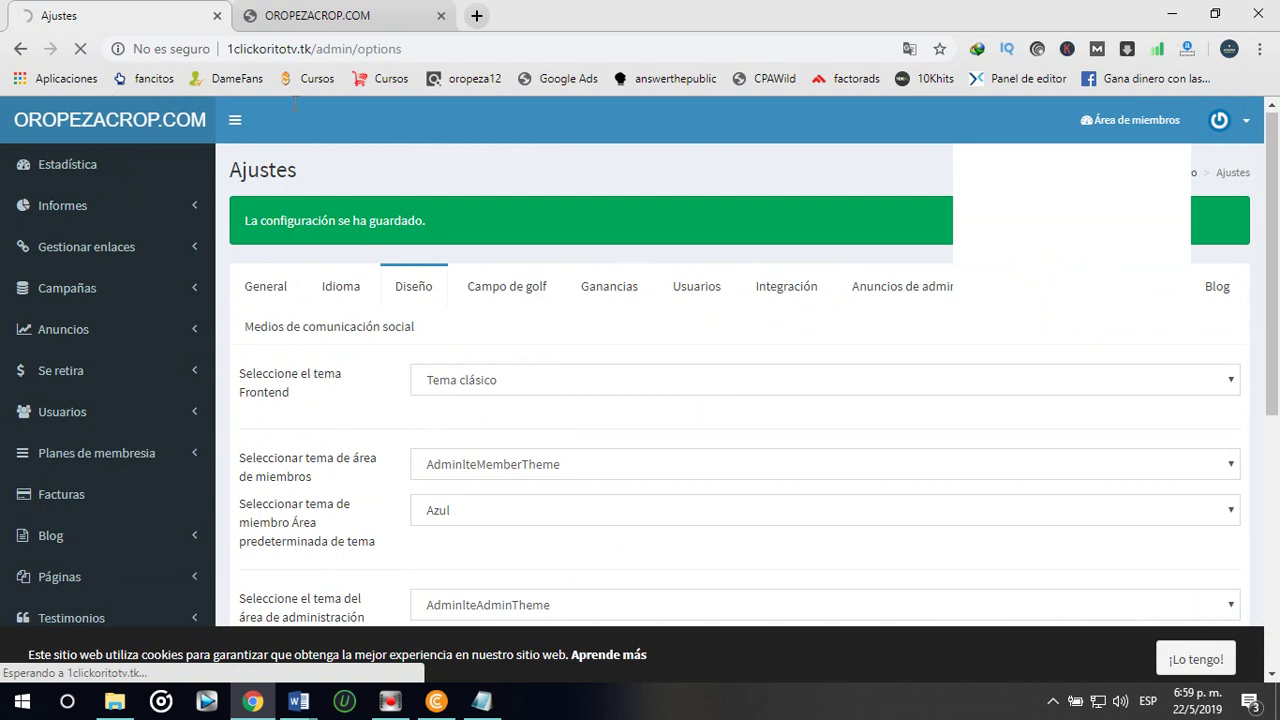
{"action": "left_click", "coordinate": [322, 15]}
{"action": "scroll", "coordinate": [34, 360], "scroll_direction": "up", "scroll_amount": 5}
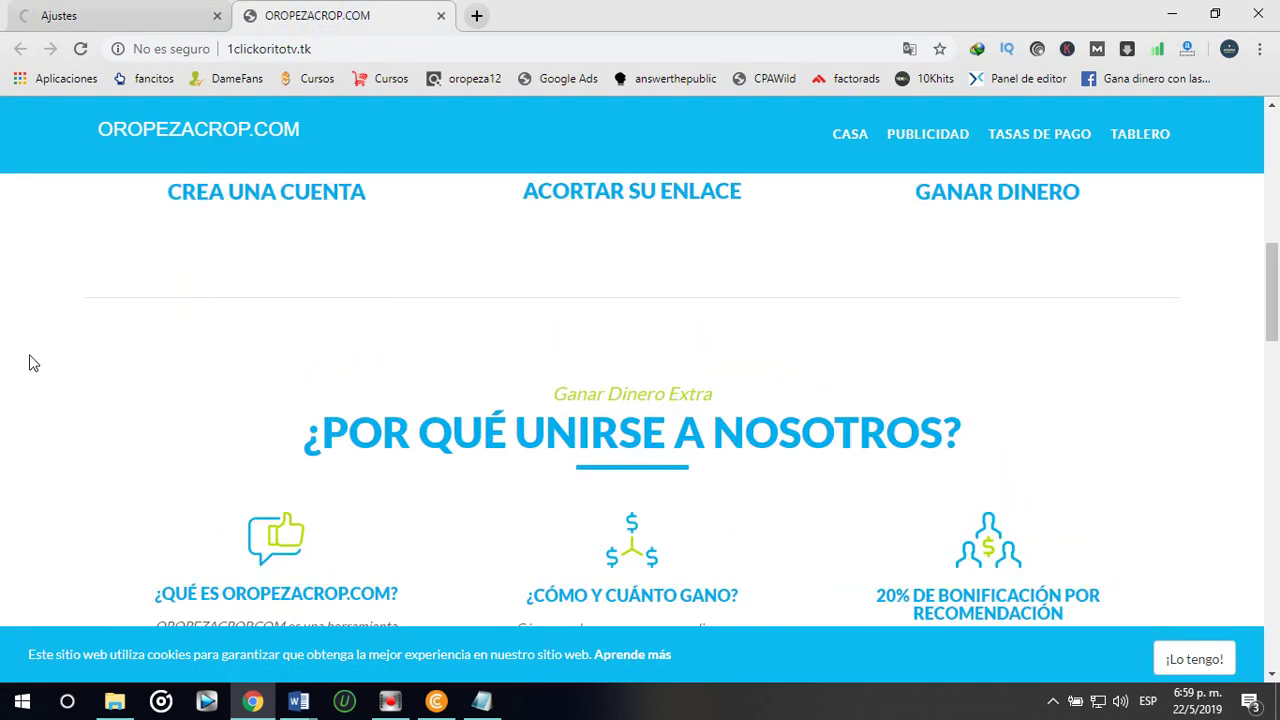
Reload the public site to see the classic homepage, then recheck the Frontend theme list unchanged
{"action": "left_click", "coordinate": [80, 48]}
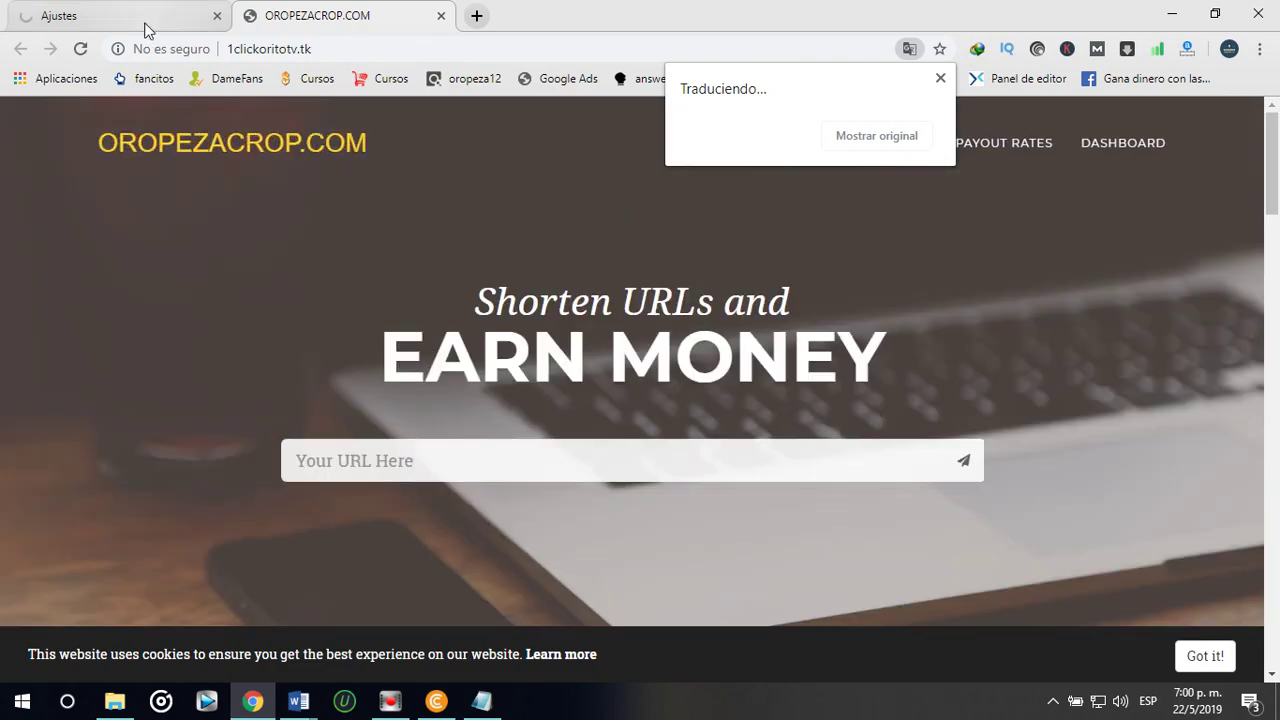
{"action": "key", "text": "ctrl+1"}
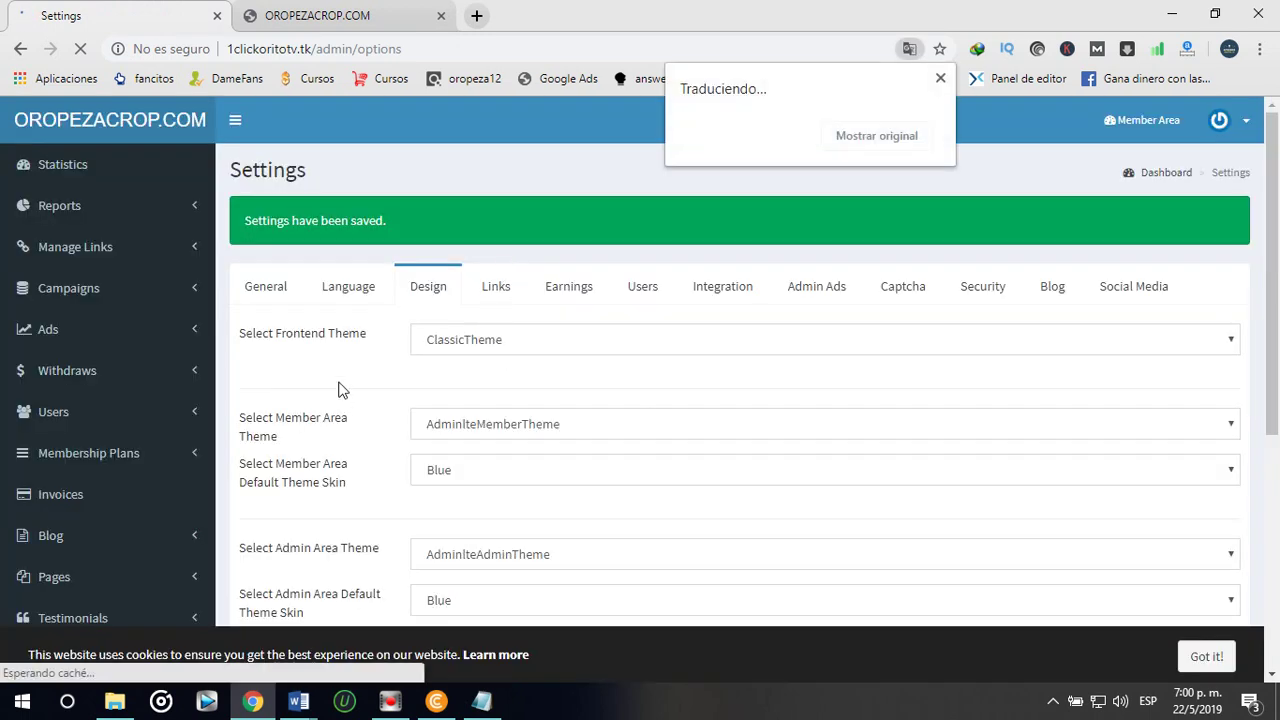
{"action": "left_click", "coordinate": [476, 346]}
{"action": "left_click", "coordinate": [476, 346]}
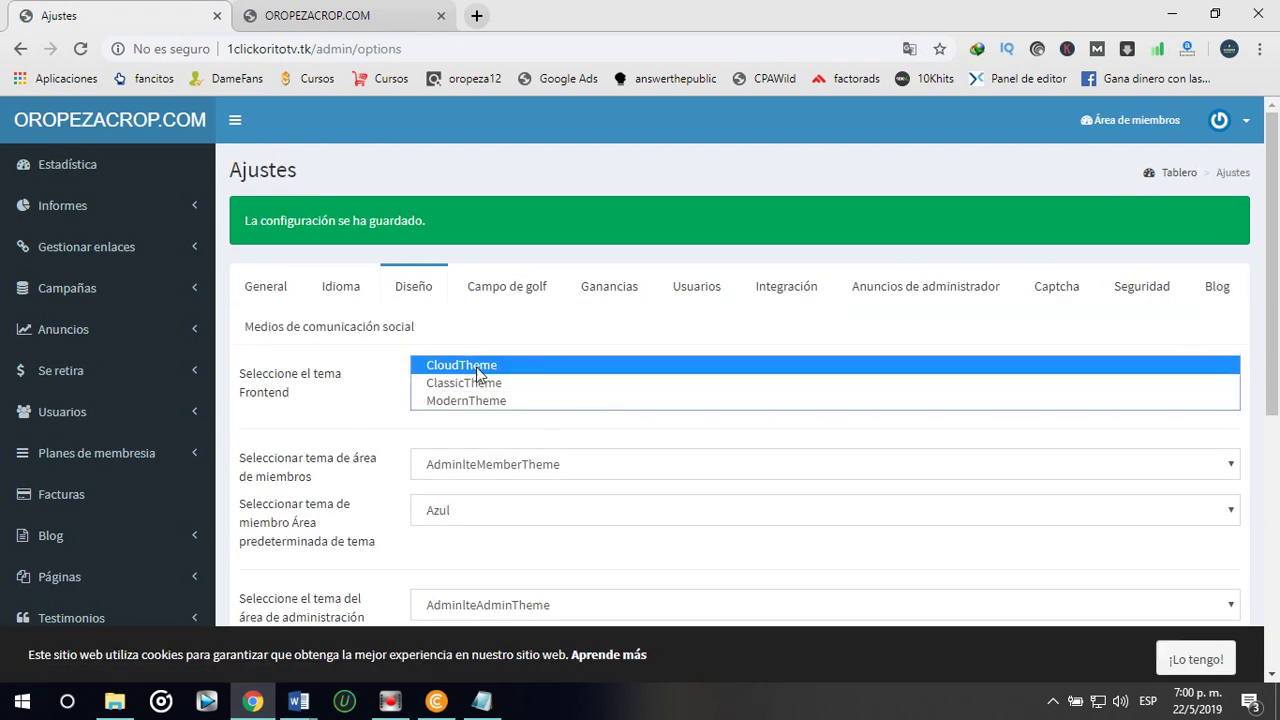
{"action": "left_click", "coordinate": [534, 327]}
Review the Links tab settings, keep the mass-shrink limit at 20, and save them
{"action": "left_click", "coordinate": [512, 287]}
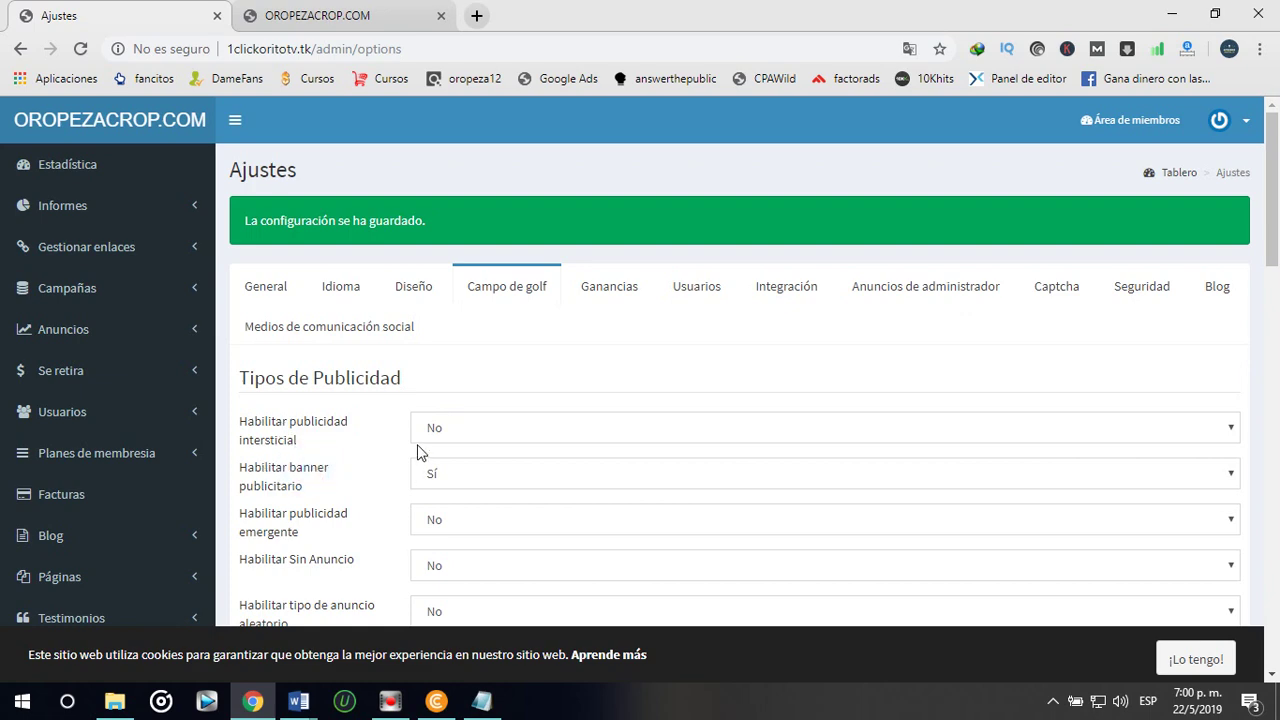
{"action": "scroll", "coordinate": [420, 450], "scroll_direction": "down", "scroll_amount": 2}
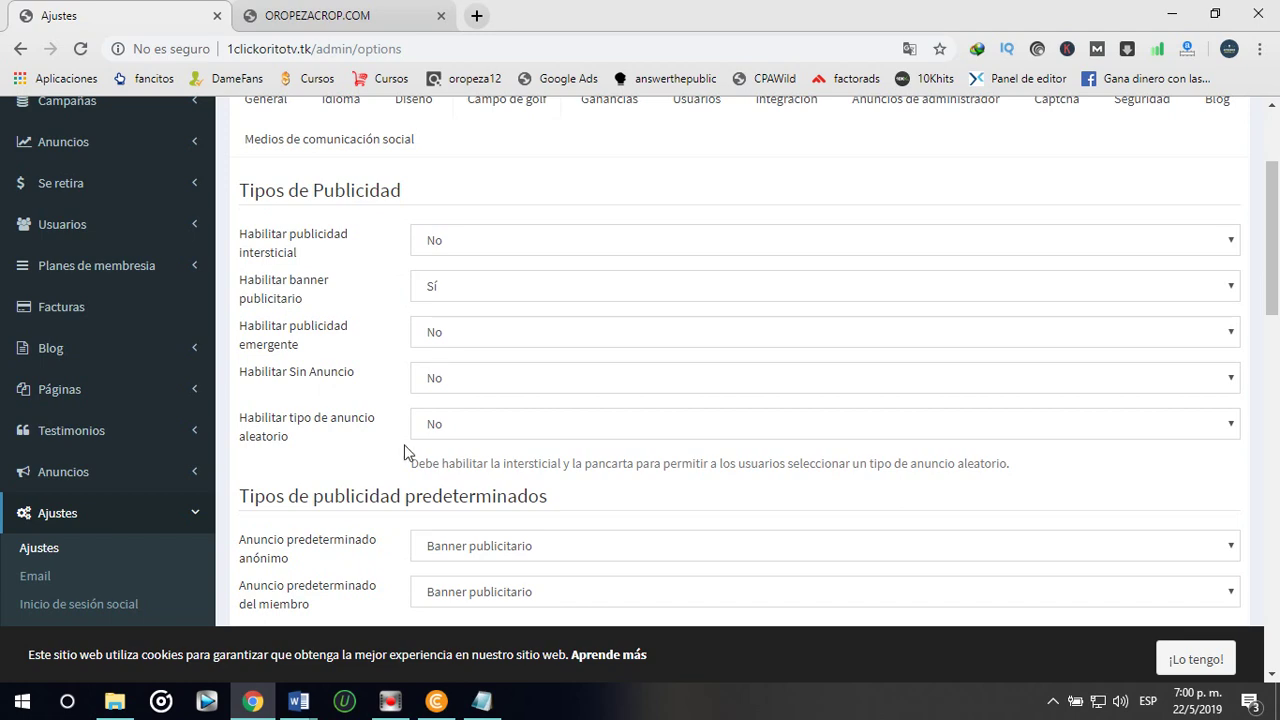
{"action": "scroll", "coordinate": [459, 500], "scroll_direction": "down", "scroll_amount": 2}
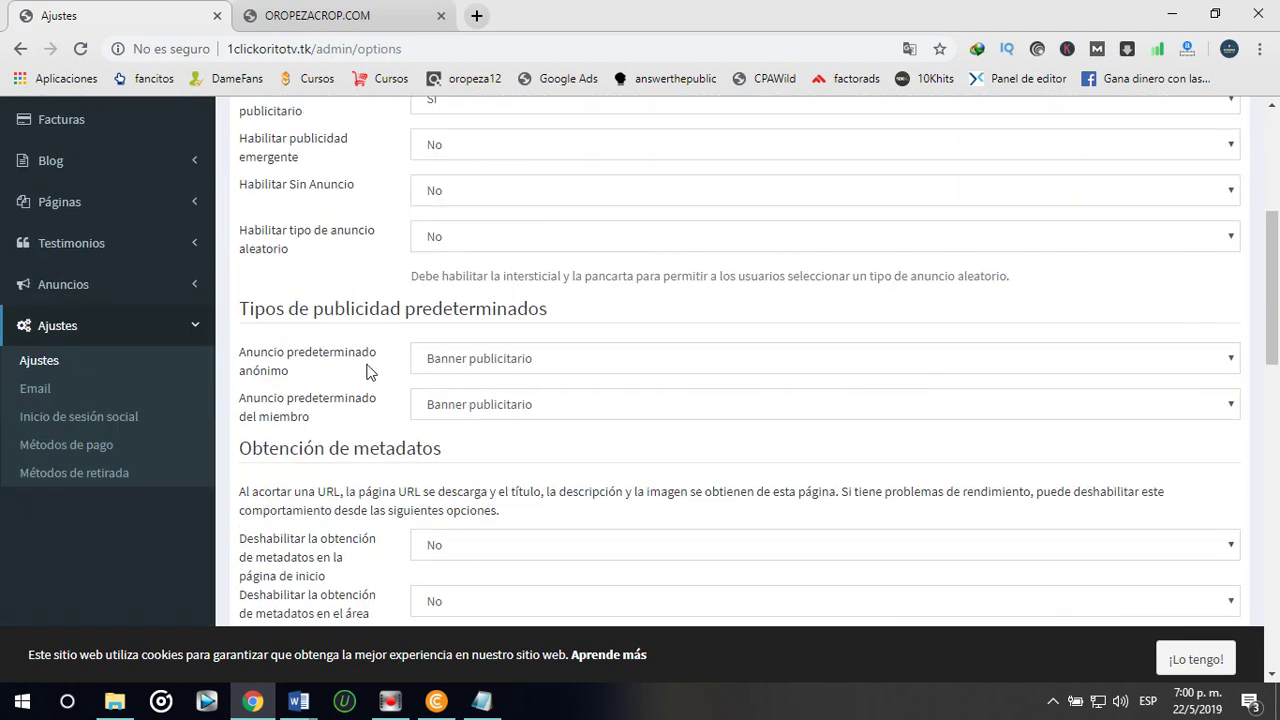
{"action": "scroll", "coordinate": [459, 450], "scroll_direction": "down", "scroll_amount": 9}
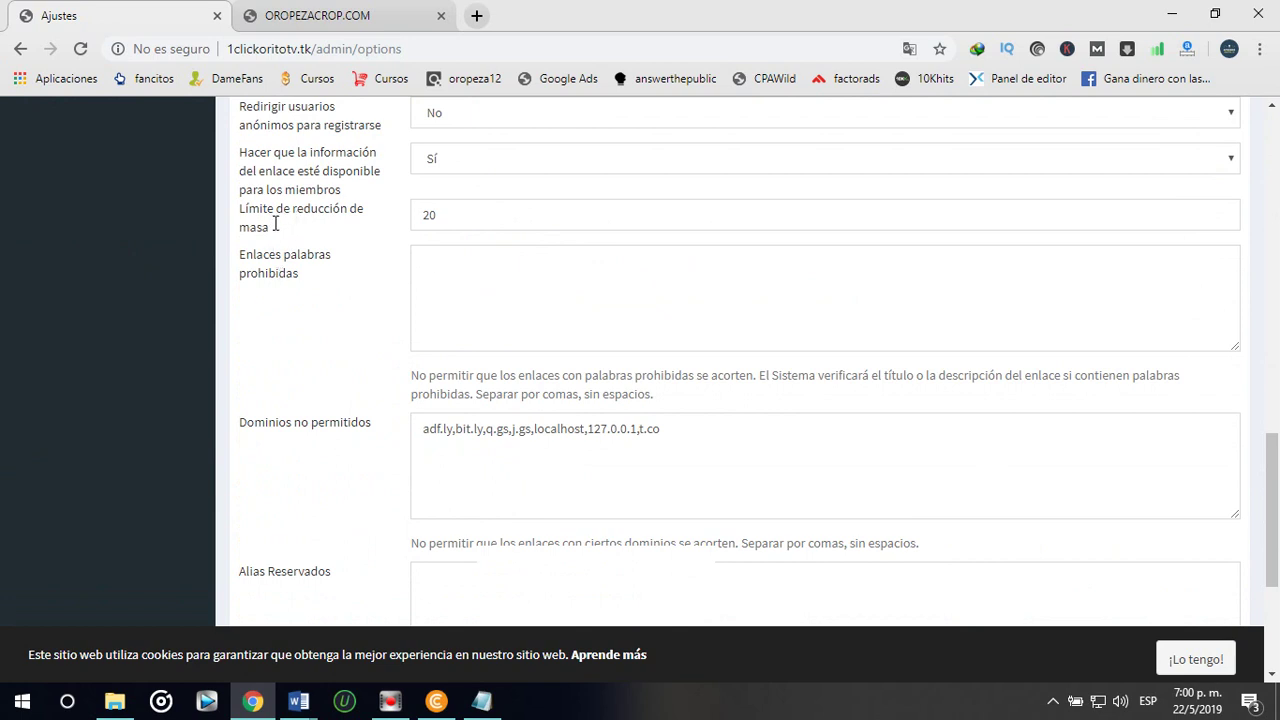
{"action": "left_click", "coordinate": [450, 218]}
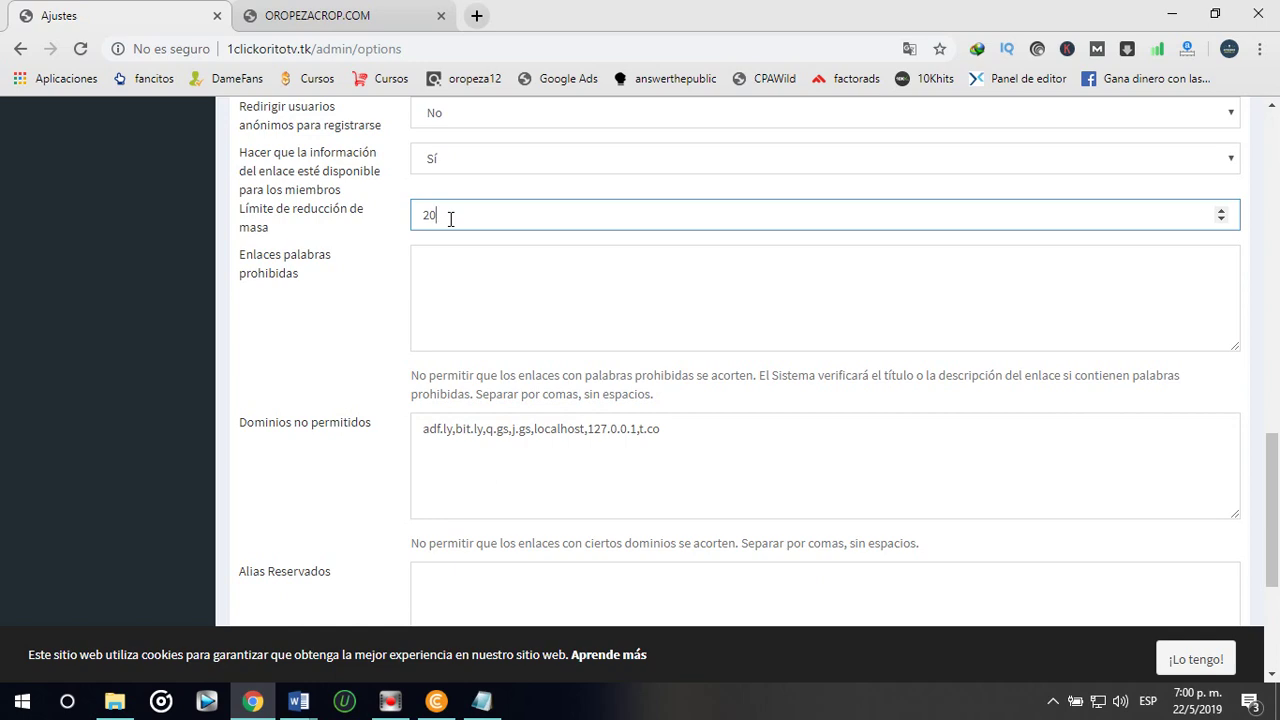
{"action": "double_click", "coordinate": [450, 218]}
{"action": "left_click", "coordinate": [429, 217]}
{"action": "scroll", "coordinate": [465, 247], "scroll_direction": "down", "scroll_amount": 3}
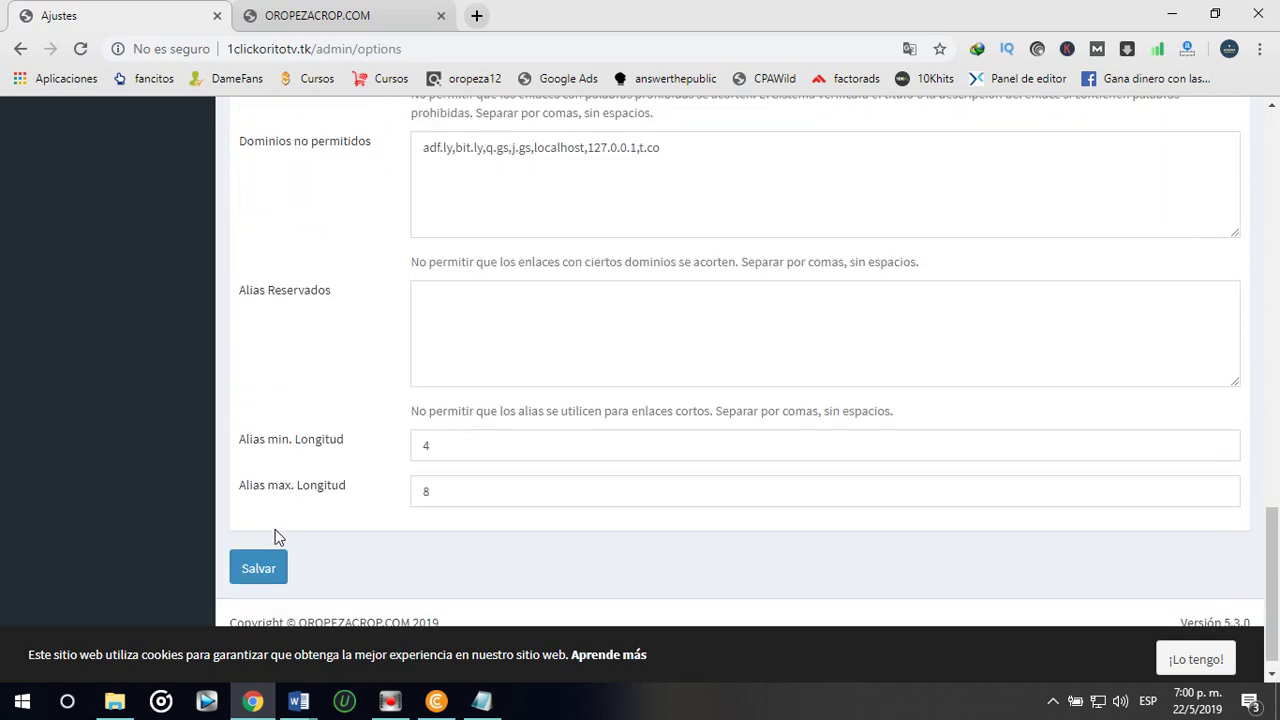
{"action": "left_click", "coordinate": [260, 566]}
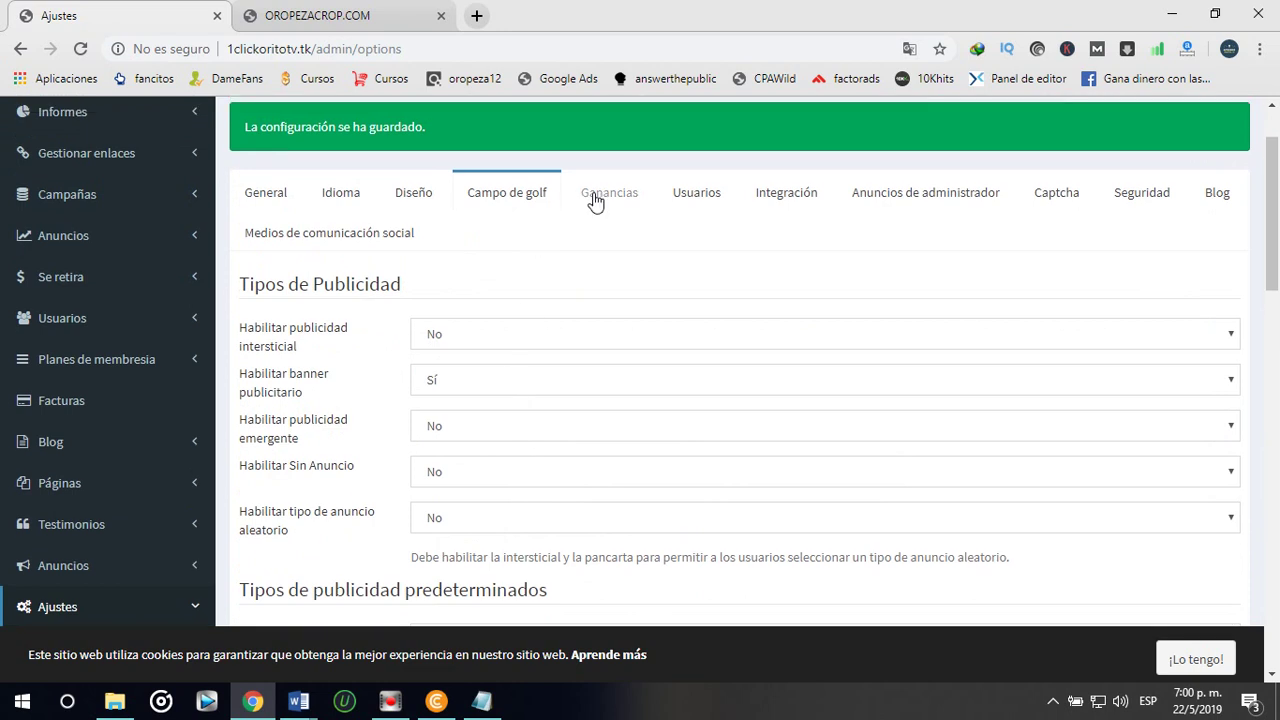
Inspect the earnings tab's paid views per day setting, then bring up the Users registration settings
{"action": "left_click", "coordinate": [600, 193]}
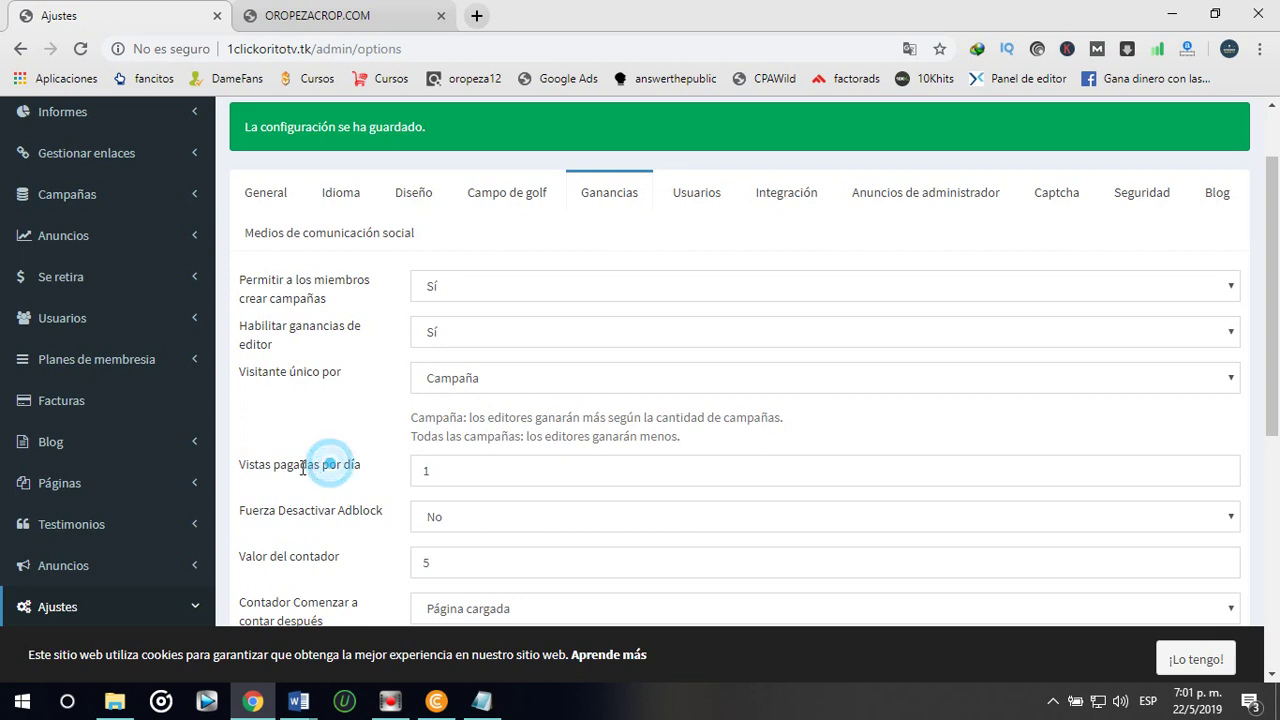
{"action": "left_click", "coordinate": [465, 467]}
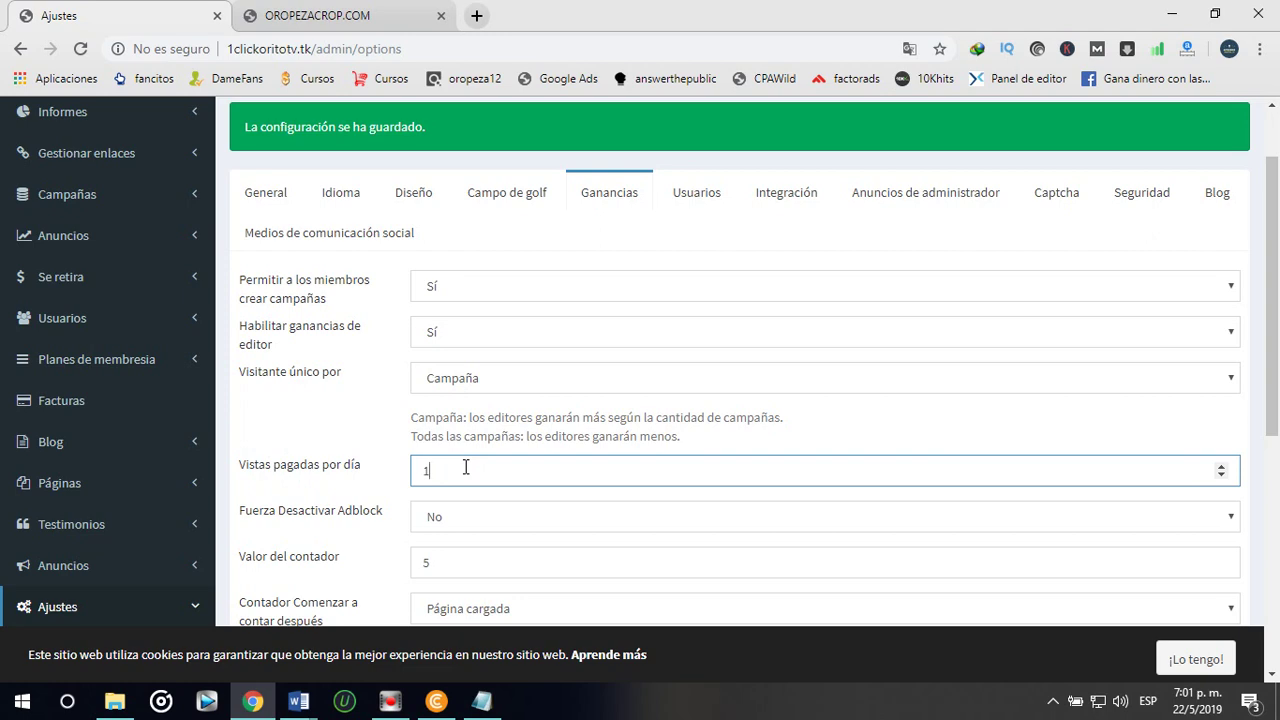
{"action": "scroll", "coordinate": [465, 467], "scroll_direction": "down", "scroll_amount": 2}
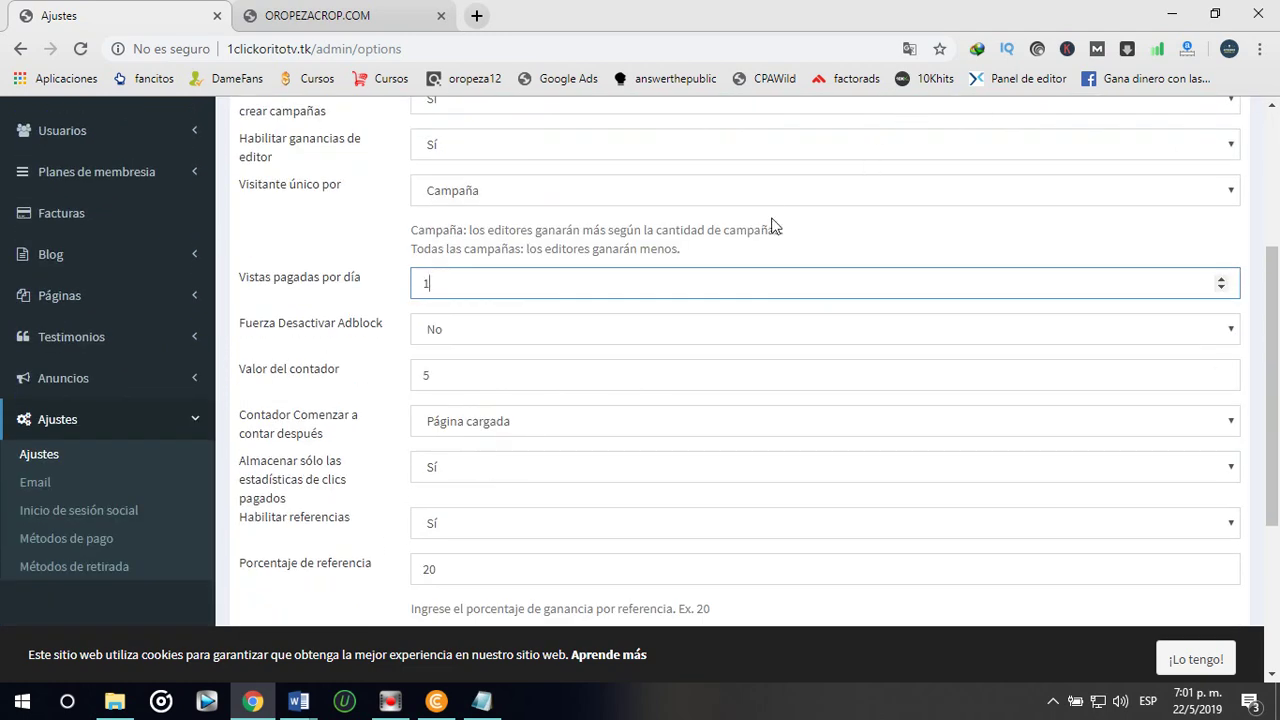
{"action": "scroll", "coordinate": [480, 509], "scroll_direction": "down", "scroll_amount": 2}
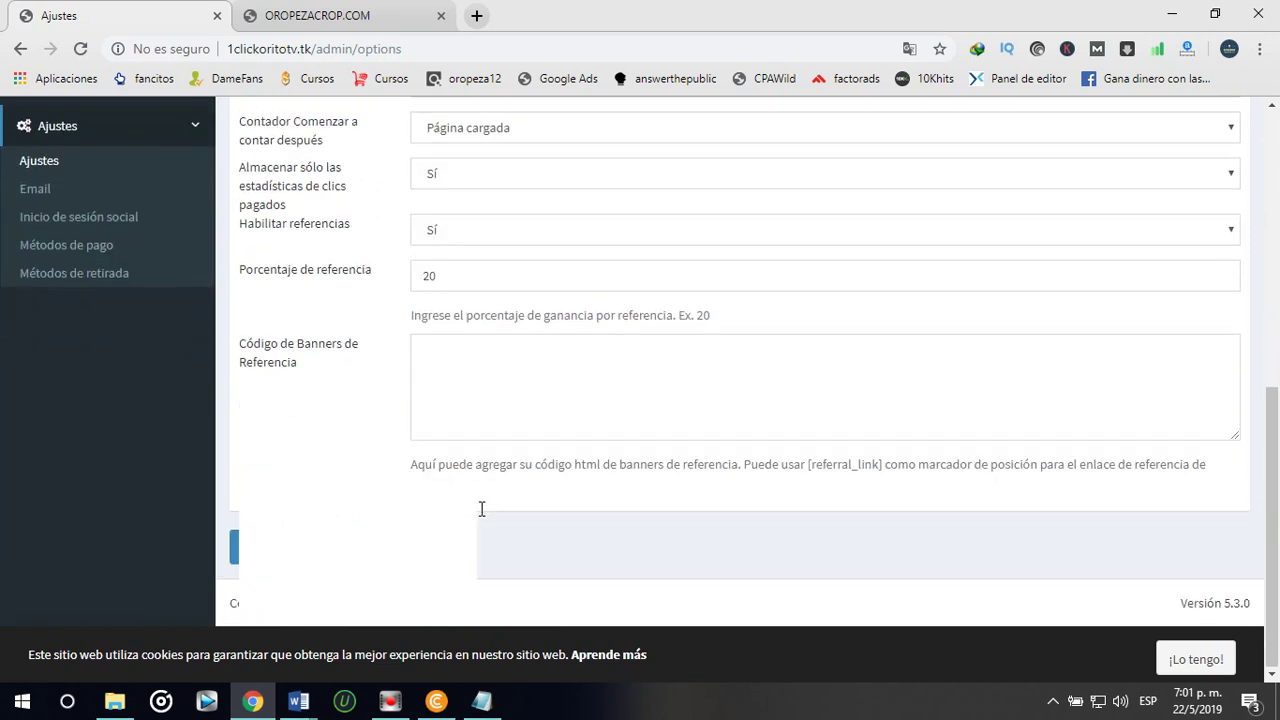
{"action": "scroll", "coordinate": [480, 509], "scroll_direction": "up", "scroll_amount": 5}
{"action": "left_click", "coordinate": [688, 294]}
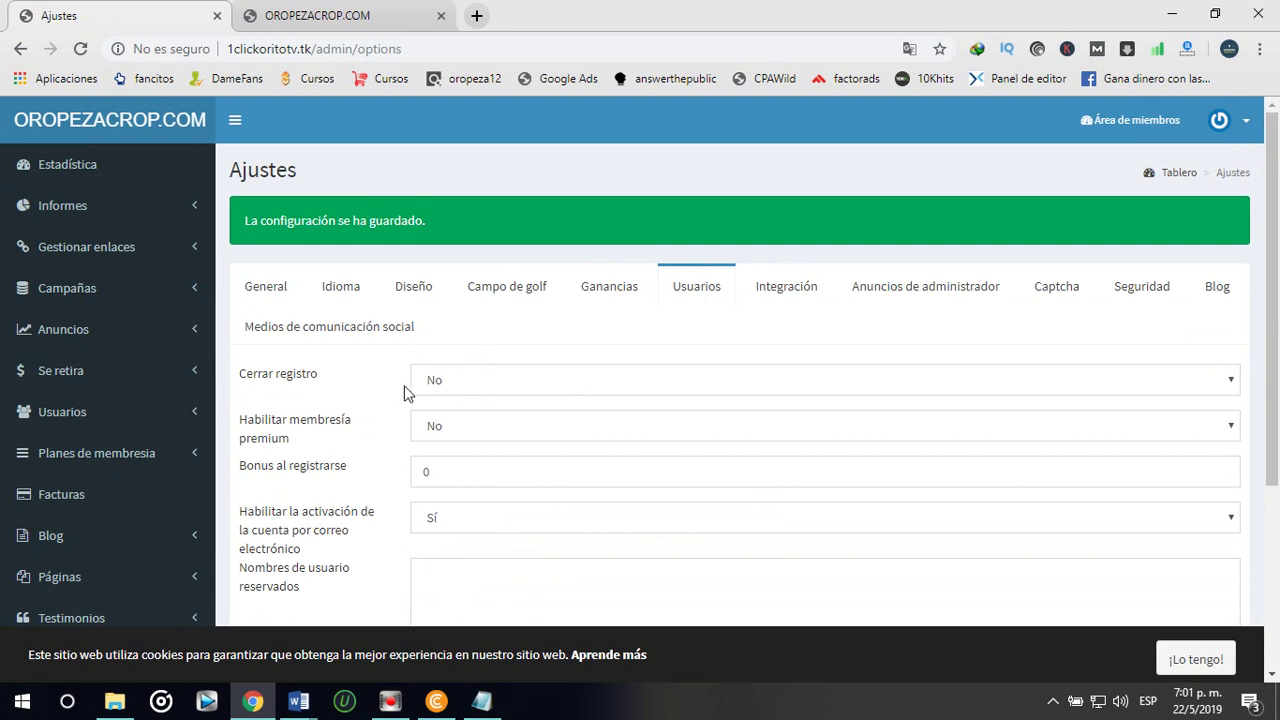
Check the public OROPEZACROP.COM landing page, then return to the admin settings
{"action": "left_click", "coordinate": [330, 15]}
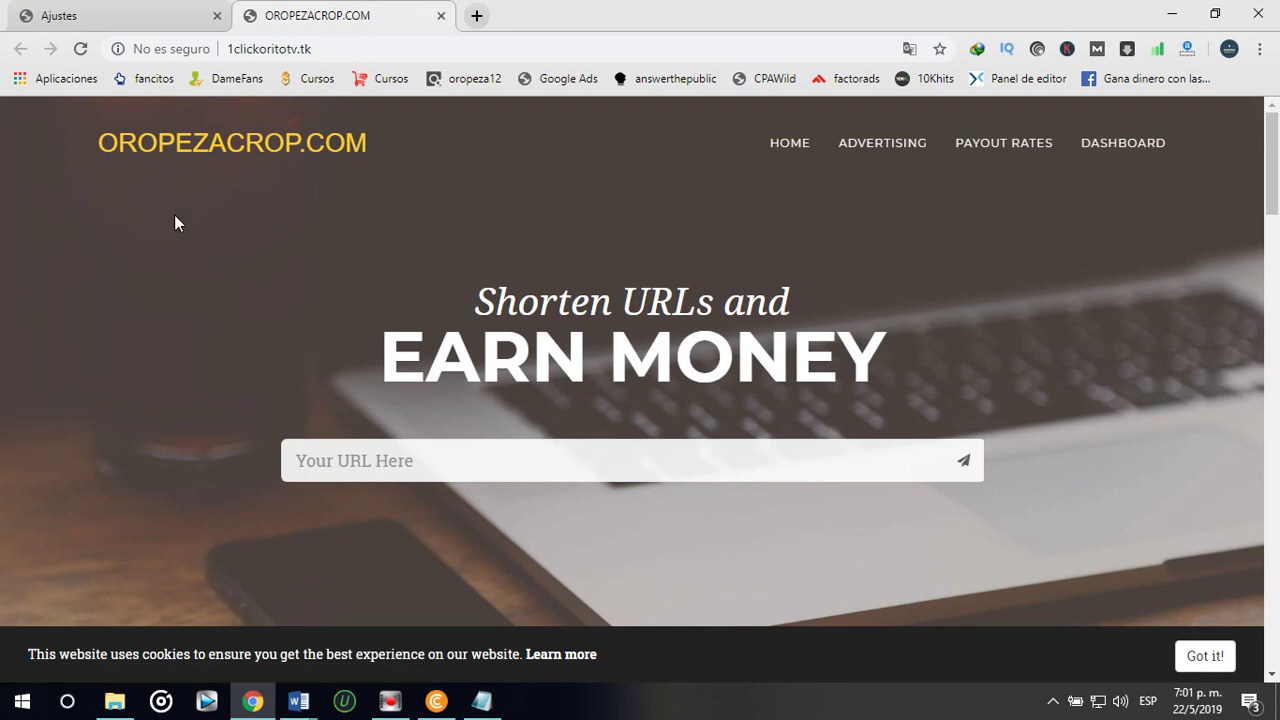
{"action": "left_click", "coordinate": [150, 15]}
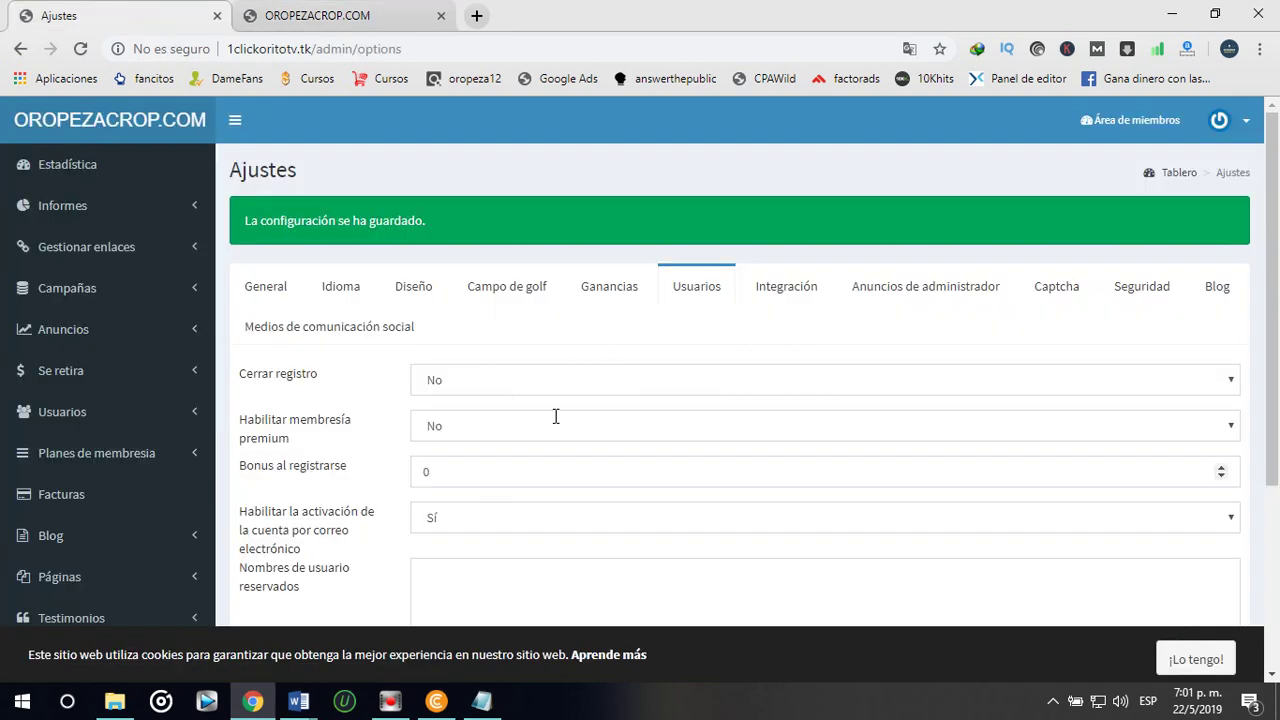
{"action": "scroll", "coordinate": [555, 570], "scroll_direction": "down", "scroll_amount": 3}
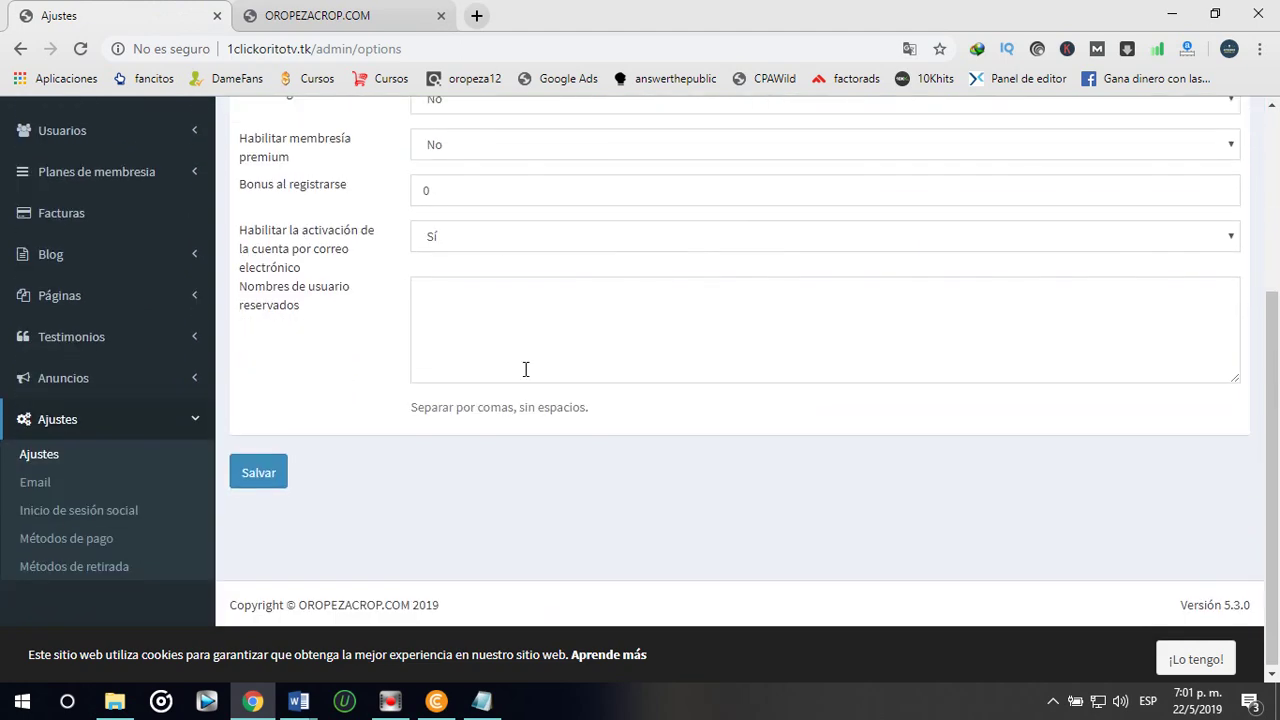
{"action": "scroll", "coordinate": [510, 375], "scroll_direction": "up", "scroll_amount": 3}
Review the Integration tab's front-end and authentication head code fields, then bring up Admin Ads
{"action": "left_click", "coordinate": [790, 288]}
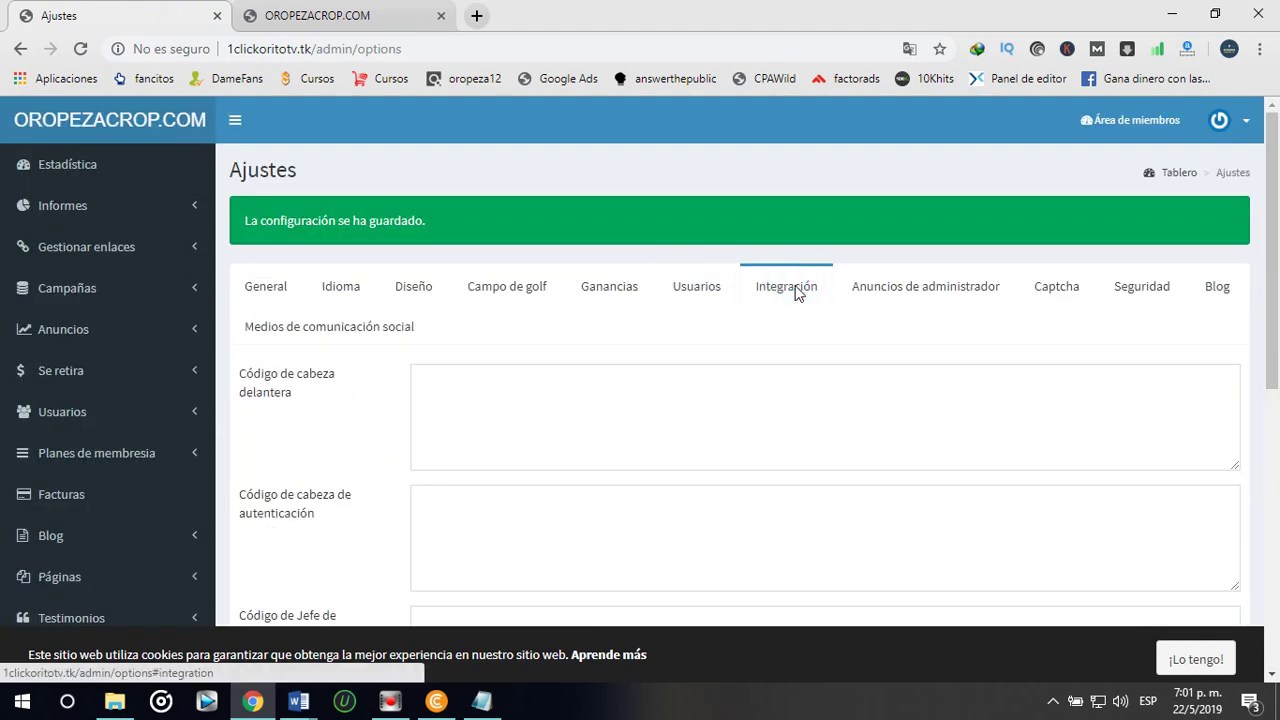
{"action": "left_click", "coordinate": [488, 393]}
{"action": "scroll", "coordinate": [488, 393], "scroll_direction": "down", "scroll_amount": 5}
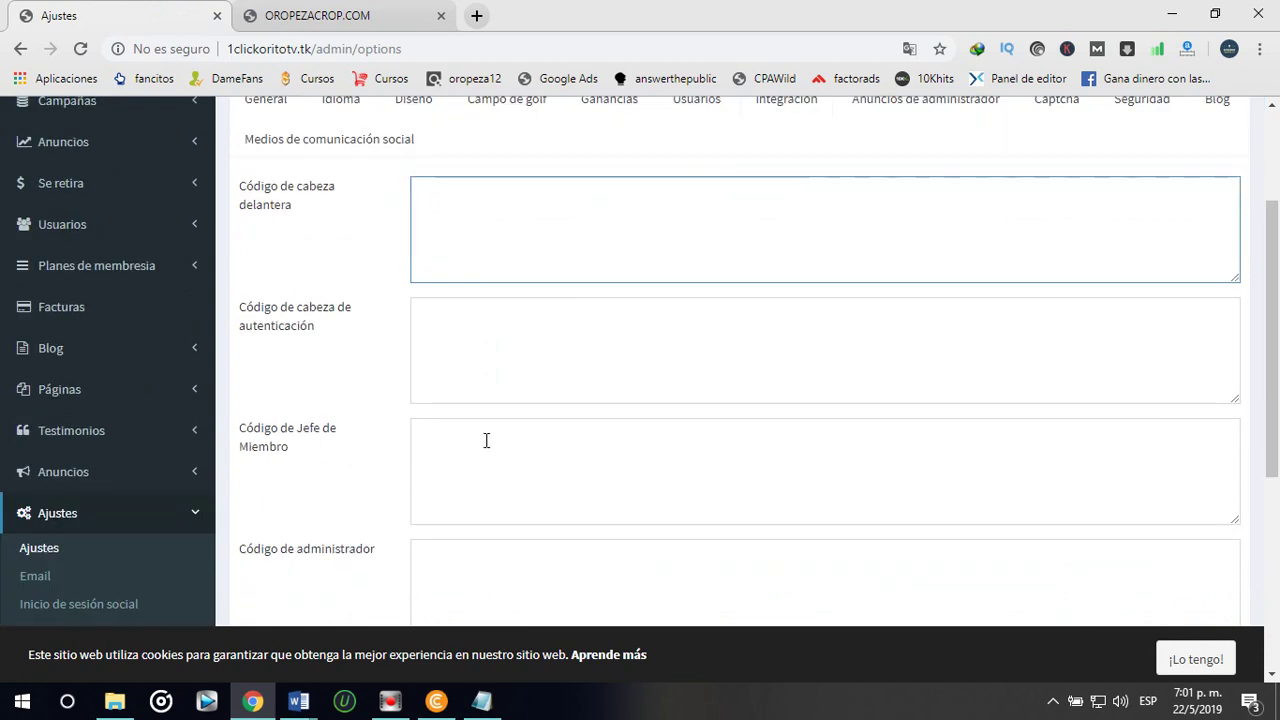
{"action": "scroll", "coordinate": [478, 480], "scroll_direction": "up", "scroll_amount": 5}
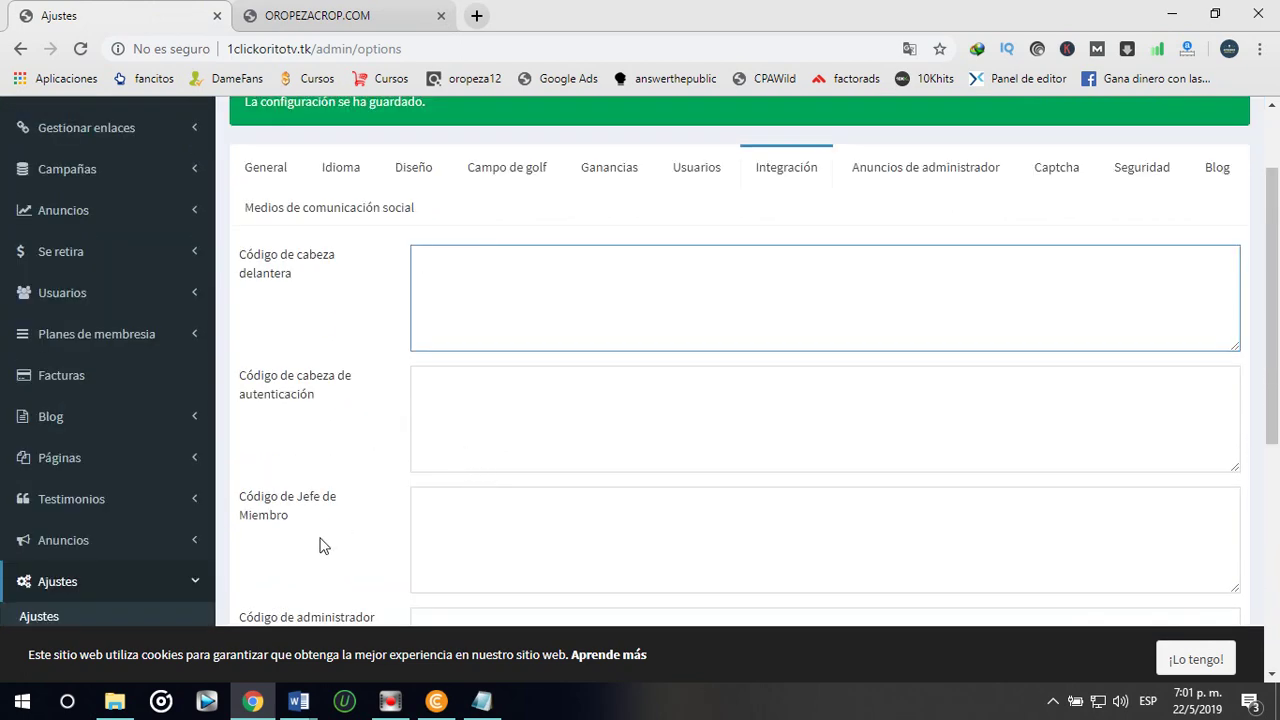
{"action": "scroll", "coordinate": [318, 546], "scroll_direction": "down", "scroll_amount": 2}
{"action": "scroll", "coordinate": [350, 568], "scroll_direction": "down", "scroll_amount": 3}
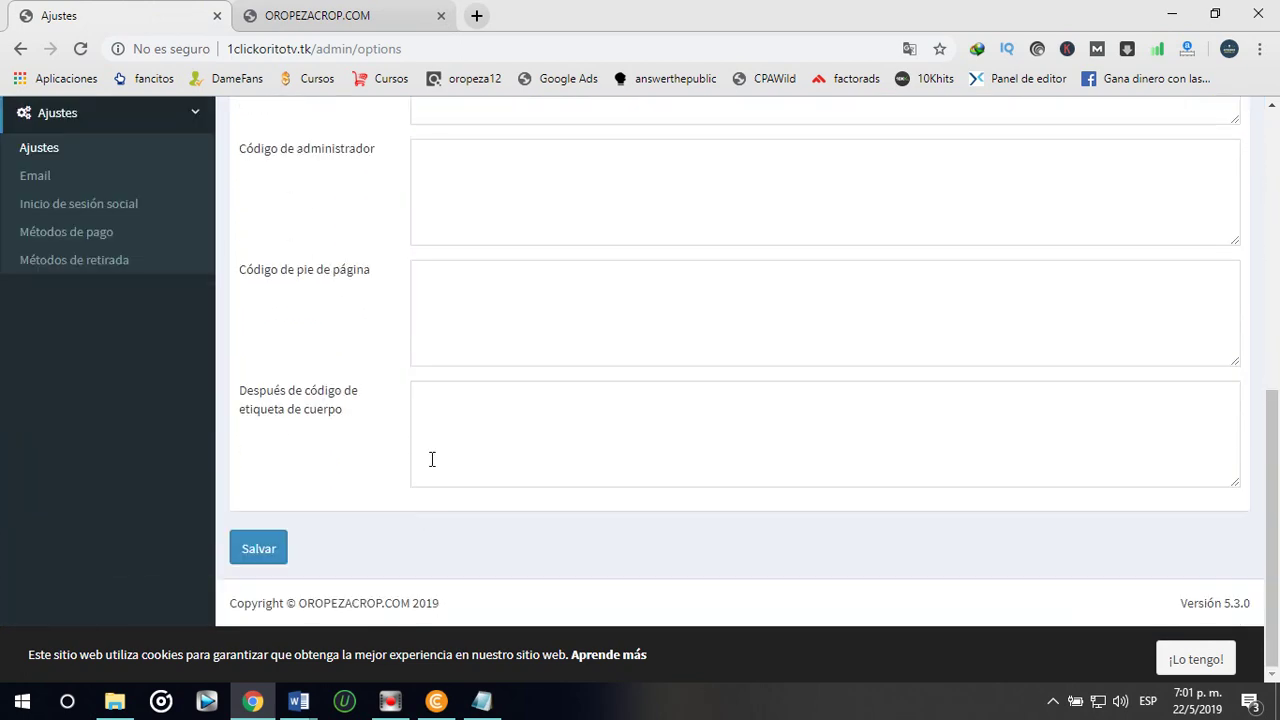
{"action": "scroll", "coordinate": [305, 413], "scroll_direction": "up", "scroll_amount": 10}
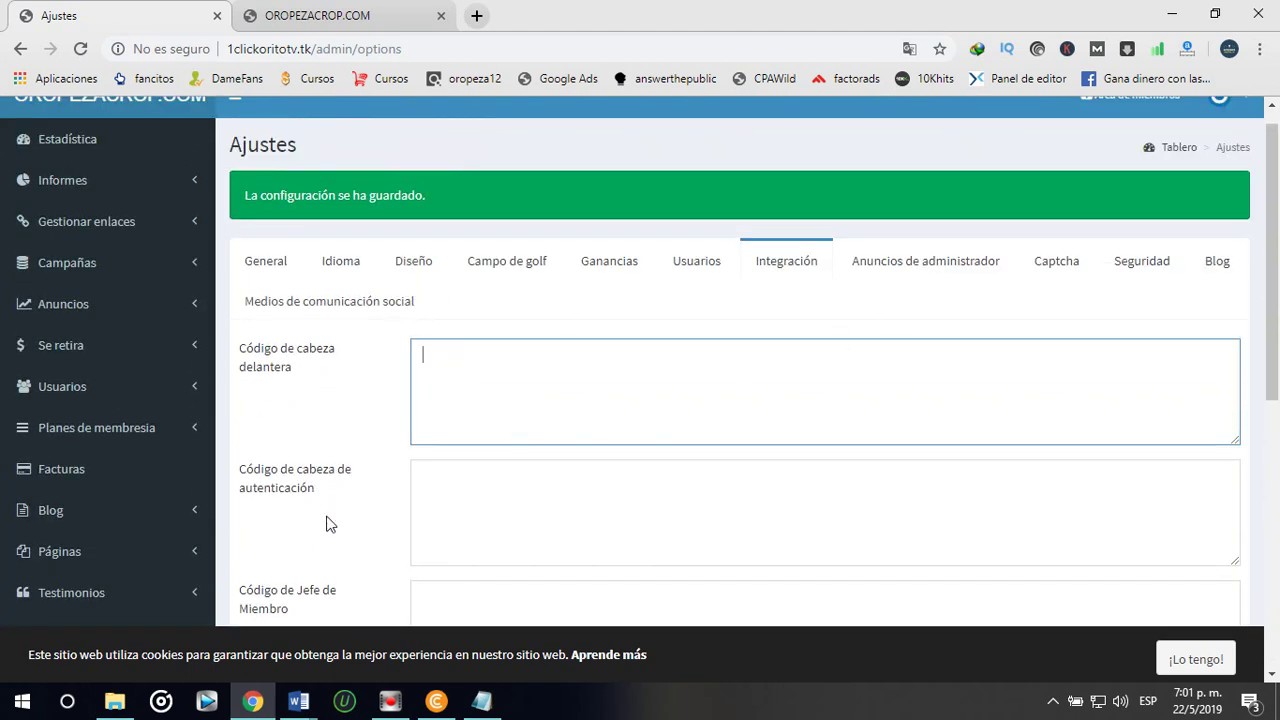
{"action": "left_click", "coordinate": [456, 488]}
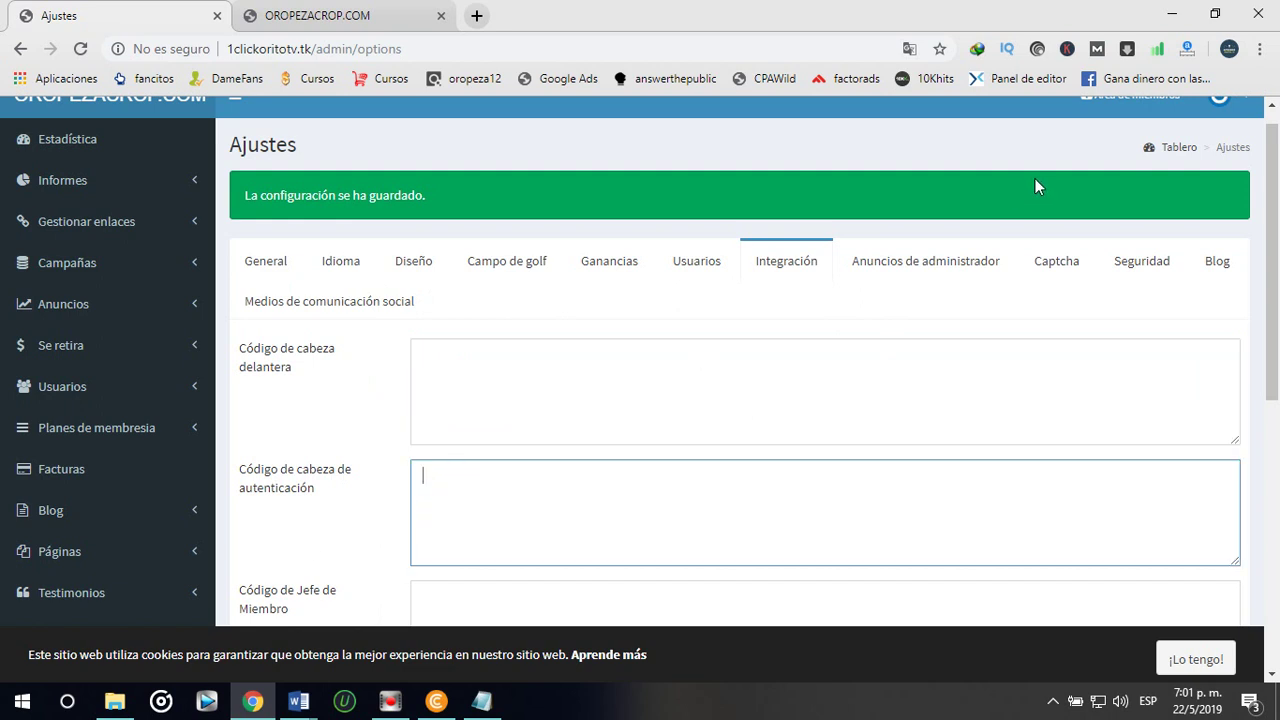
{"action": "left_click", "coordinate": [915, 266]}
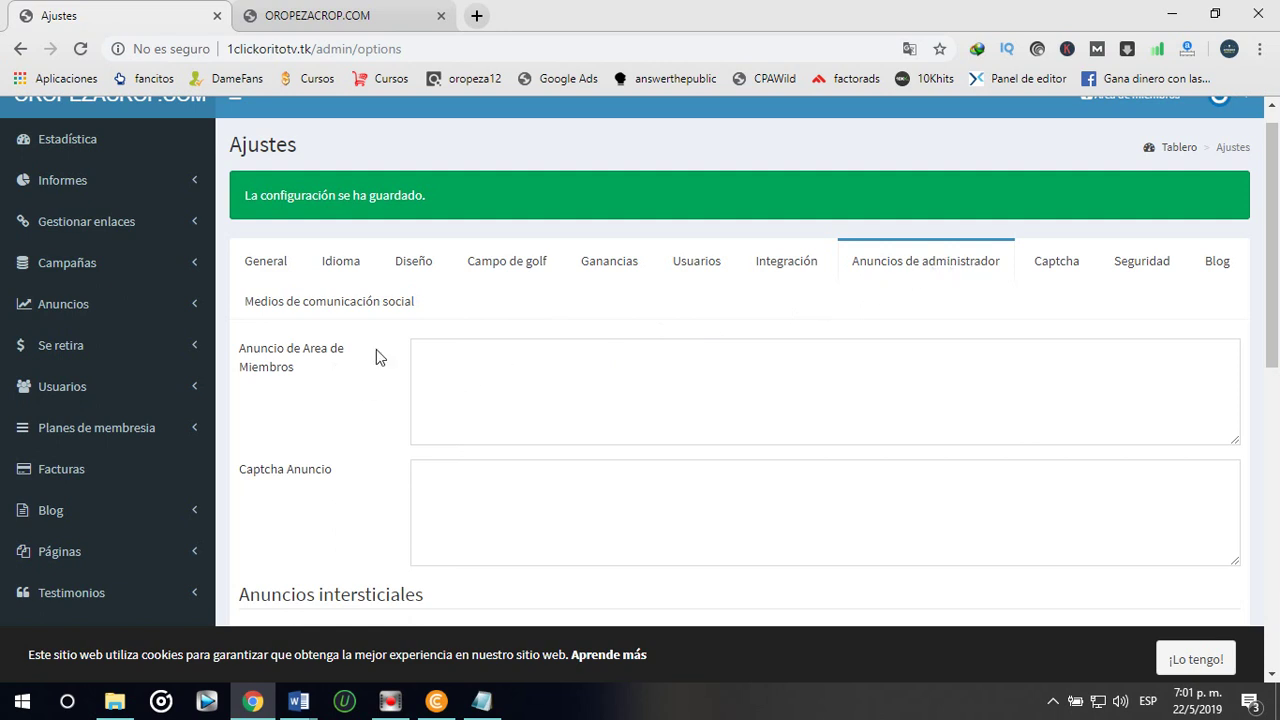
{"action": "left_click", "coordinate": [443, 364]}
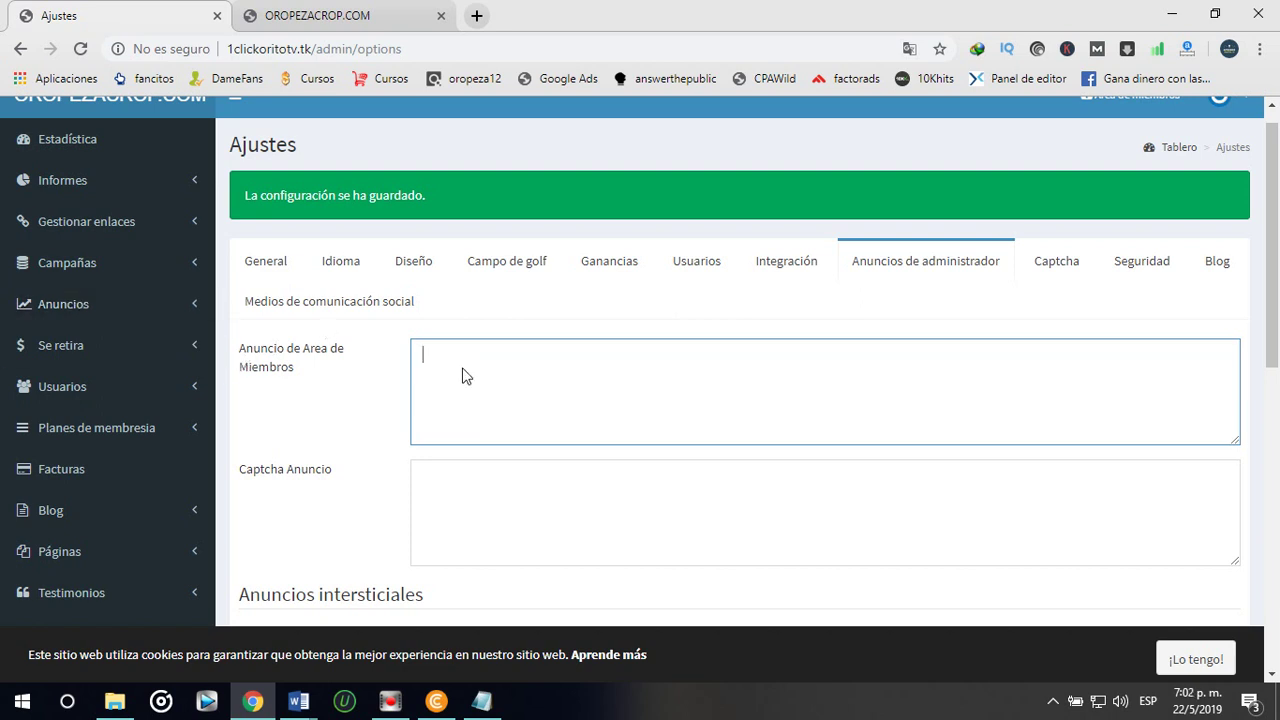
{"action": "left_click", "coordinate": [507, 534]}
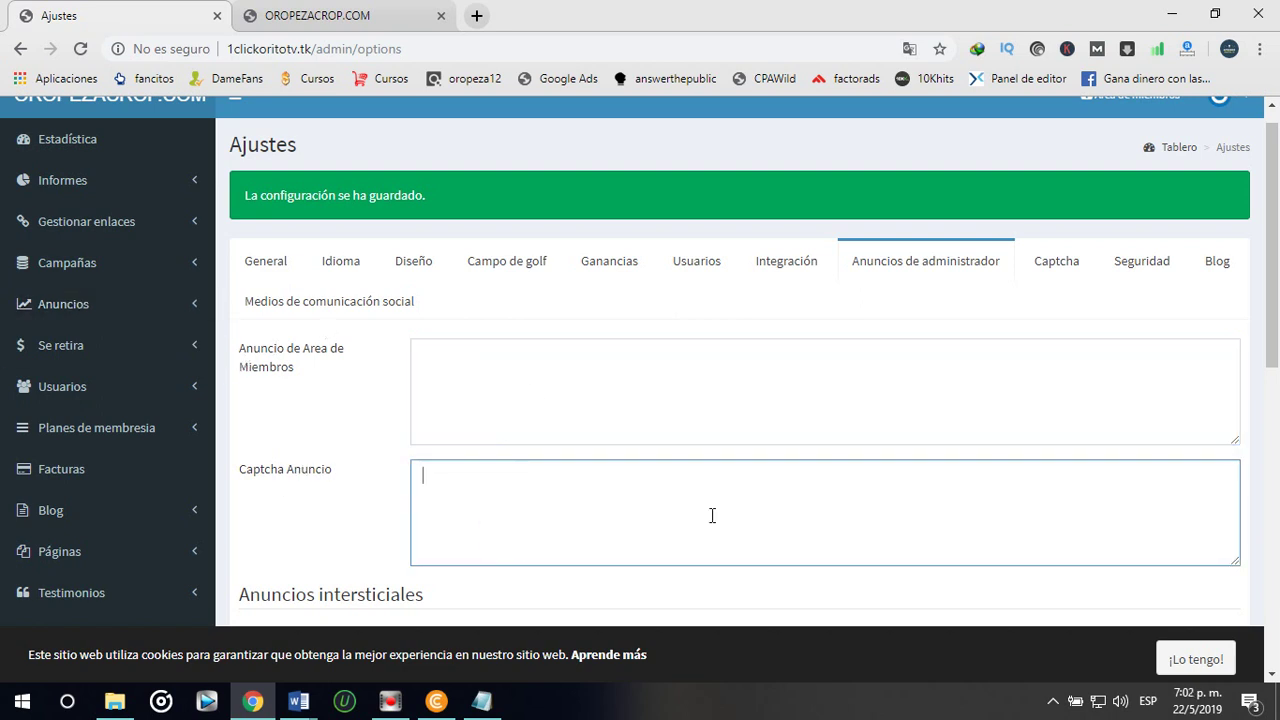
{"action": "left_click", "coordinate": [641, 512]}
{"action": "scroll", "coordinate": [641, 513], "scroll_direction": "down", "scroll_amount": 3}
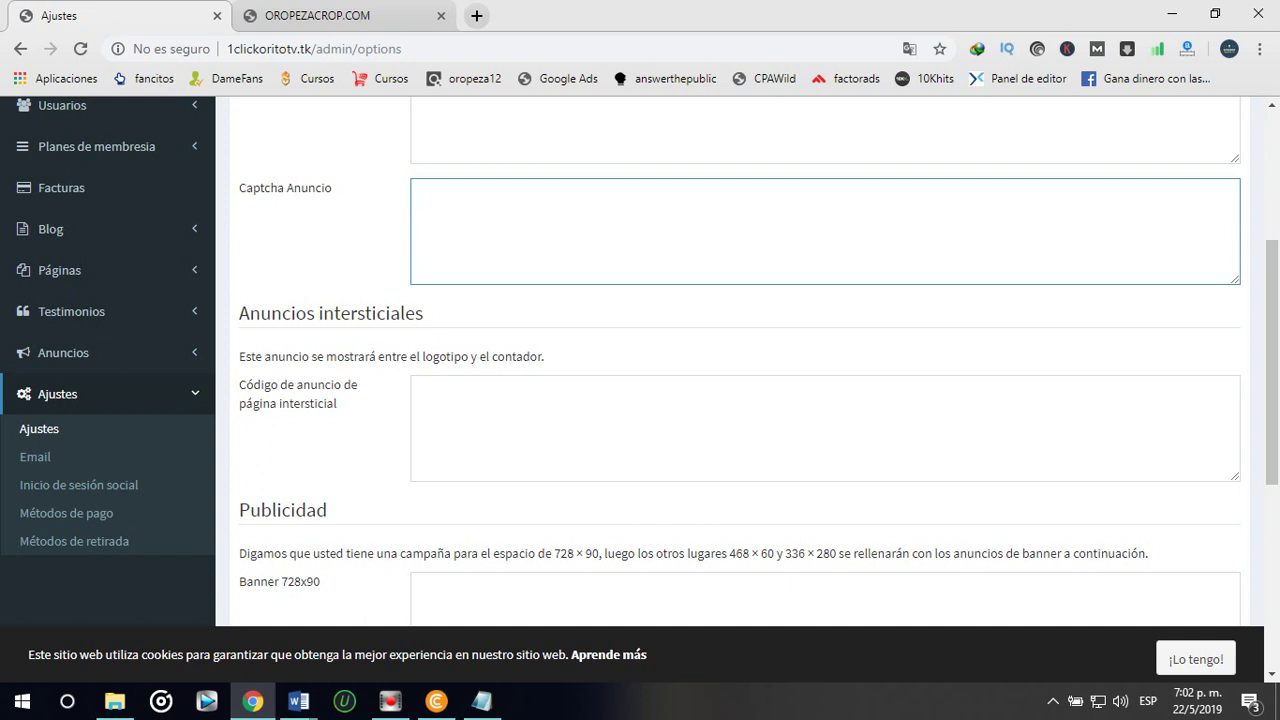
{"action": "key", "text": "alt+Tab"}
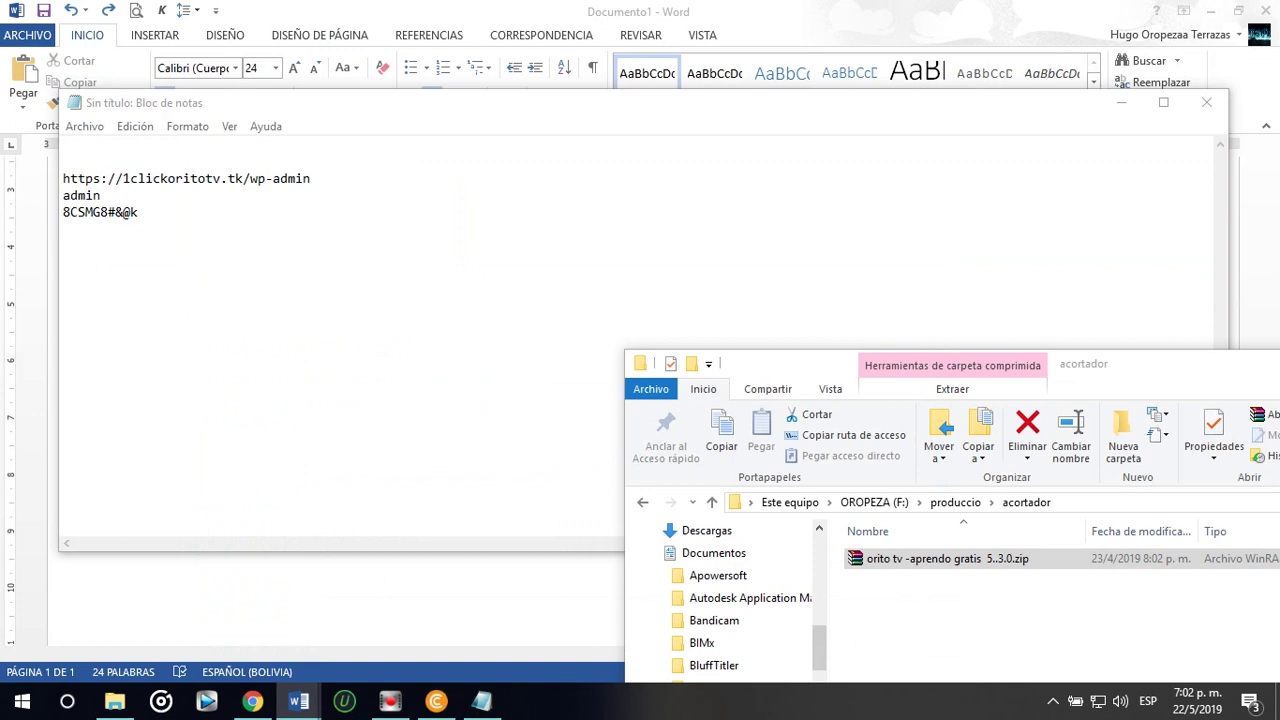
{"action": "key", "text": "alt+Tab"}
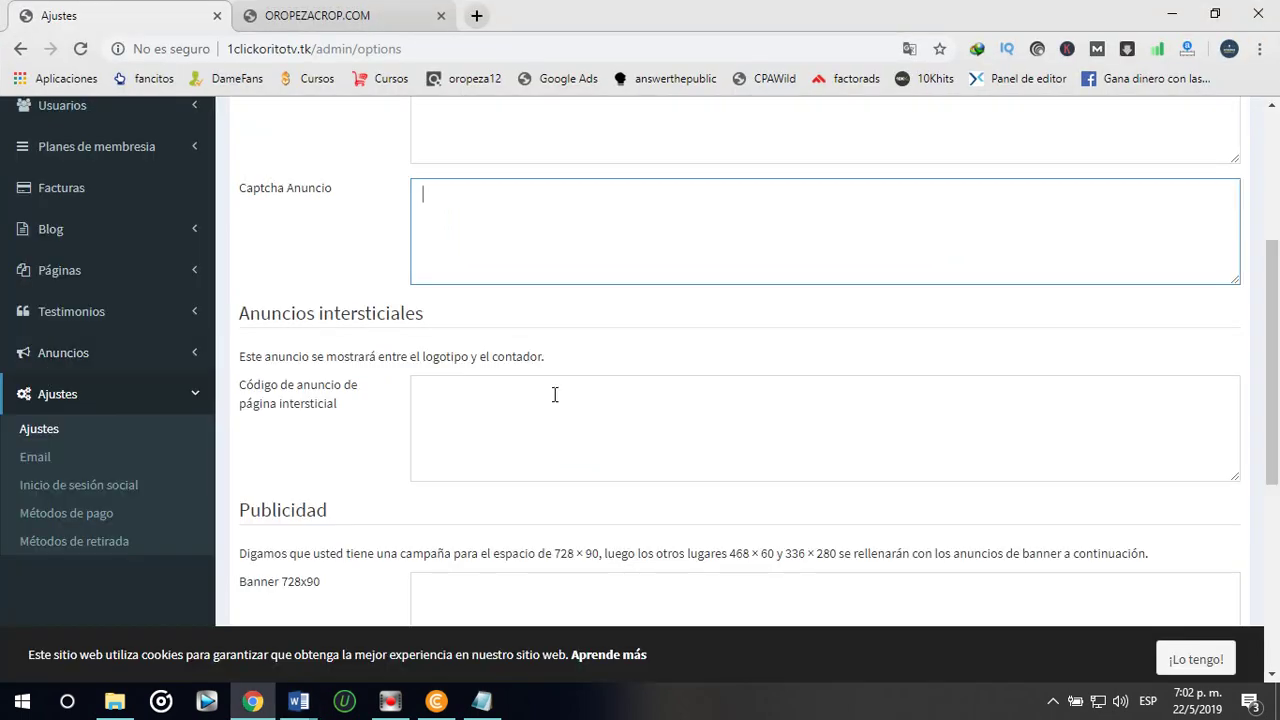
{"action": "scroll", "coordinate": [588, 344], "scroll_direction": "up", "scroll_amount": 1}
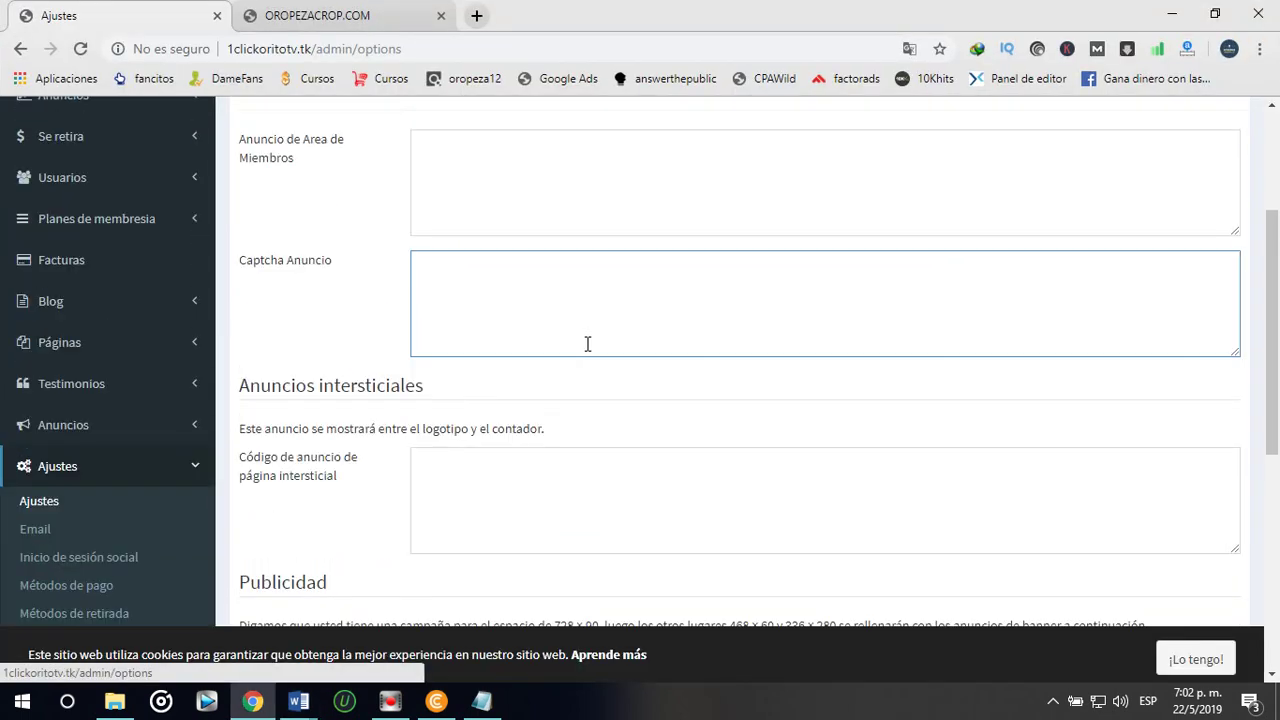
{"action": "right_click", "coordinate": [1012, 82]}
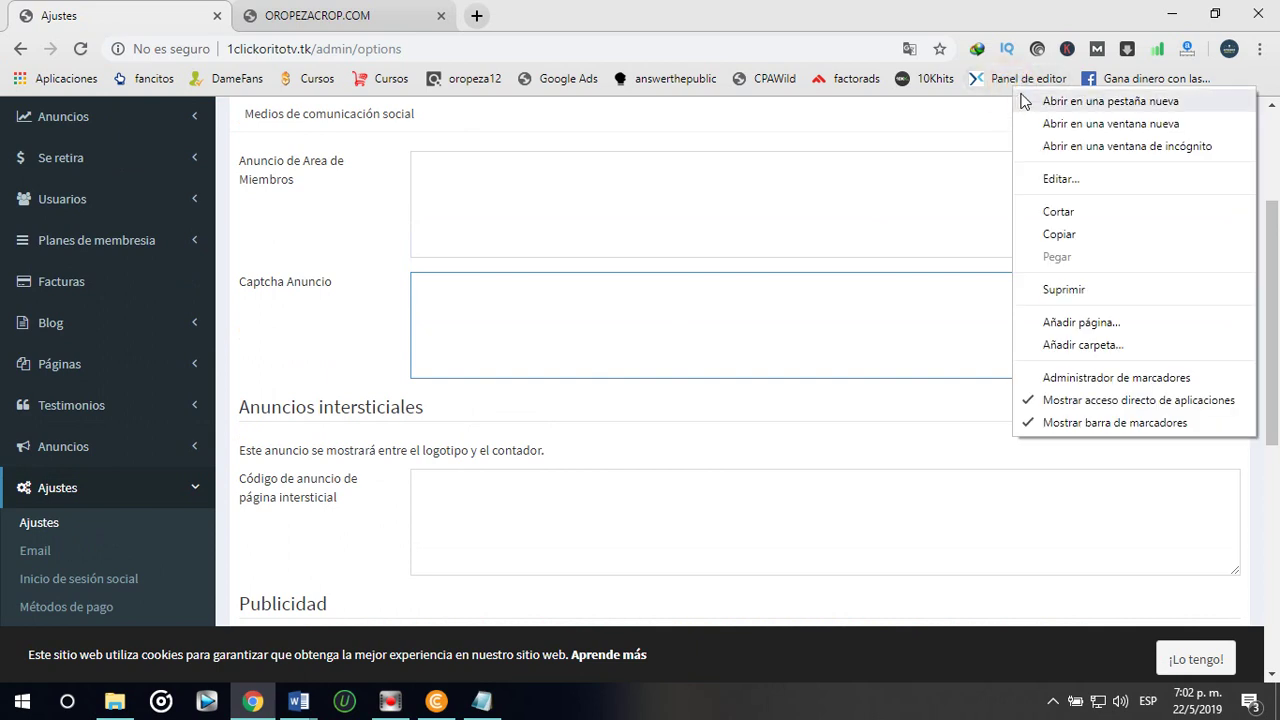
Open the yllix publisher panel in a new tab and log in with the saved credentials
{"action": "left_click", "coordinate": [1025, 103]}
{"action": "left_click", "coordinate": [571, 17]}
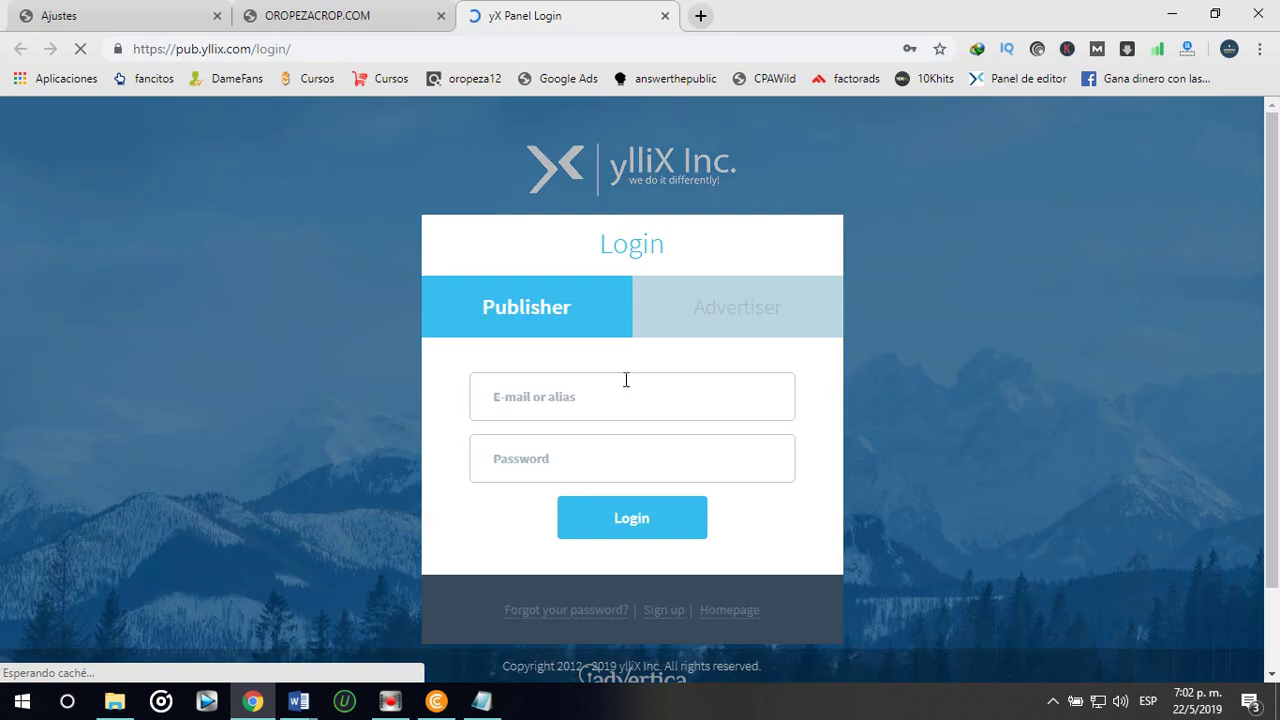
{"action": "left_click", "coordinate": [626, 396]}
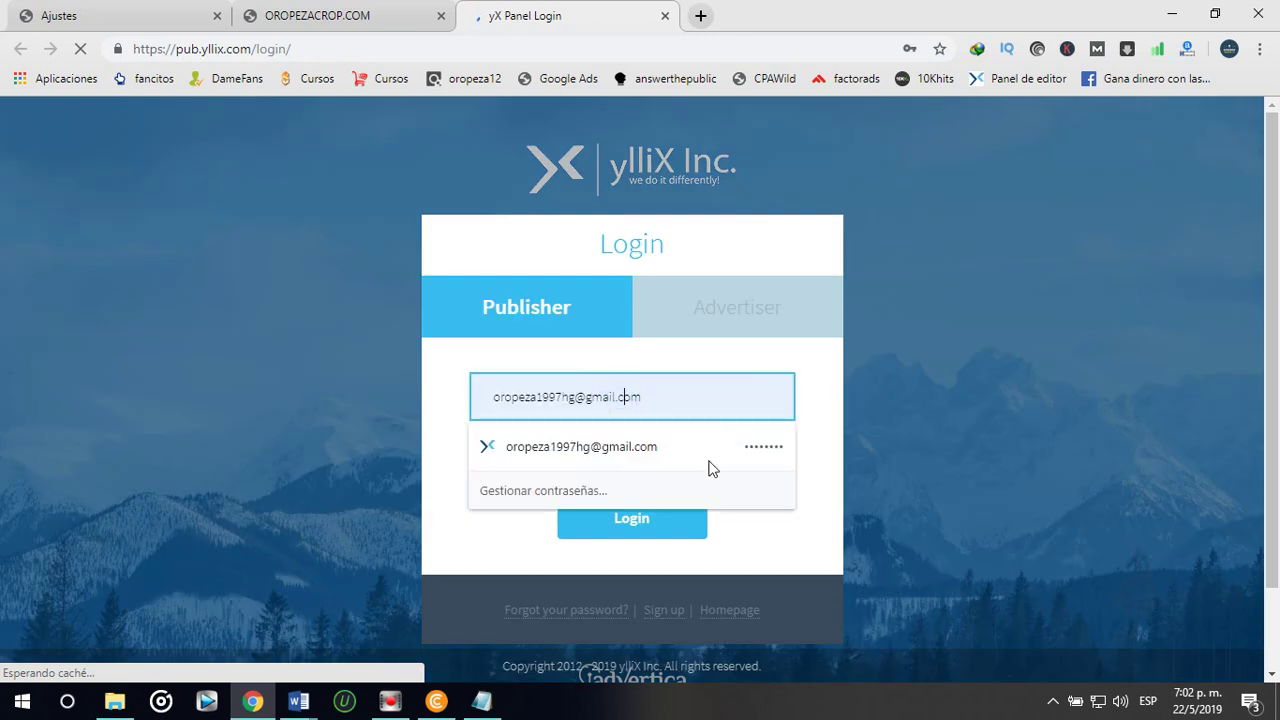
{"action": "left_click", "coordinate": [968, 414]}
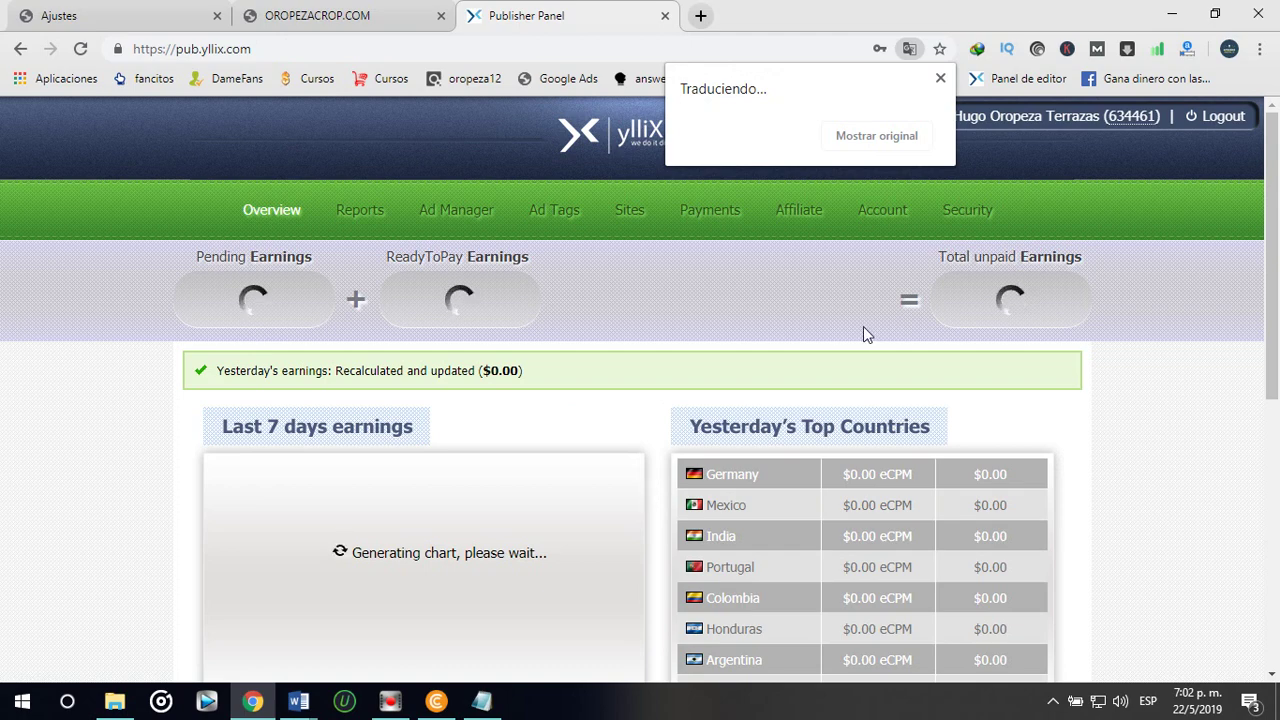
{"action": "scroll", "coordinate": [623, 394], "scroll_direction": "down", "scroll_amount": 2}
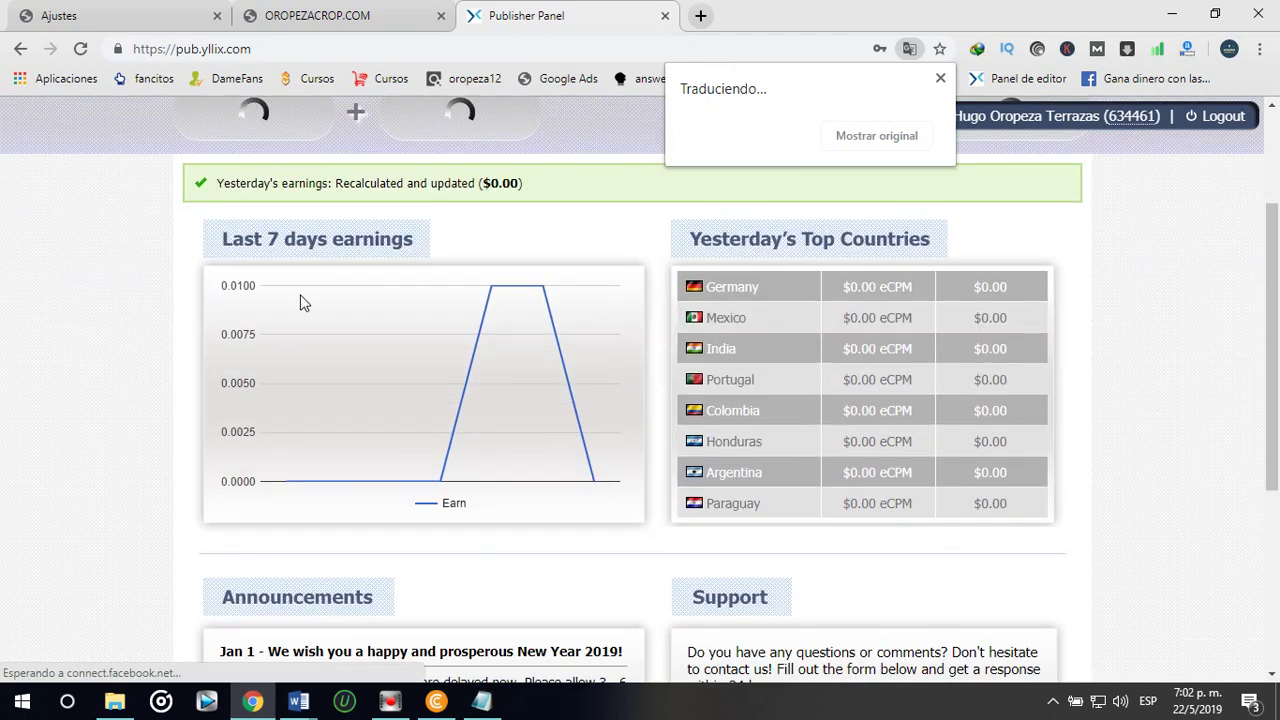
{"action": "scroll", "coordinate": [574, 334], "scroll_direction": "up", "scroll_amount": 2}
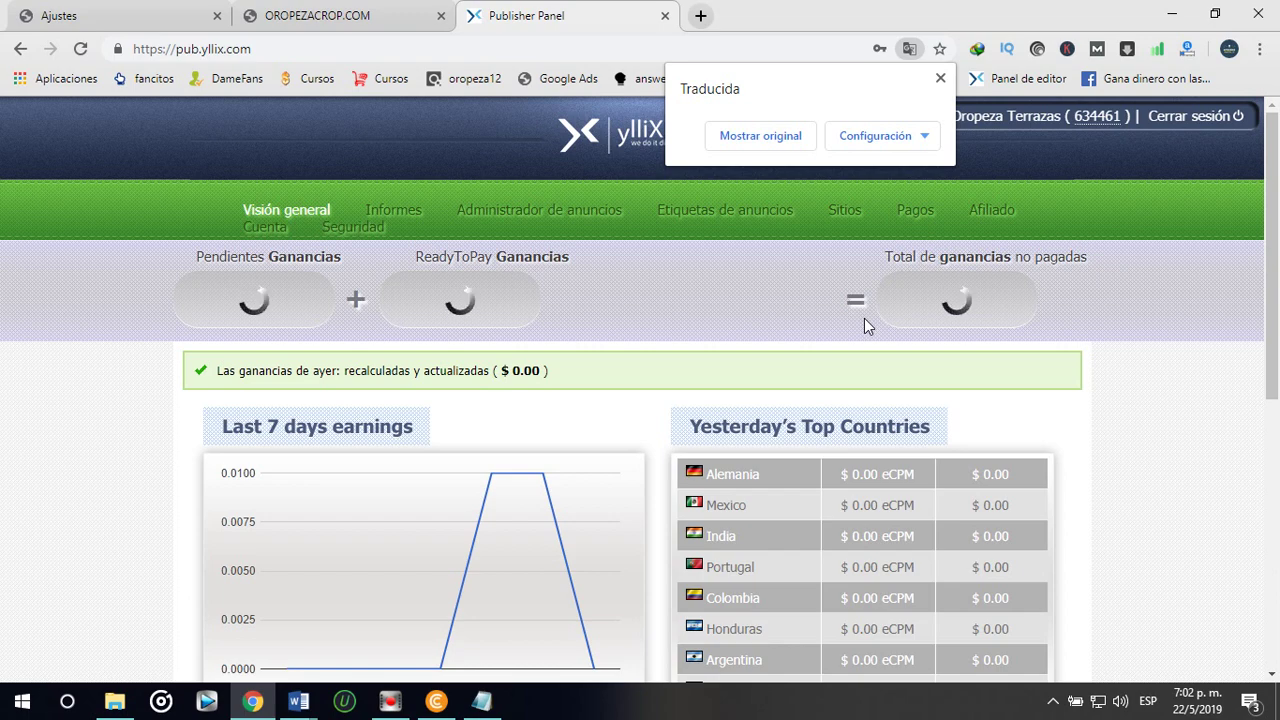
{"action": "scroll", "coordinate": [866, 319], "scroll_direction": "down", "scroll_amount": 5}
{"action": "scroll", "coordinate": [704, 457], "scroll_direction": "up", "scroll_amount": 6}
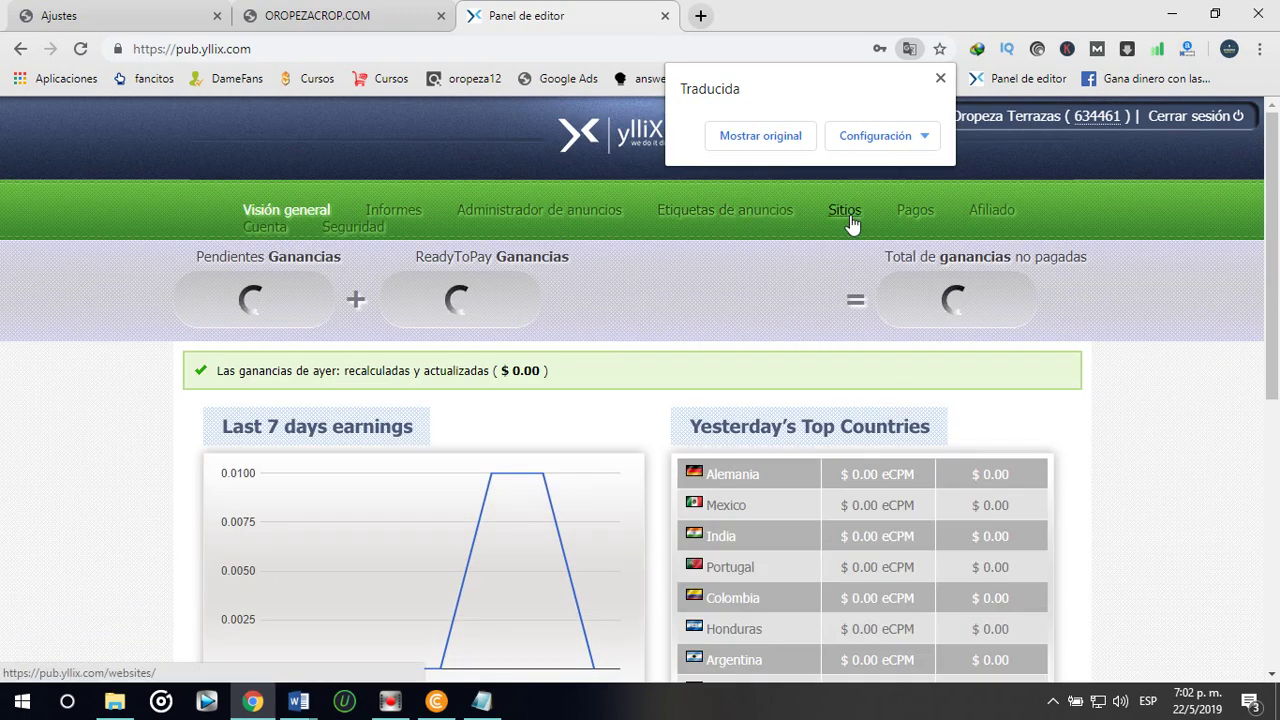
Browse the account's sites and ad manager, then reach the Ad Tag Generator page
{"action": "left_click", "coordinate": [850, 215]}
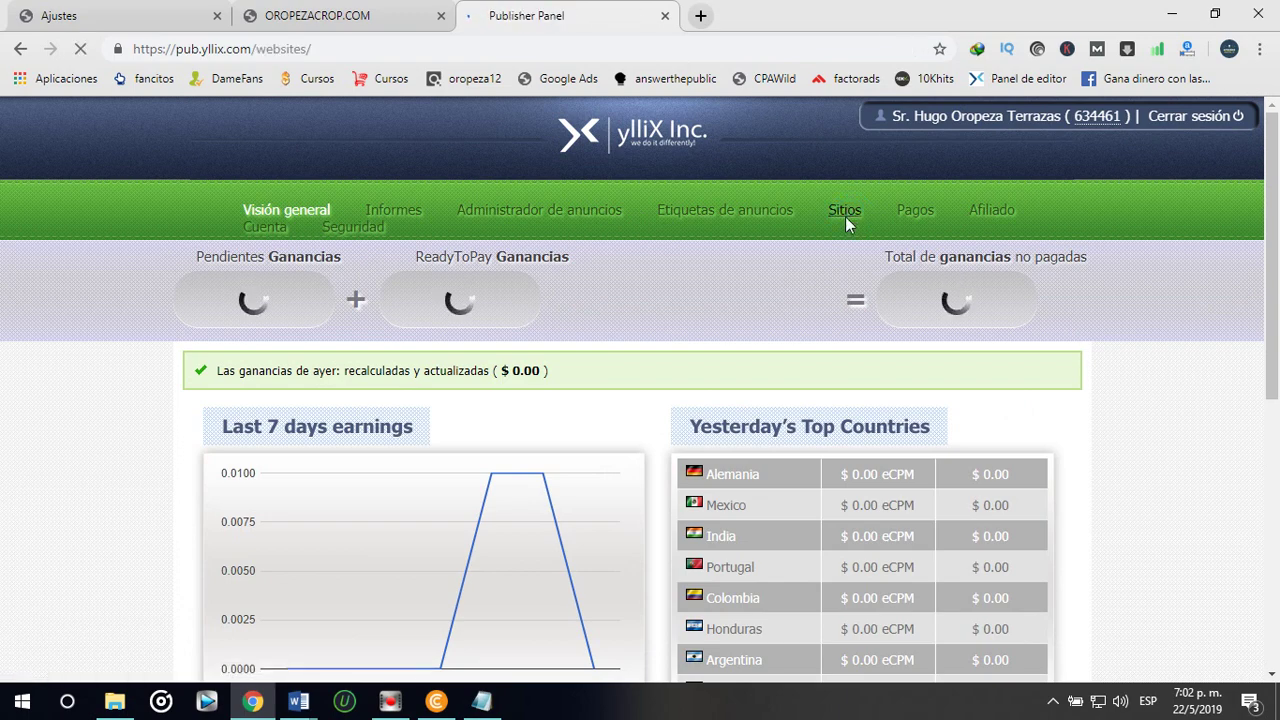
{"action": "scroll", "coordinate": [747, 390], "scroll_direction": "down", "scroll_amount": 3}
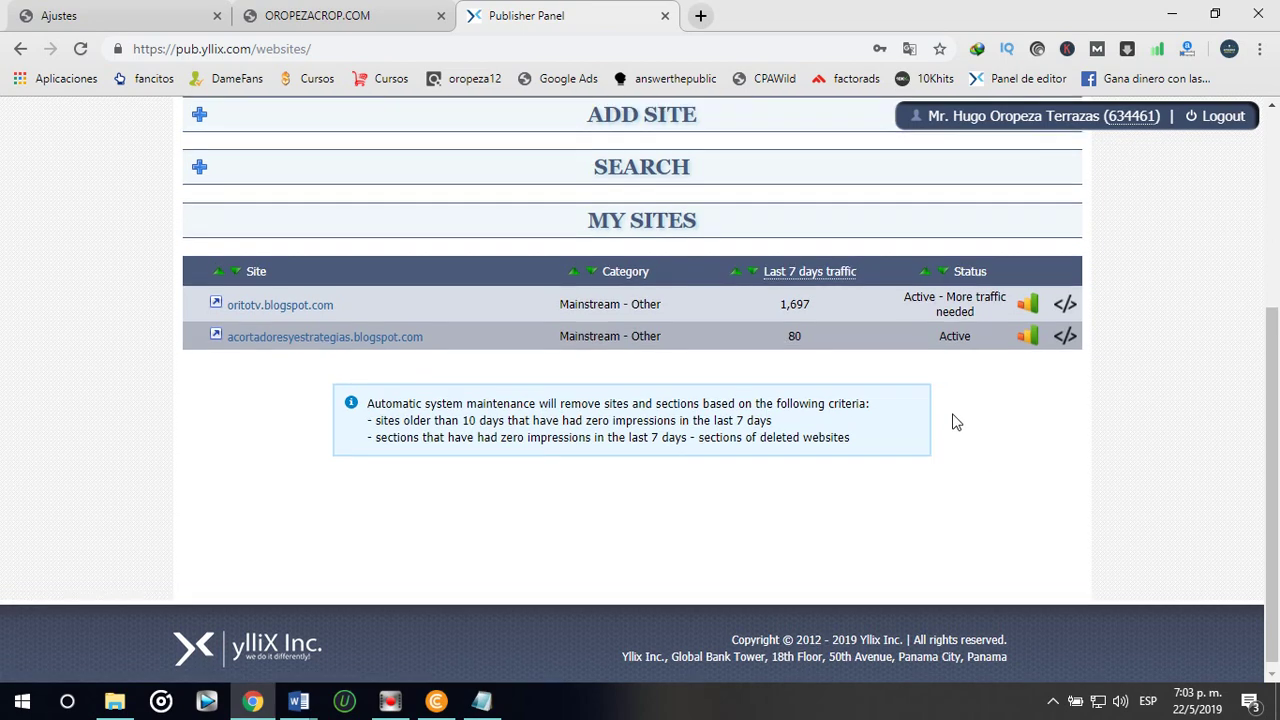
{"action": "scroll", "coordinate": [633, 370], "scroll_direction": "up", "scroll_amount": 3}
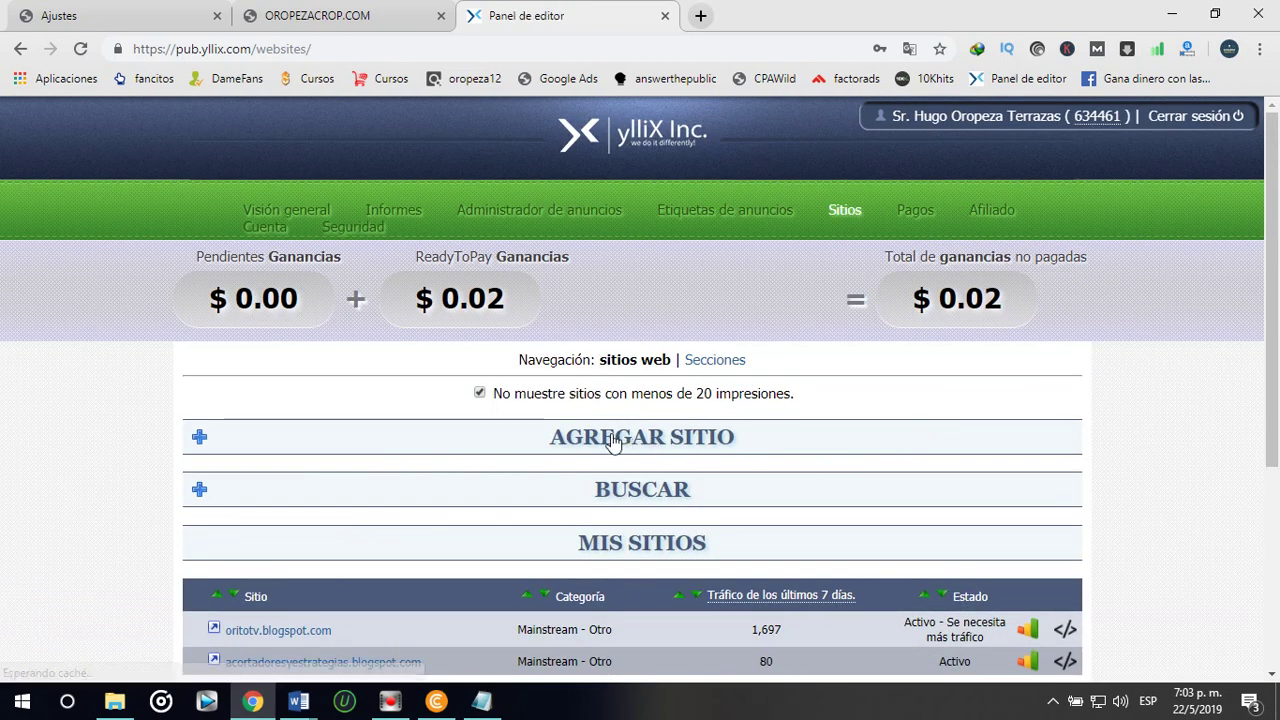
{"action": "left_click", "coordinate": [614, 440]}
{"action": "scroll", "coordinate": [620, 430], "scroll_direction": "down", "scroll_amount": 1}
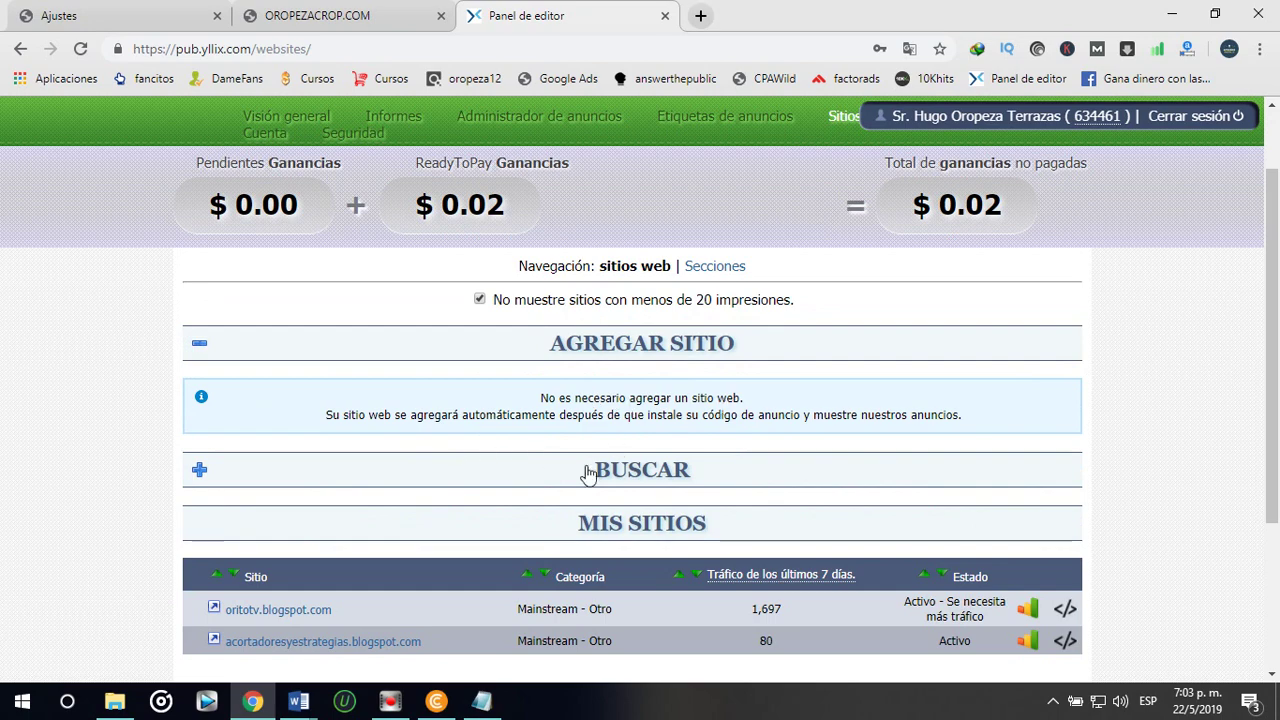
{"action": "scroll", "coordinate": [720, 360], "scroll_direction": "up", "scroll_amount": 1}
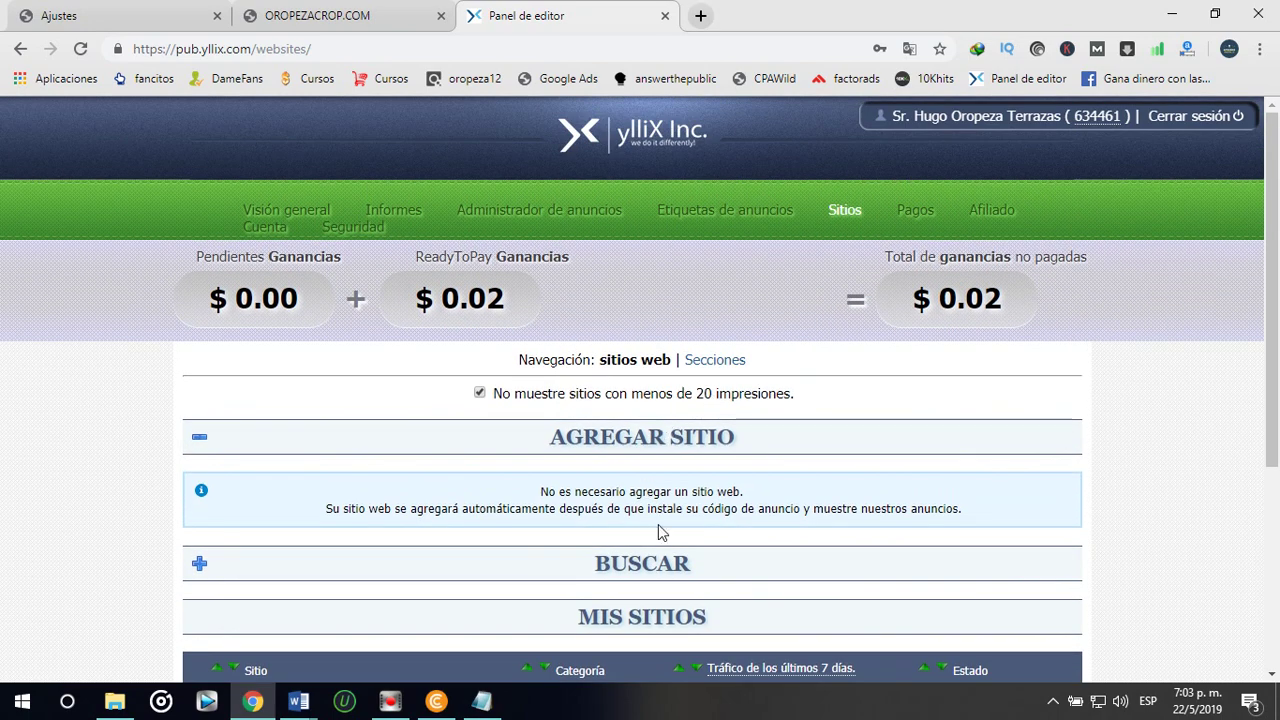
{"action": "scroll", "coordinate": [800, 540], "scroll_direction": "down", "scroll_amount": 3}
{"action": "scroll", "coordinate": [930, 340], "scroll_direction": "up", "scroll_amount": 1}
{"action": "scroll", "coordinate": [926, 326], "scroll_direction": "up", "scroll_amount": 3}
{"action": "left_click", "coordinate": [505, 218]}
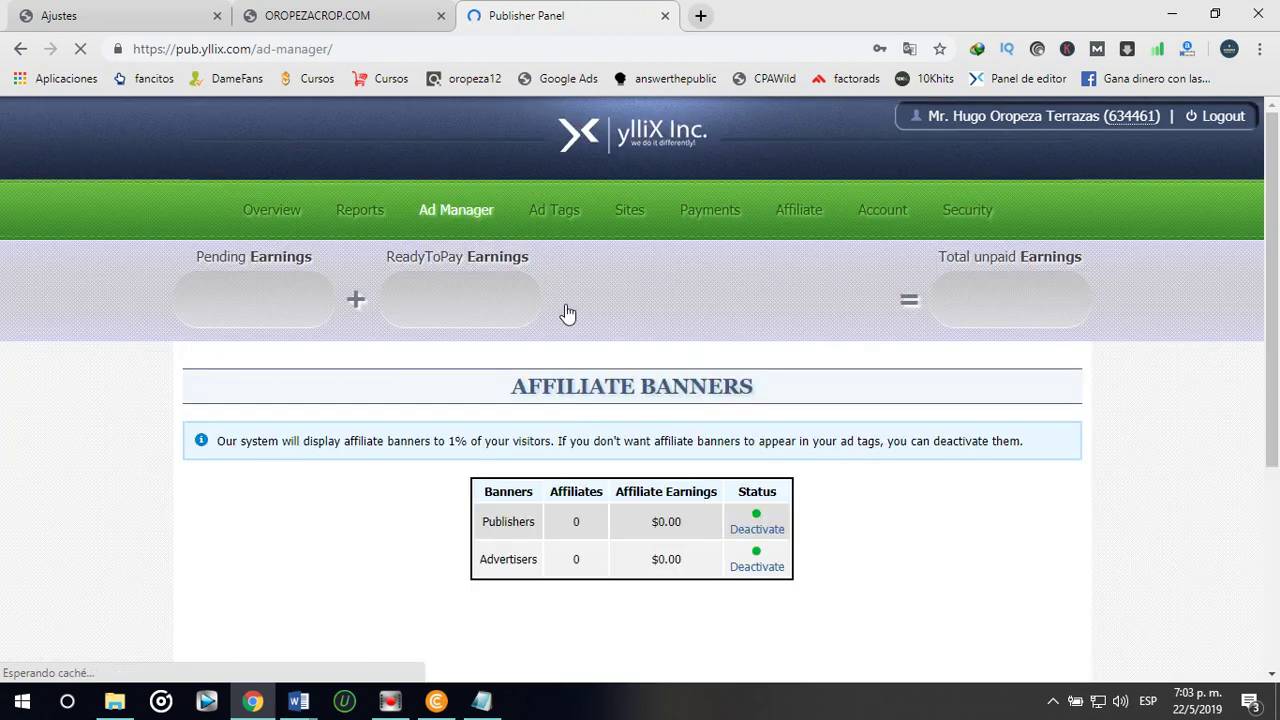
{"action": "scroll", "coordinate": [567, 314], "scroll_direction": "down", "scroll_amount": 2}
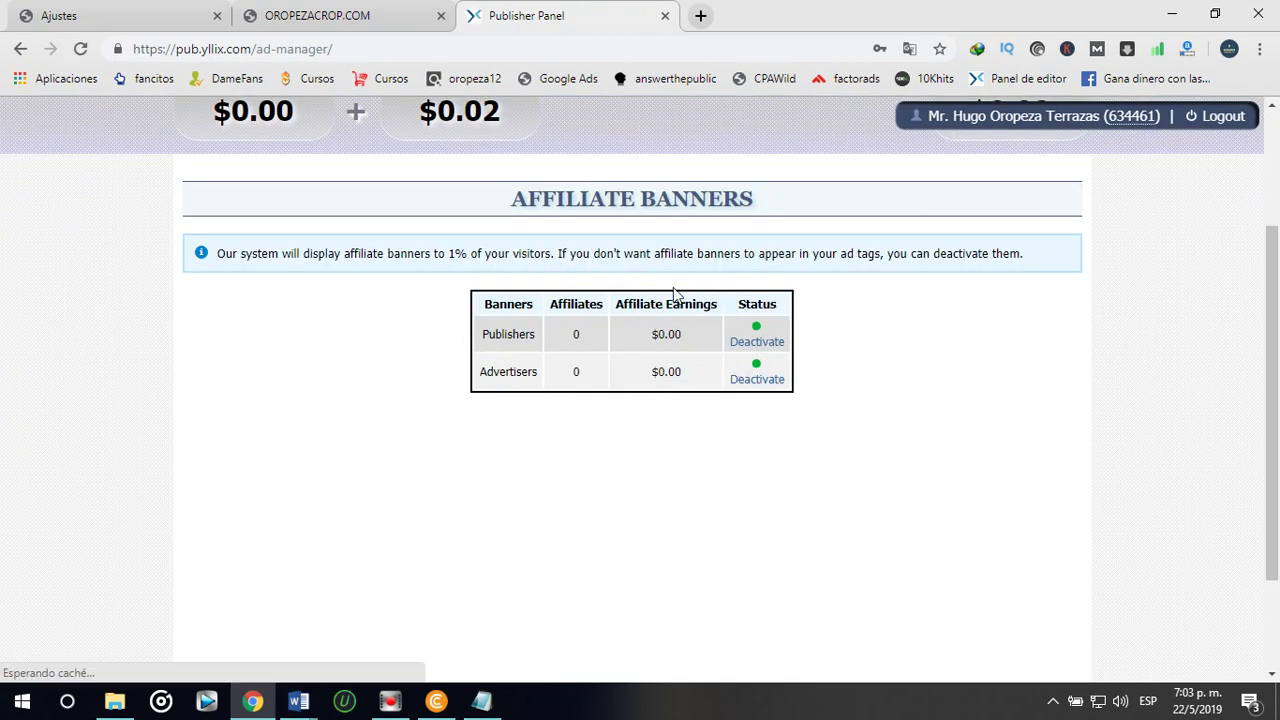
{"action": "scroll", "coordinate": [630, 451], "scroll_direction": "down", "scroll_amount": 4}
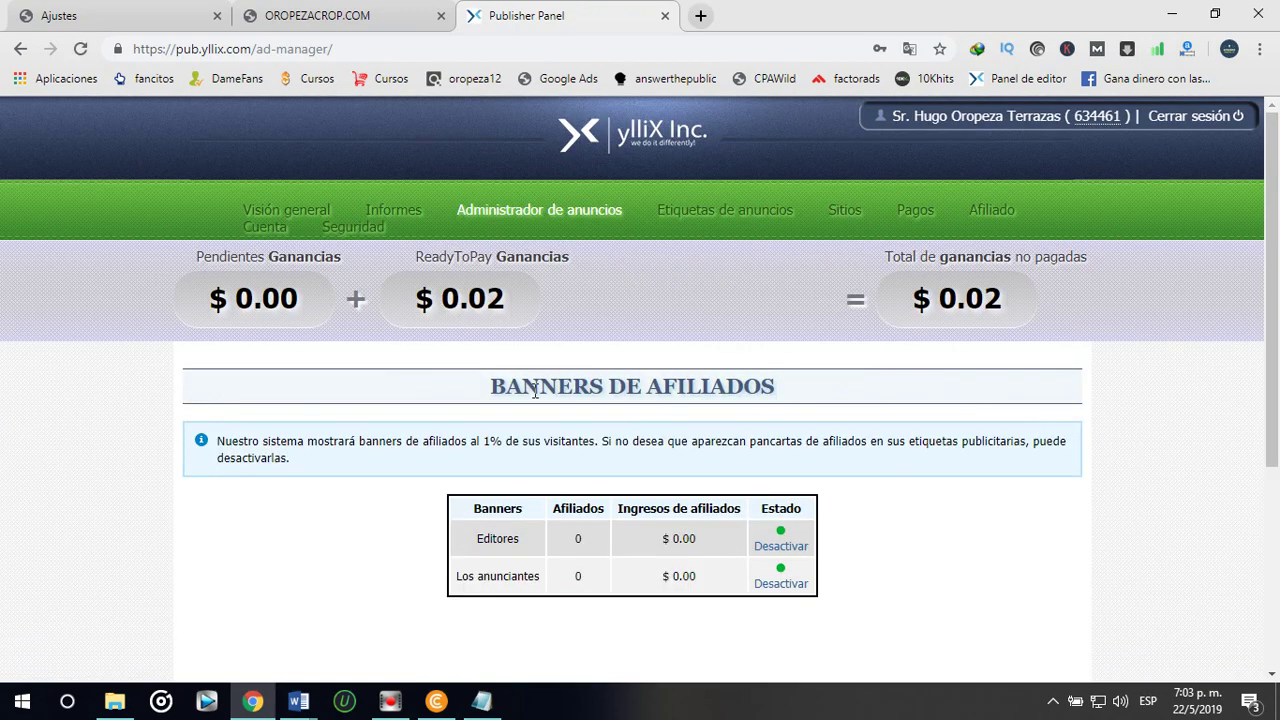
{"action": "left_click", "coordinate": [769, 214]}
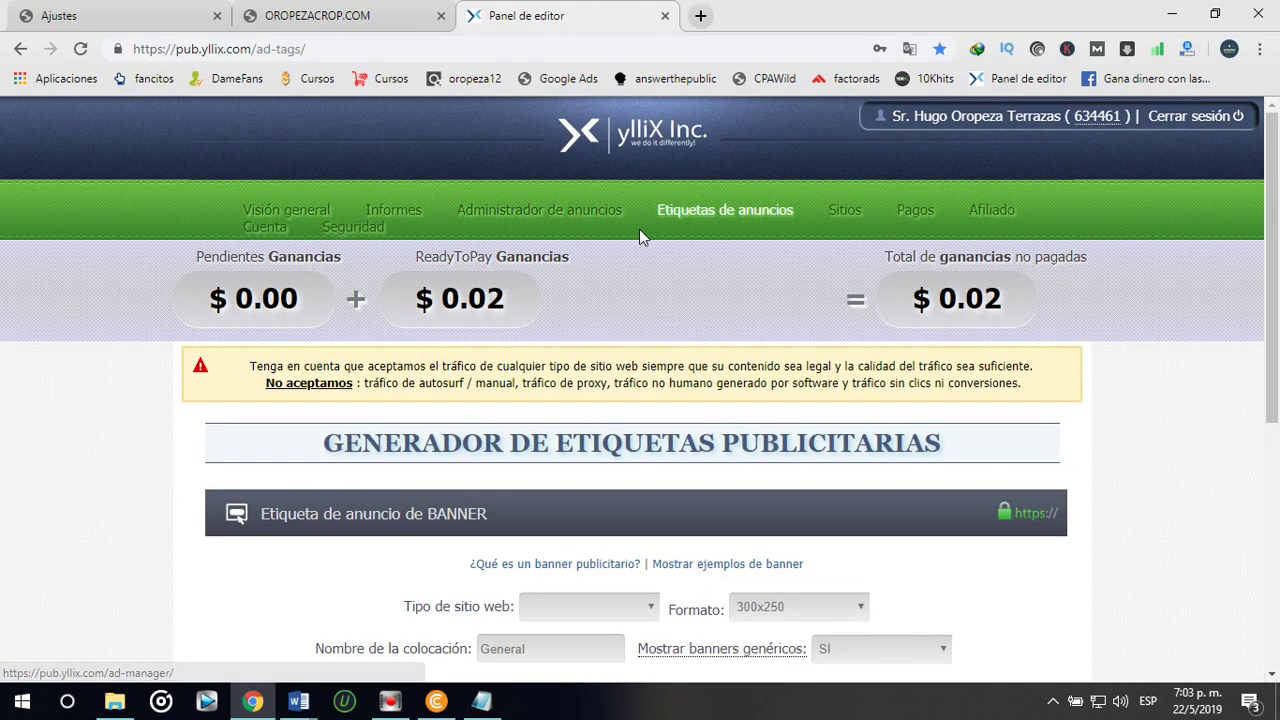
Generate a 728x90 banner ad tag for a General website type with generic banners allowed
{"action": "scroll", "coordinate": [517, 403], "scroll_direction": "down", "scroll_amount": 5}
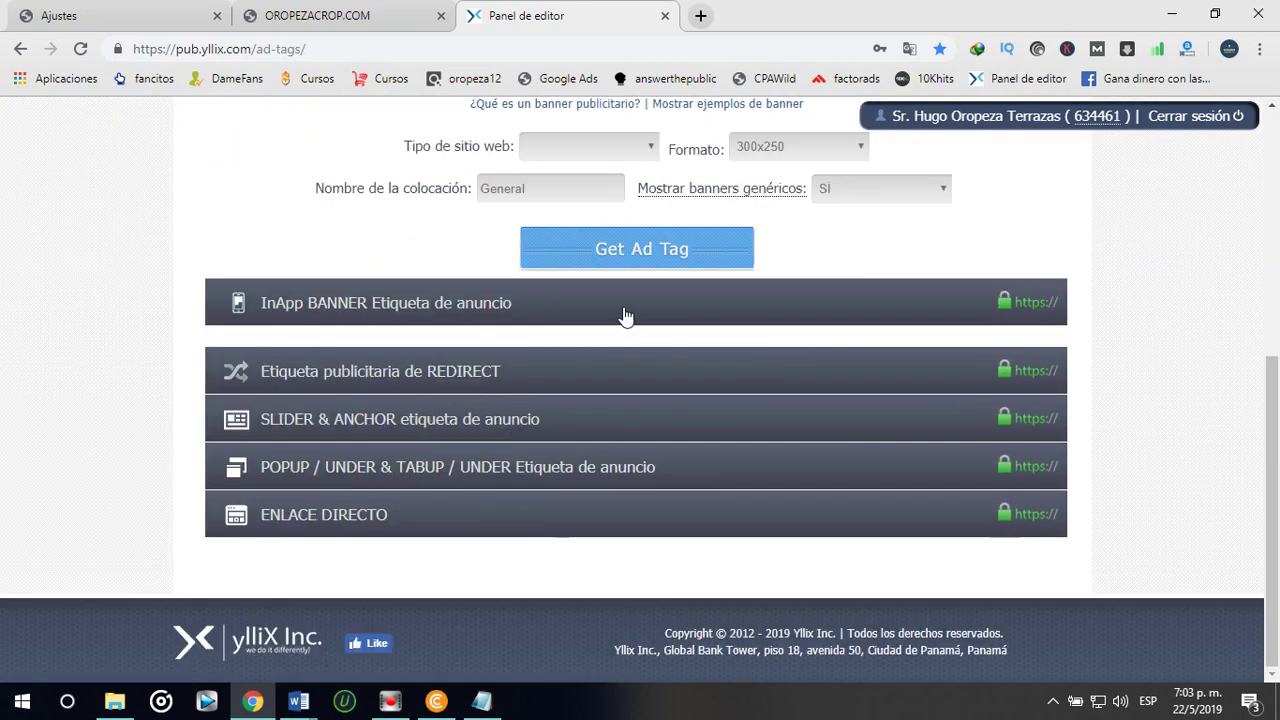
{"action": "scroll", "coordinate": [440, 405], "scroll_direction": "up", "scroll_amount": 3}
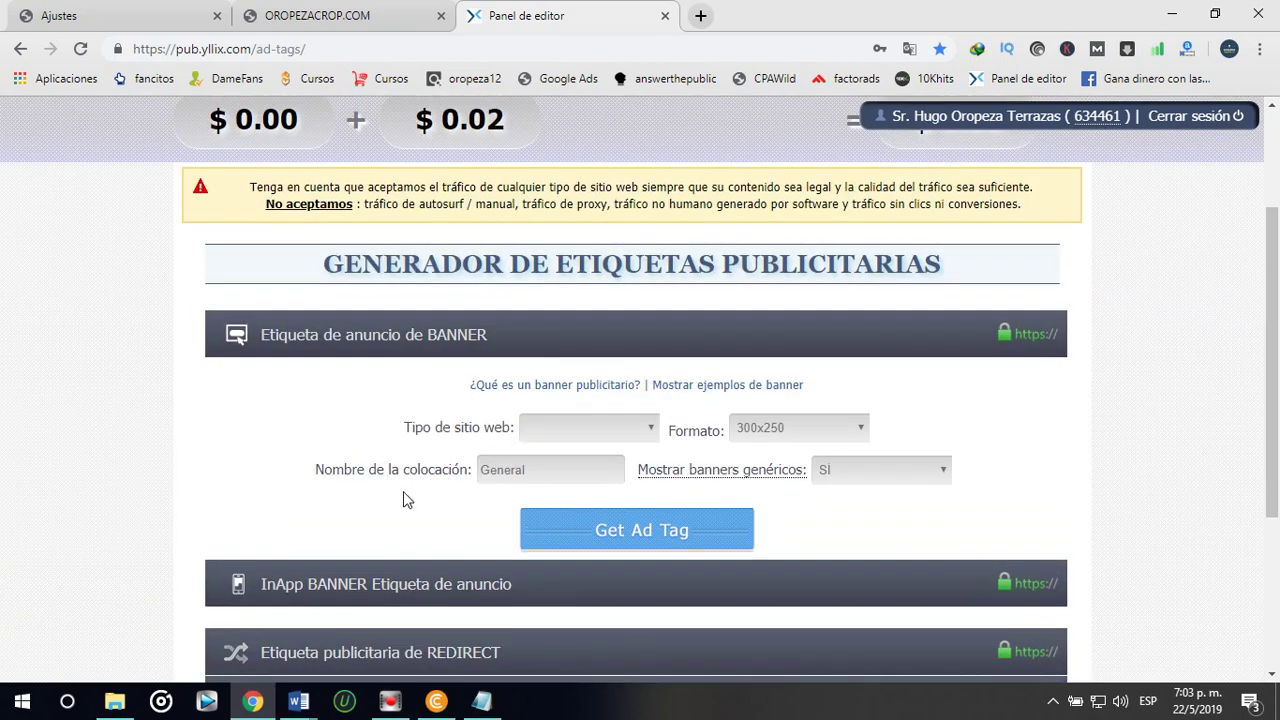
{"action": "scroll", "coordinate": [498, 431], "scroll_direction": "down", "scroll_amount": 1}
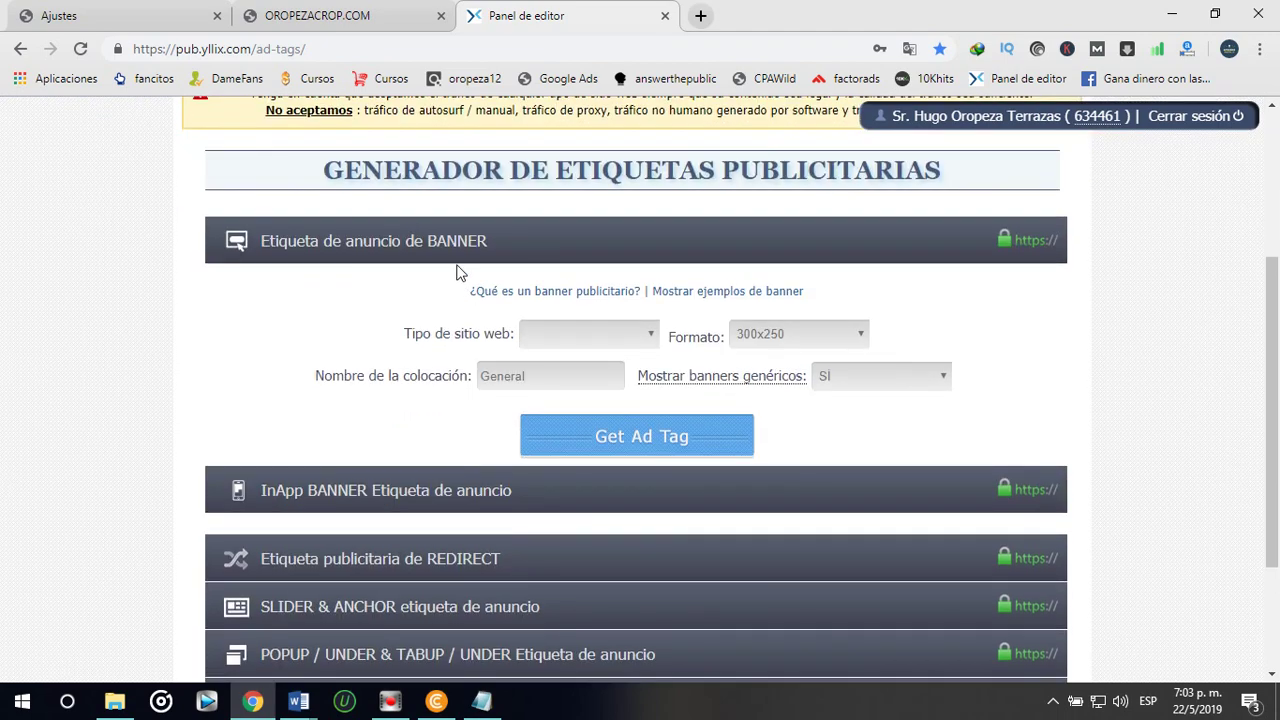
{"action": "left_click", "coordinate": [600, 333]}
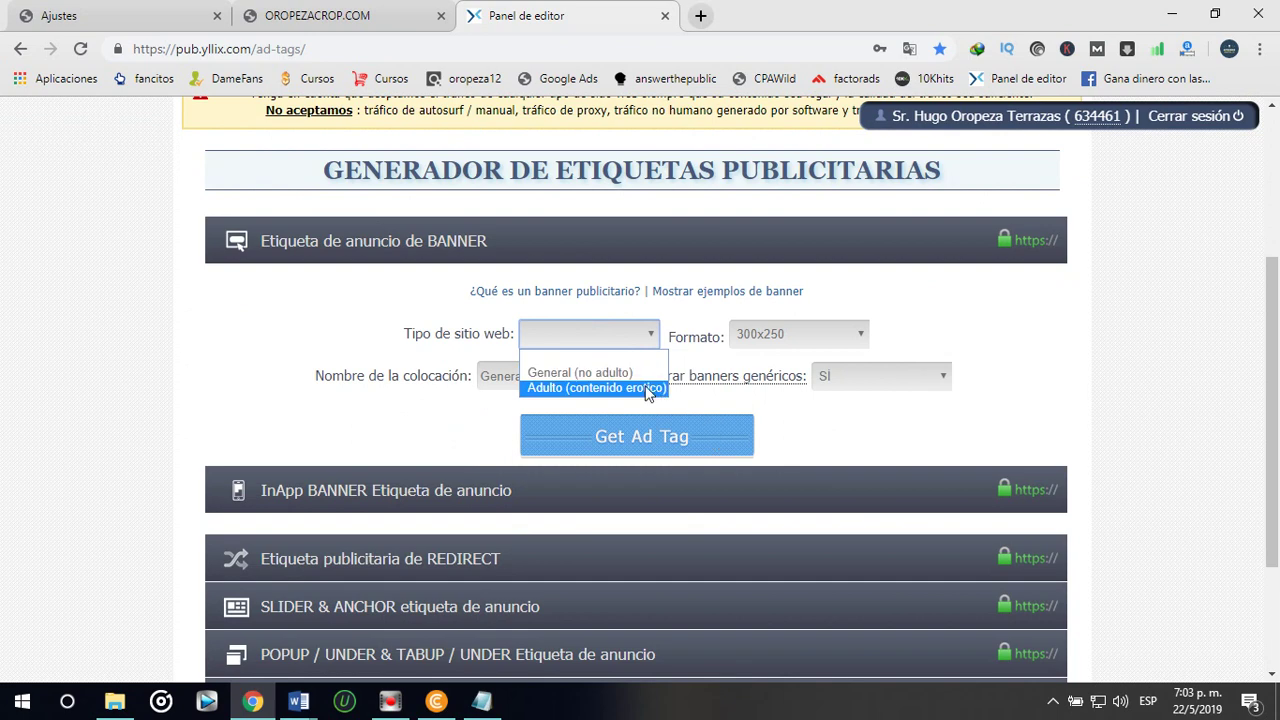
{"action": "left_click", "coordinate": [586, 372]}
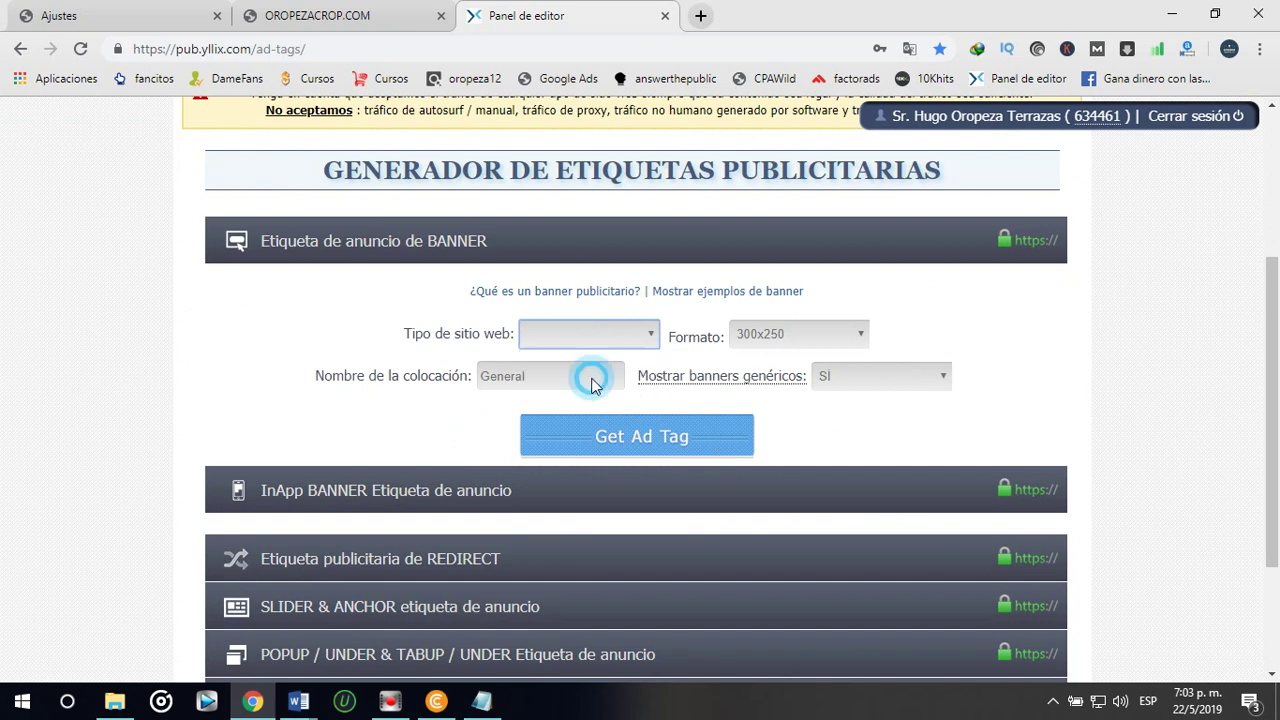
{"action": "left_click", "coordinate": [795, 338]}
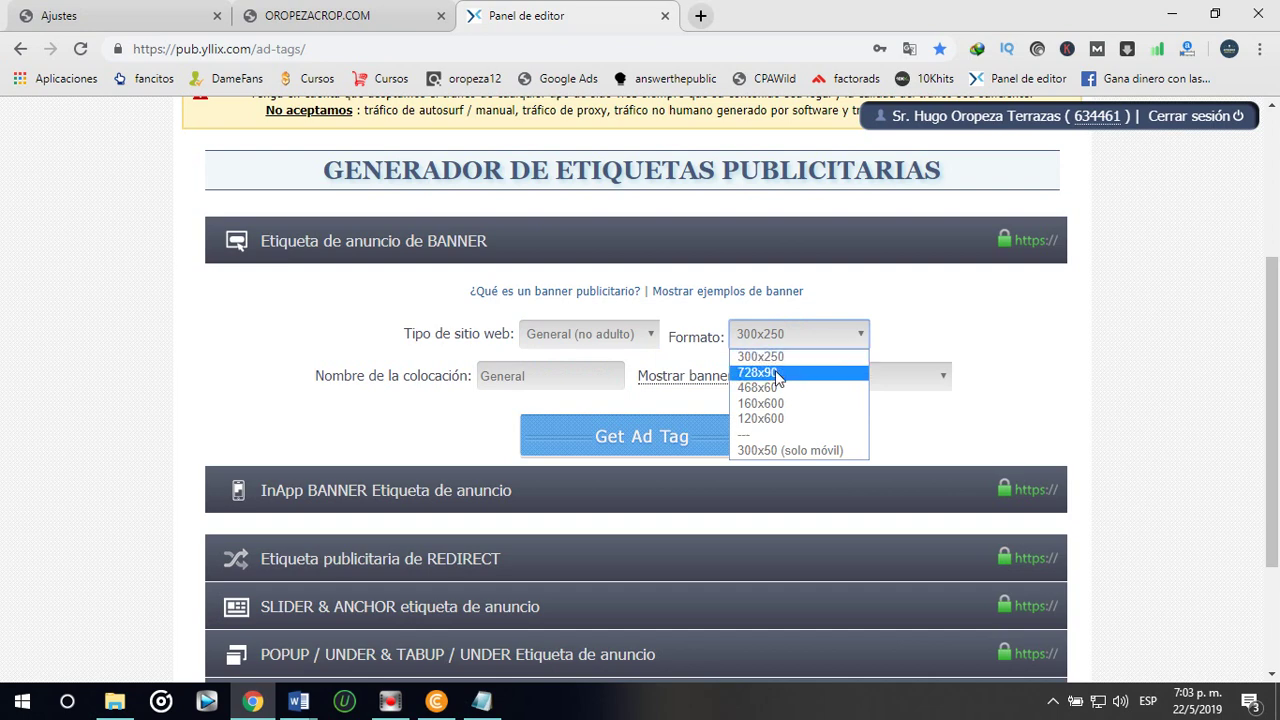
{"action": "left_click", "coordinate": [778, 373]}
{"action": "left_click", "coordinate": [572, 374]}
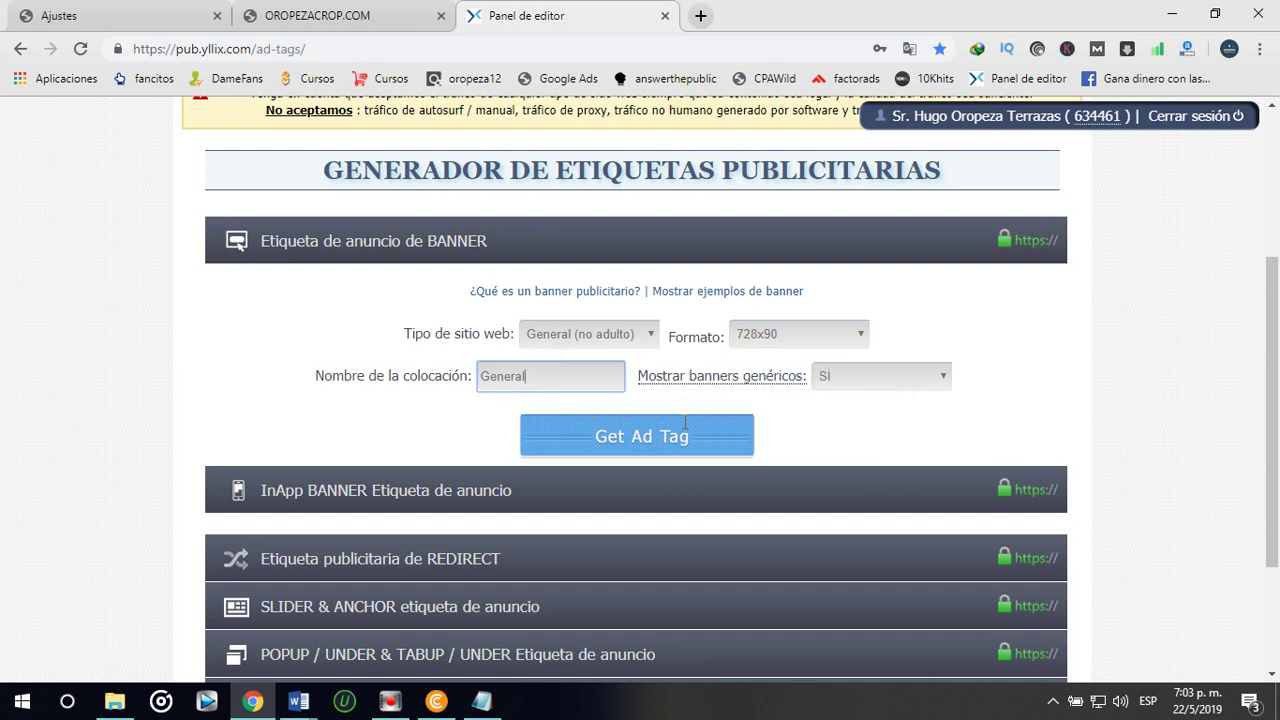
{"action": "left_click", "coordinate": [877, 382]}
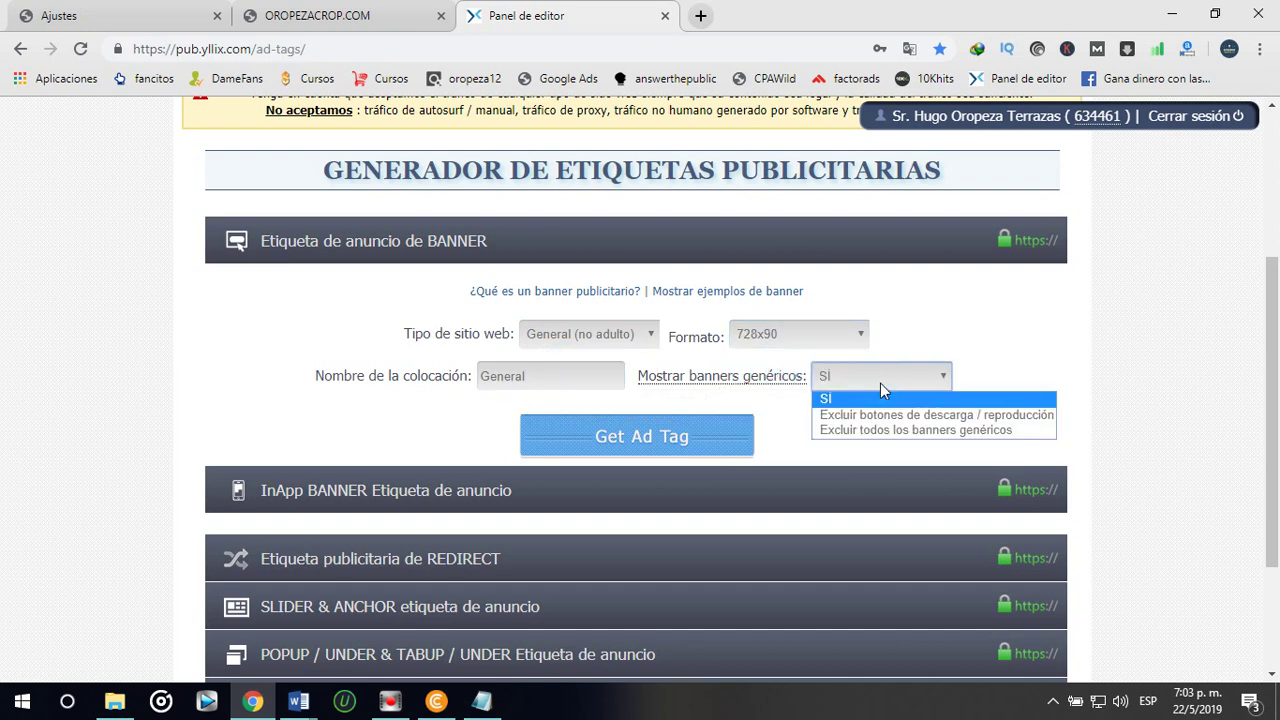
{"action": "left_click", "coordinate": [880, 383]}
{"action": "left_click", "coordinate": [588, 447]}
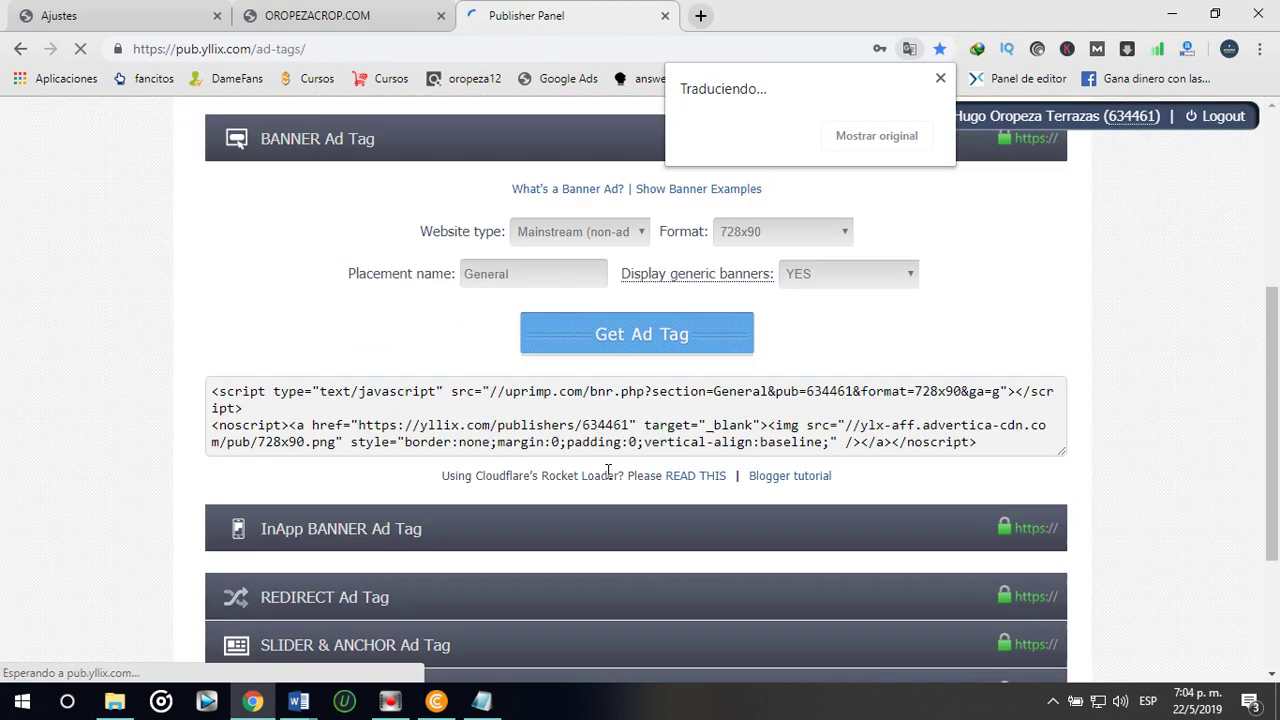
Copy the generated banner ad code and return to the OROPEZACROP.COM tab
{"action": "left_click", "coordinate": [222, 405]}
{"action": "key", "text": "ctrl+c"}
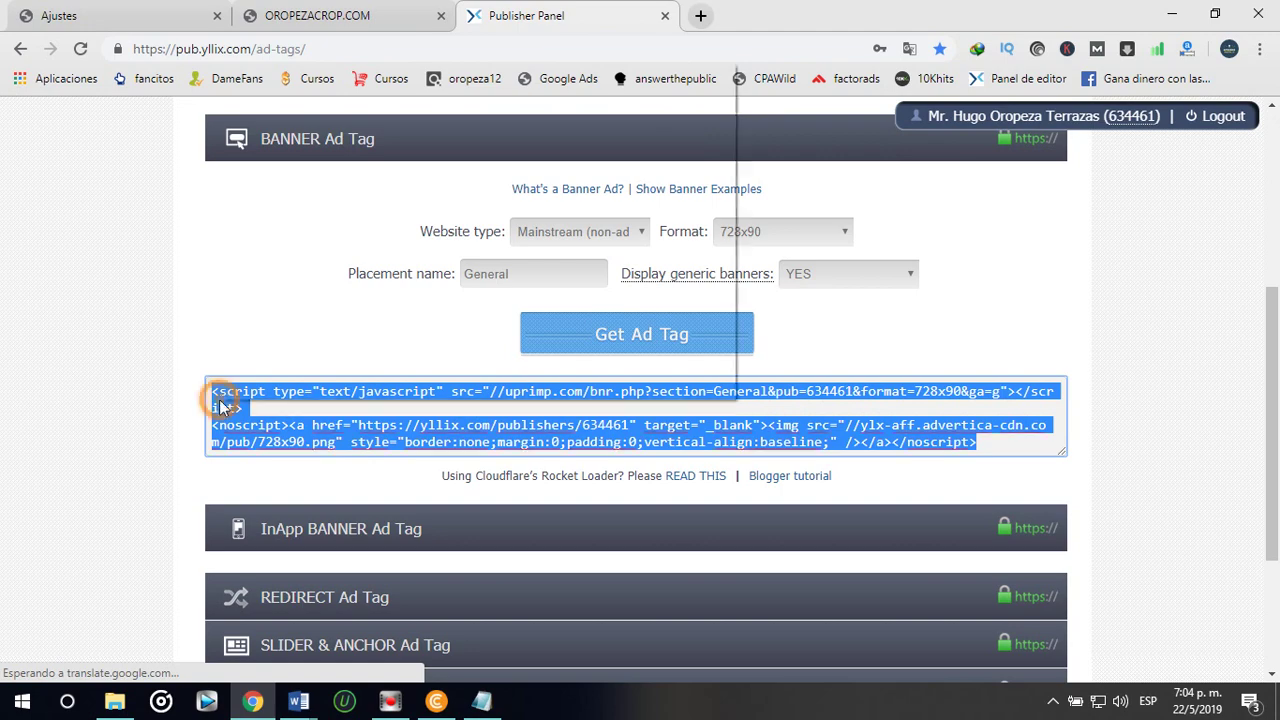
{"action": "right_click", "coordinate": [222, 405]}
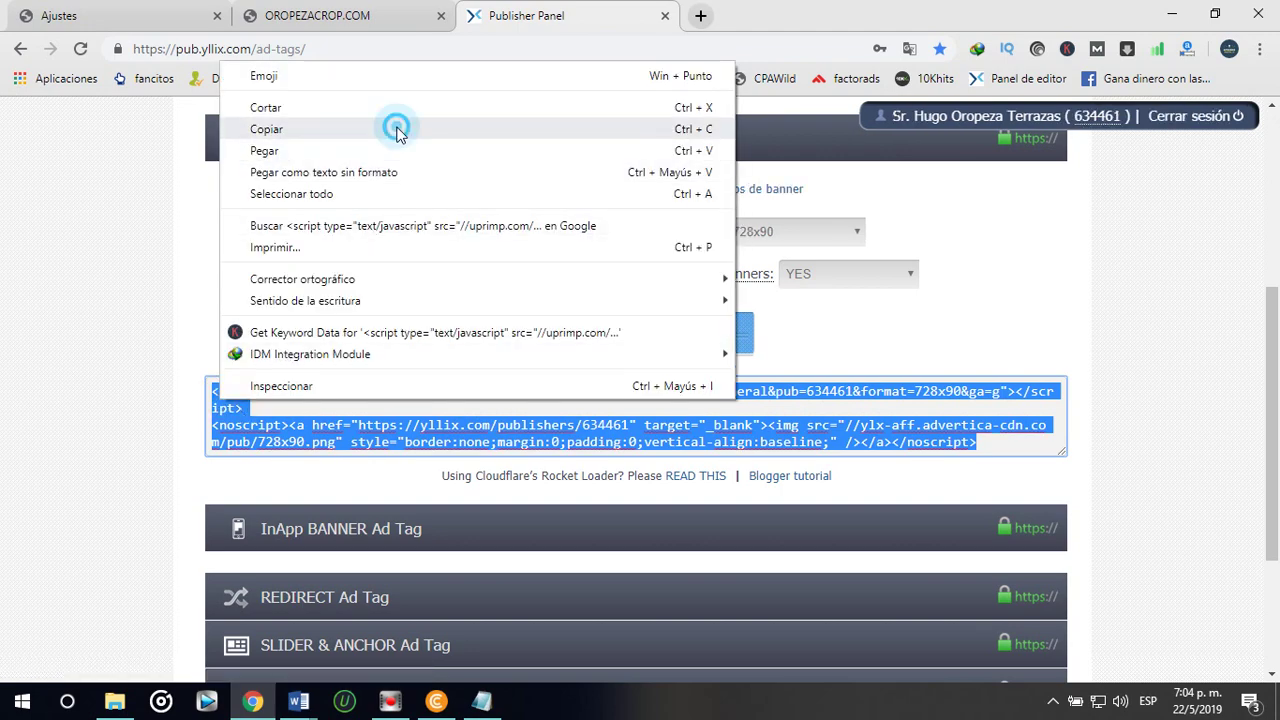
{"action": "left_click", "coordinate": [396, 131]}
{"action": "left_click", "coordinate": [315, 16]}
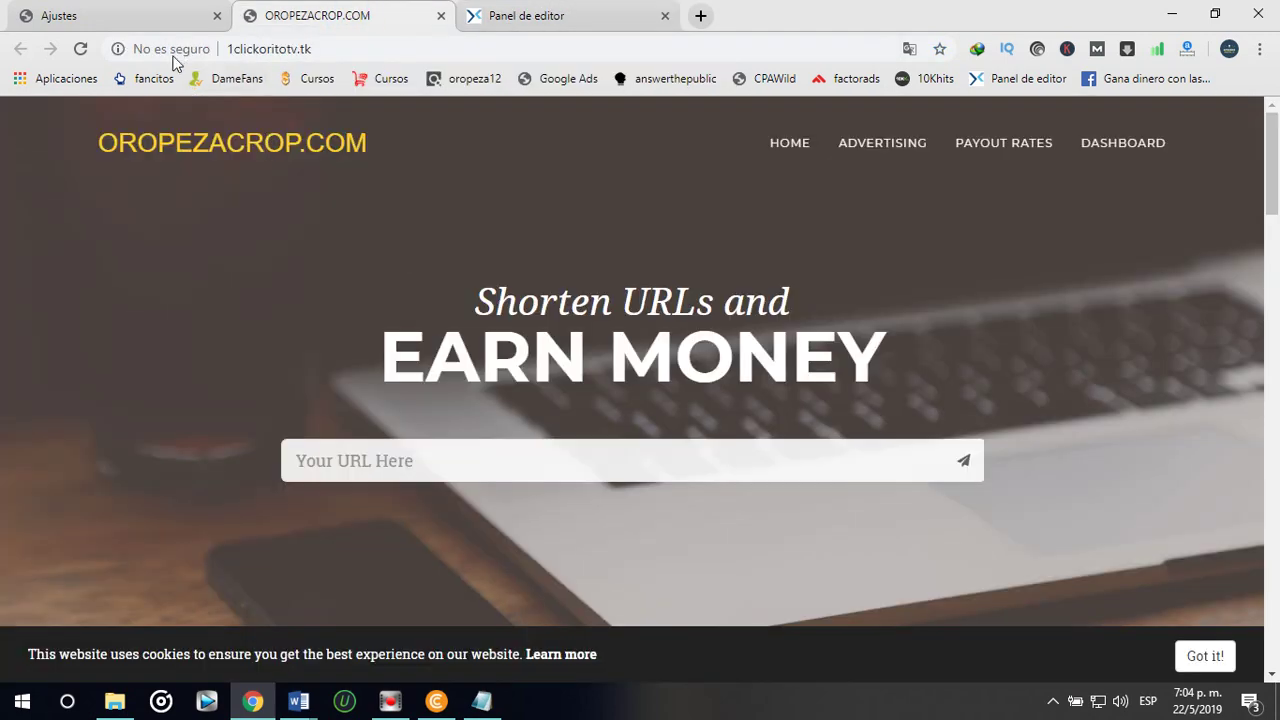
Paste the yllix banner code into the Captcha and interstitial ad fields in Admin Ads
{"action": "left_click", "coordinate": [146, 20]}
{"action": "left_click", "coordinate": [503, 317]}
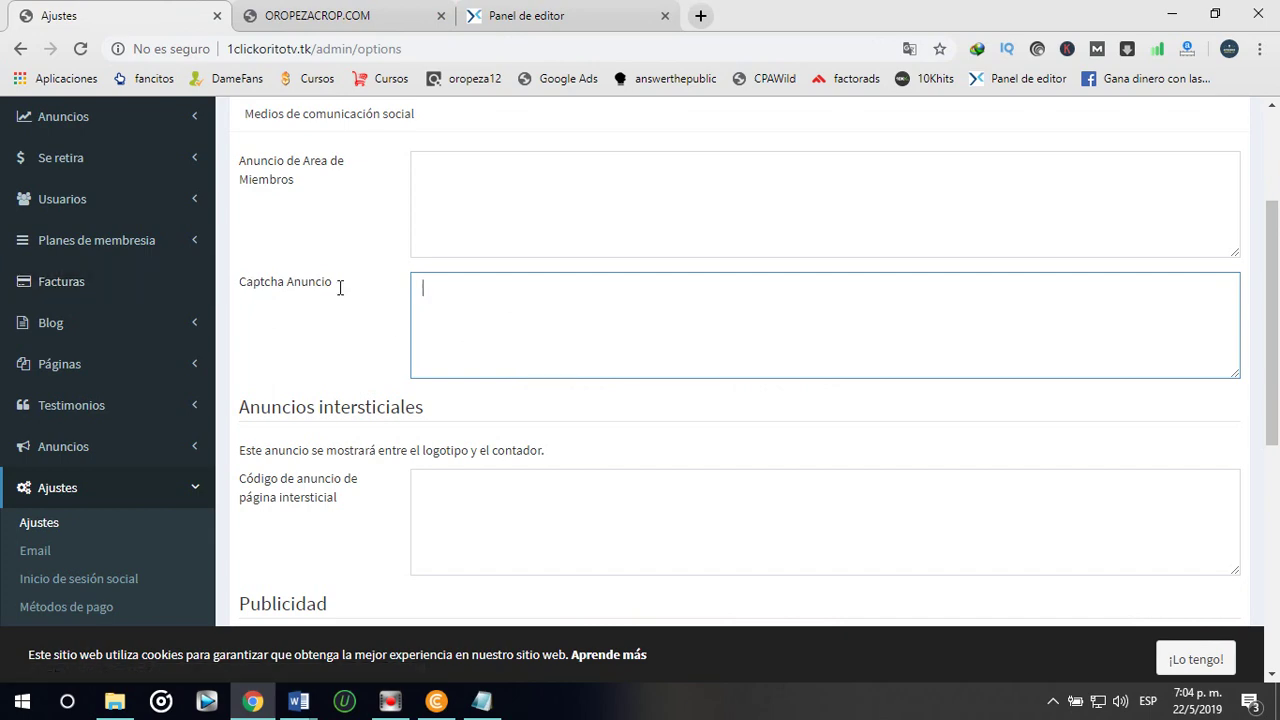
{"action": "left_click", "coordinate": [487, 293]}
{"action": "key", "text": "ctrl+v"}
{"action": "left_click", "coordinate": [846, 406]}
{"action": "scroll", "coordinate": [783, 409], "scroll_direction": "down", "scroll_amount": 2}
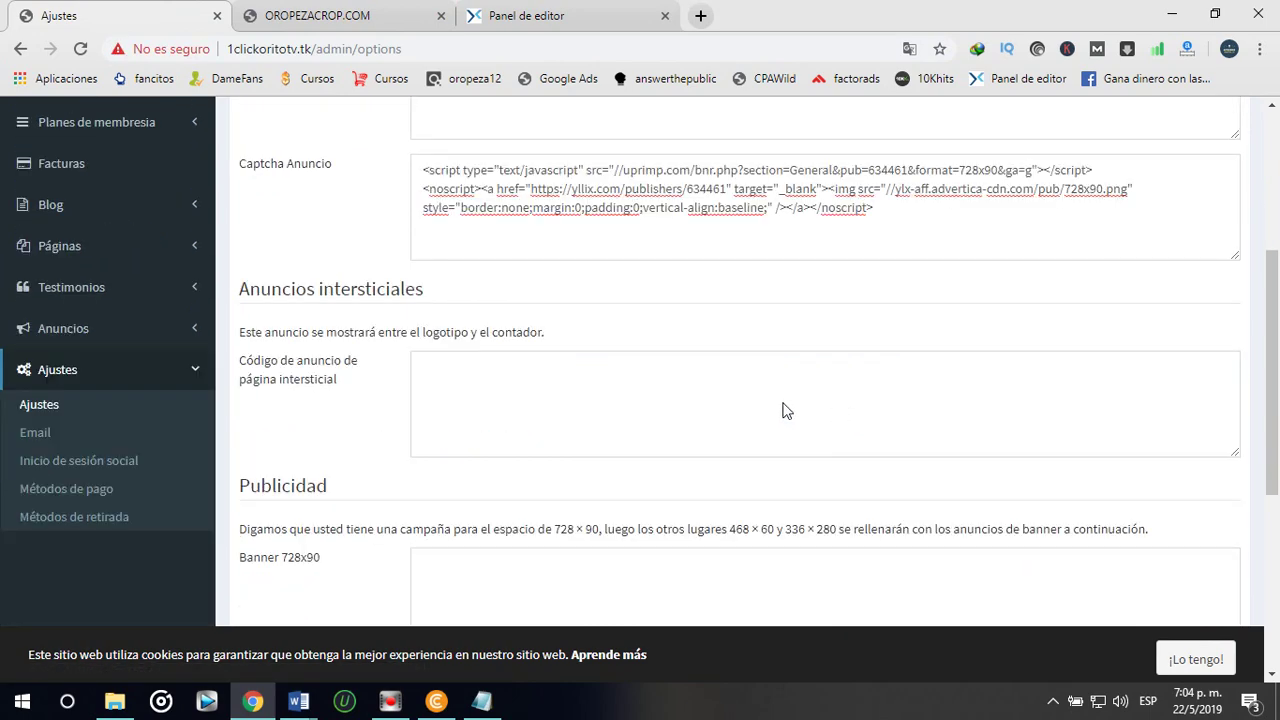
{"action": "left_click", "coordinate": [500, 303]}
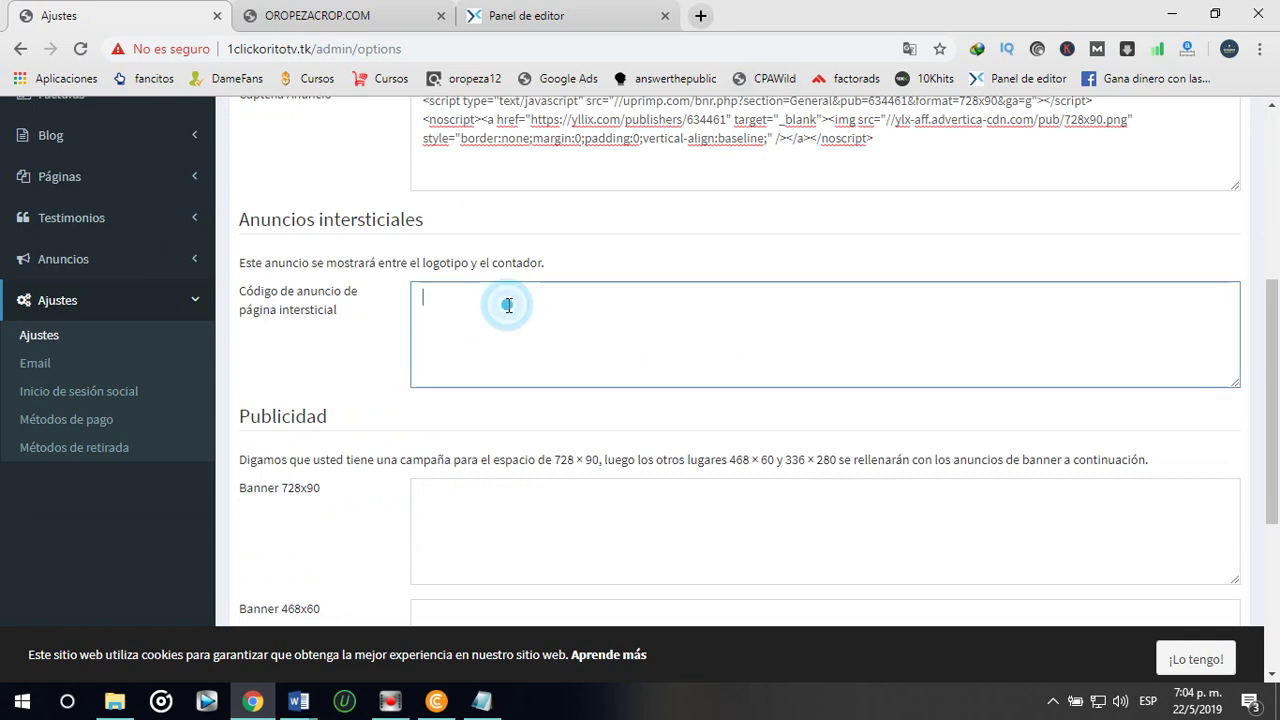
{"action": "key", "text": "ctrl+v"}
Paste the code into the 728x90, 468x60 and 336x280 banner slots and save the settings
{"action": "scroll", "coordinate": [336, 385], "scroll_direction": "down", "scroll_amount": 2}
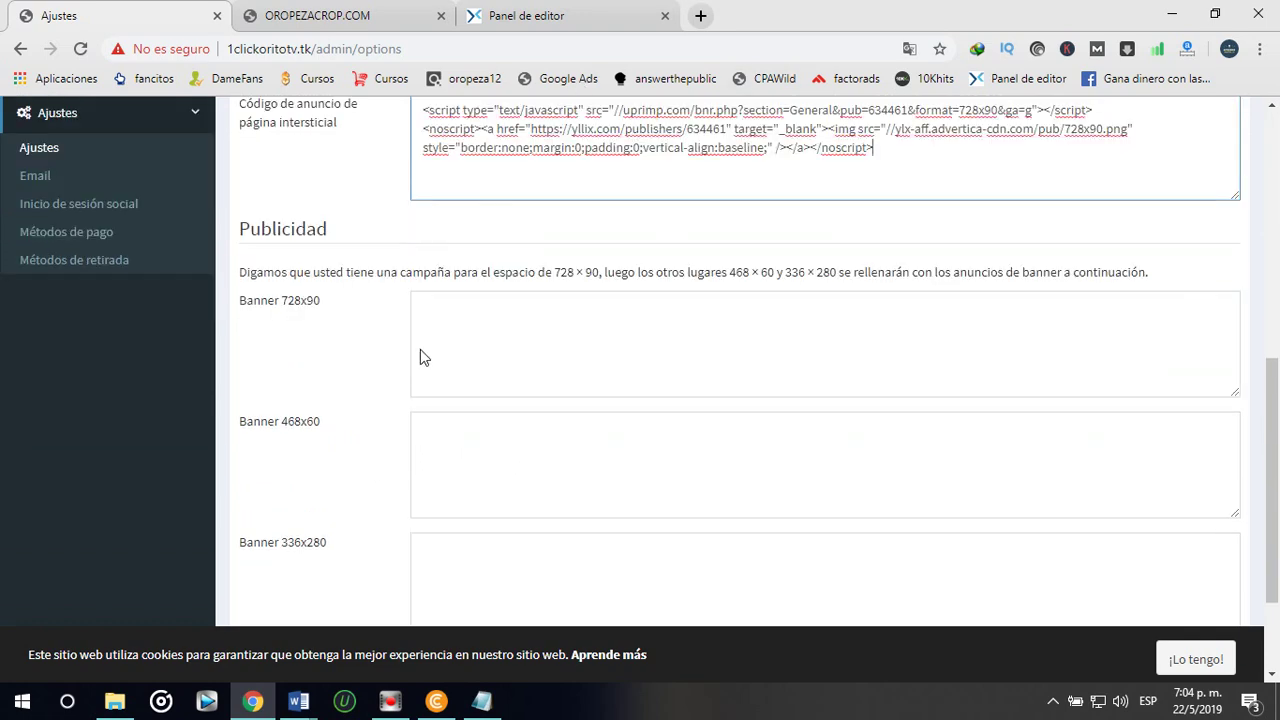
{"action": "left_click", "coordinate": [443, 309]}
{"action": "key", "text": "ctrl+v"}
{"action": "left_click", "coordinate": [423, 443]}
{"action": "key", "text": "ctrl+v"}
{"action": "scroll", "coordinate": [470, 420], "scroll_direction": "down", "scroll_amount": 2}
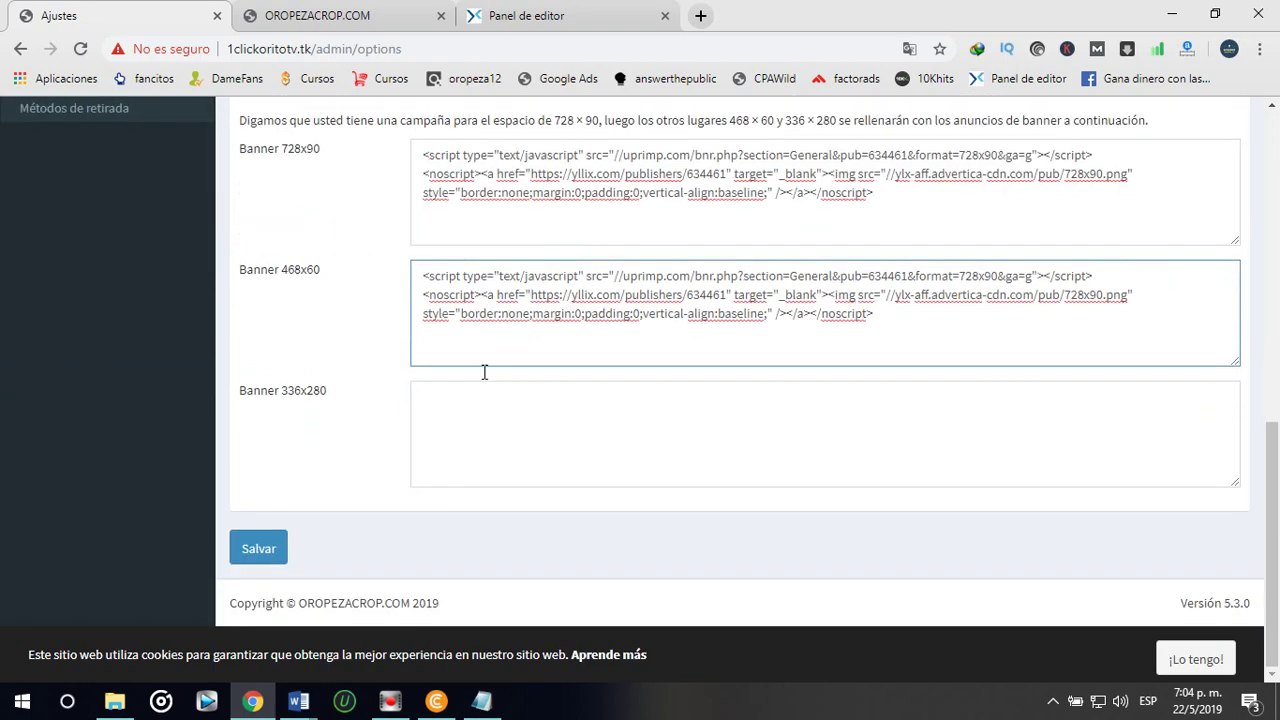
{"action": "left_click", "coordinate": [483, 390]}
{"action": "key", "text": "ctrl+v"}
{"action": "scroll", "coordinate": [620, 406], "scroll_direction": "up", "scroll_amount": 3}
{"action": "scroll", "coordinate": [625, 406], "scroll_direction": "up", "scroll_amount": 2}
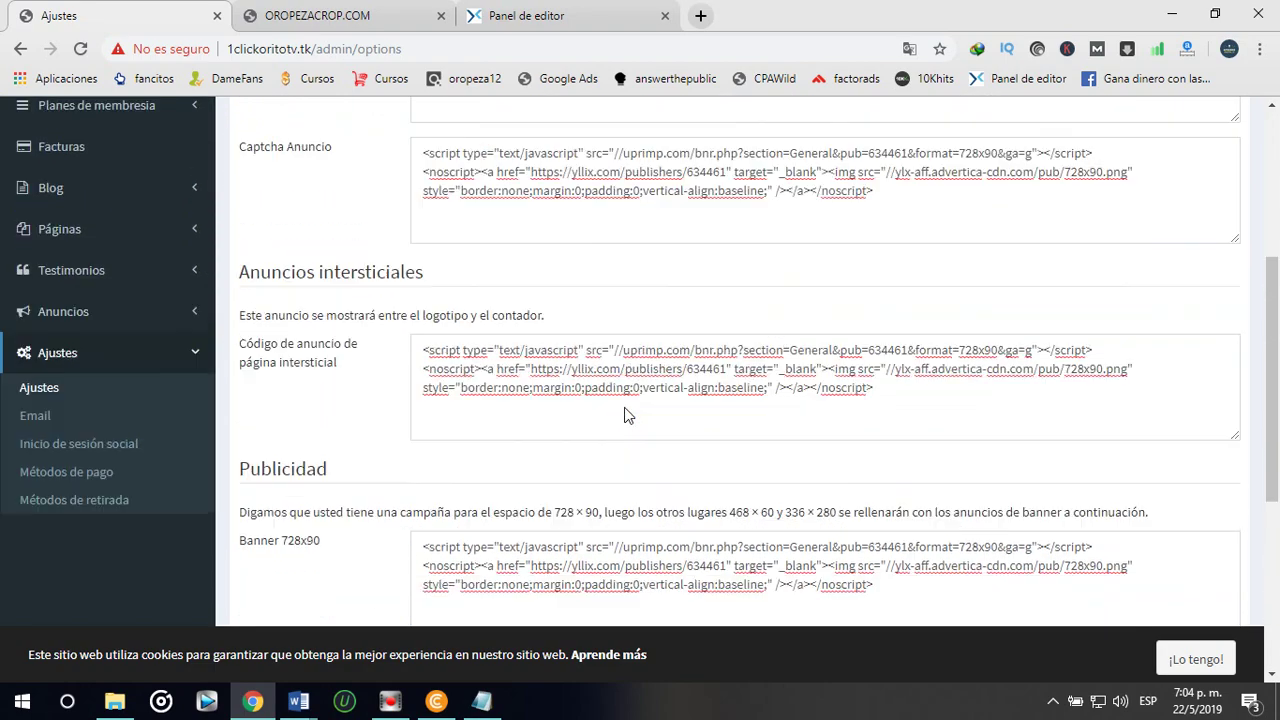
{"action": "scroll", "coordinate": [540, 420], "scroll_direction": "down", "scroll_amount": 5}
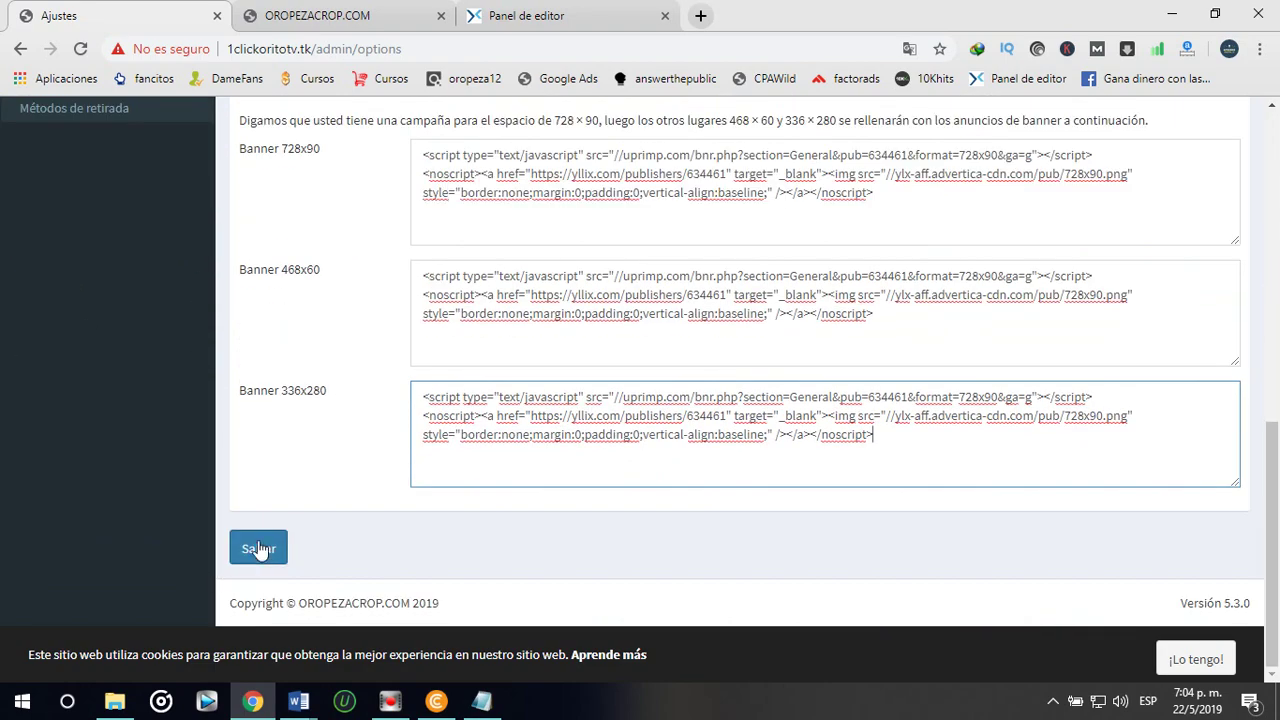
{"action": "left_click", "coordinate": [258, 549]}
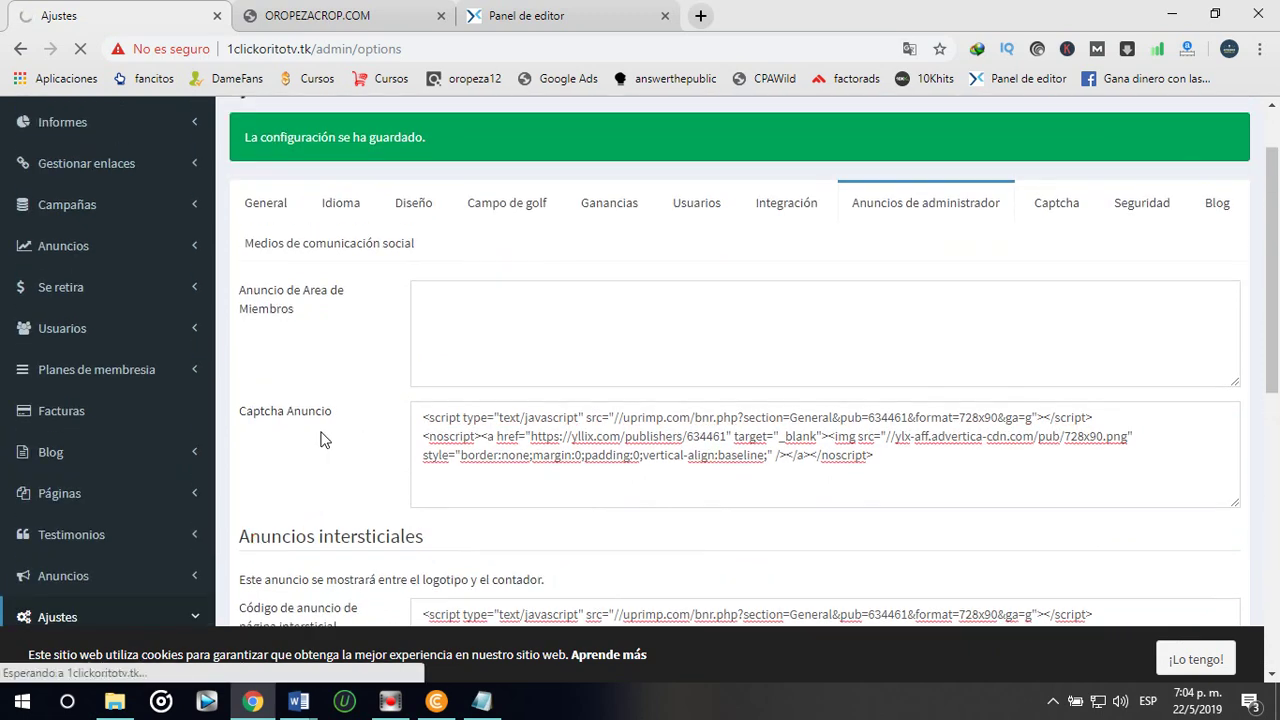
In the Captcha settings, keep captcha enabled with reCAPTCHA as the captcha type
{"action": "scroll", "coordinate": [320, 440], "scroll_direction": "down", "scroll_amount": 1}
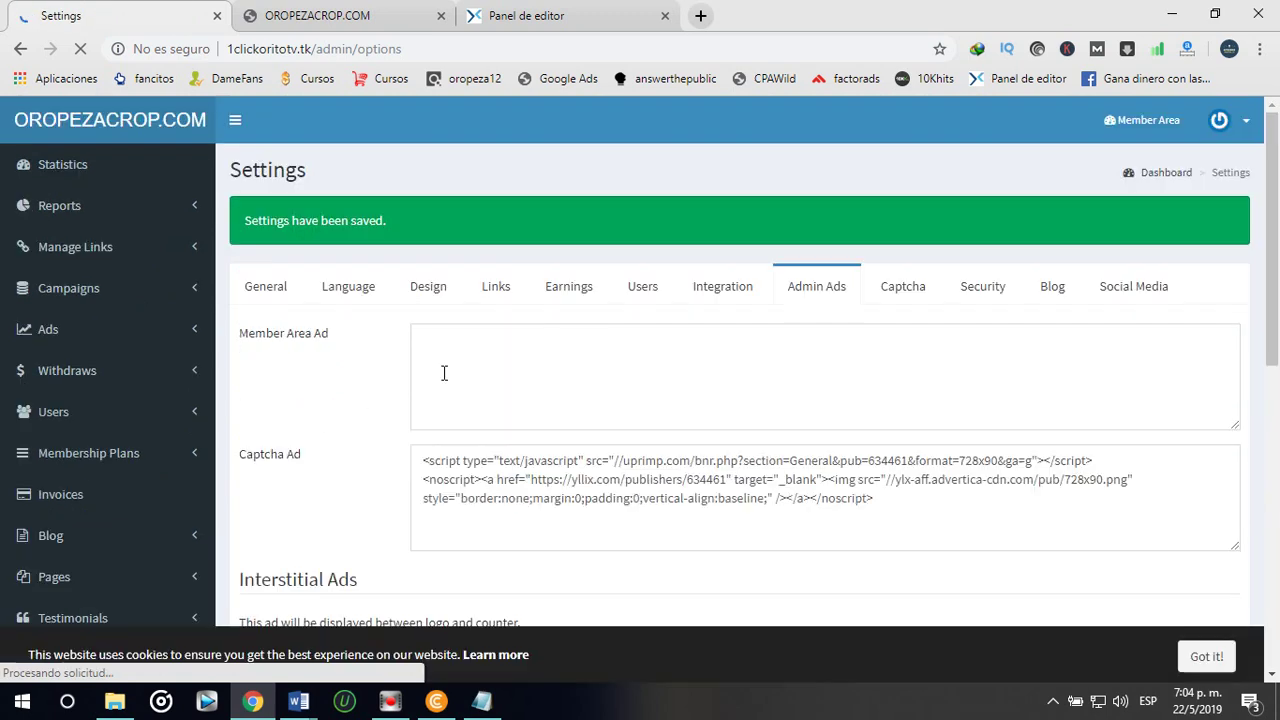
{"action": "left_click", "coordinate": [900, 292]}
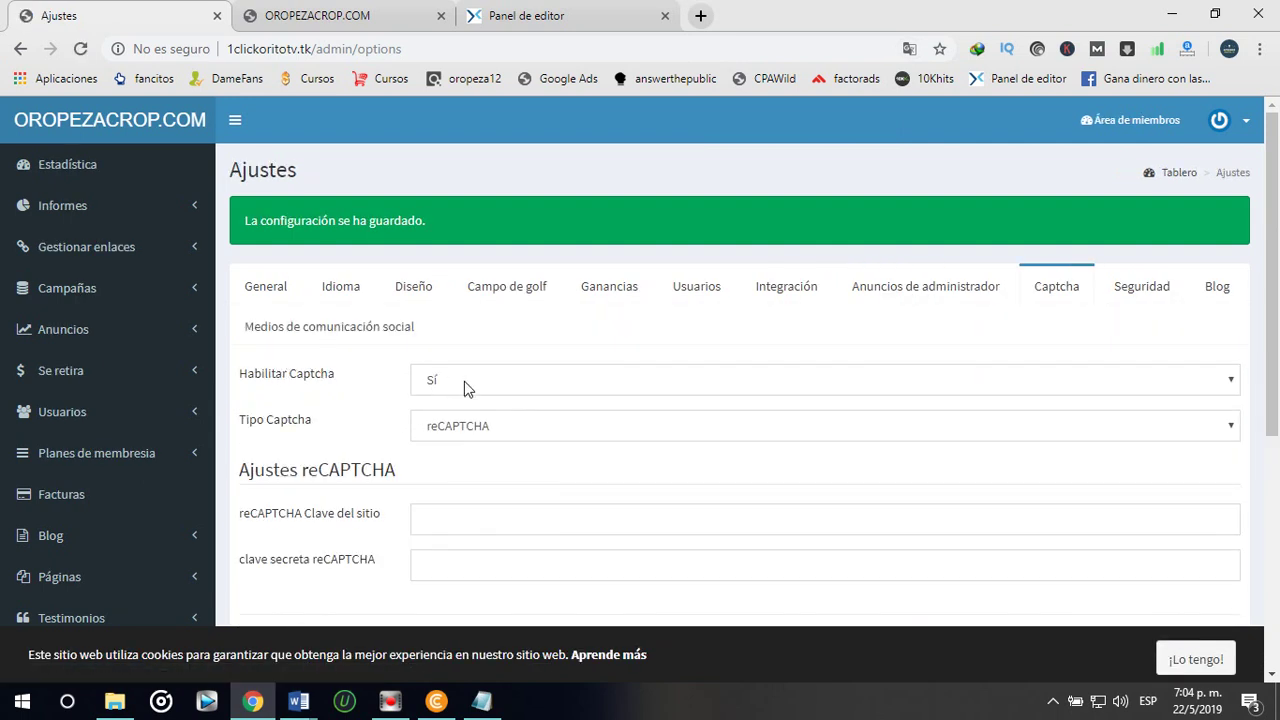
{"action": "left_click", "coordinate": [458, 385]}
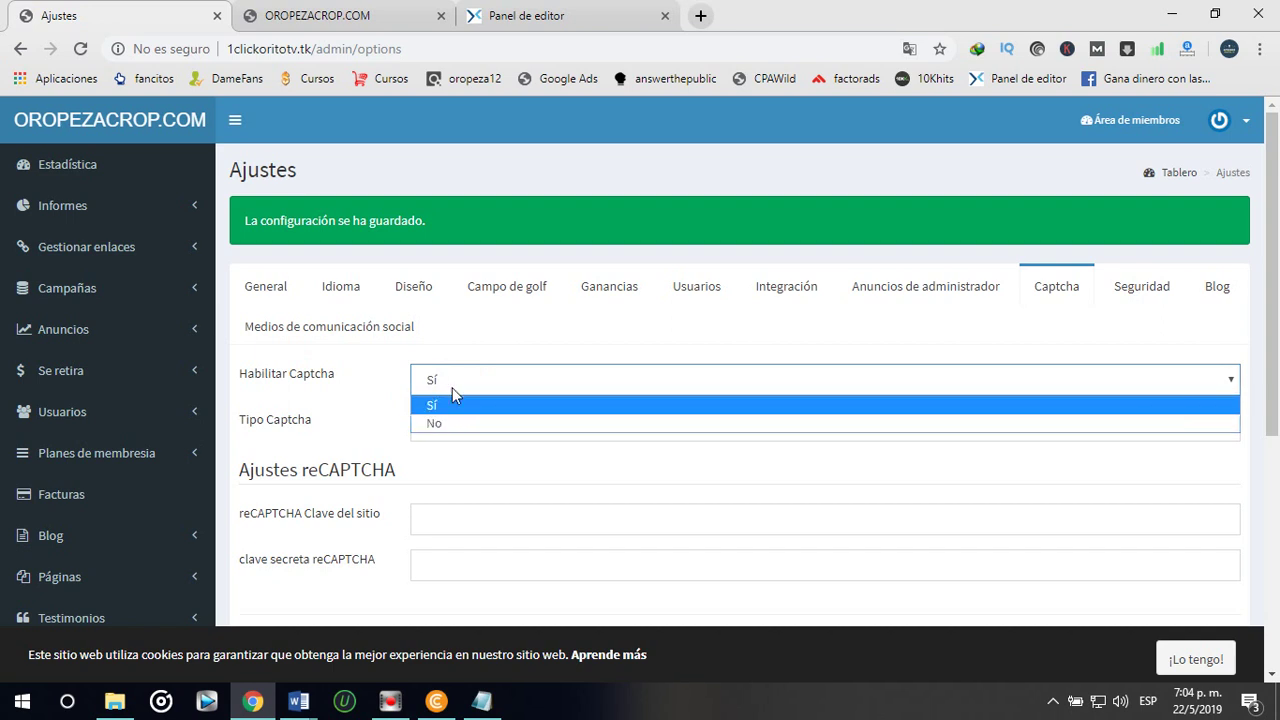
{"action": "left_click", "coordinate": [331, 385]}
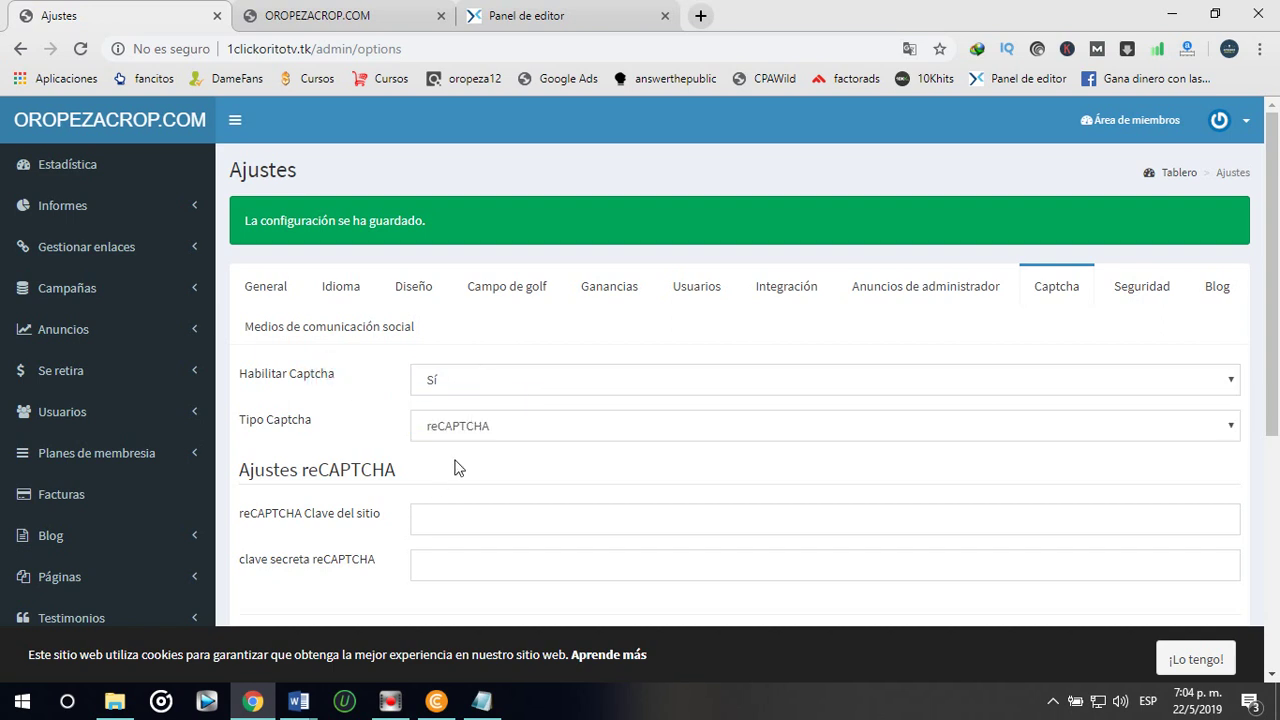
{"action": "left_click", "coordinate": [474, 432]}
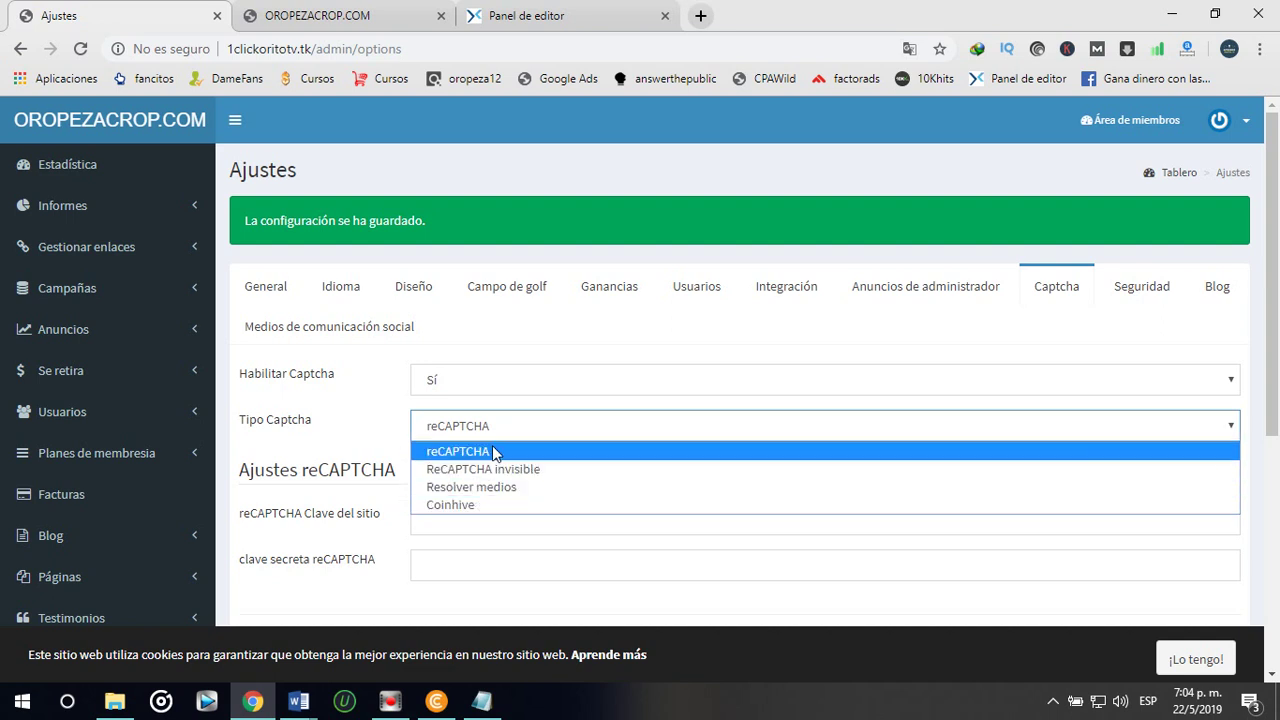
{"action": "left_click", "coordinate": [336, 404]}
{"action": "left_click", "coordinate": [531, 426]}
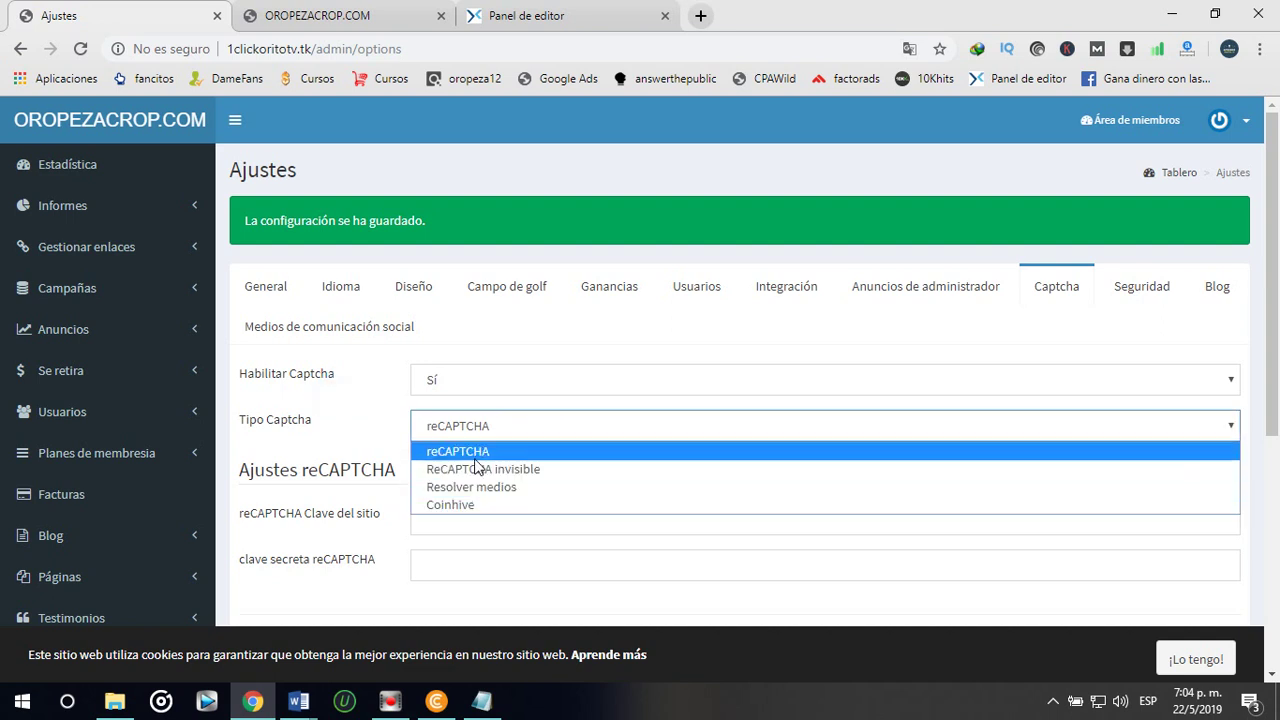
{"action": "left_click", "coordinate": [375, 404]}
{"action": "scroll", "coordinate": [466, 477], "scroll_direction": "down", "scroll_amount": 2}
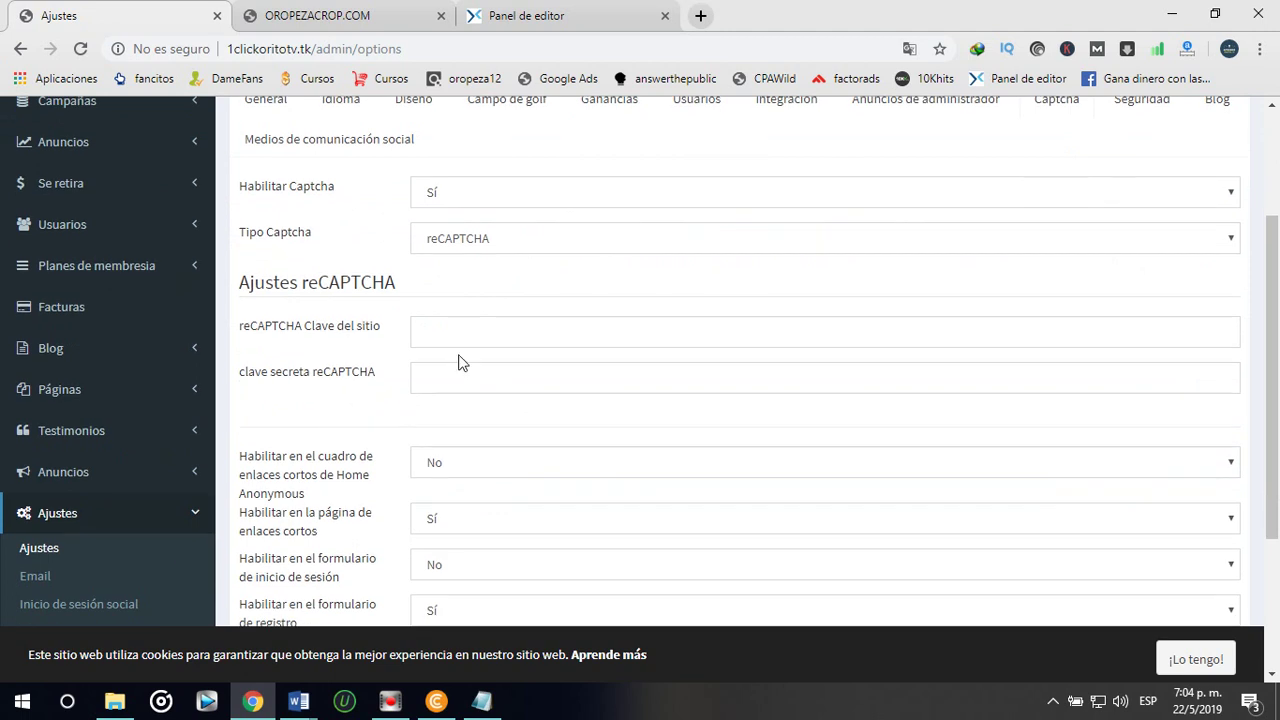
Try a saved autofill key in the site key field, then delete it, leaving the keys empty
{"action": "left_click", "coordinate": [462, 339]}
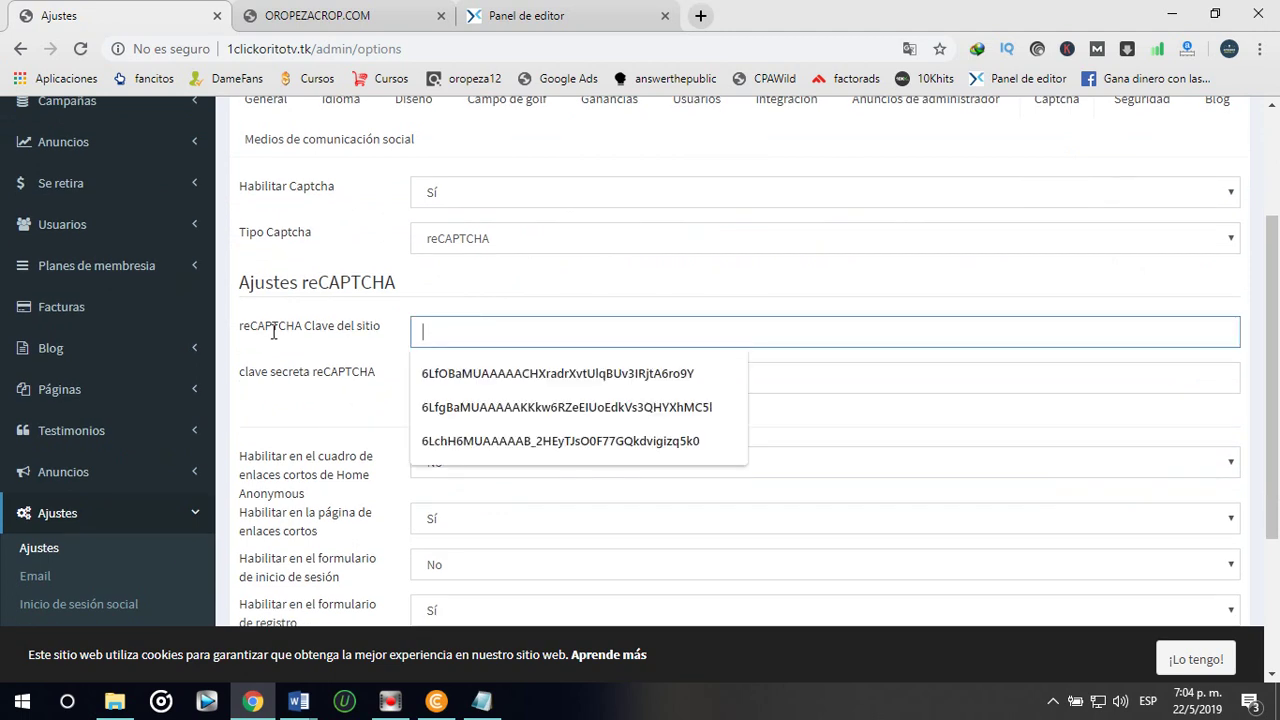
{"action": "left_click", "coordinate": [331, 334]}
{"action": "left_click", "coordinate": [426, 331]}
{"action": "left_click", "coordinate": [420, 376]}
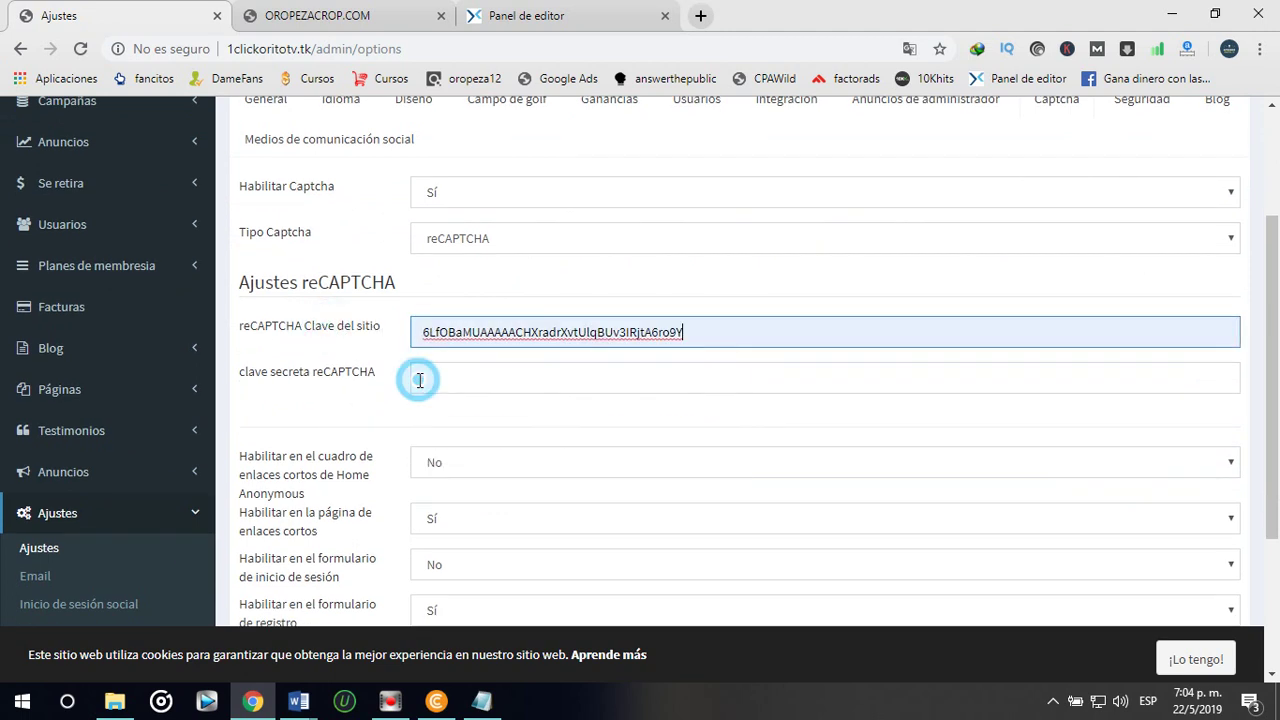
{"action": "left_click", "coordinate": [420, 380]}
{"action": "left_click_drag", "start_coordinate": [716, 331], "coordinate": [410, 318]}
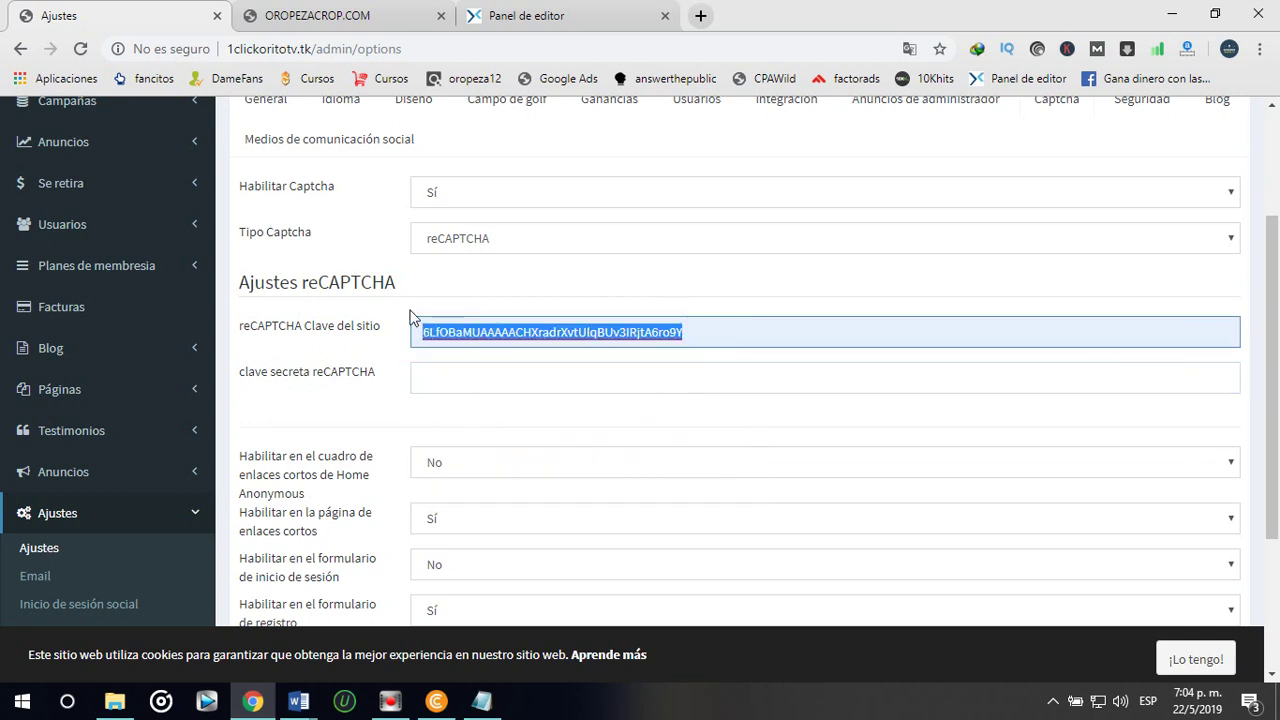
{"action": "key", "text": "BackSpace"}
{"action": "left_click", "coordinate": [437, 334]}
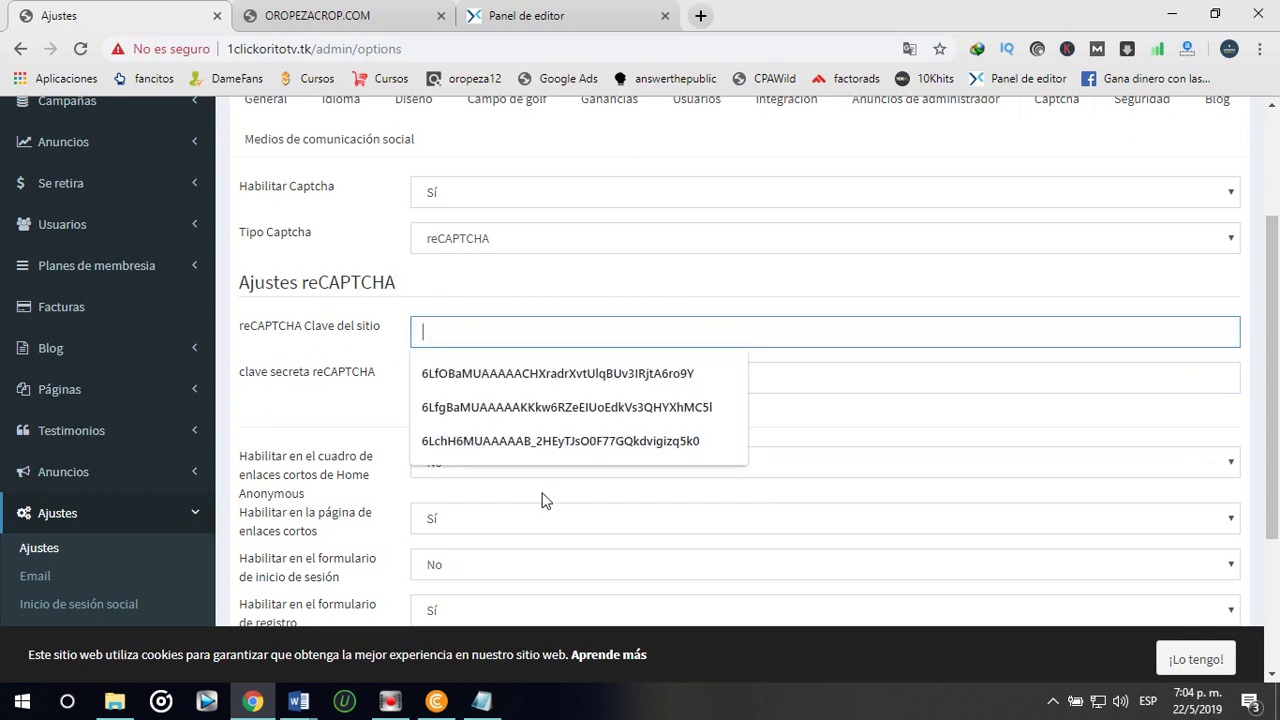
{"action": "key", "text": "Down"}
{"action": "key", "text": "Down"}
{"action": "key", "text": "Down"}
{"action": "left_click", "coordinate": [895, 276]}
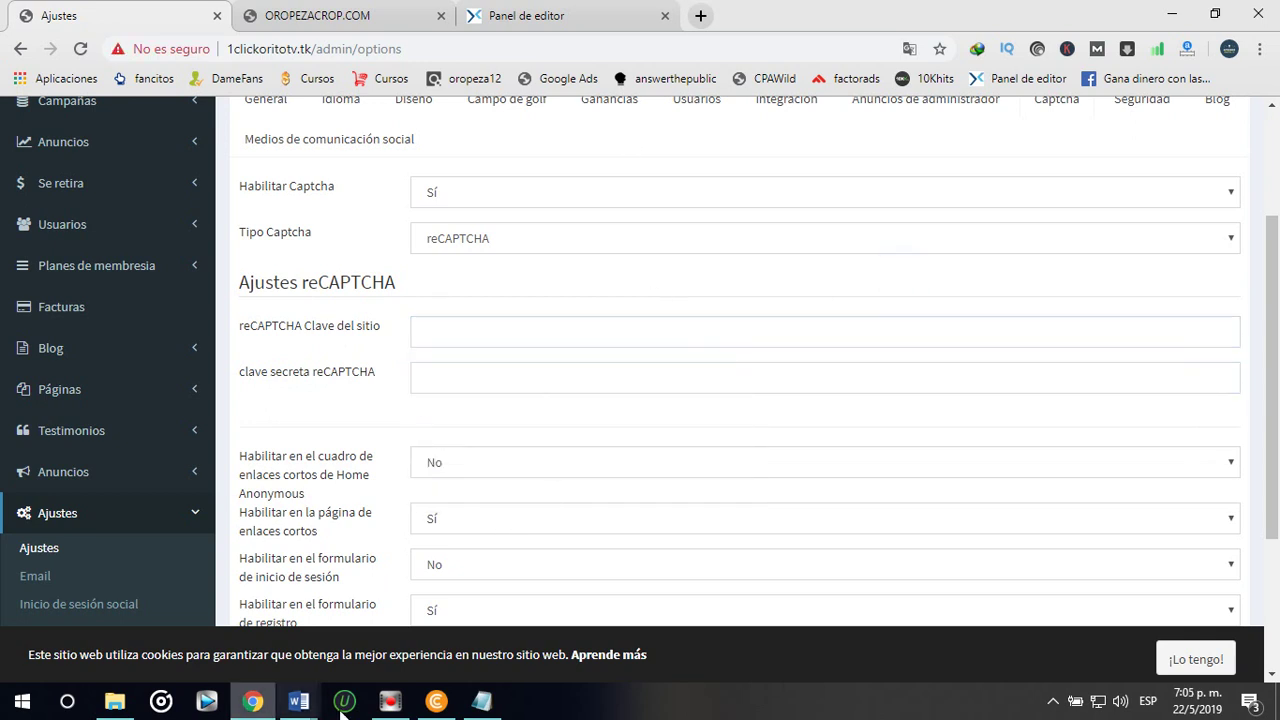
{"action": "left_click", "coordinate": [446, 704]}
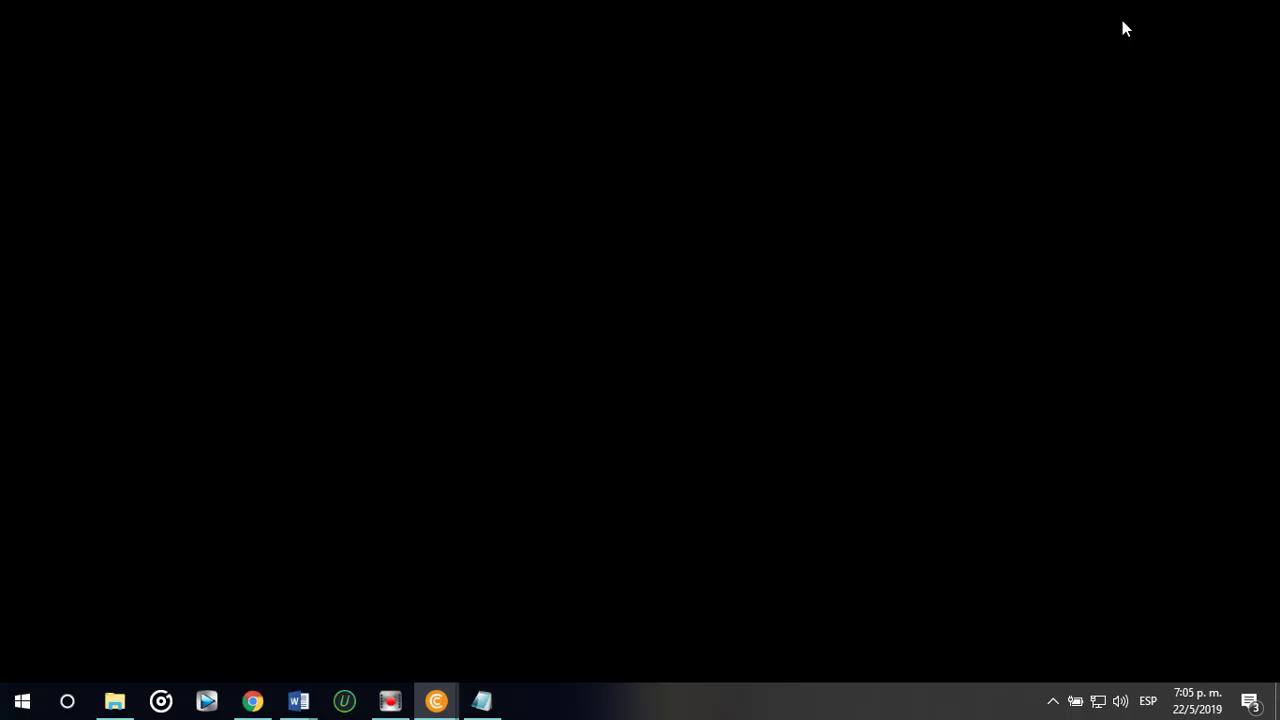
{"action": "left_click", "coordinate": [440, 700]}
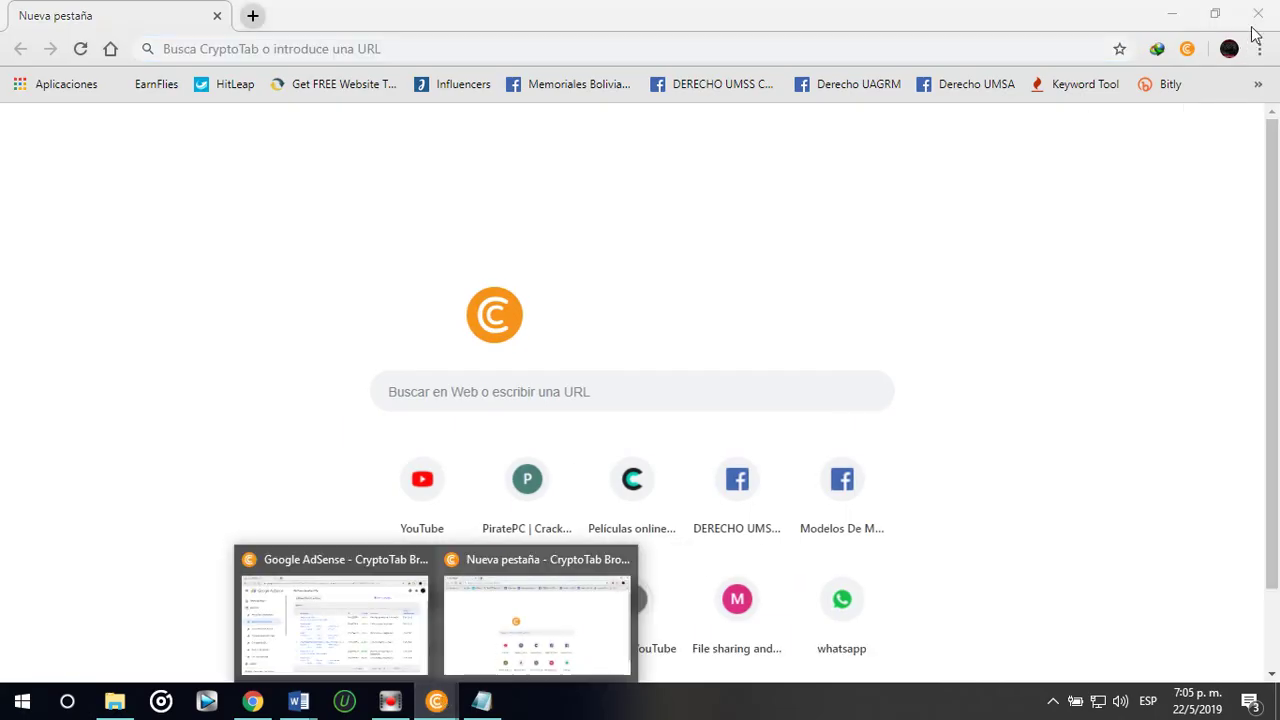
{"action": "left_click", "coordinate": [1258, 13]}
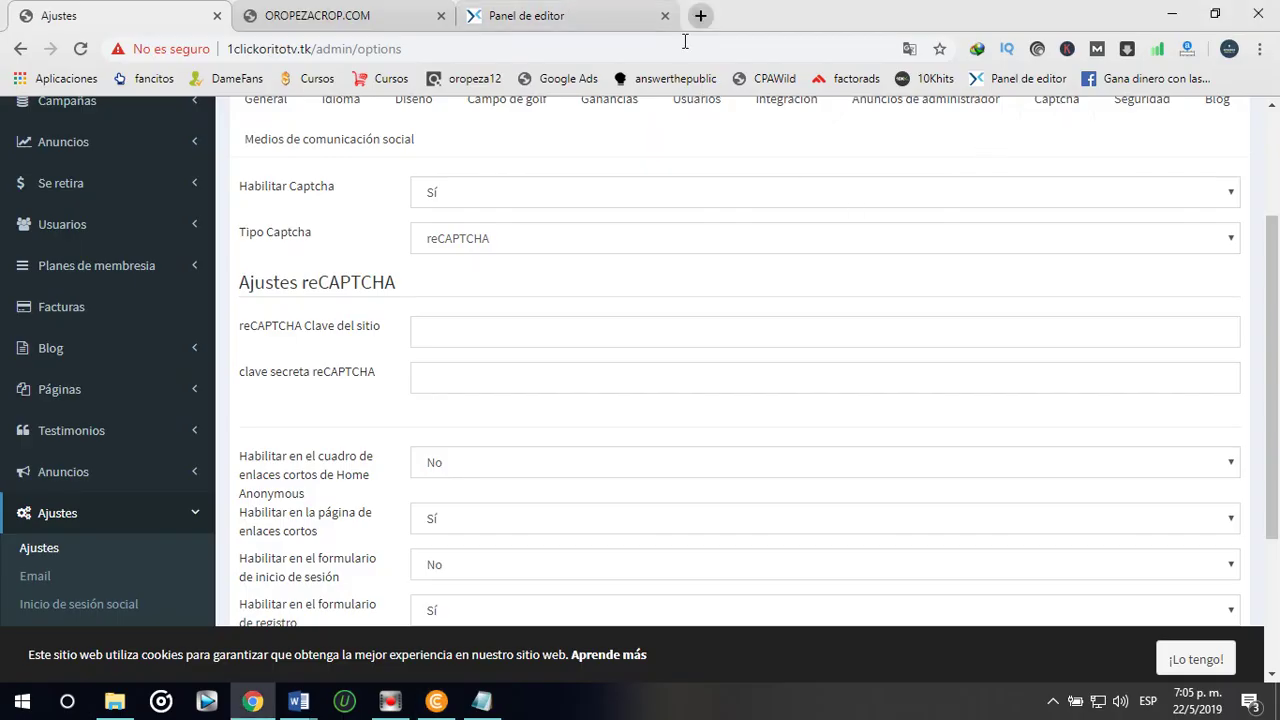
Google 'recaptcha' in a new tab, open Google's reCAPTCHA page, then go back to OROPEZACROP.COM
{"action": "key", "text": "ctrl+t"}
{"action": "type", "text": "R"}
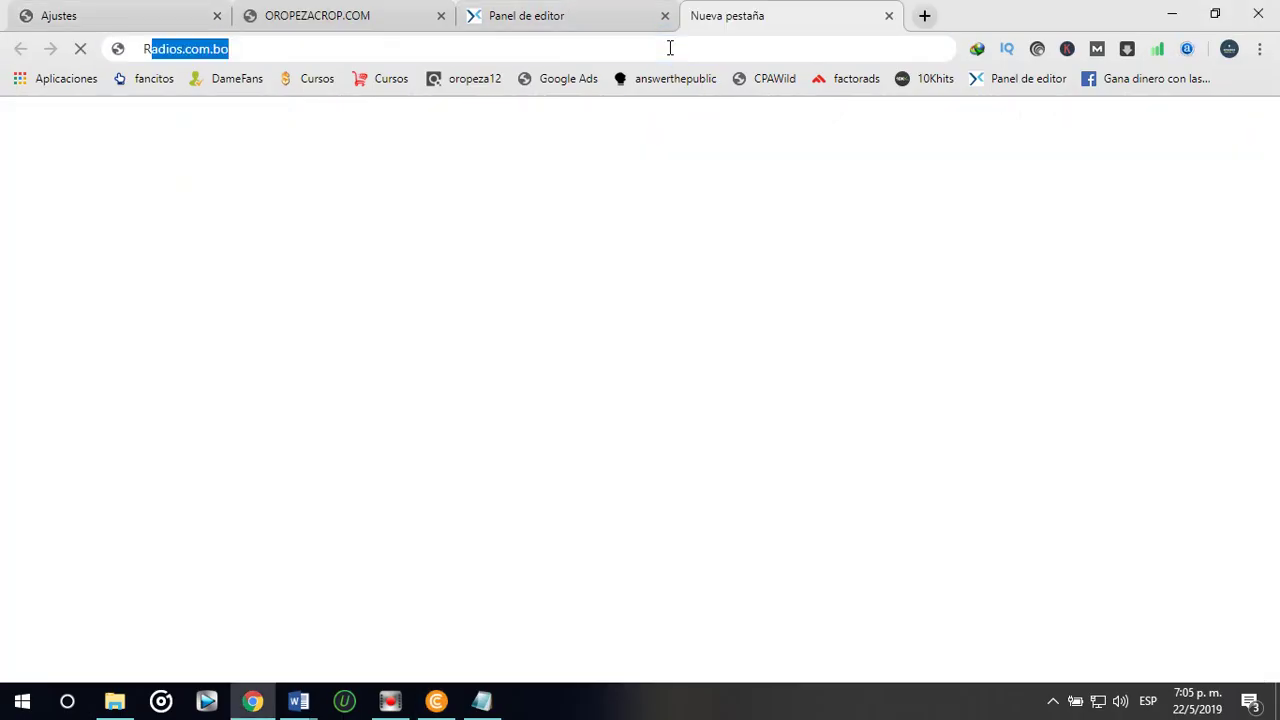
{"action": "type", "text": "ECAP"}
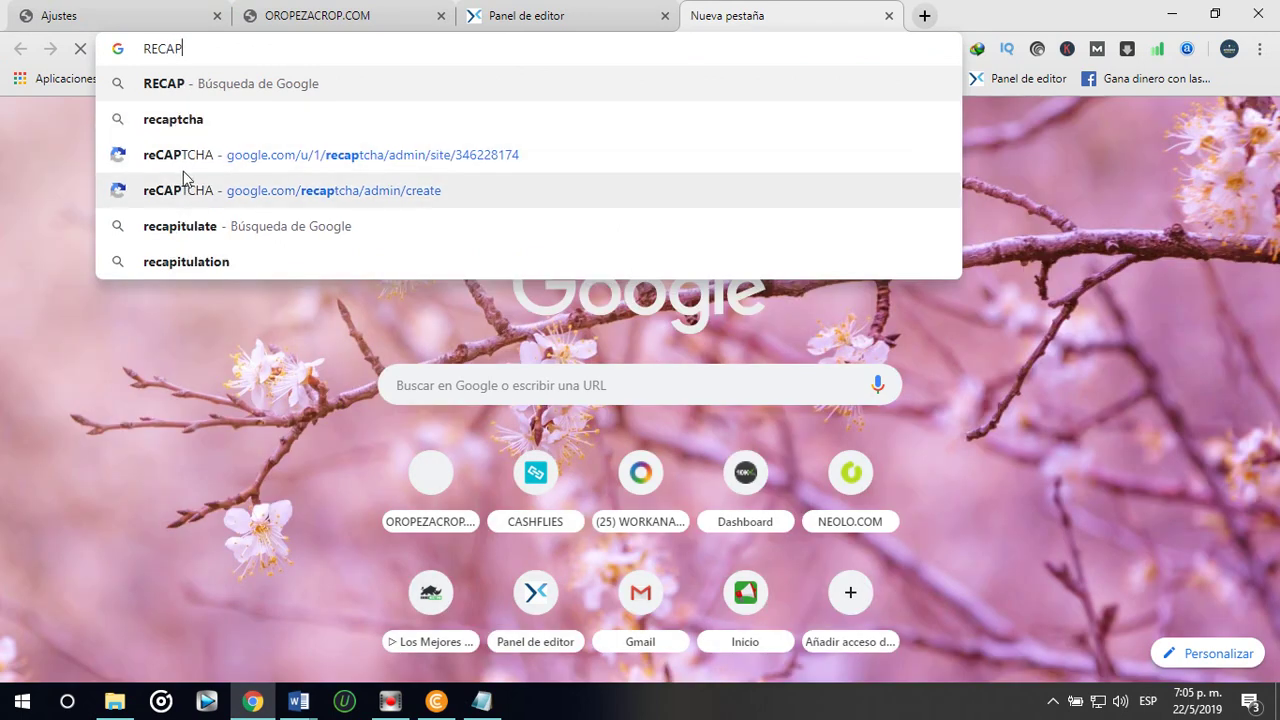
{"action": "left_click", "coordinate": [195, 125]}
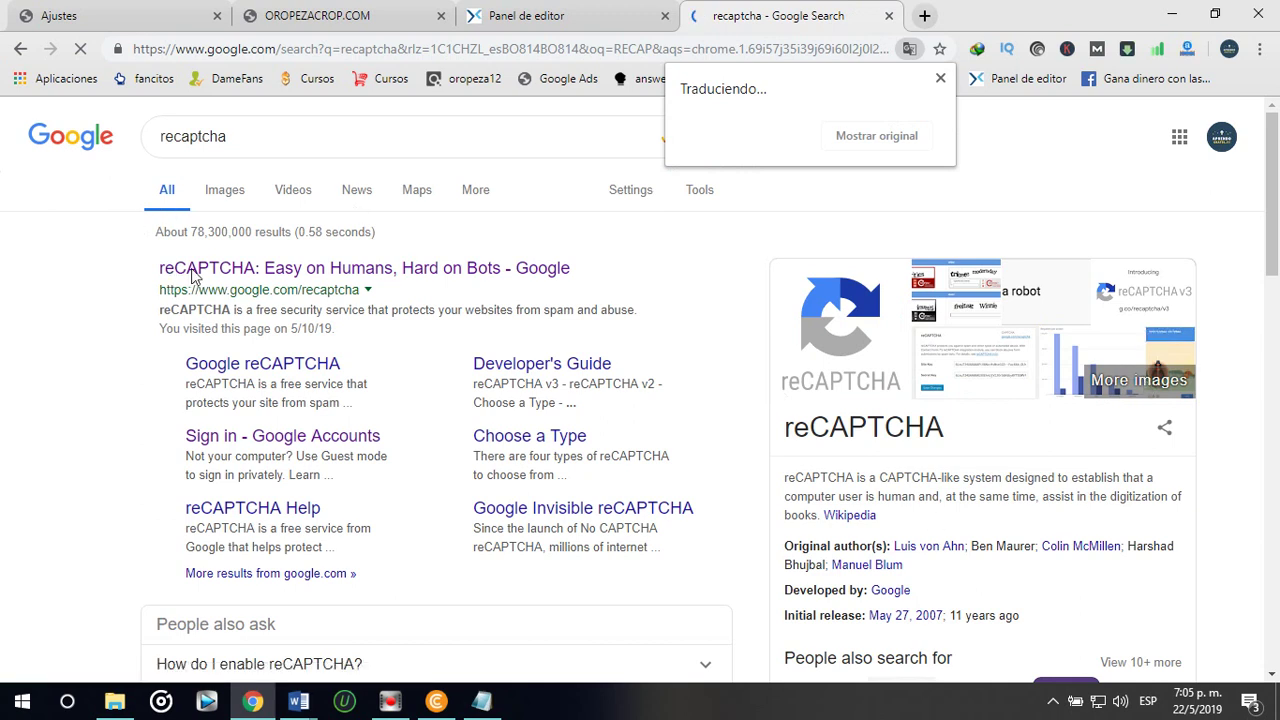
{"action": "left_click", "coordinate": [268, 268]}
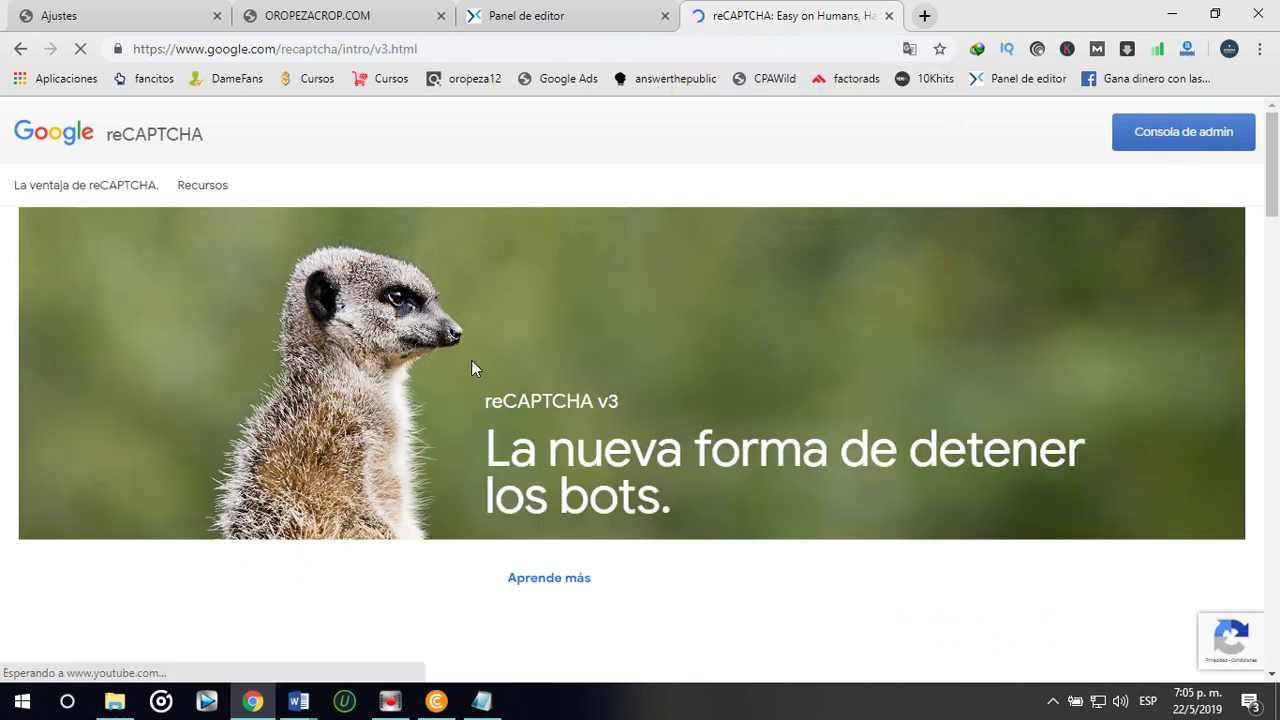
{"action": "left_click", "coordinate": [300, 18]}
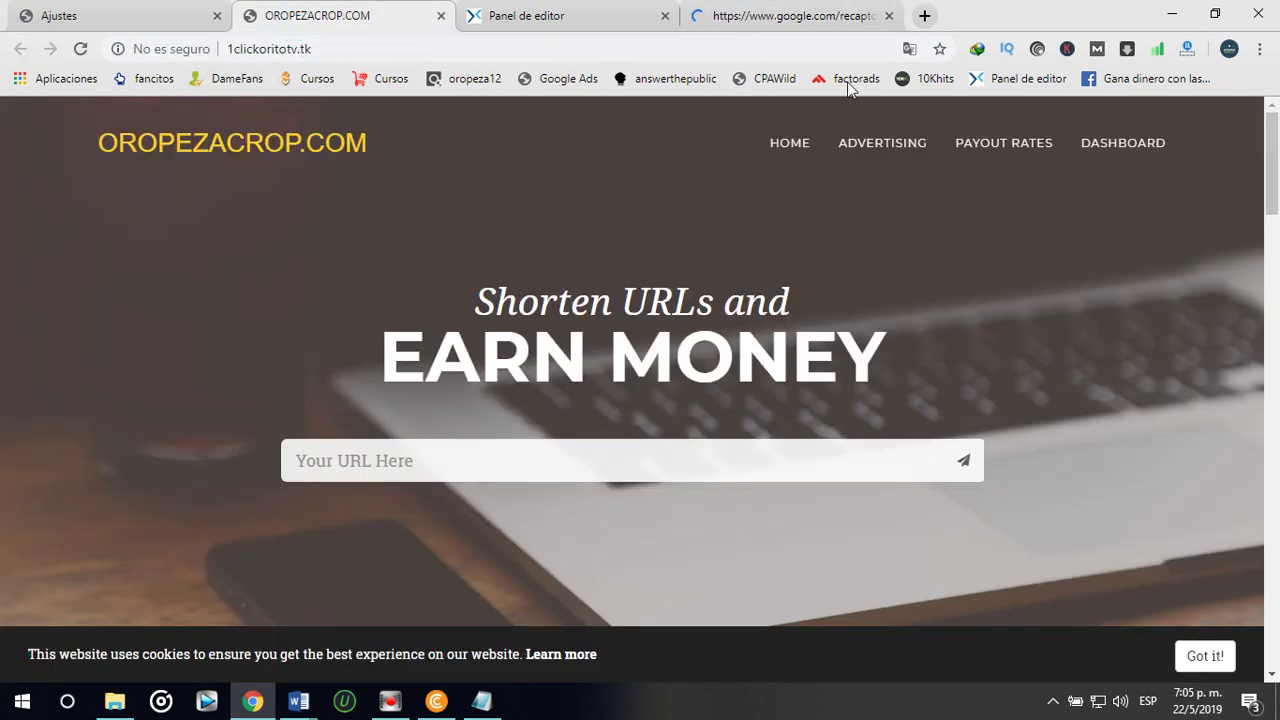
Return to the OROPEZACROP.COM site and open the member dashboard
{"action": "left_click", "coordinate": [110, 12]}
{"action": "left_click", "coordinate": [300, 15]}
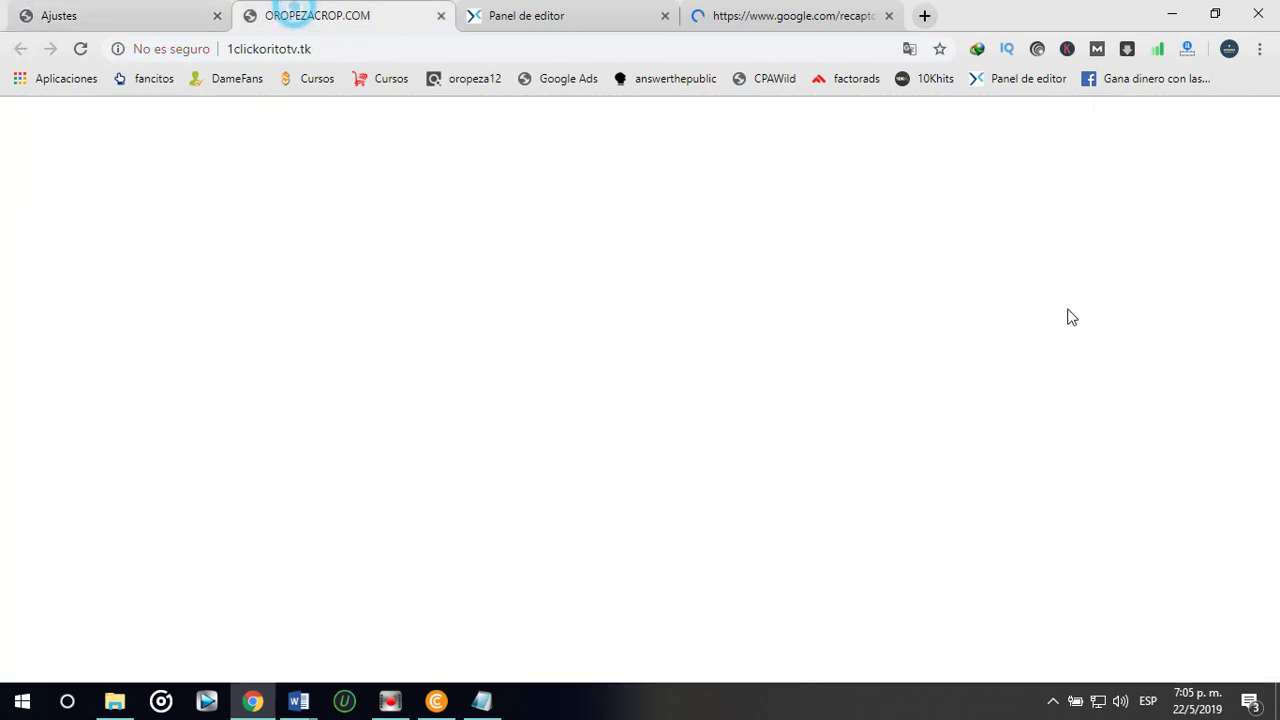
{"action": "left_click", "coordinate": [1131, 143]}
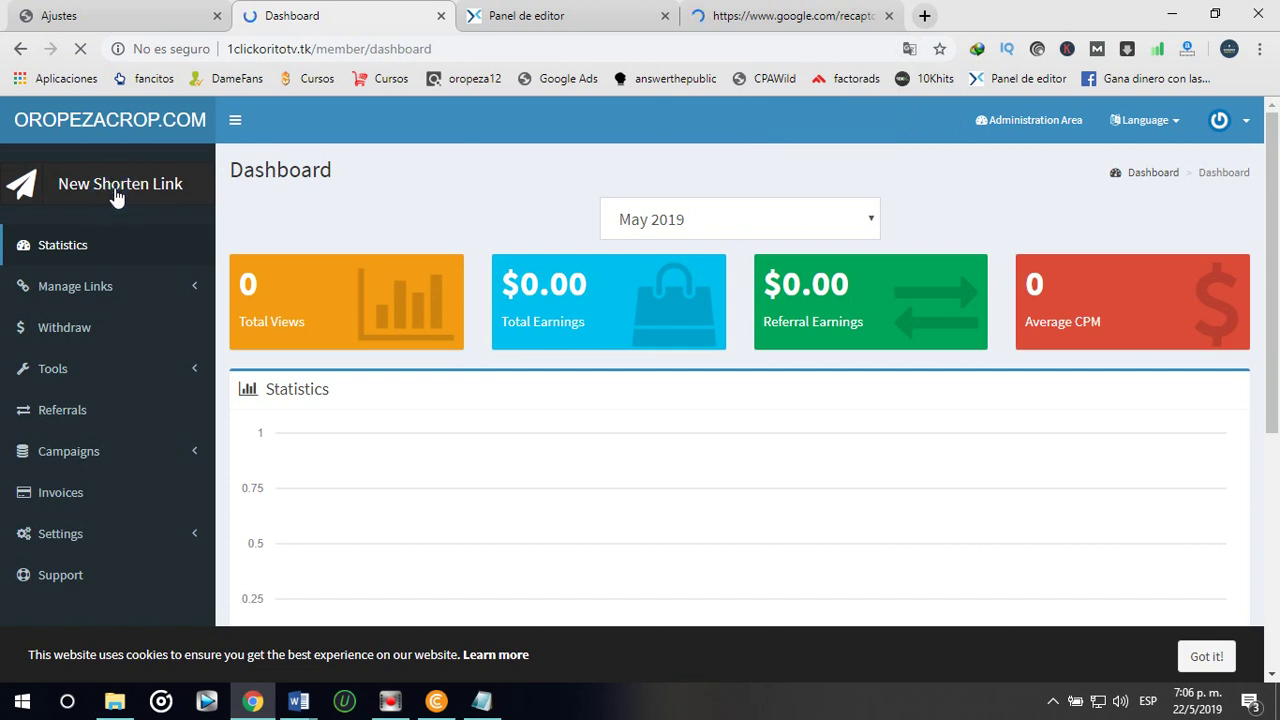
{"action": "left_click", "coordinate": [143, 193]}
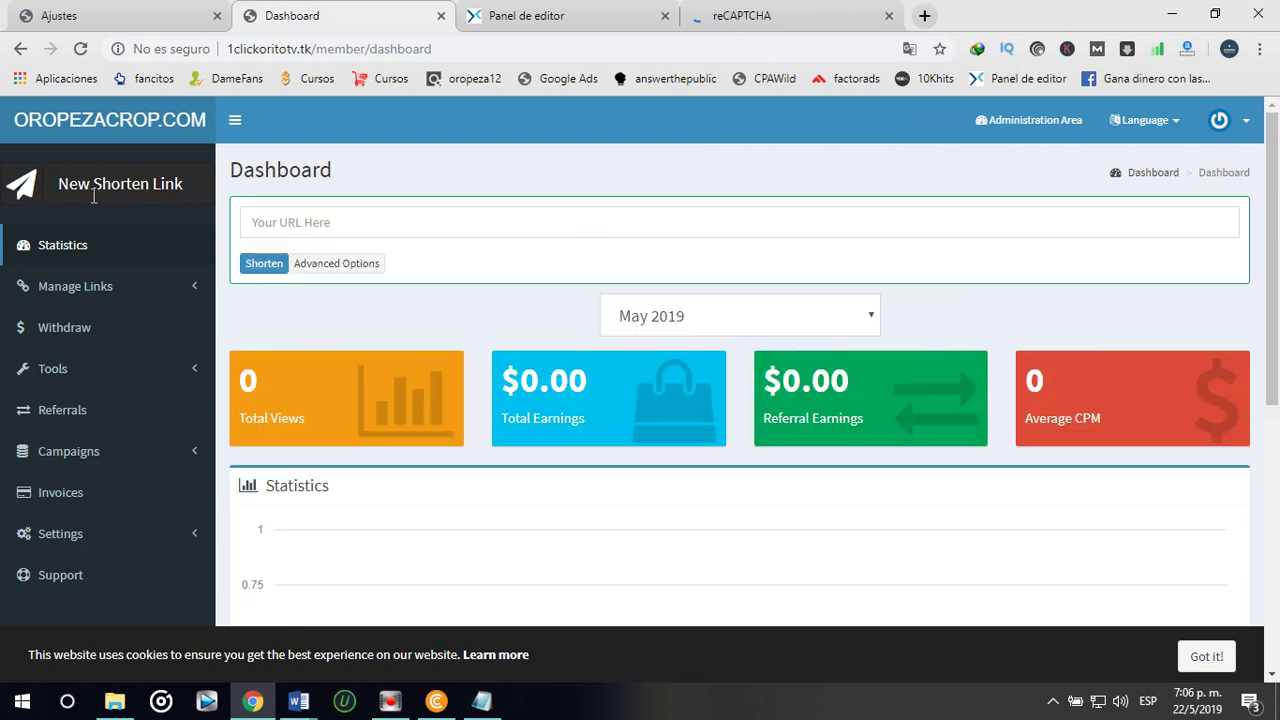
{"action": "left_click", "coordinate": [77, 194]}
{"action": "left_click", "coordinate": [172, 196]}
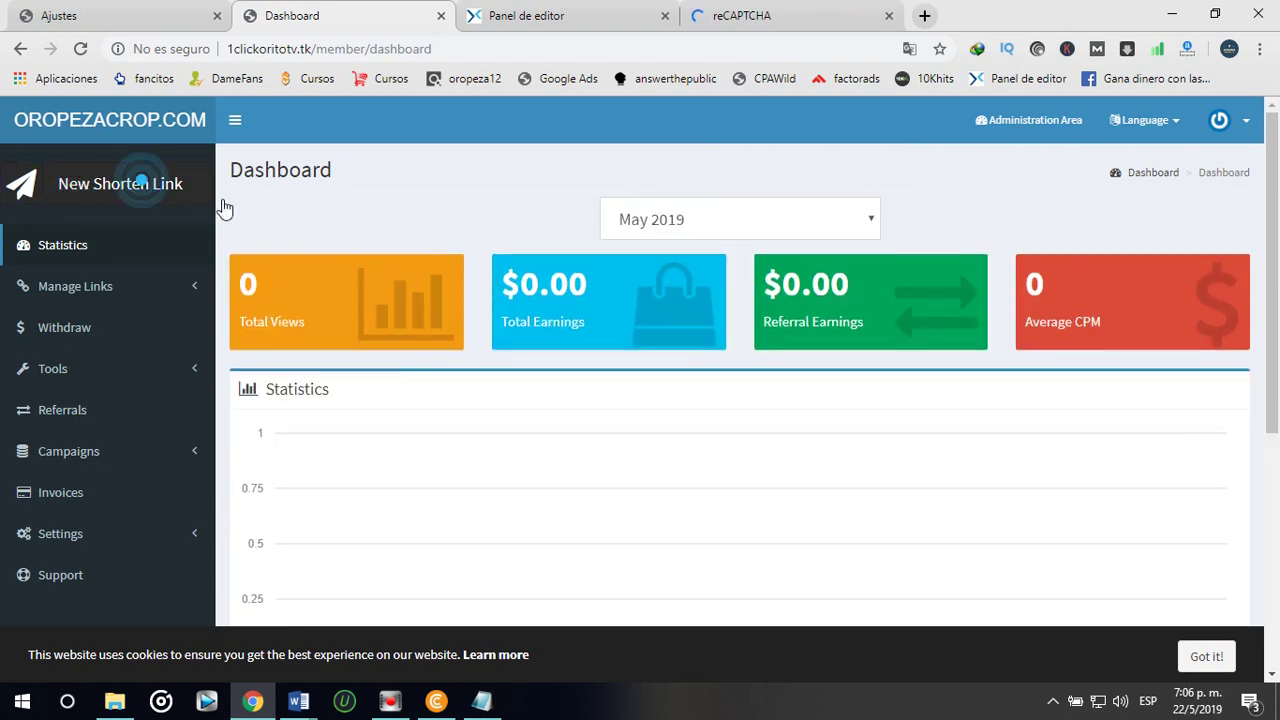
{"action": "left_click", "coordinate": [284, 218]}
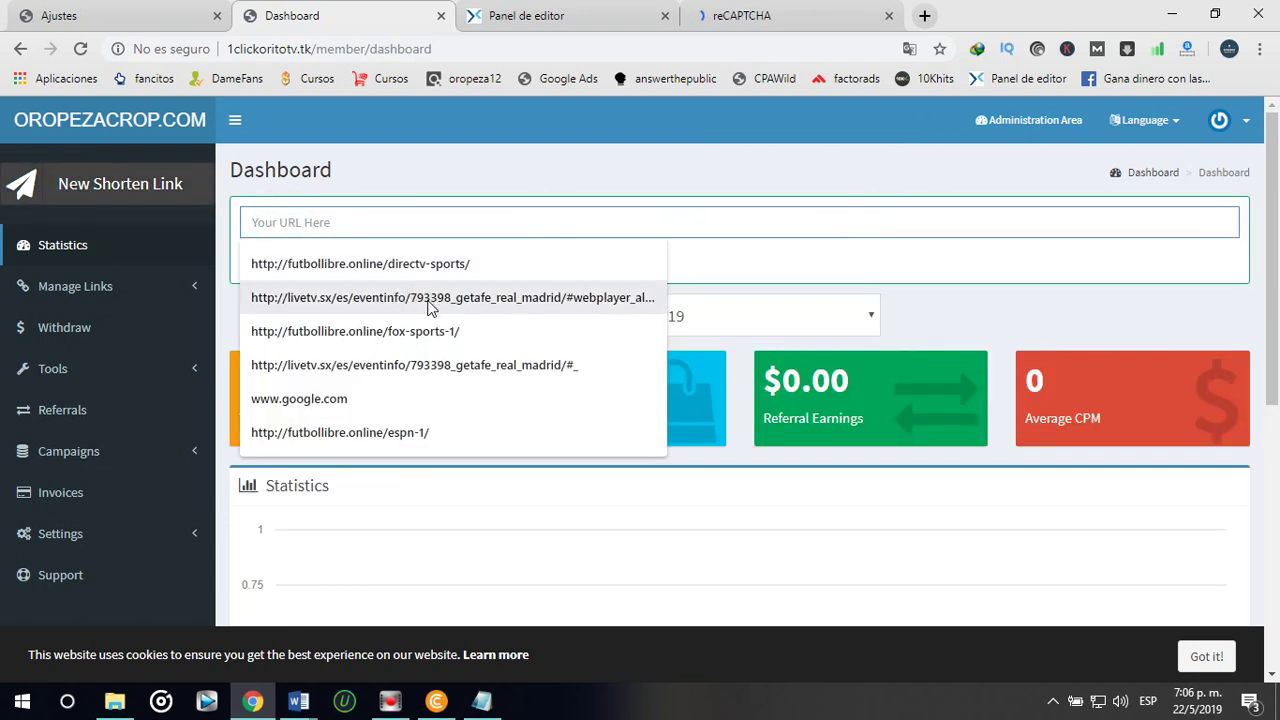
{"action": "left_click", "coordinate": [314, 399]}
{"action": "left_click", "coordinate": [254, 263]}
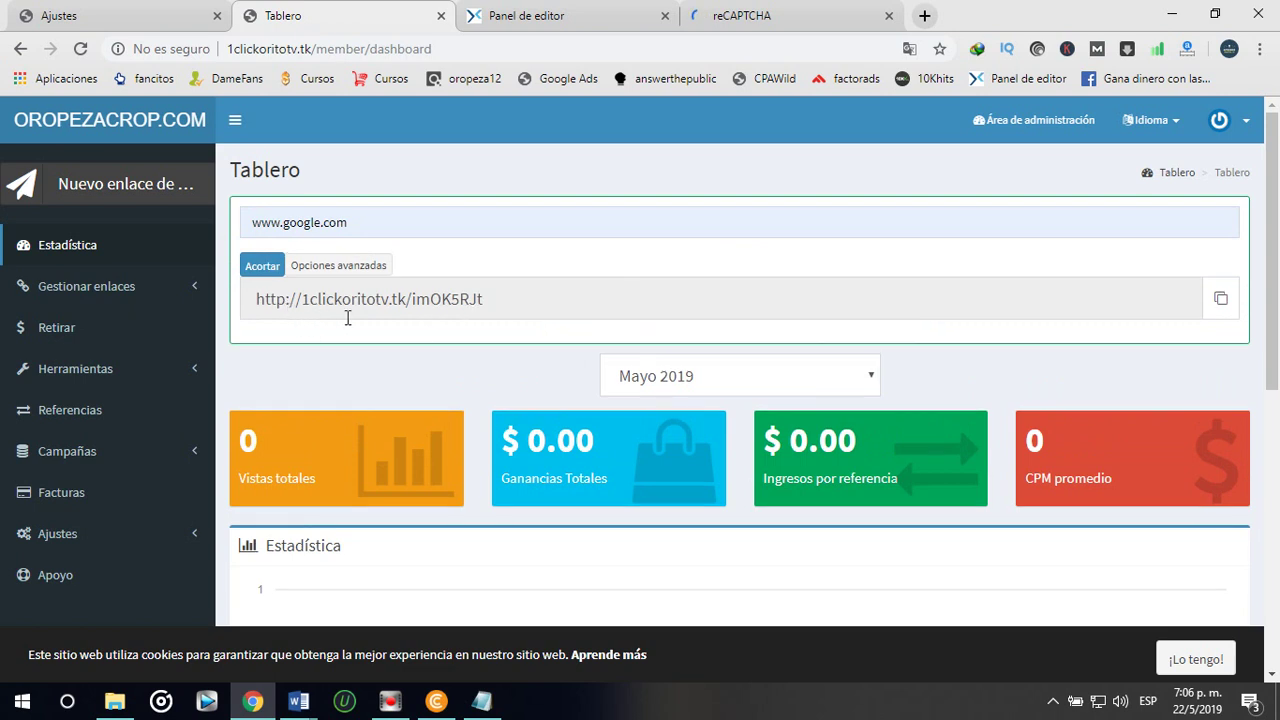
{"action": "left_click", "coordinate": [1220, 298]}
{"action": "left_click", "coordinate": [924, 17]}
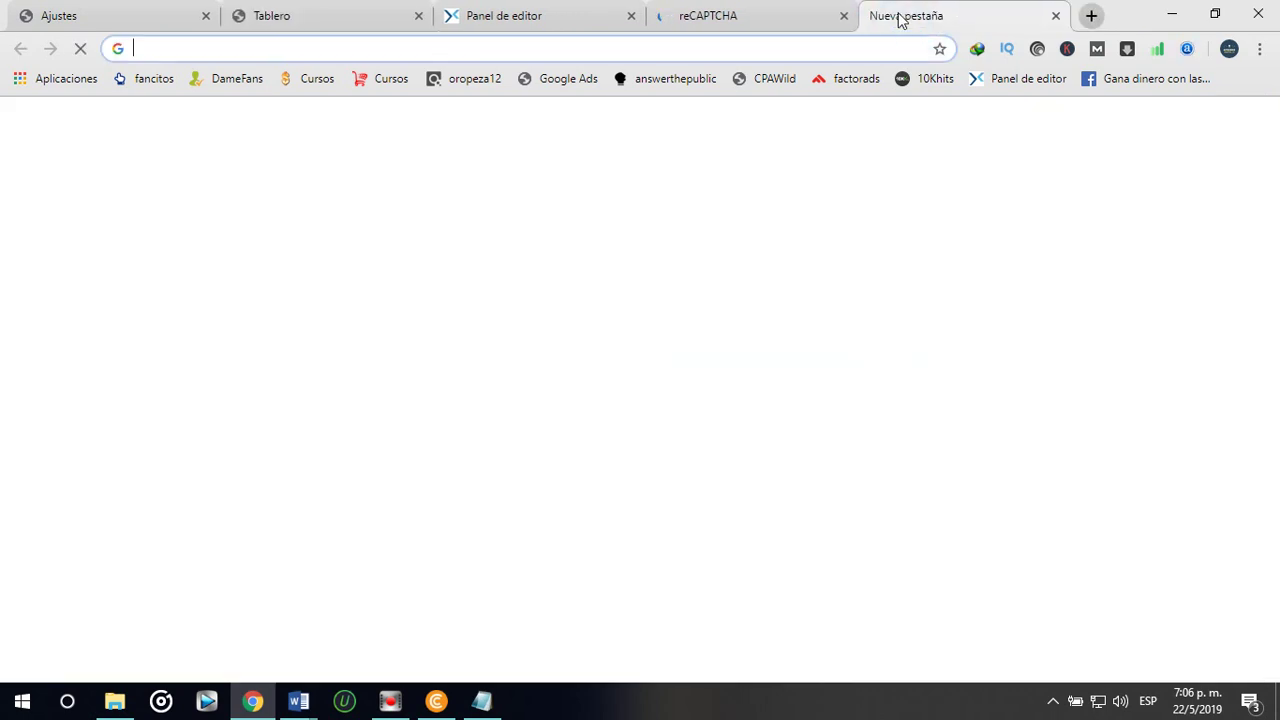
Load the short link's 'casi listo' countdown page and compare it with the yllix ad page
{"action": "key", "text": "ctrl+v"}
{"action": "key", "text": "Return"}
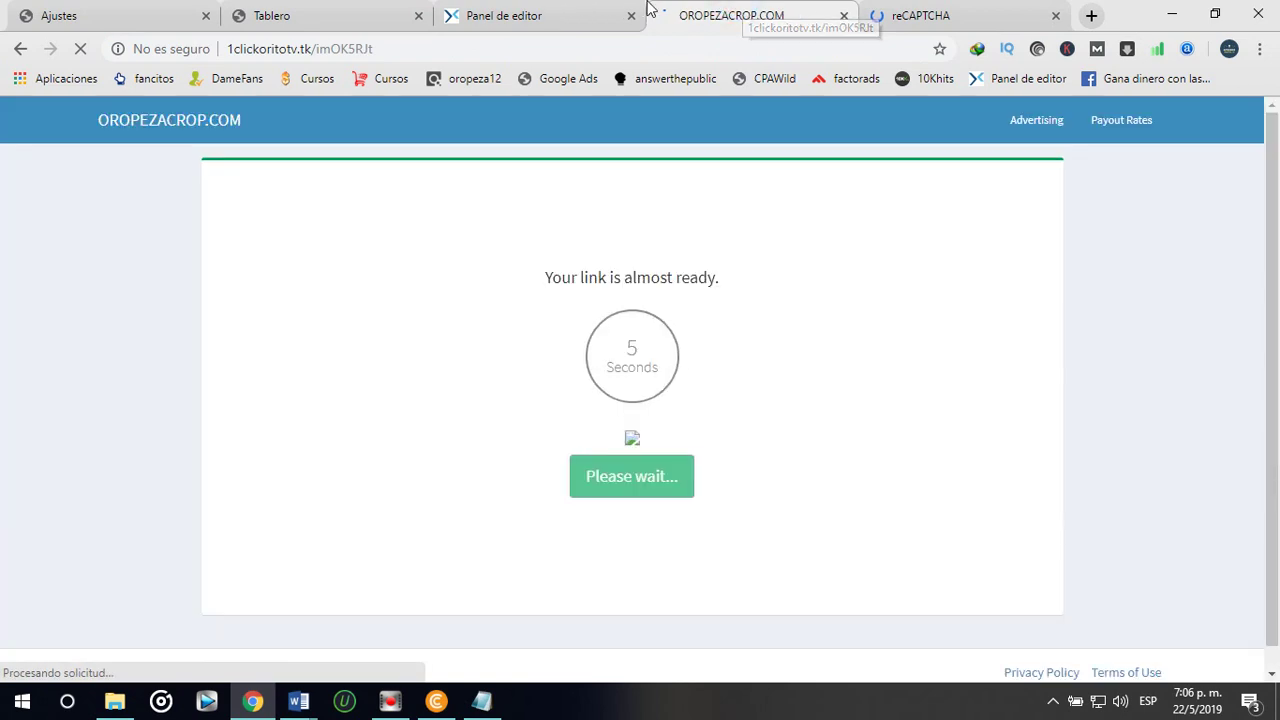
{"action": "left_click_drag", "start_coordinate": [665, 12], "coordinate": [550, 12]}
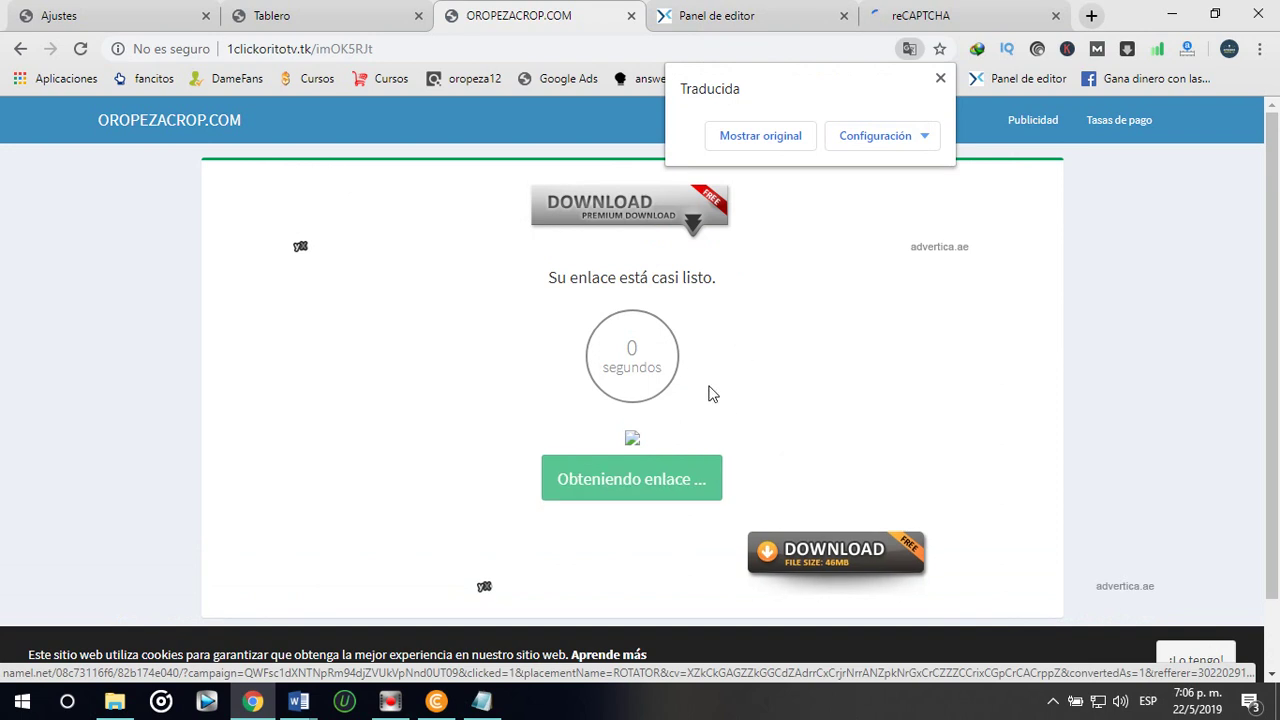
{"action": "scroll", "coordinate": [802, 505], "scroll_direction": "down", "scroll_amount": 1}
{"action": "scroll", "coordinate": [802, 505], "scroll_direction": "down", "scroll_amount": 1}
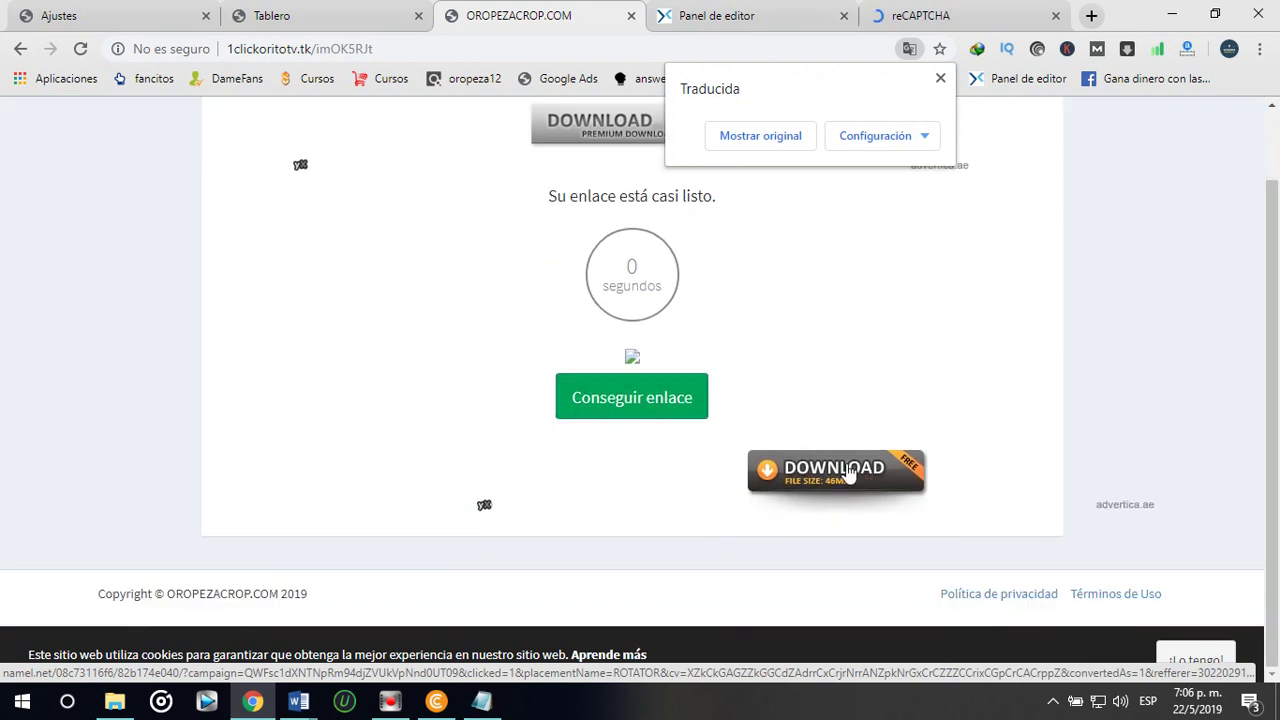
{"action": "scroll", "coordinate": [529, 483], "scroll_direction": "up", "scroll_amount": 2}
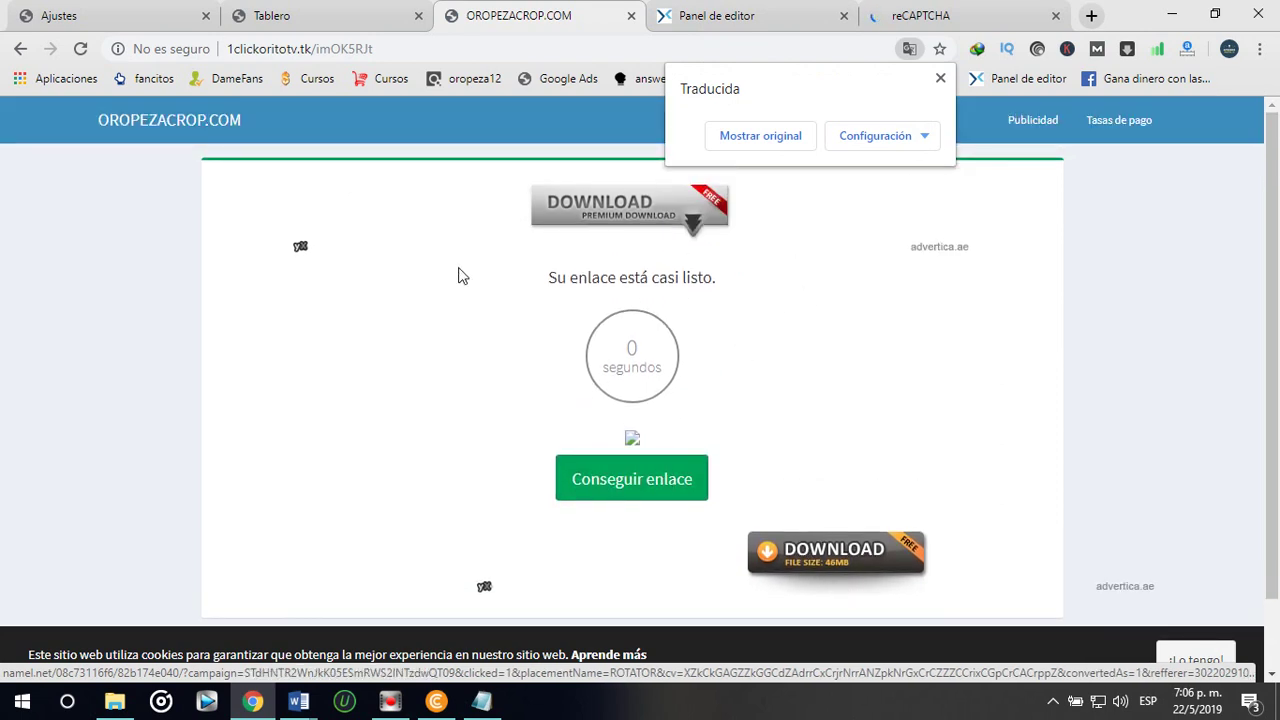
{"action": "left_click", "coordinate": [687, 33]}
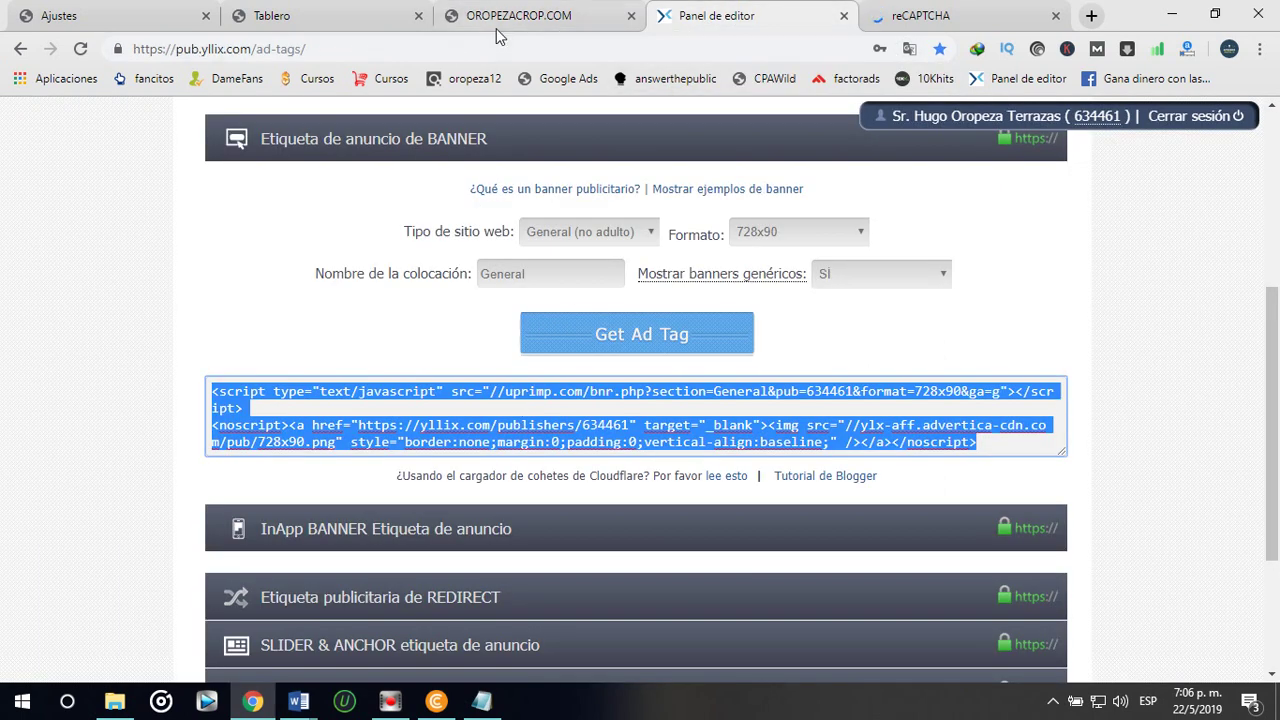
{"action": "left_click", "coordinate": [520, 22]}
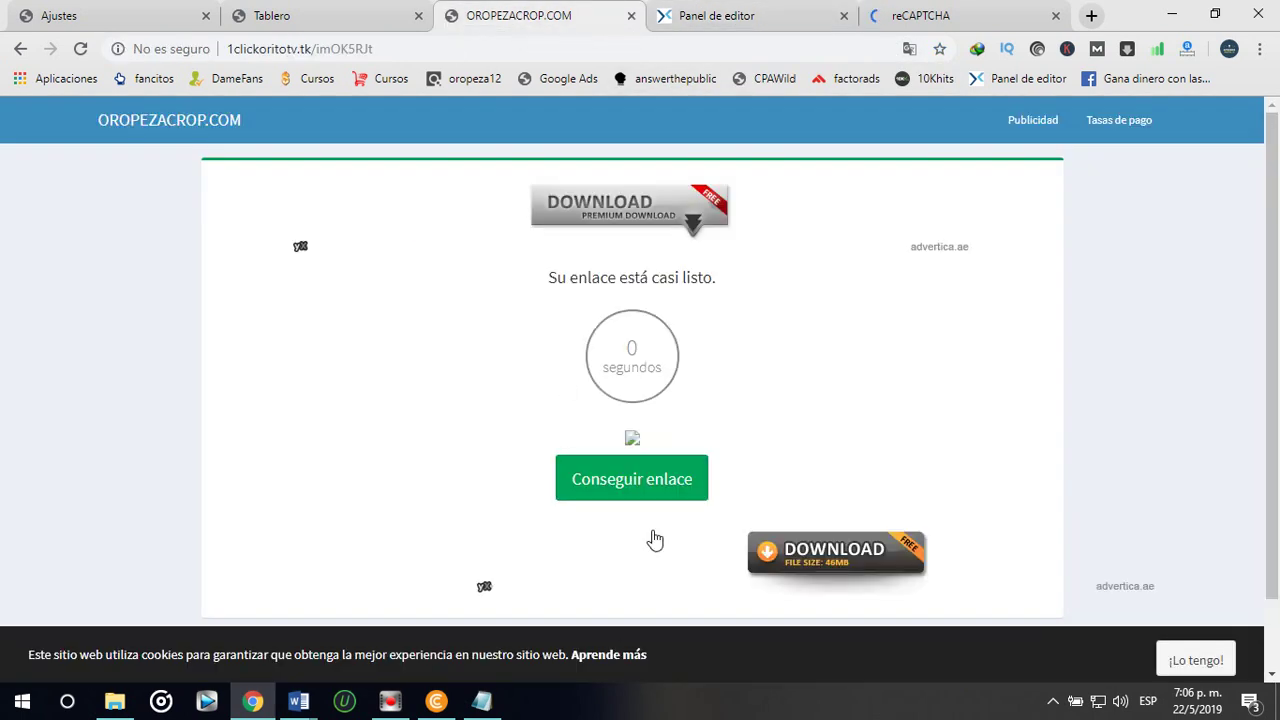
{"action": "scroll", "coordinate": [700, 500], "scroll_direction": "down", "scroll_amount": 1}
{"action": "scroll", "coordinate": [590, 288], "scroll_direction": "up", "scroll_amount": 1}
On reCAPTCHA's new-site form, choose reCAPTCHA v2 and focus the Label field
{"action": "left_click", "coordinate": [963, 15]}
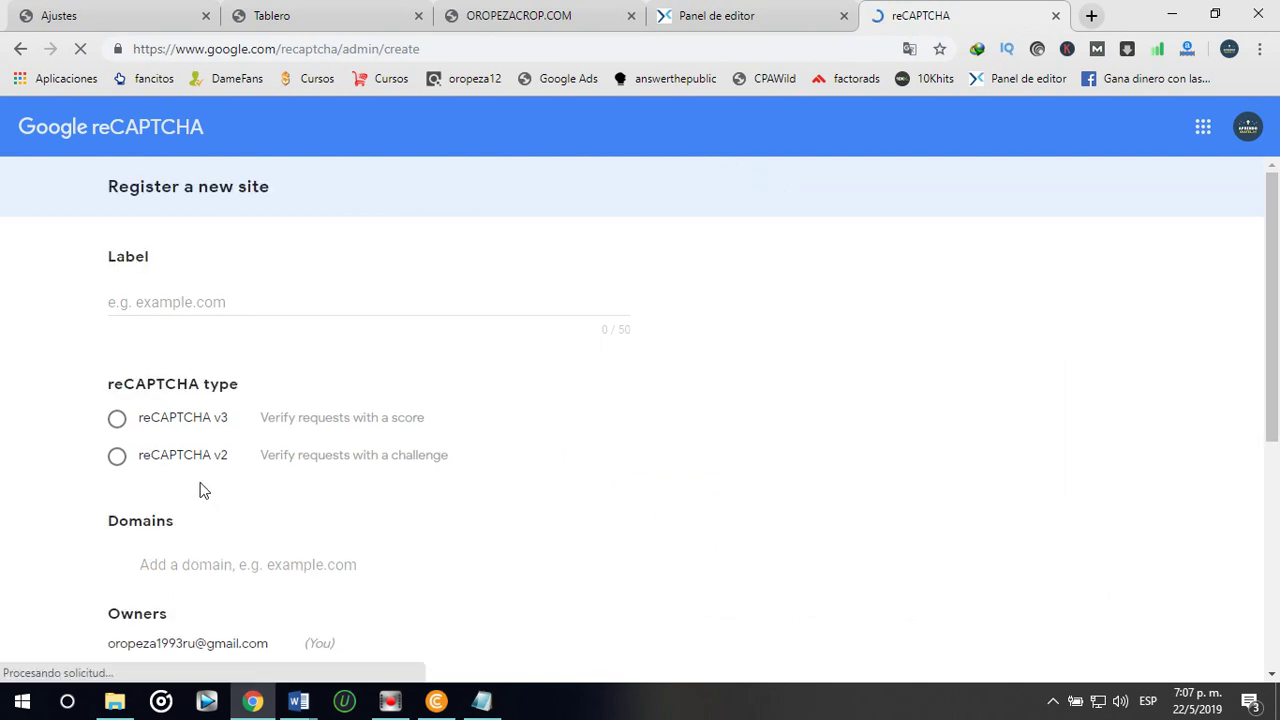
{"action": "left_click", "coordinate": [120, 457]}
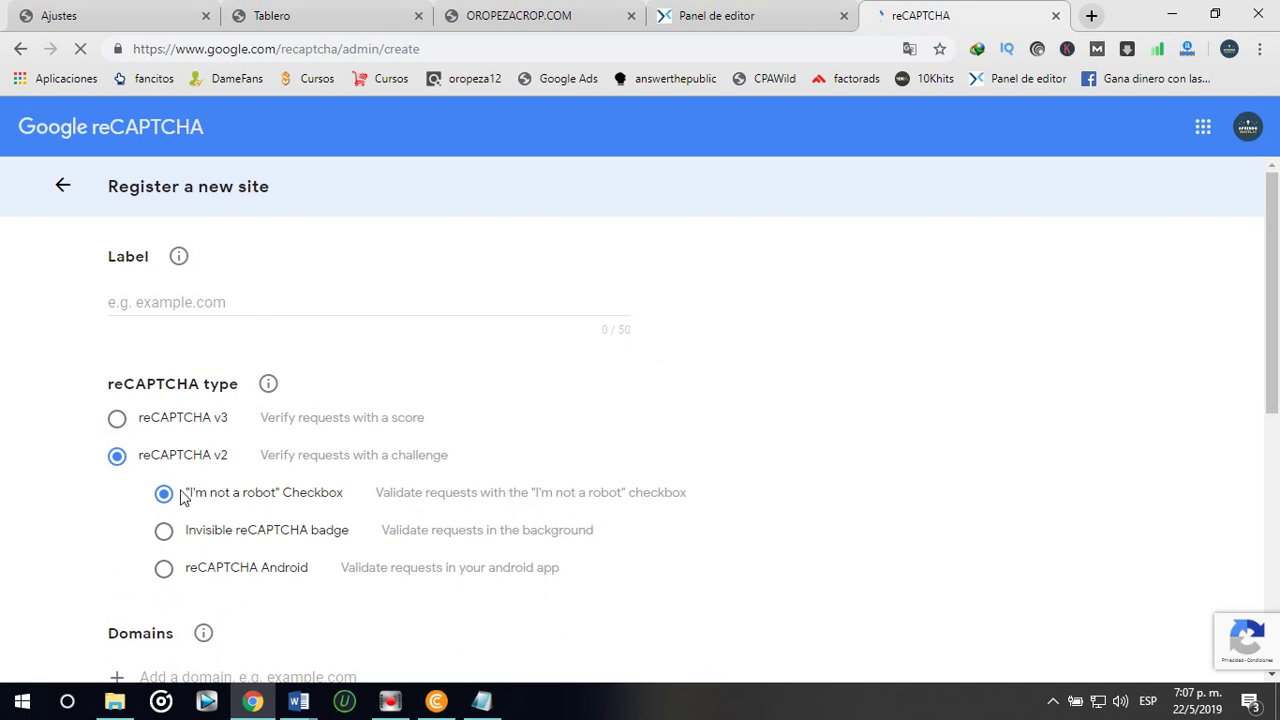
{"action": "left_click", "coordinate": [235, 310]}
{"action": "left_click", "coordinate": [239, 306]}
{"action": "left_click", "coordinate": [239, 306]}
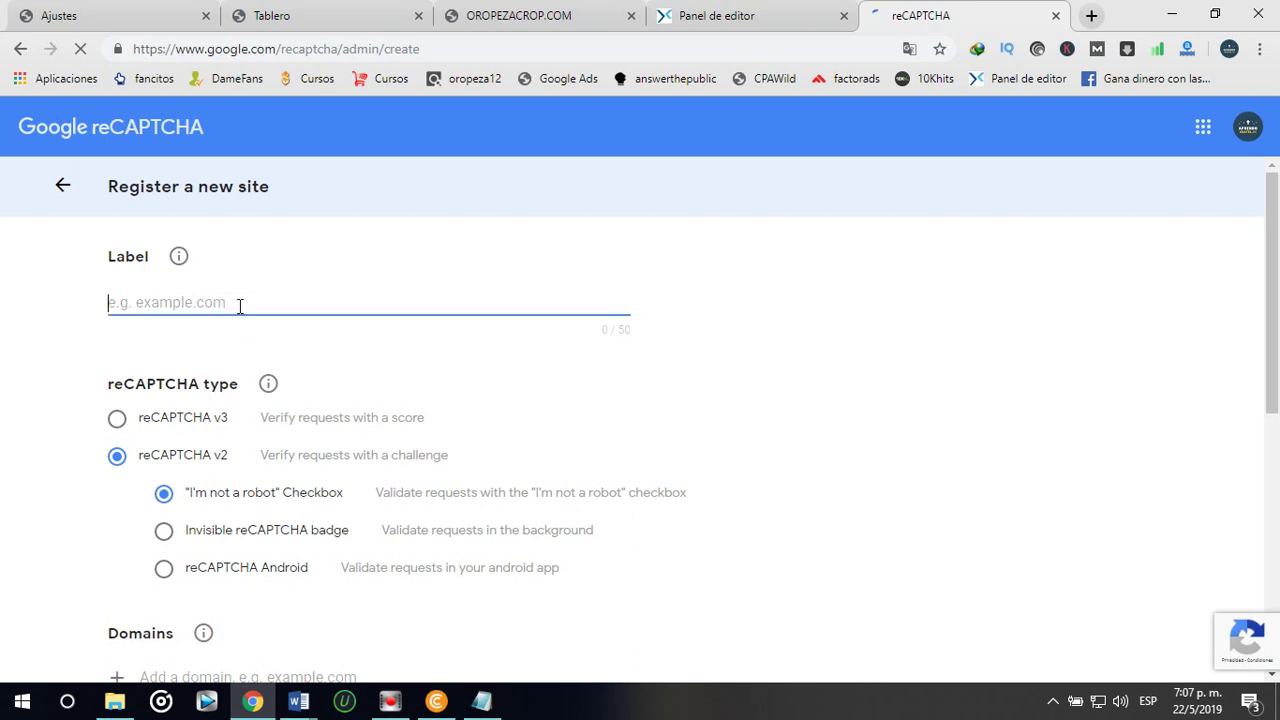
Copy the domain 1clickoritotv.tk from the short-link page for the reCAPTCHA form
{"action": "left_click", "coordinate": [525, 15]}
{"action": "left_click_drag", "start_coordinate": [310, 49], "coordinate": [229, 35]}
{"action": "key", "text": "ctrl+c"}
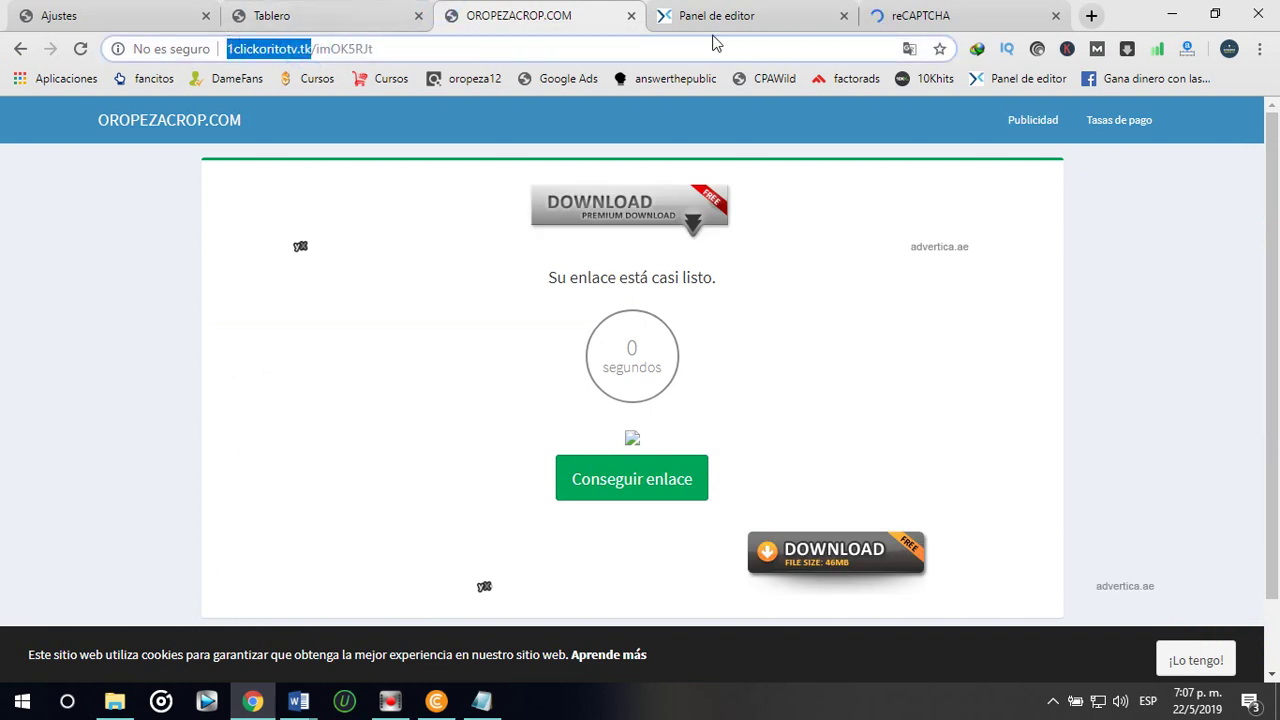
{"action": "left_click", "coordinate": [888, 18]}
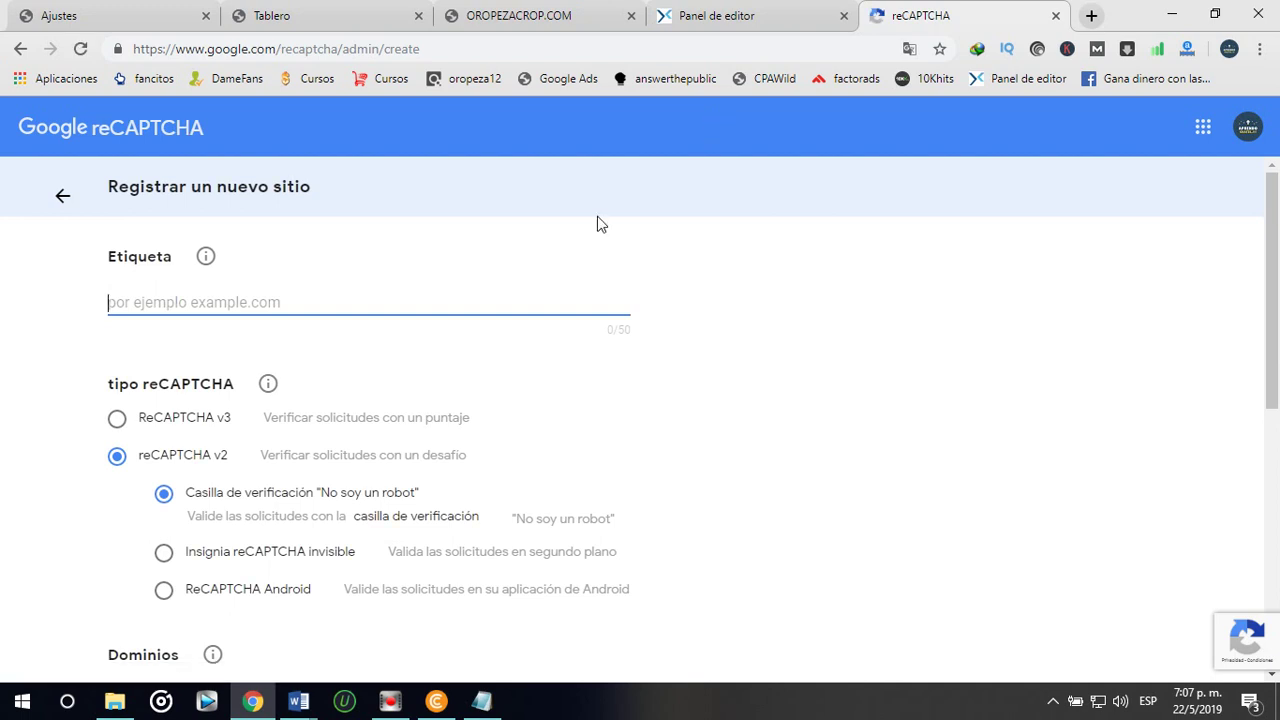
{"action": "key", "text": "ctrl+v"}
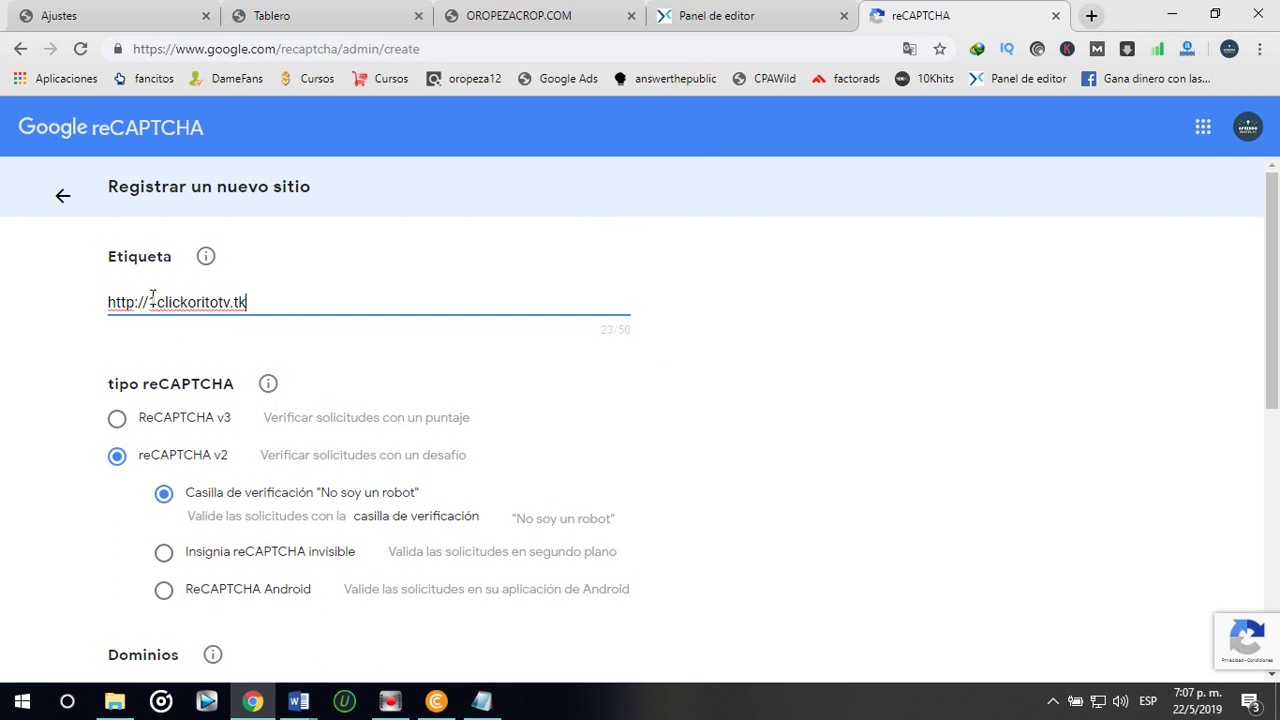
{"action": "left_click_drag", "start_coordinate": [152, 300], "coordinate": [97, 303]}
{"action": "key", "text": "BackSpace"}
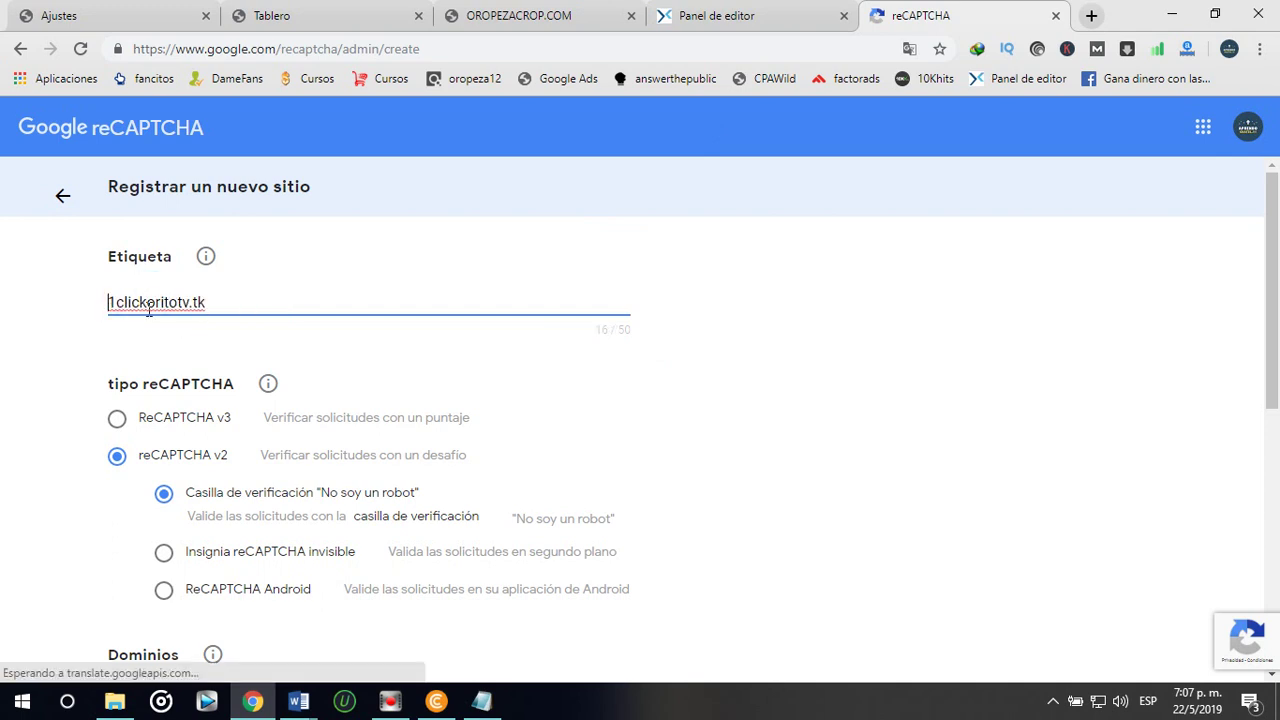
{"action": "left_click", "coordinate": [214, 305]}
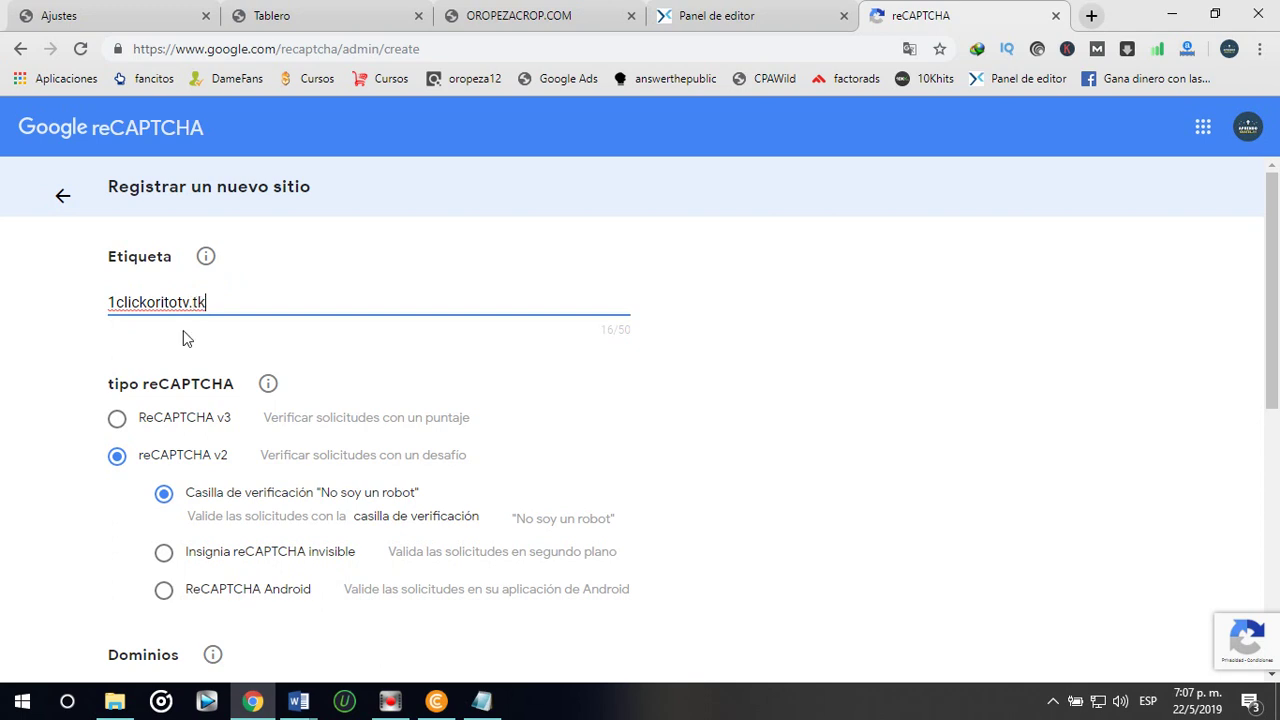
{"action": "scroll", "coordinate": [233, 306], "scroll_direction": "down", "scroll_amount": 4}
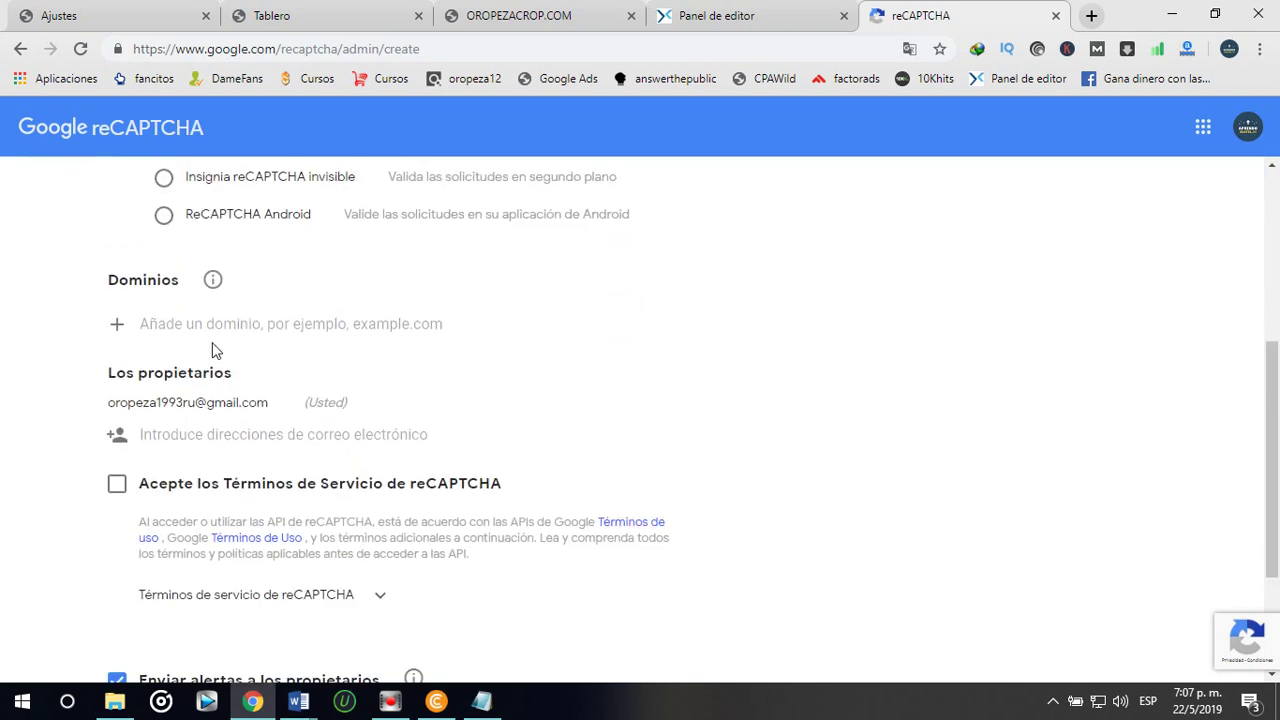
{"action": "left_click", "coordinate": [227, 318]}
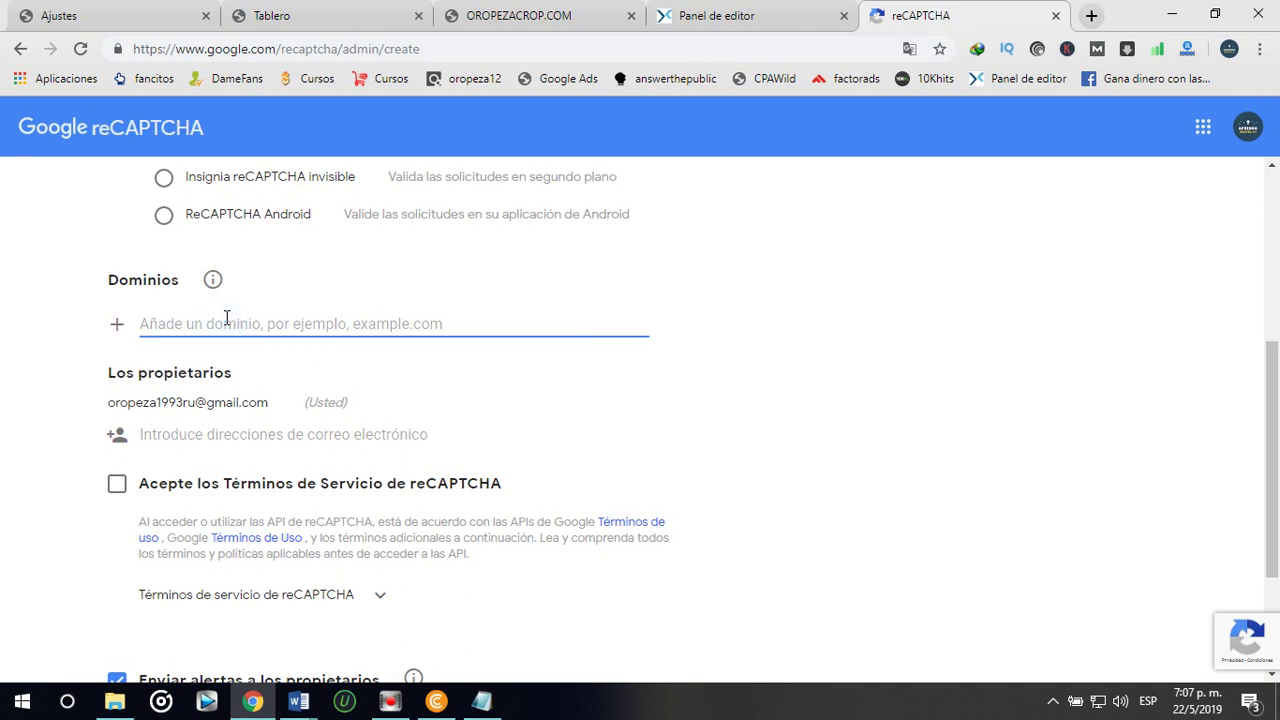
{"action": "key", "text": "ctrl+v"}
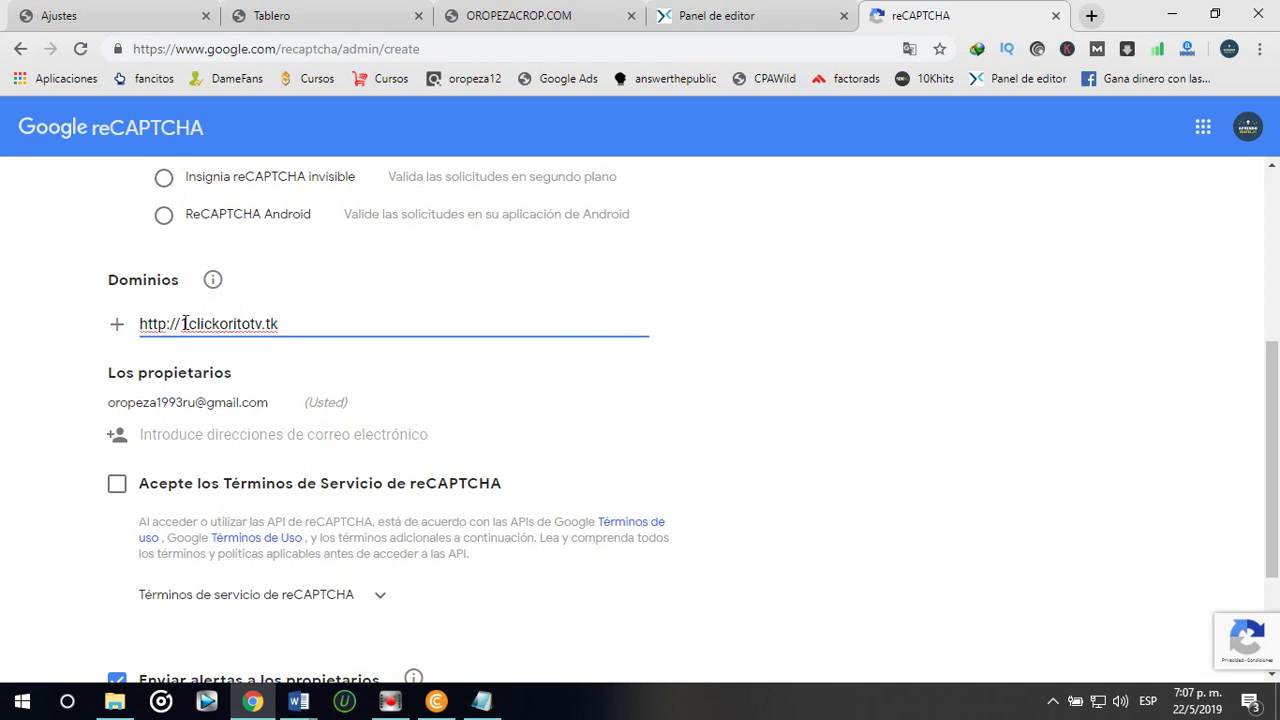
{"action": "left_click_drag", "start_coordinate": [184, 323], "coordinate": [44, 320]}
{"action": "key", "text": "BackSpace"}
Replace the label text with 1CLIK
{"action": "scroll", "coordinate": [228, 314], "scroll_direction": "up", "scroll_amount": 4}
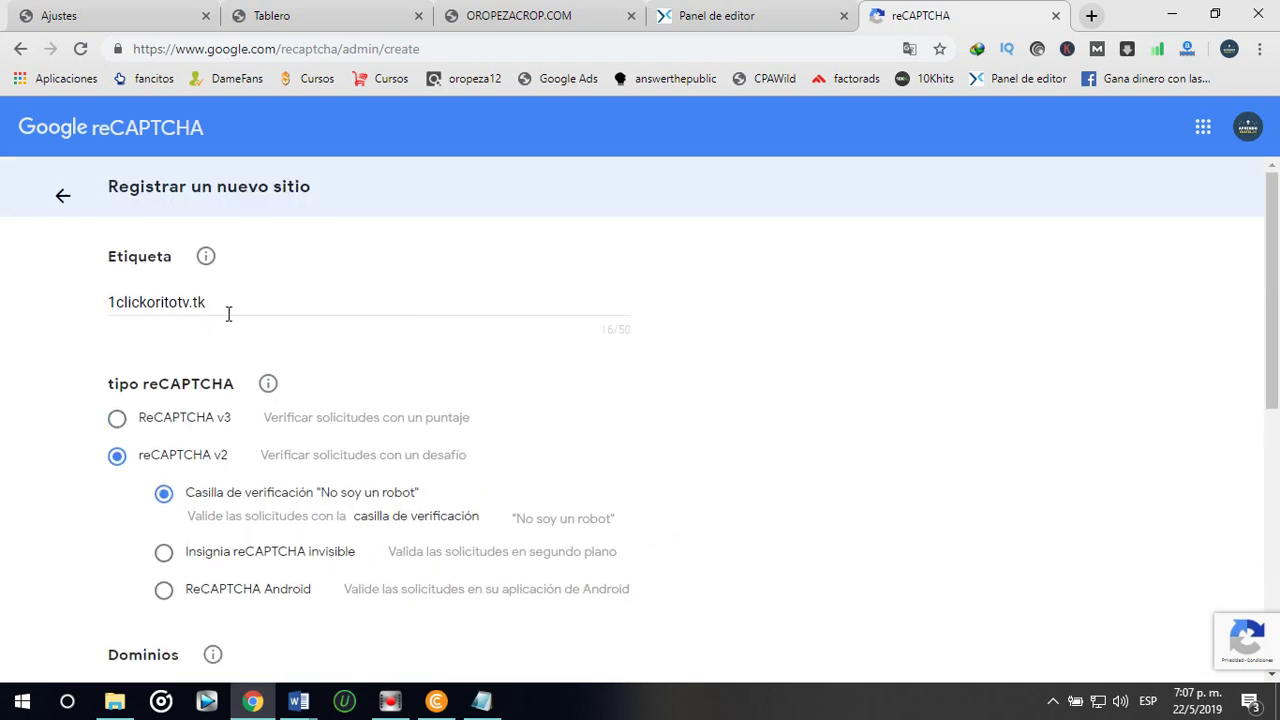
{"action": "left_click", "coordinate": [228, 305]}
{"action": "double_click", "coordinate": [182, 304]}
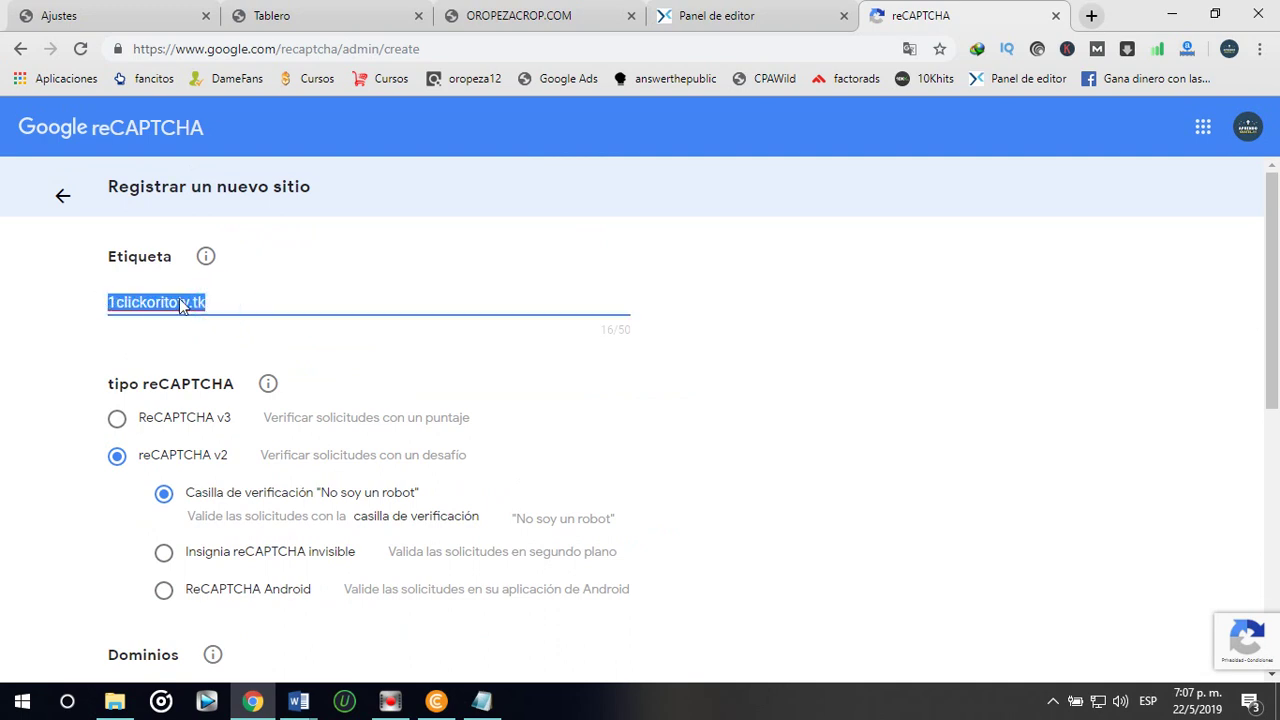
{"action": "double_click", "coordinate": [286, 298]}
{"action": "type", "text": "1CL"}
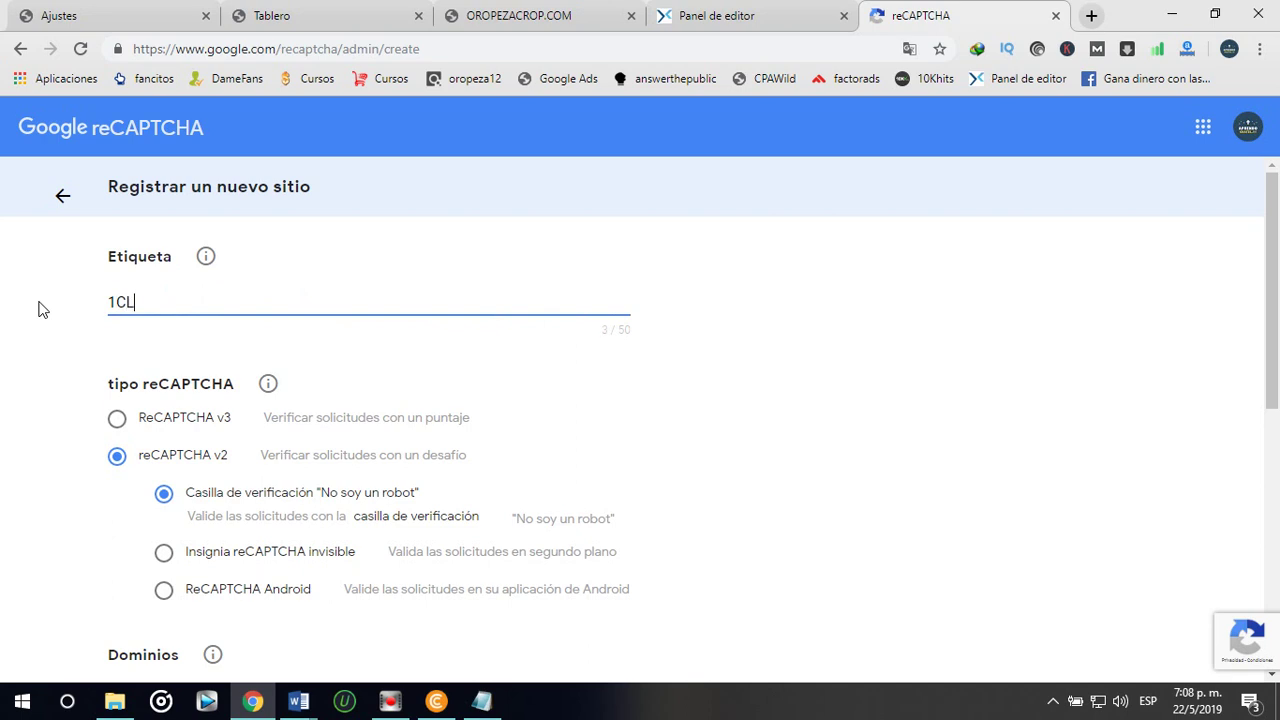
{"action": "type", "text": "IK"}
Accept the reCAPTCHA terms of service and submit the site registration
{"action": "scroll", "coordinate": [74, 320], "scroll_direction": "down", "scroll_amount": 4}
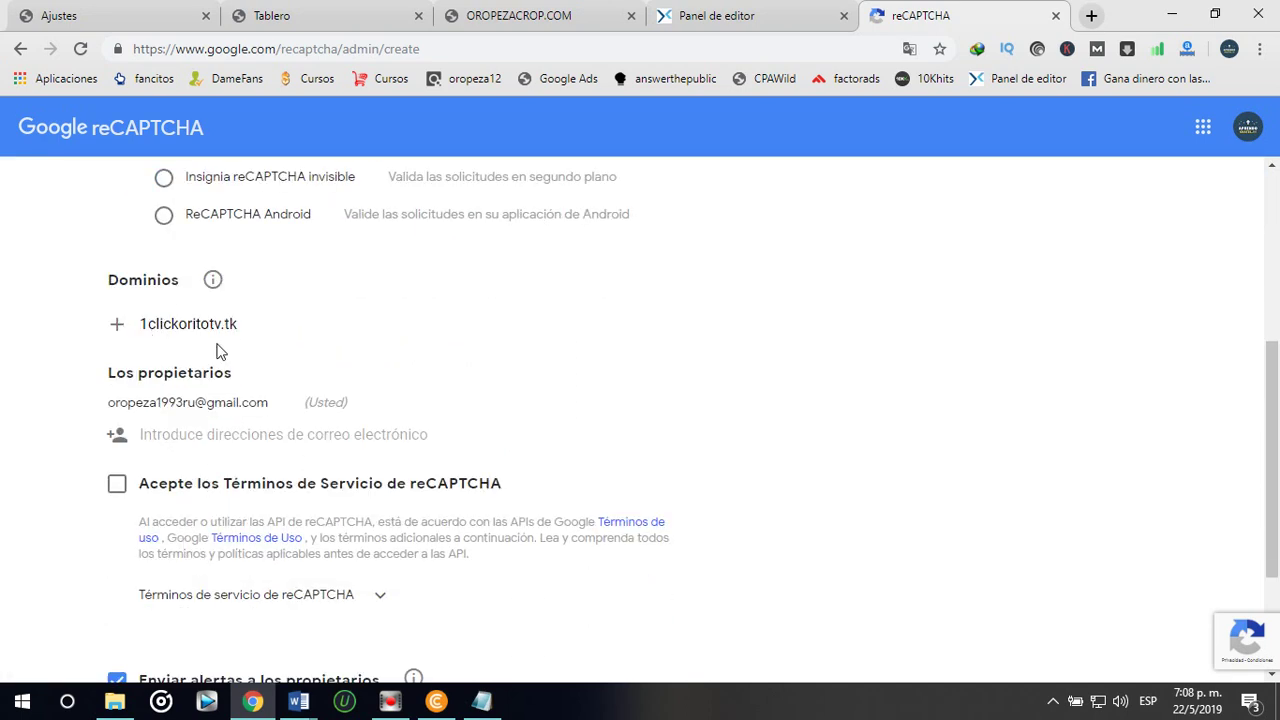
{"action": "left_click", "coordinate": [117, 484]}
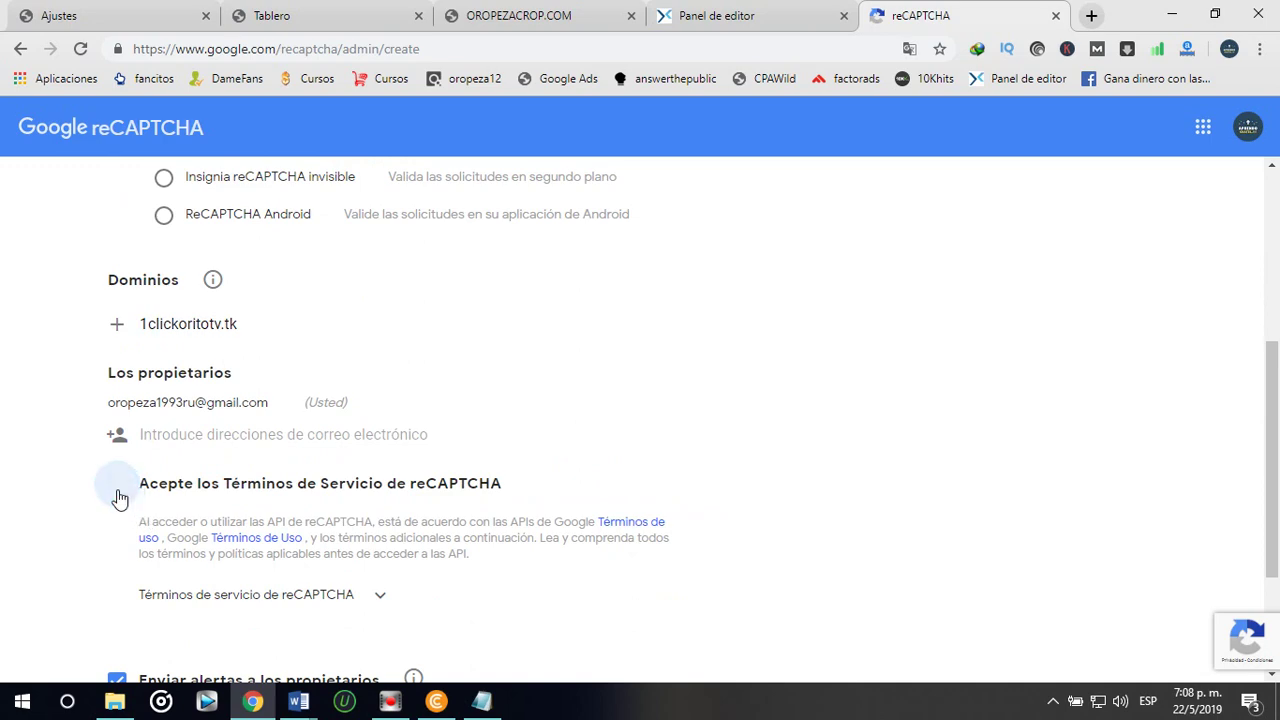
{"action": "scroll", "coordinate": [120, 600], "scroll_direction": "down", "scroll_amount": 2}
{"action": "left_click", "coordinate": [248, 590]}
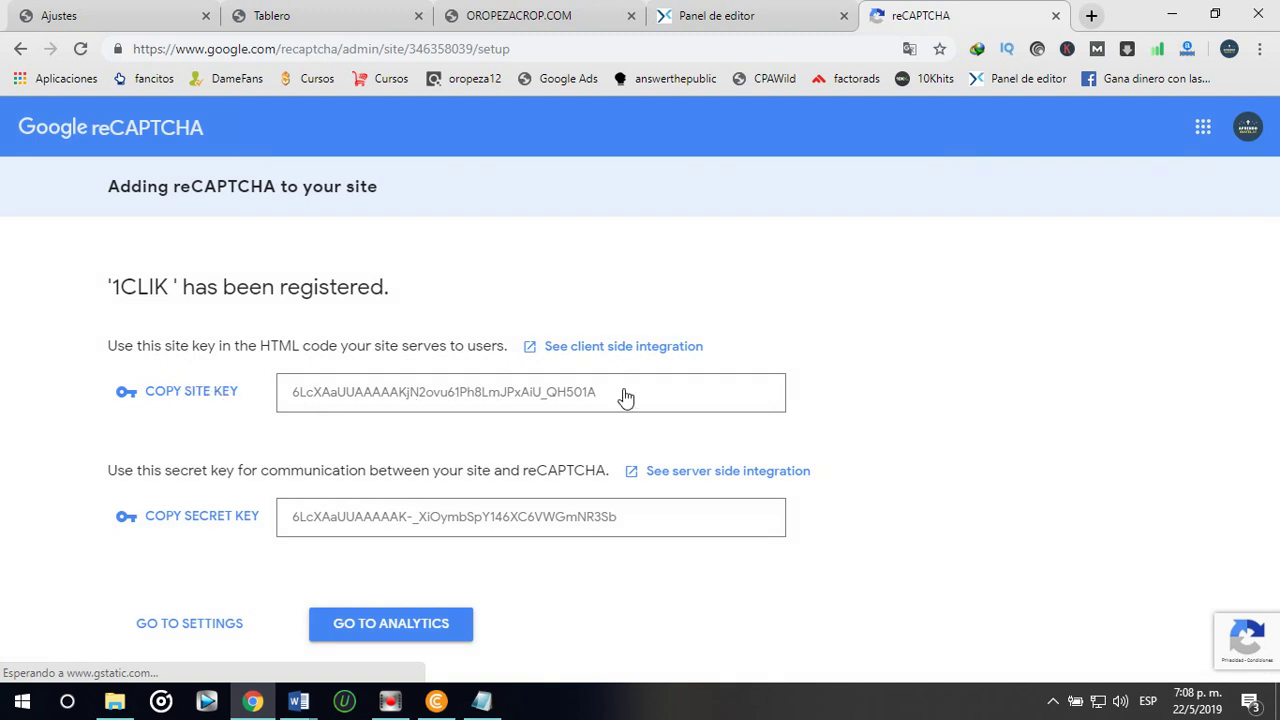
Copy the new reCAPTCHA site key into AdLinkFly's Captcha site key field
{"action": "left_click", "coordinate": [573, 10]}
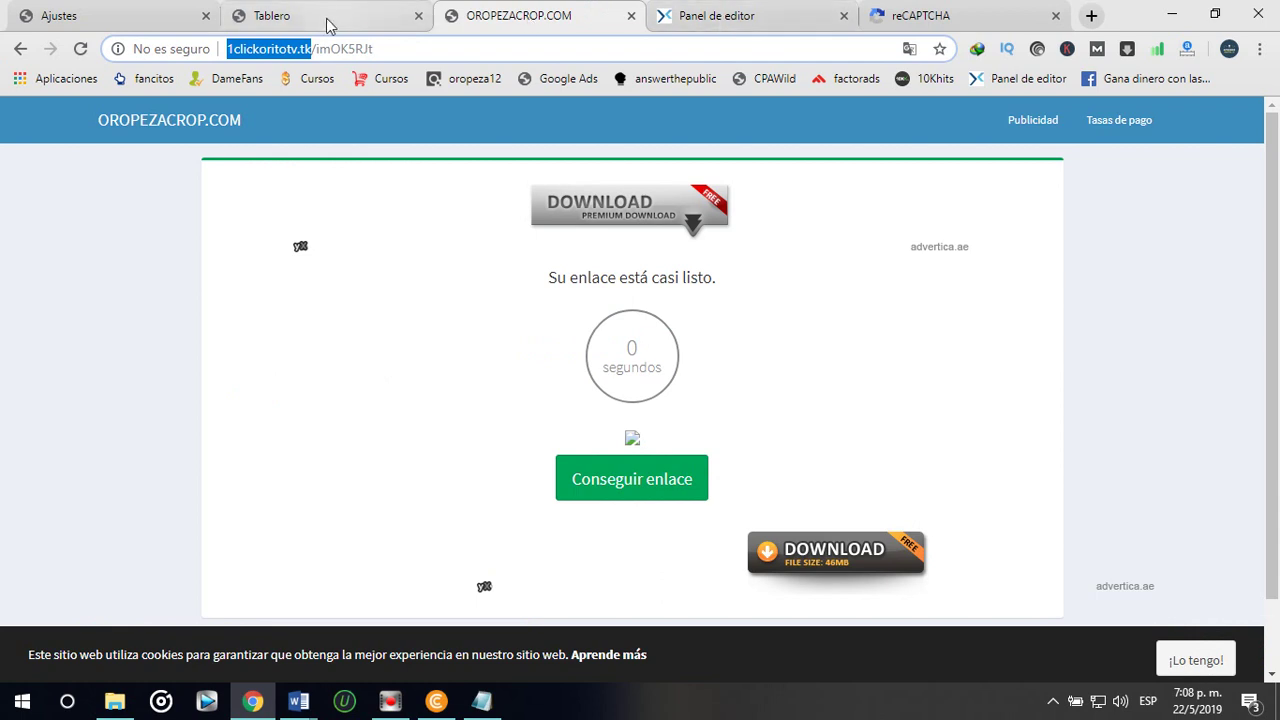
{"action": "left_click", "coordinate": [329, 20]}
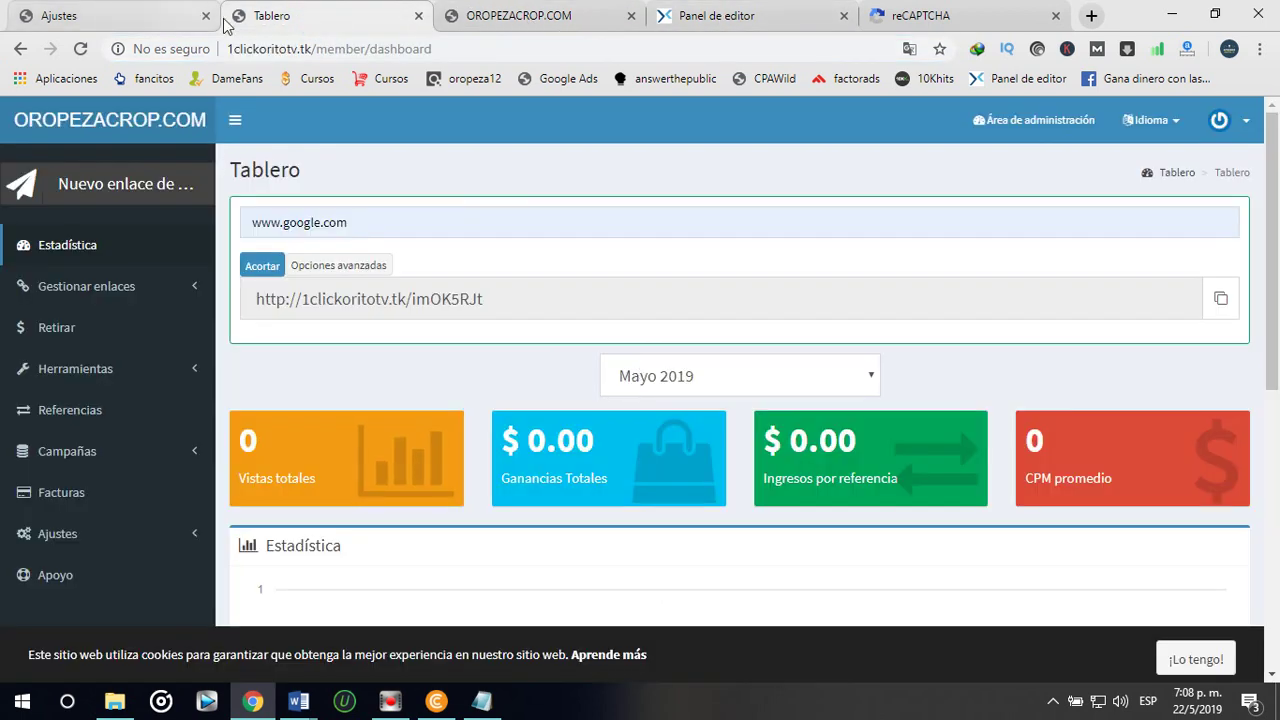
{"action": "left_click", "coordinate": [152, 17]}
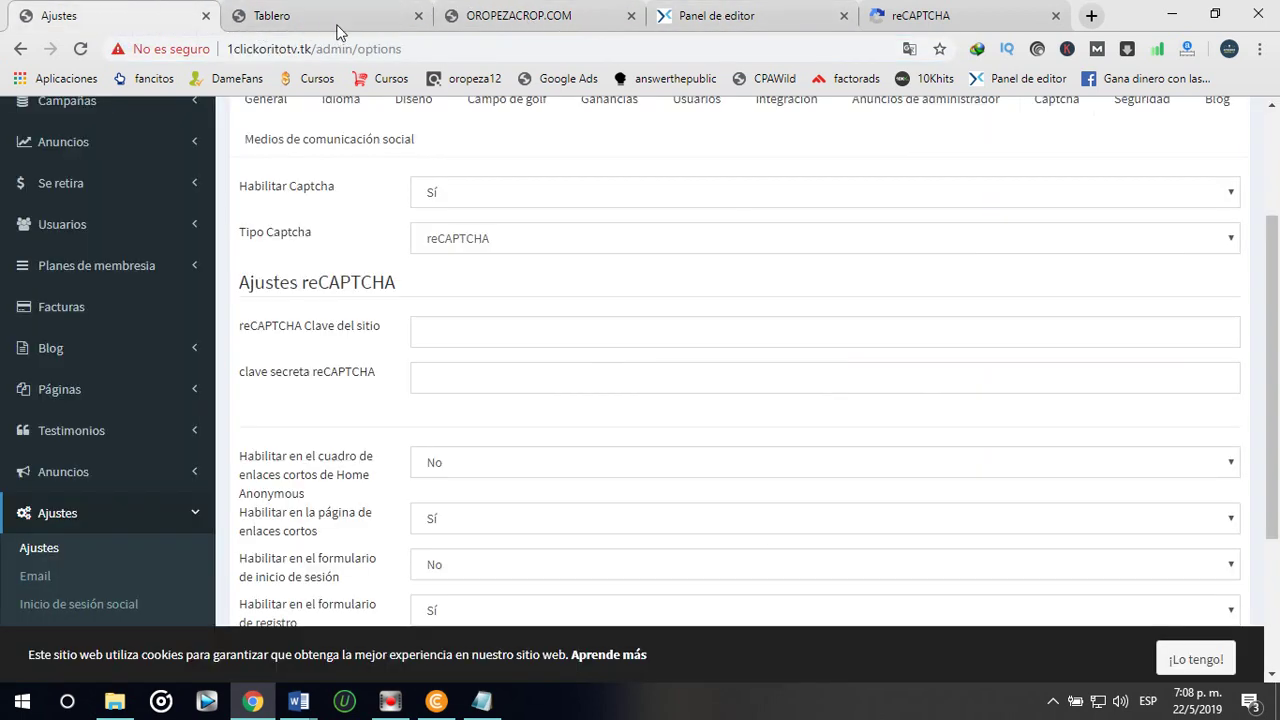
{"action": "left_click_drag", "start_coordinate": [150, 28], "coordinate": [340, 28]}
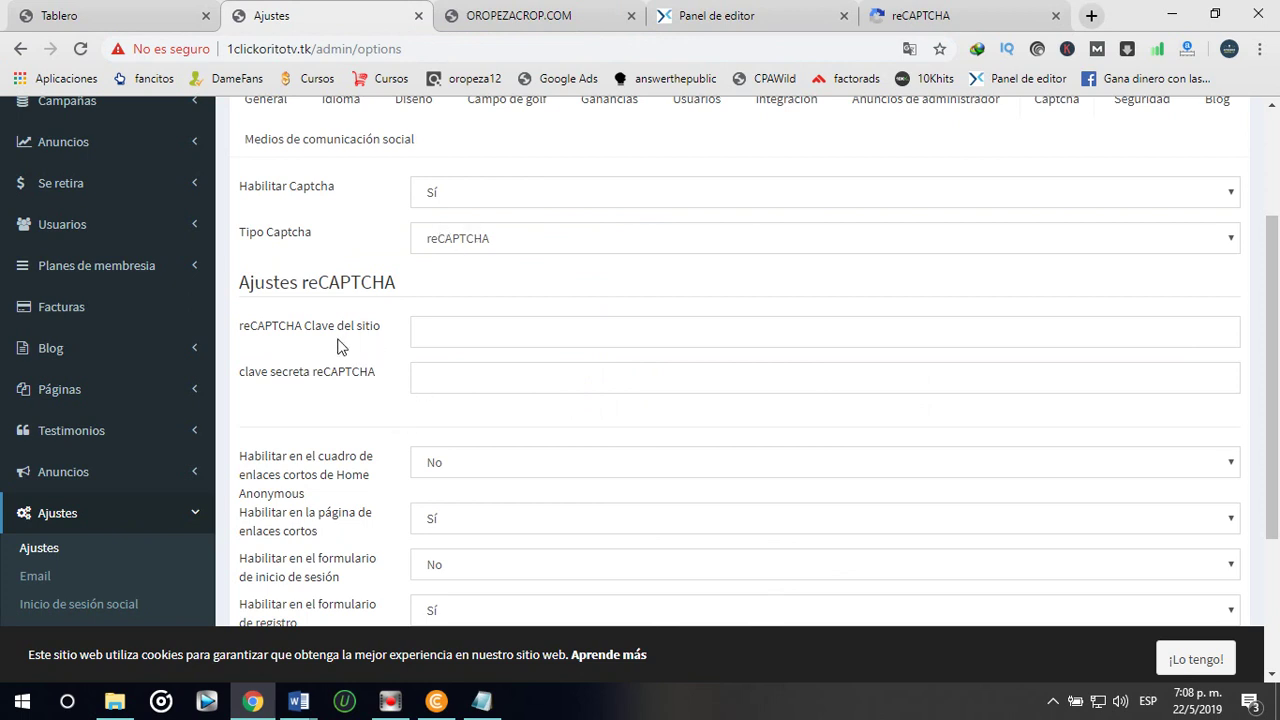
{"action": "left_click", "coordinate": [279, 325]}
{"action": "left_click", "coordinate": [418, 336]}
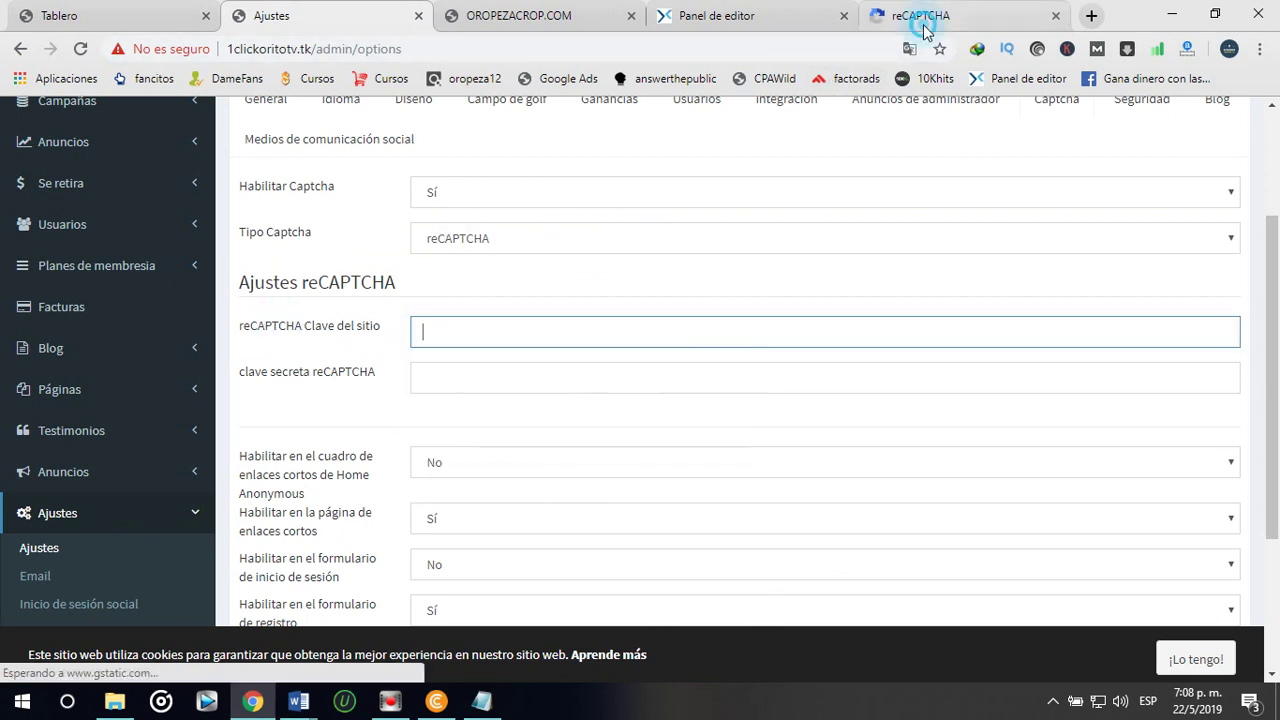
{"action": "left_click", "coordinate": [920, 16]}
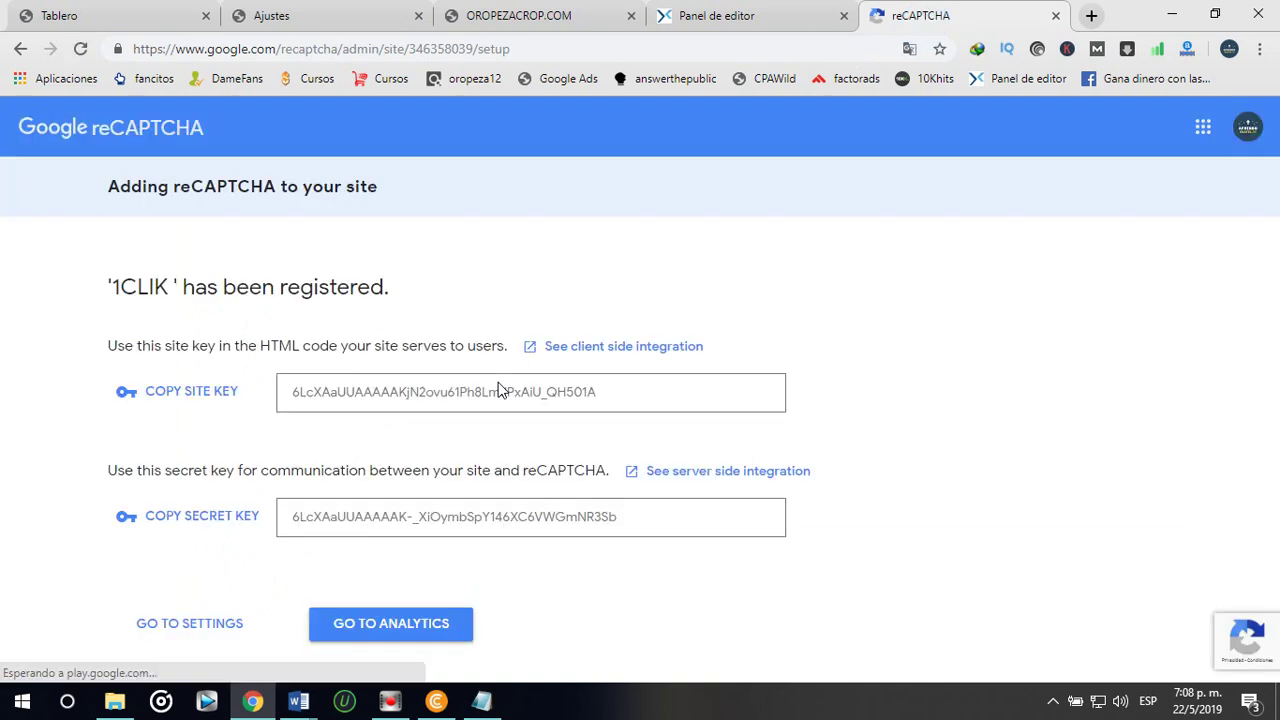
{"action": "left_click_drag", "start_coordinate": [600, 392], "coordinate": [303, 410]}
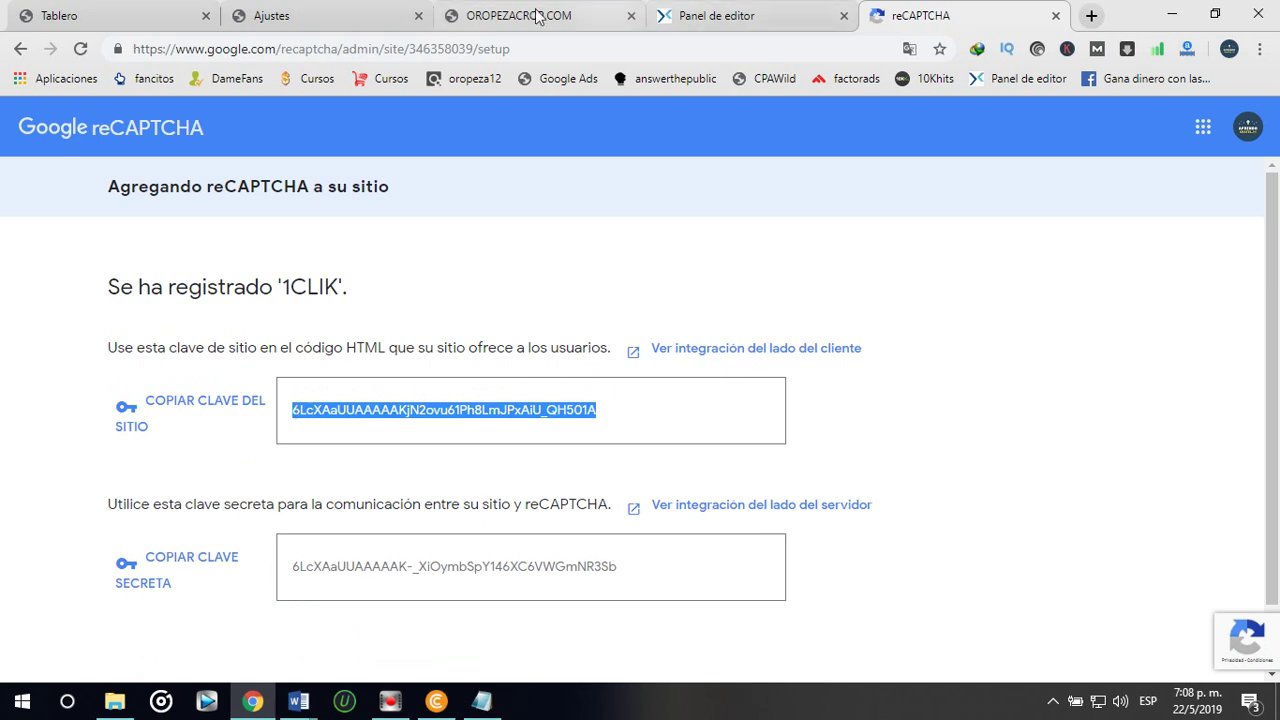
{"action": "left_click", "coordinate": [283, 10]}
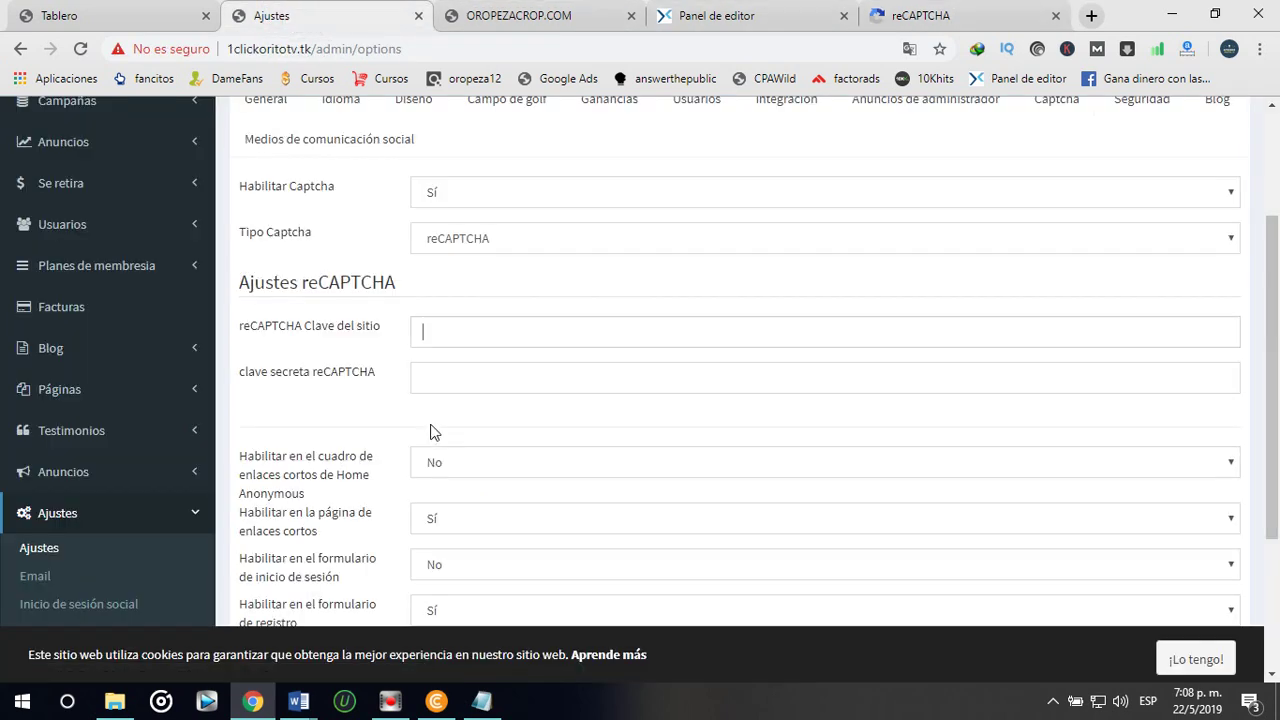
{"action": "key", "text": "ctrl+v"}
Copy the reCAPTCHA secret key into the Captcha secret key field and save the settings
{"action": "left_click", "coordinate": [484, 374]}
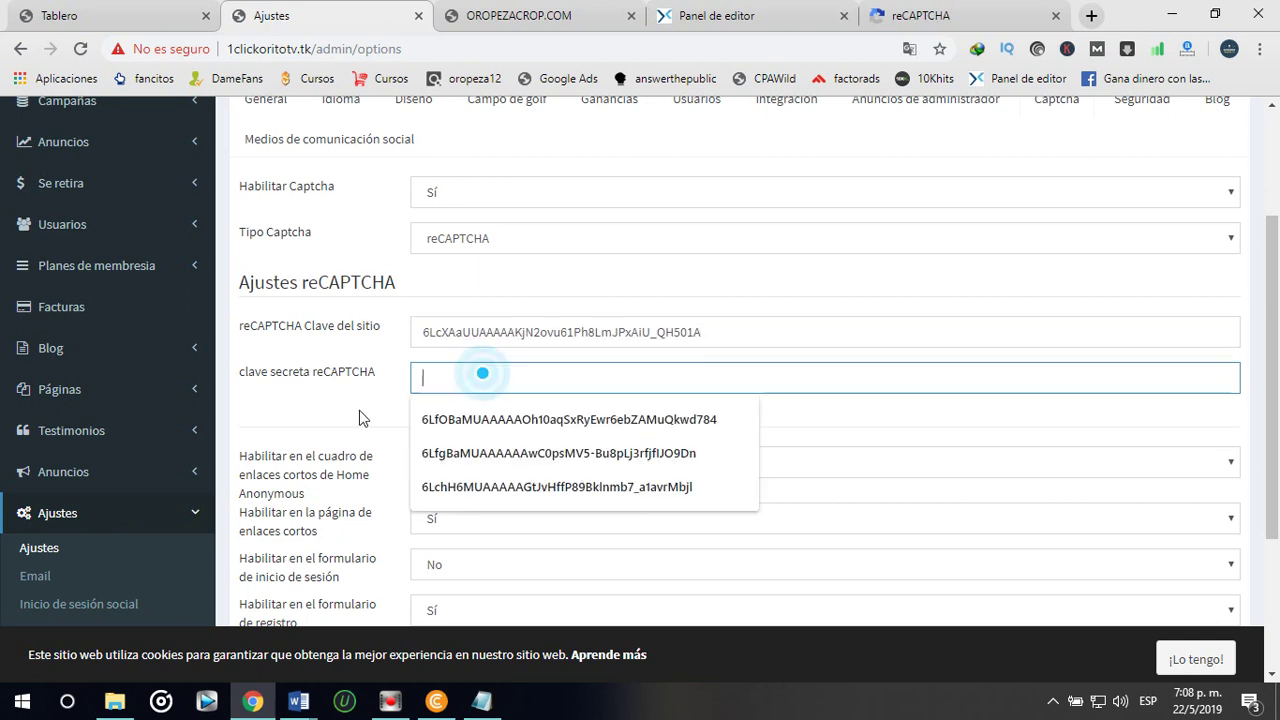
{"action": "left_click", "coordinate": [955, 18]}
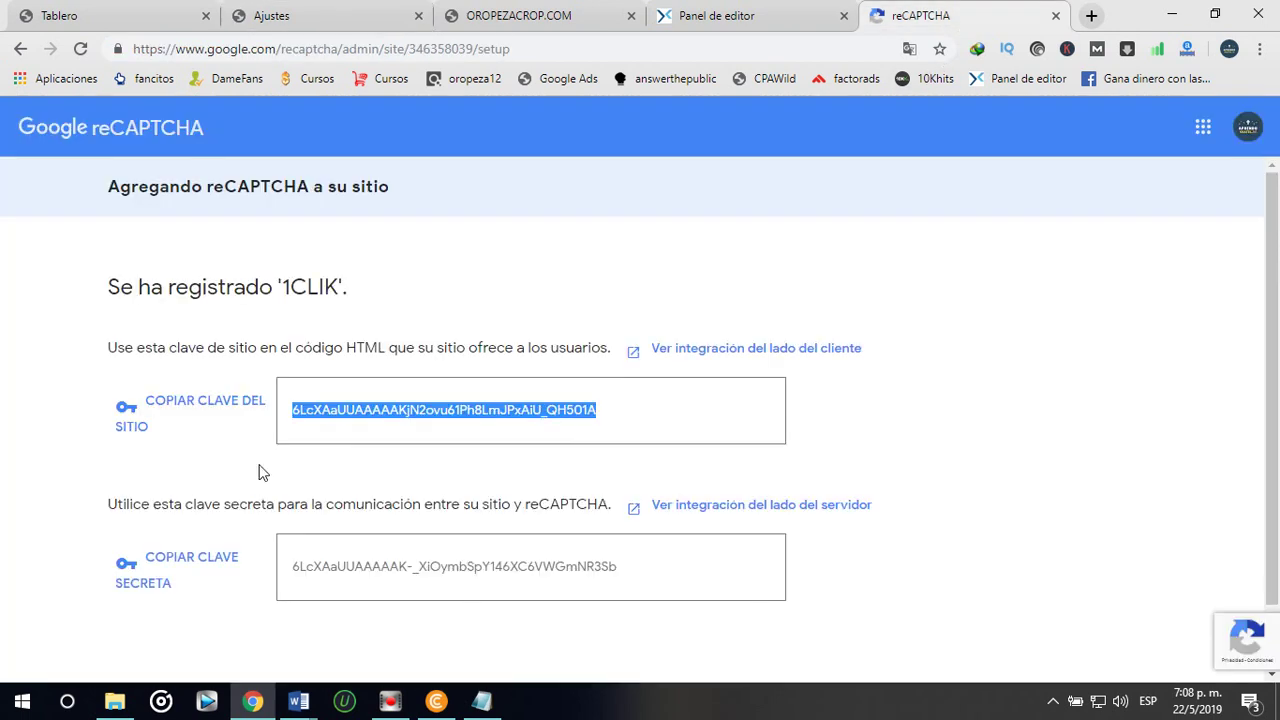
{"action": "left_click_drag", "start_coordinate": [597, 566], "coordinate": [282, 587]}
{"action": "key", "text": "ctrl+c"}
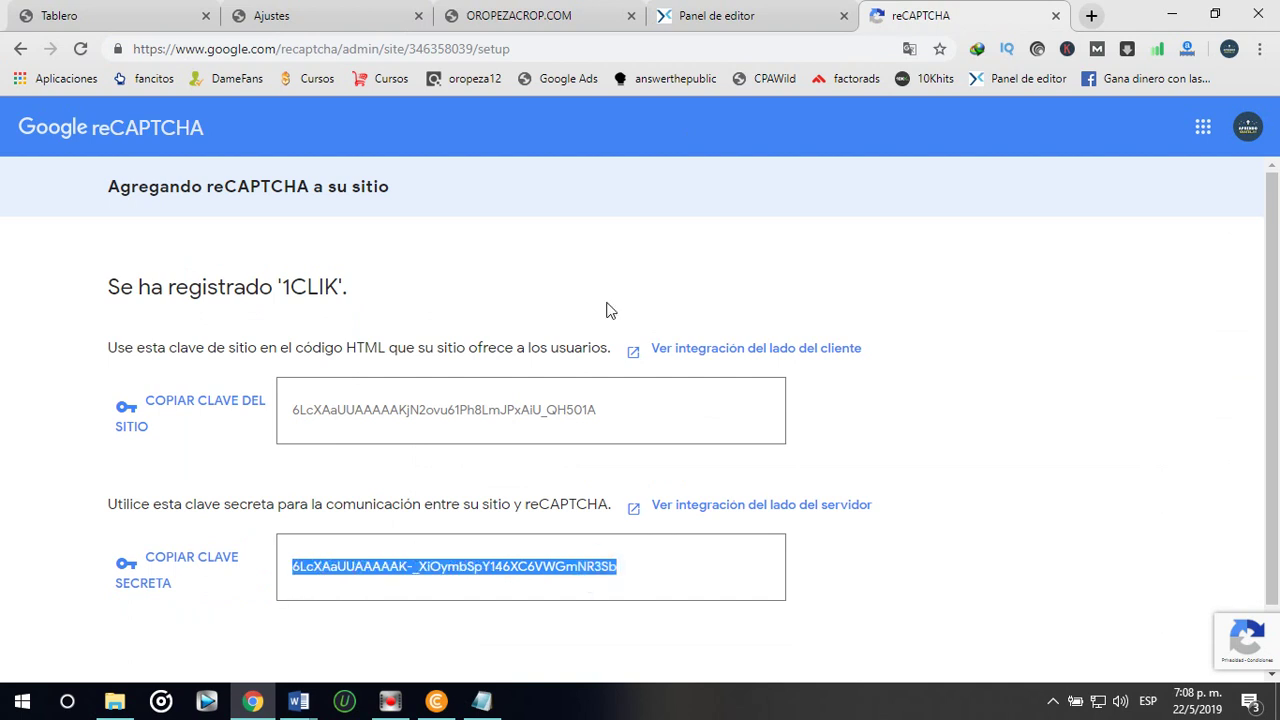
{"action": "left_click", "coordinate": [530, 16]}
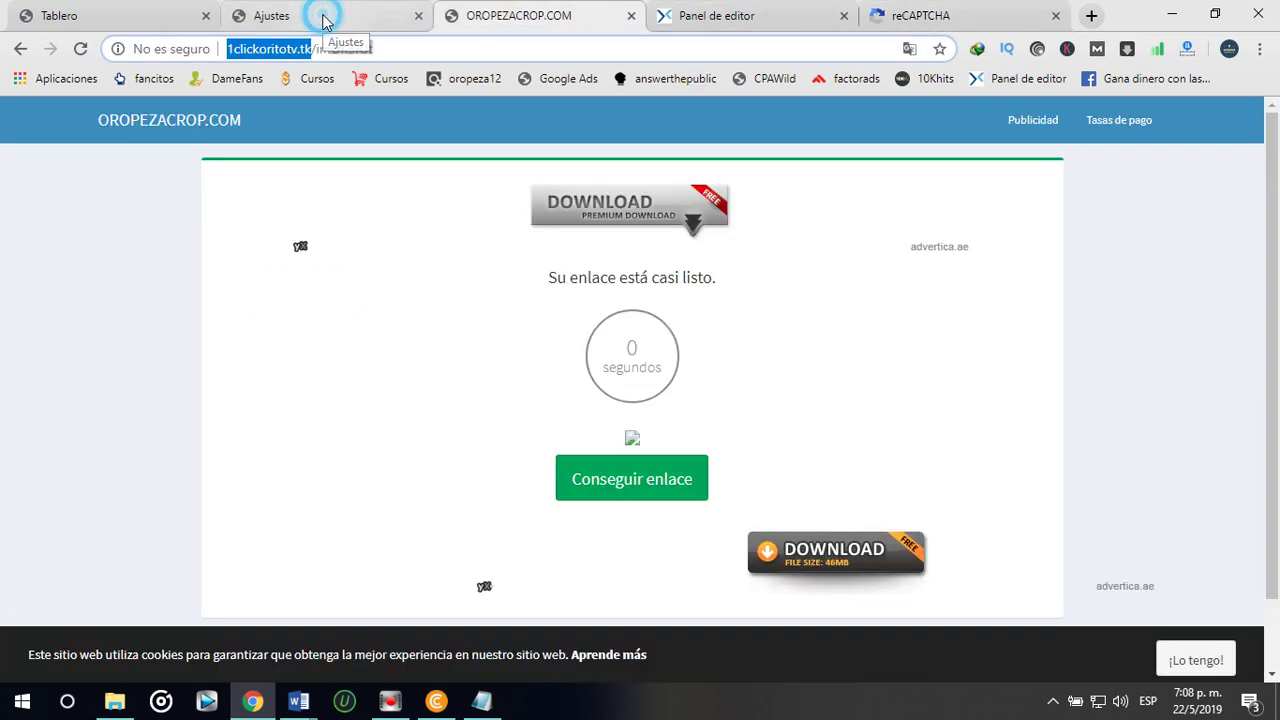
{"action": "left_click", "coordinate": [320, 16]}
{"action": "key", "text": "ctrl+v"}
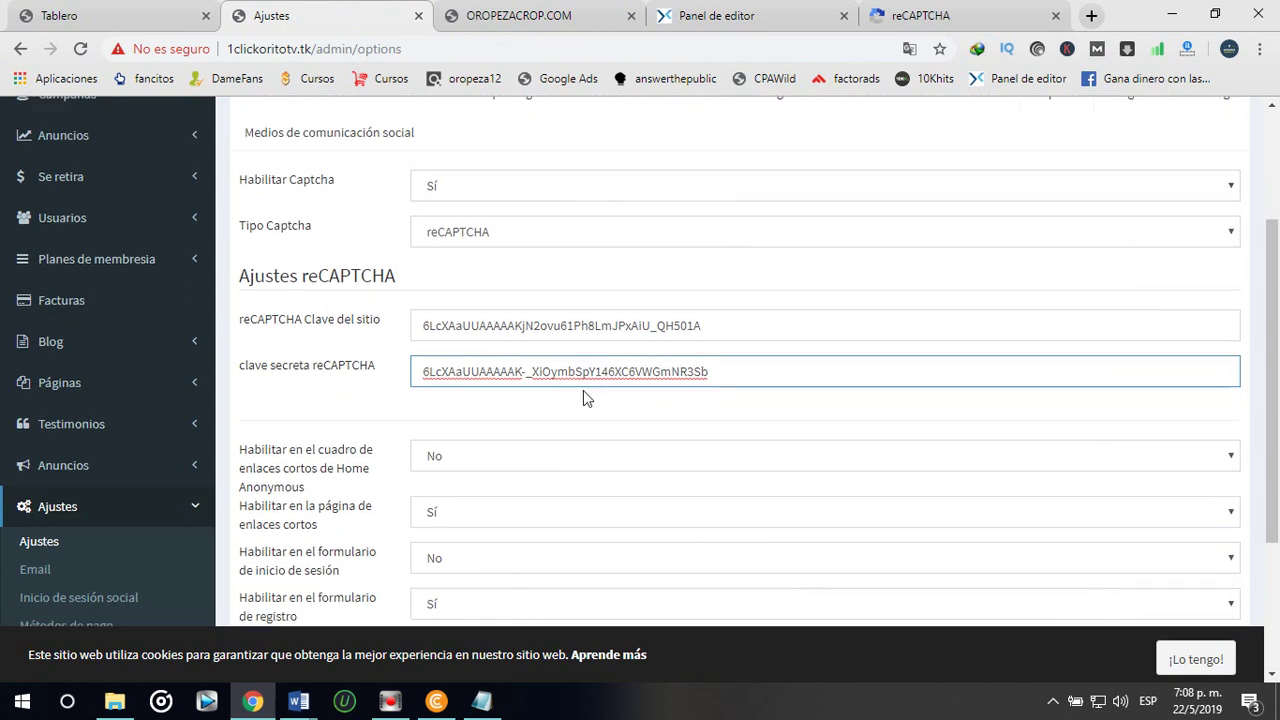
{"action": "scroll", "coordinate": [586, 397], "scroll_direction": "down", "scroll_amount": 3}
{"action": "left_click", "coordinate": [259, 552]}
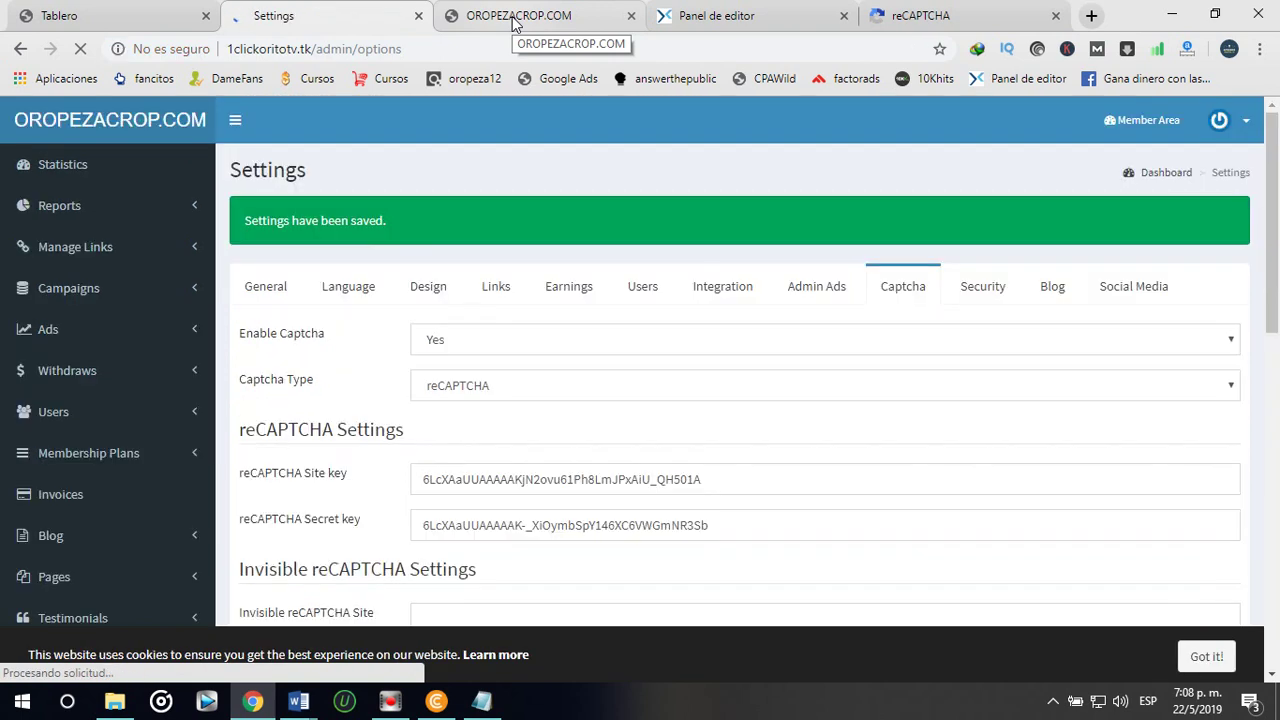
Reload the 1clickoritotv.tk/imOK5RJt short-link page to test the captcha
{"action": "left_click", "coordinate": [513, 25]}
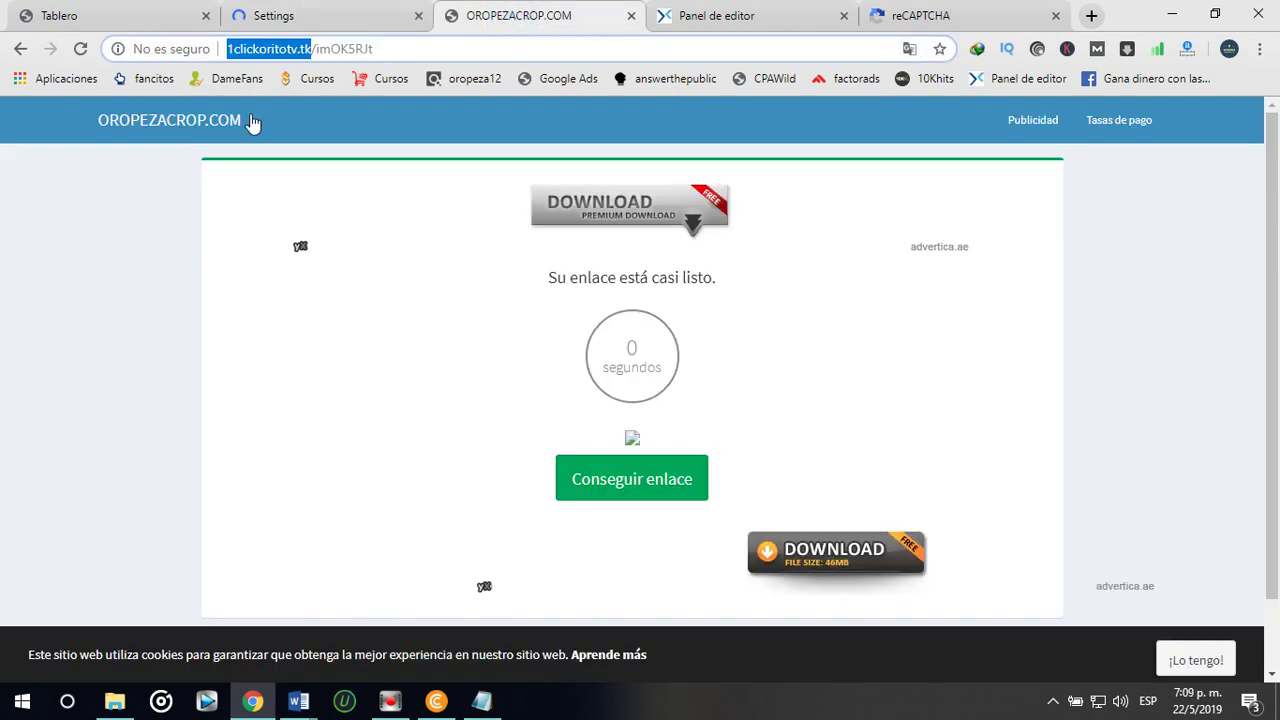
{"action": "left_click", "coordinate": [77, 50]}
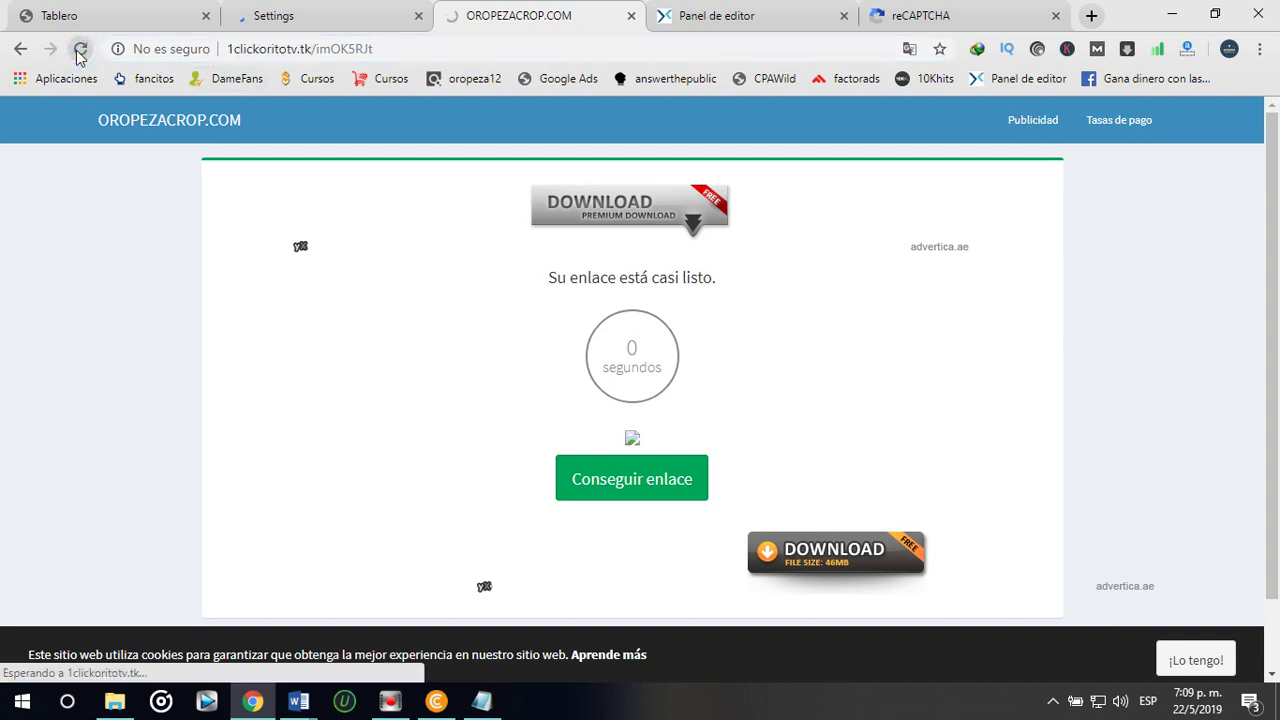
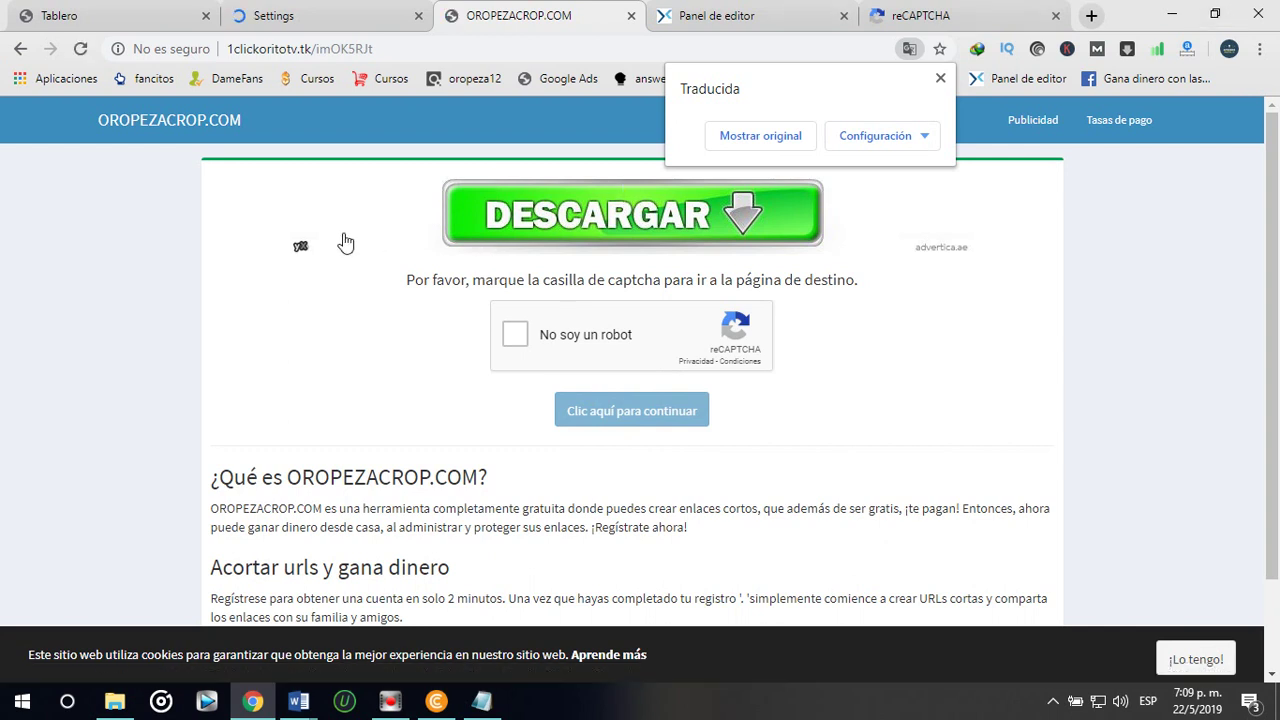
Generate a Yllix Slider & Anchor ad tag with website type General (no adulto)
{"action": "left_click", "coordinate": [624, 335]}
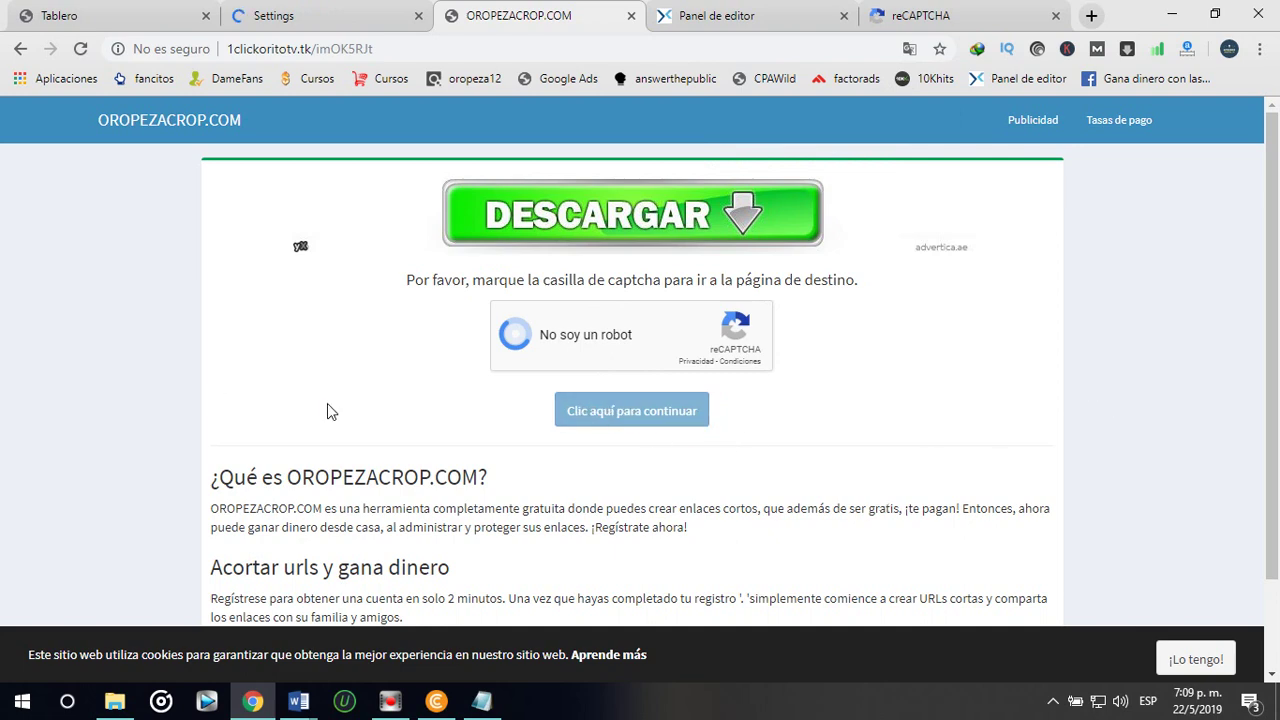
{"action": "left_click", "coordinate": [786, 18]}
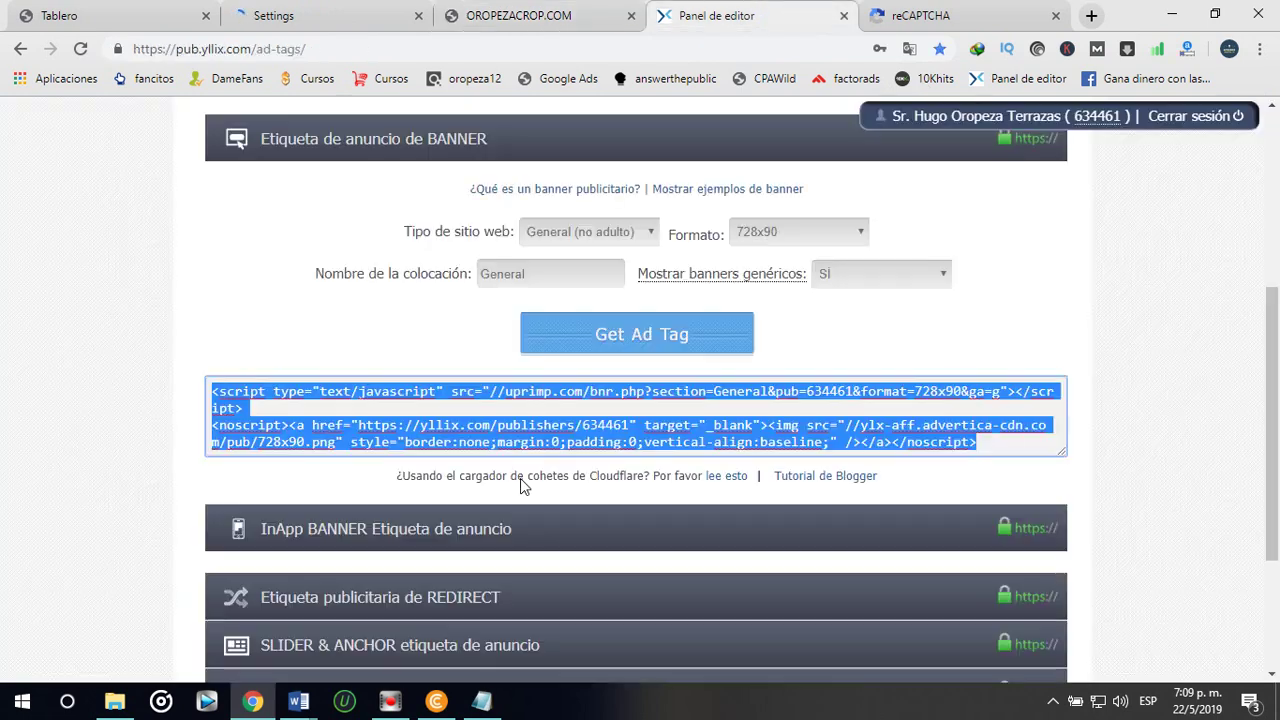
{"action": "scroll", "coordinate": [495, 458], "scroll_direction": "down", "scroll_amount": 2}
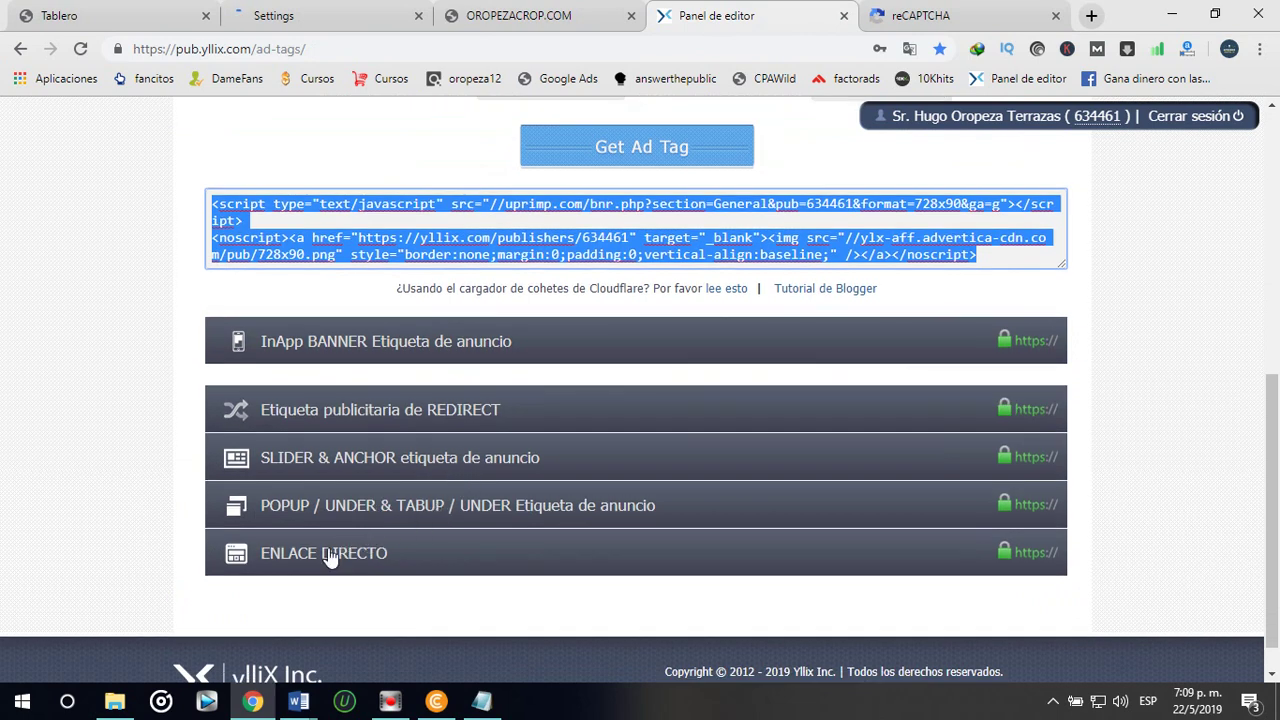
{"action": "left_click", "coordinate": [461, 465]}
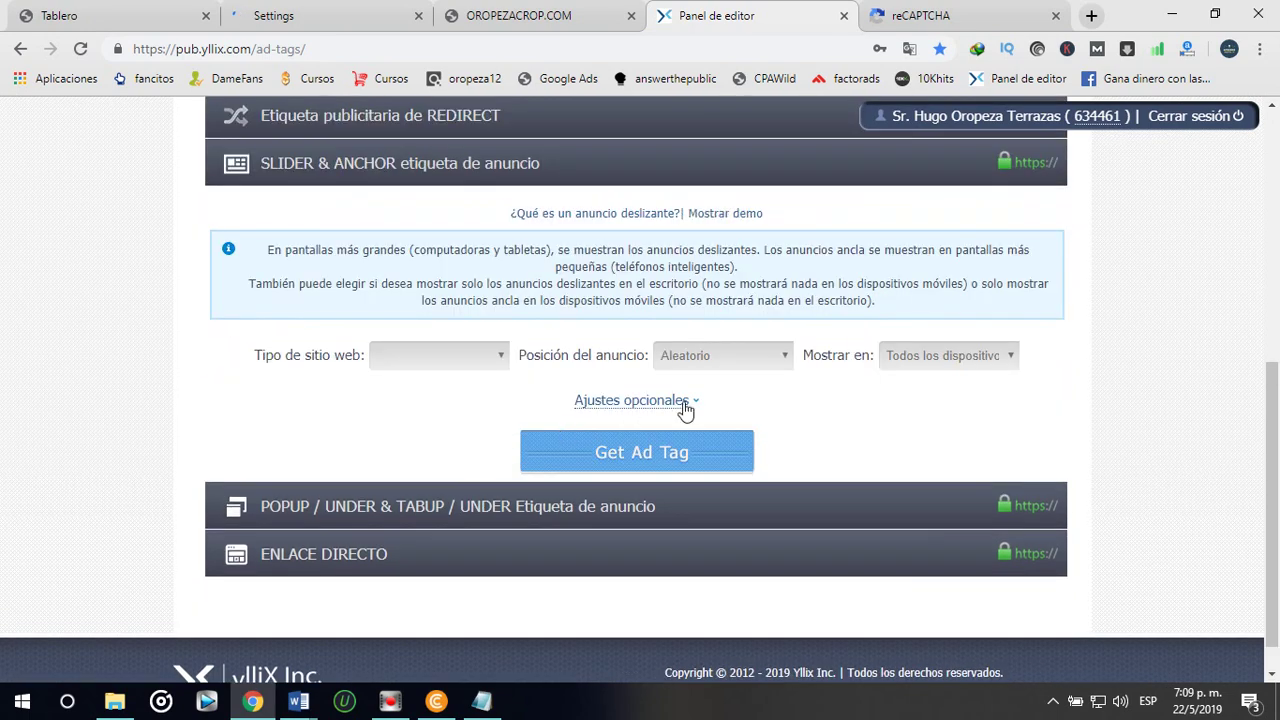
{"action": "left_click", "coordinate": [637, 453]}
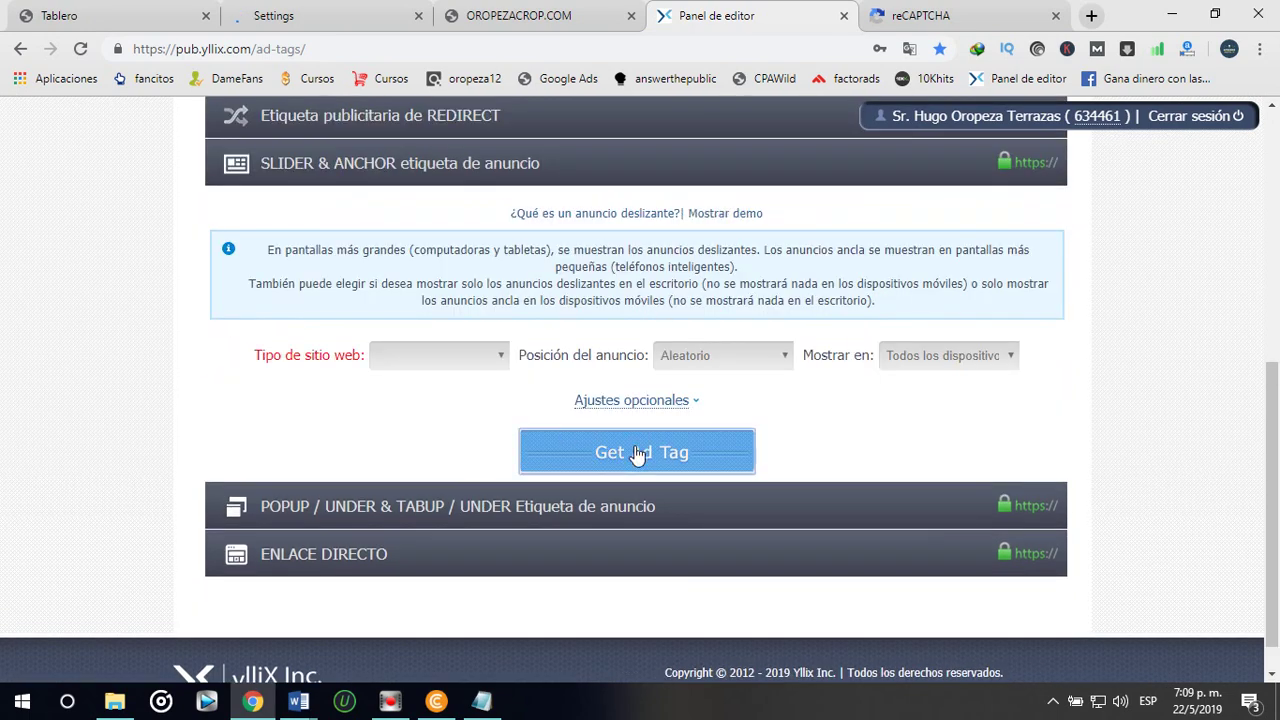
{"action": "left_click", "coordinate": [434, 362]}
{"action": "left_click", "coordinate": [452, 394]}
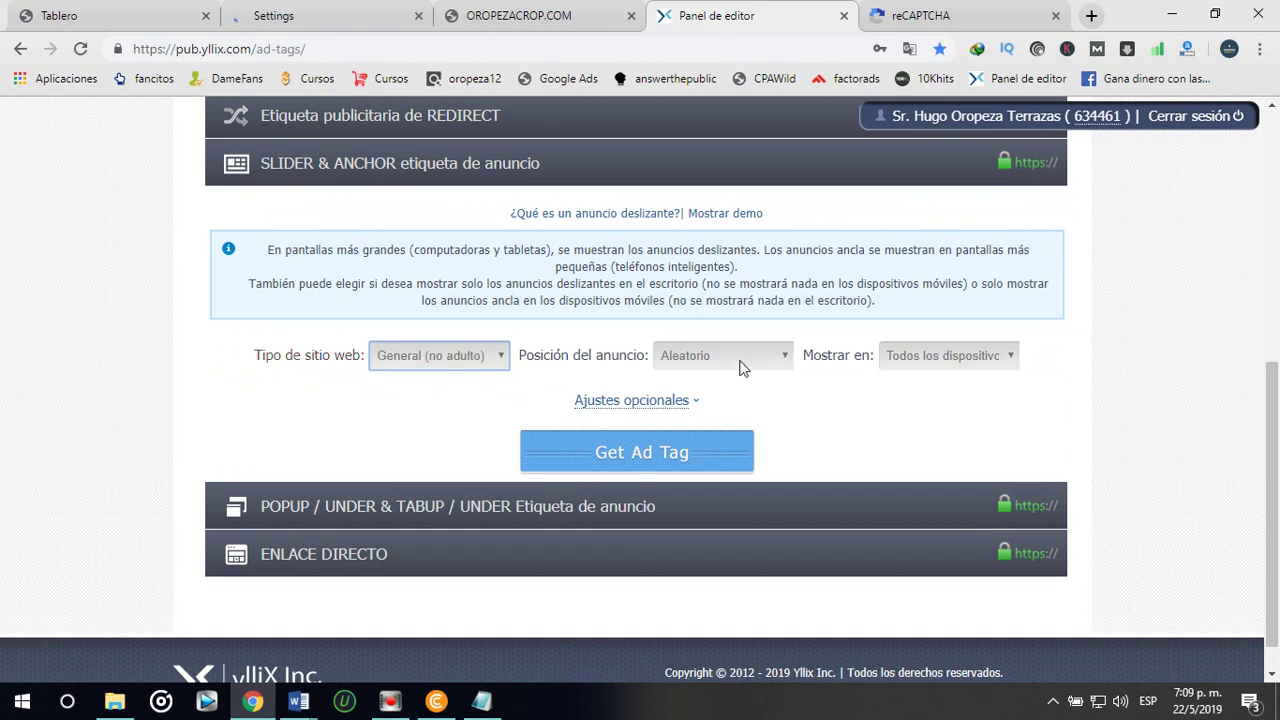
{"action": "left_click", "coordinate": [706, 457]}
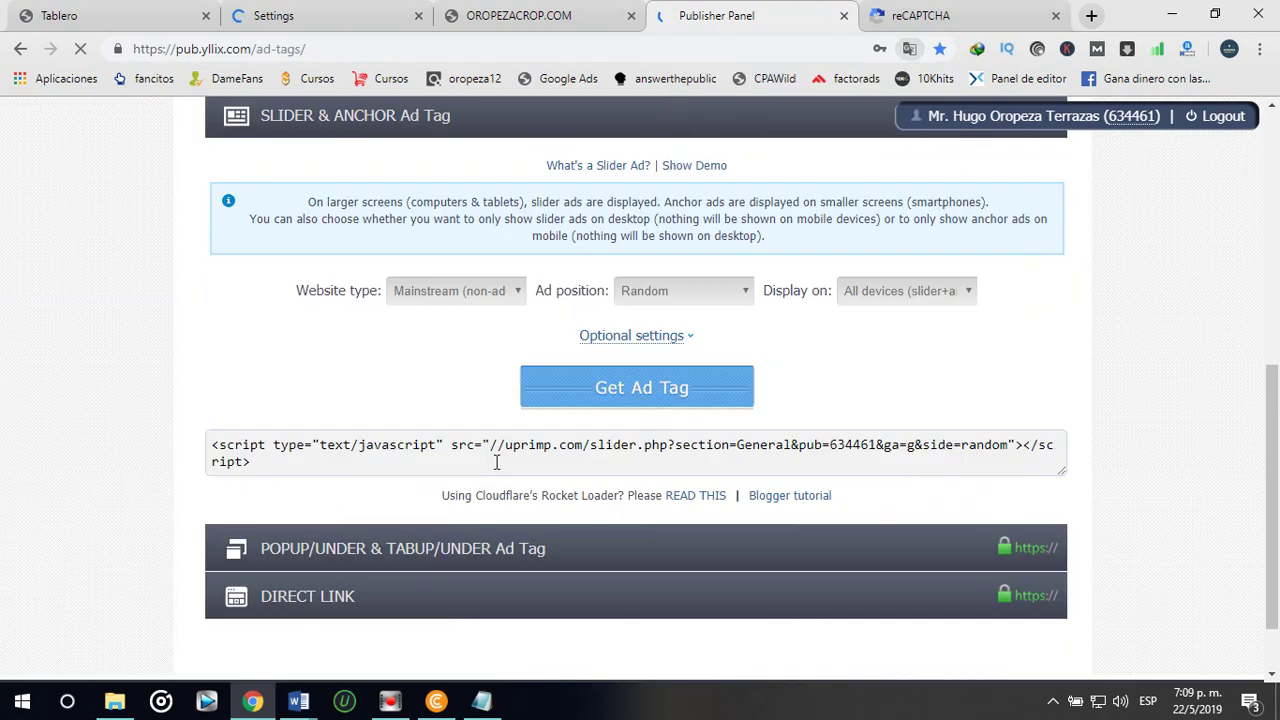
Copy the generated slider ad script and return to the short link page
{"action": "left_click", "coordinate": [256, 460]}
{"action": "left_click", "coordinate": [260, 452]}
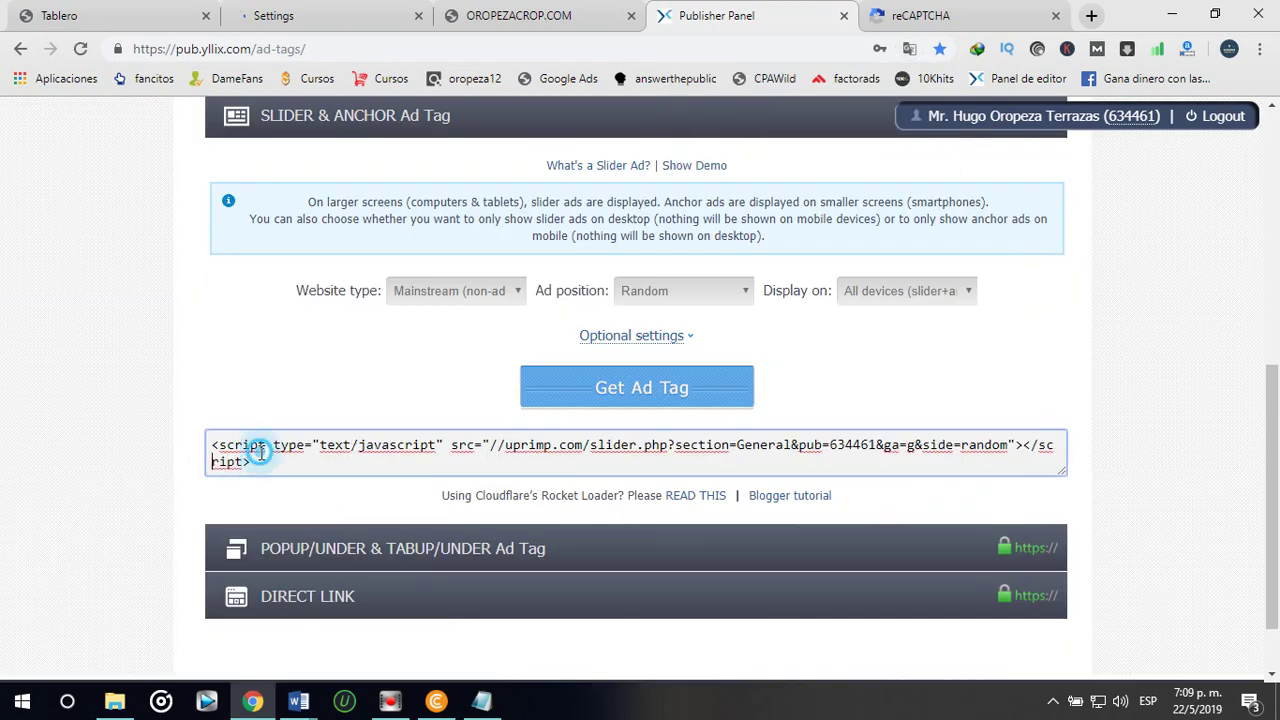
{"action": "triple_click", "coordinate": [260, 452]}
{"action": "right_click", "coordinate": [256, 450]}
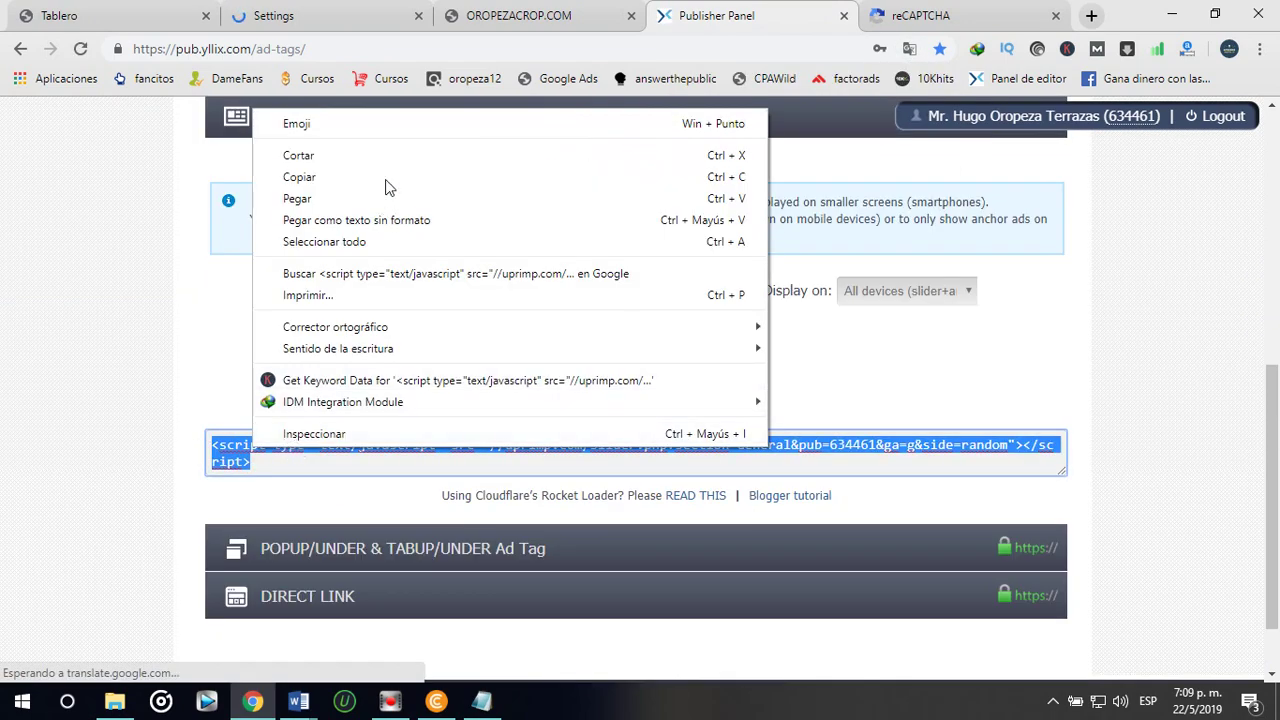
{"action": "left_click", "coordinate": [380, 178]}
{"action": "left_click", "coordinate": [518, 16]}
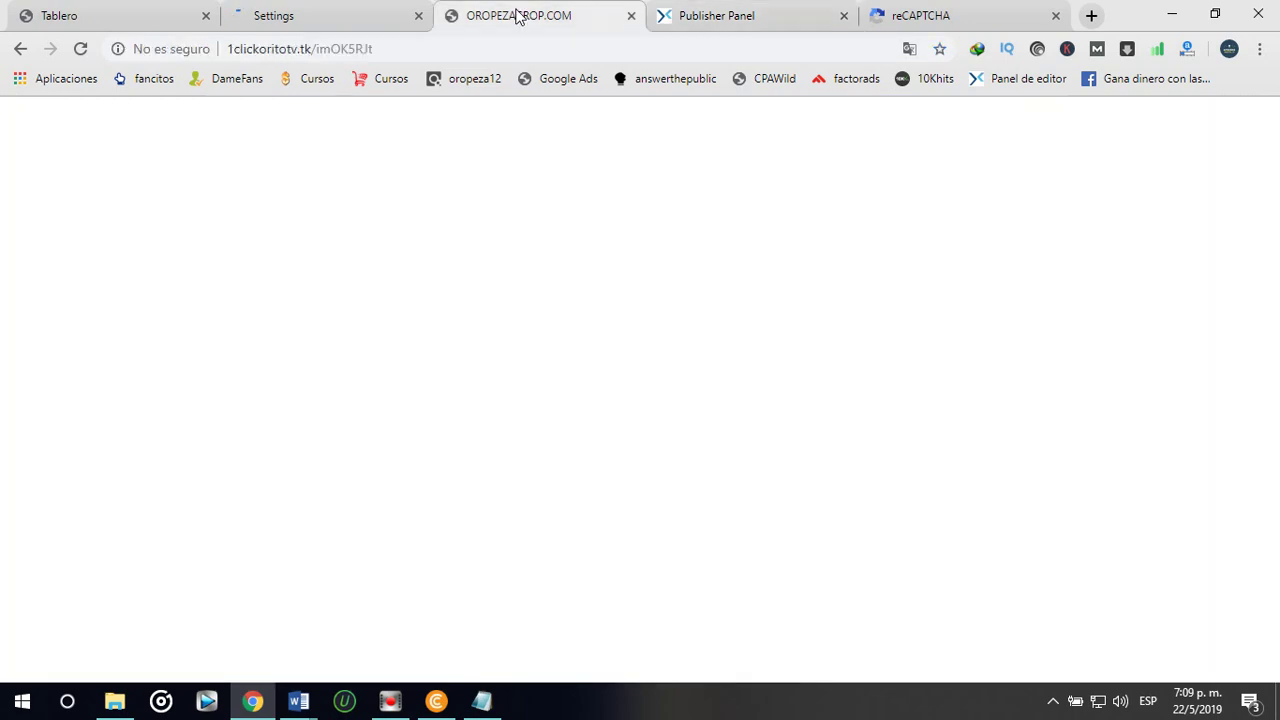
Show the Seguridad settings and leave SSL integration set to No
{"action": "left_click", "coordinate": [340, 16]}
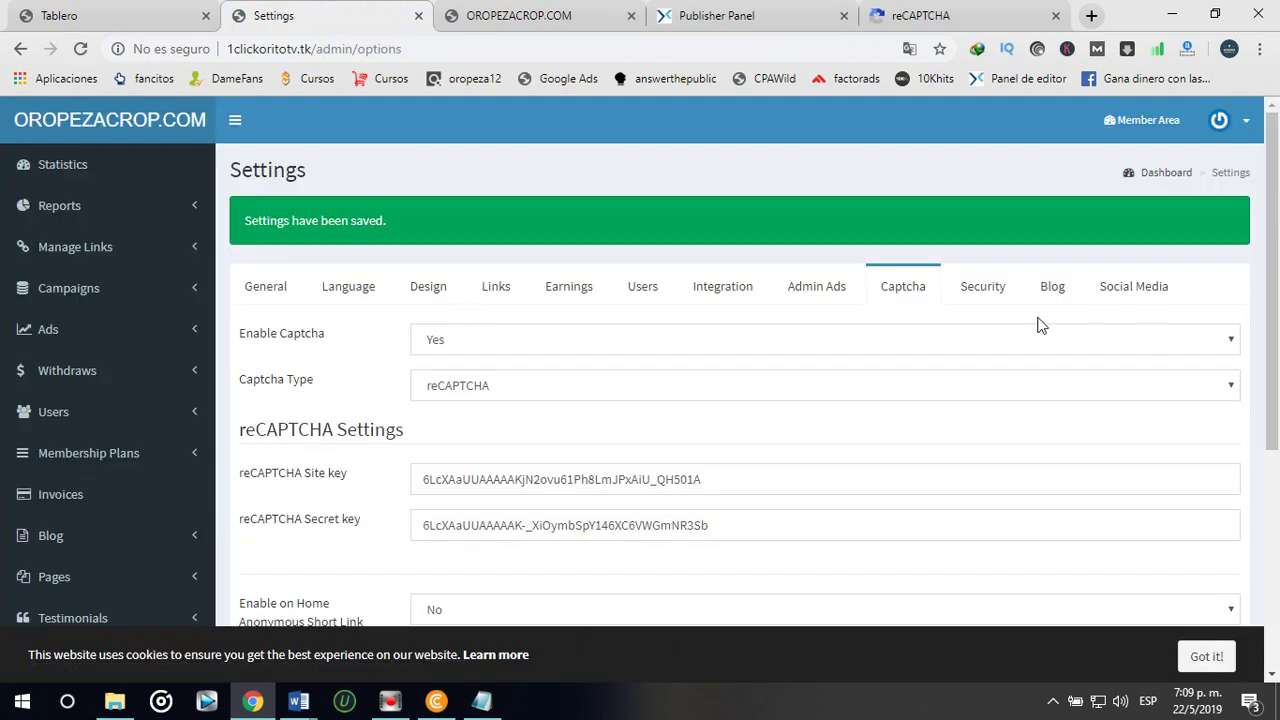
{"action": "scroll", "coordinate": [714, 451], "scroll_direction": "down", "scroll_amount": 4}
{"action": "scroll", "coordinate": [1034, 214], "scroll_direction": "up", "scroll_amount": 4}
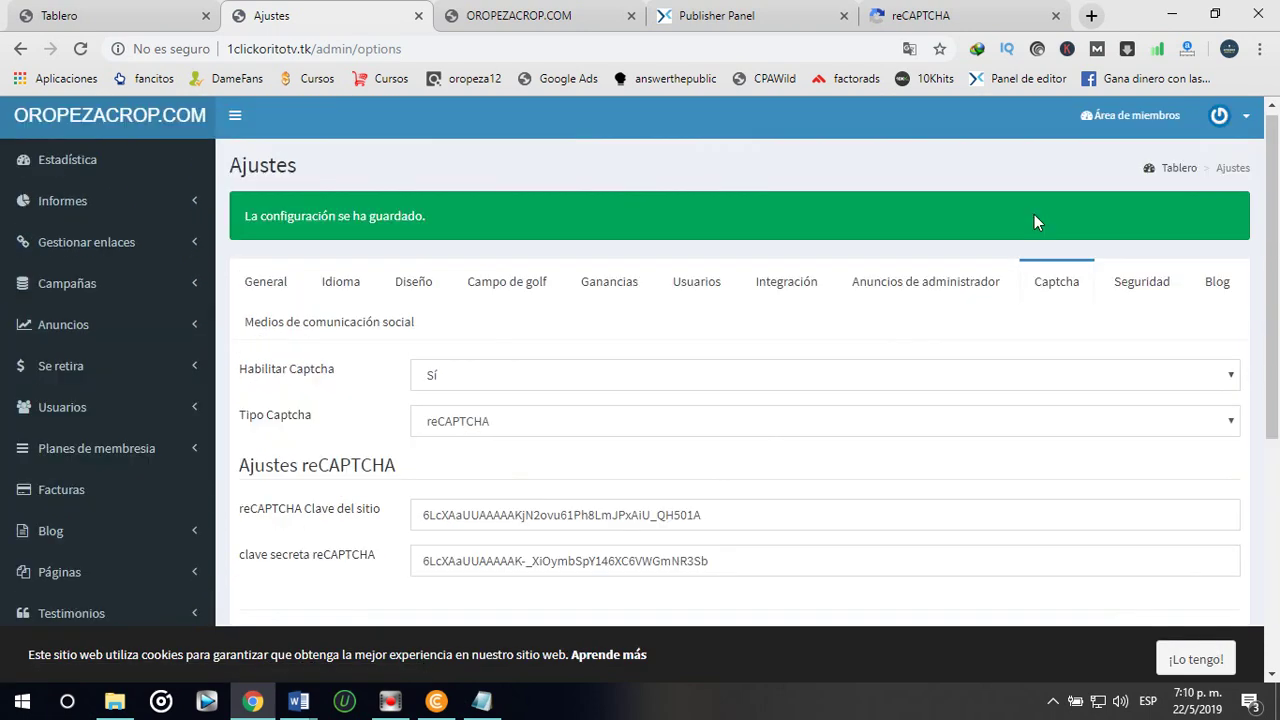
{"action": "left_click", "coordinate": [1147, 289]}
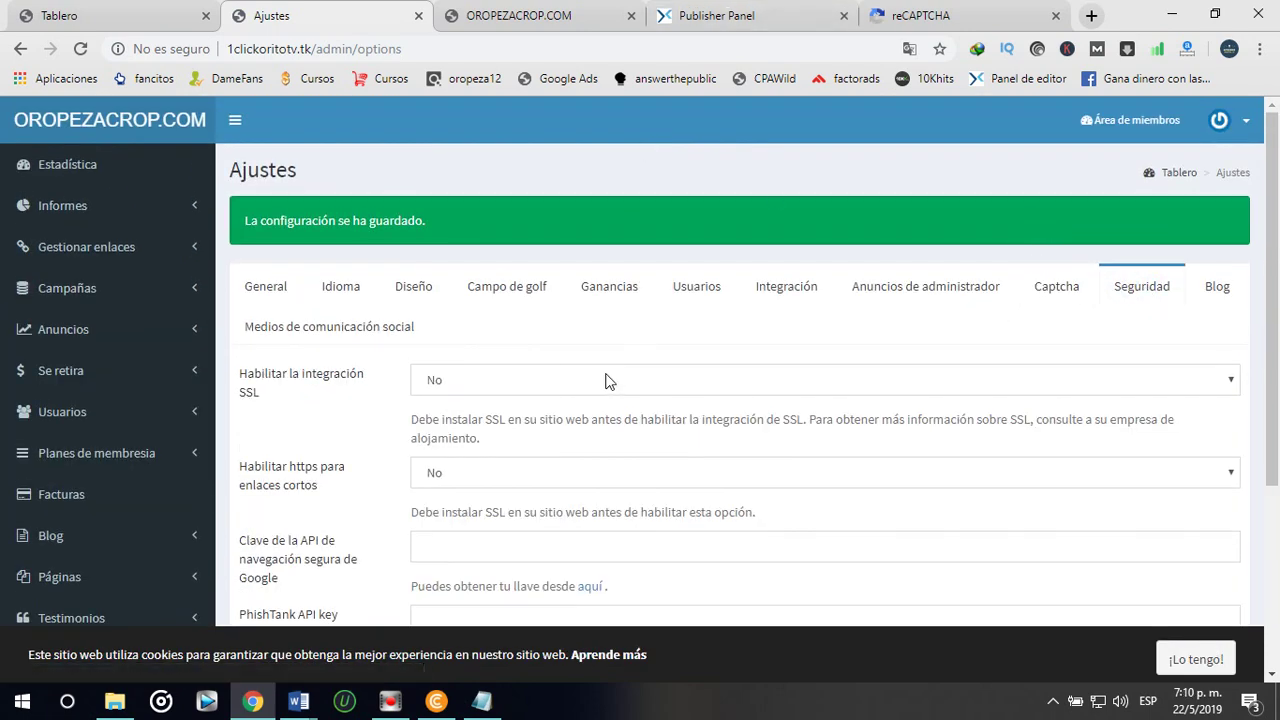
{"action": "left_click", "coordinate": [466, 378]}
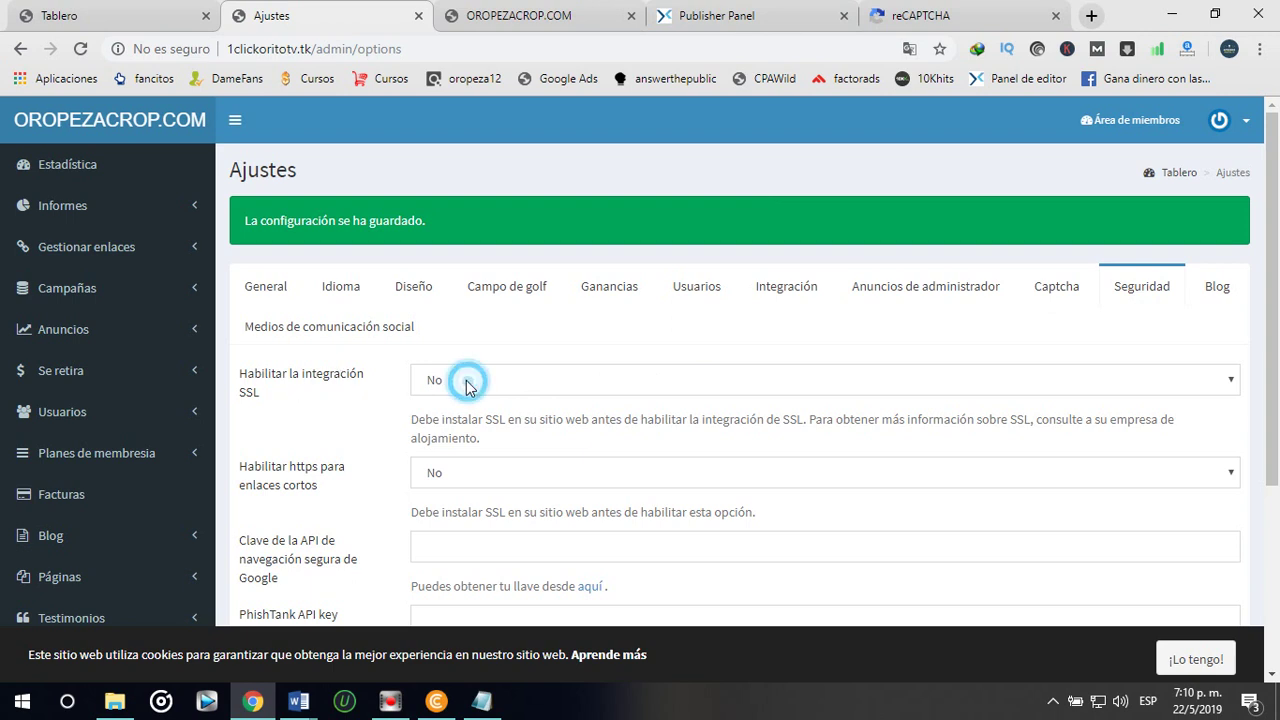
{"action": "left_click", "coordinate": [290, 405]}
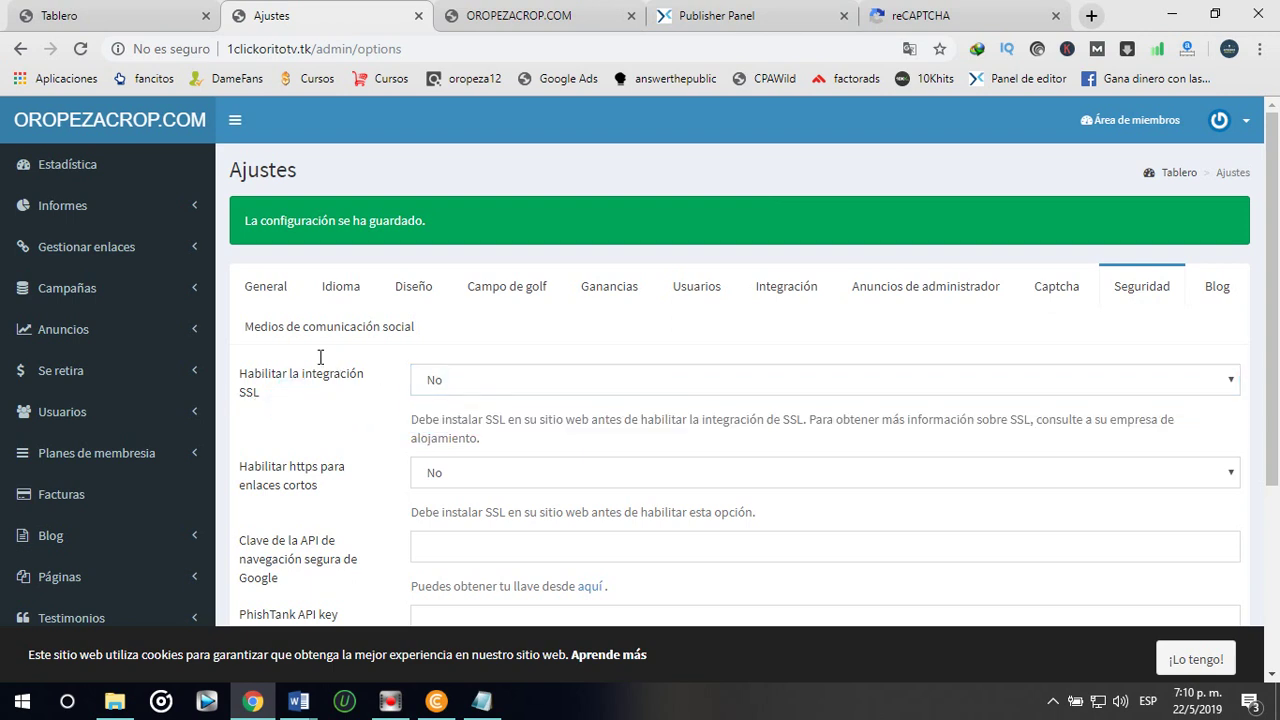
{"action": "left_click", "coordinate": [528, 18]}
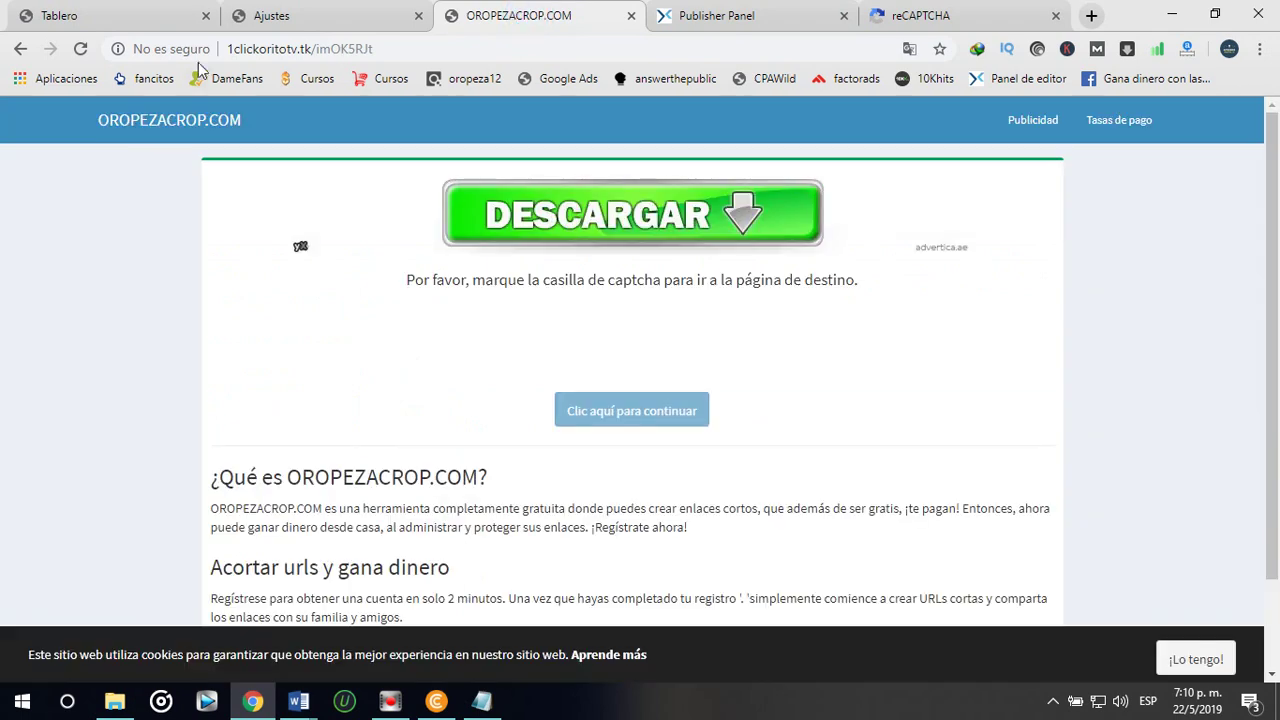
{"action": "left_click", "coordinate": [290, 16]}
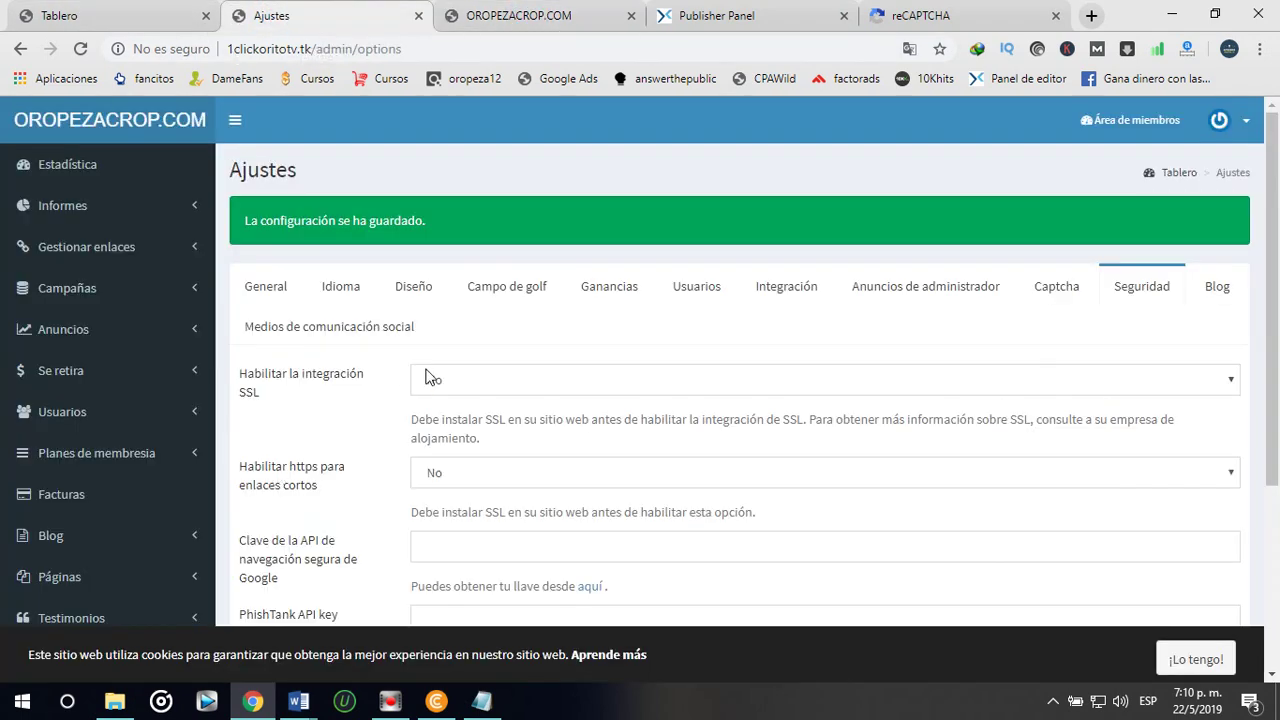
{"action": "left_click", "coordinate": [459, 389]}
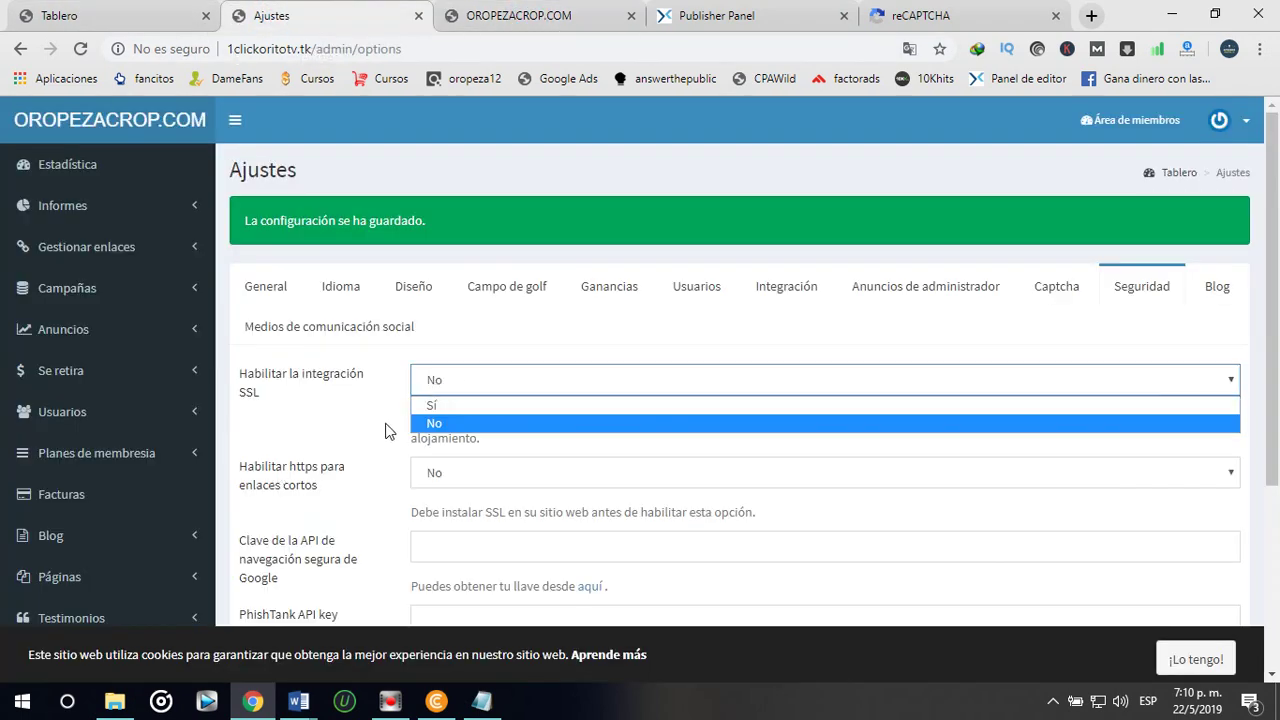
{"action": "left_click", "coordinate": [347, 420]}
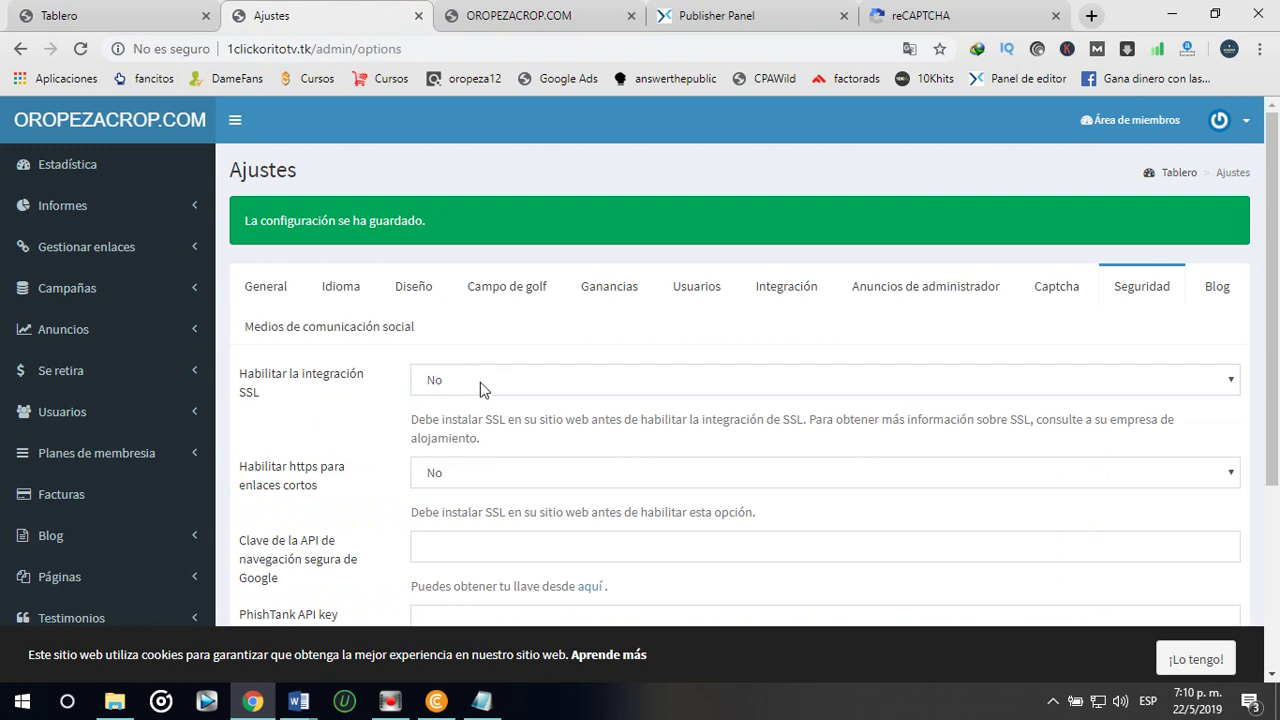
{"action": "scroll", "coordinate": [512, 490], "scroll_direction": "down", "scroll_amount": 3}
{"action": "scroll", "coordinate": [548, 410], "scroll_direction": "up", "scroll_amount": 3}
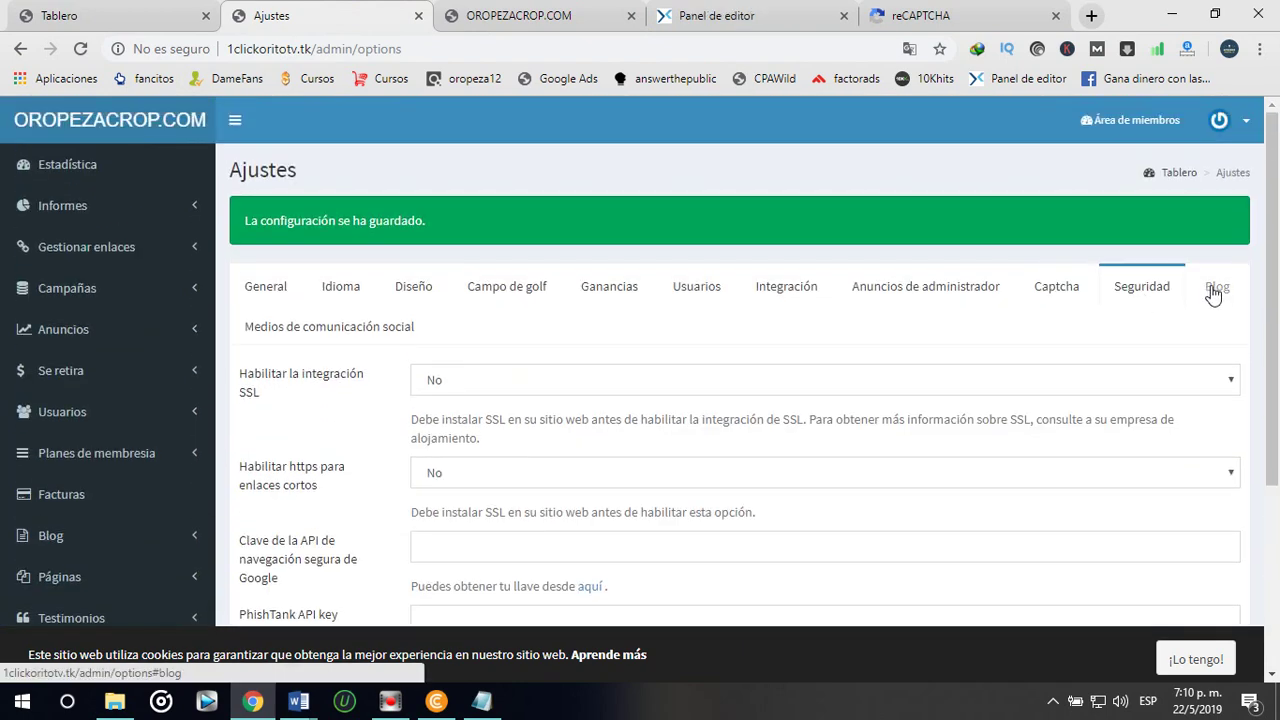
In Blog settings, leave the blog disabled and short-link blog posts at Ninguna
{"action": "left_click", "coordinate": [1207, 290]}
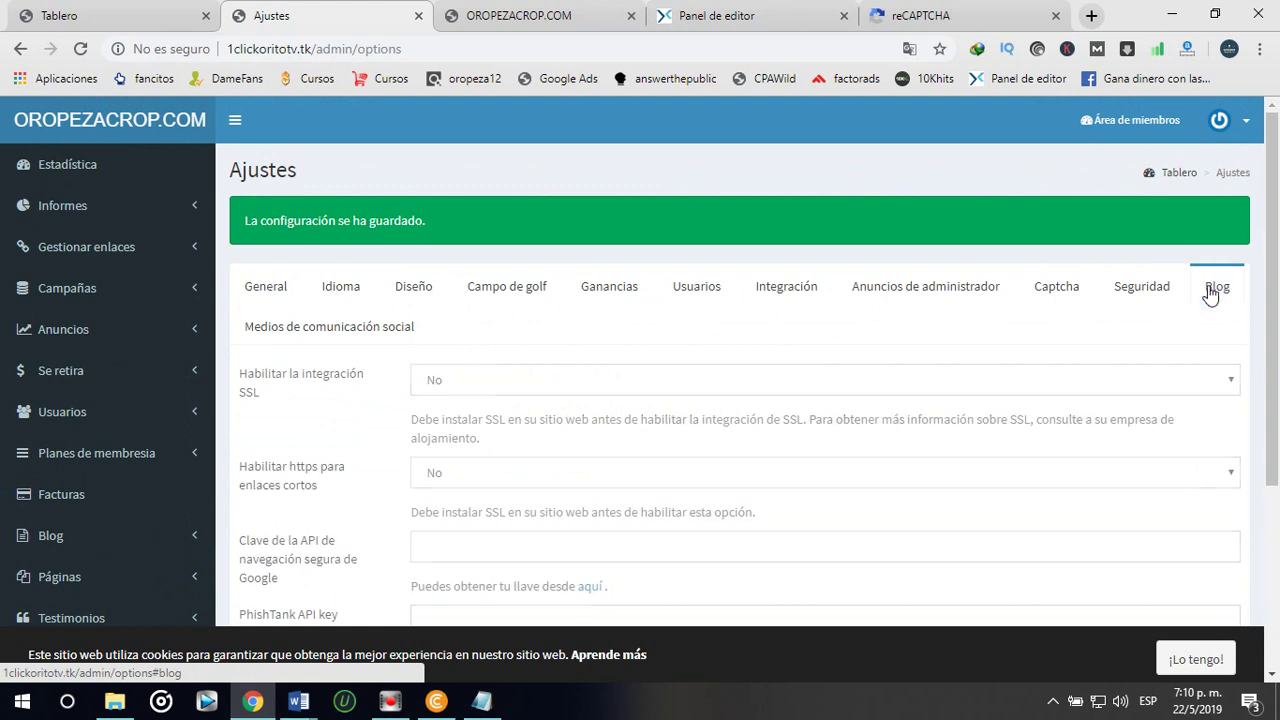
{"action": "left_click", "coordinate": [497, 388]}
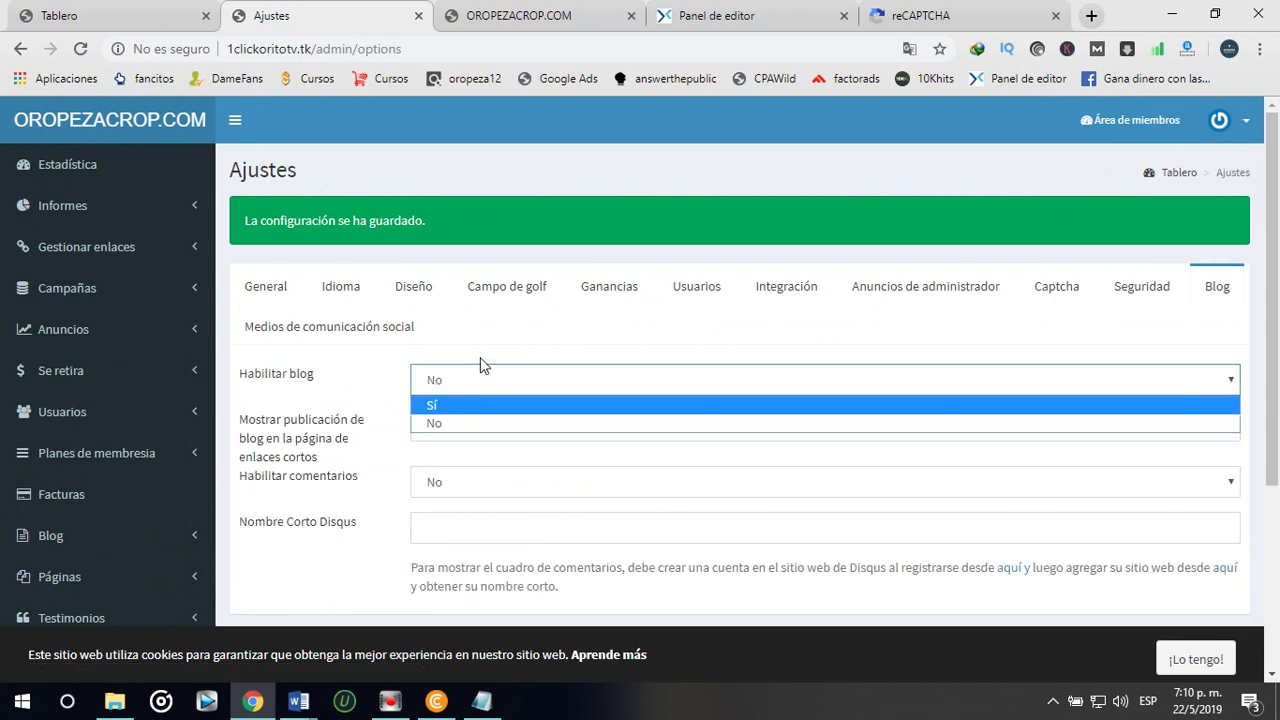
{"action": "left_click", "coordinate": [490, 312]}
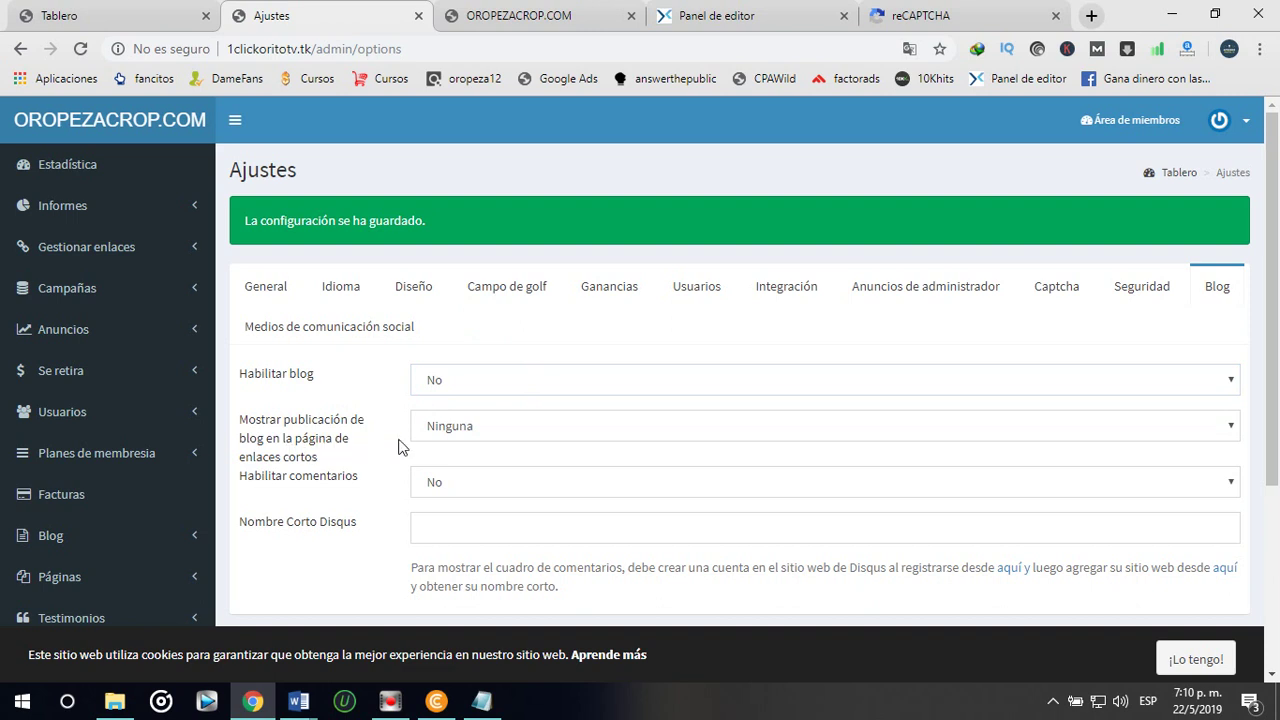
{"action": "left_click", "coordinate": [432, 432]}
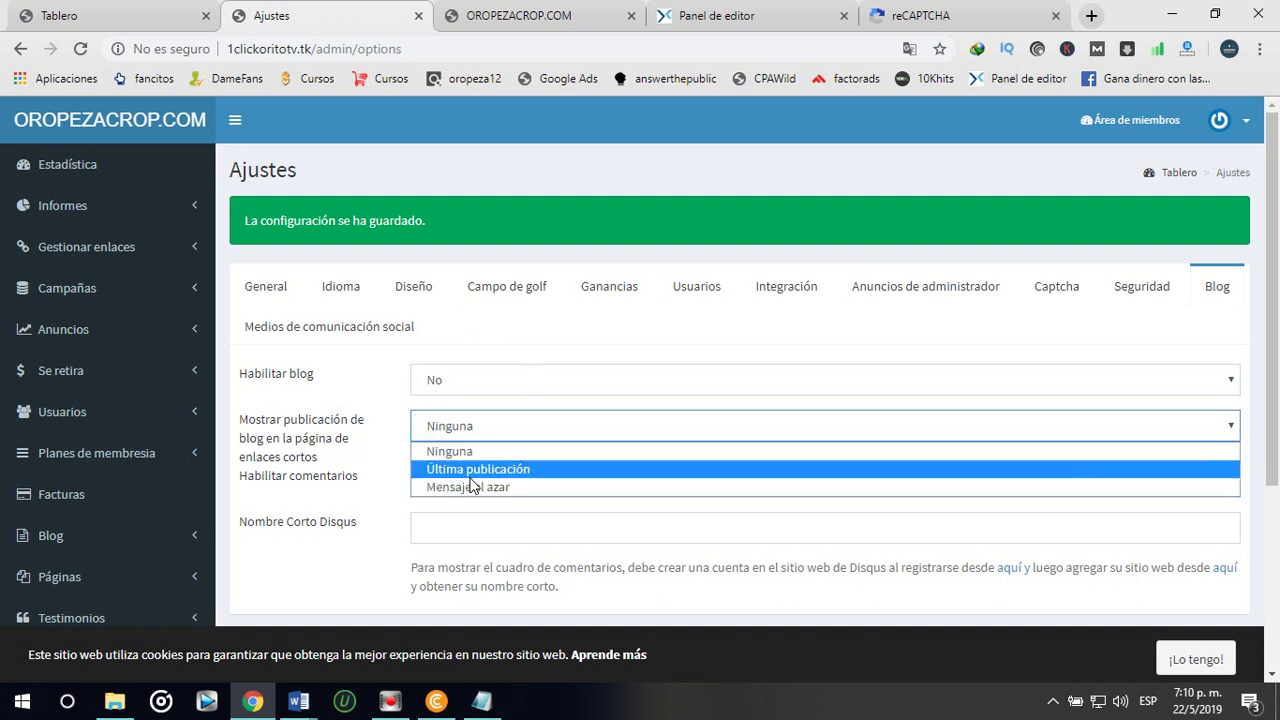
{"action": "left_click", "coordinate": [509, 371]}
{"action": "left_click", "coordinate": [528, 20]}
{"action": "scroll", "coordinate": [443, 423], "scroll_direction": "down", "scroll_amount": 3}
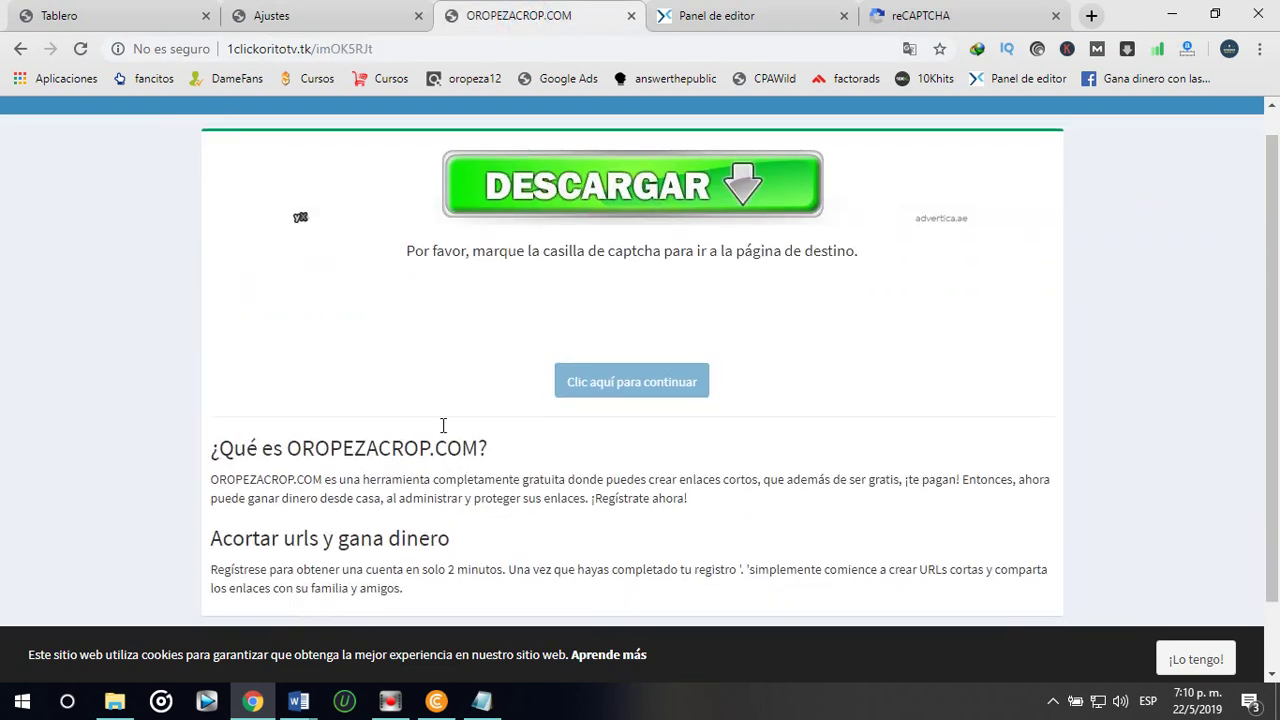
{"action": "scroll", "coordinate": [346, 346], "scroll_direction": "up", "scroll_amount": 3}
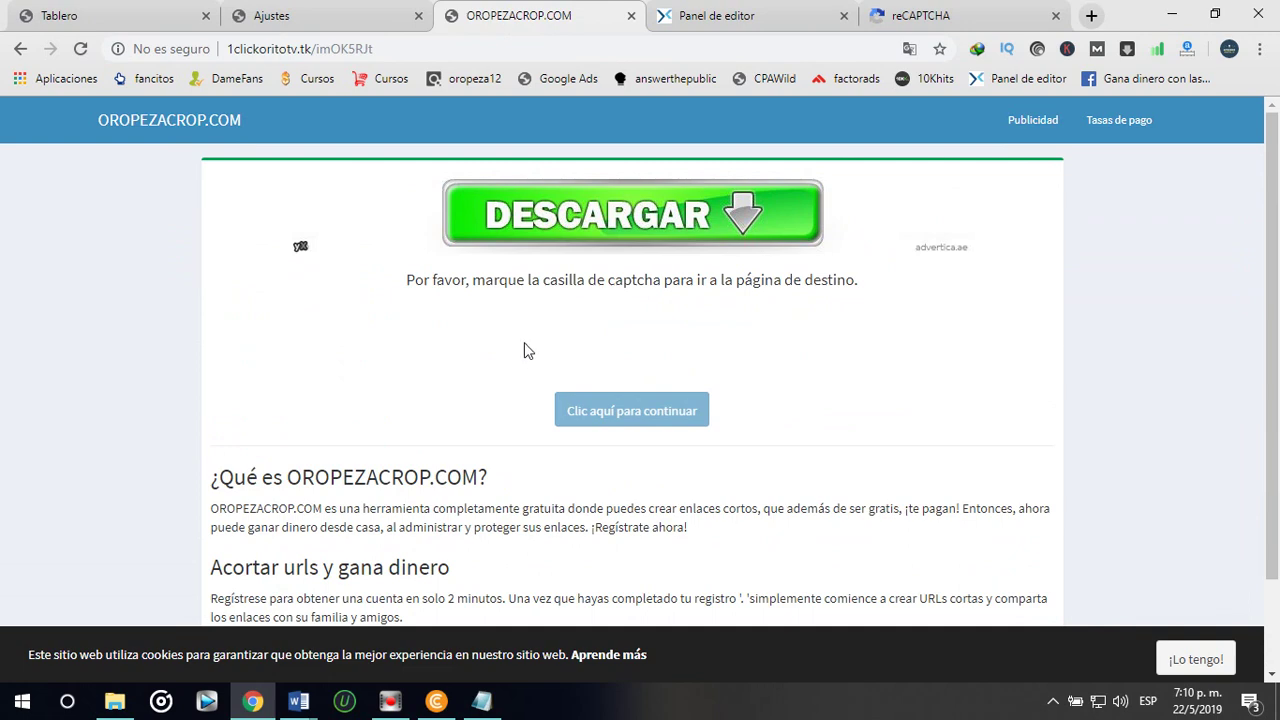
Set short-link blog posts to Mensaje al azar (Random Post) and save the settings
{"action": "left_click", "coordinate": [690, 15]}
{"action": "scroll", "coordinate": [493, 452], "scroll_direction": "down", "scroll_amount": 3}
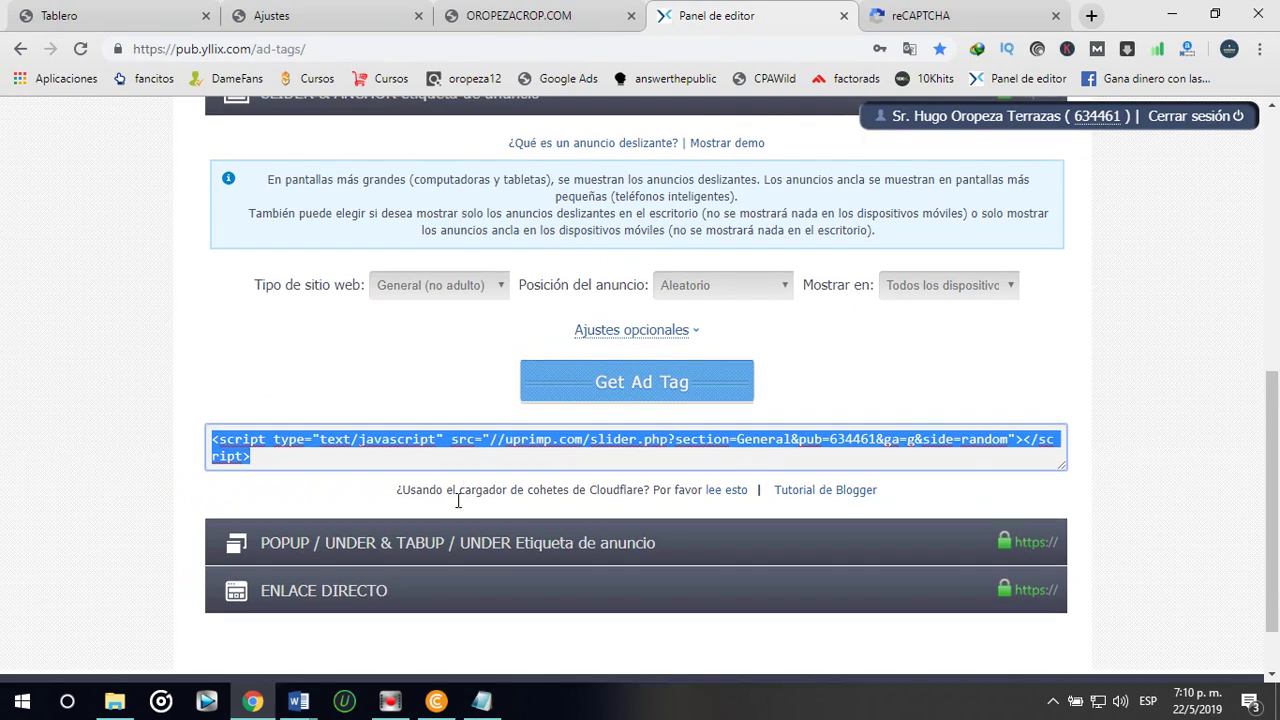
{"action": "scroll", "coordinate": [443, 466], "scroll_direction": "up", "scroll_amount": 4}
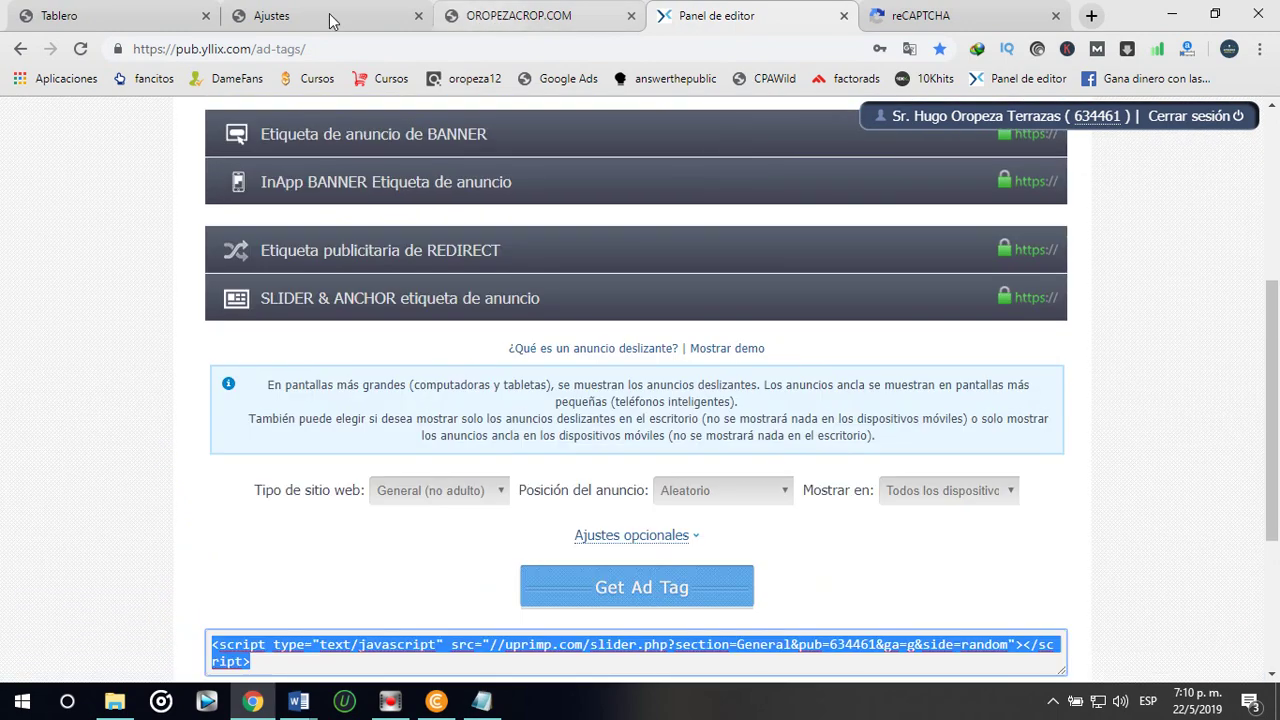
{"action": "left_click", "coordinate": [478, 16]}
{"action": "left_click", "coordinate": [400, 16]}
{"action": "scroll", "coordinate": [436, 497], "scroll_direction": "down", "scroll_amount": 3}
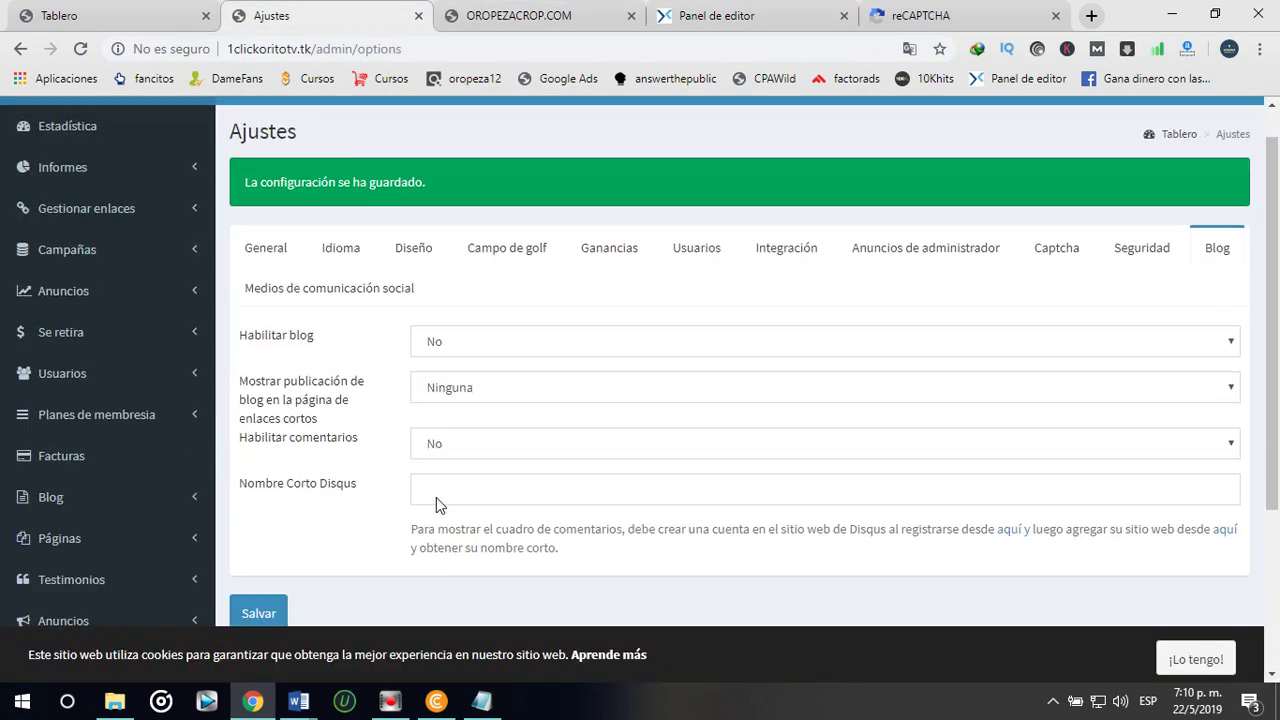
{"action": "scroll", "coordinate": [1218, 330], "scroll_direction": "up", "scroll_amount": 3}
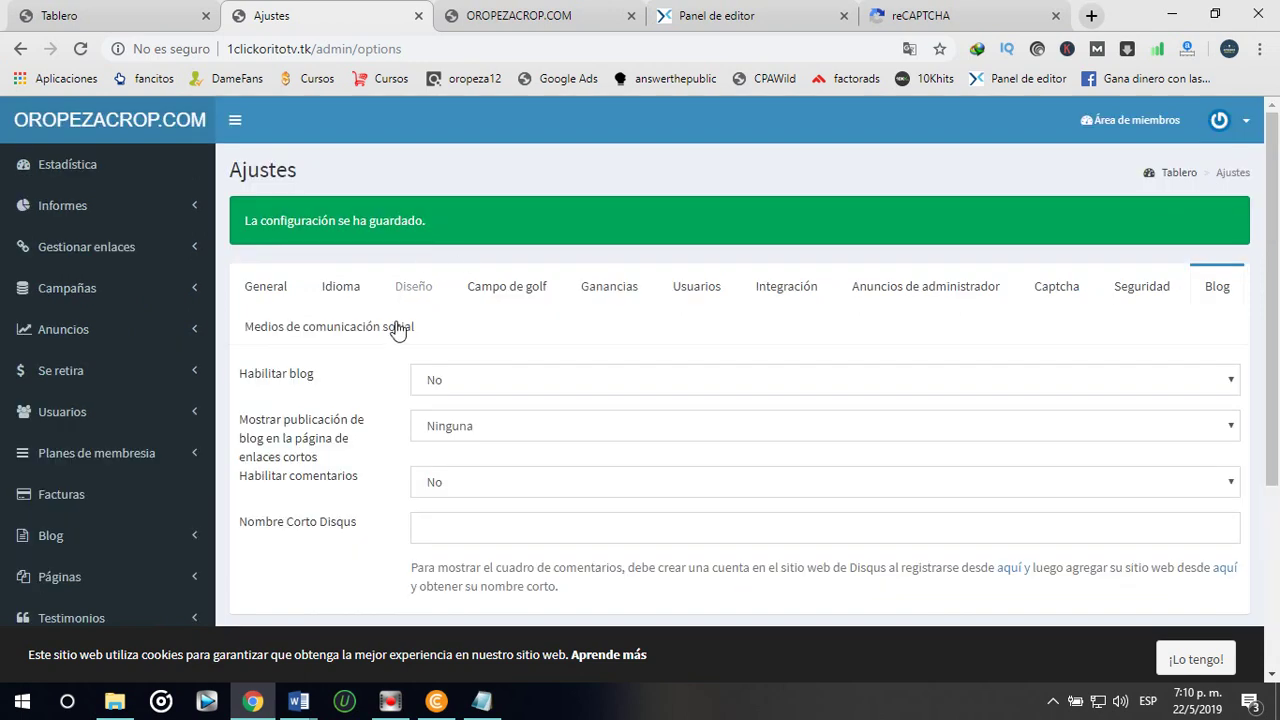
{"action": "scroll", "coordinate": [328, 430], "scroll_direction": "down", "scroll_amount": 1}
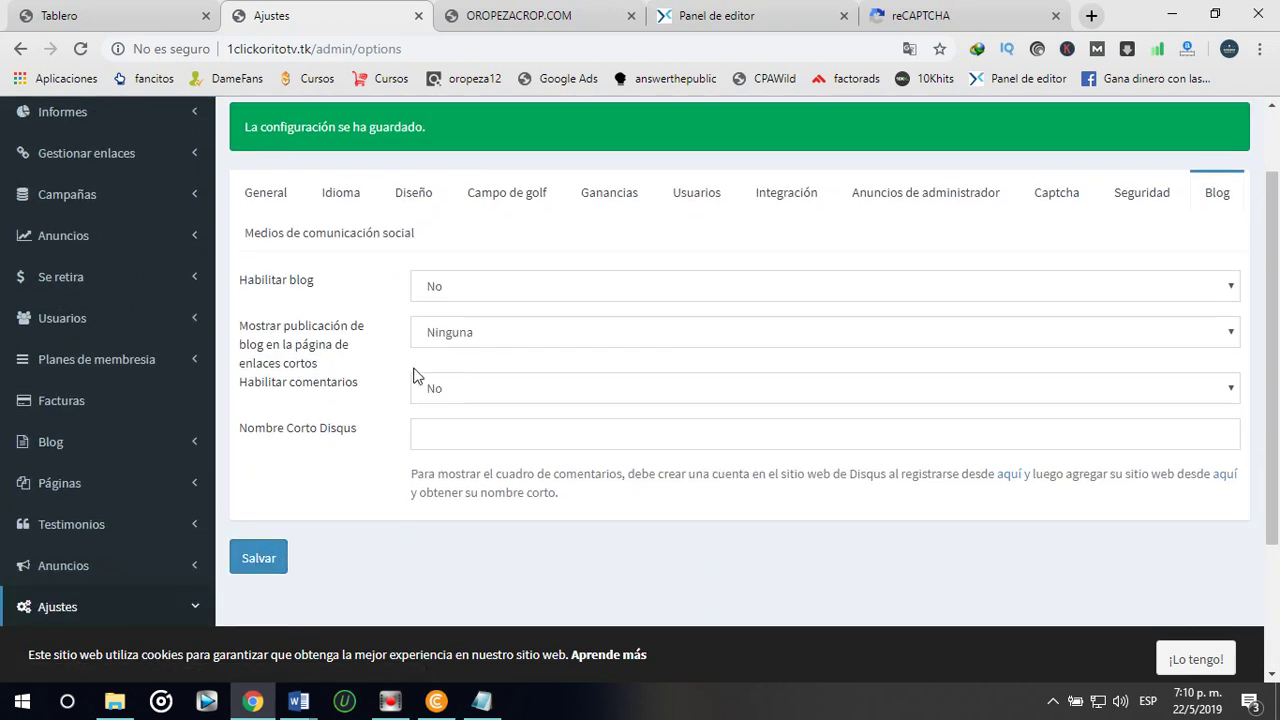
{"action": "left_click", "coordinate": [450, 335]}
{"action": "left_click", "coordinate": [452, 394]}
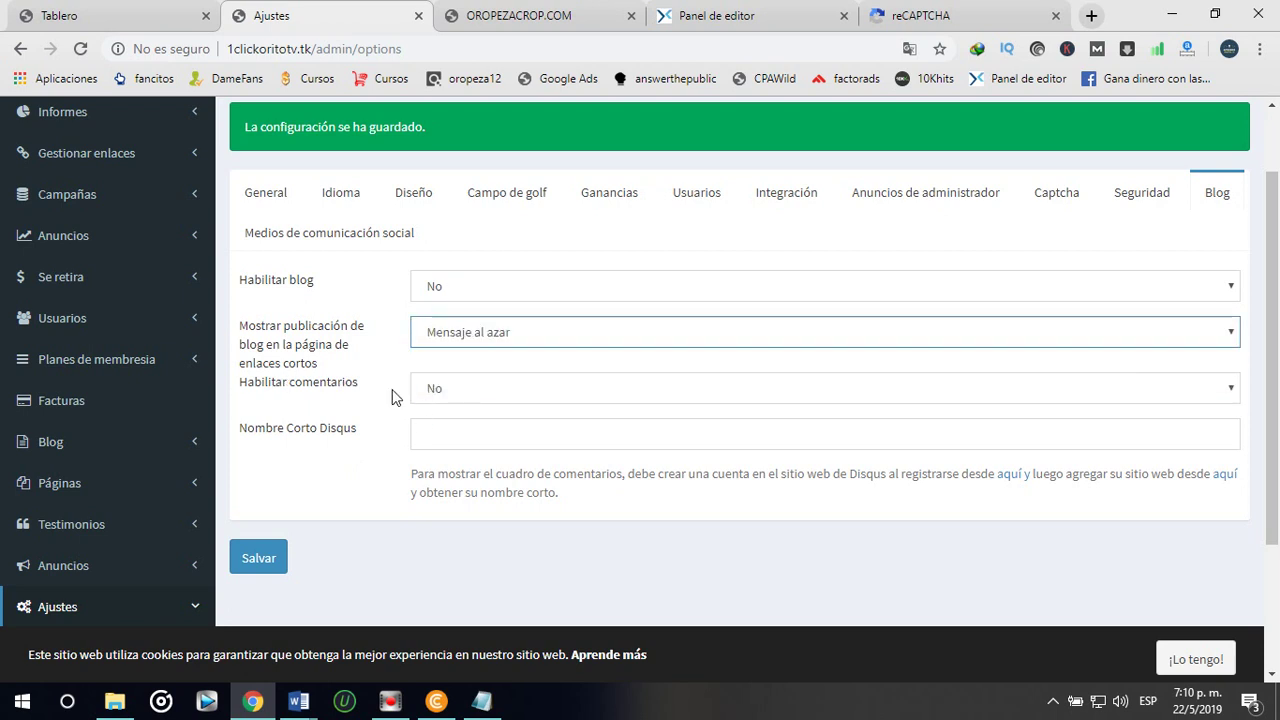
{"action": "left_click", "coordinate": [265, 556]}
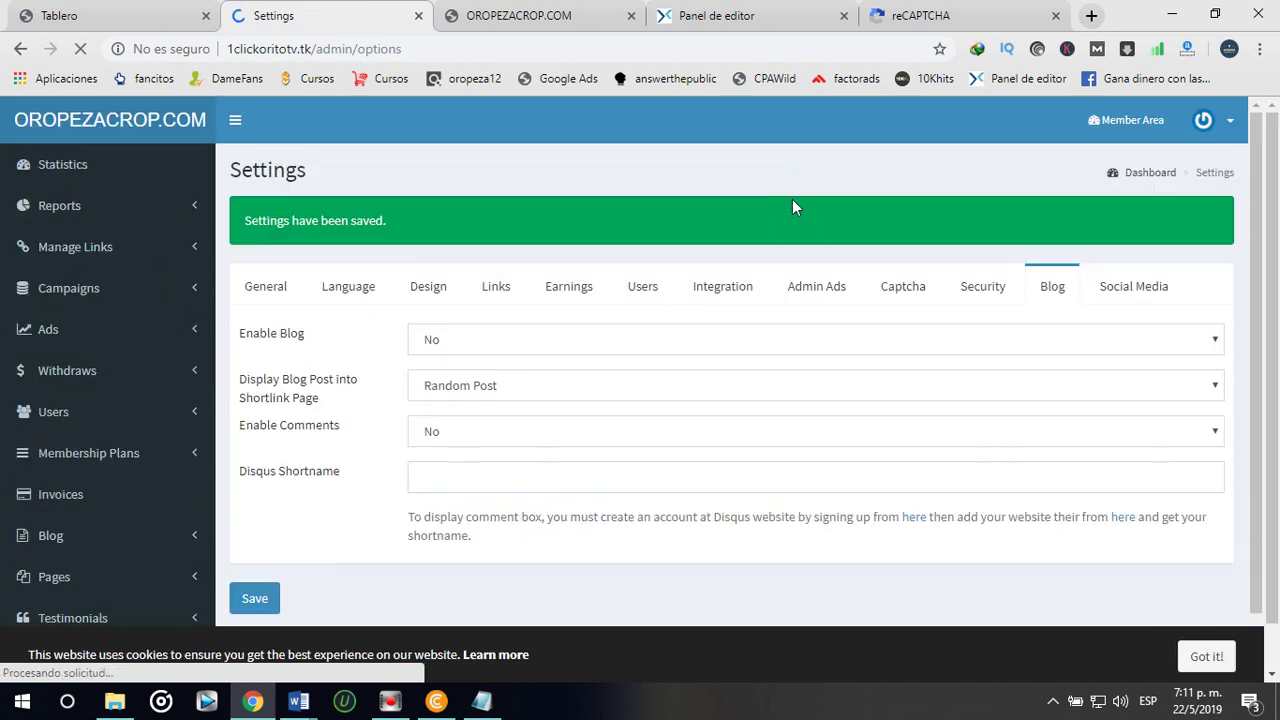
Go to the Admin Ads code settings under Integration
{"action": "left_click", "coordinate": [731, 287]}
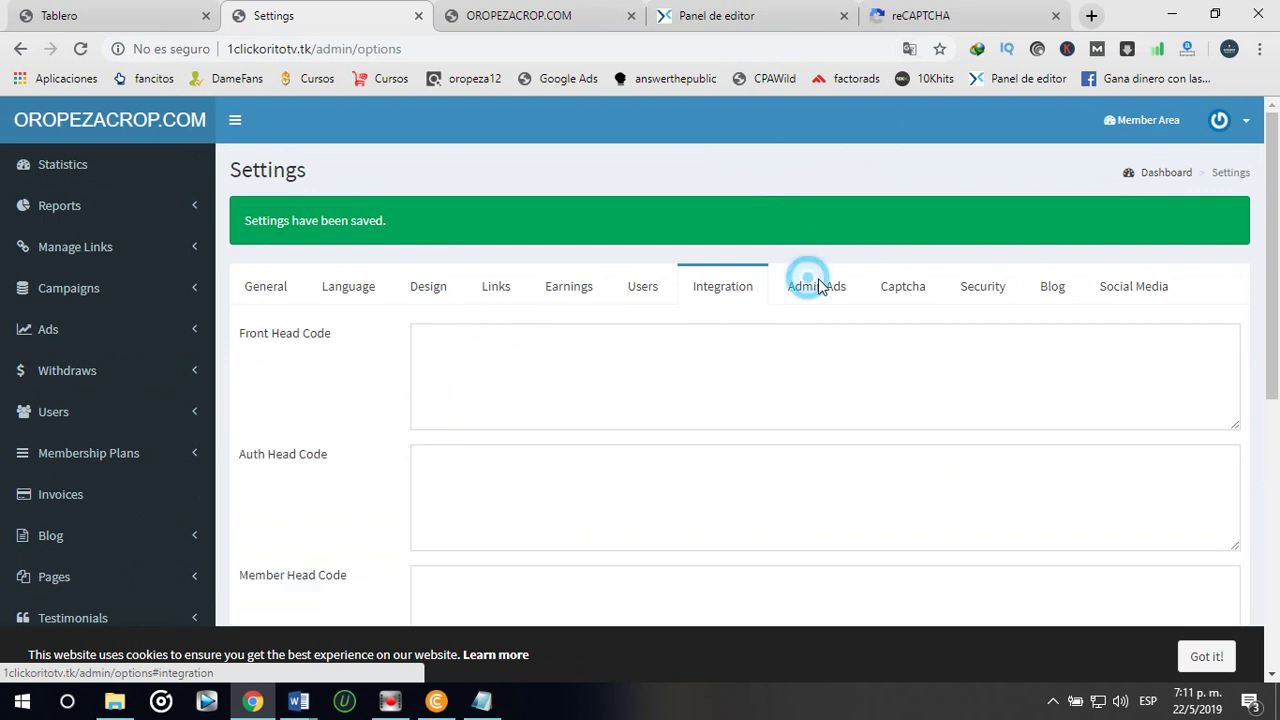
{"action": "left_click", "coordinate": [820, 290]}
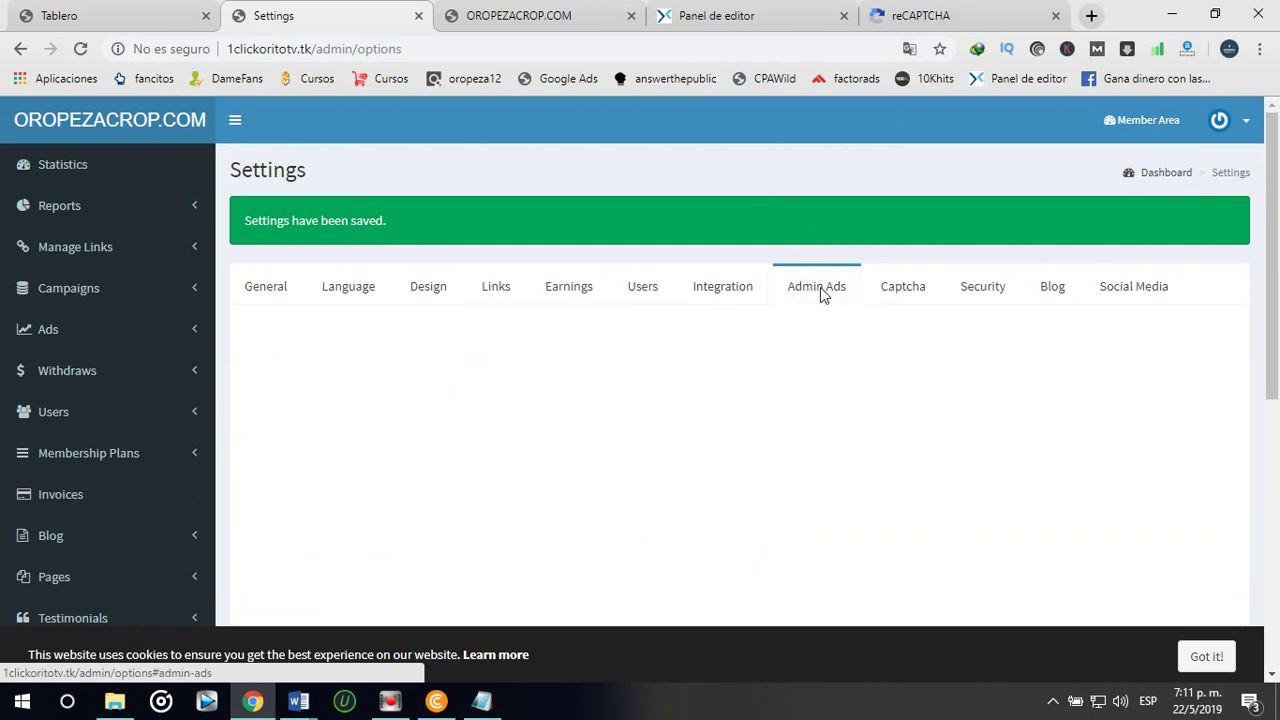
{"action": "left_click", "coordinate": [731, 287]}
{"action": "left_click", "coordinate": [720, 288]}
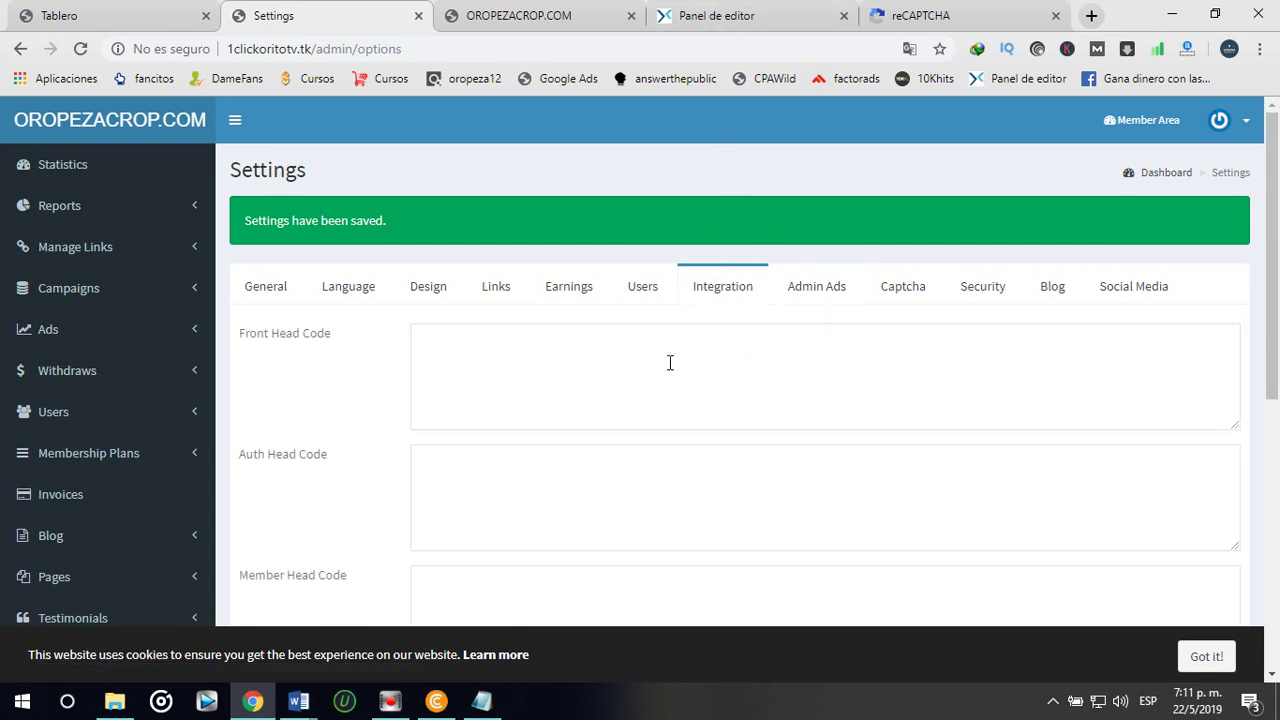
{"action": "left_click", "coordinate": [822, 288]}
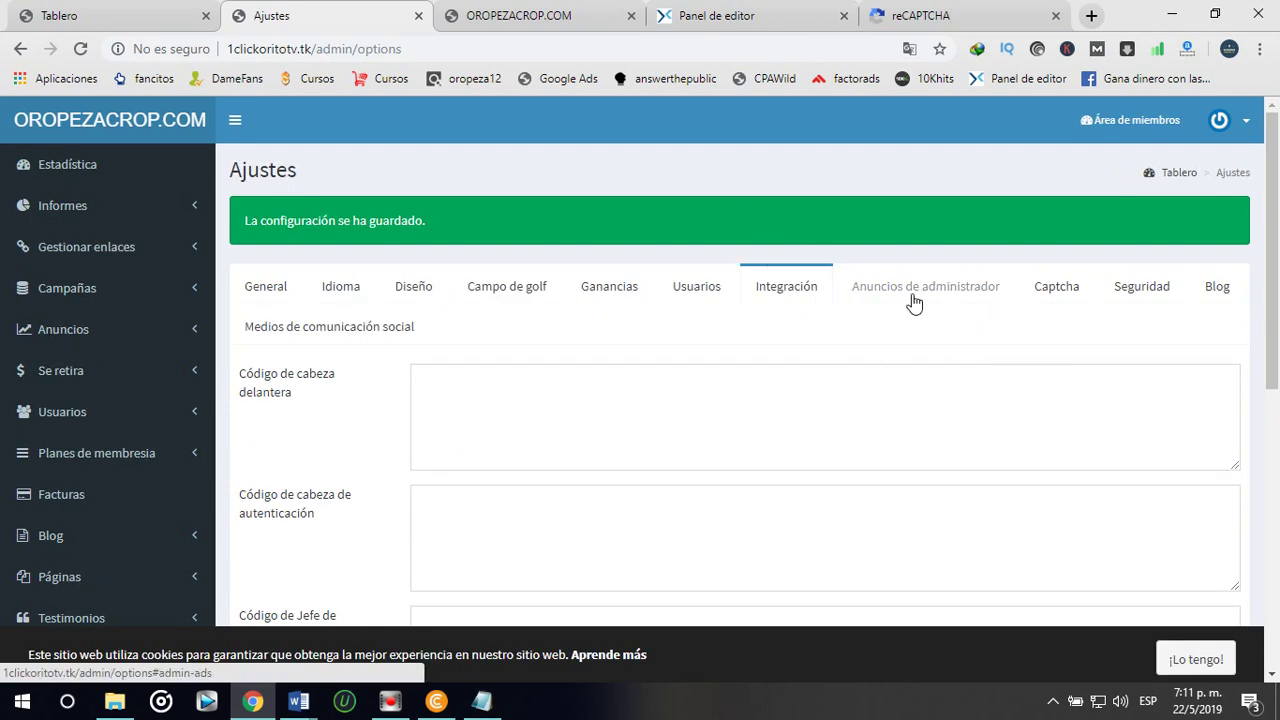
{"action": "left_click", "coordinate": [913, 303]}
{"action": "scroll", "coordinate": [720, 368], "scroll_direction": "down", "scroll_amount": 2}
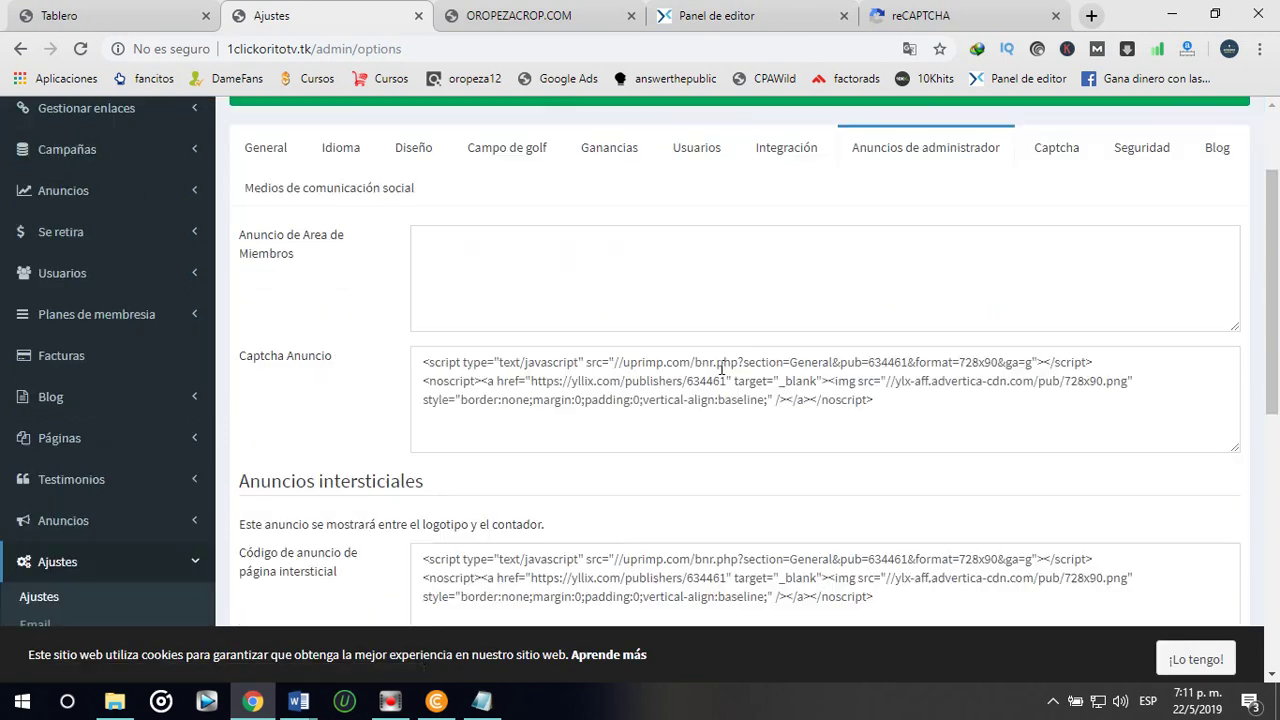
{"action": "scroll", "coordinate": [721, 369], "scroll_direction": "down", "scroll_amount": 1}
{"action": "scroll", "coordinate": [737, 379], "scroll_direction": "down", "scroll_amount": 3}
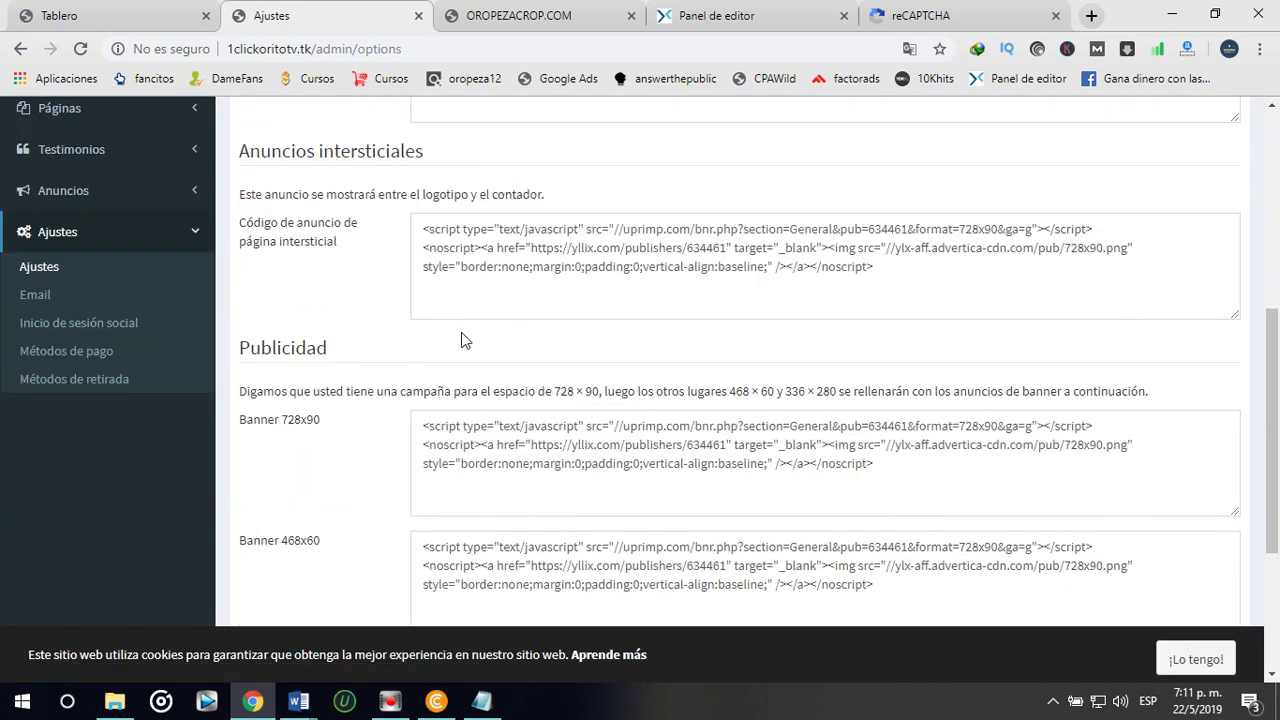
{"action": "scroll", "coordinate": [588, 306], "scroll_direction": "down", "scroll_amount": 2}
{"action": "scroll", "coordinate": [694, 314], "scroll_direction": "up", "scroll_amount": 2}
Paste the slider script on a new line below the interstitial ad code and save
{"action": "left_click", "coordinate": [904, 266]}
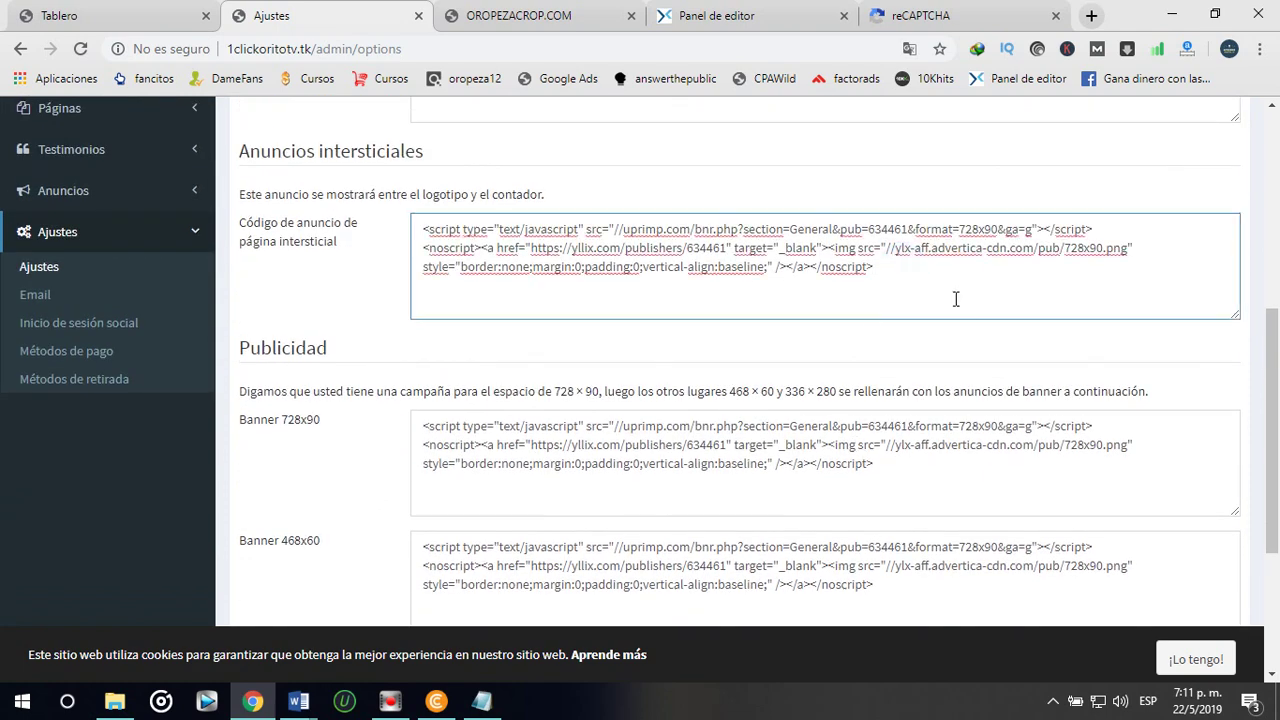
{"action": "key", "text": "Return"}
{"action": "key", "text": "Return"}
{"action": "type", "text": "<script type=\"text/javascript\" src=\"//uprimp.com/slider.php?section=General&pub=634461&ga=g&side=random\"></script>"}
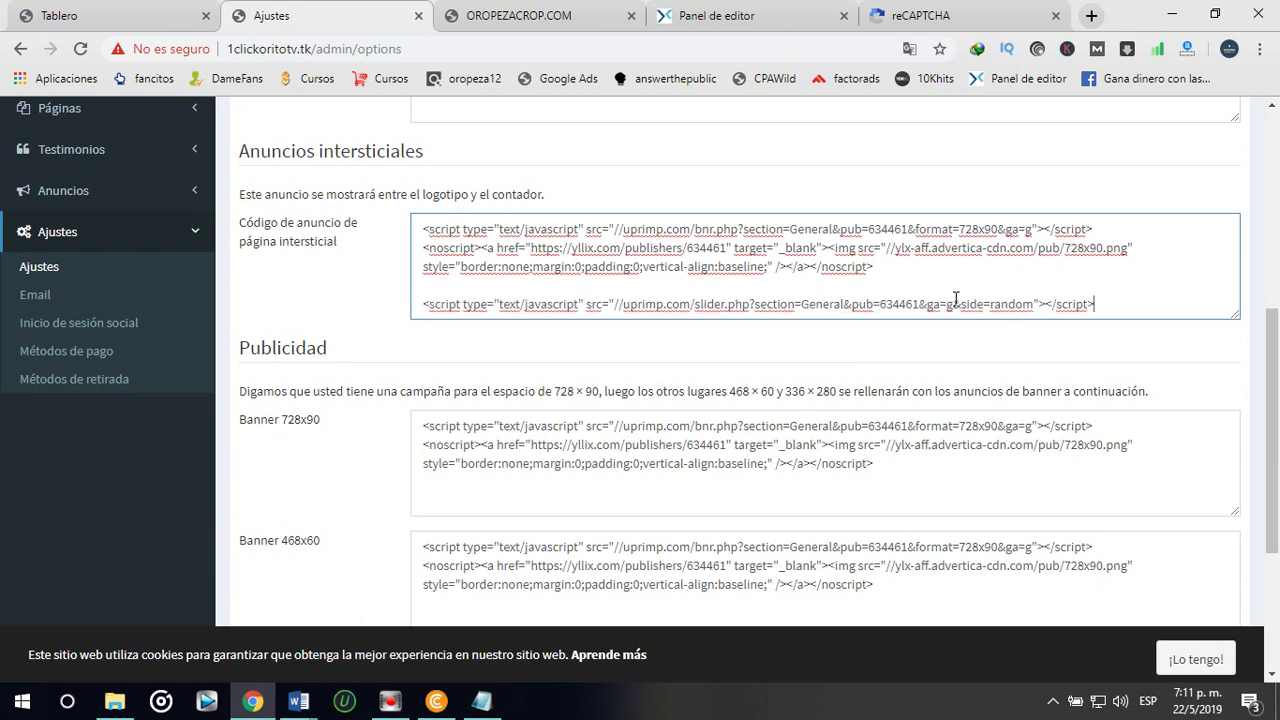
{"action": "scroll", "coordinate": [895, 302], "scroll_direction": "down", "scroll_amount": 3}
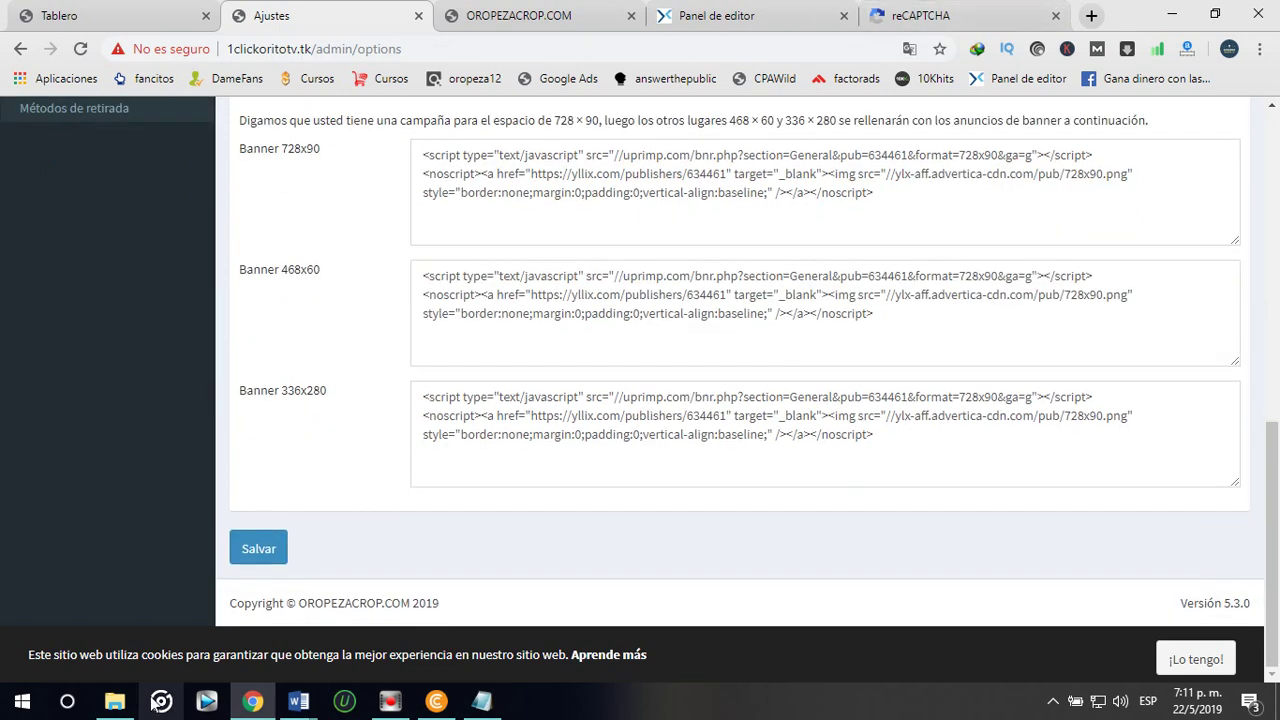
{"action": "left_click", "coordinate": [252, 560]}
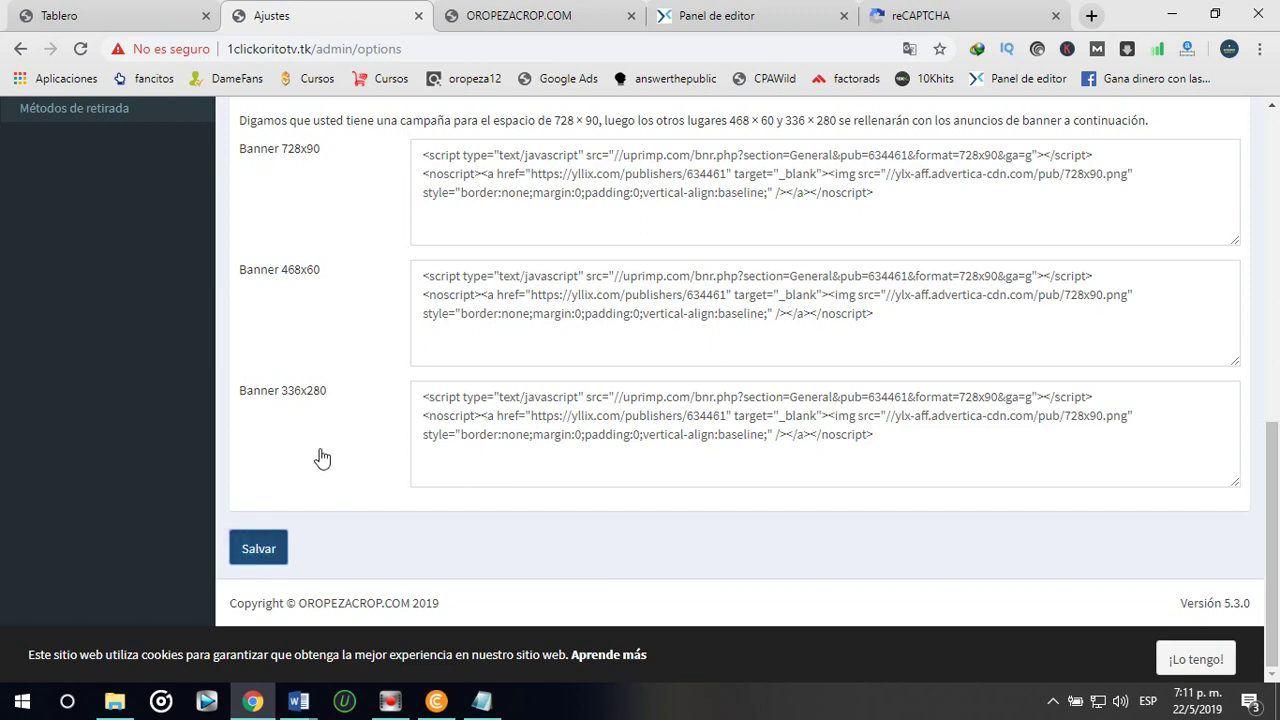
Reload the public short link page to check for the new ads
{"action": "left_click", "coordinate": [549, 33]}
{"action": "left_click", "coordinate": [82, 57]}
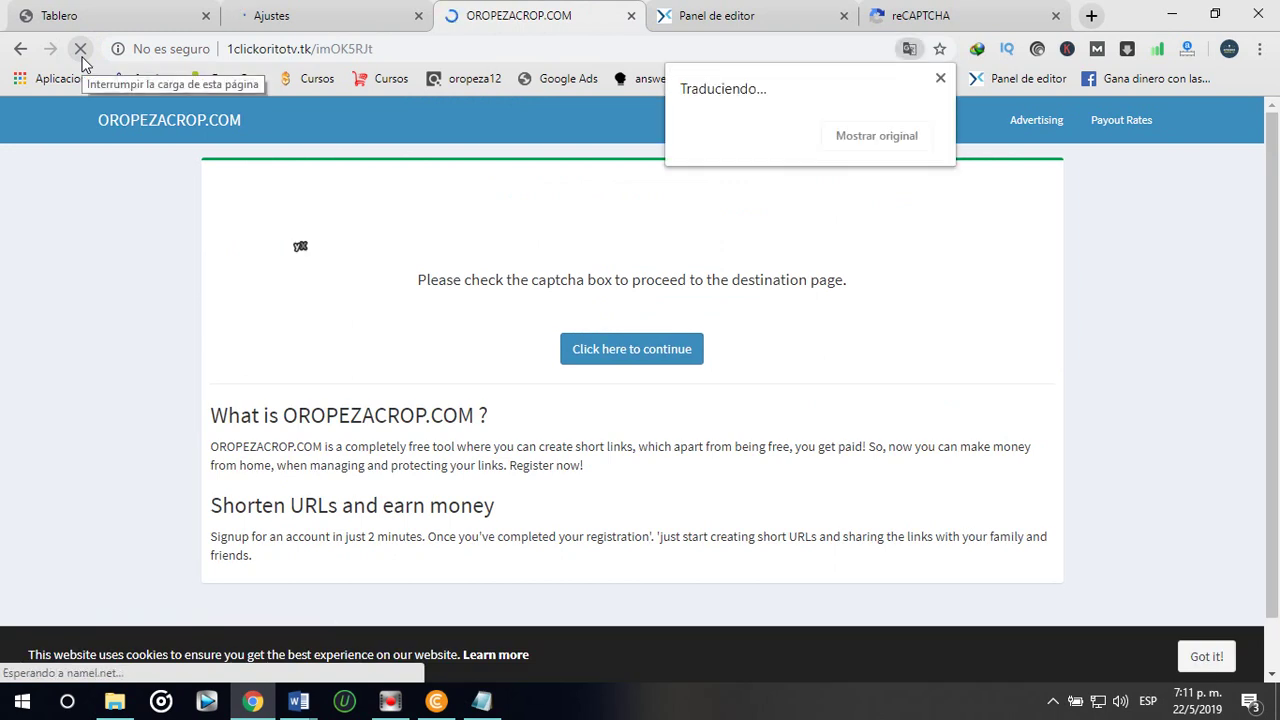
{"action": "scroll", "coordinate": [766, 129], "scroll_direction": "down", "scroll_amount": 1}
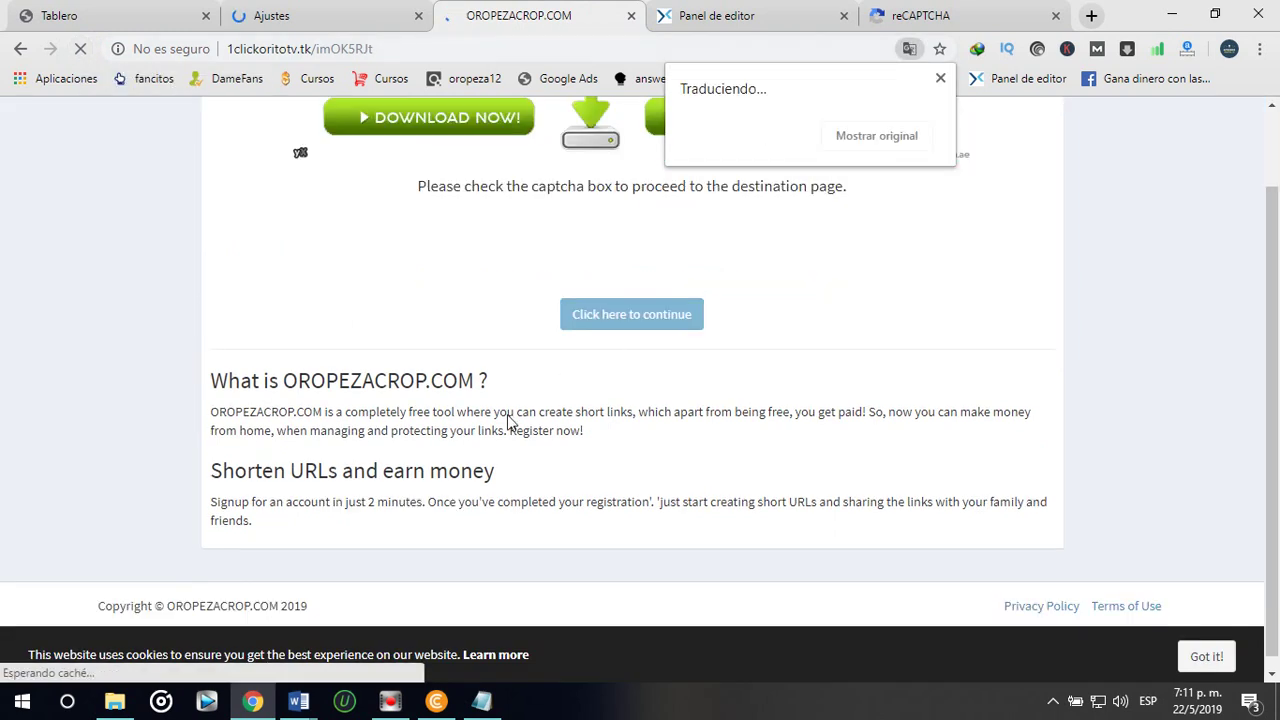
{"action": "scroll", "coordinate": [391, 523], "scroll_direction": "up", "scroll_amount": 1}
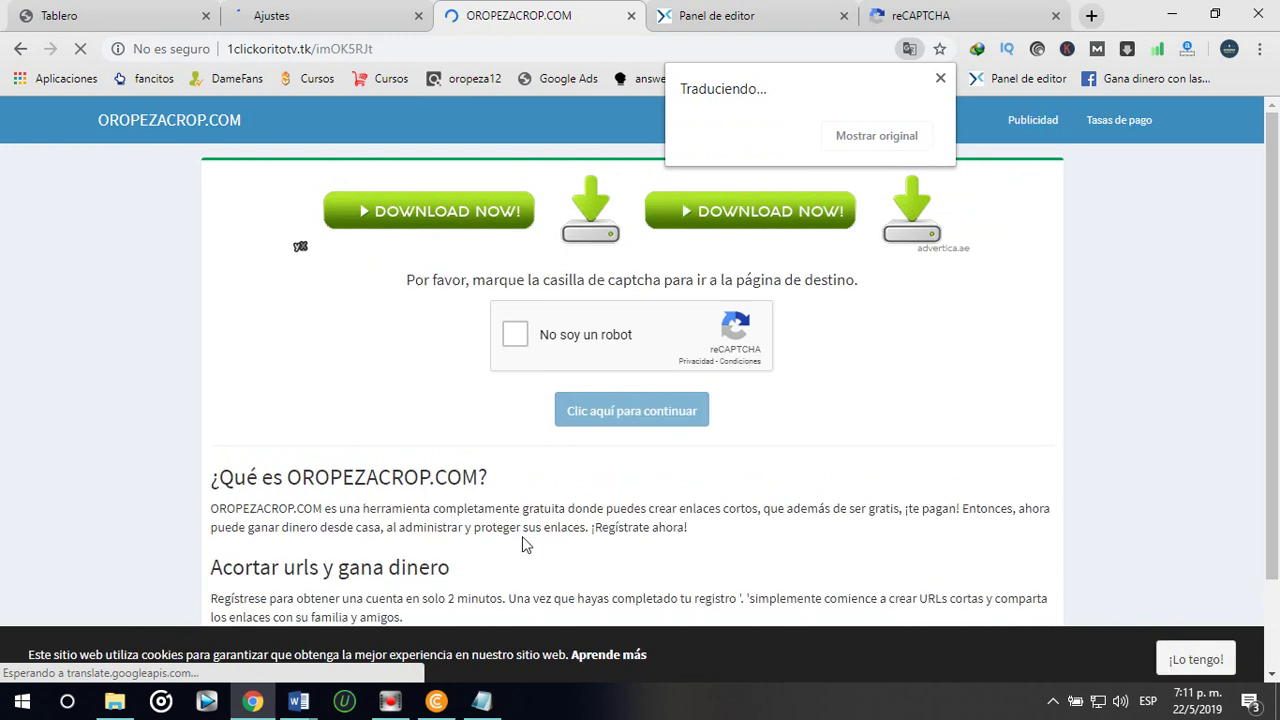
{"action": "scroll", "coordinate": [518, 518], "scroll_direction": "down", "scroll_amount": 1}
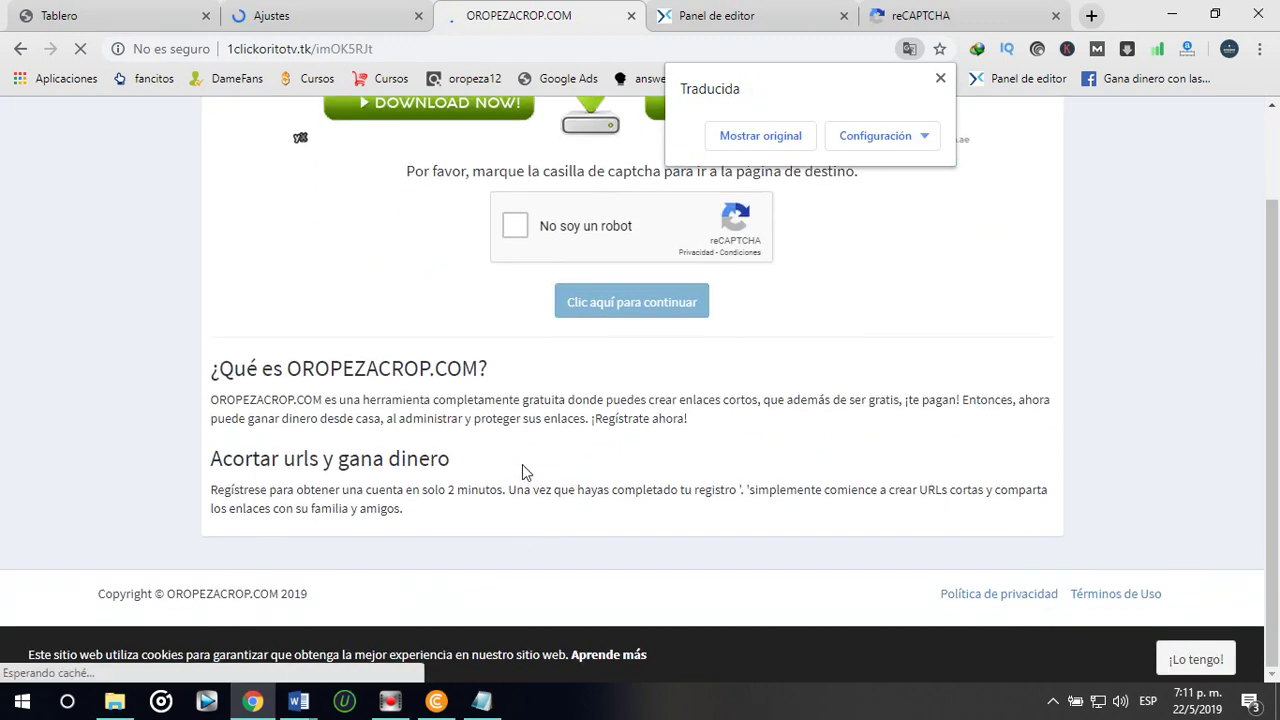
{"action": "scroll", "coordinate": [522, 471], "scroll_direction": "up", "scroll_amount": 1}
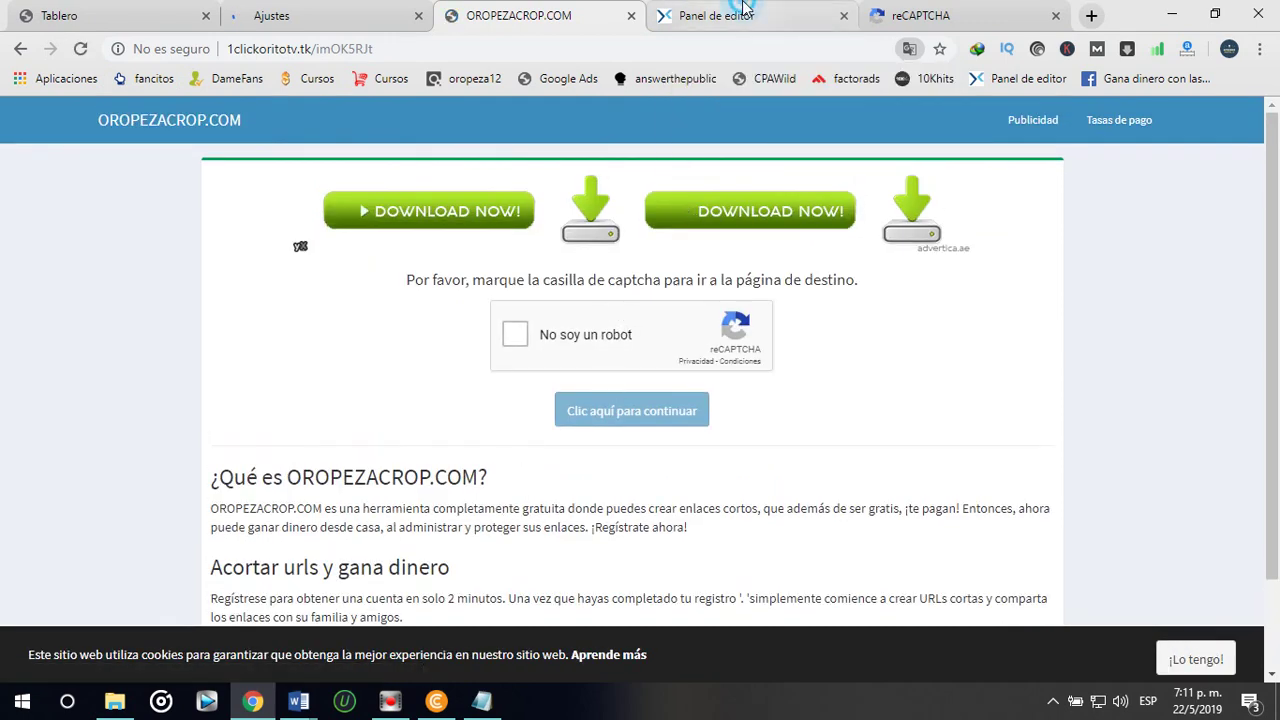
View the Yllix slider demo, recheck the reloaded short link page, and return to admin settings
{"action": "left_click", "coordinate": [743, 12]}
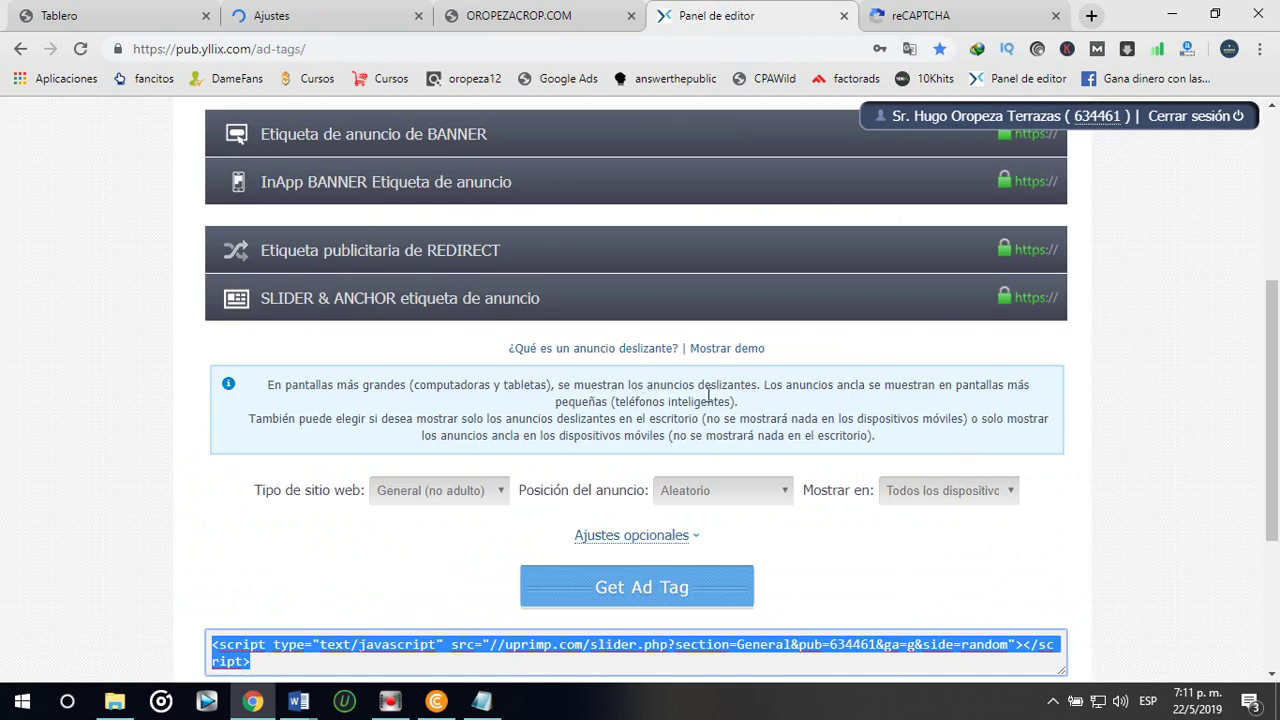
{"action": "left_click", "coordinate": [718, 348]}
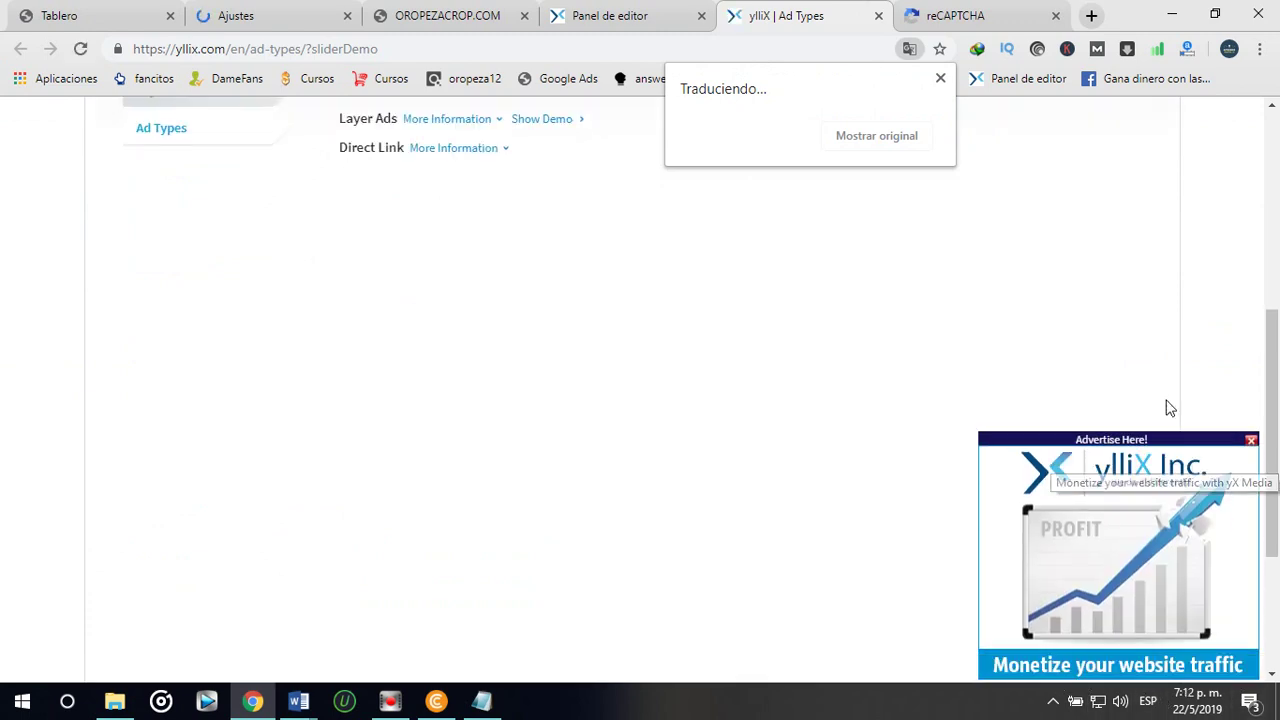
{"action": "left_click", "coordinate": [600, 15]}
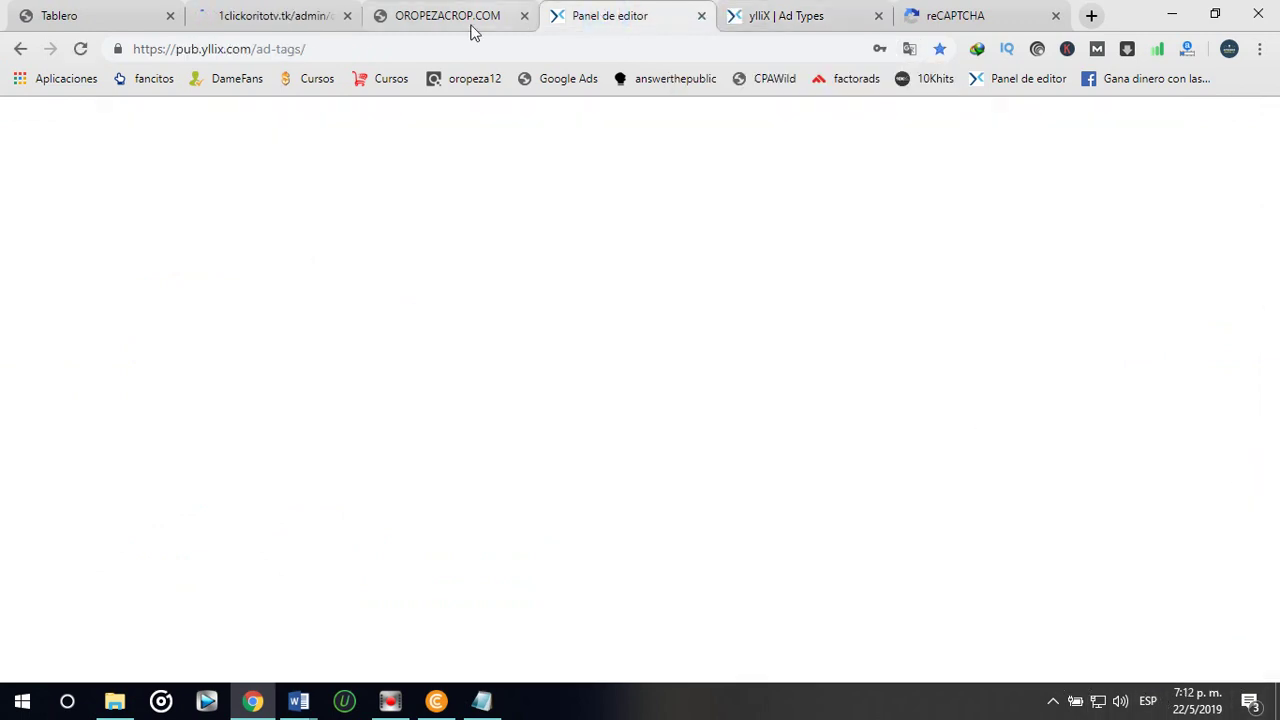
{"action": "left_click", "coordinate": [447, 16]}
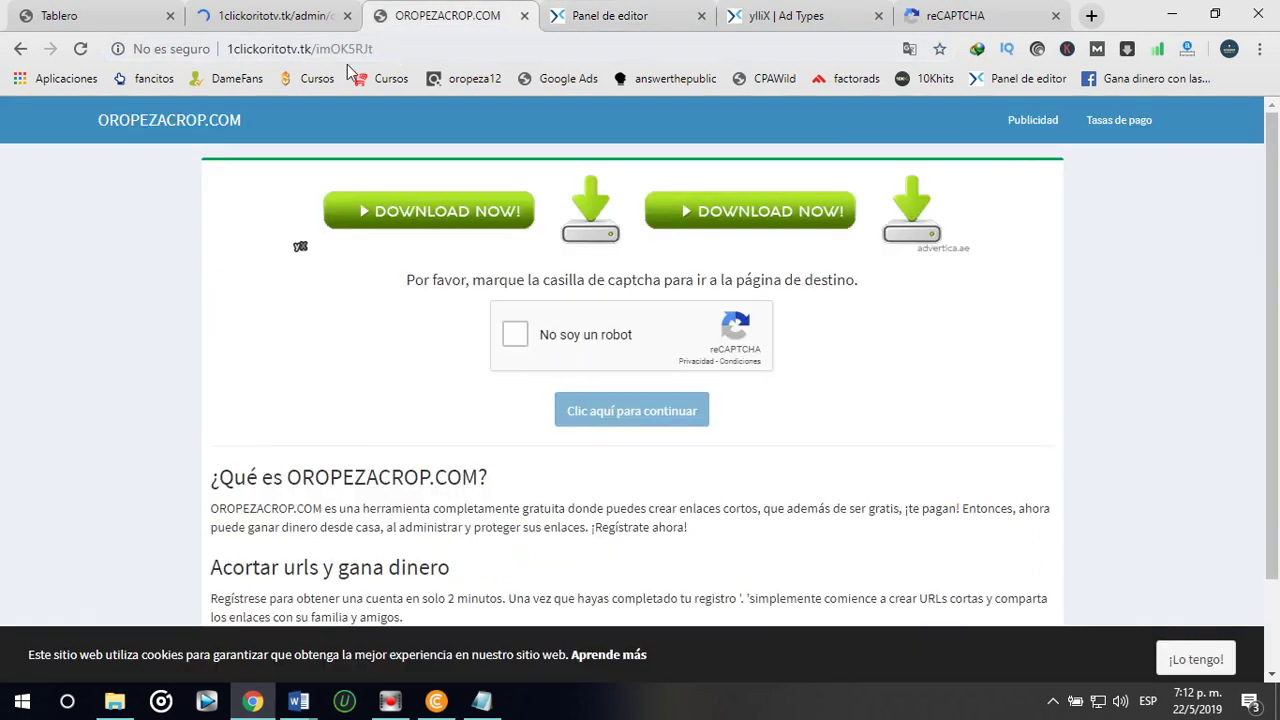
{"action": "left_click", "coordinate": [80, 50]}
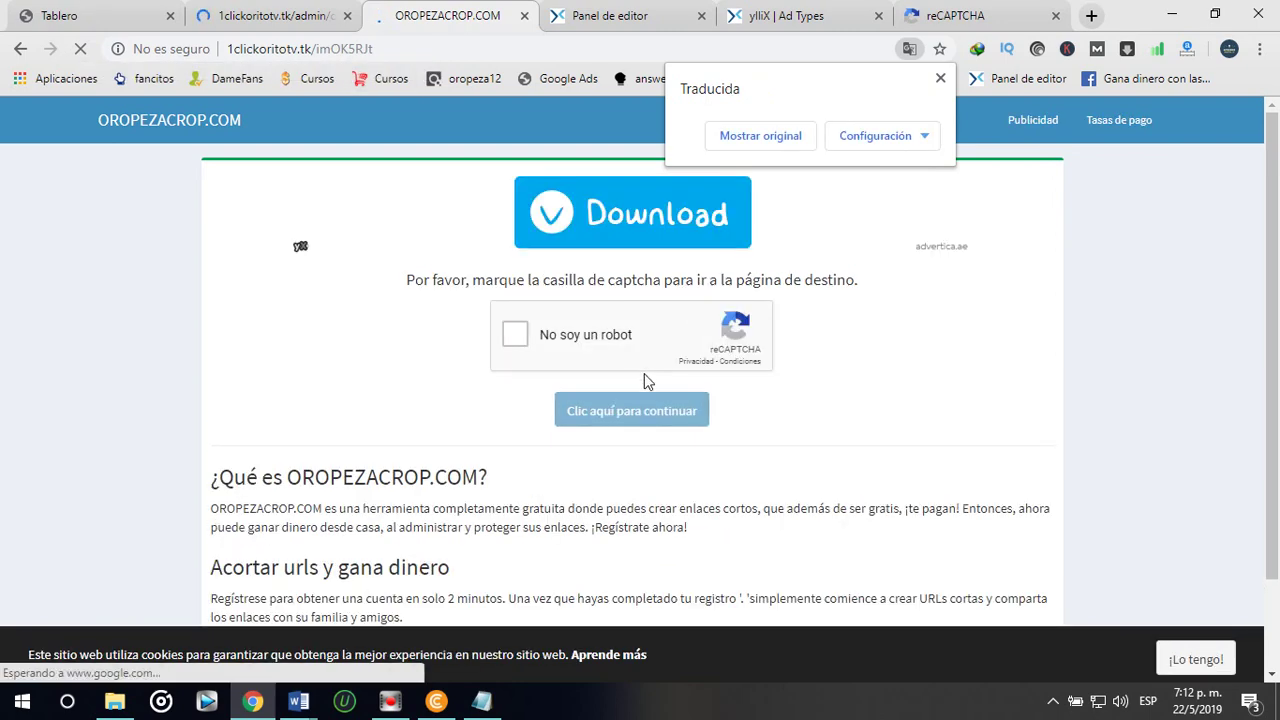
{"action": "scroll", "coordinate": [612, 500], "scroll_direction": "down", "scroll_amount": 2}
{"action": "scroll", "coordinate": [558, 438], "scroll_direction": "up", "scroll_amount": 1}
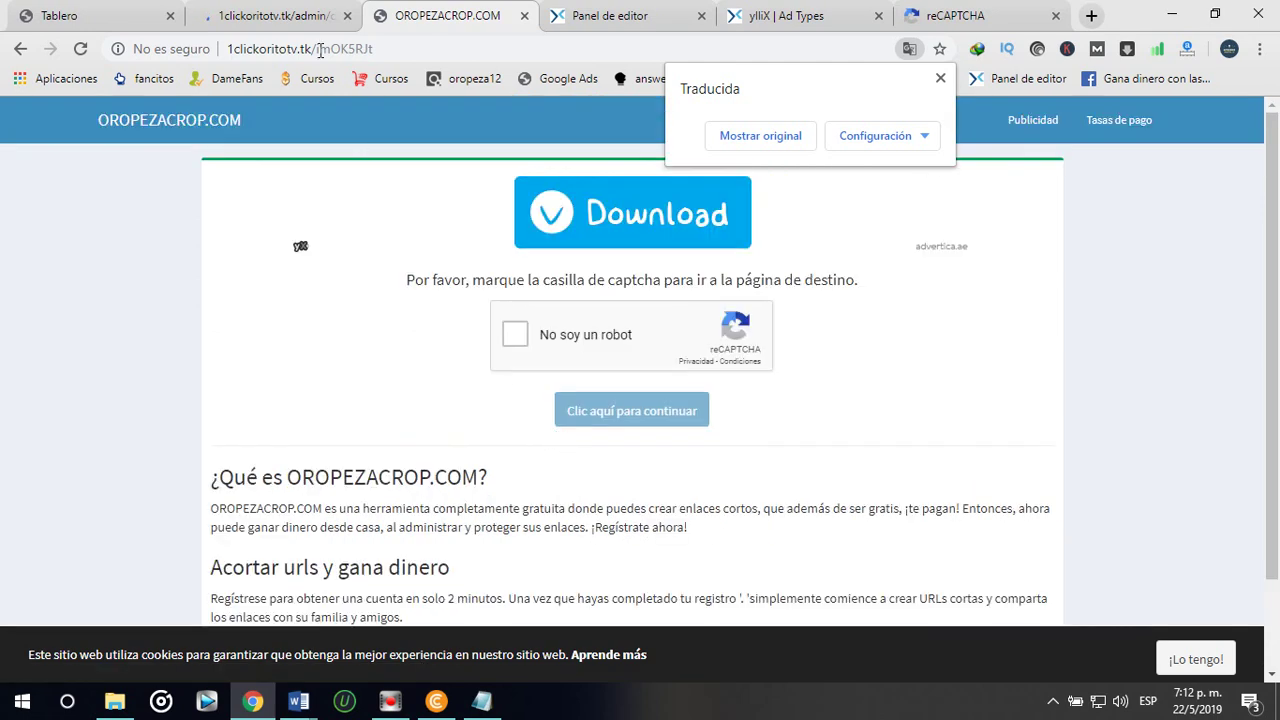
{"action": "left_click", "coordinate": [302, 22]}
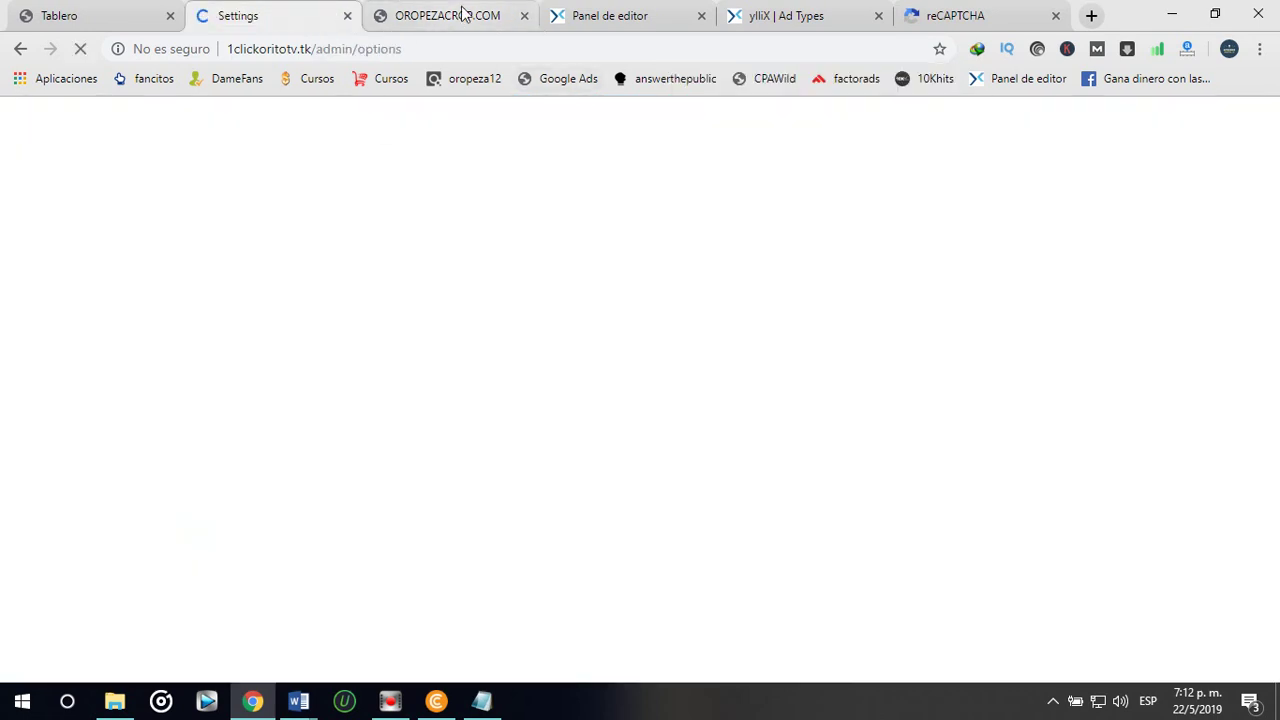
Paste the slider script after the Banner 728x90 code and save
{"action": "left_click", "coordinate": [462, 22]}
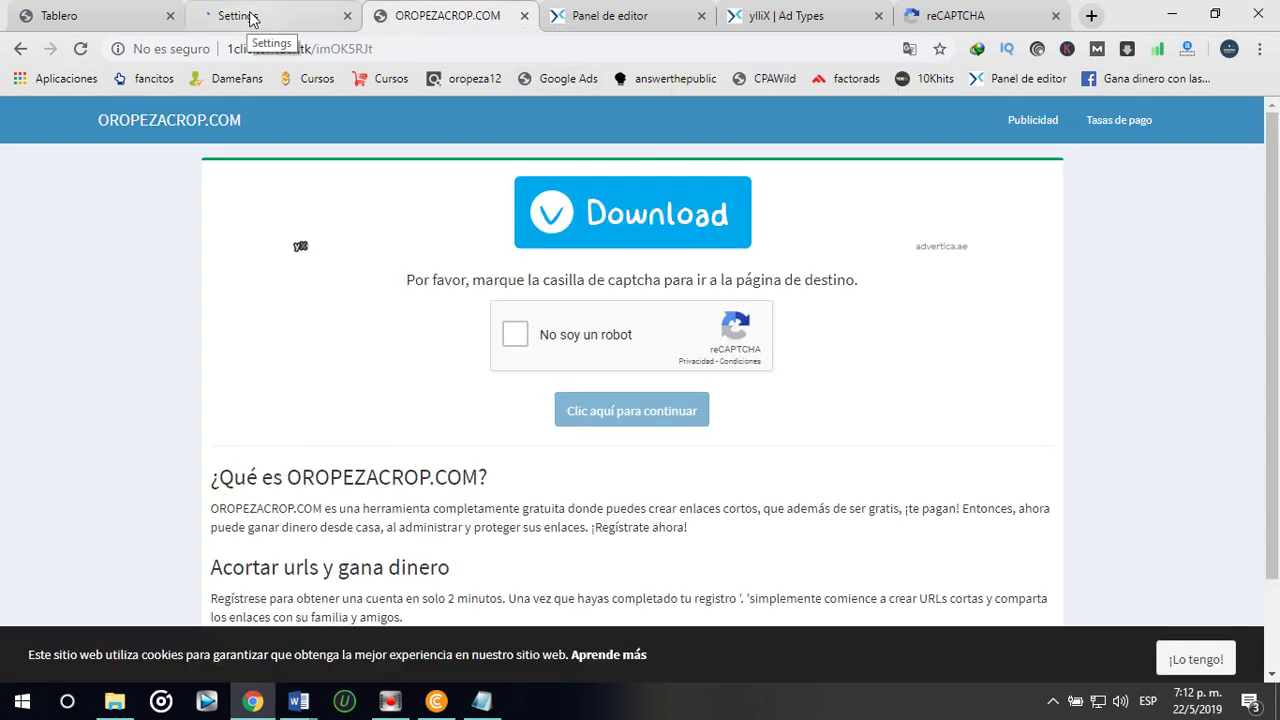
{"action": "left_click", "coordinate": [250, 18]}
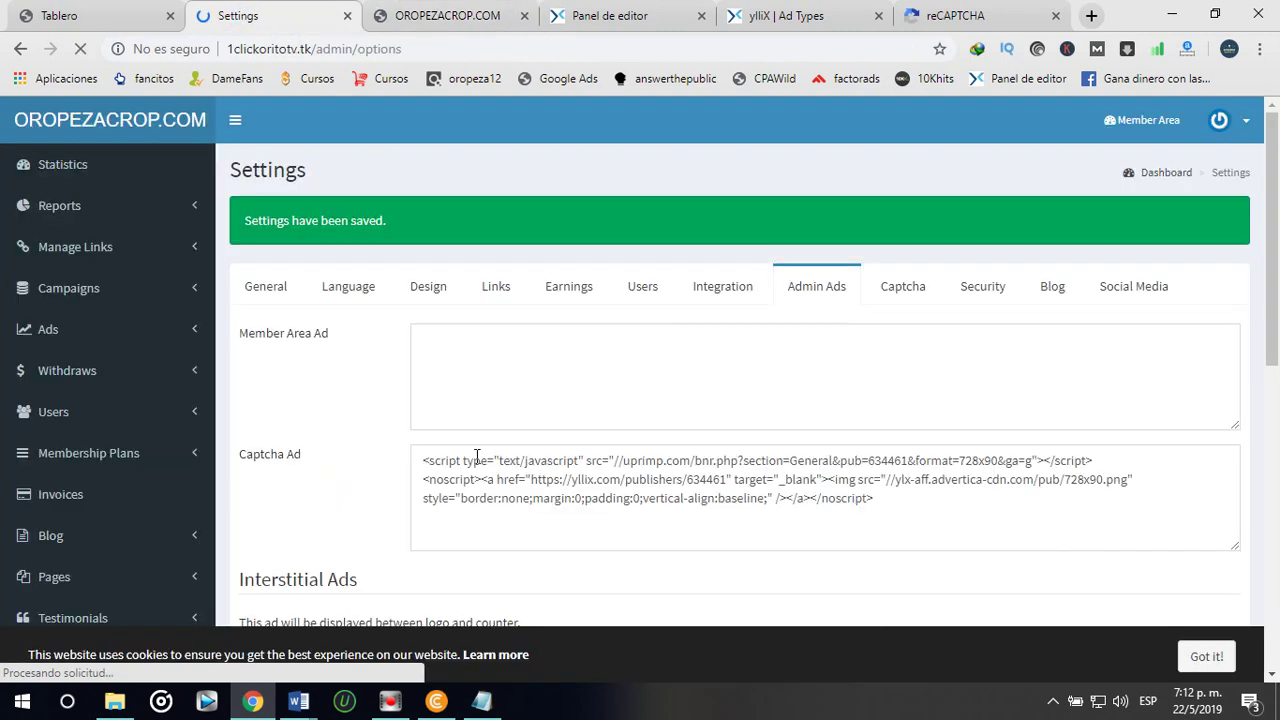
{"action": "scroll", "coordinate": [630, 470], "scroll_direction": "down", "scroll_amount": 3}
{"action": "scroll", "coordinate": [578, 485], "scroll_direction": "down", "scroll_amount": 2}
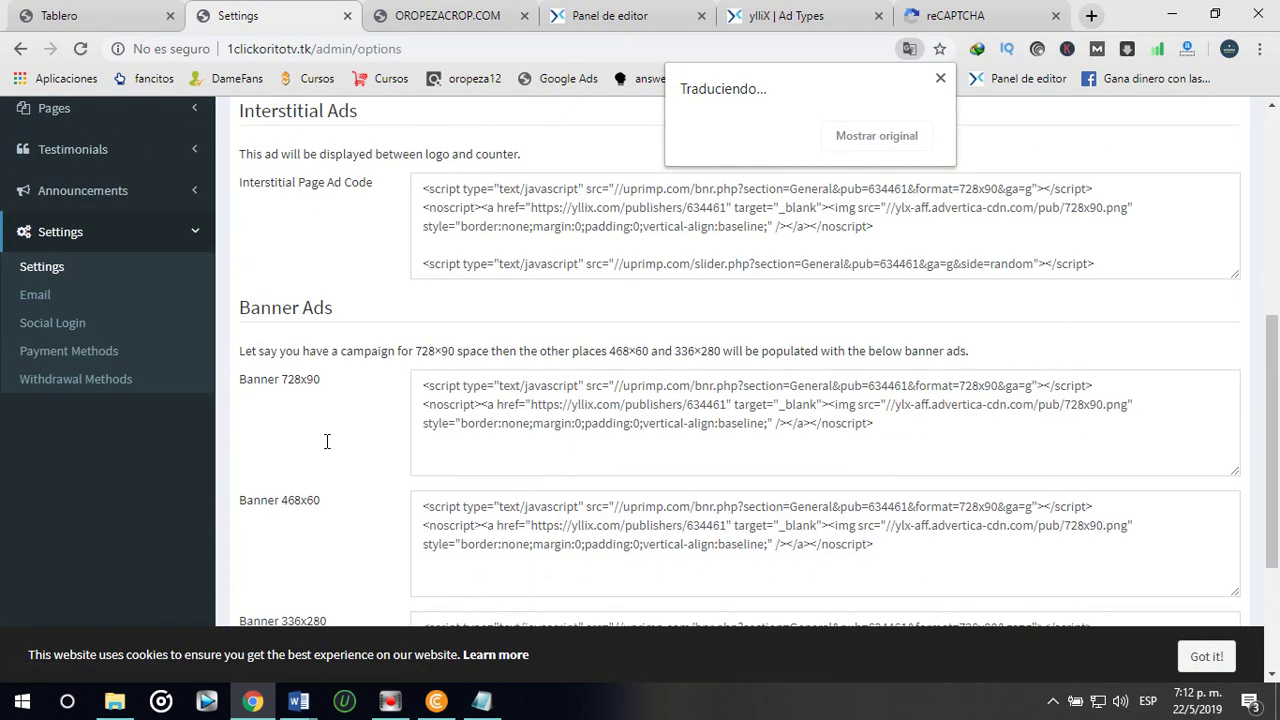
{"action": "left_click", "coordinate": [933, 487]}
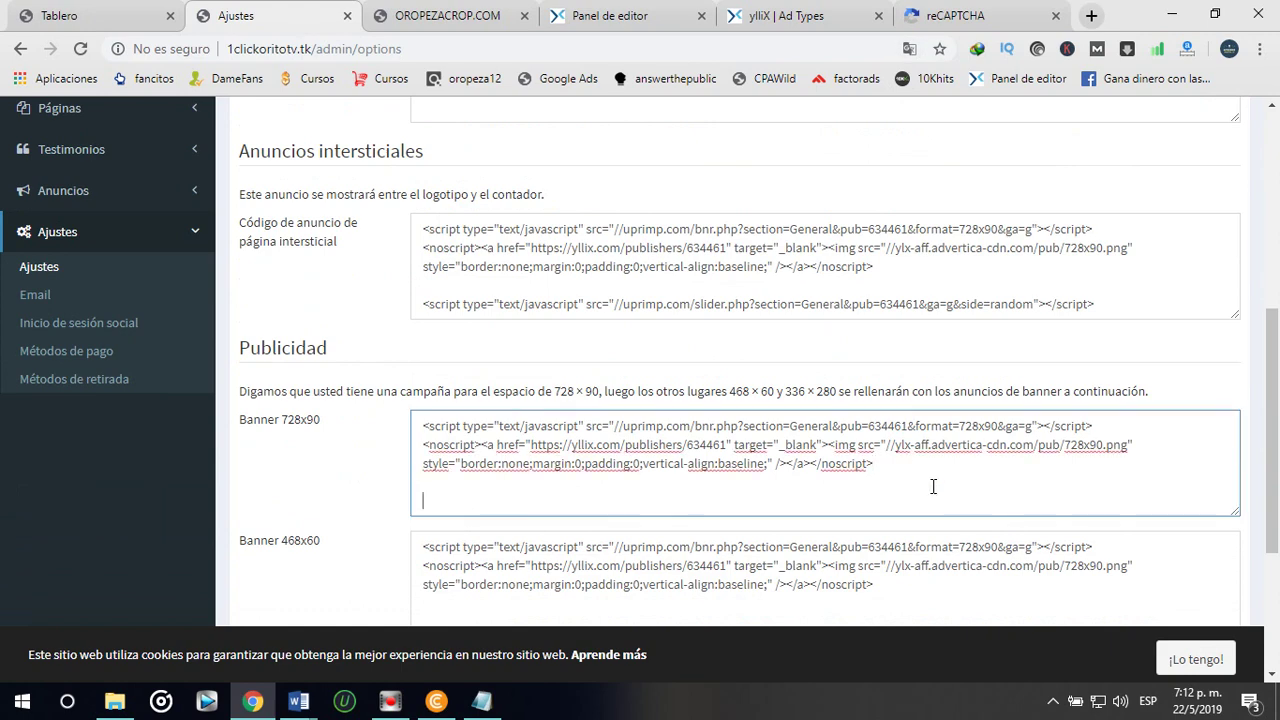
{"action": "type", "text": "<script type=\"text/javascript\" src=\"//uprimp.com/slider.php?section=General&pub=634461&ga=g&side=random\"></script>"}
{"action": "scroll", "coordinate": [934, 486], "scroll_direction": "down", "scroll_amount": 3}
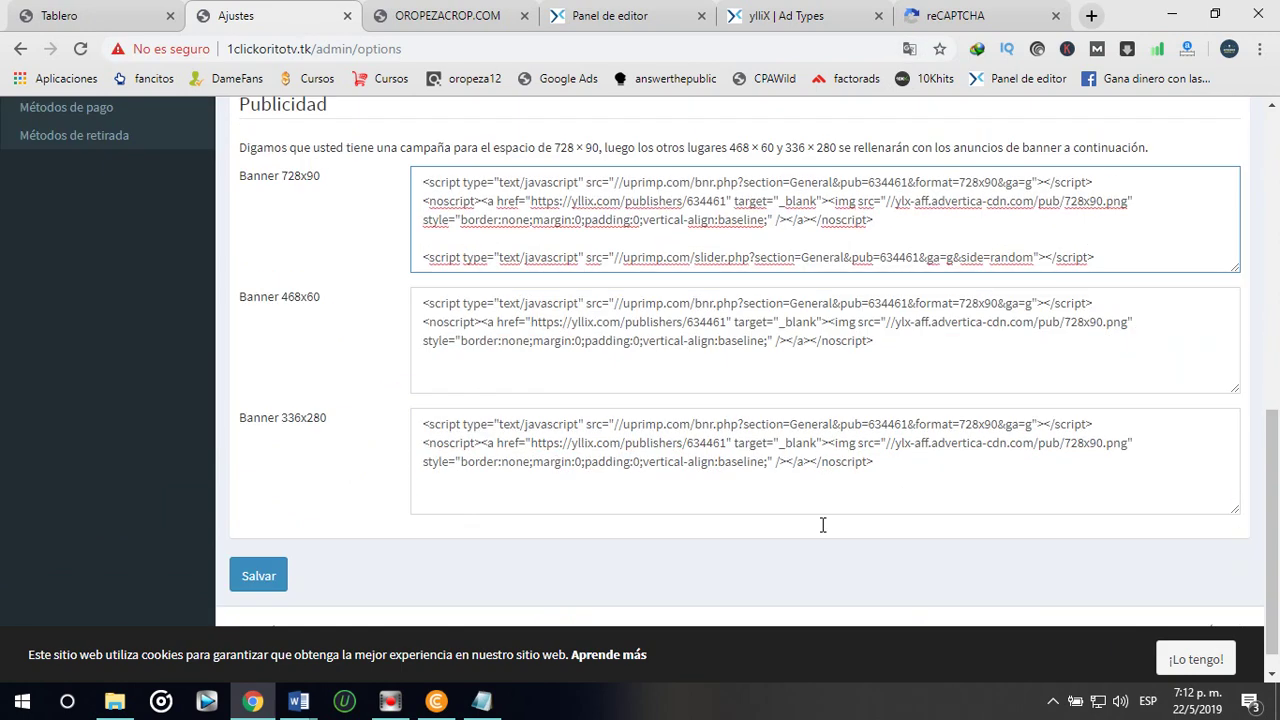
{"action": "left_click", "coordinate": [258, 563]}
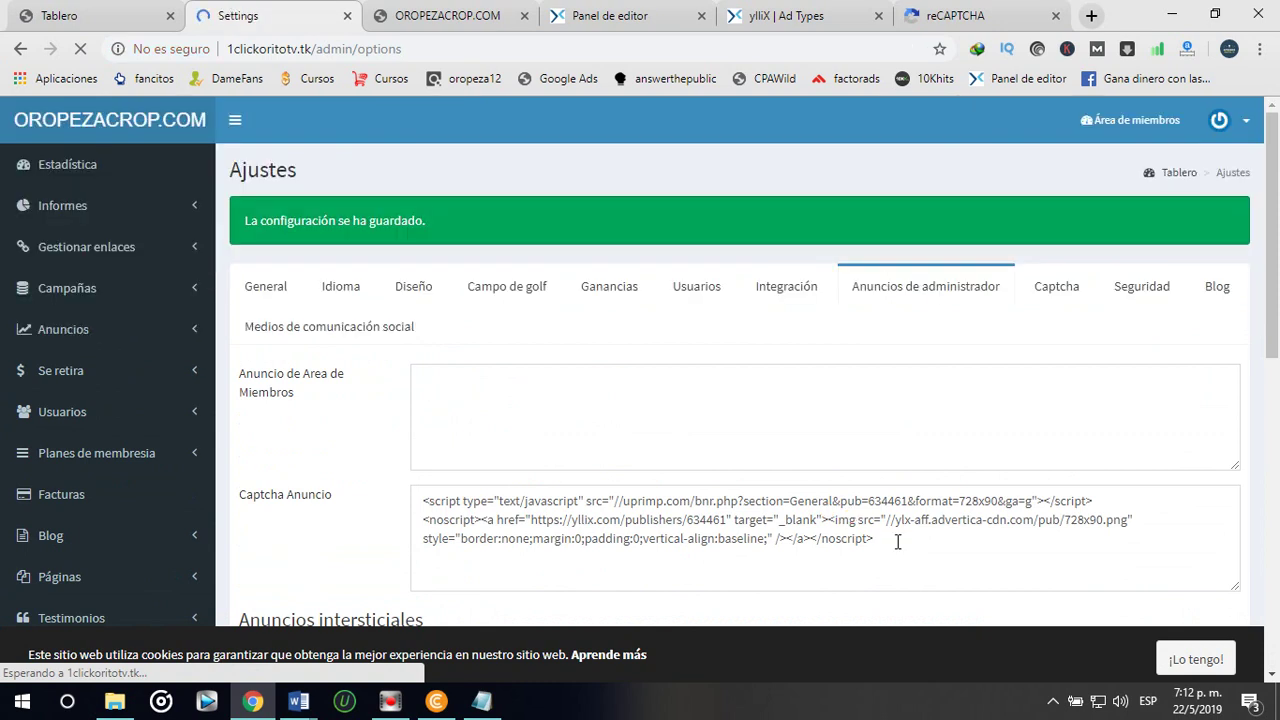
Add the slider script on a new line in the Captcha Ad field and save
{"action": "left_click", "coordinate": [897, 541]}
{"action": "key", "text": "Return"}
{"action": "key", "text": "Return"}
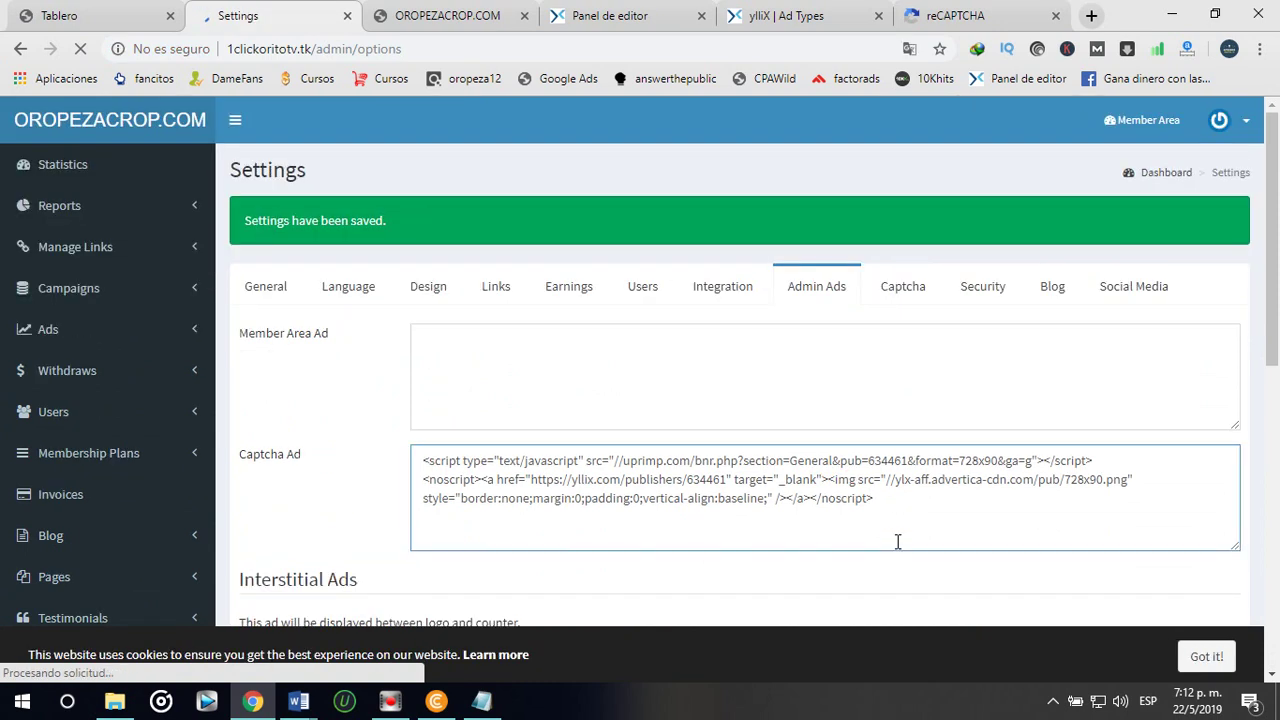
{"action": "type", "text": "<script type=\"text/javascript\" src=\"//uprimp.com/slider.php?section=General&pub=634461&ga=g&side=random\"></script>"}
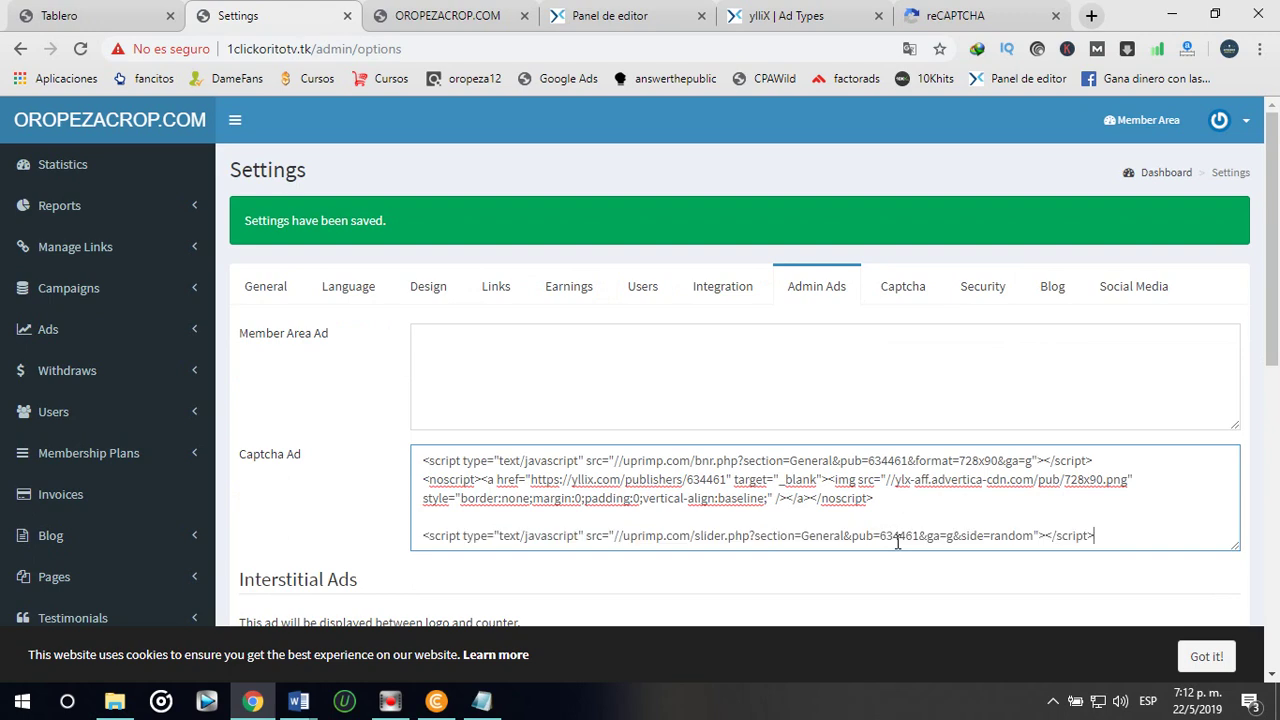
{"action": "scroll", "coordinate": [399, 527], "scroll_direction": "down", "scroll_amount": 10}
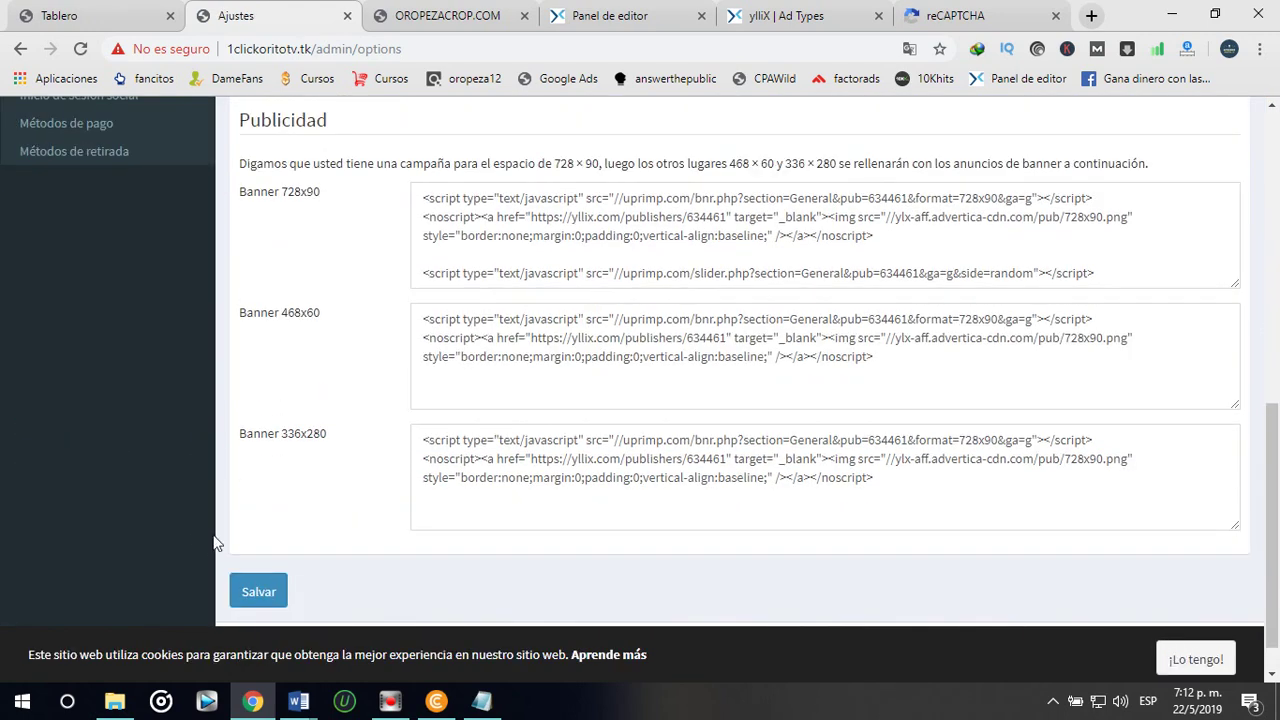
{"action": "left_click", "coordinate": [247, 594]}
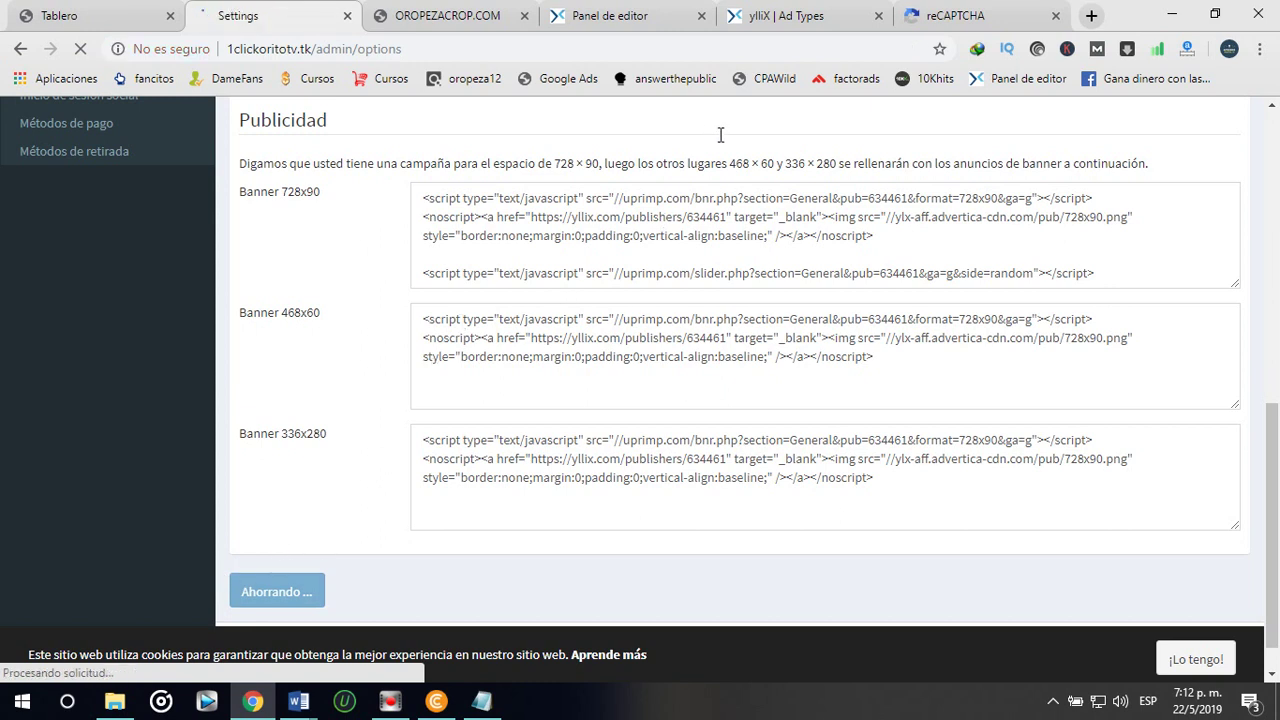
{"action": "left_click", "coordinate": [938, 15]}
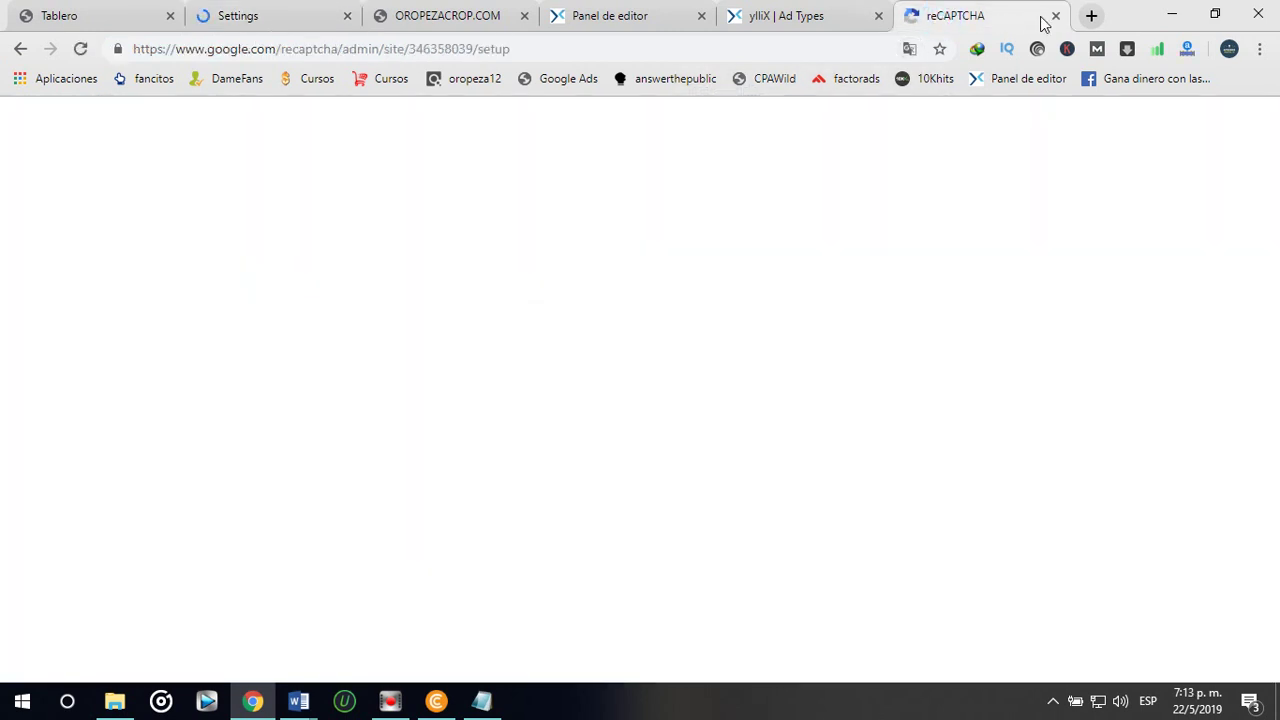
Close the reCAPTCHA and Yllix ad types tabs and reload the short link page
{"action": "left_click", "coordinate": [1054, 17]}
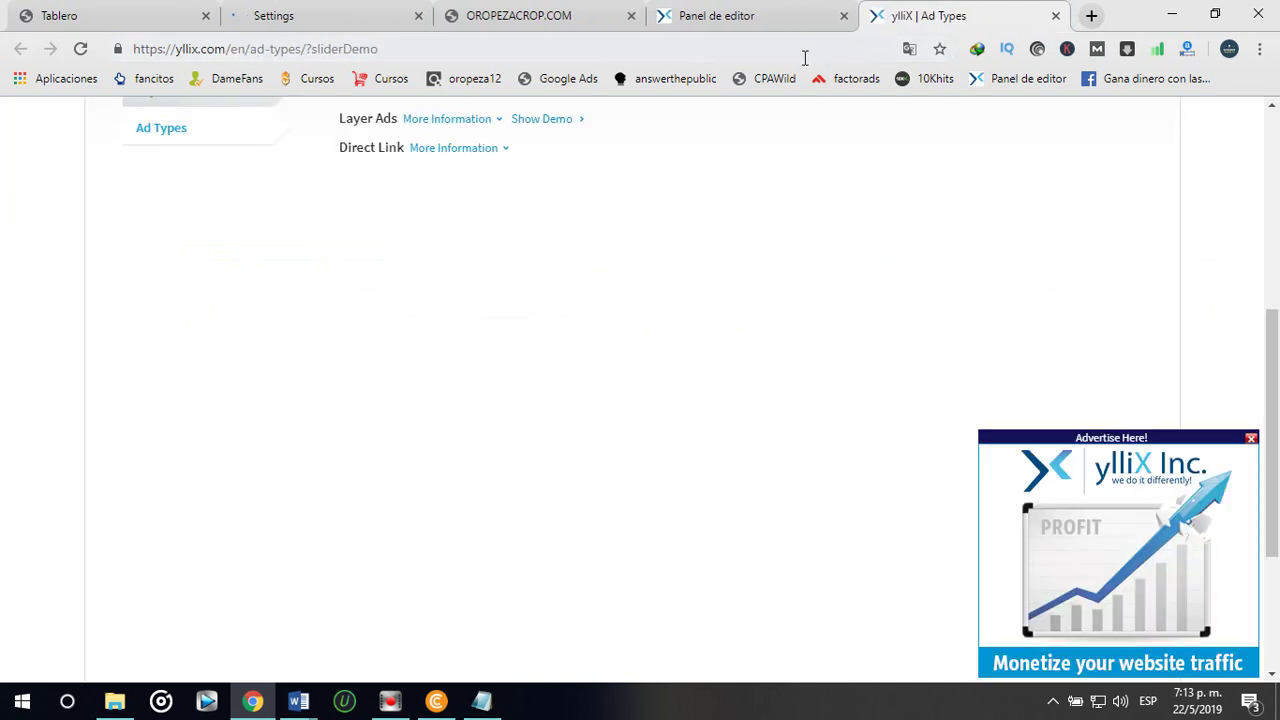
{"action": "left_click", "coordinate": [1052, 15]}
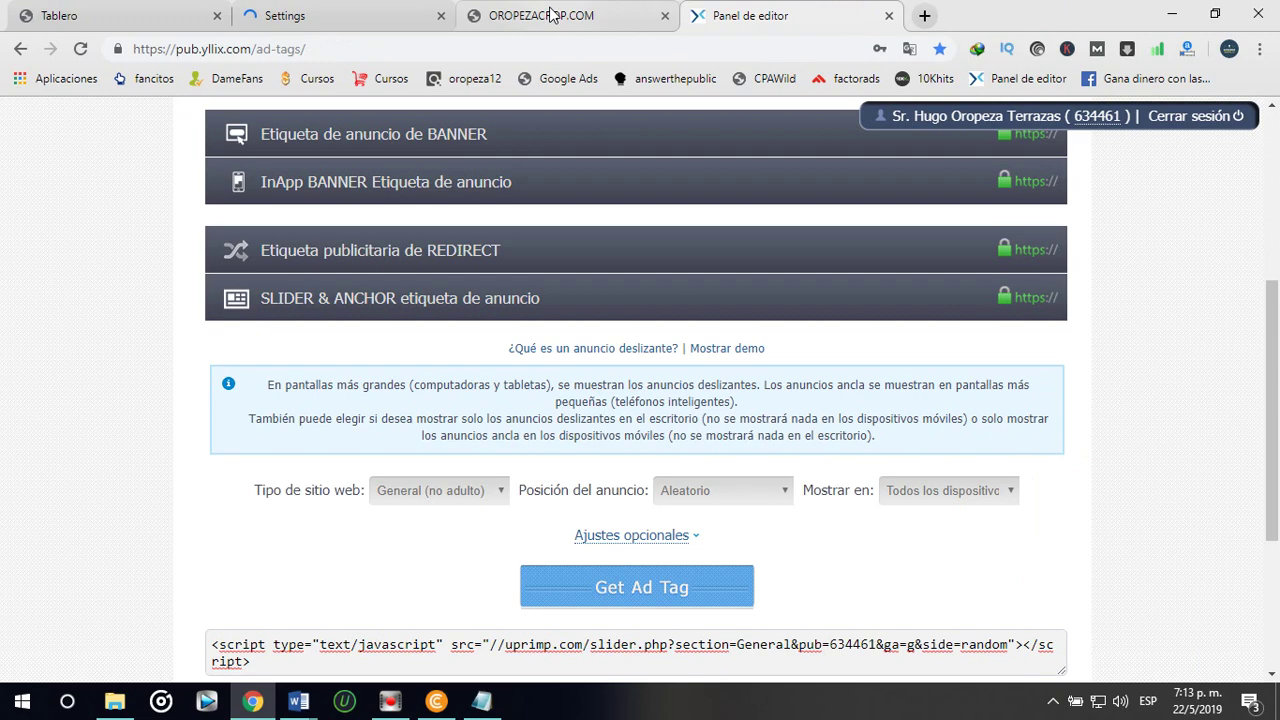
{"action": "left_click", "coordinate": [552, 15]}
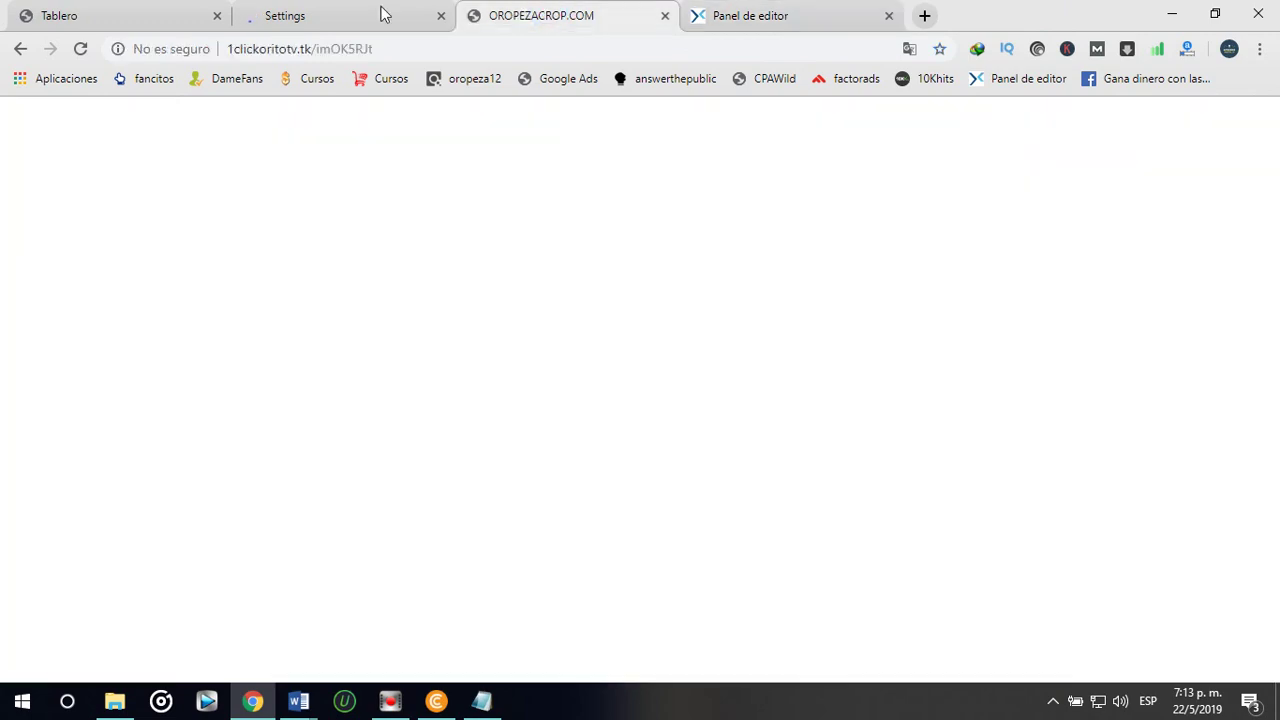
{"action": "left_click", "coordinate": [81, 49]}
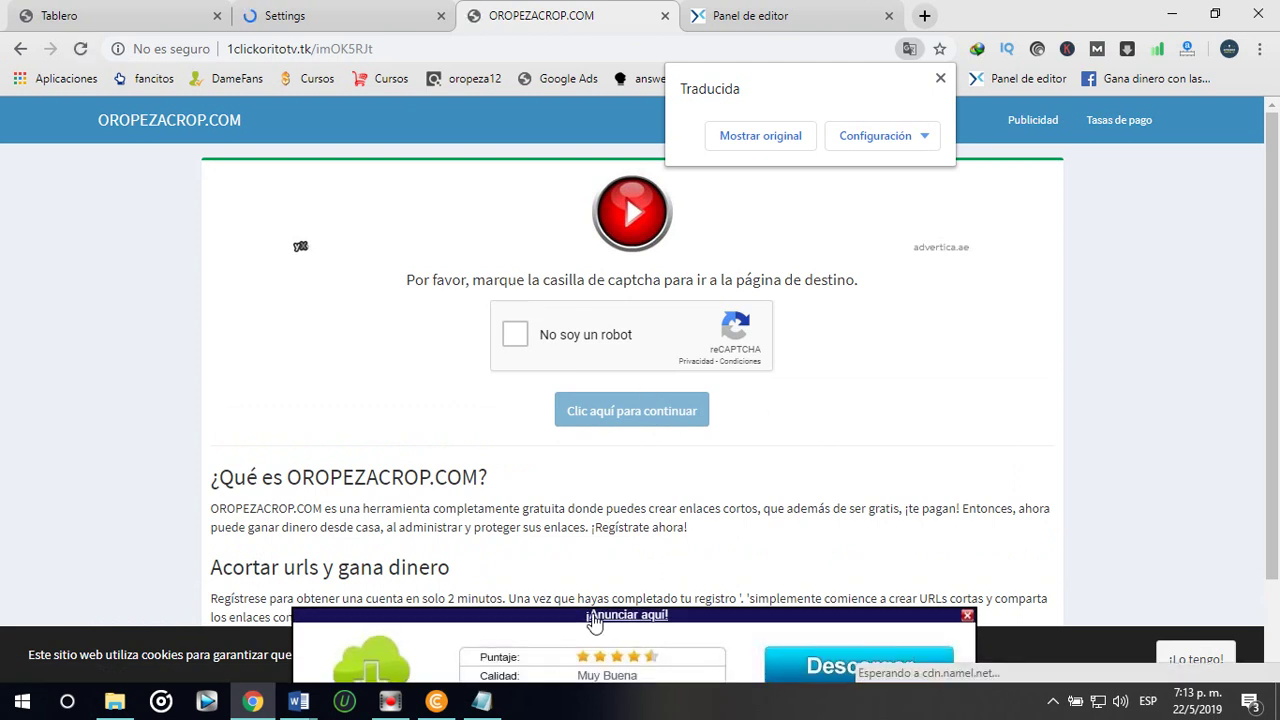
Tick 'No soy un robot' on the short link page to see the Descargar slider ad
{"action": "scroll", "coordinate": [640, 569], "scroll_direction": "down", "scroll_amount": 1}
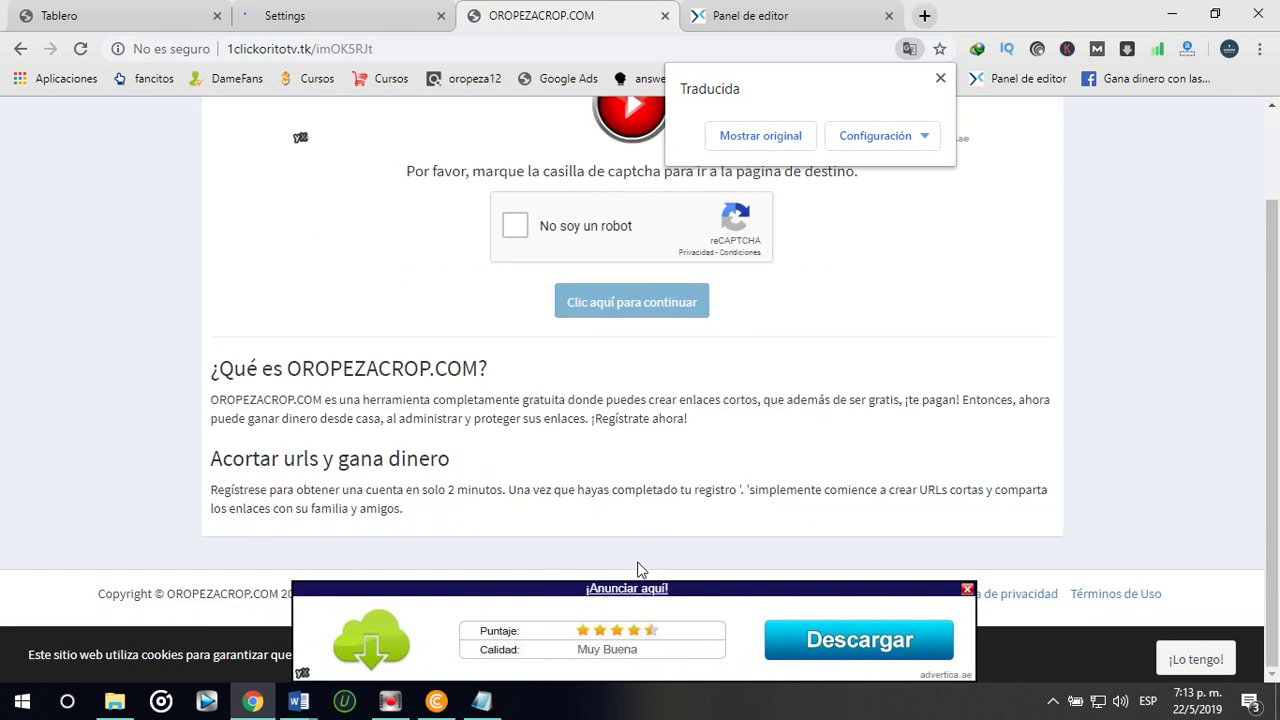
{"action": "scroll", "coordinate": [640, 569], "scroll_direction": "up", "scroll_amount": 1}
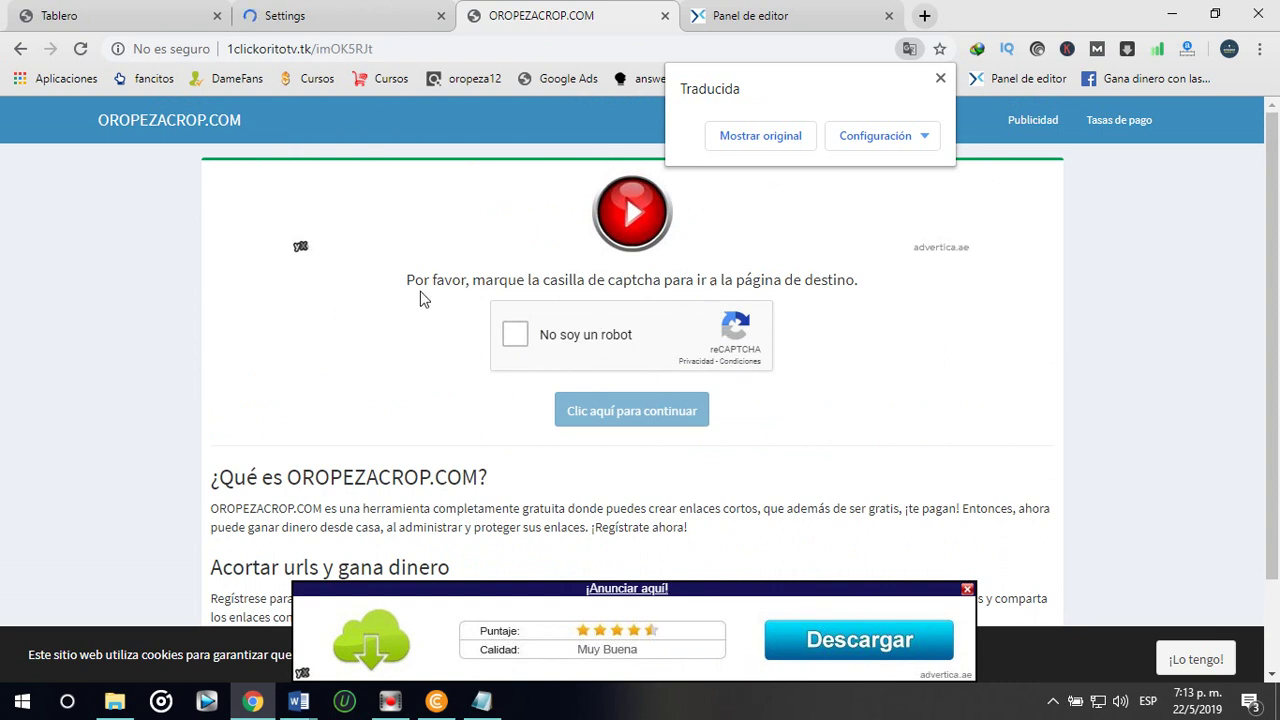
{"action": "left_click_drag", "start_coordinate": [422, 284], "coordinate": [763, 320]}
{"action": "left_click", "coordinate": [841, 315]}
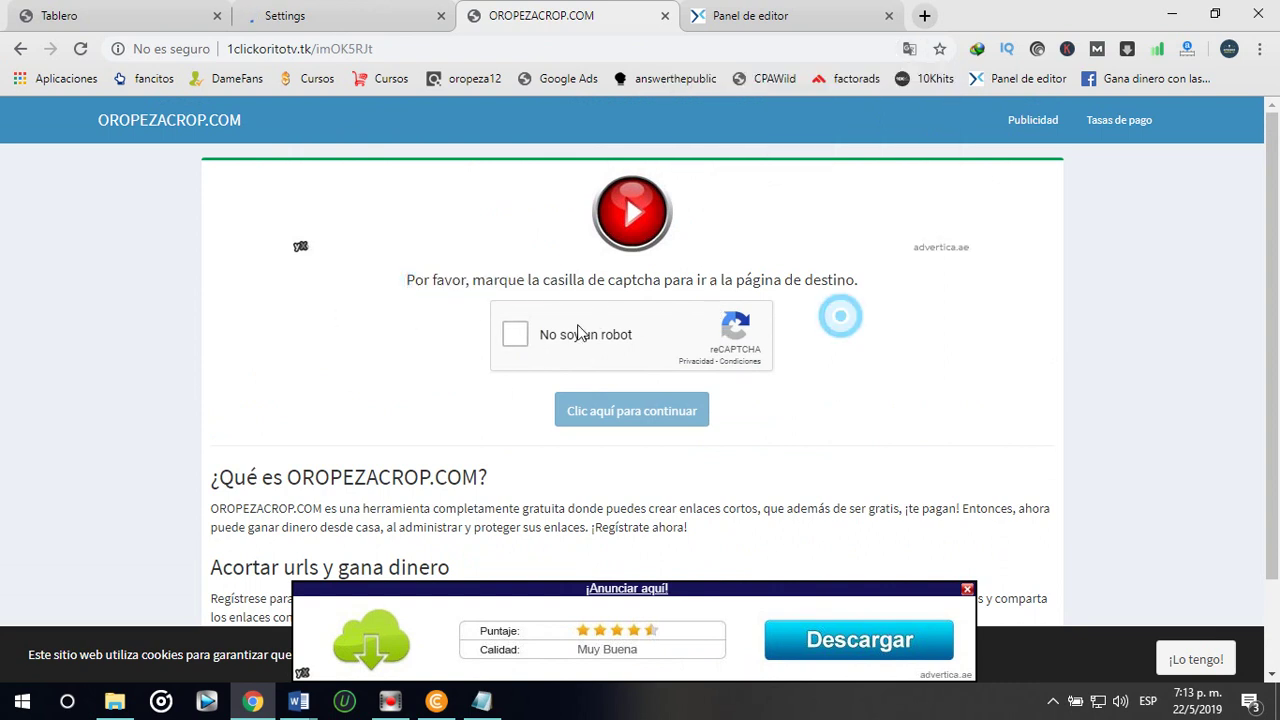
{"action": "left_click", "coordinate": [560, 340]}
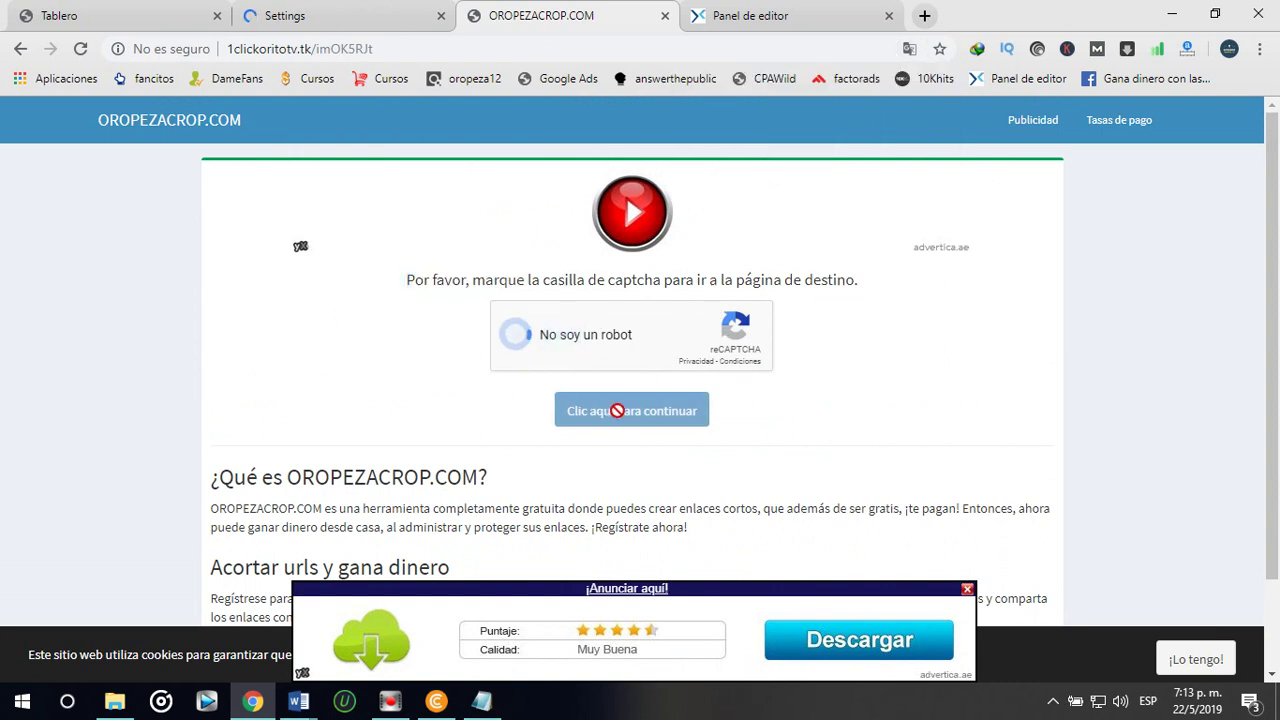
{"action": "left_click", "coordinate": [823, 18]}
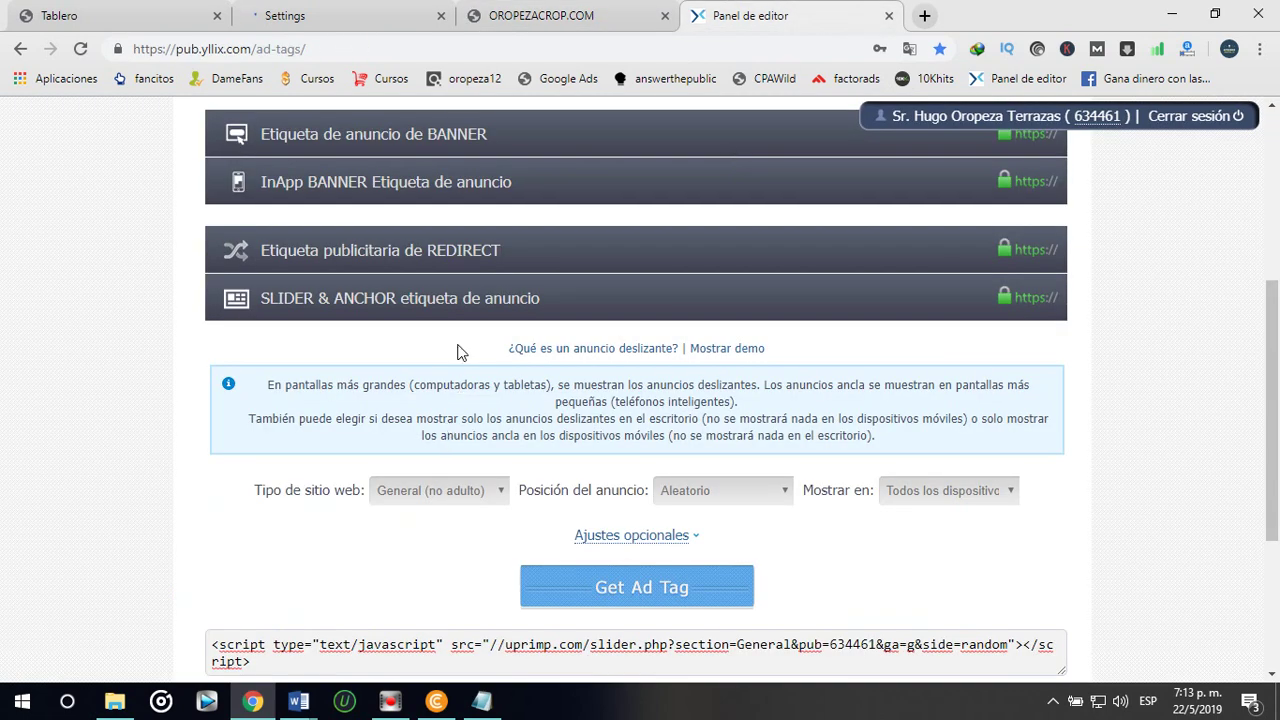
Generate a Yllix PopUp/Tabup ad tag for a General (no adulto) site and select its script
{"action": "scroll", "coordinate": [409, 403], "scroll_direction": "down", "scroll_amount": 3}
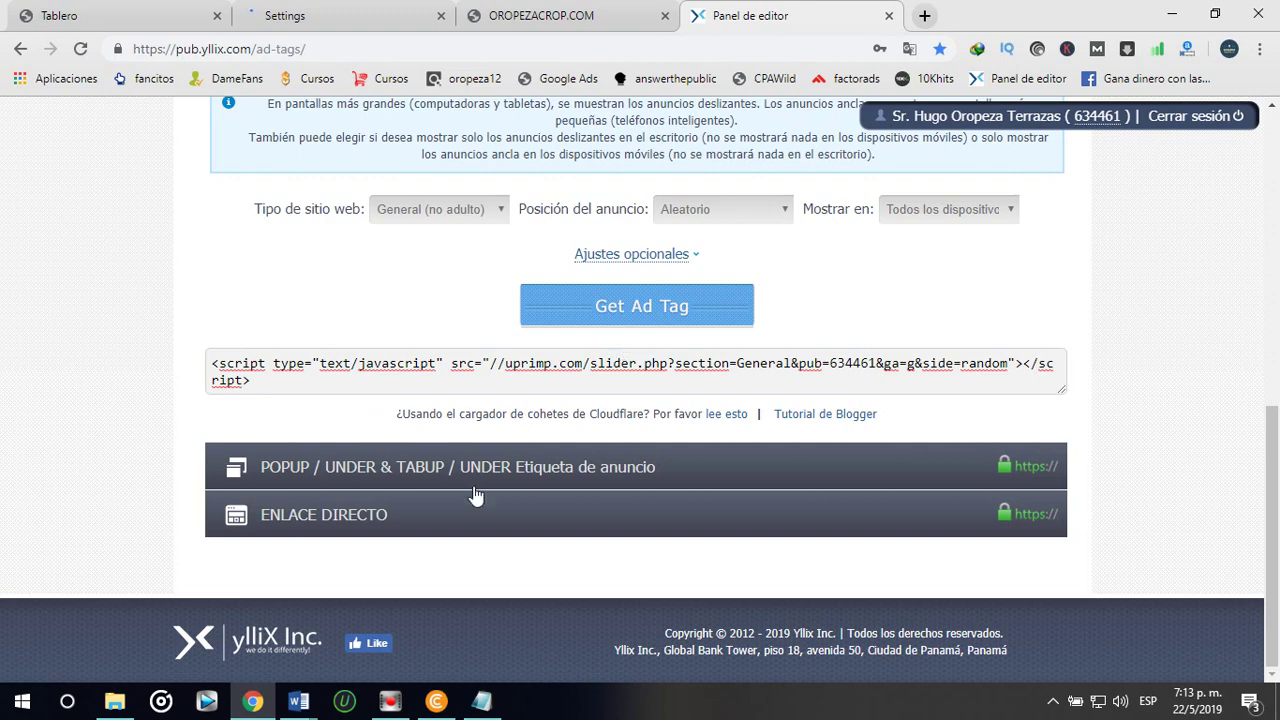
{"action": "left_click", "coordinate": [369, 479]}
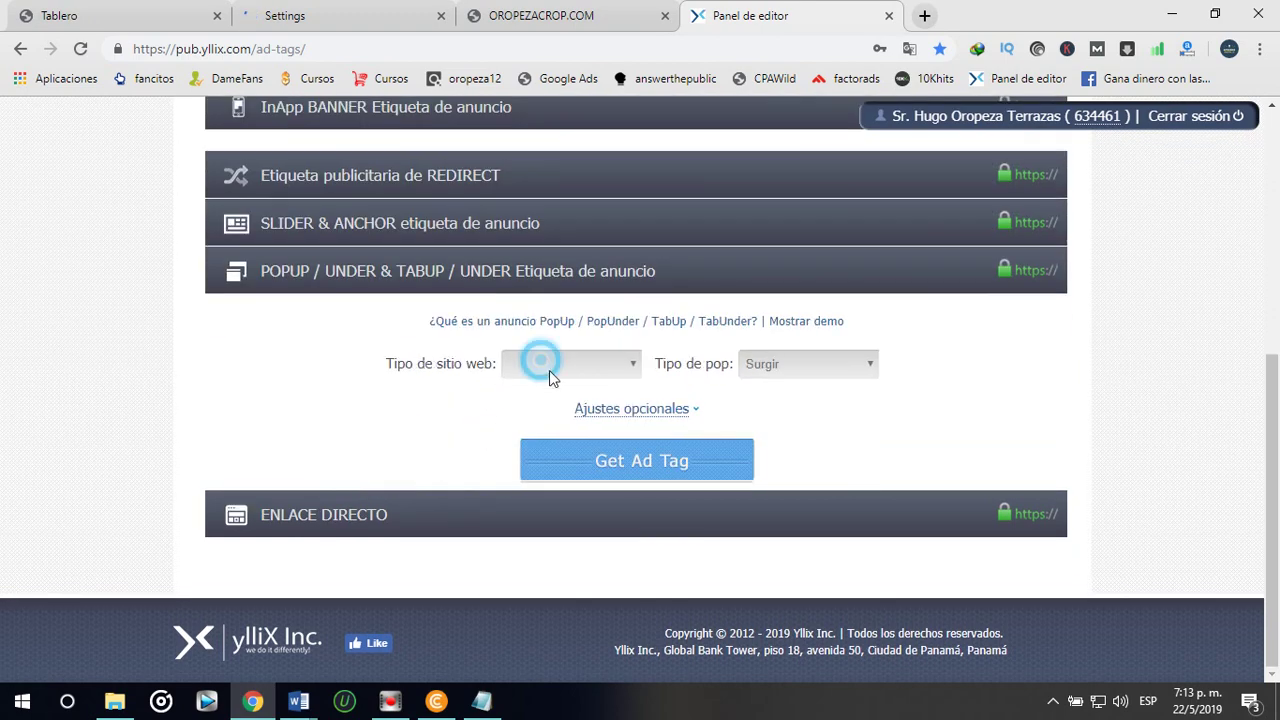
{"action": "left_click", "coordinate": [549, 368]}
{"action": "left_click", "coordinate": [580, 402]}
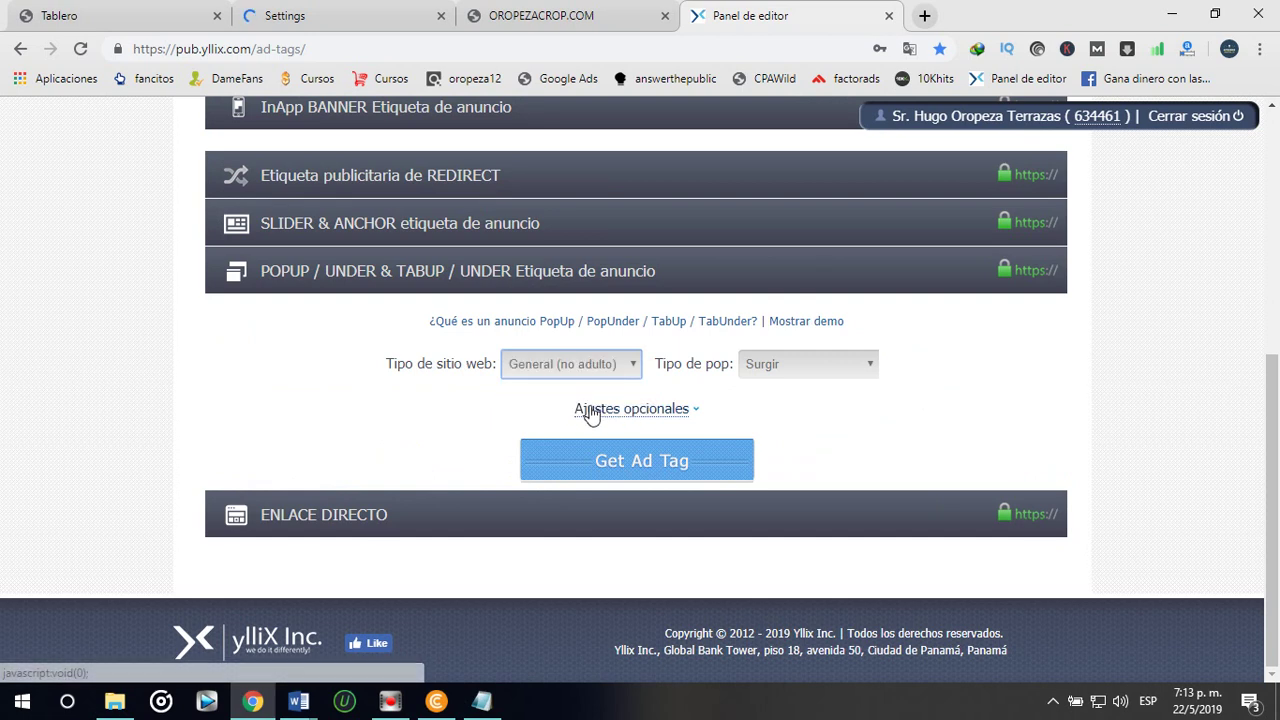
{"action": "left_click", "coordinate": [632, 473]}
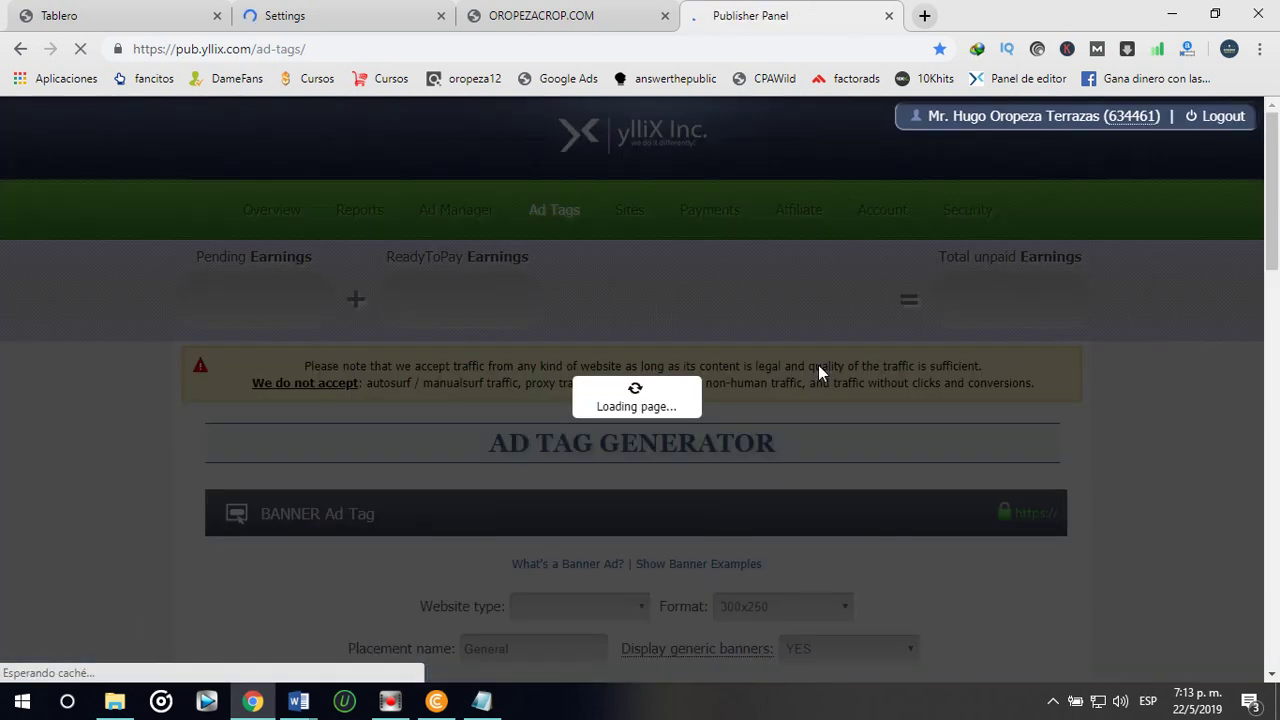
{"action": "scroll", "coordinate": [771, 380], "scroll_direction": "down", "scroll_amount": 4}
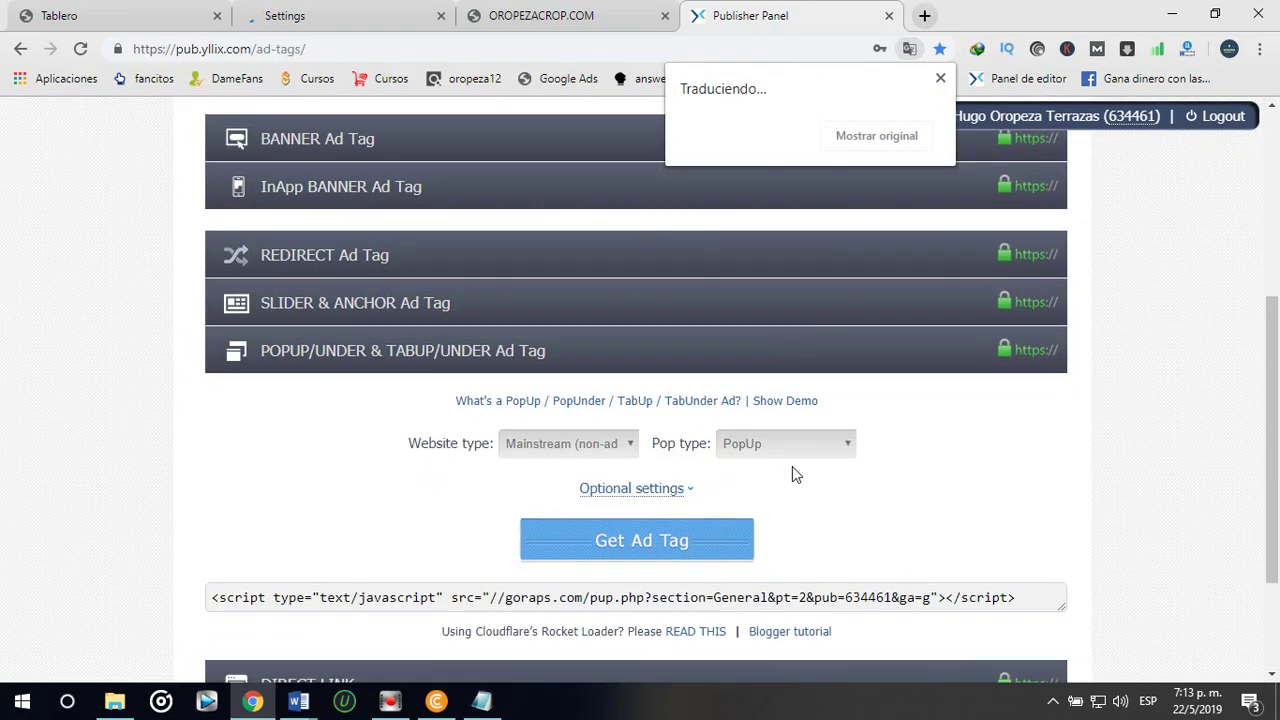
{"action": "scroll", "coordinate": [792, 466], "scroll_direction": "down", "scroll_amount": 2}
{"action": "left_click", "coordinate": [1020, 428]}
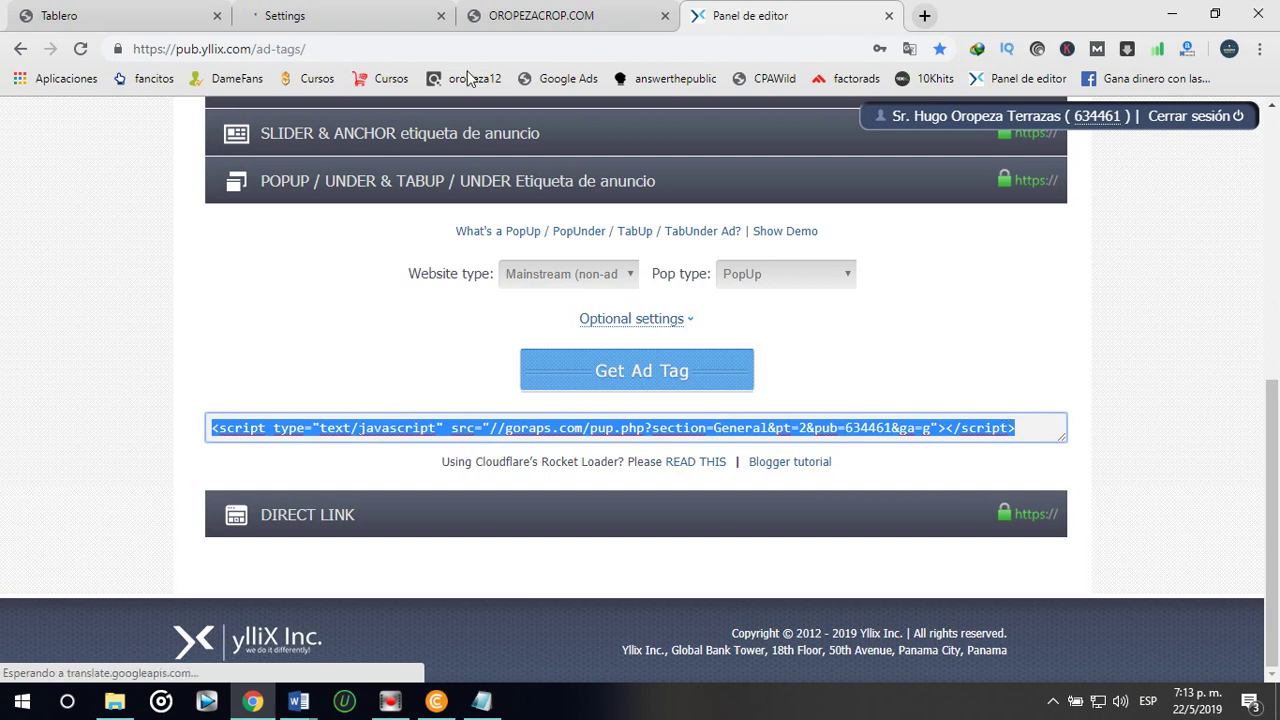
{"action": "left_click", "coordinate": [340, 28]}
{"action": "left_click", "coordinate": [495, 15]}
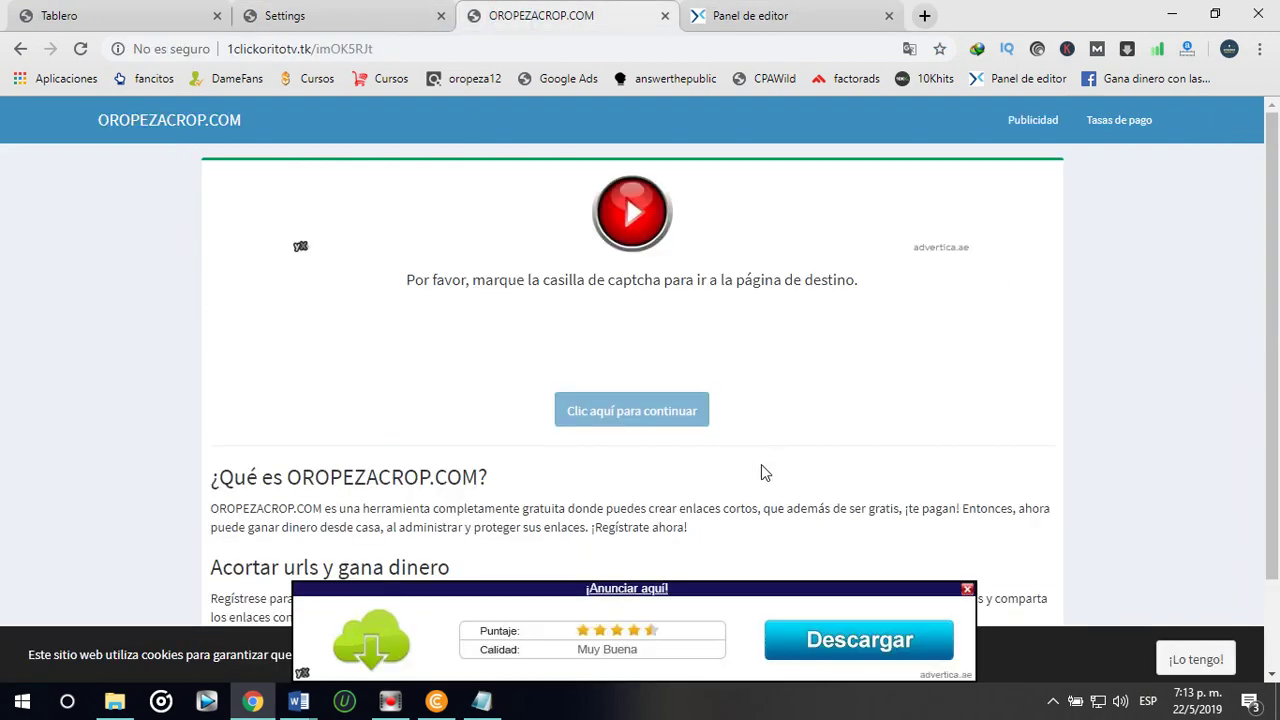
Expand Campañas in the admin sidebar and open the campaign Lista
{"action": "scroll", "coordinate": [765, 473], "scroll_direction": "down", "scroll_amount": 1}
{"action": "left_click", "coordinate": [290, 12]}
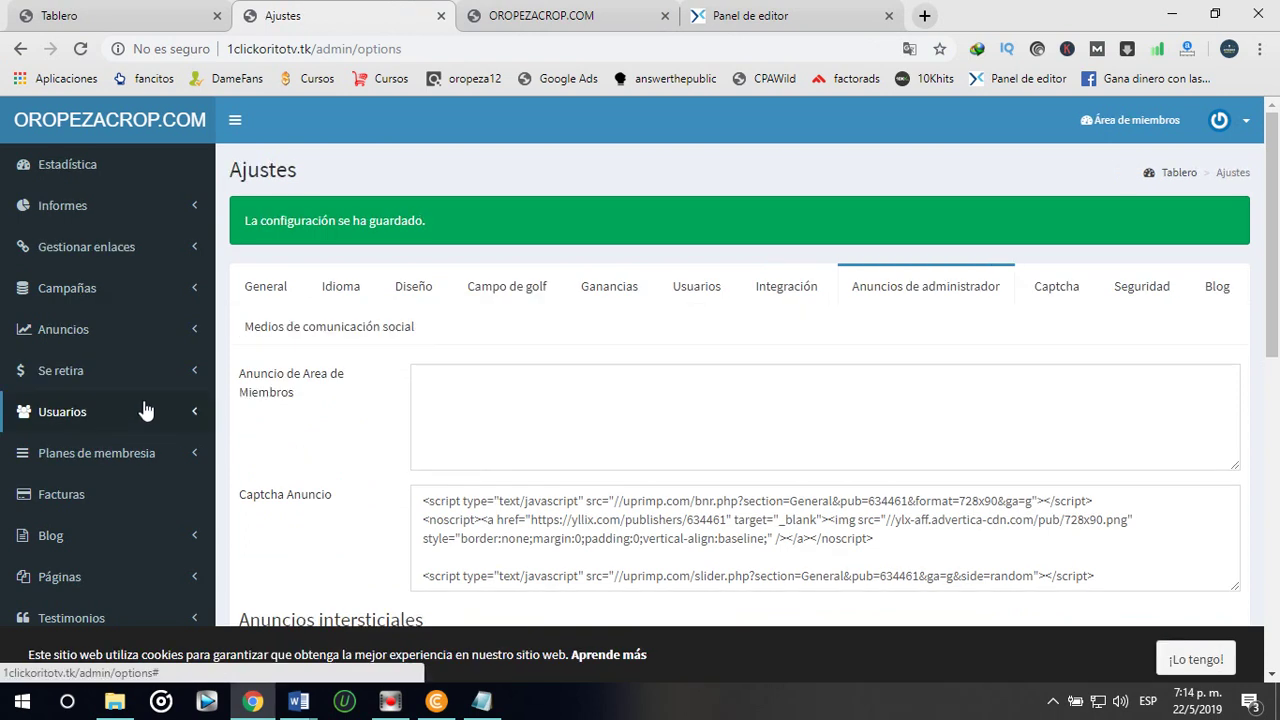
{"action": "left_click", "coordinate": [150, 290]}
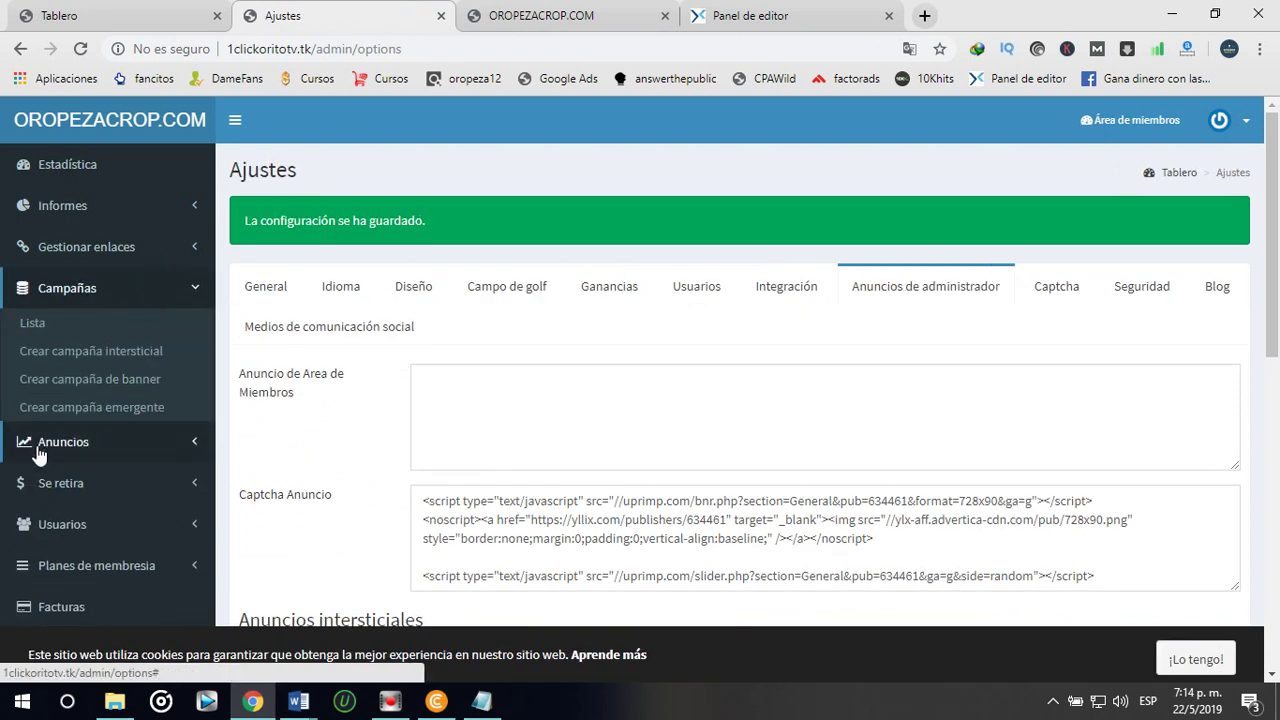
{"action": "left_click", "coordinate": [31, 326]}
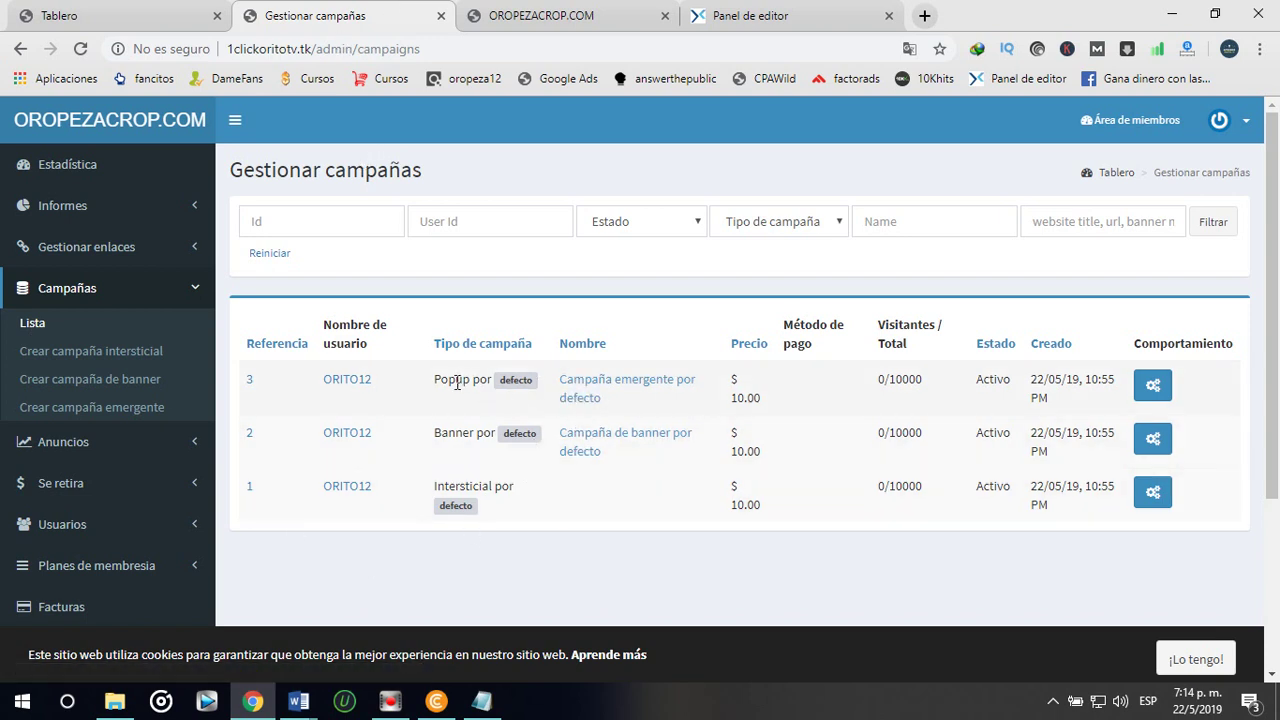
Edit the Default Pop Up campaign, retyping its website URL and saving
{"action": "left_click", "coordinate": [1153, 392]}
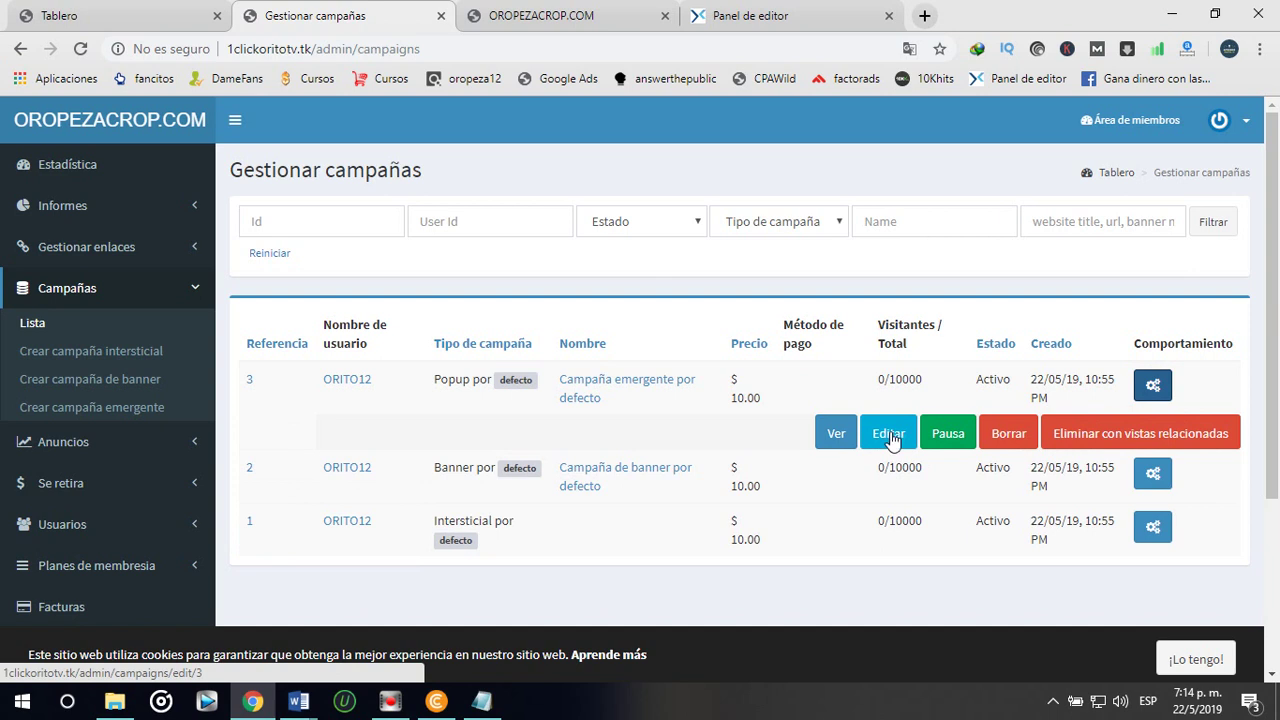
{"action": "left_click", "coordinate": [878, 441]}
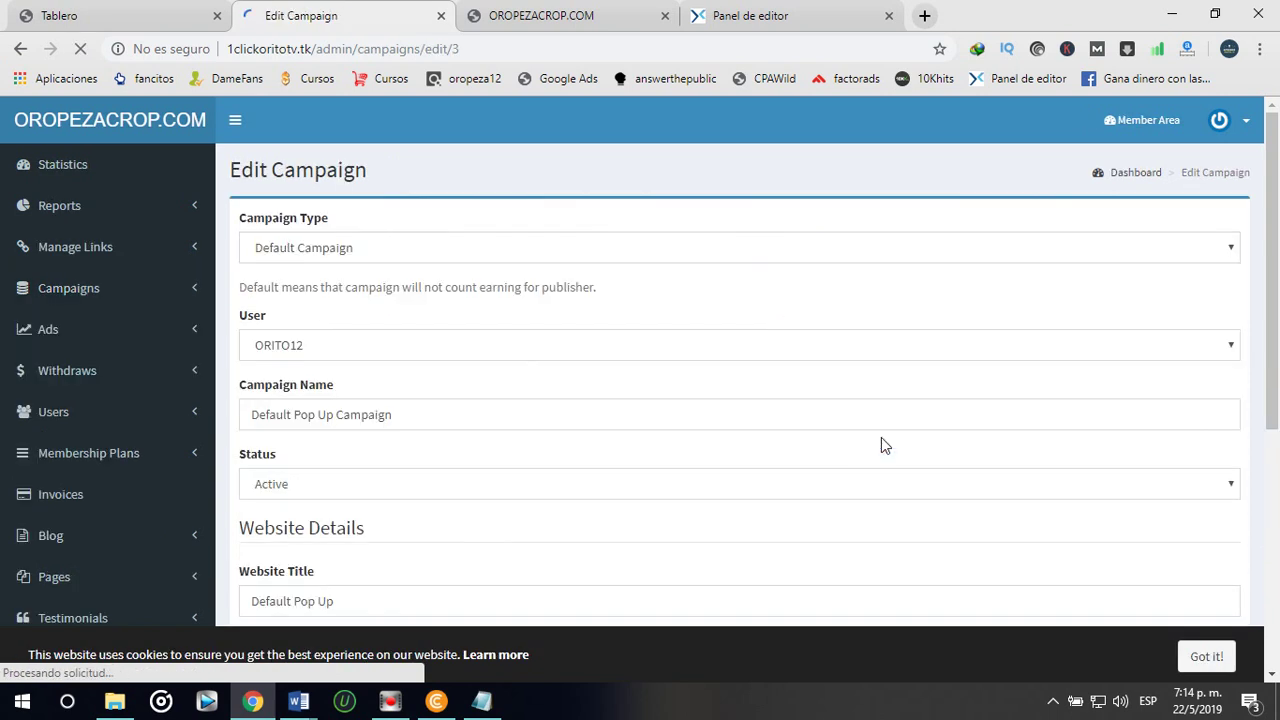
{"action": "scroll", "coordinate": [415, 476], "scroll_direction": "down", "scroll_amount": 3}
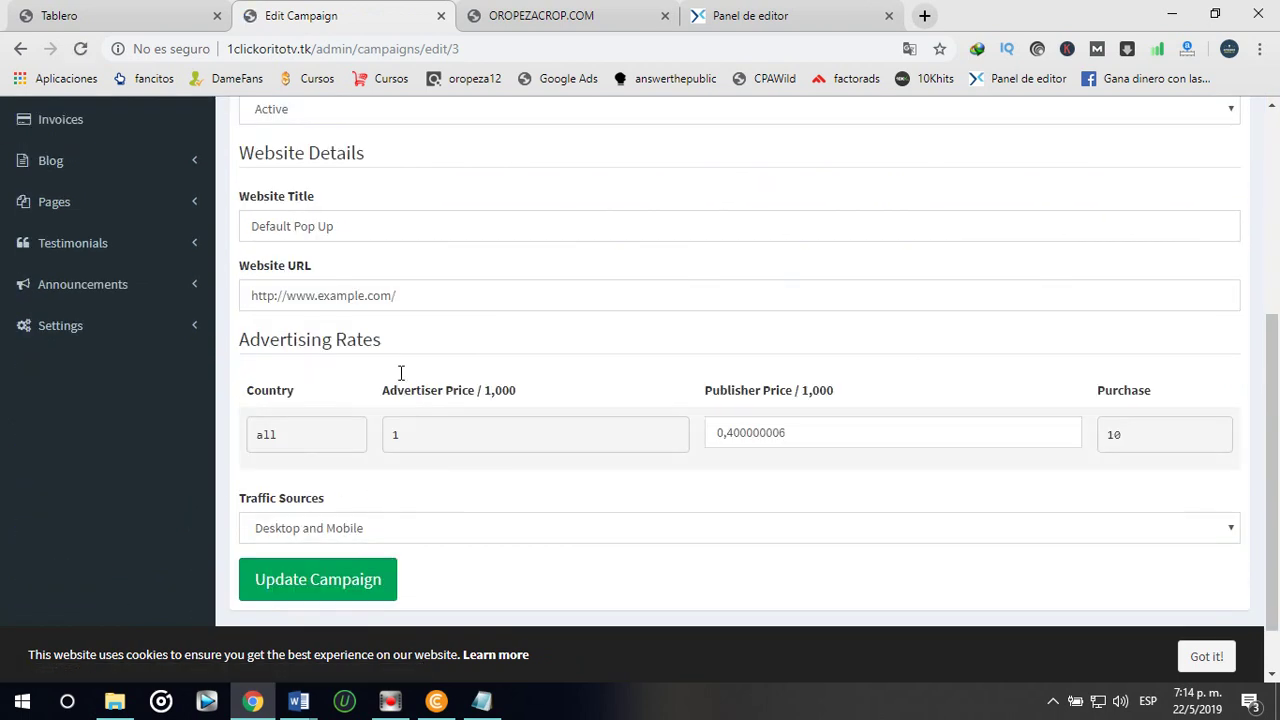
{"action": "left_click_drag", "start_coordinate": [423, 300], "coordinate": [248, 296]}
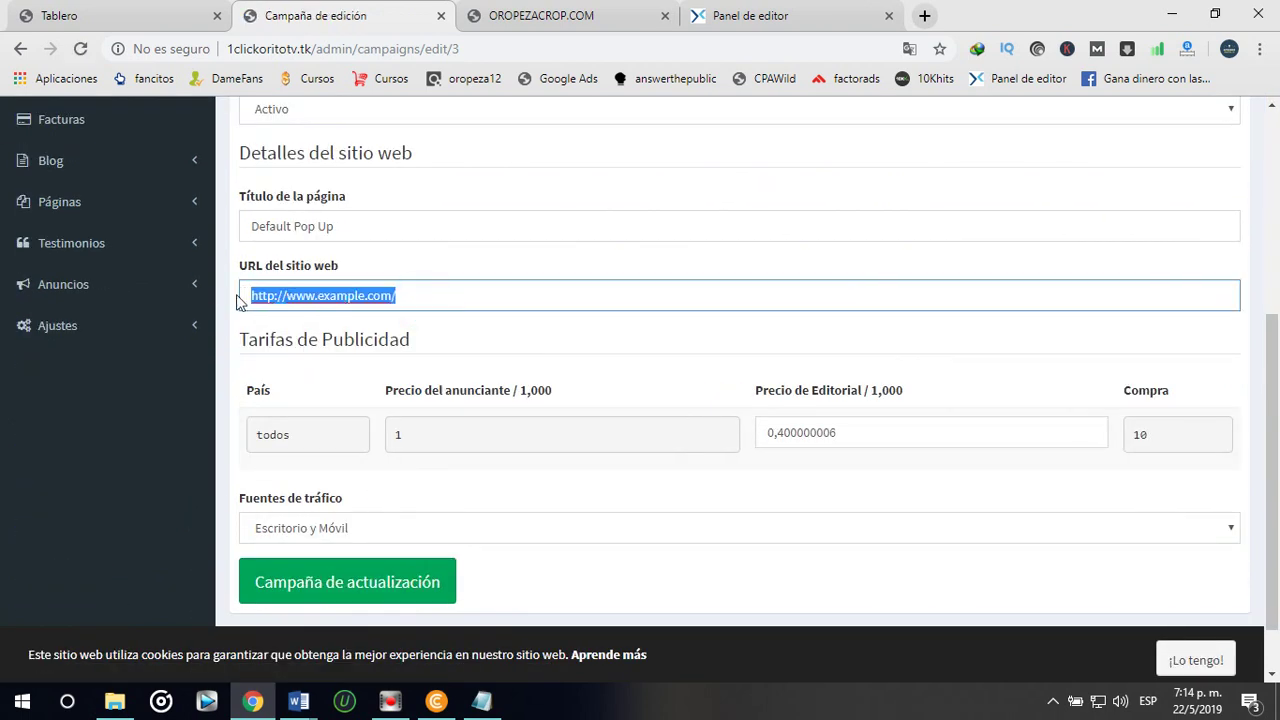
{"action": "left_click_drag", "start_coordinate": [409, 294], "coordinate": [240, 318]}
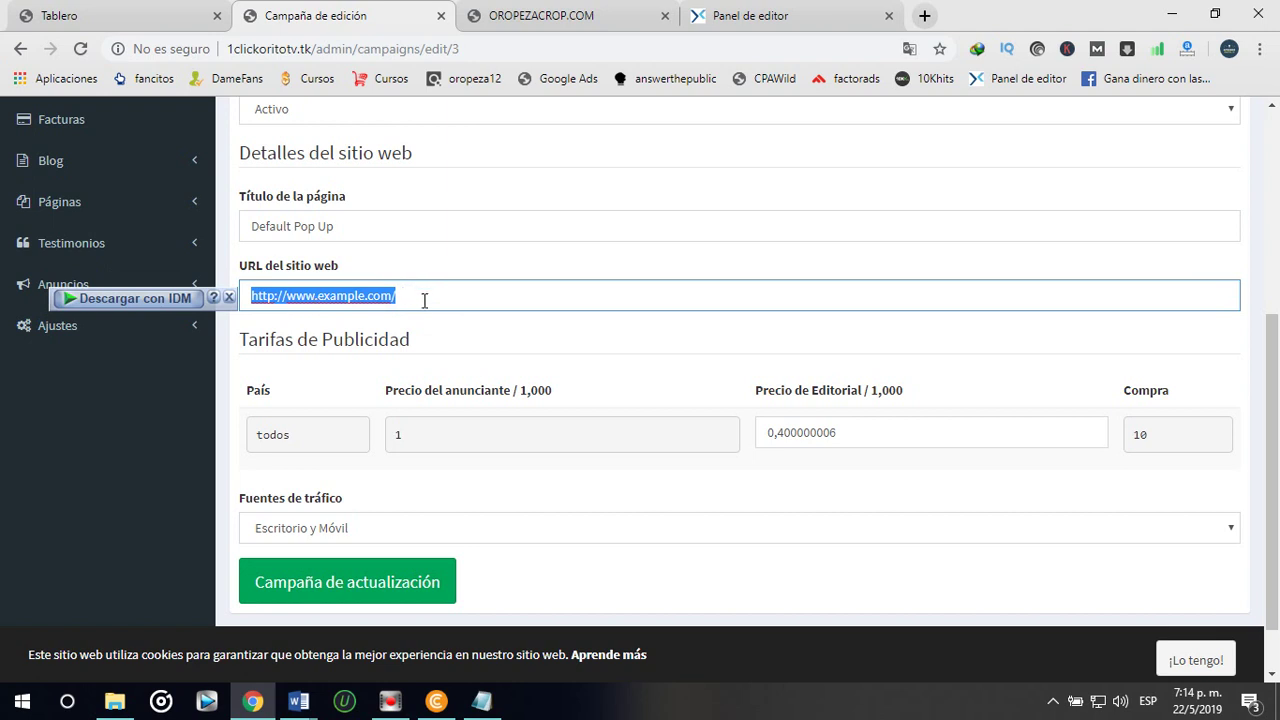
{"action": "left_click_drag", "start_coordinate": [420, 296], "coordinate": [248, 296]}
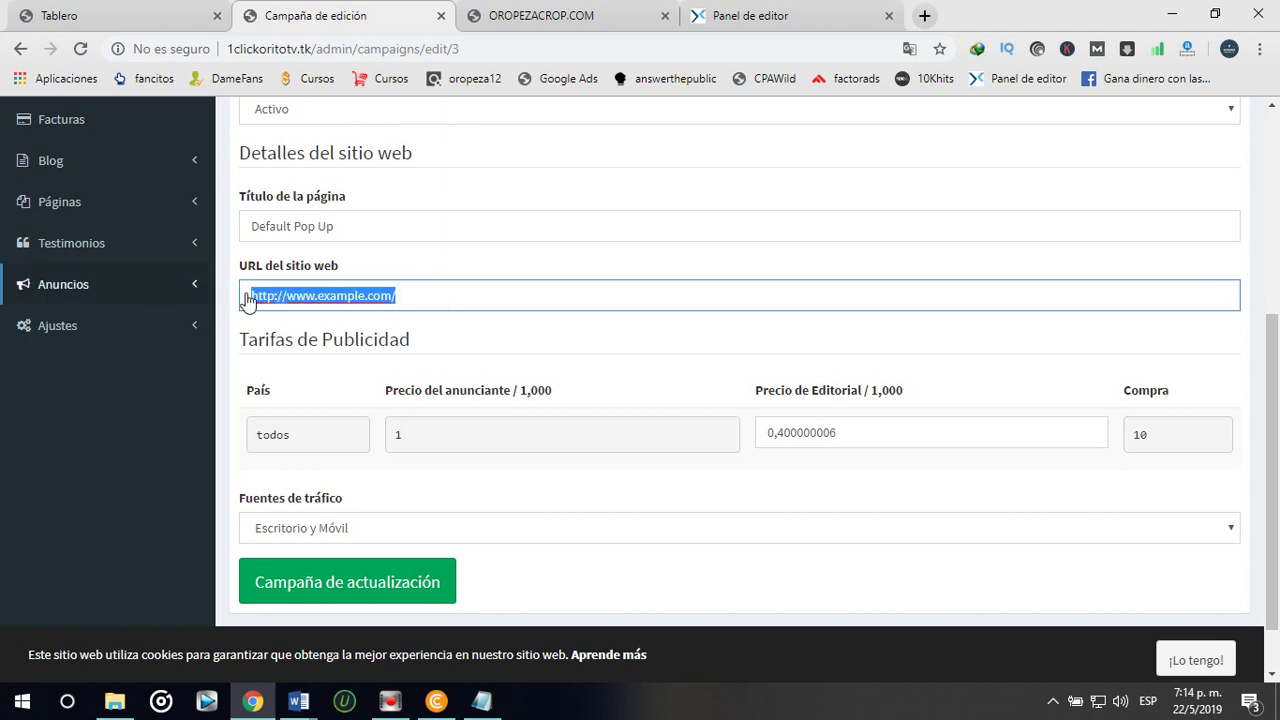
{"action": "type", "text": "esveraz.com"}
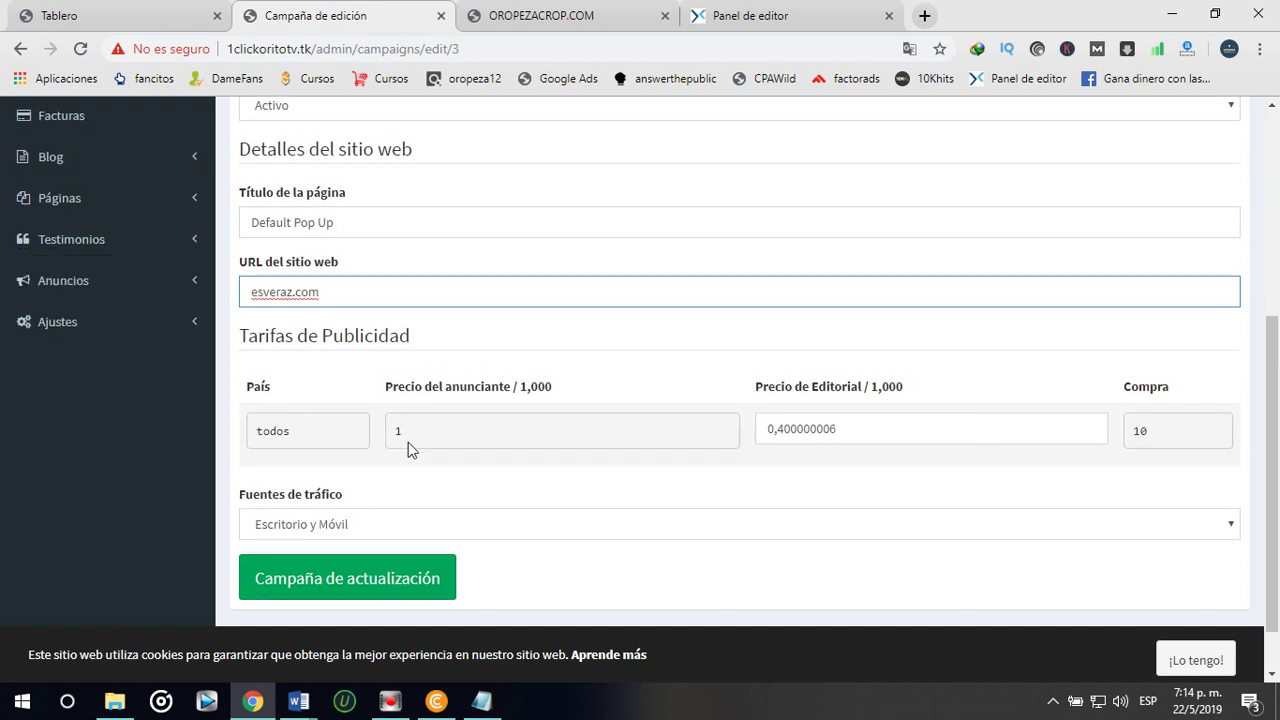
{"action": "scroll", "coordinate": [700, 447], "scroll_direction": "down", "scroll_amount": 1}
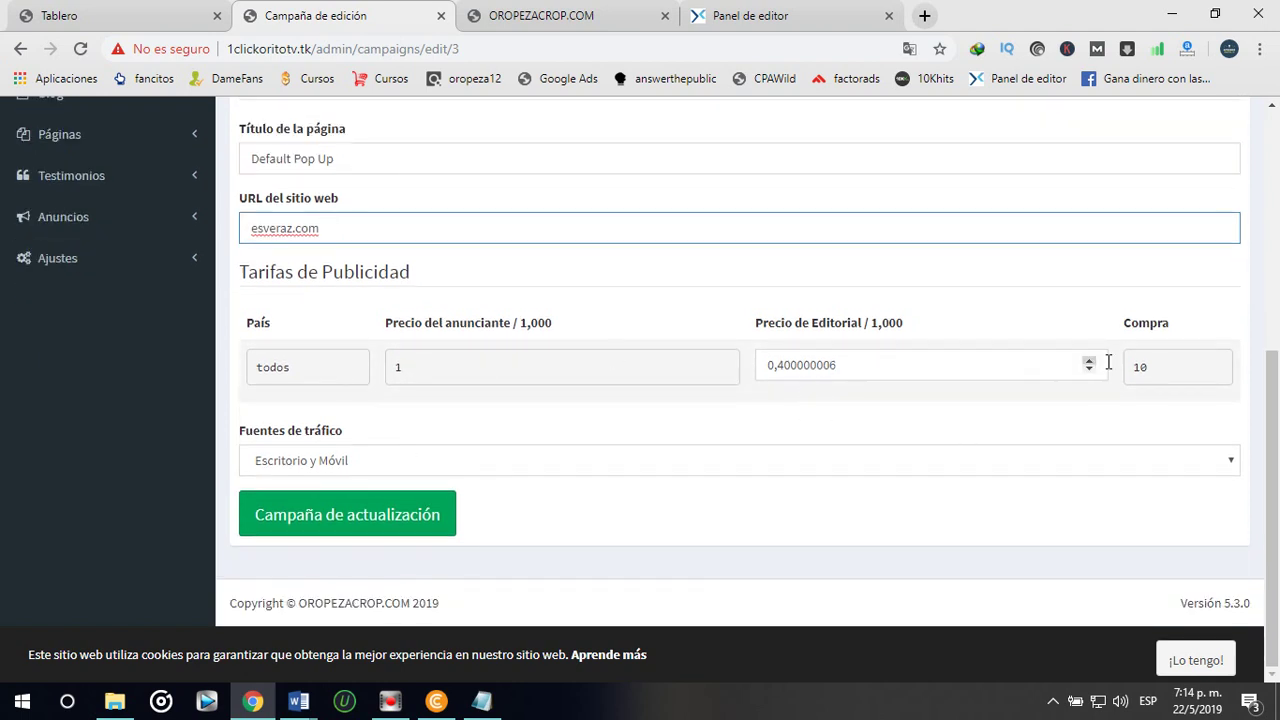
{"action": "left_click", "coordinate": [365, 517]}
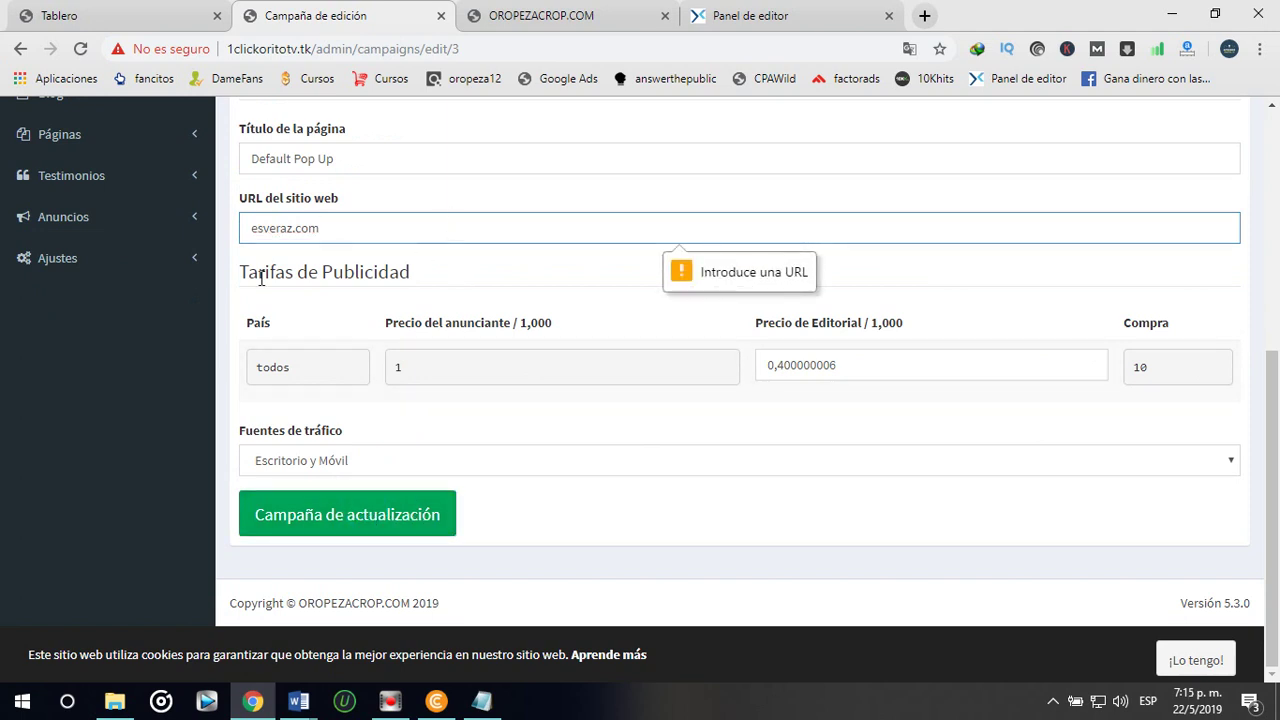
{"action": "left_click", "coordinate": [256, 227]}
{"action": "type", "text": "www"}
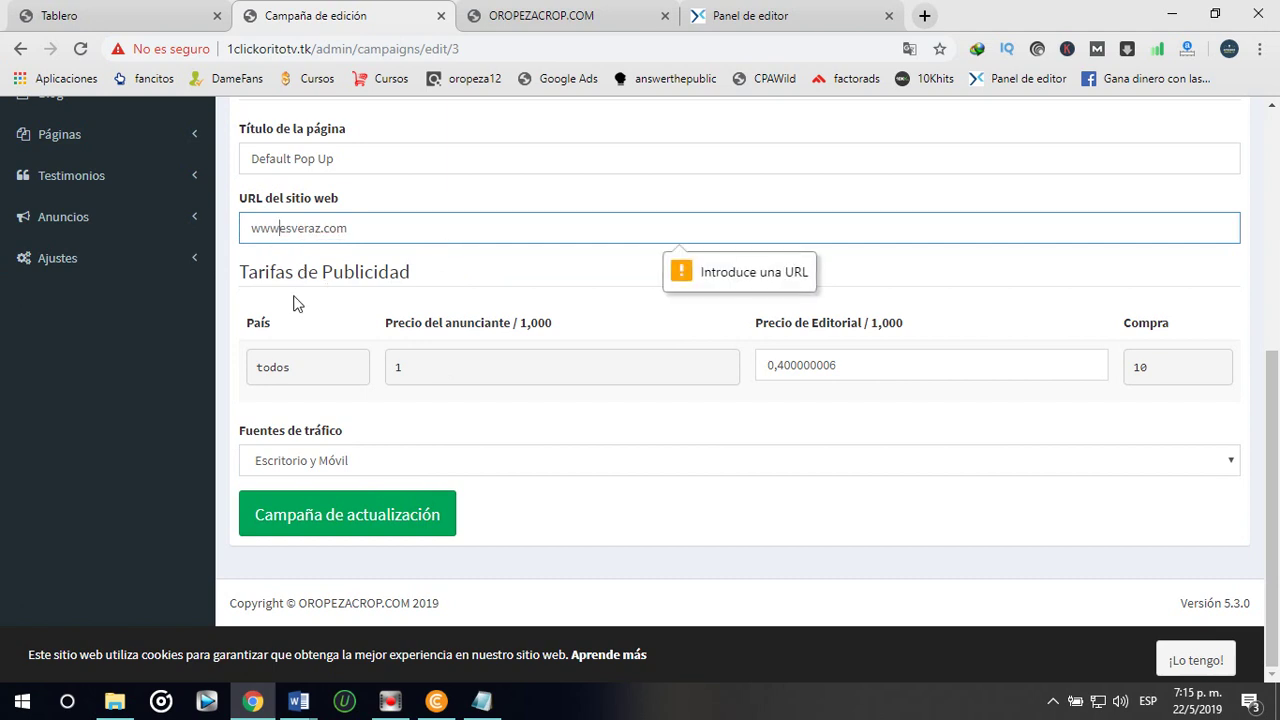
{"action": "type", "text": "."}
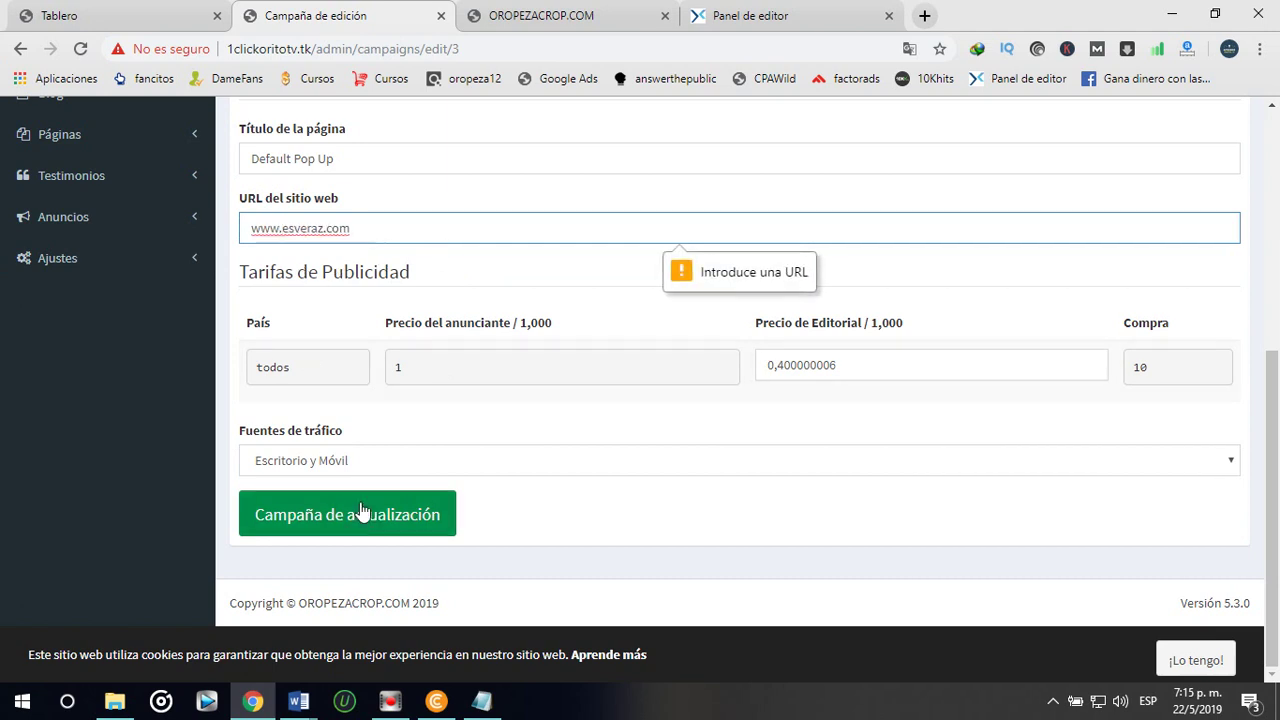
{"action": "left_click", "coordinate": [360, 513]}
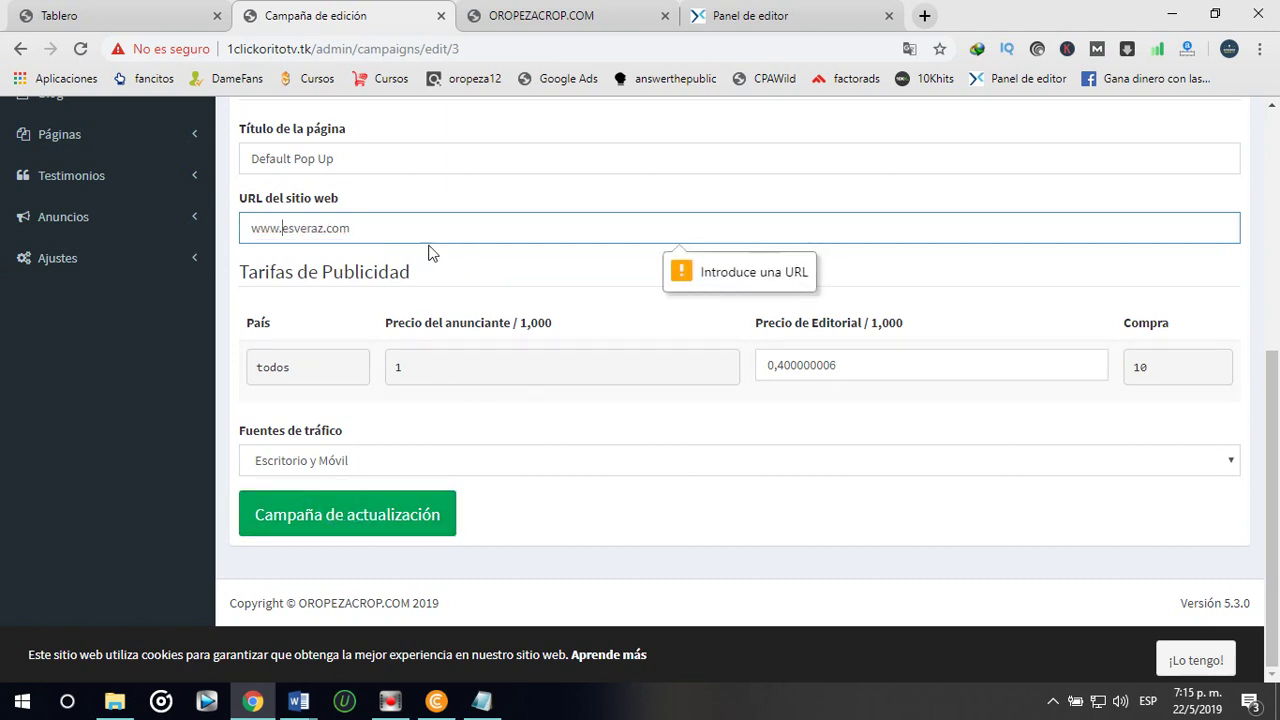
{"action": "left_click", "coordinate": [366, 224]}
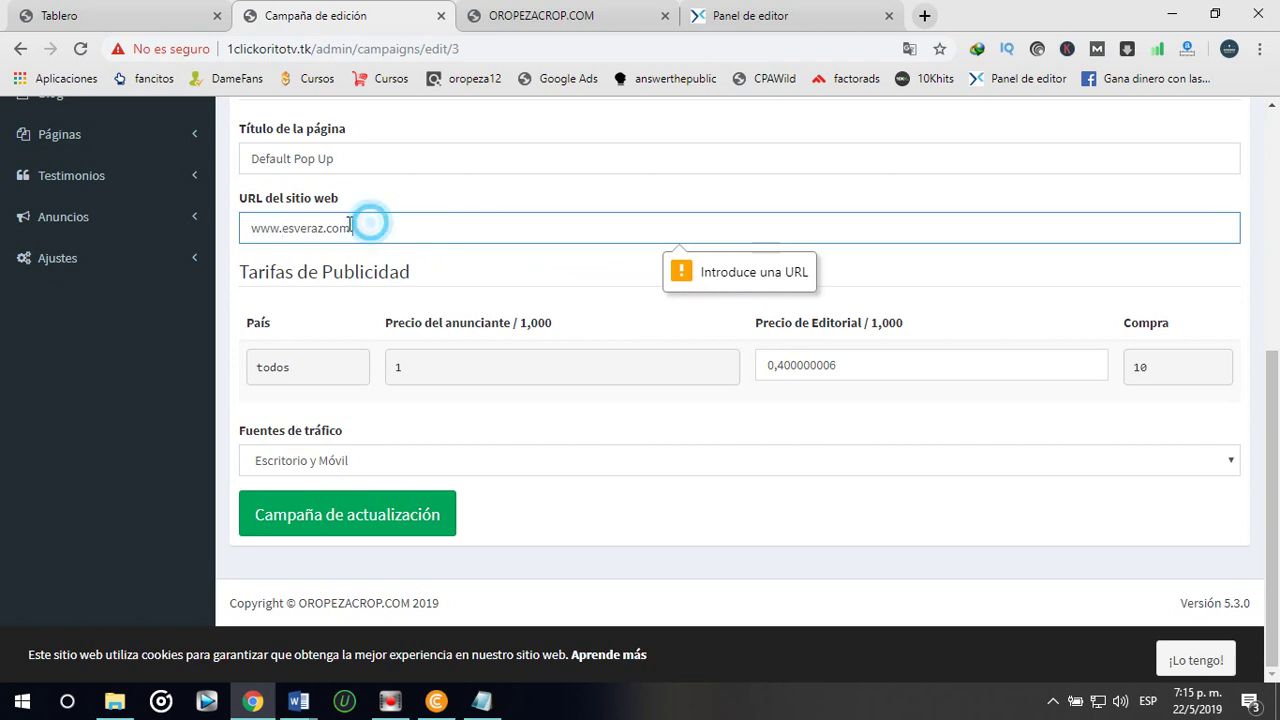
{"action": "left_click", "coordinate": [246, 231]}
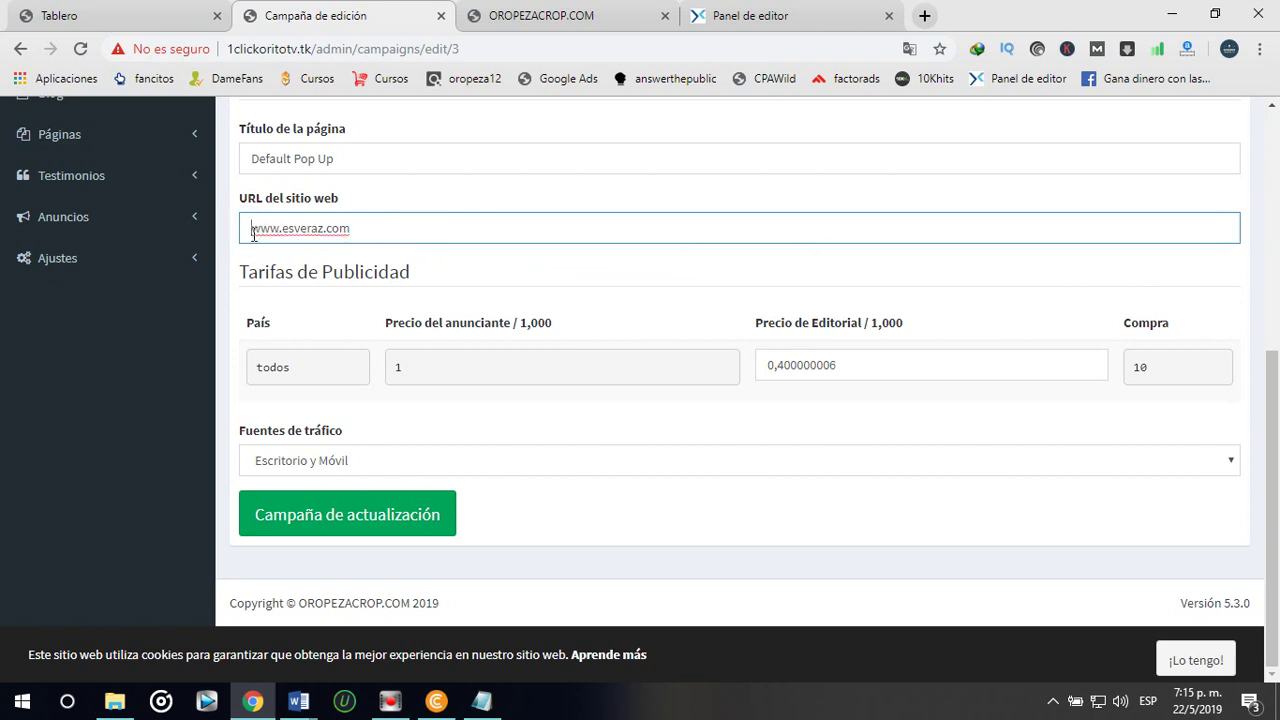
{"action": "type", "text": "http"}
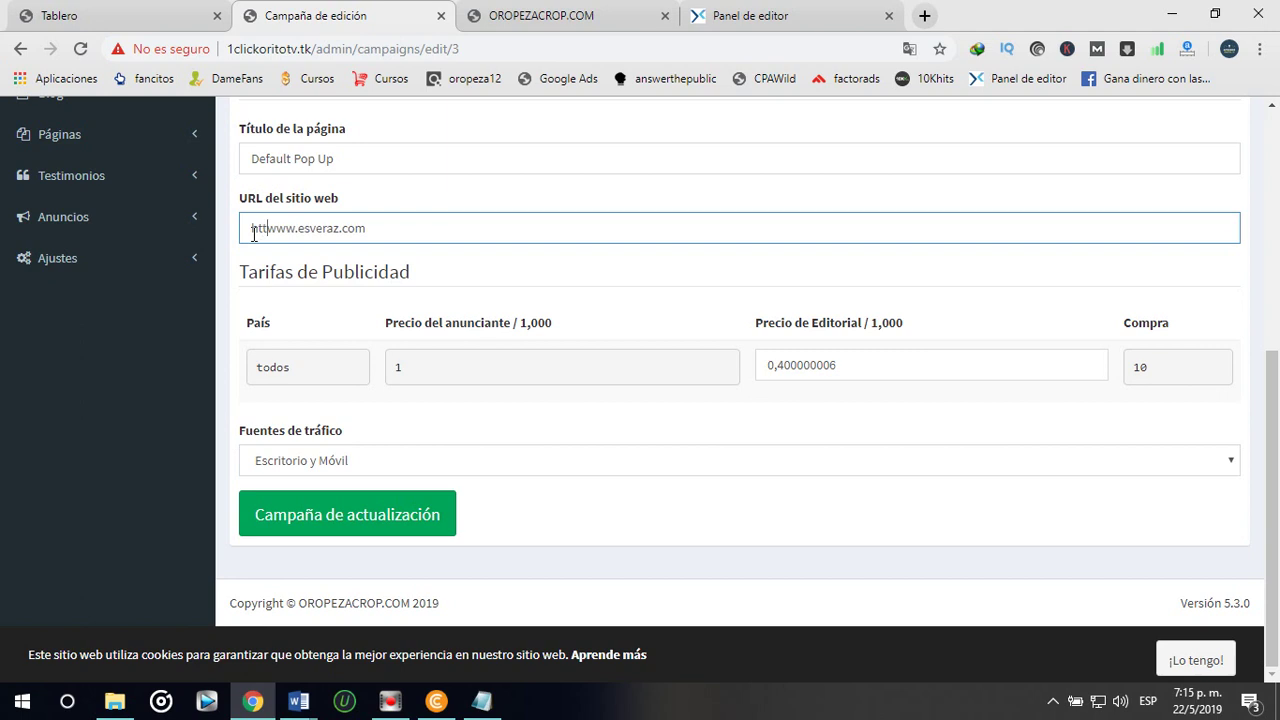
{"action": "type", "text": "s"}
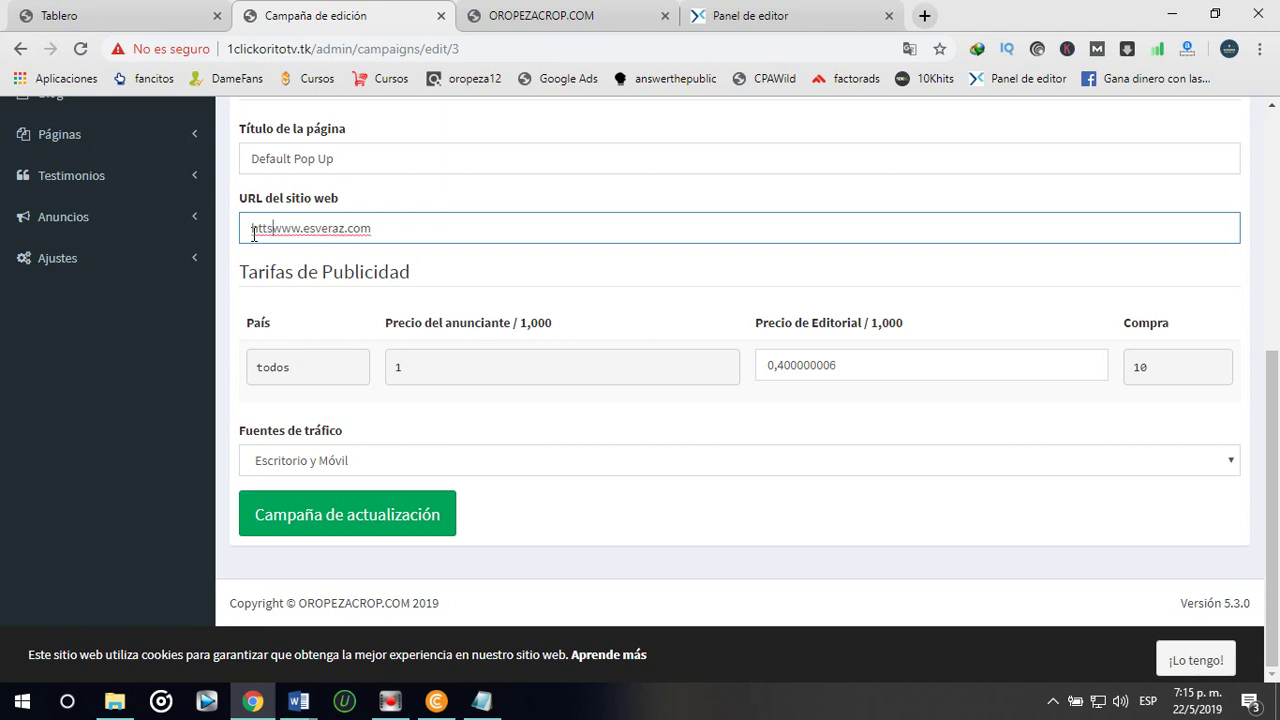
{"action": "type", "text": ":"}
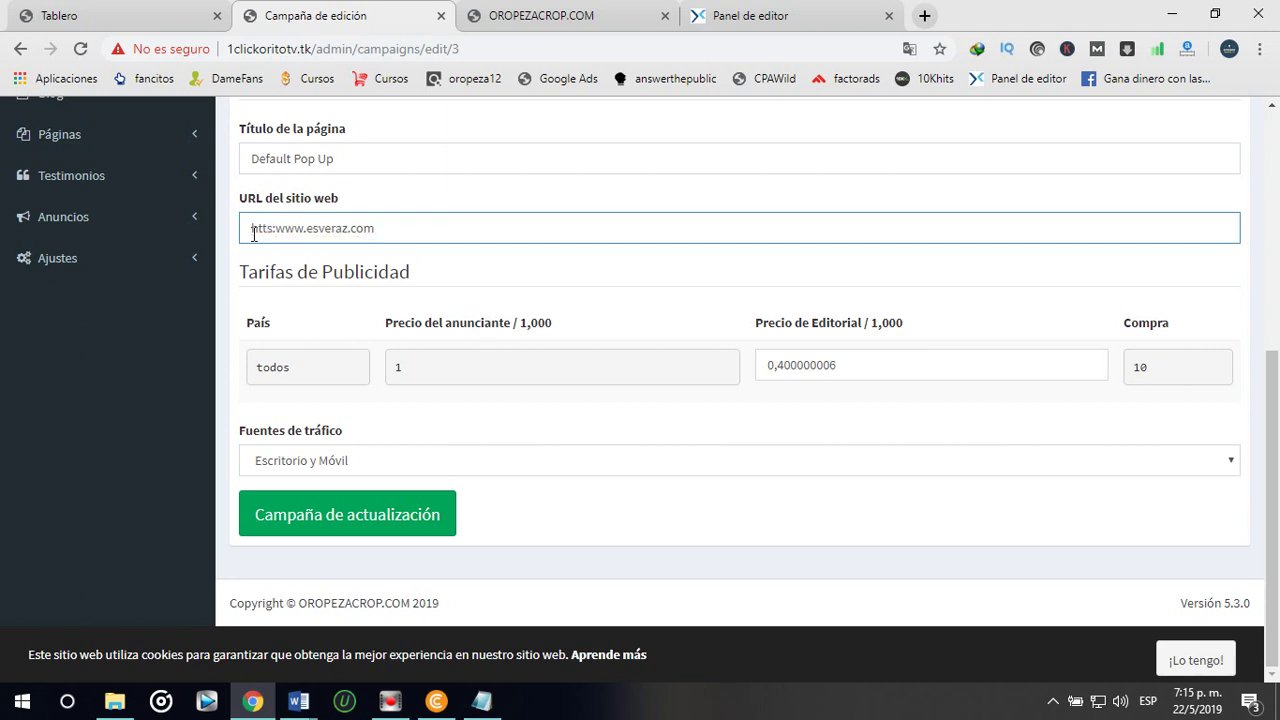
{"action": "type", "text": "/"}
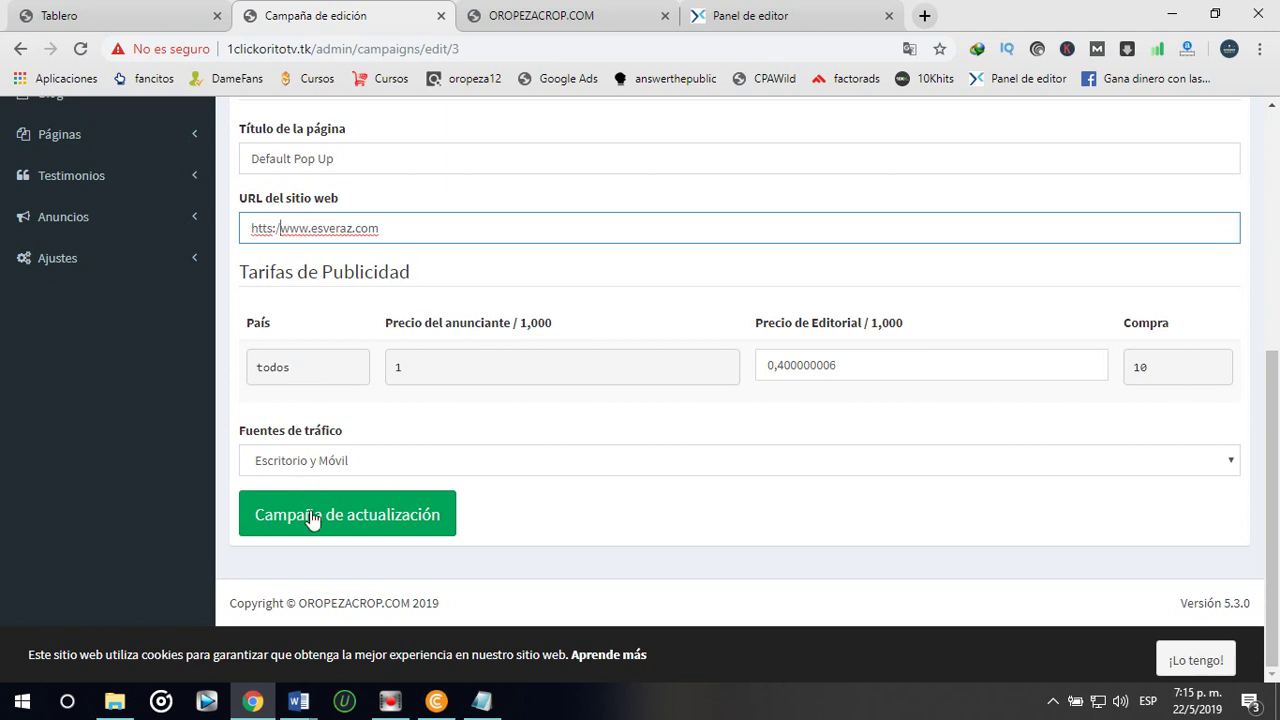
{"action": "left_click", "coordinate": [268, 230]}
{"action": "type", "text": "p"}
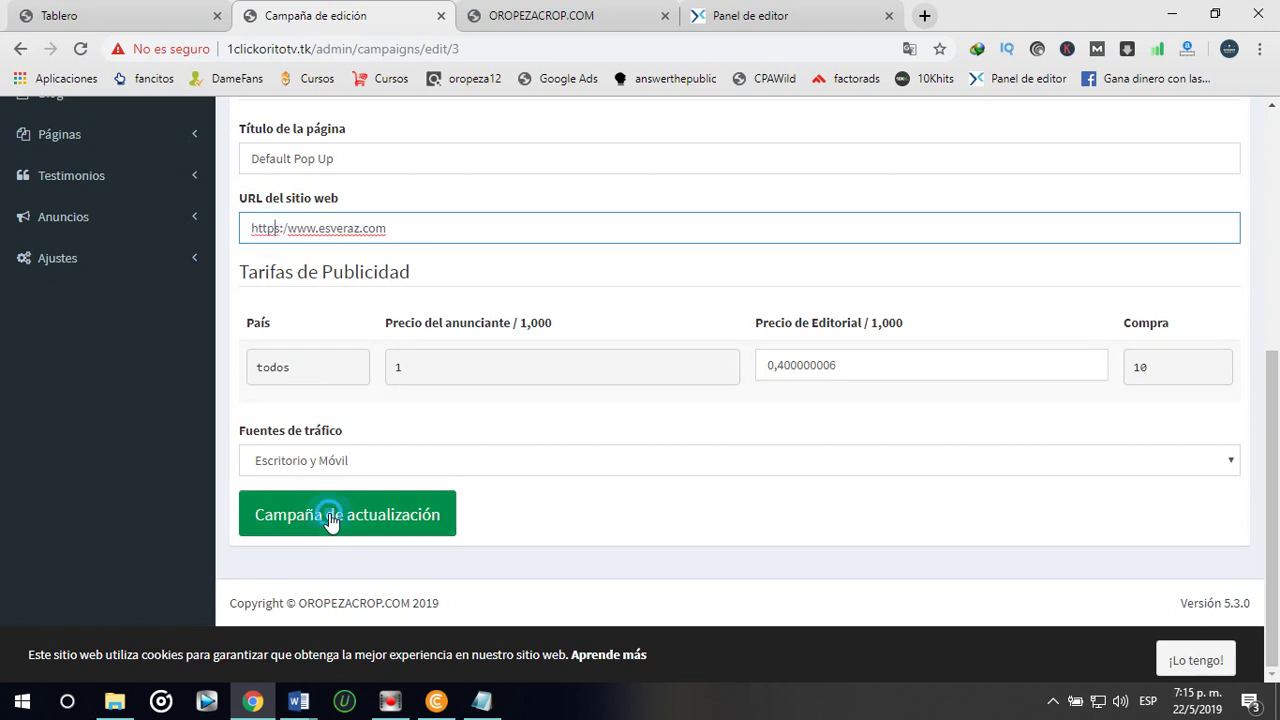
{"action": "left_click", "coordinate": [331, 515]}
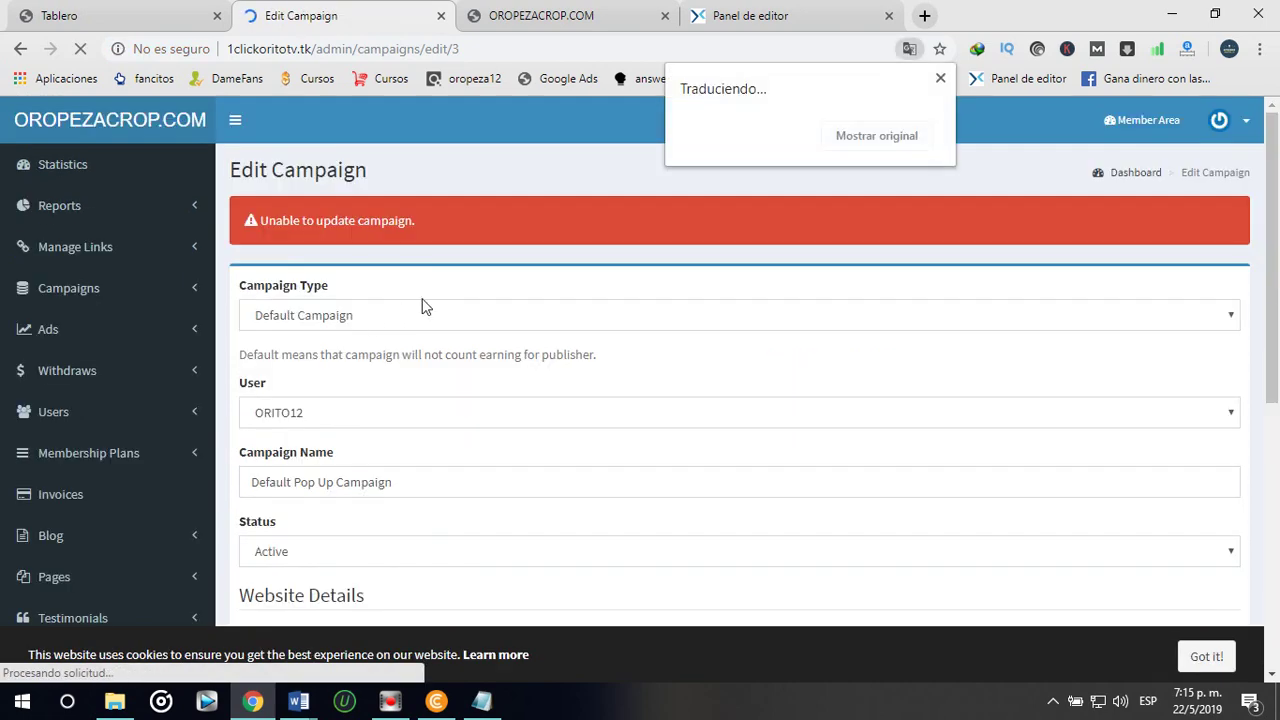
{"action": "scroll", "coordinate": [371, 274], "scroll_direction": "down", "scroll_amount": 4}
{"action": "scroll", "coordinate": [374, 286], "scroll_direction": "up", "scroll_amount": 3}
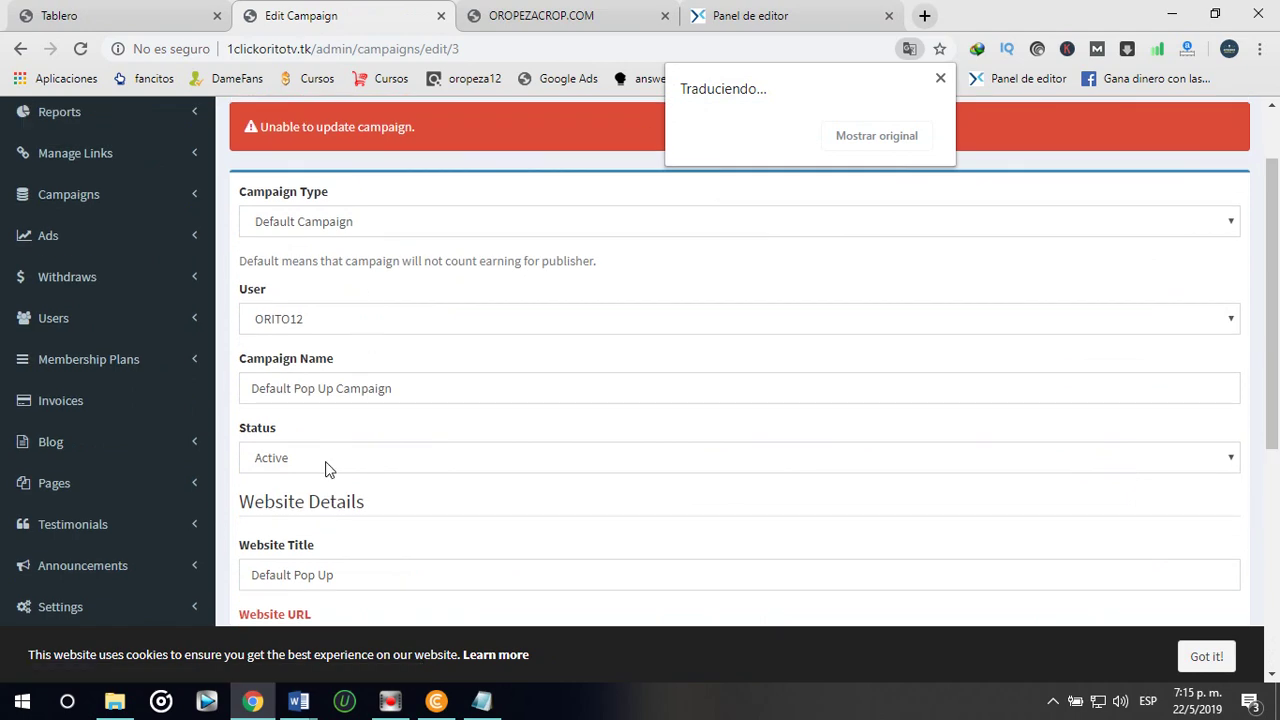
{"action": "scroll", "coordinate": [310, 460], "scroll_direction": "down", "scroll_amount": 3}
{"action": "left_click", "coordinate": [279, 365]}
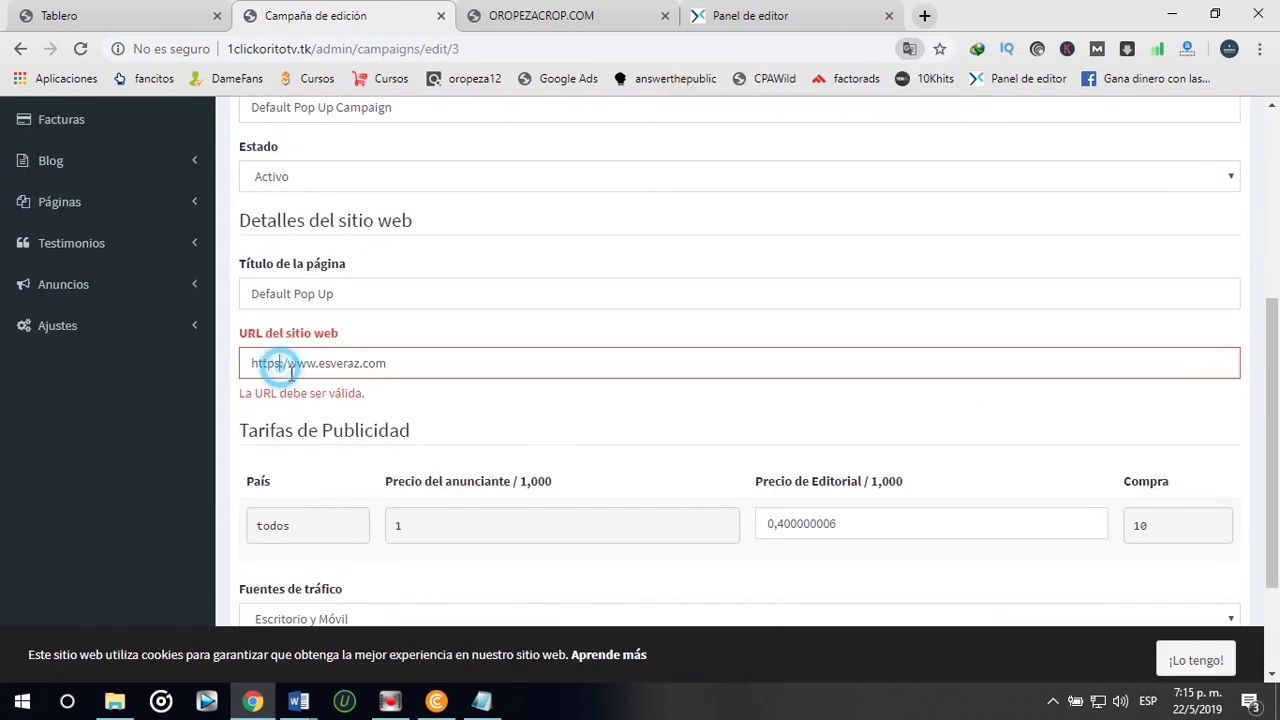
{"action": "left_click", "coordinate": [540, 16]}
{"action": "left_click", "coordinate": [745, 18]}
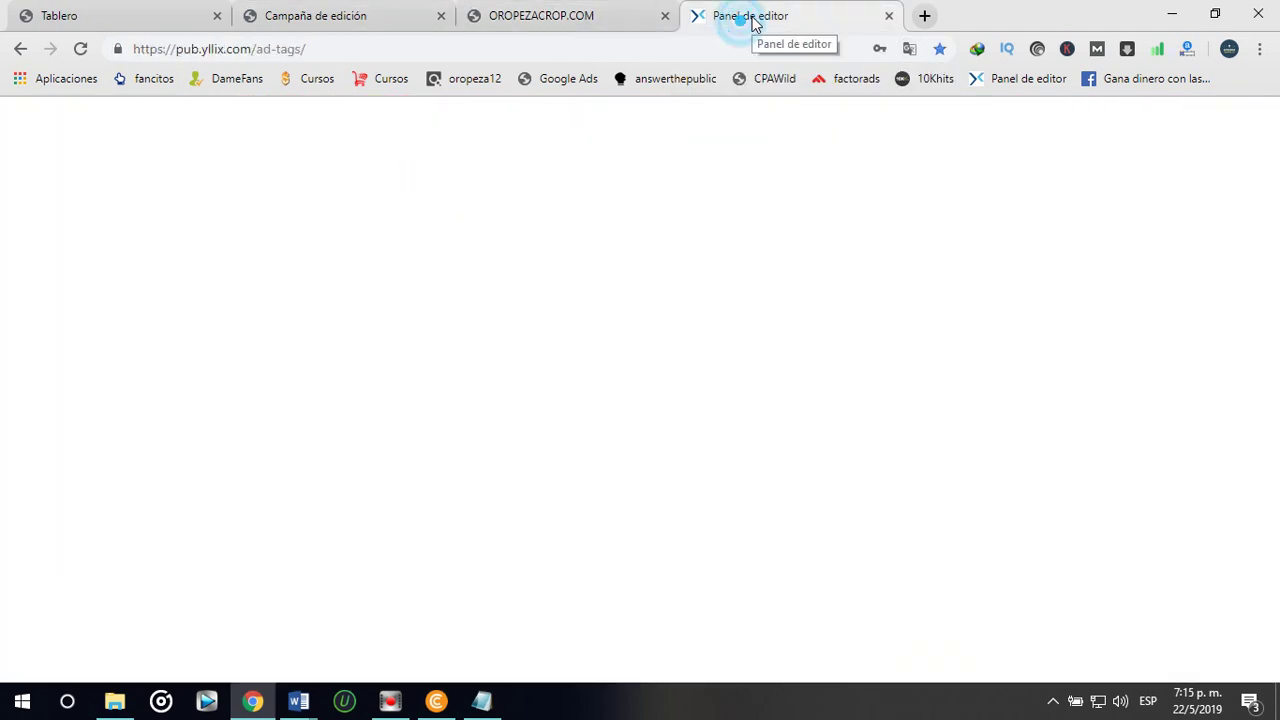
{"action": "left_click", "coordinate": [390, 12]}
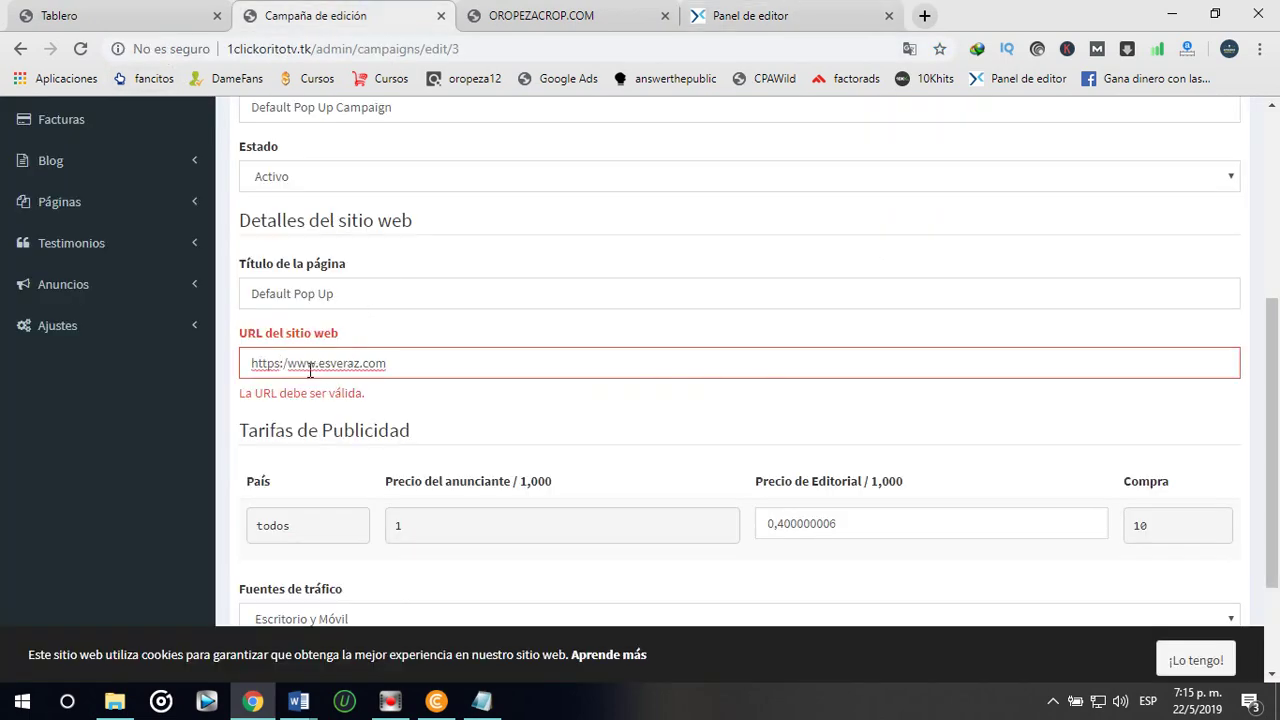
{"action": "type", "text": "/"}
{"action": "scroll", "coordinate": [294, 420], "scroll_direction": "down", "scroll_amount": 3}
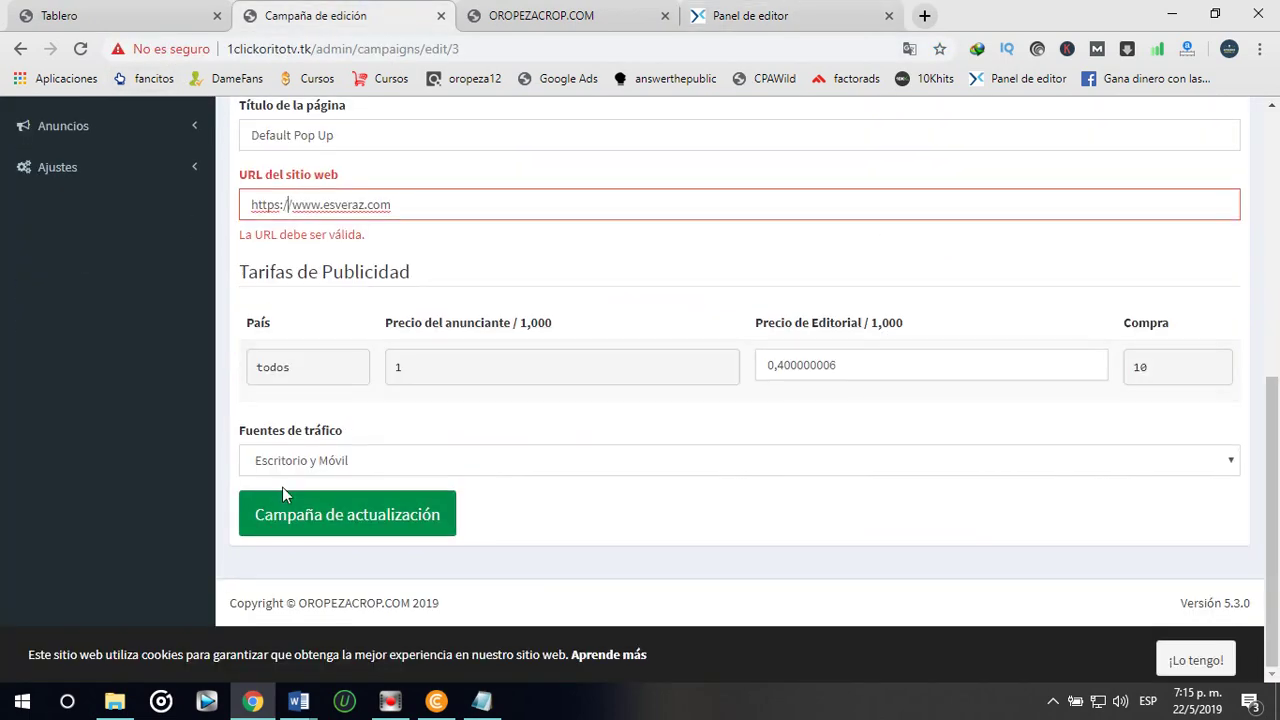
{"action": "left_click", "coordinate": [289, 524]}
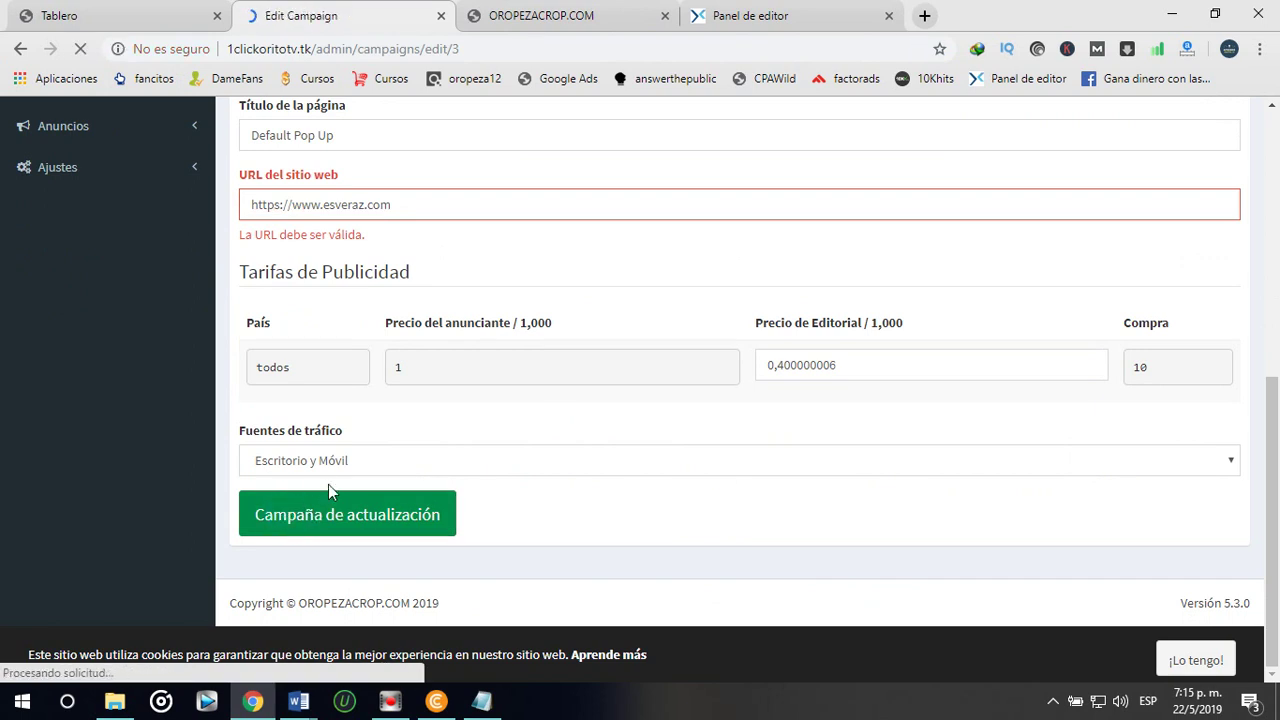
Check the public short link page, dismiss its blank captcha panel, and return to the campaign edit page
{"action": "scroll", "coordinate": [470, 441], "scroll_direction": "down", "scroll_amount": 4}
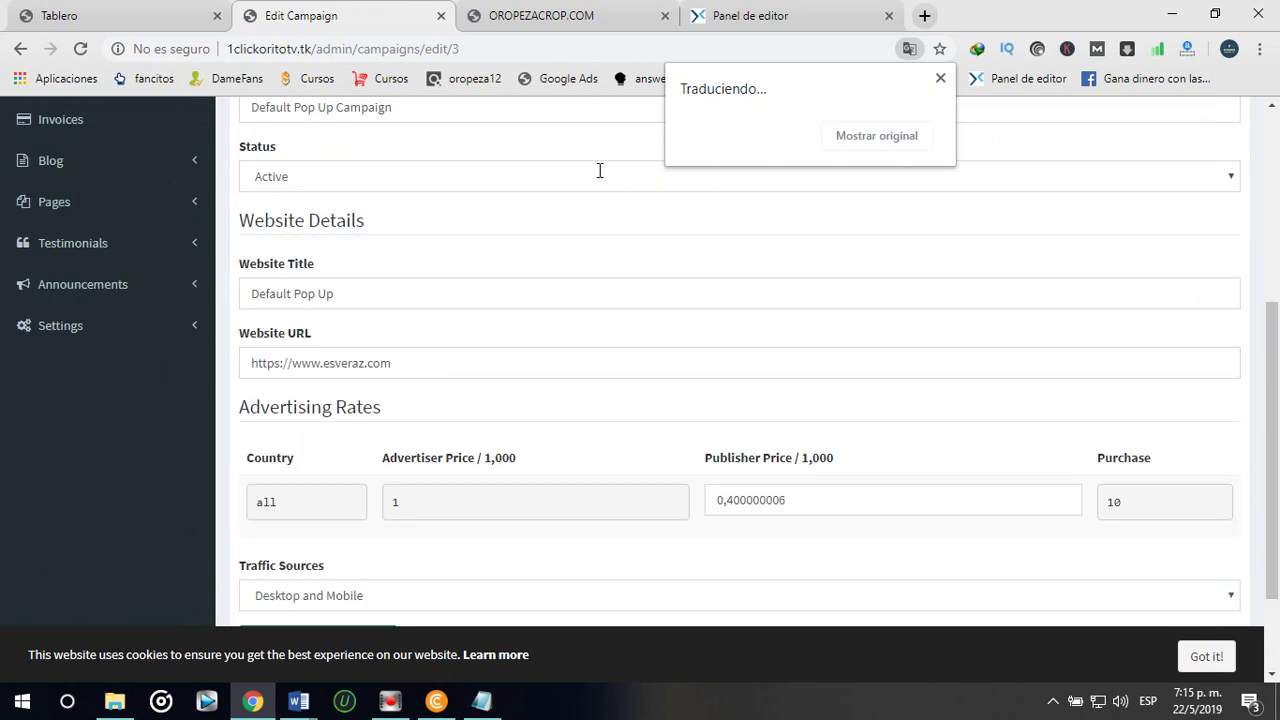
{"action": "left_click", "coordinate": [602, 14]}
{"action": "scroll", "coordinate": [600, 376], "scroll_direction": "up", "scroll_amount": 1}
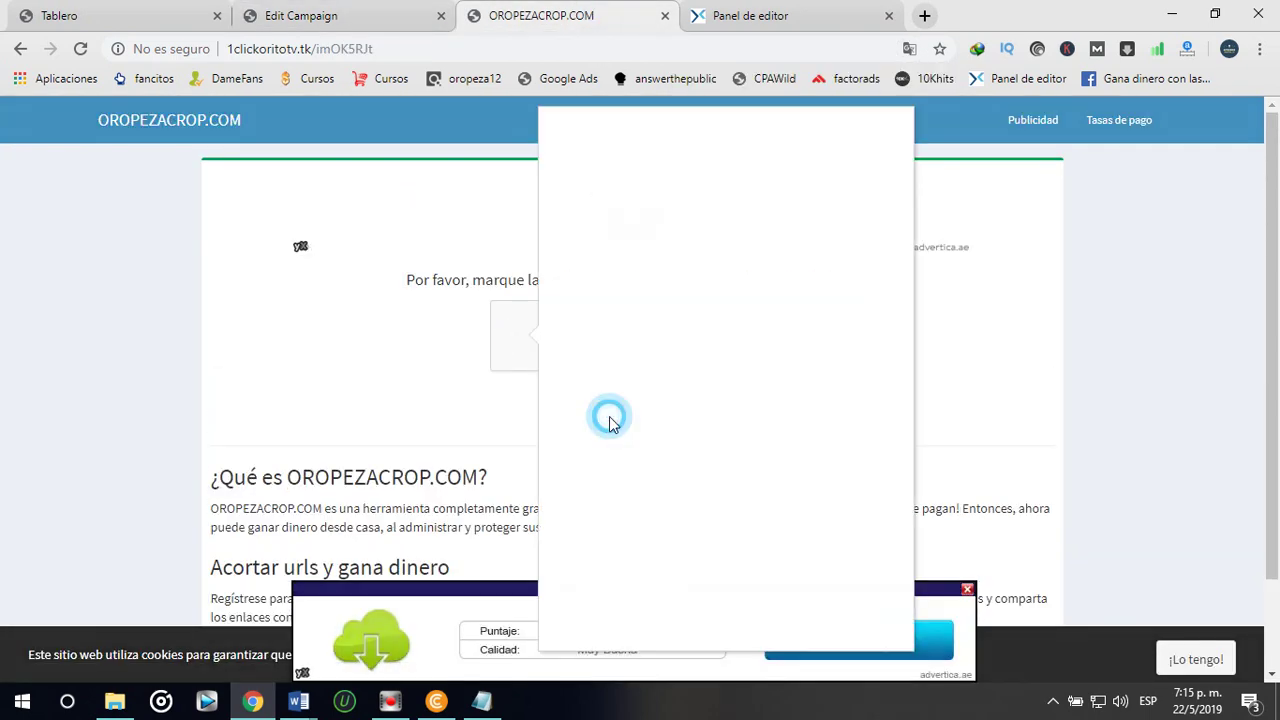
{"action": "left_click", "coordinate": [446, 448]}
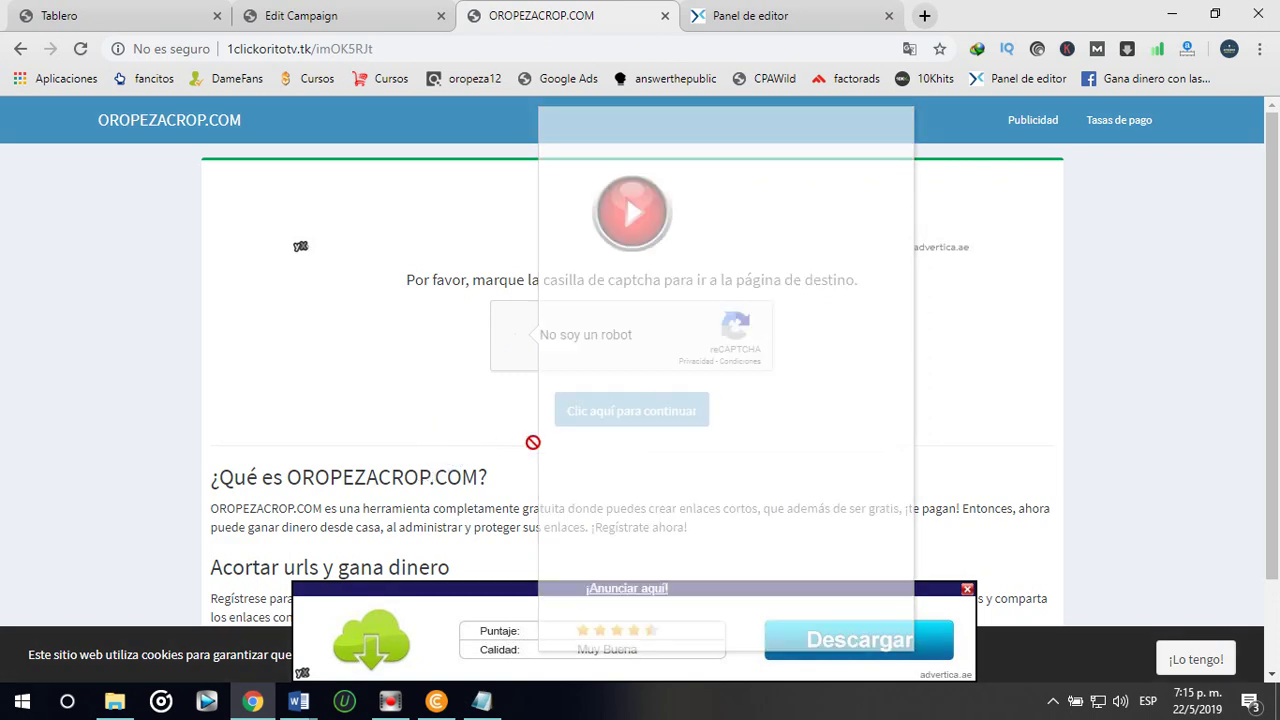
{"action": "left_click", "coordinate": [368, 17]}
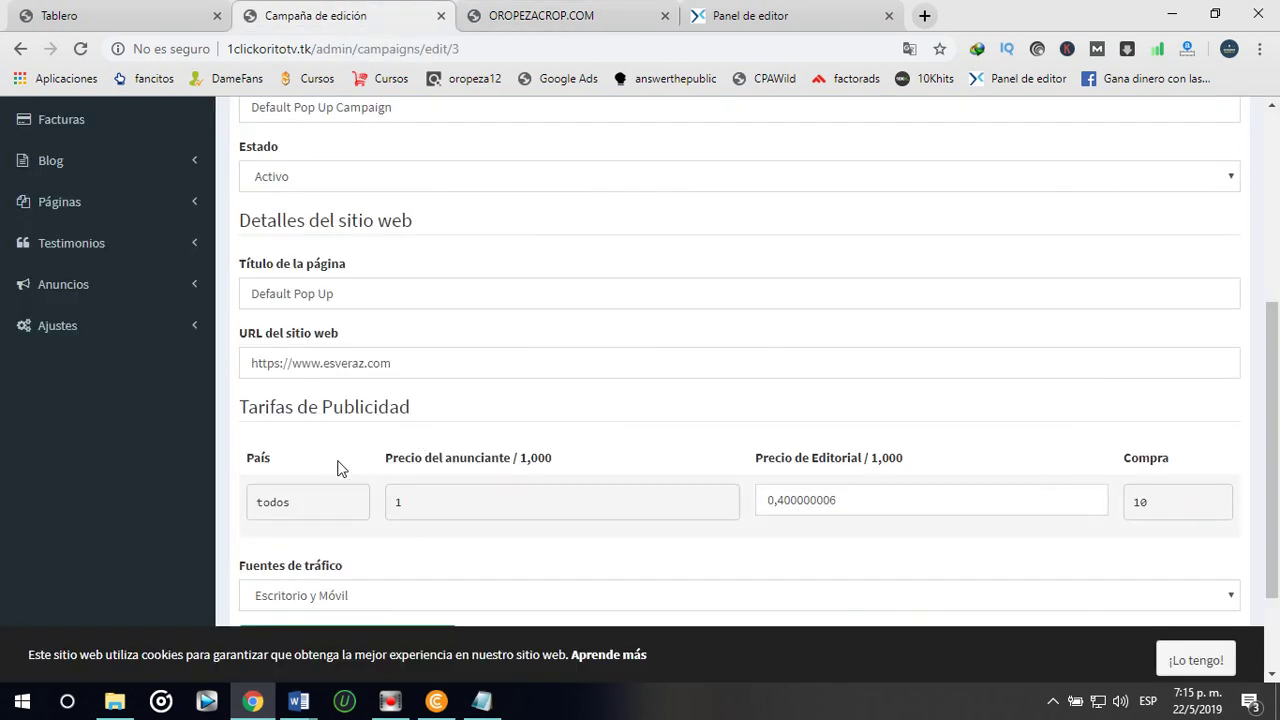
{"action": "scroll", "coordinate": [307, 407], "scroll_direction": "up", "scroll_amount": 3}
{"action": "scroll", "coordinate": [274, 246], "scroll_direction": "down", "scroll_amount": 4}
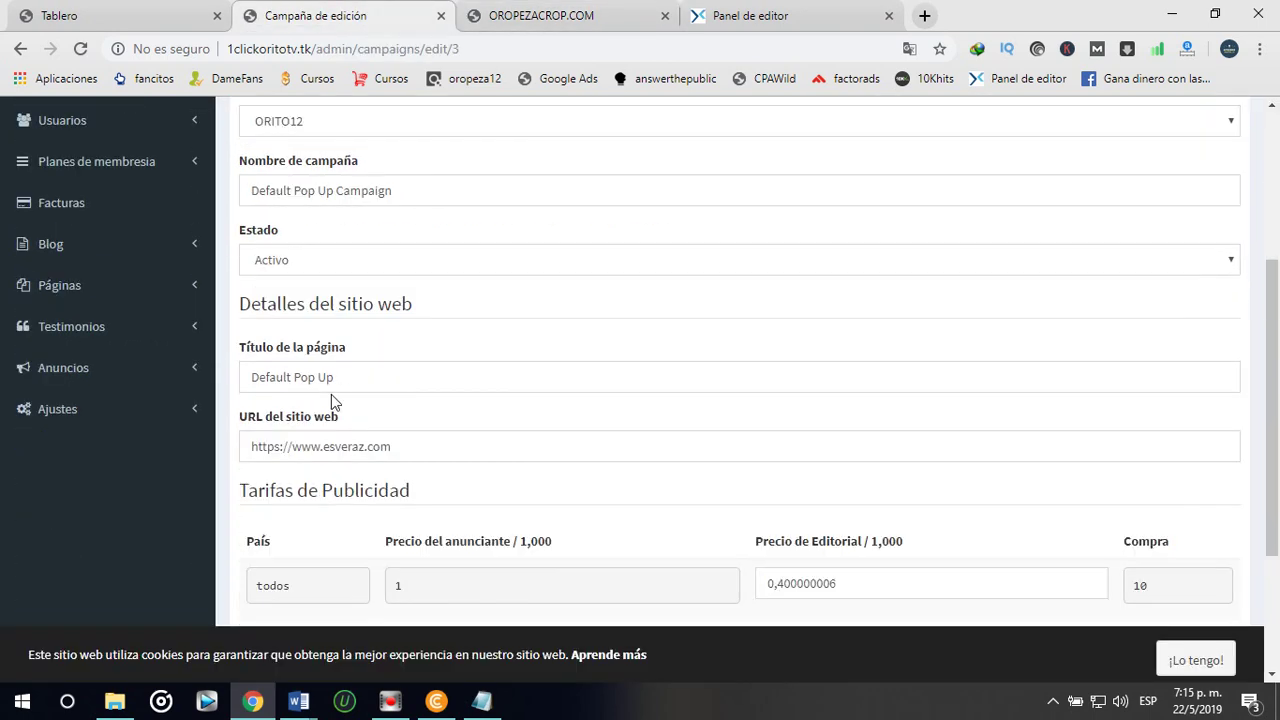
{"action": "scroll", "coordinate": [350, 406], "scroll_direction": "up", "scroll_amount": 5}
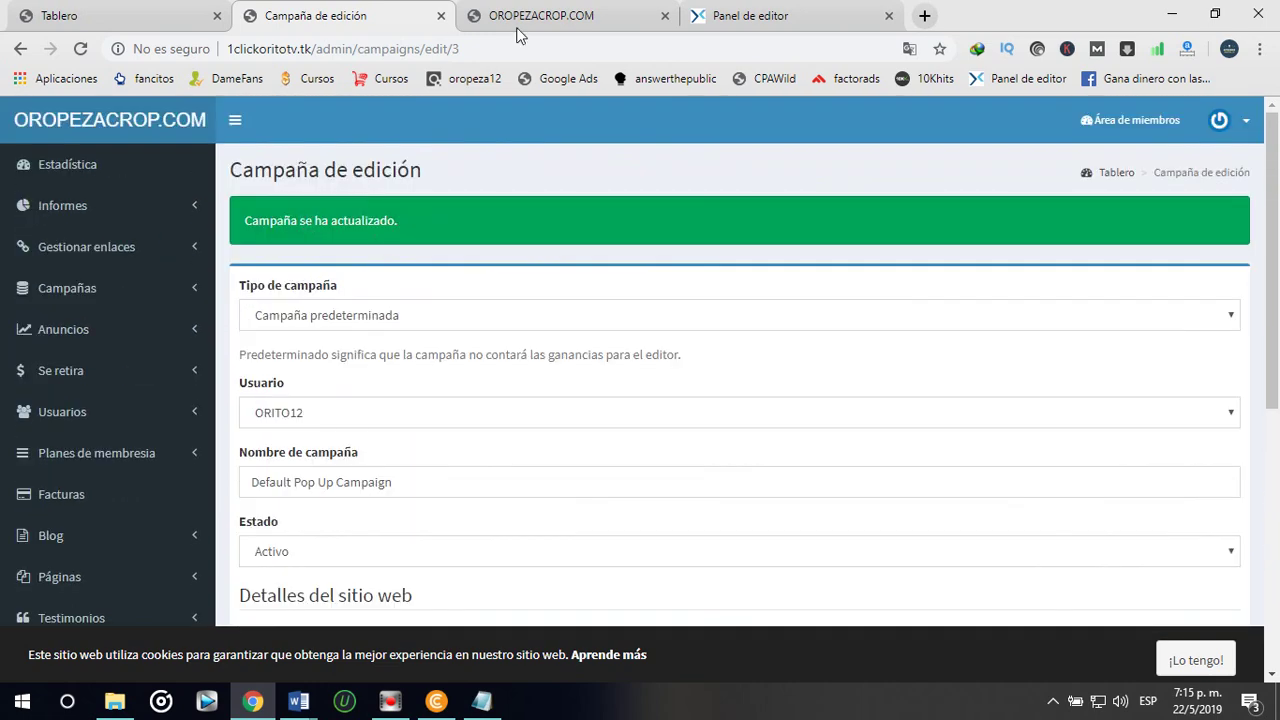
{"action": "left_click", "coordinate": [523, 14]}
{"action": "left_click", "coordinate": [371, 14]}
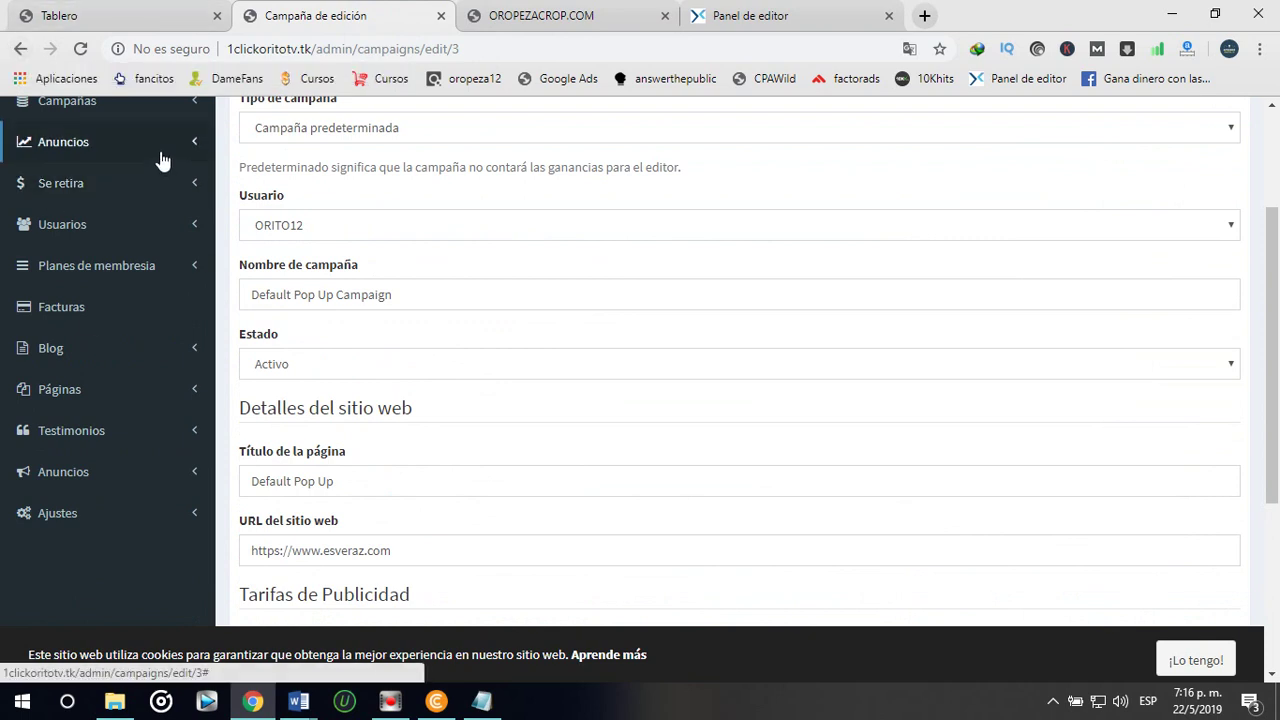
{"action": "scroll", "coordinate": [160, 160], "scroll_direction": "up", "scroll_amount": 3}
Go to Create Banner Campaign and submit 'Escritorio, móvil y tableta' as the traffic source
{"action": "left_click", "coordinate": [117, 300]}
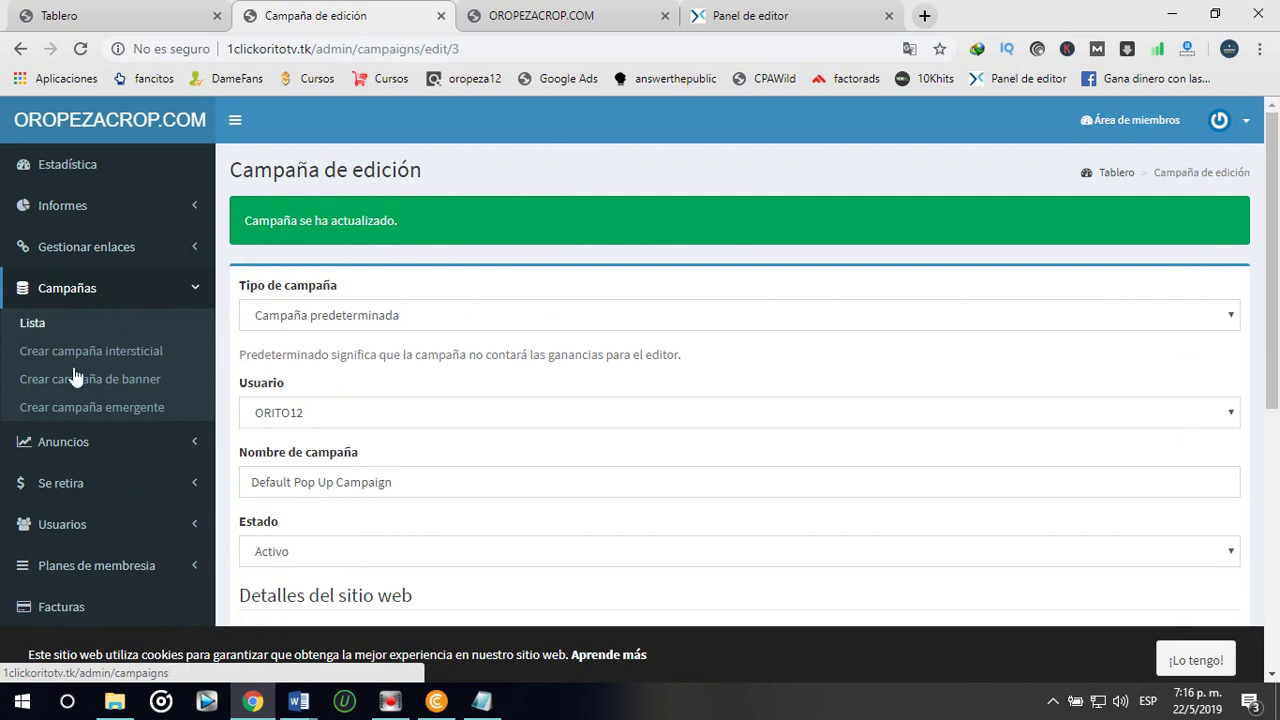
{"action": "left_click", "coordinate": [85, 381]}
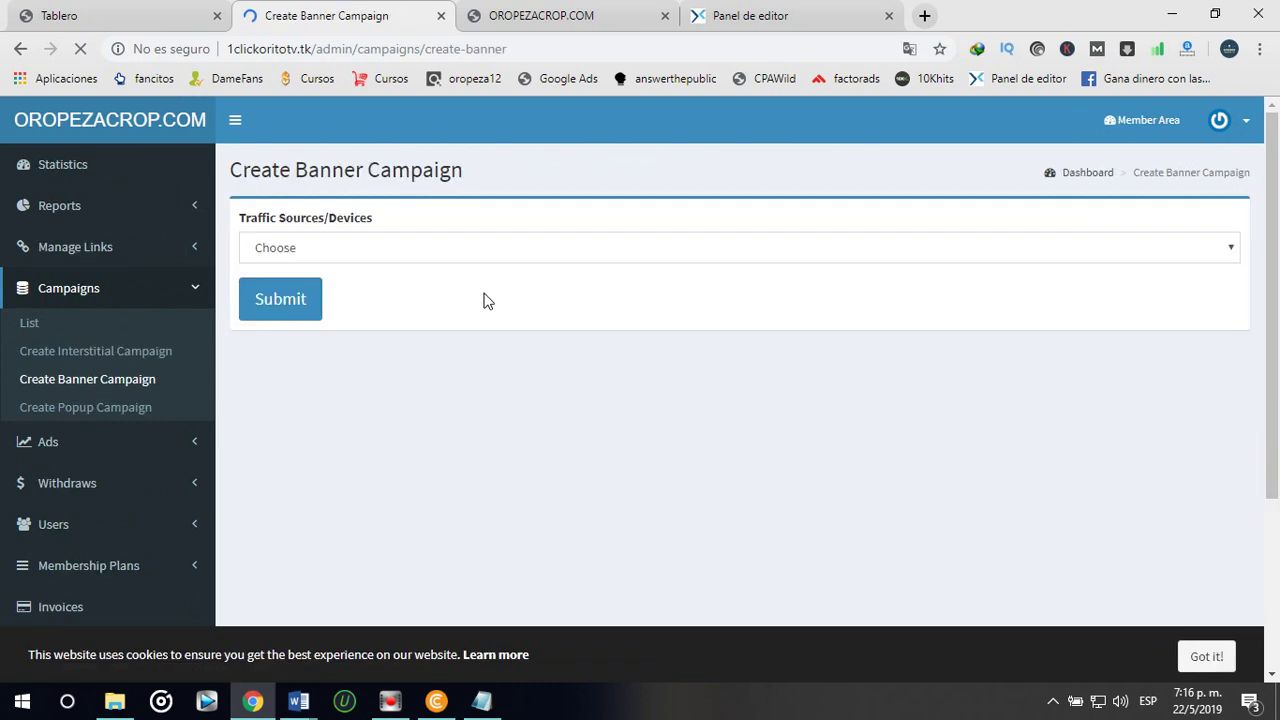
{"action": "left_click", "coordinate": [351, 252]}
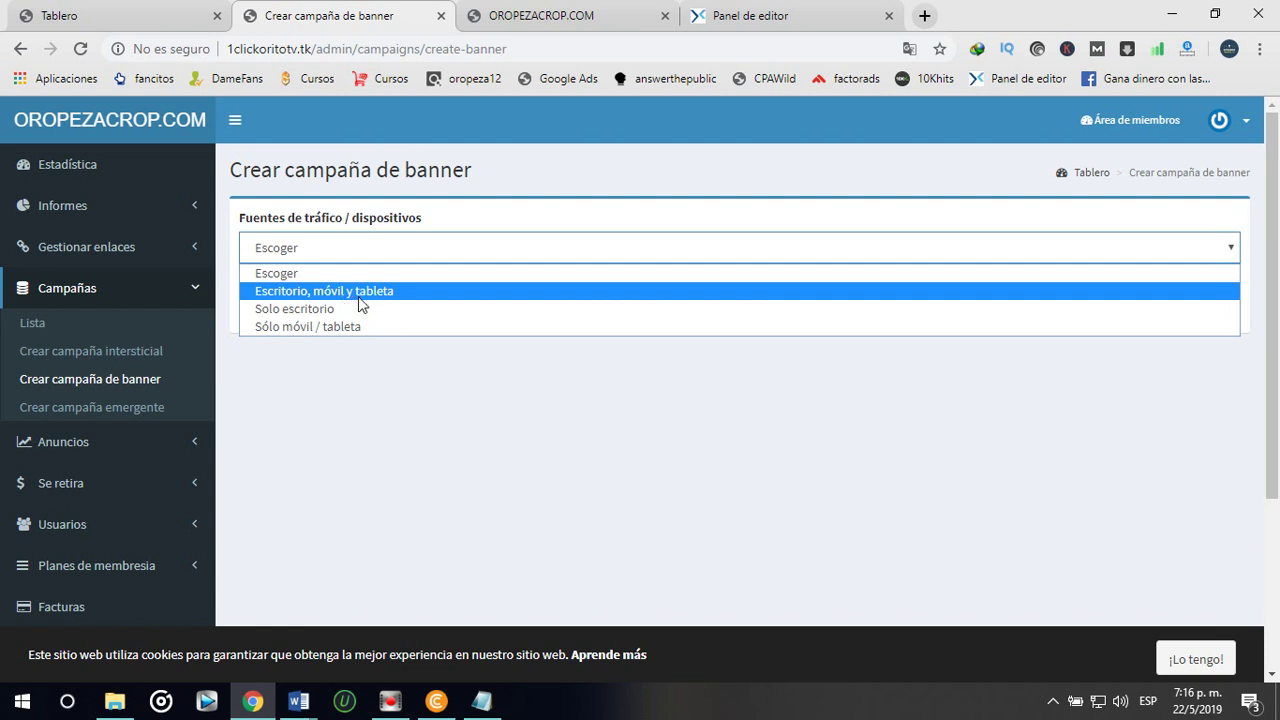
{"action": "left_click", "coordinate": [354, 292]}
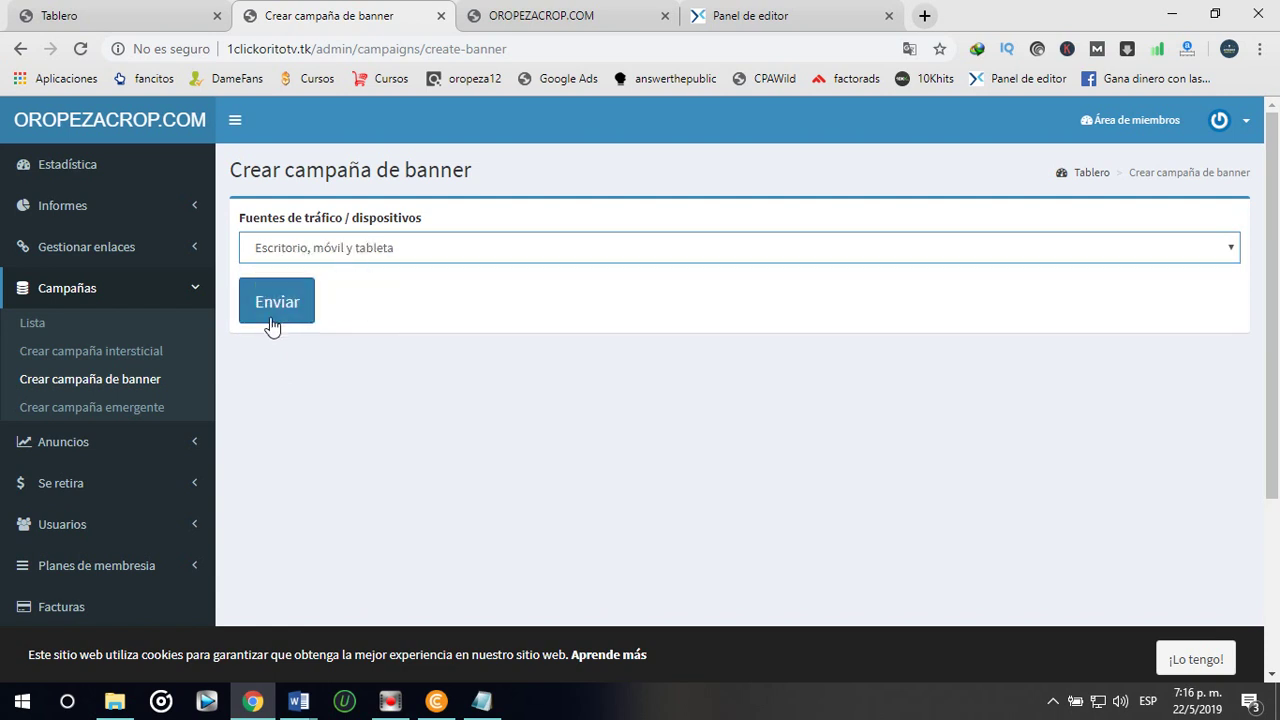
{"action": "left_click", "coordinate": [282, 320]}
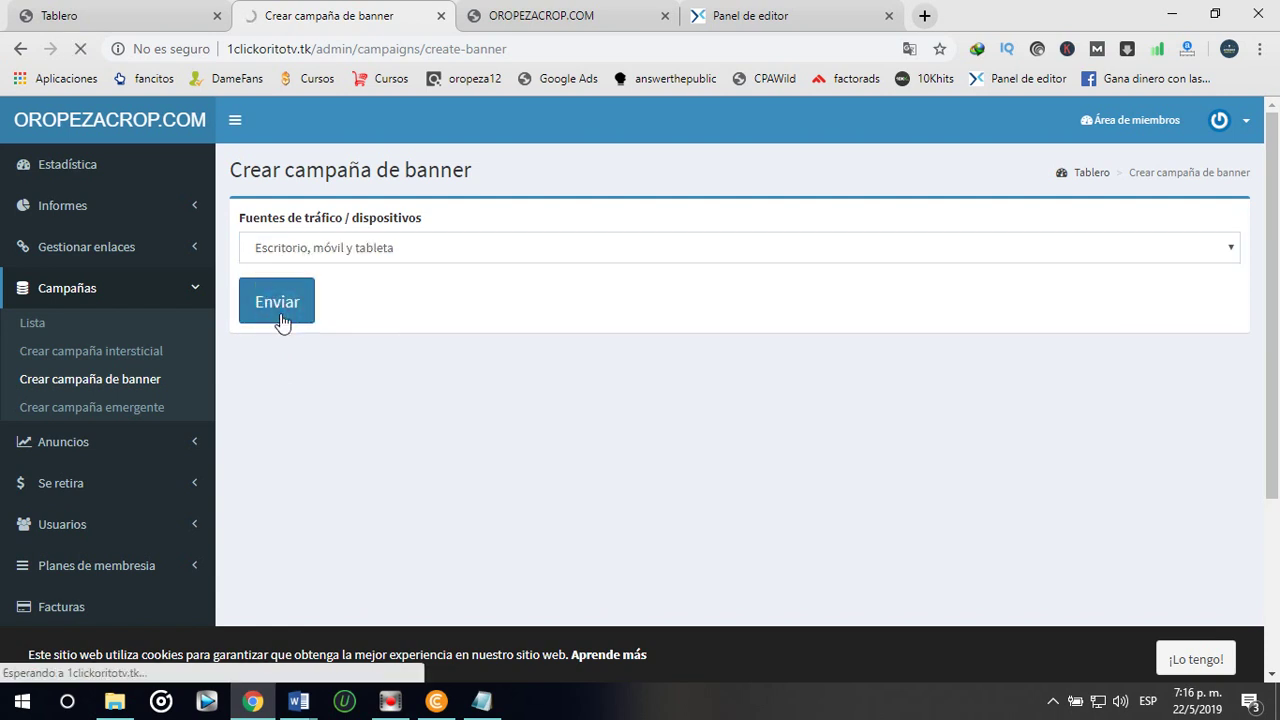
{"action": "scroll", "coordinate": [290, 500], "scroll_direction": "down", "scroll_amount": 4}
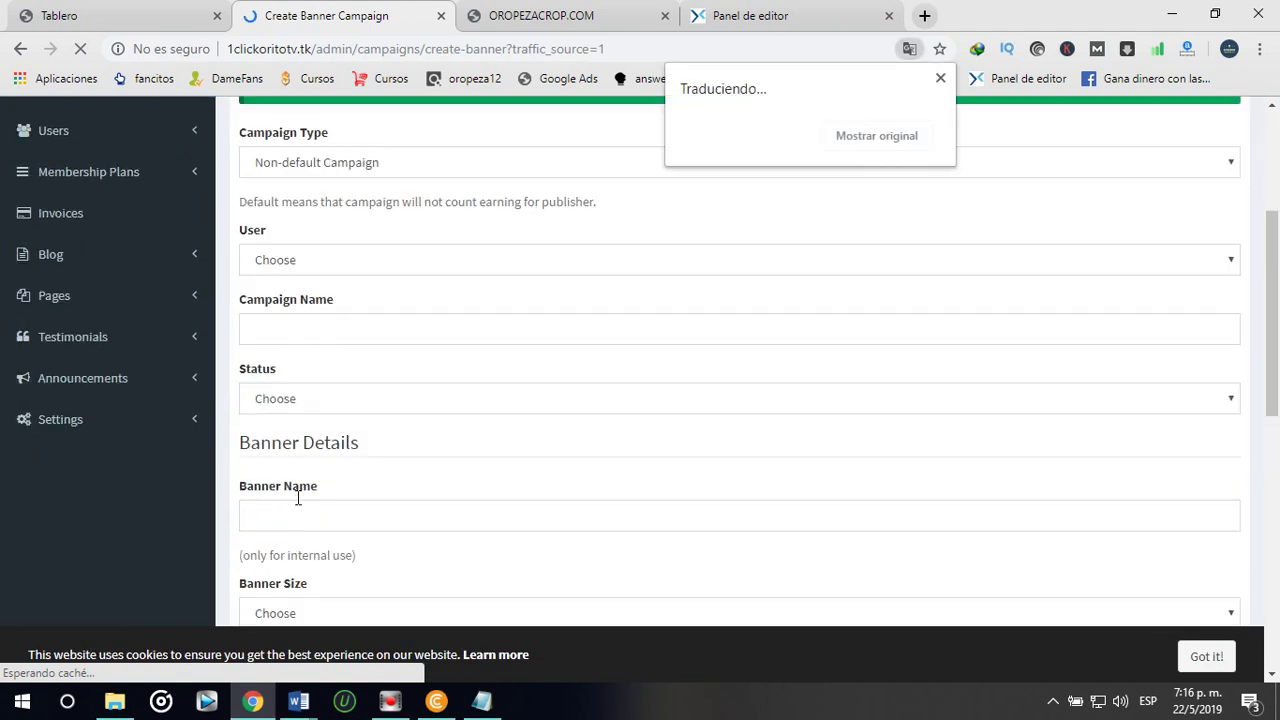
{"action": "scroll", "coordinate": [290, 500], "scroll_direction": "down", "scroll_amount": 3}
Paste the Yllix popup ad script as the Banner Code and assign the campaign to the site's user
{"action": "left_click", "coordinate": [364, 367]}
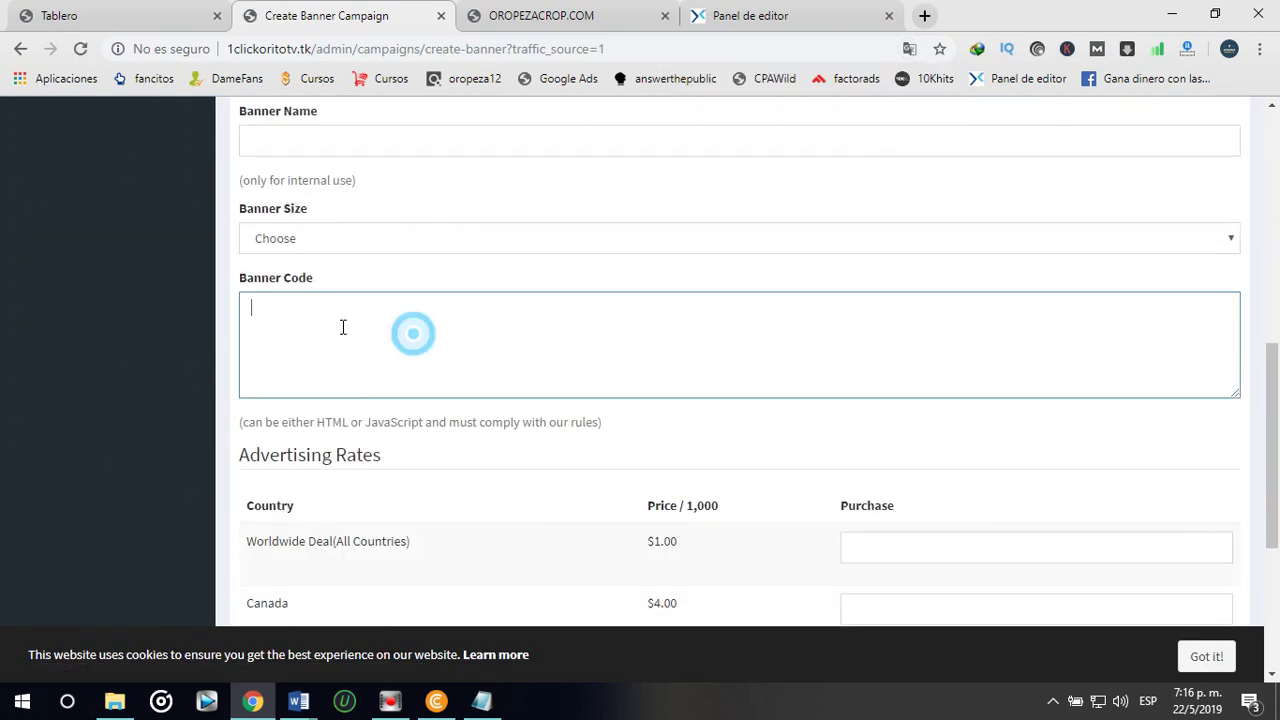
{"action": "left_click", "coordinate": [790, 15]}
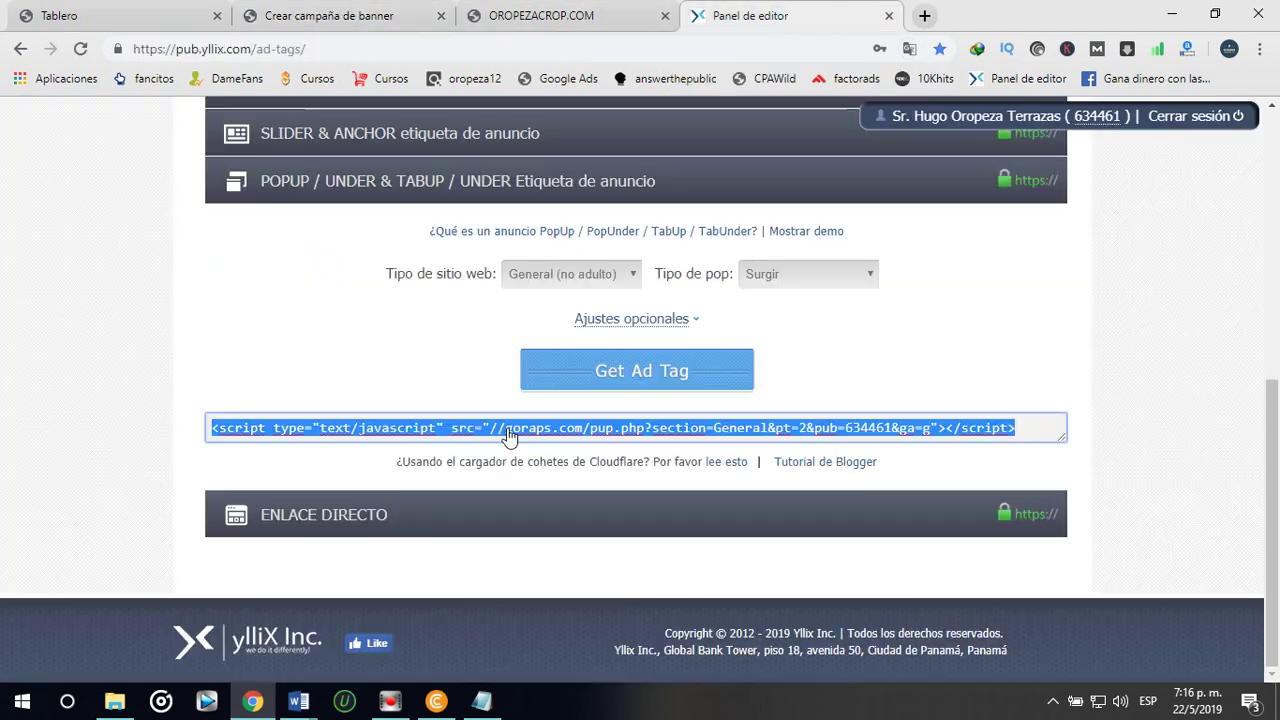
{"action": "left_click", "coordinate": [330, 15]}
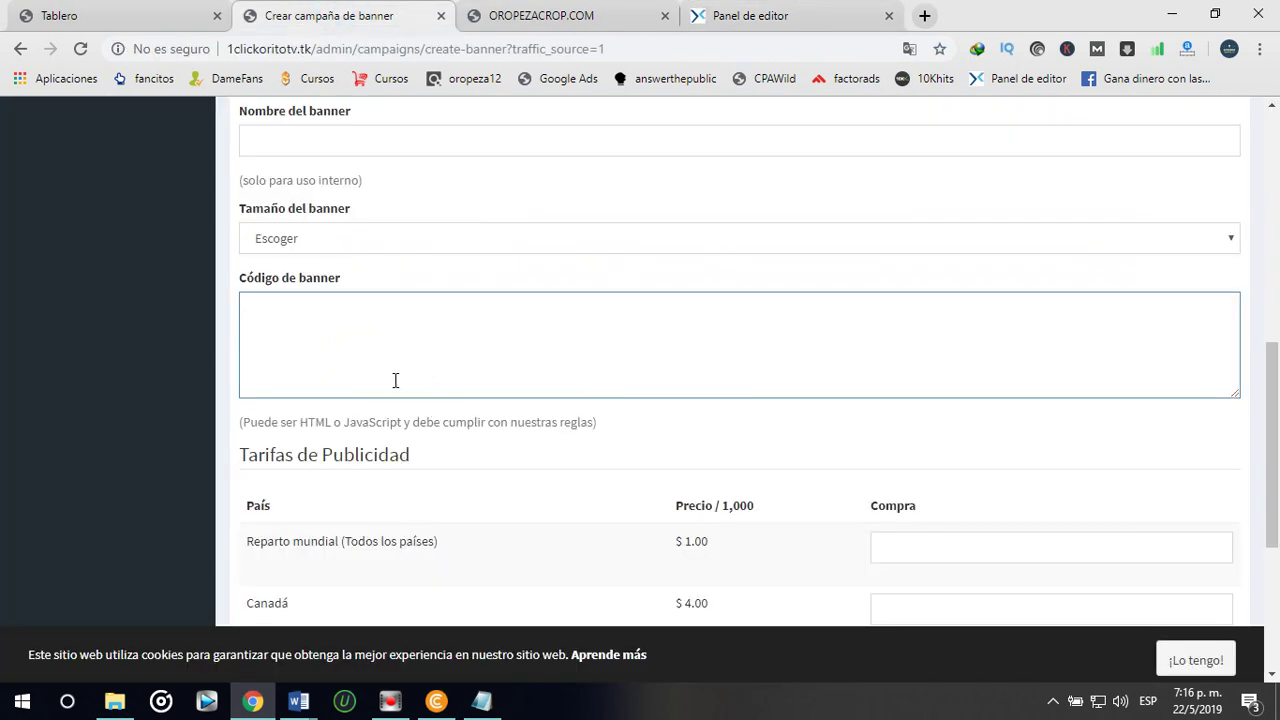
{"action": "type", "text": "<script type=\"text/javascript\" src=\"//goraps.com/pup.php?section=General&pt=2&pub=634461&ga=g\"></script>"}
{"action": "scroll", "coordinate": [477, 349], "scroll_direction": "up", "scroll_amount": 5}
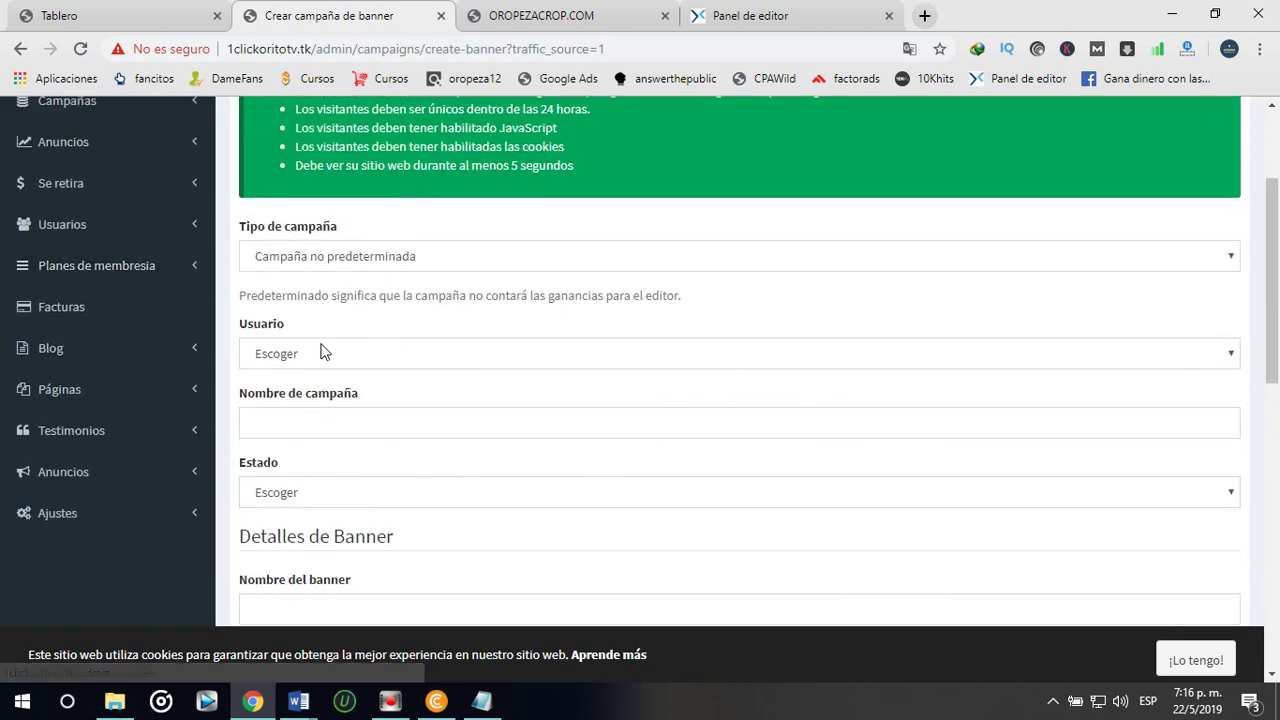
{"action": "left_click", "coordinate": [366, 360]}
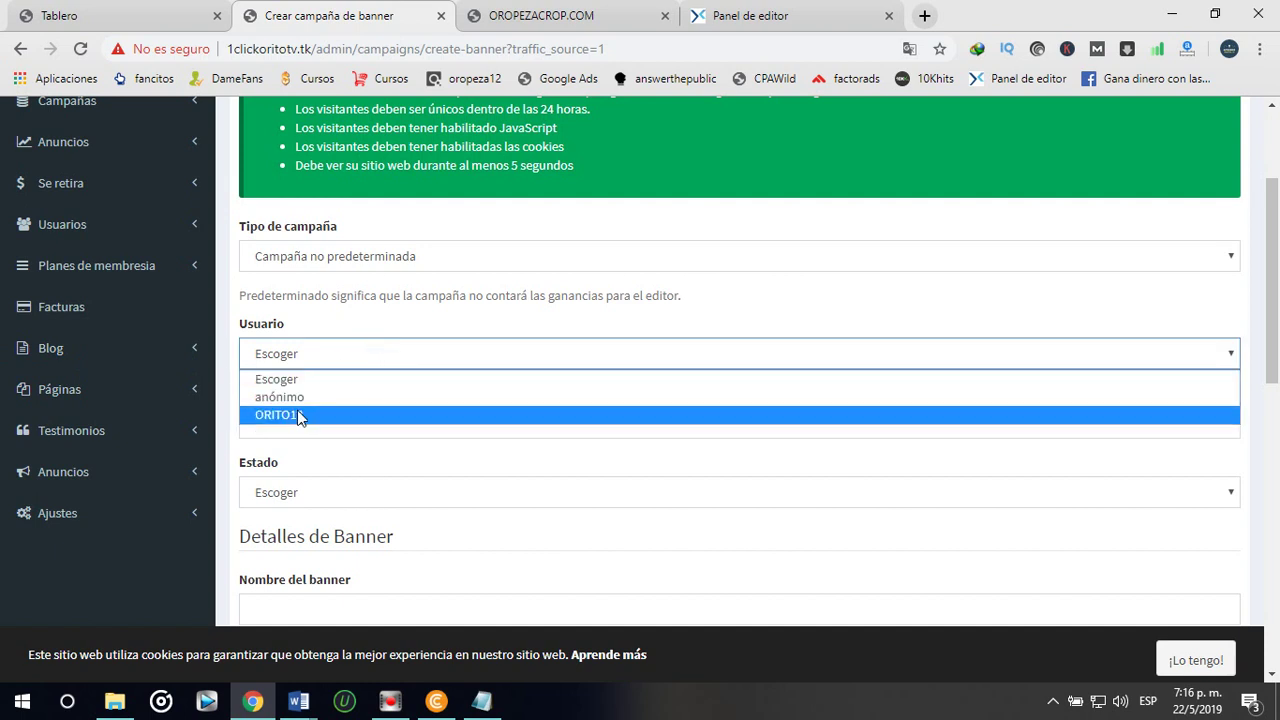
{"action": "left_click", "coordinate": [297, 416]}
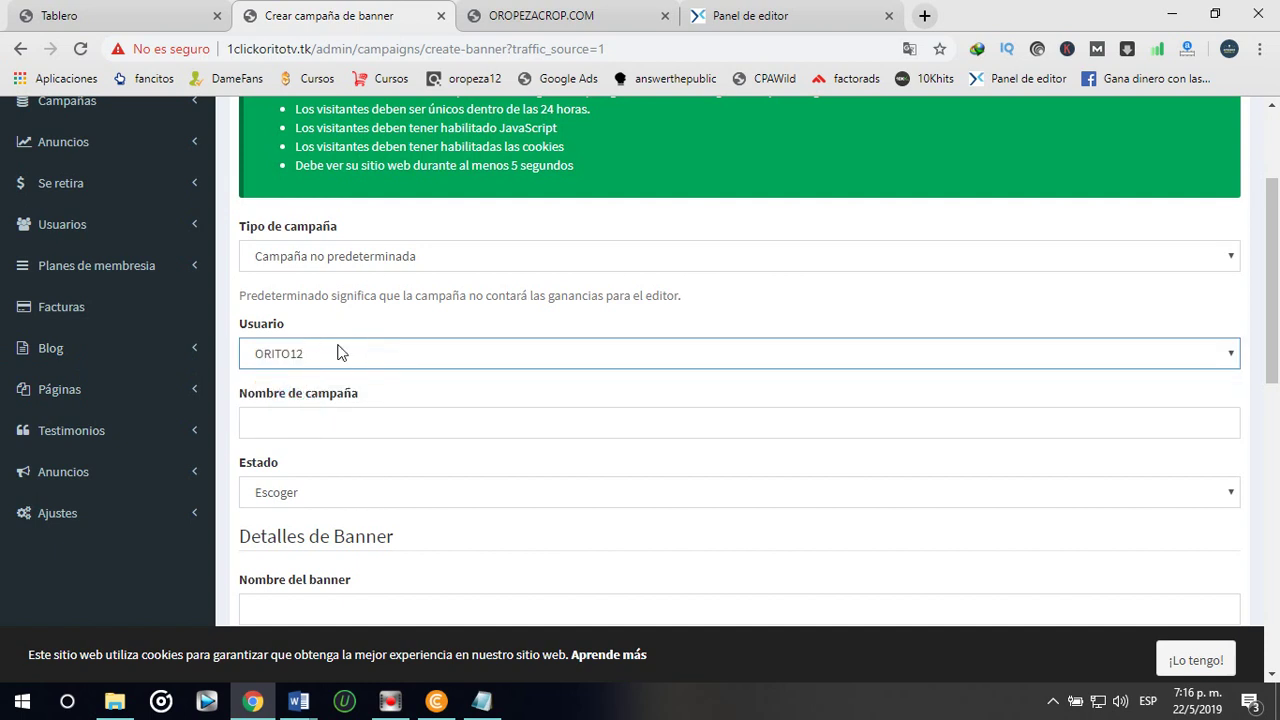
Name the campaign 'hh', set its status to Activo, and name the banner 'hh'
{"action": "left_click", "coordinate": [307, 424]}
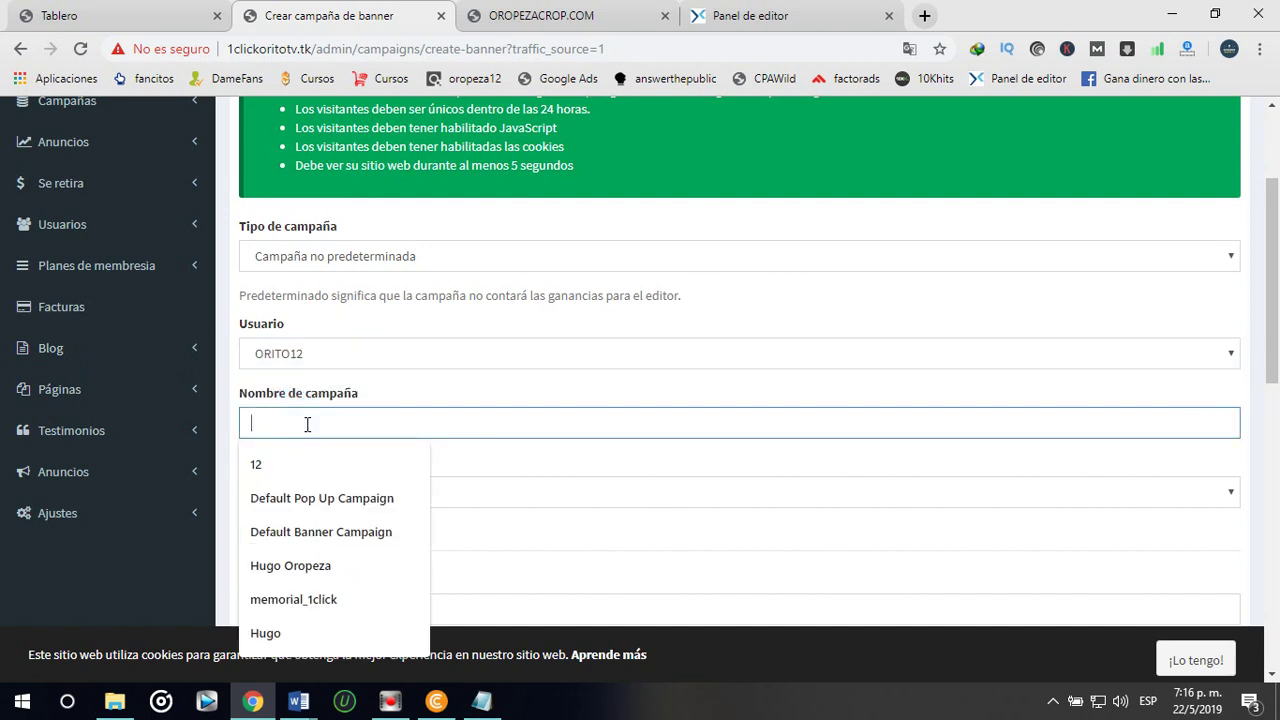
{"action": "type", "text": "hh"}
{"action": "scroll", "coordinate": [294, 364], "scroll_direction": "down", "scroll_amount": 2}
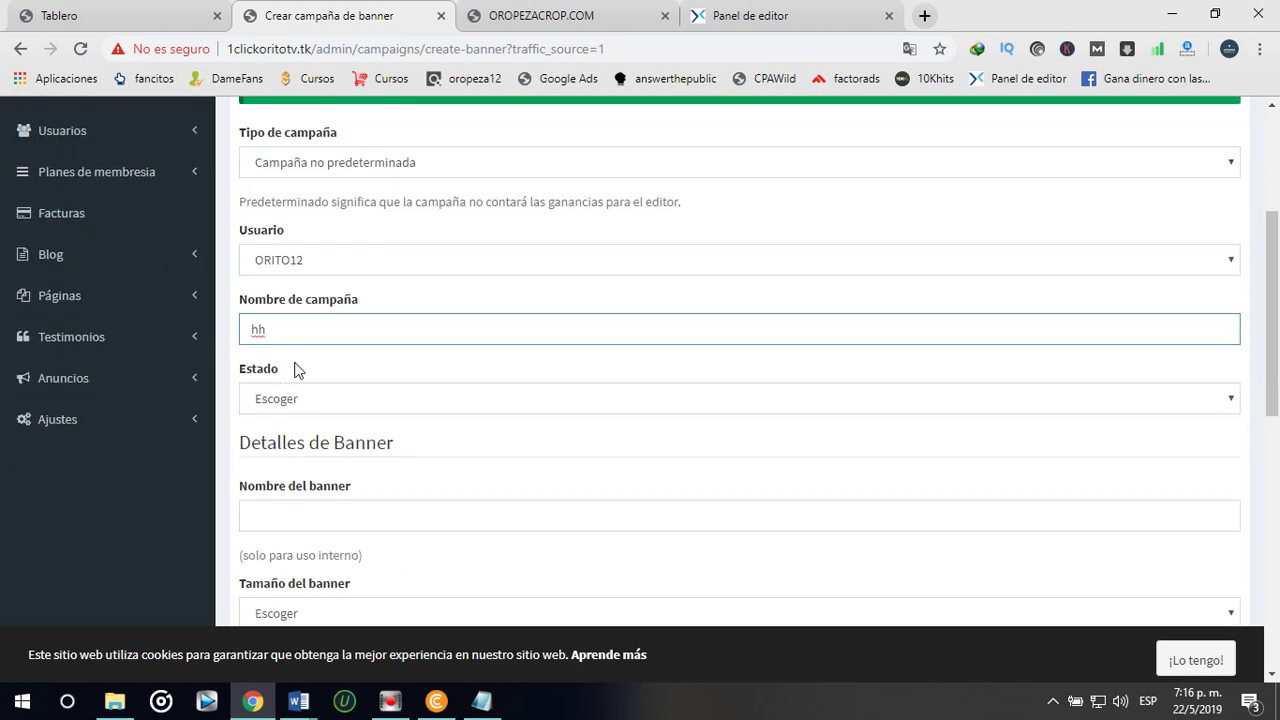
{"action": "left_click", "coordinate": [307, 399]}
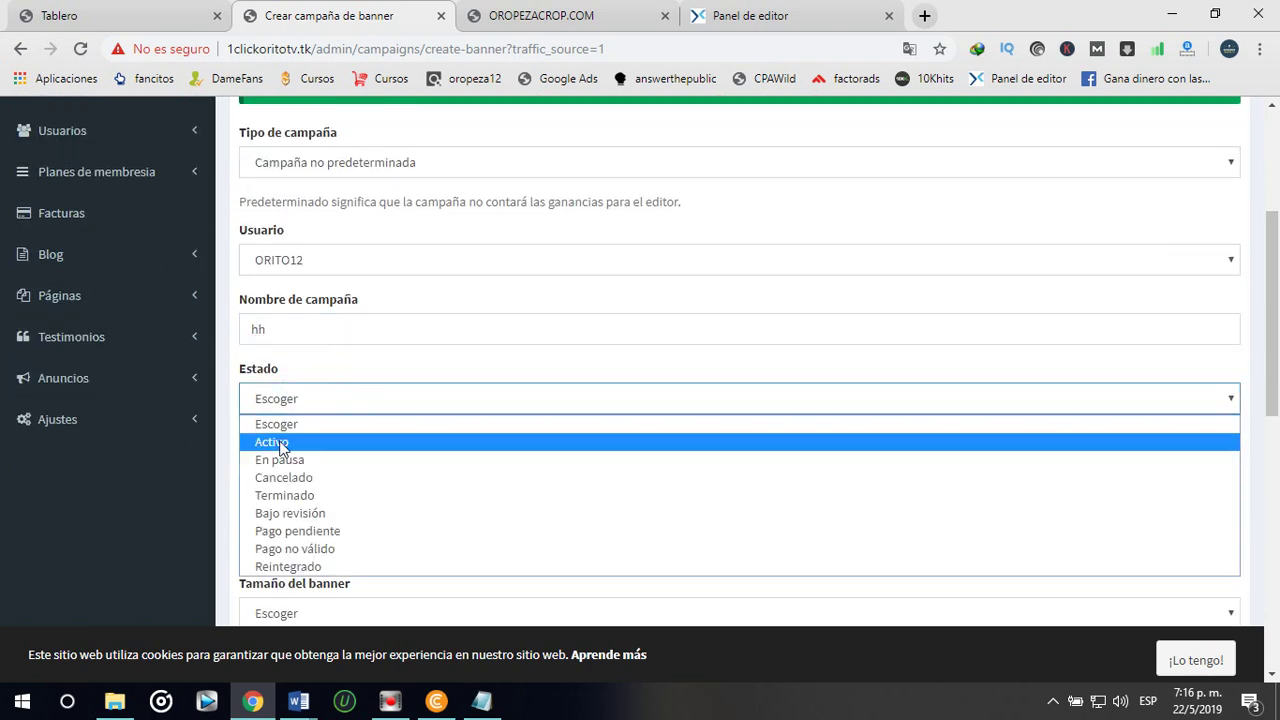
{"action": "left_click", "coordinate": [285, 445]}
{"action": "scroll", "coordinate": [297, 447], "scroll_direction": "down", "scroll_amount": 3}
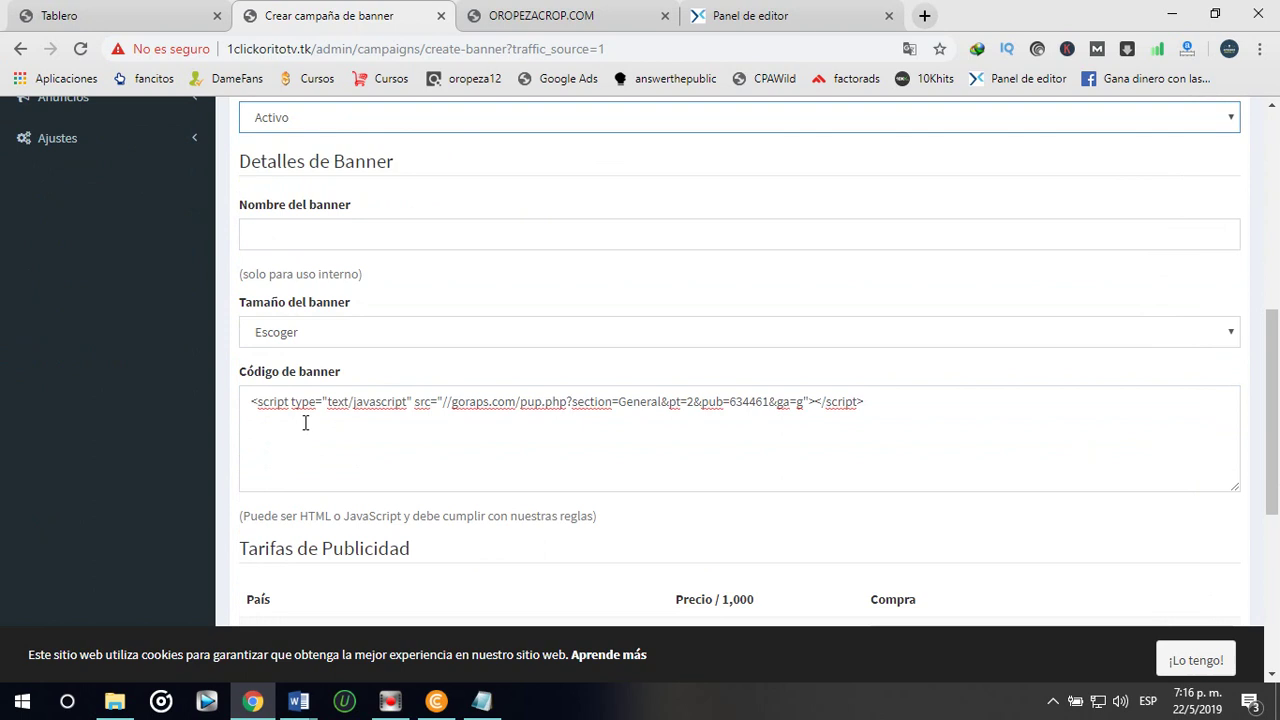
{"action": "left_click", "coordinate": [386, 244]}
{"action": "type", "text": "hh"}
Enter a purchase of 1 for Worldwide, Canadá, Reino Unido and Estados Unidos
{"action": "scroll", "coordinate": [383, 256], "scroll_direction": "down", "scroll_amount": 1}
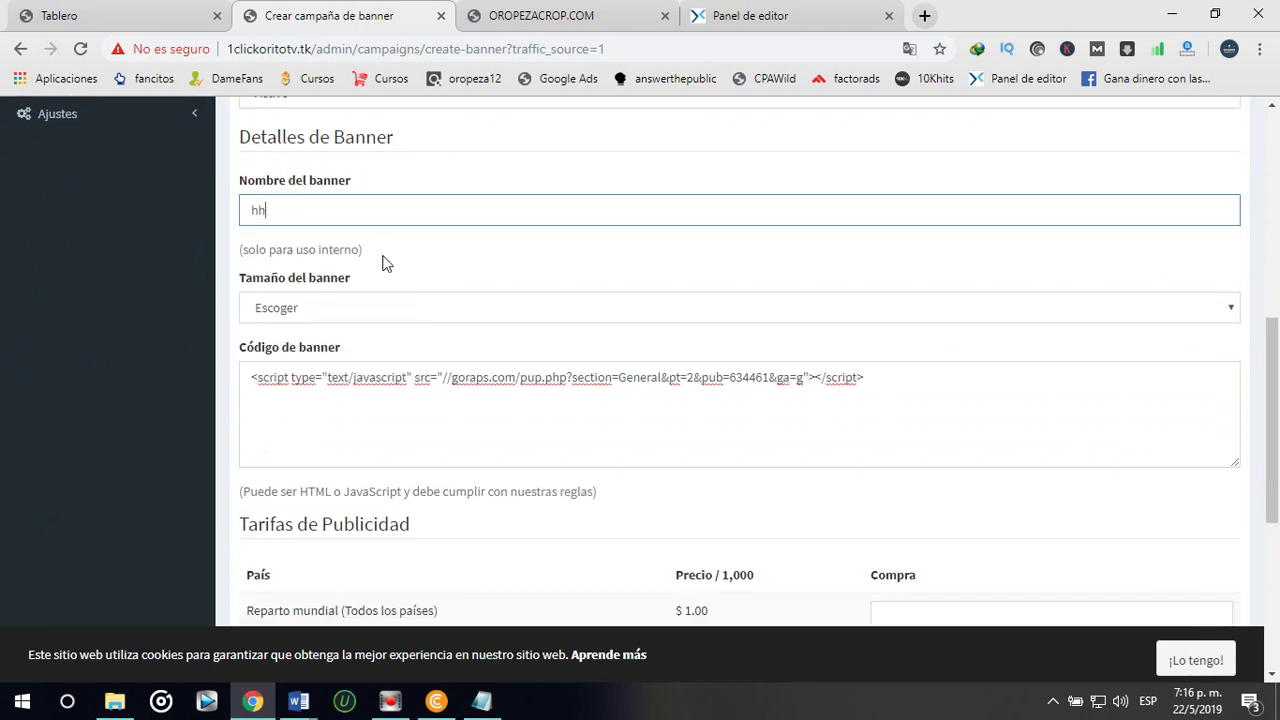
{"action": "scroll", "coordinate": [386, 263], "scroll_direction": "down", "scroll_amount": 3}
{"action": "scroll", "coordinate": [360, 297], "scroll_direction": "up", "scroll_amount": 1}
{"action": "scroll", "coordinate": [583, 429], "scroll_direction": "down", "scroll_amount": 2}
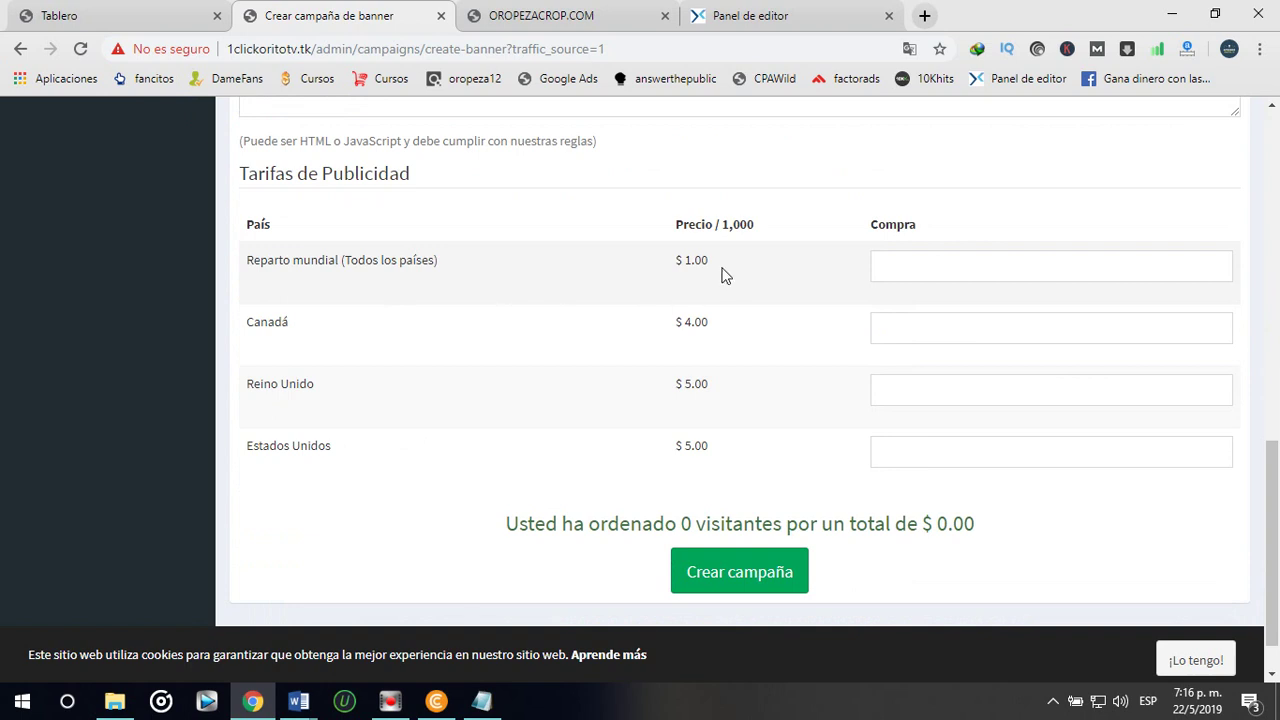
{"action": "left_click", "coordinate": [892, 274]}
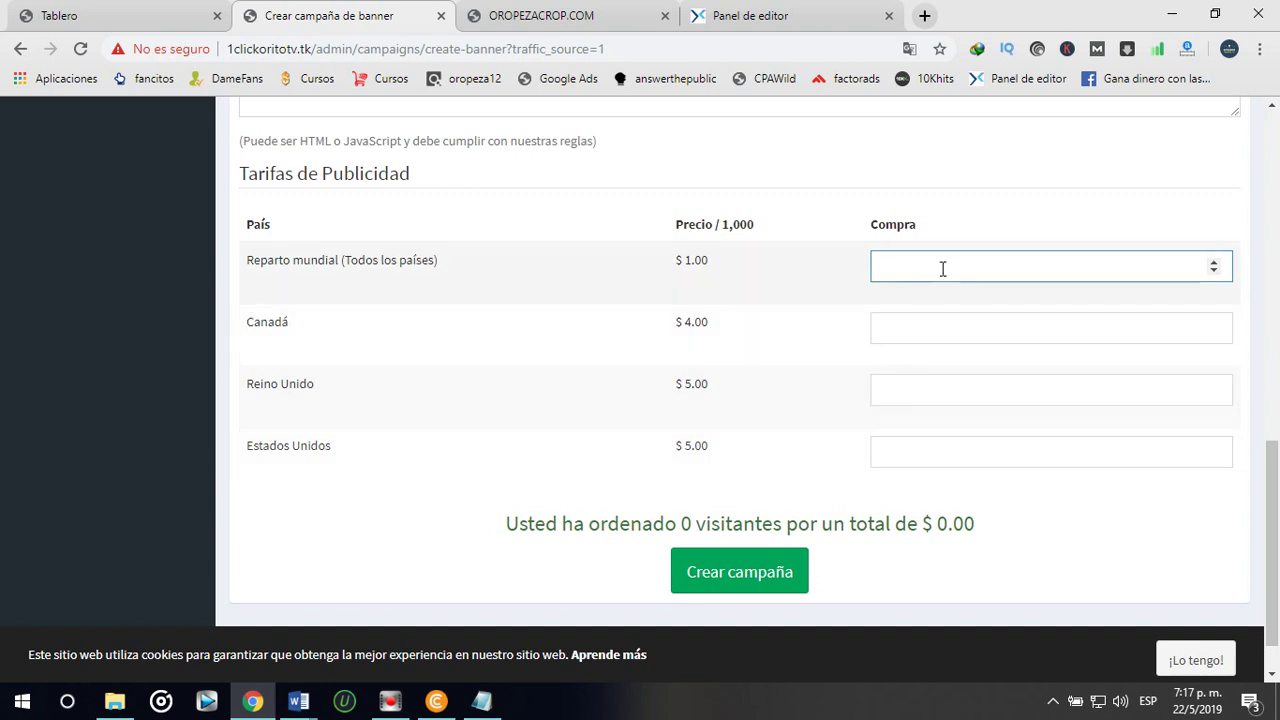
{"action": "type", "text": "1"}
{"action": "left_click", "coordinate": [977, 330]}
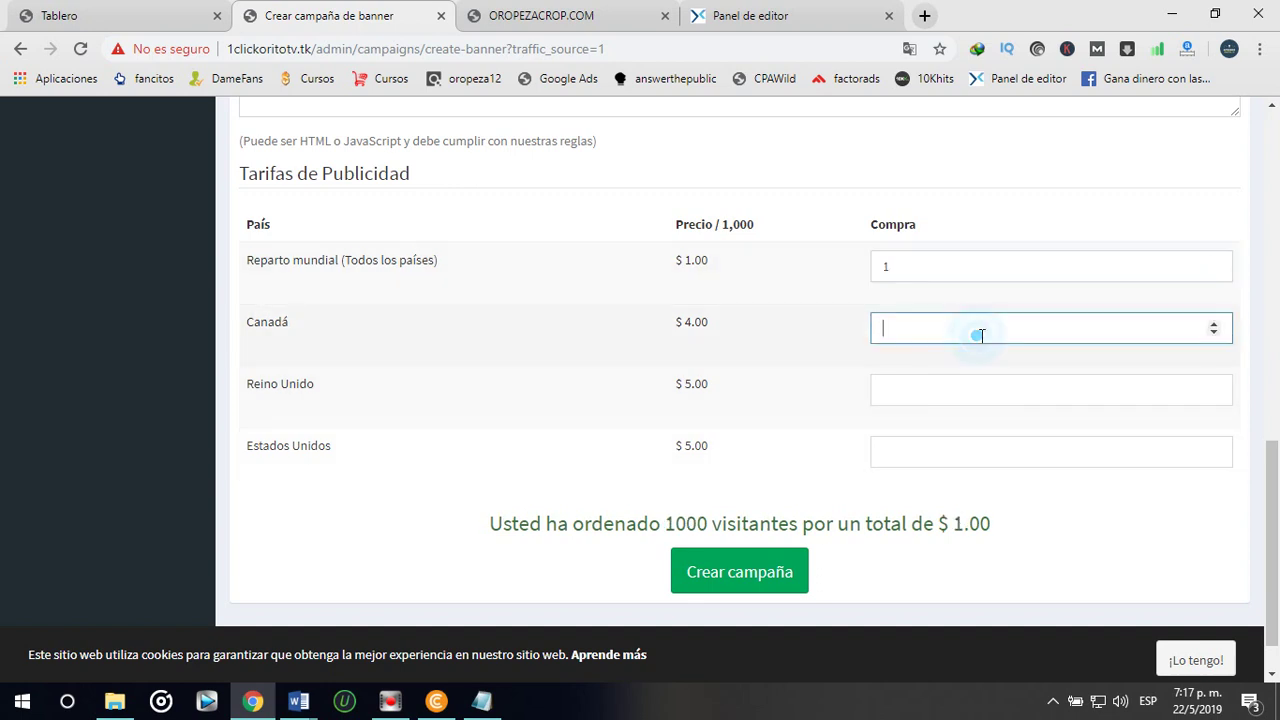
{"action": "type", "text": "1"}
{"action": "left_click", "coordinate": [987, 368]}
{"action": "left_click", "coordinate": [963, 391]}
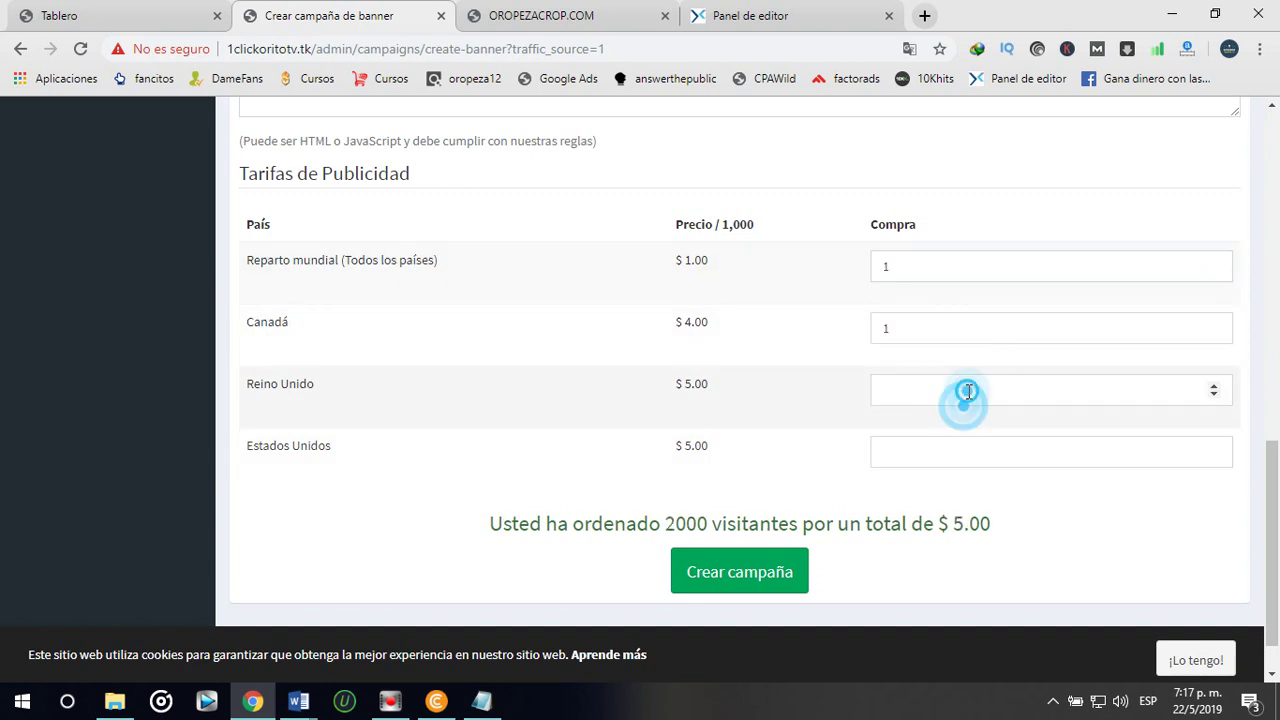
{"action": "type", "text": "1"}
{"action": "left_click", "coordinate": [963, 451]}
{"action": "type", "text": "1"}
{"action": "left_click", "coordinate": [955, 511]}
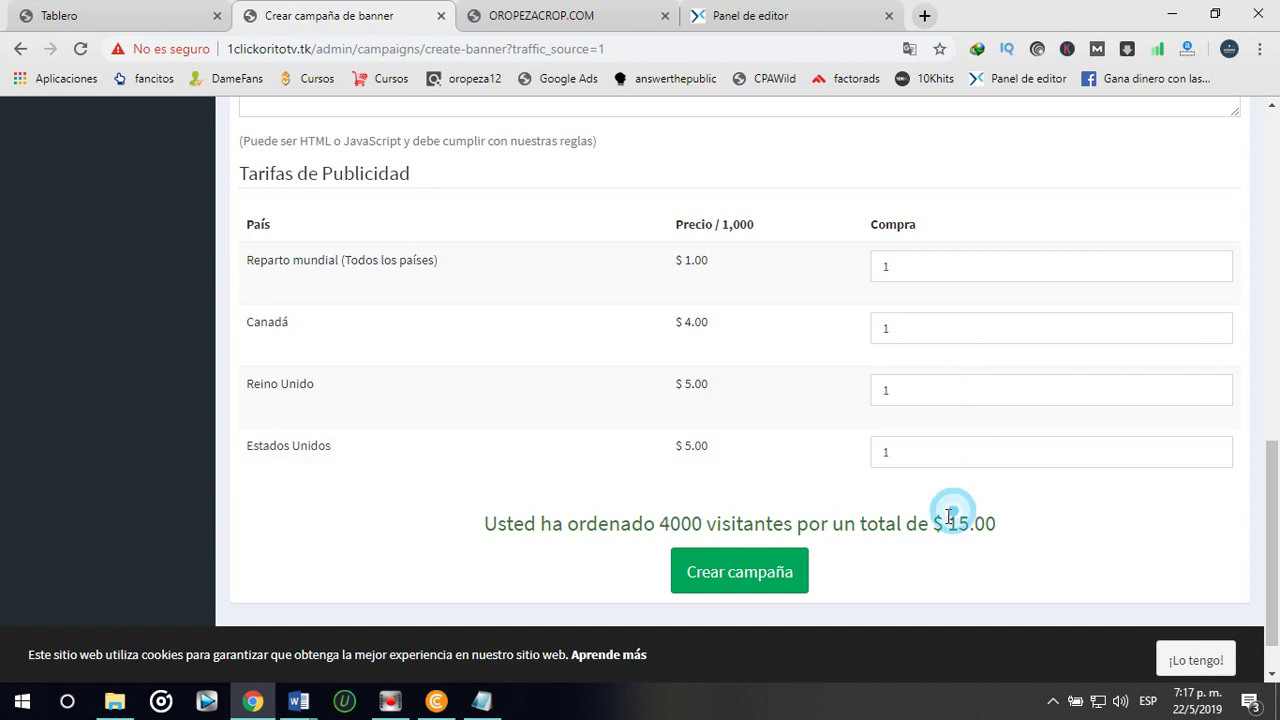
Check the resulting $15.00 total cost for the 4000 visitors
{"action": "left_click_drag", "start_coordinate": [992, 534], "coordinate": [935, 526]}
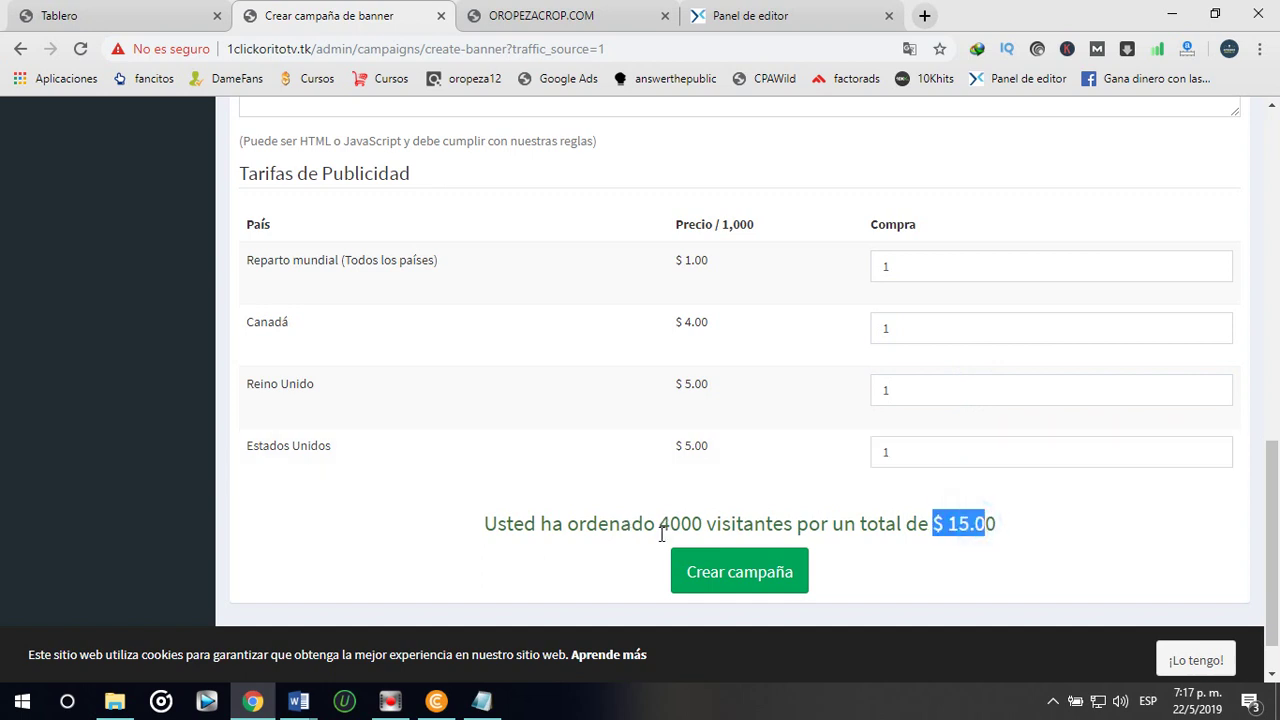
{"action": "left_click", "coordinate": [663, 530]}
{"action": "left_click", "coordinate": [893, 525]}
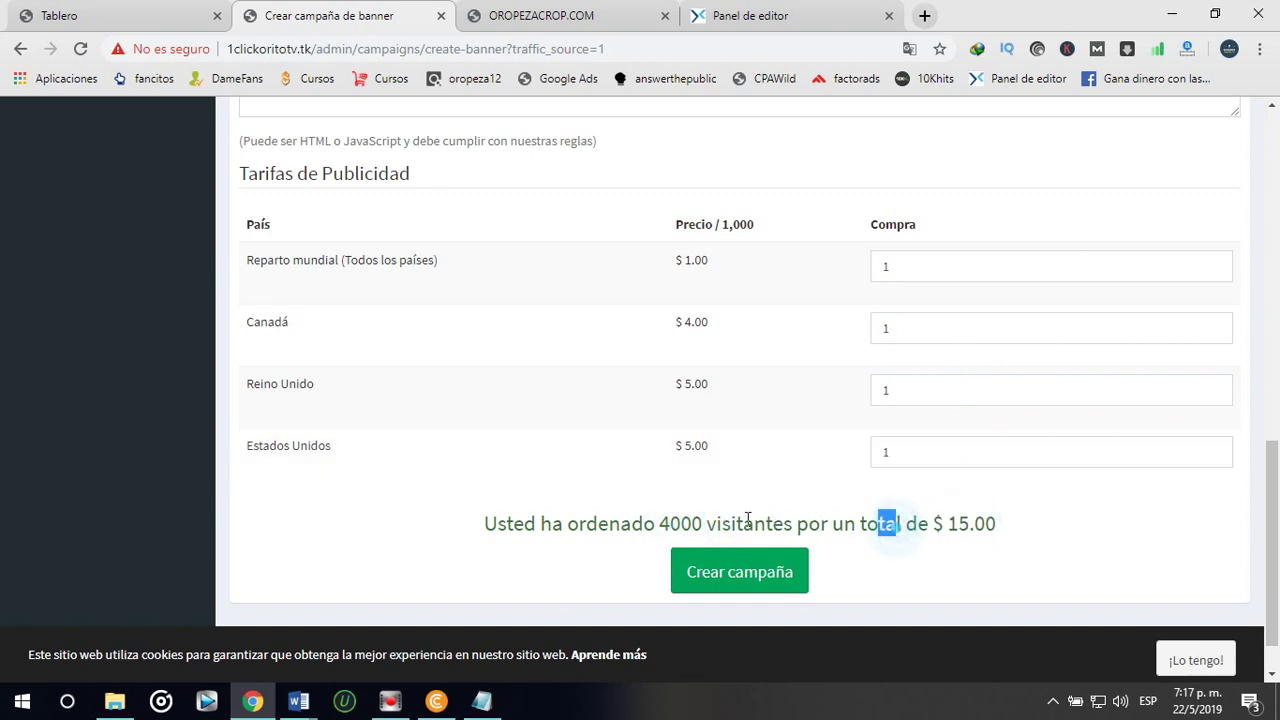
{"action": "left_click", "coordinate": [742, 518]}
{"action": "left_click_drag", "start_coordinate": [1006, 523], "coordinate": [928, 520]}
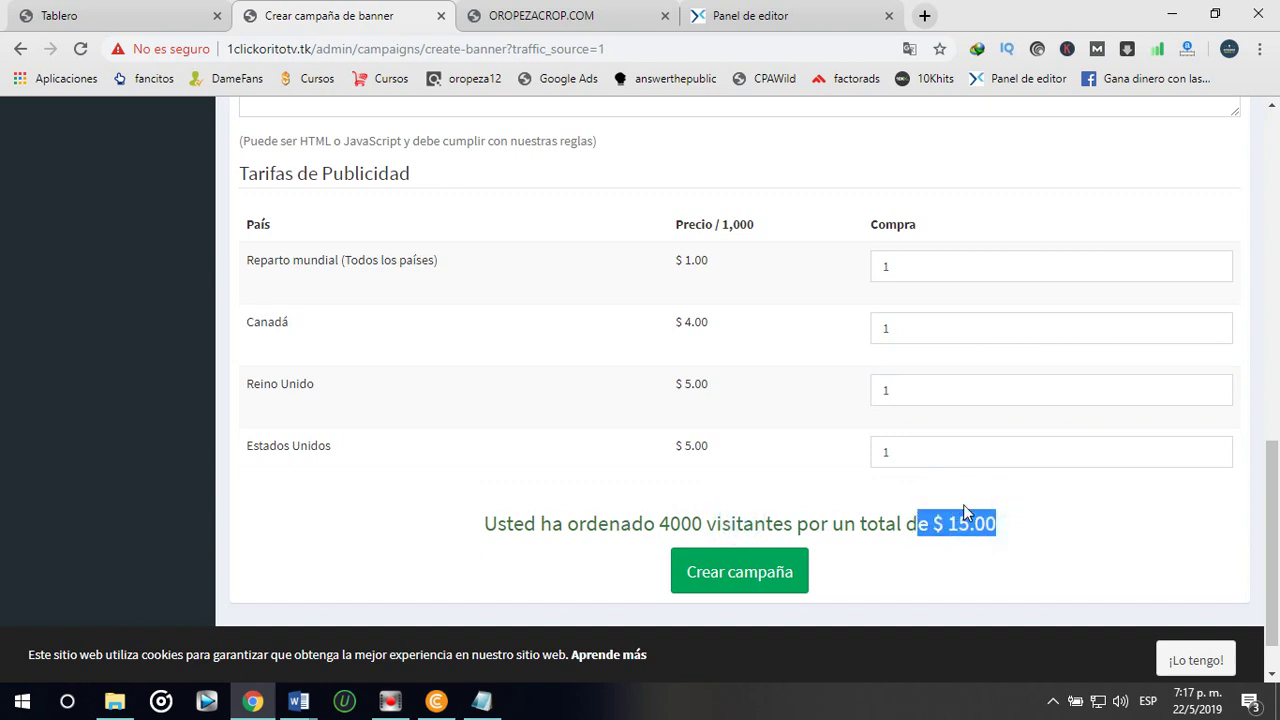
{"action": "left_click_drag", "start_coordinate": [1006, 528], "coordinate": [905, 517]}
{"action": "left_click", "coordinate": [645, 528]}
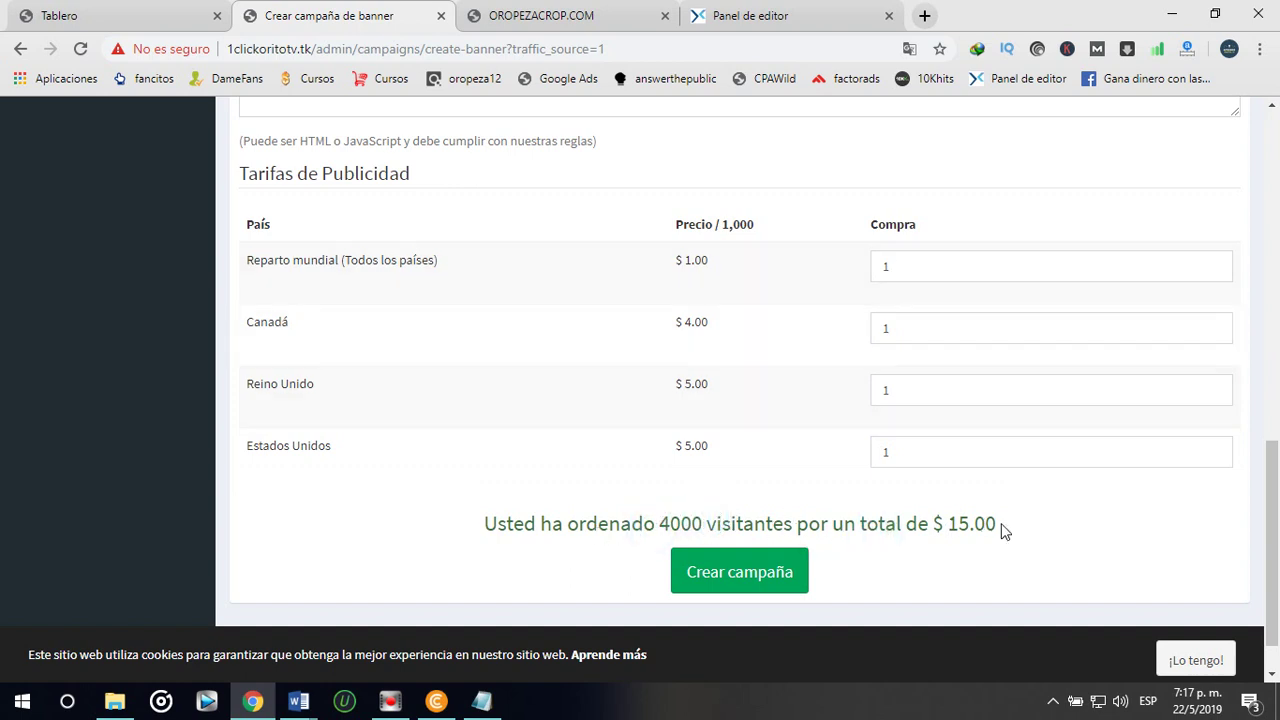
Choose the 728x90 banner size and create the campaign
{"action": "left_click", "coordinate": [758, 586]}
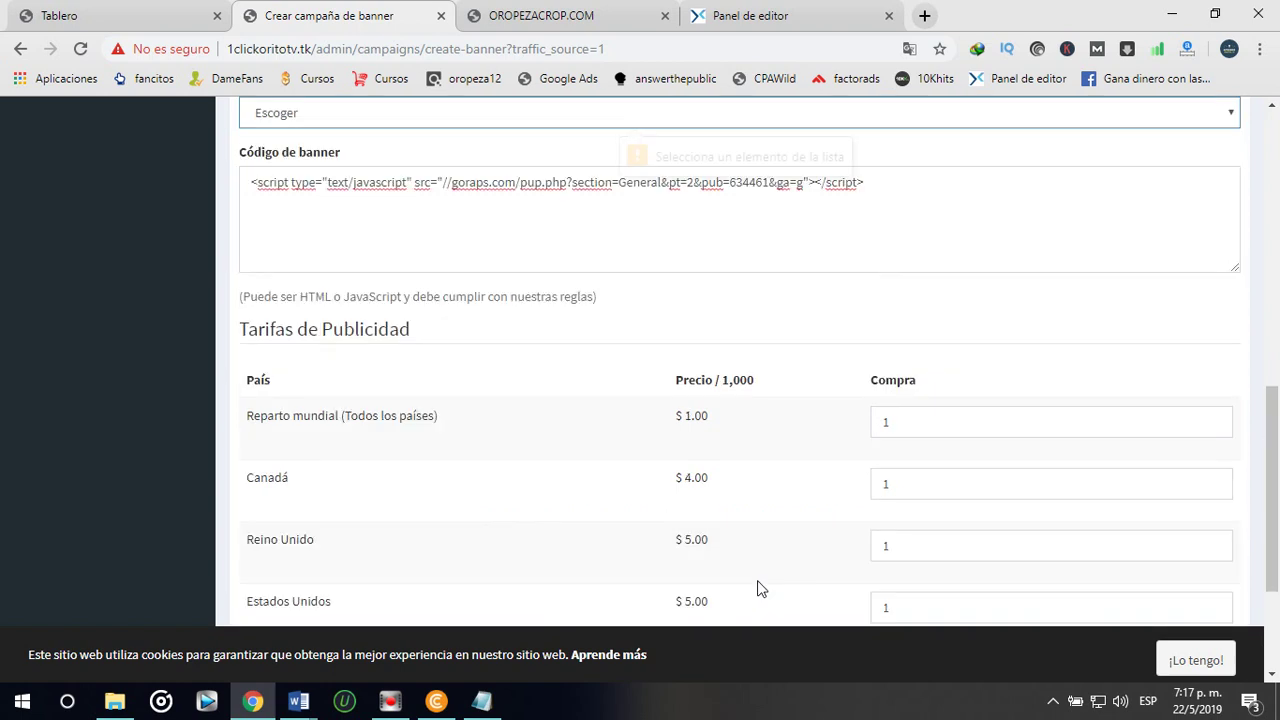
{"action": "scroll", "coordinate": [600, 380], "scroll_direction": "up", "scroll_amount": 1}
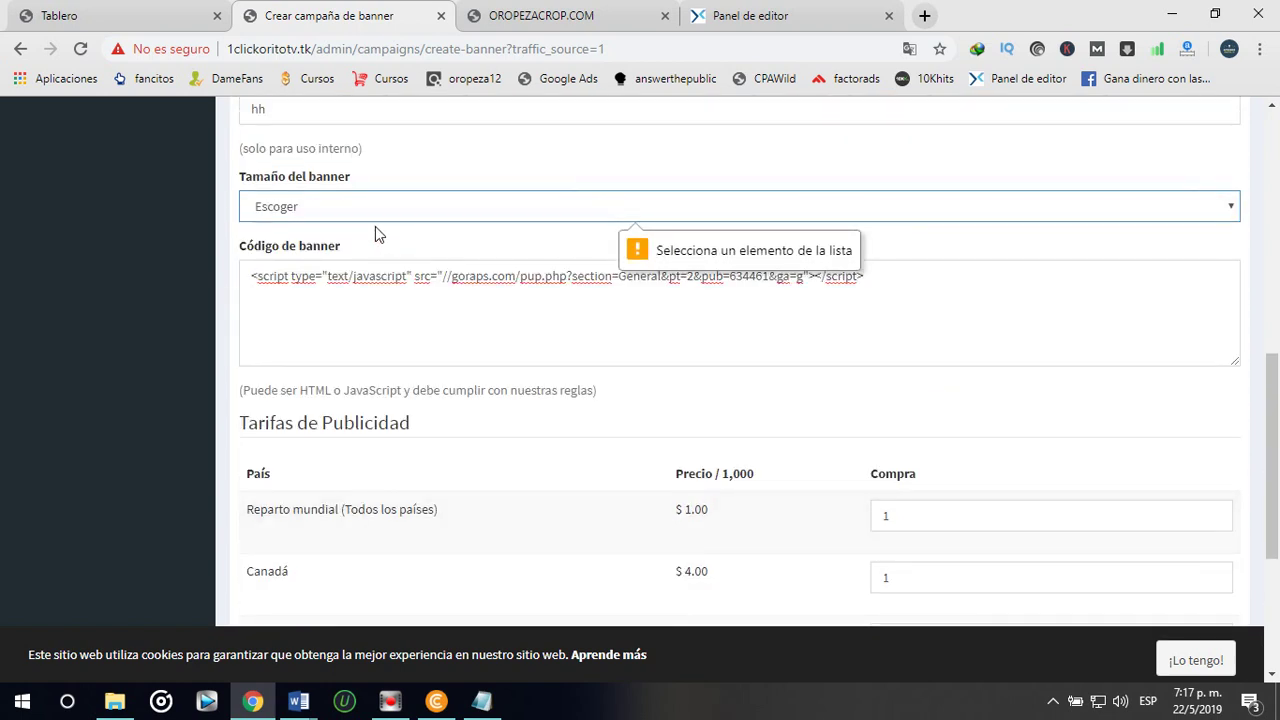
{"action": "left_click", "coordinate": [399, 222]}
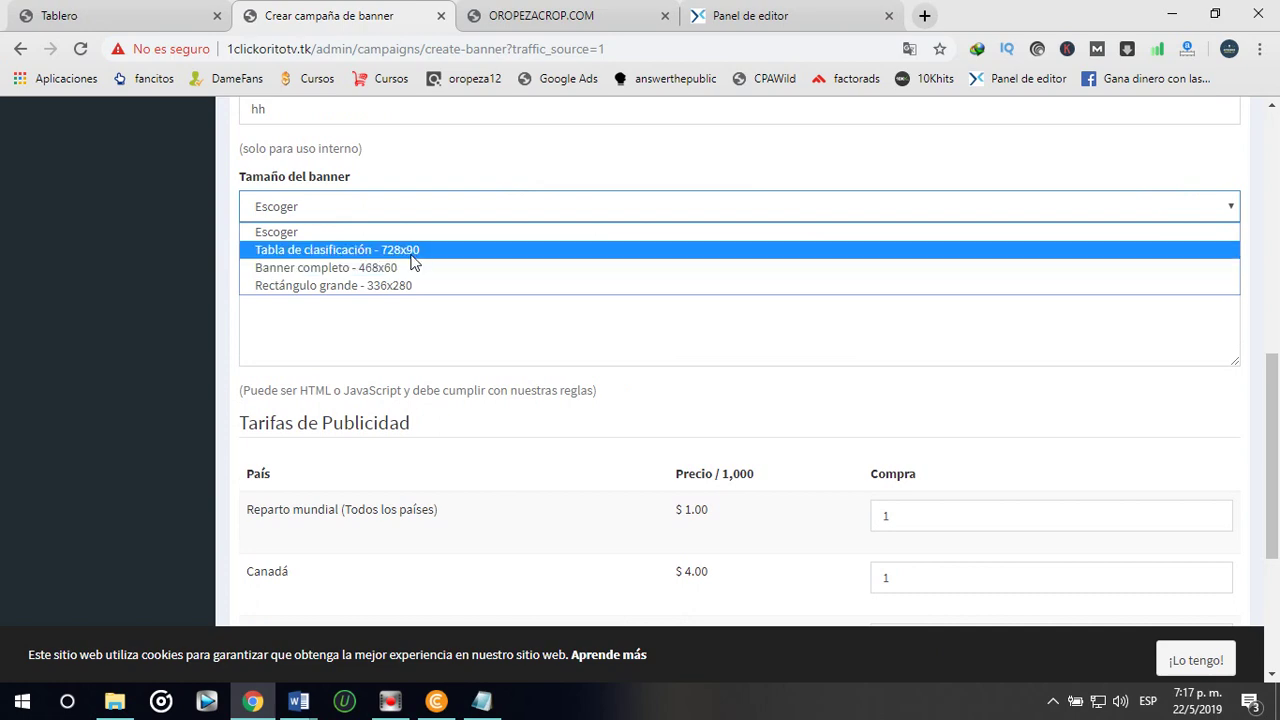
{"action": "left_click", "coordinate": [410, 246]}
{"action": "scroll", "coordinate": [430, 320], "scroll_direction": "down", "scroll_amount": 3}
{"action": "left_click", "coordinate": [688, 517]}
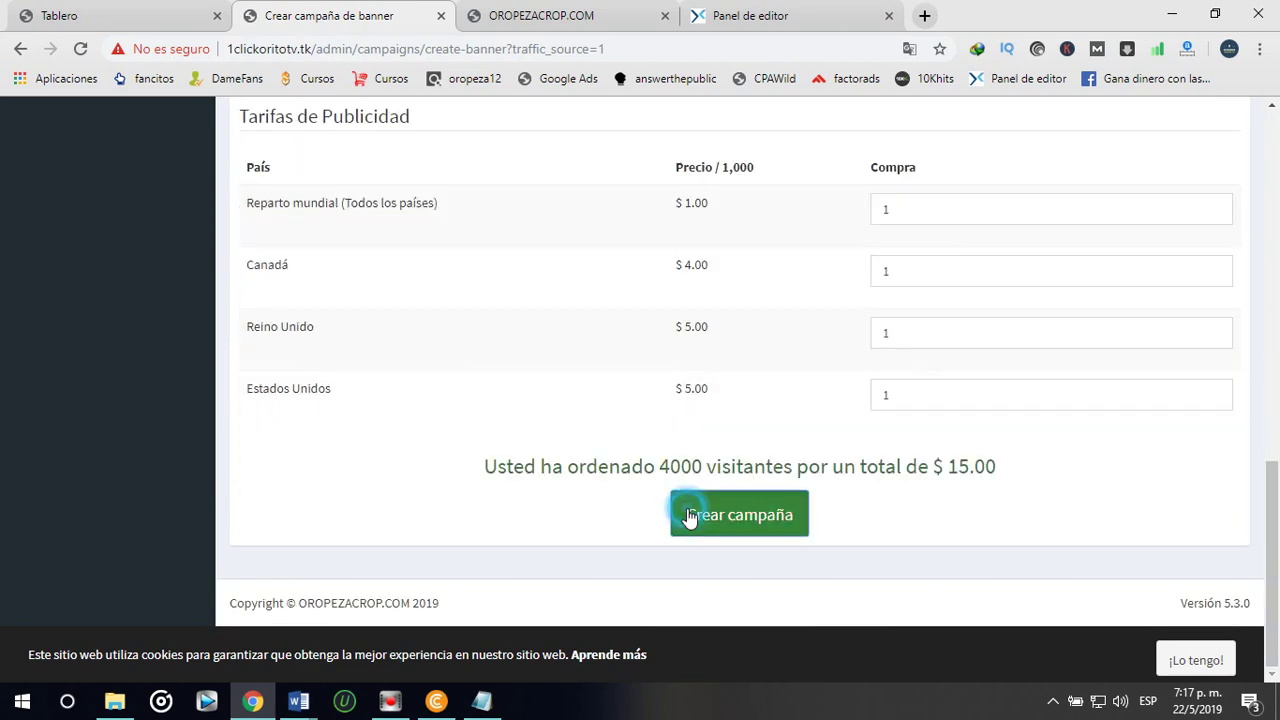
Load the Ads > Banner price settings for 'Escritorio, móvil y tableta' traffic
{"action": "scroll", "coordinate": [686, 517], "scroll_direction": "up", "scroll_amount": 5}
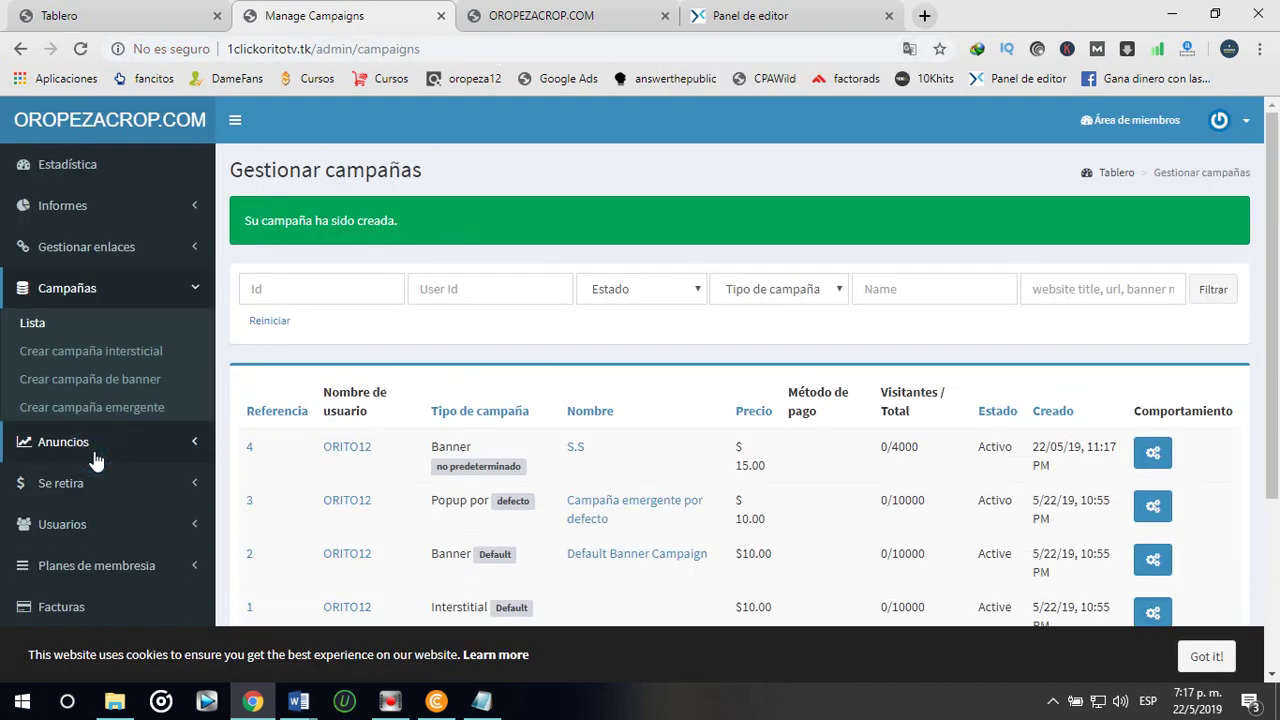
{"action": "left_click", "coordinate": [95, 458]}
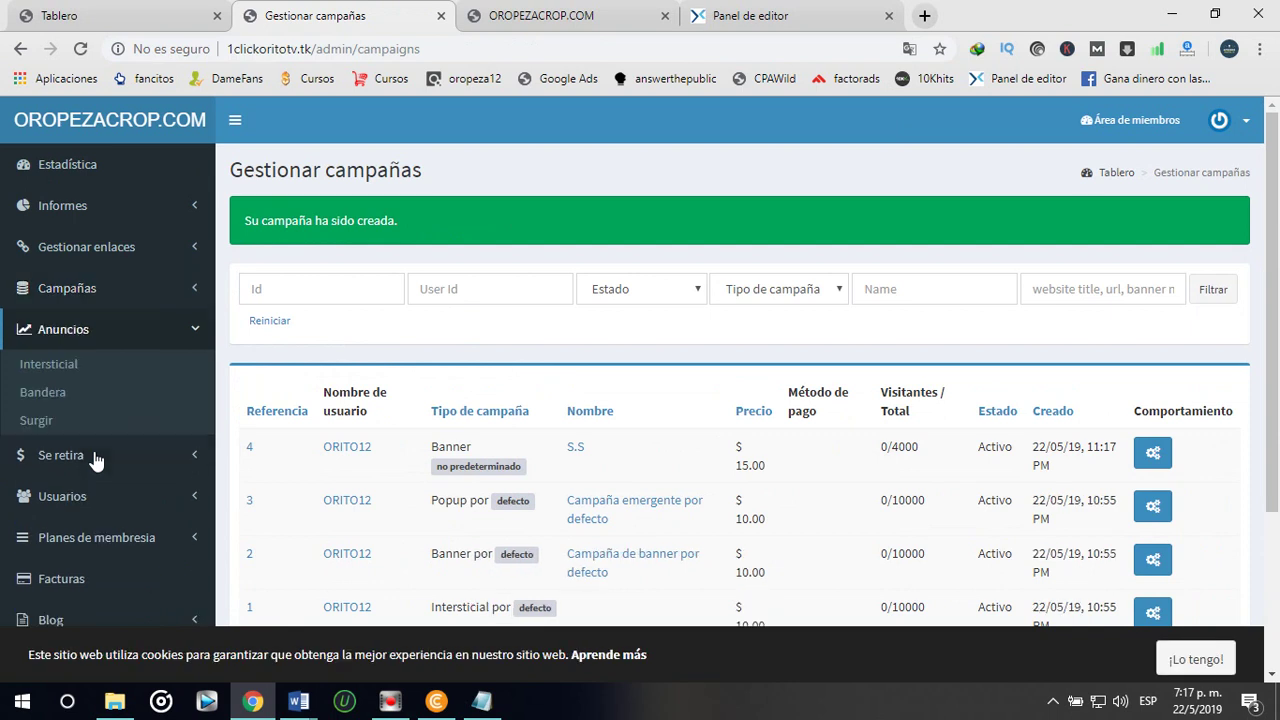
{"action": "left_click", "coordinate": [60, 394]}
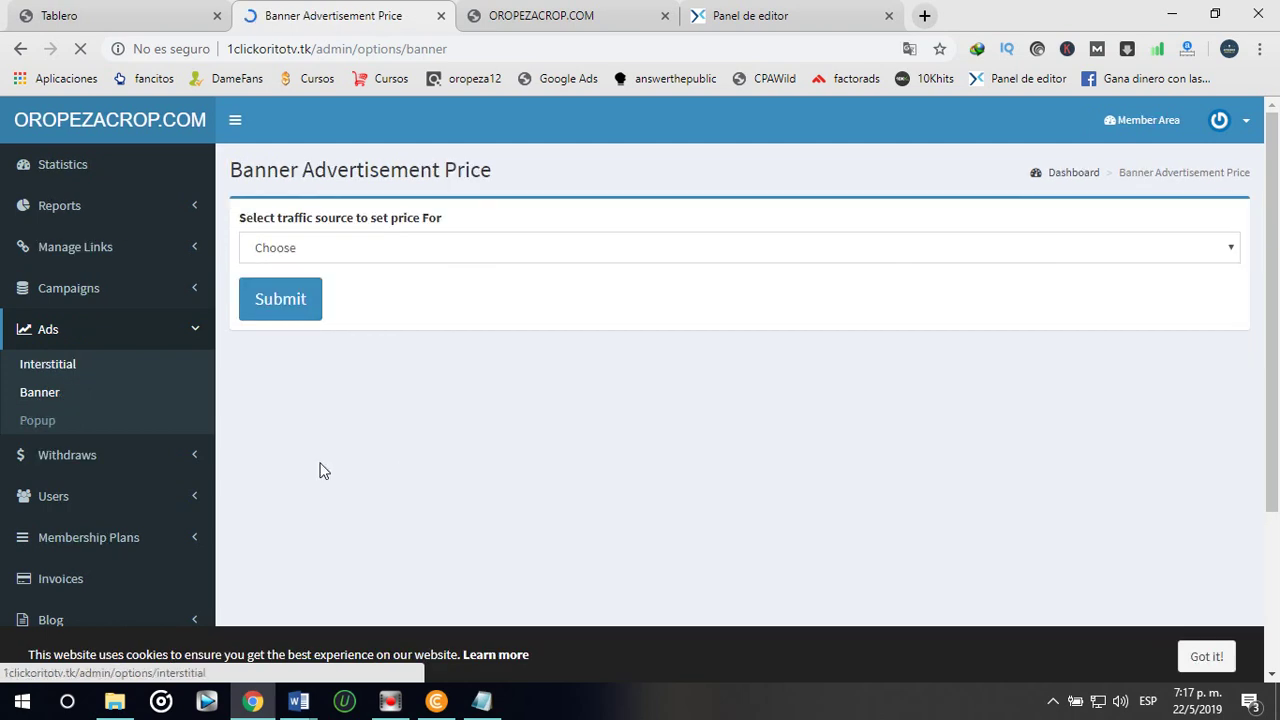
{"action": "left_click", "coordinate": [480, 243]}
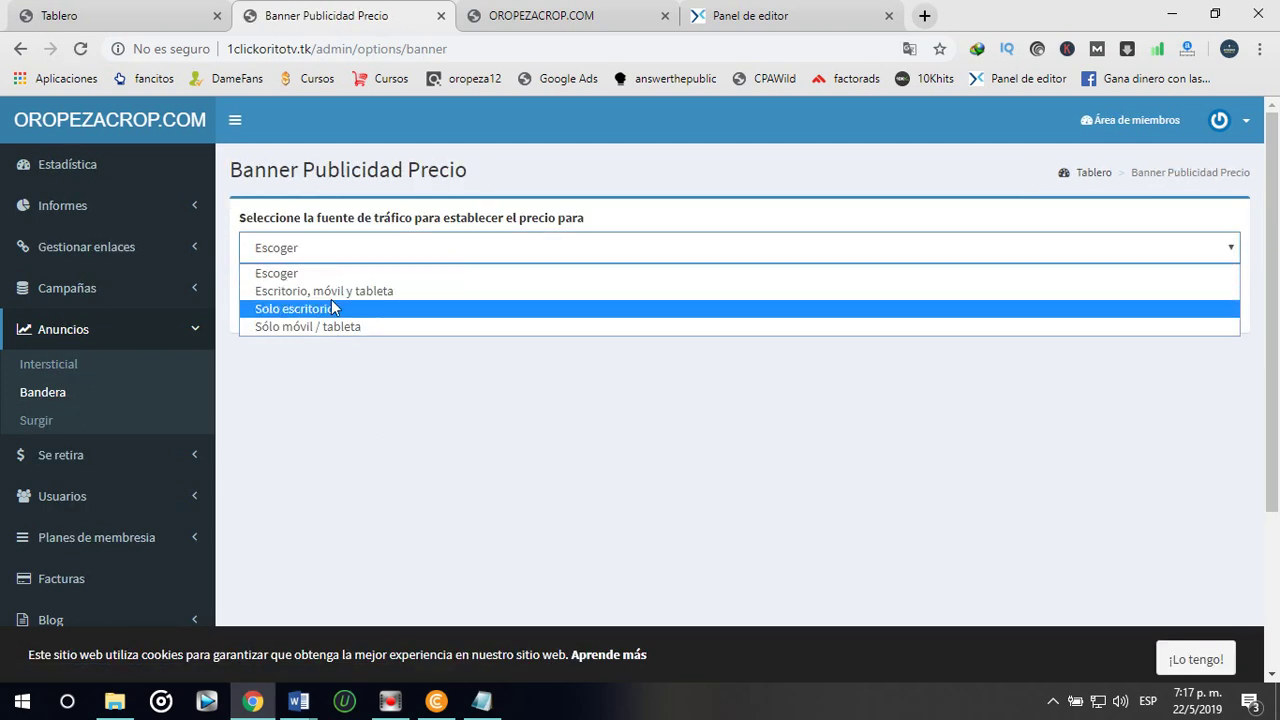
{"action": "left_click", "coordinate": [355, 297]}
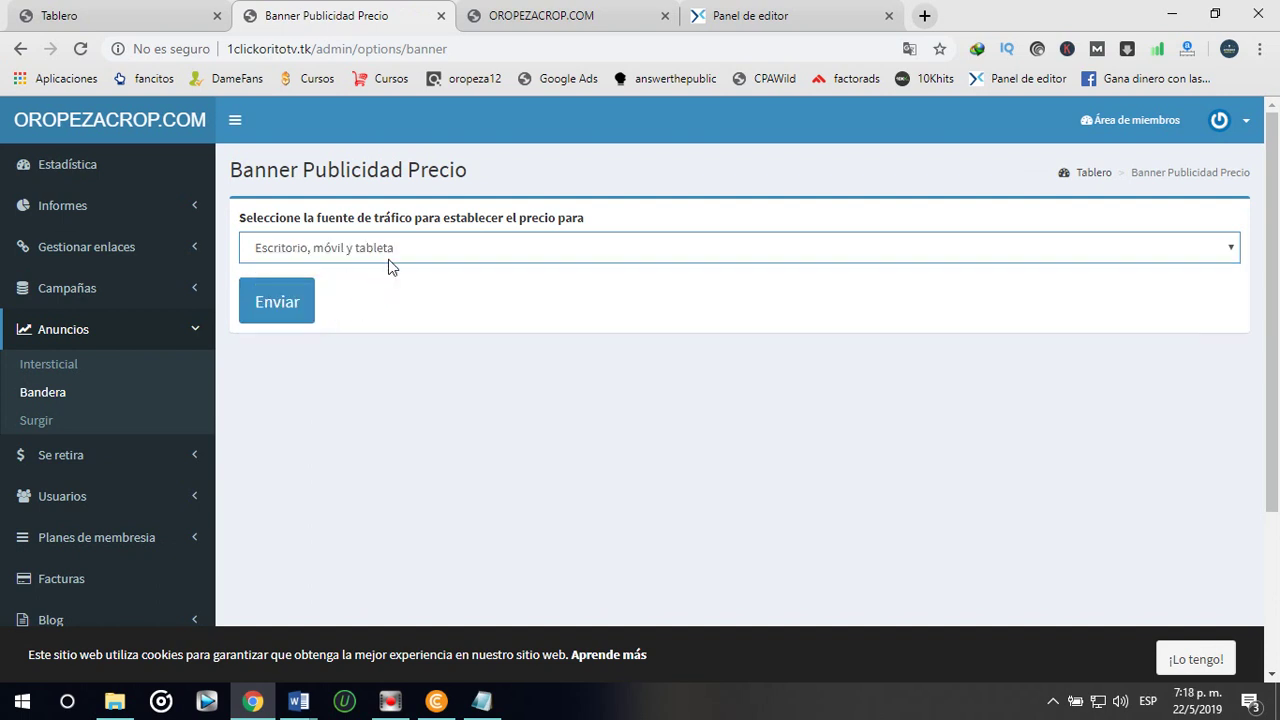
{"action": "left_click", "coordinate": [277, 320]}
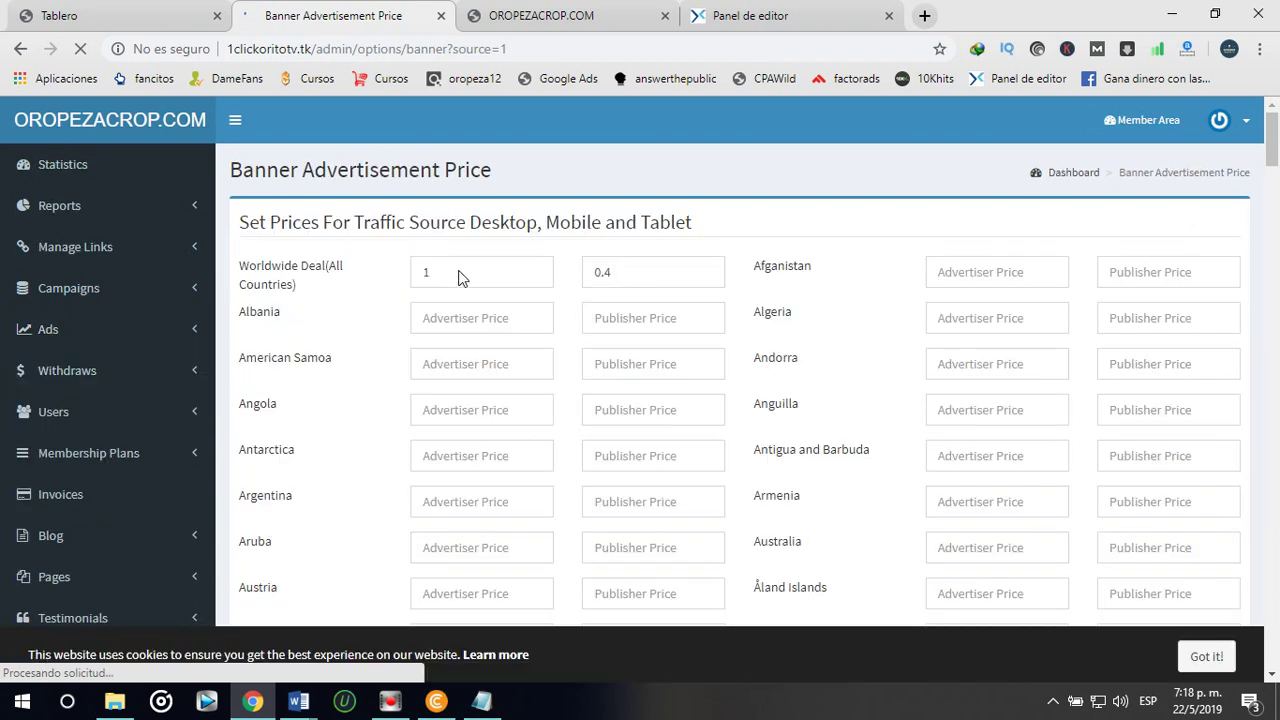
Change the worldwide advertiser and publisher banner prices both to 5
{"action": "left_click", "coordinate": [445, 272]}
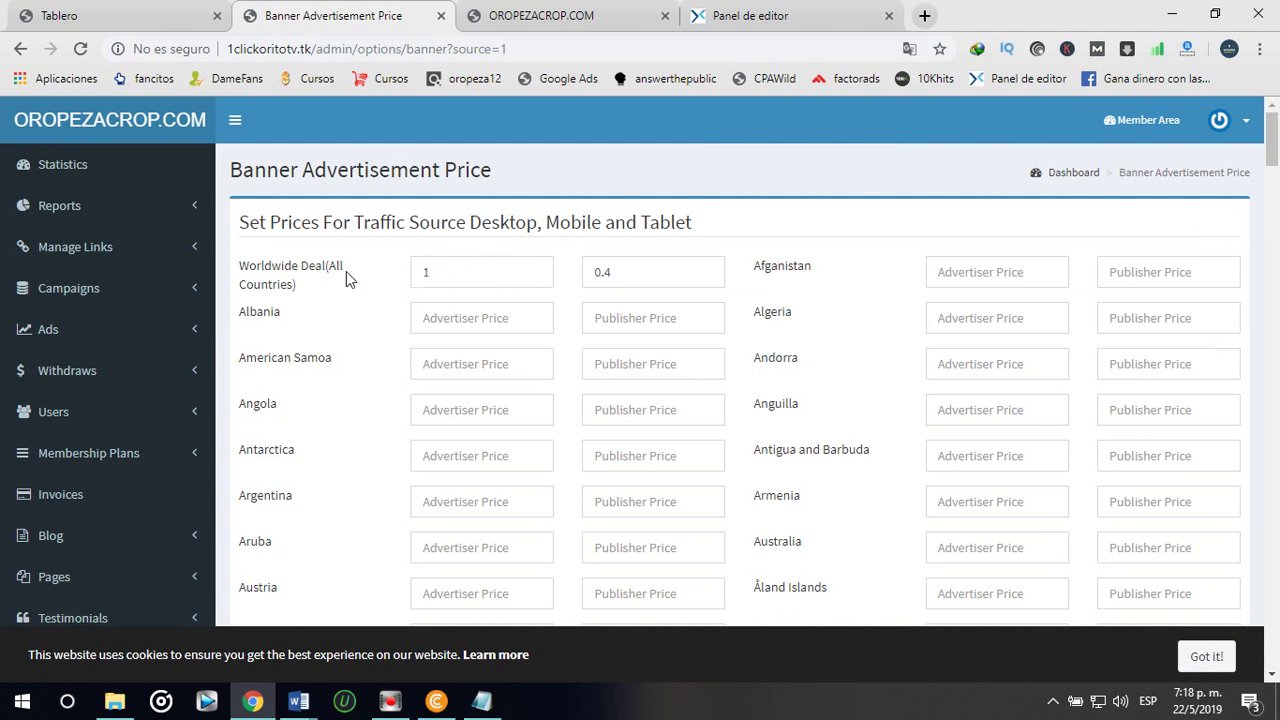
{"action": "left_click", "coordinate": [474, 274]}
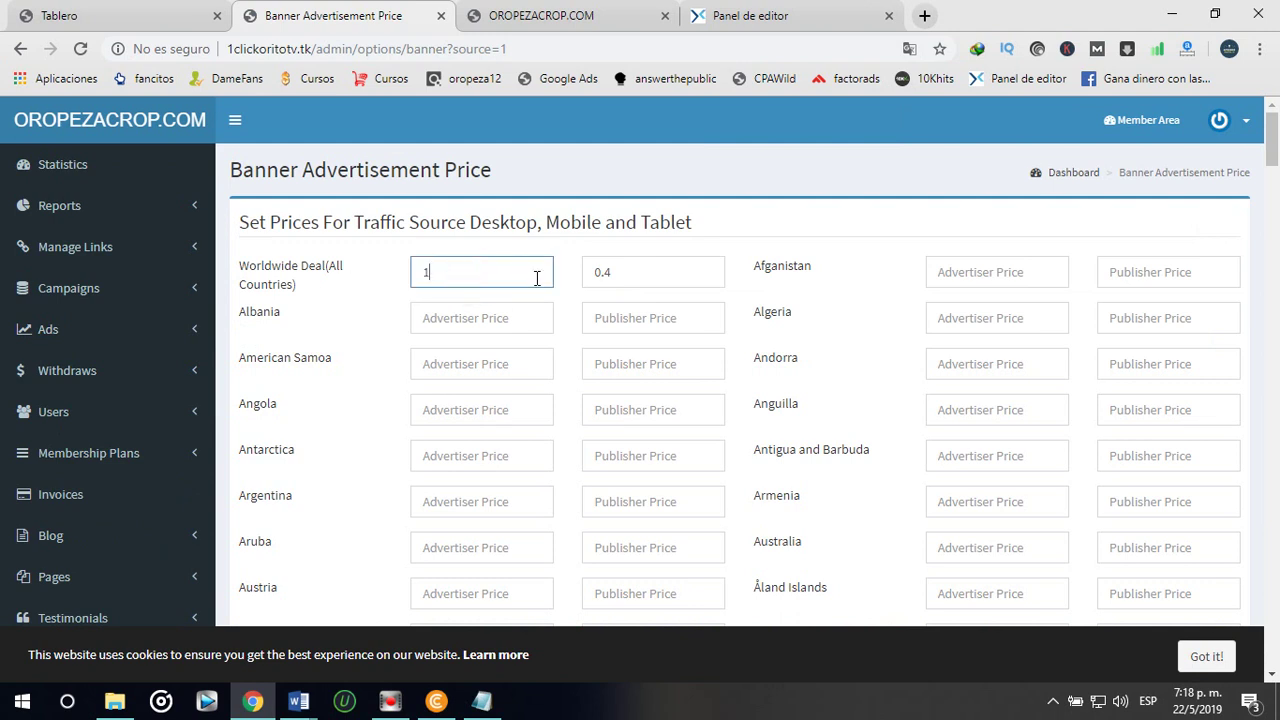
{"action": "left_click", "coordinate": [634, 277]}
{"action": "left_click", "coordinate": [623, 279]}
{"action": "left_click", "coordinate": [623, 279]}
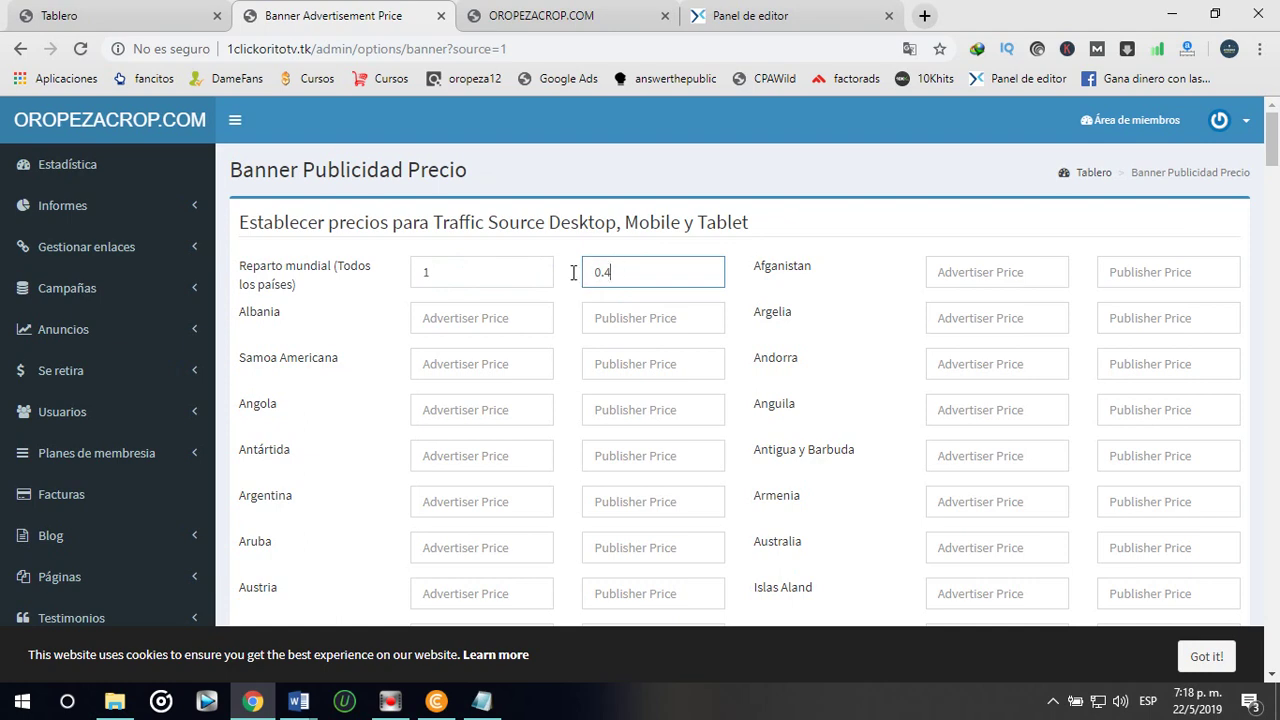
{"action": "left_click", "coordinate": [472, 262]}
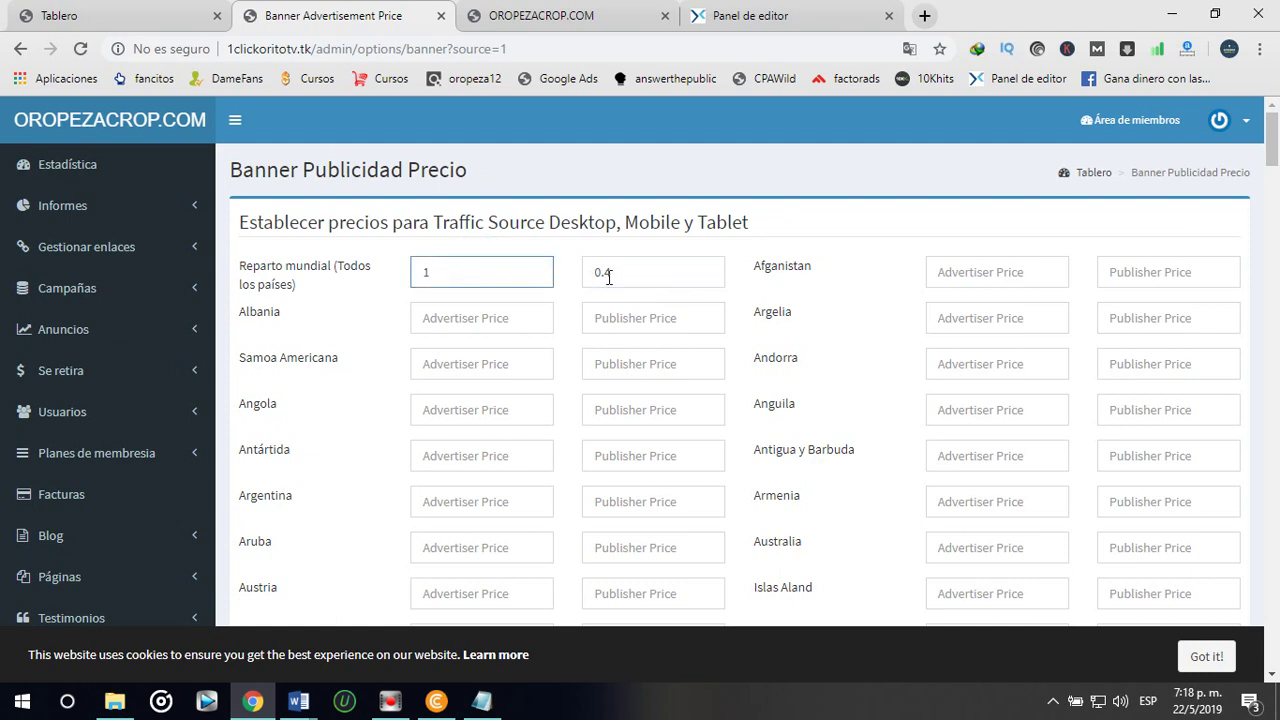
{"action": "scroll", "coordinate": [703, 309], "scroll_direction": "down", "scroll_amount": 10}
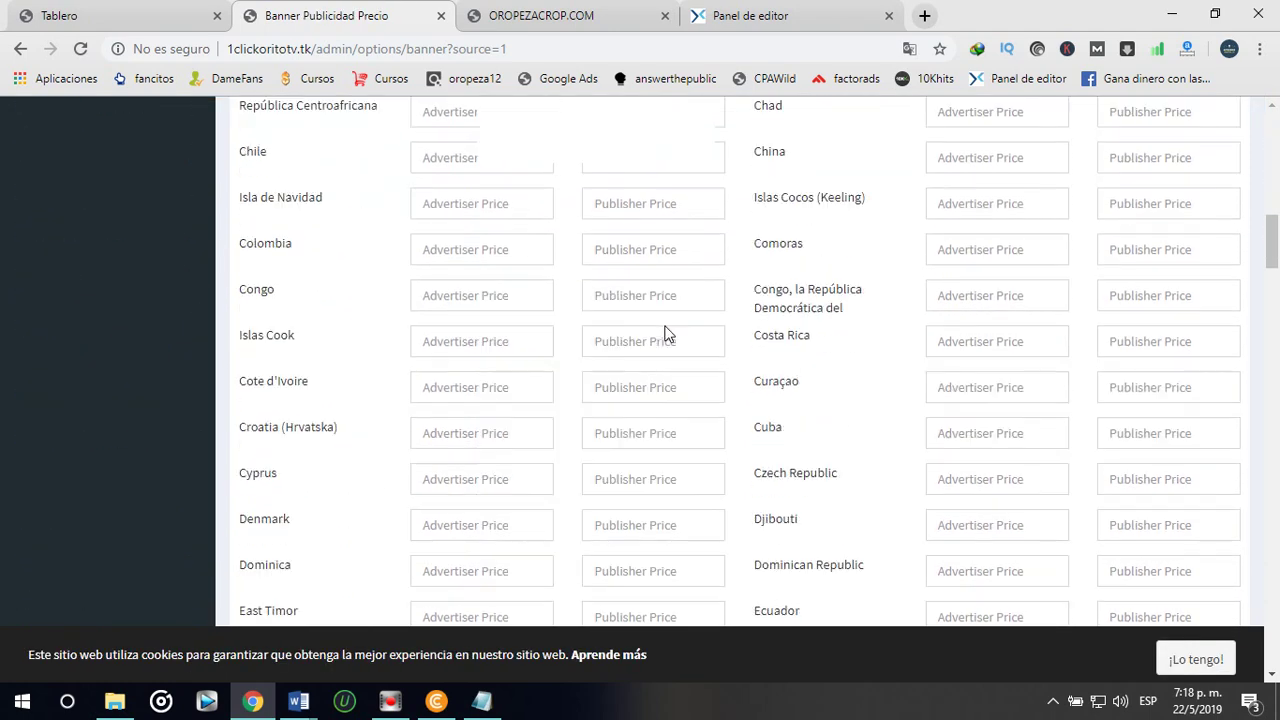
{"action": "scroll", "coordinate": [654, 366], "scroll_direction": "down", "scroll_amount": 9}
{"action": "scroll", "coordinate": [628, 437], "scroll_direction": "up", "scroll_amount": 10}
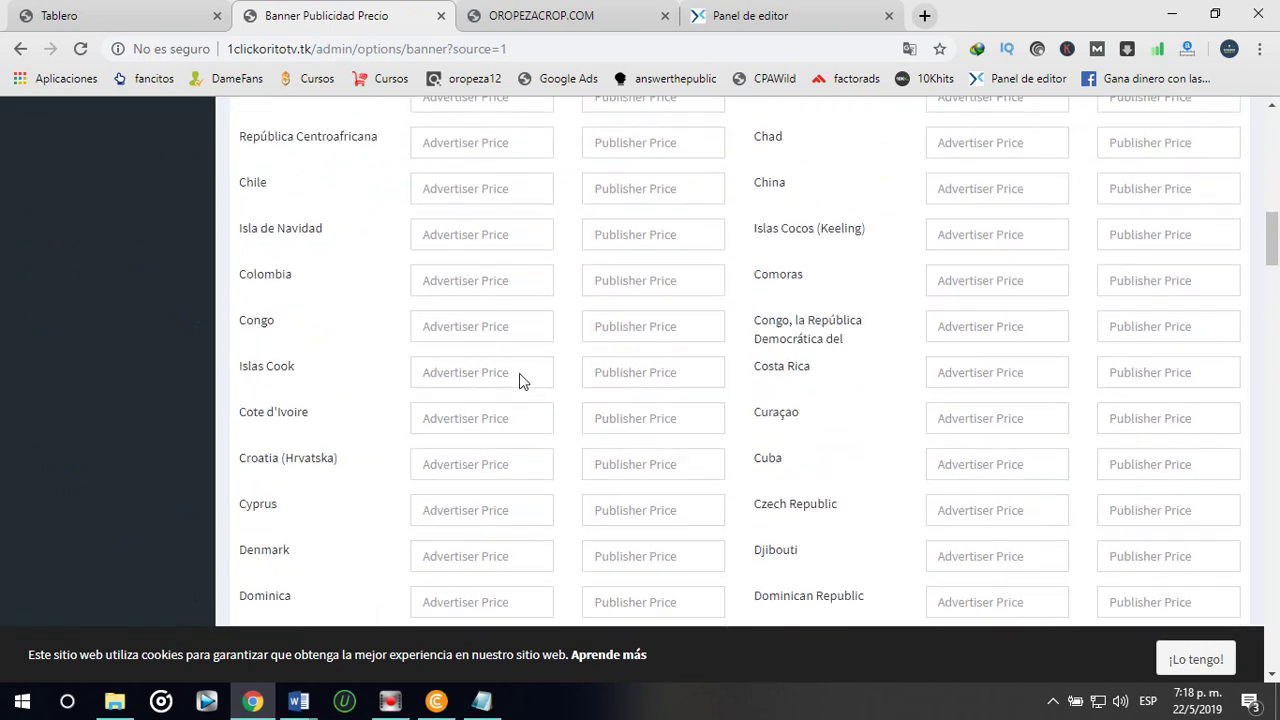
{"action": "scroll", "coordinate": [491, 330], "scroll_direction": "up", "scroll_amount": 10}
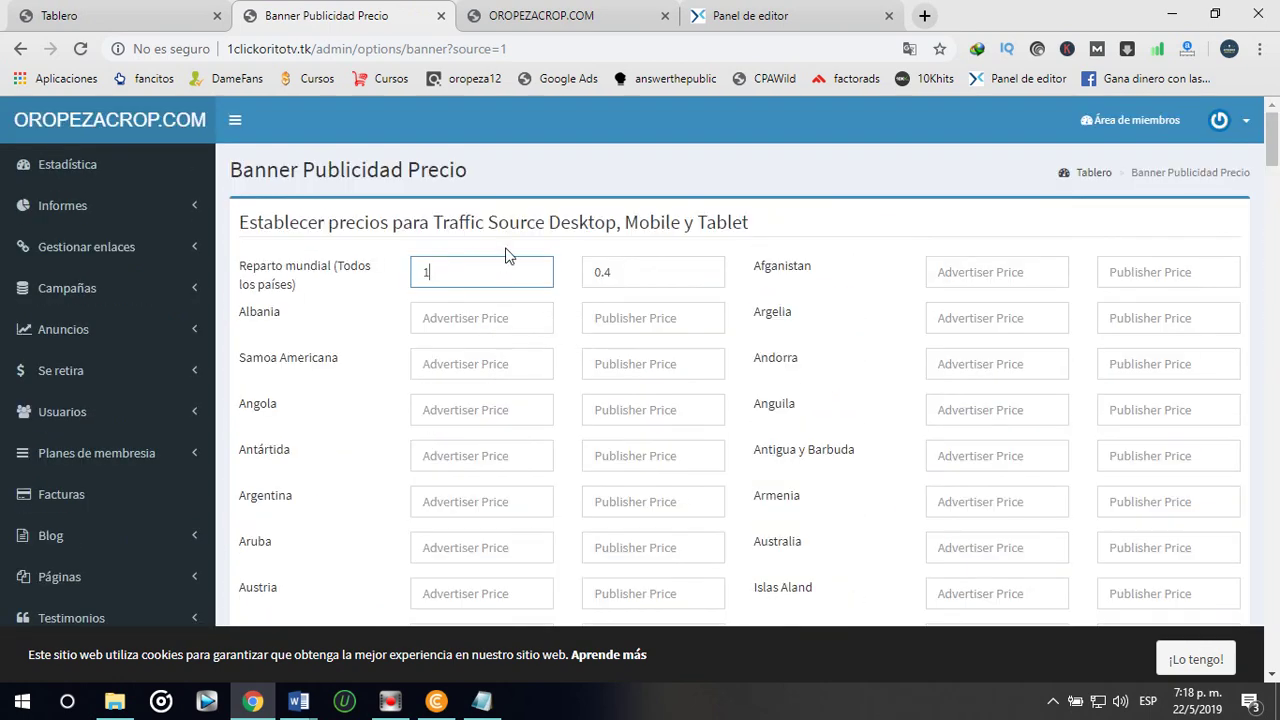
{"action": "key", "text": "BackSpace"}
{"action": "type", "text": "5"}
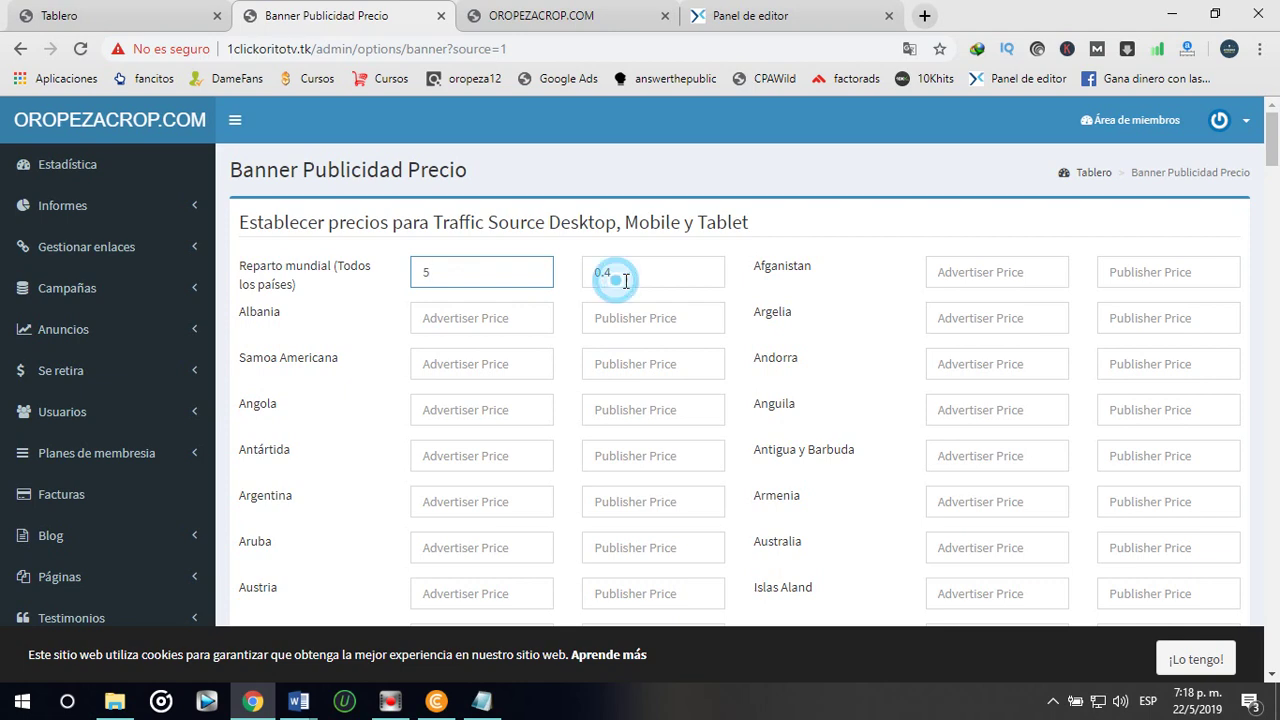
{"action": "left_click", "coordinate": [622, 279]}
{"action": "key", "text": "BackSpace"}
{"action": "type", "text": "5"}
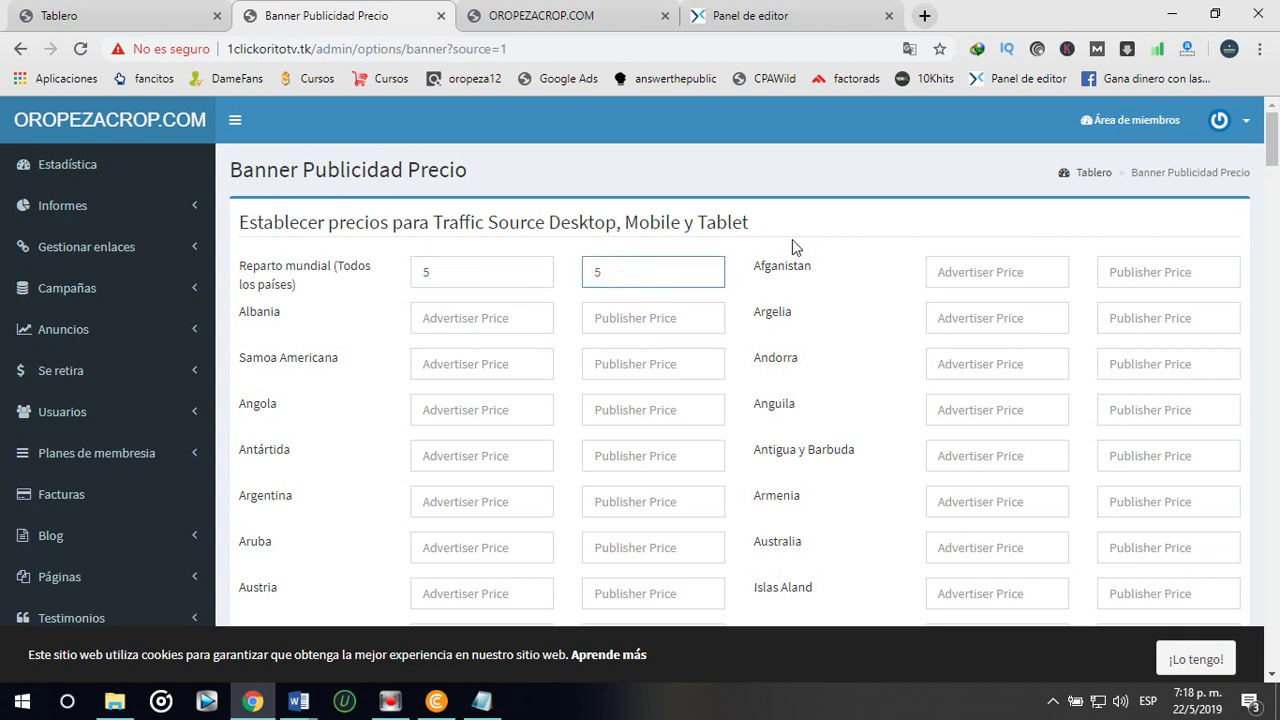
{"action": "left_click", "coordinate": [792, 239]}
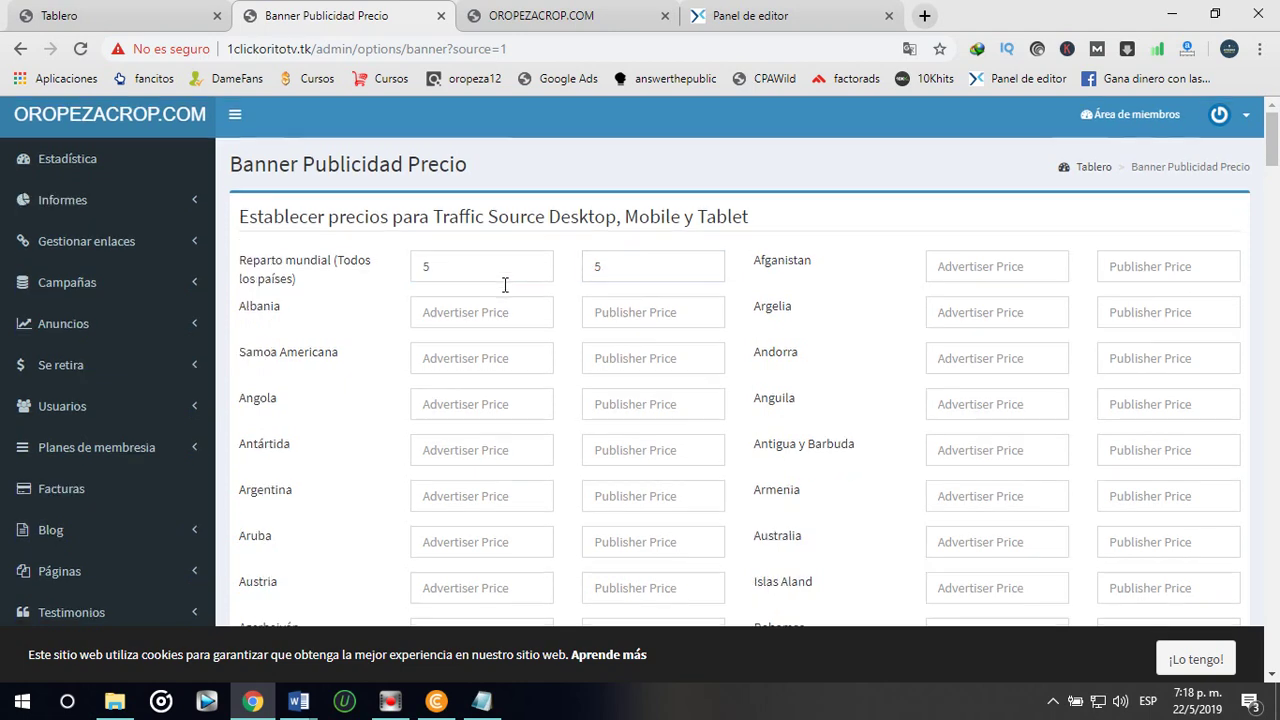
Save the banner price list with the new worldwide prices
{"action": "scroll", "coordinate": [505, 285], "scroll_direction": "down", "scroll_amount": 15}
{"action": "scroll", "coordinate": [381, 450], "scroll_direction": "down", "scroll_amount": 10}
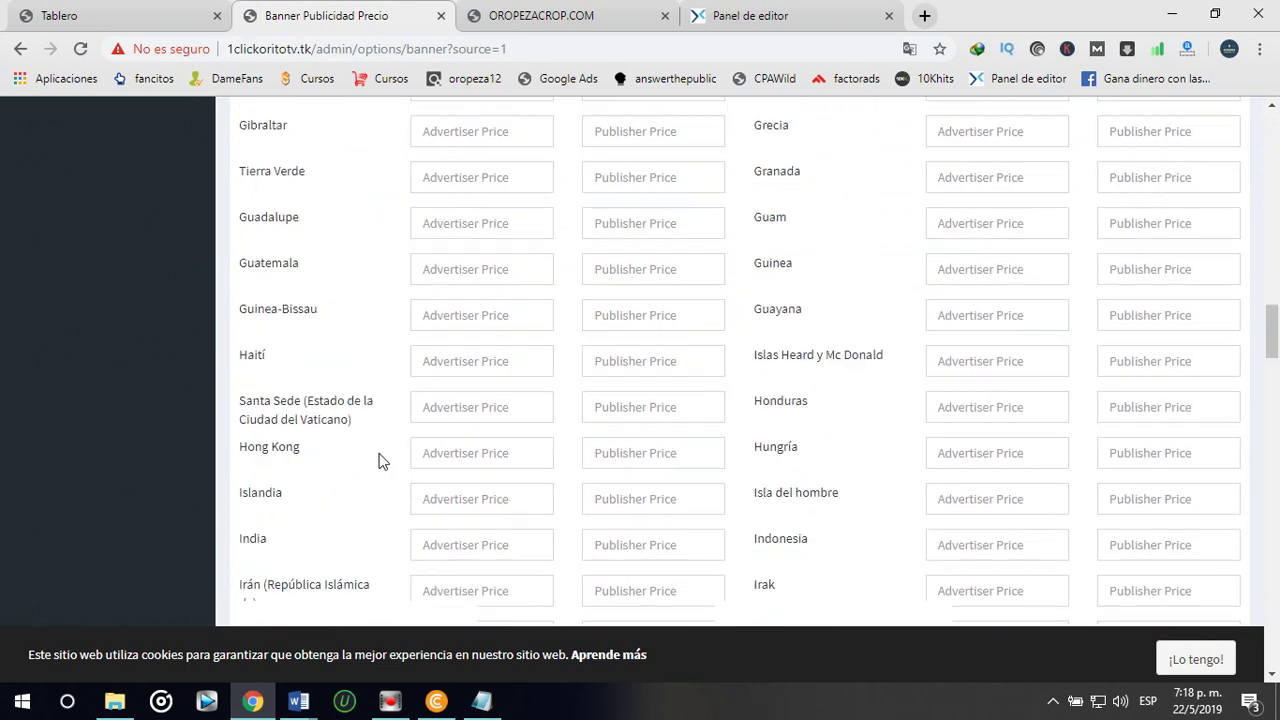
{"action": "scroll", "coordinate": [415, 345], "scroll_direction": "down", "scroll_amount": 14}
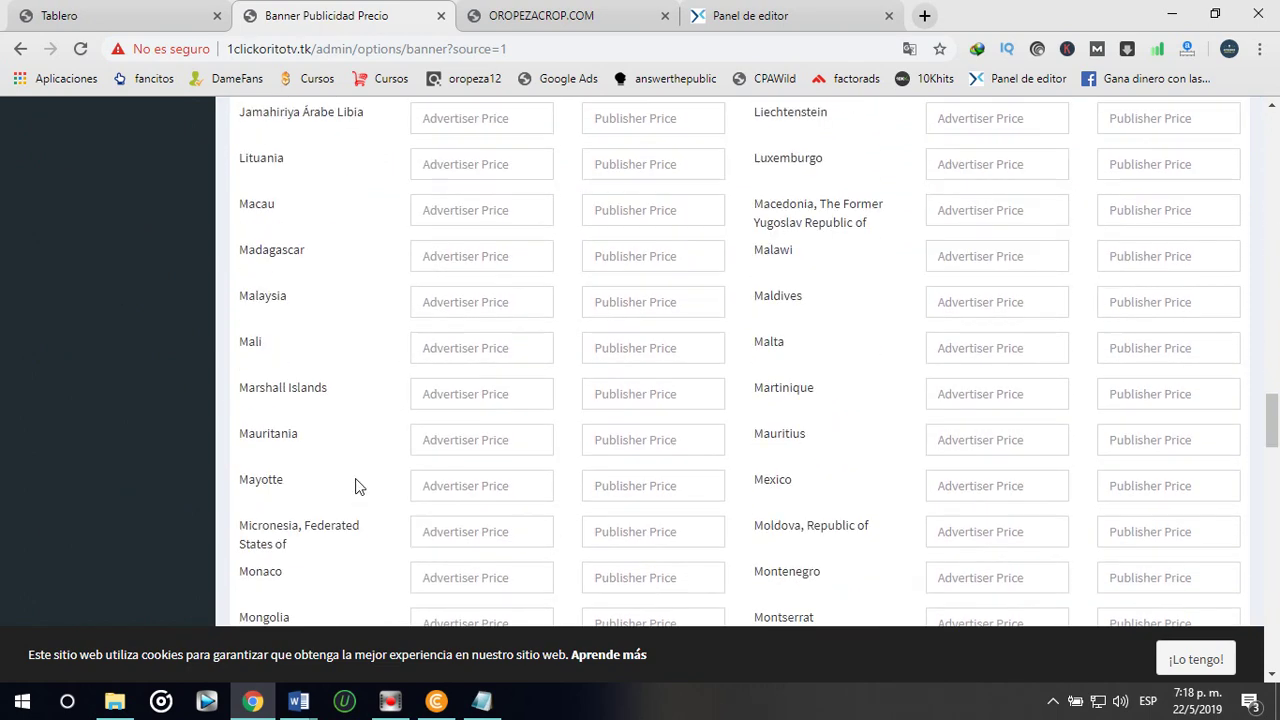
{"action": "scroll", "coordinate": [545, 470], "scroll_direction": "down", "scroll_amount": 10}
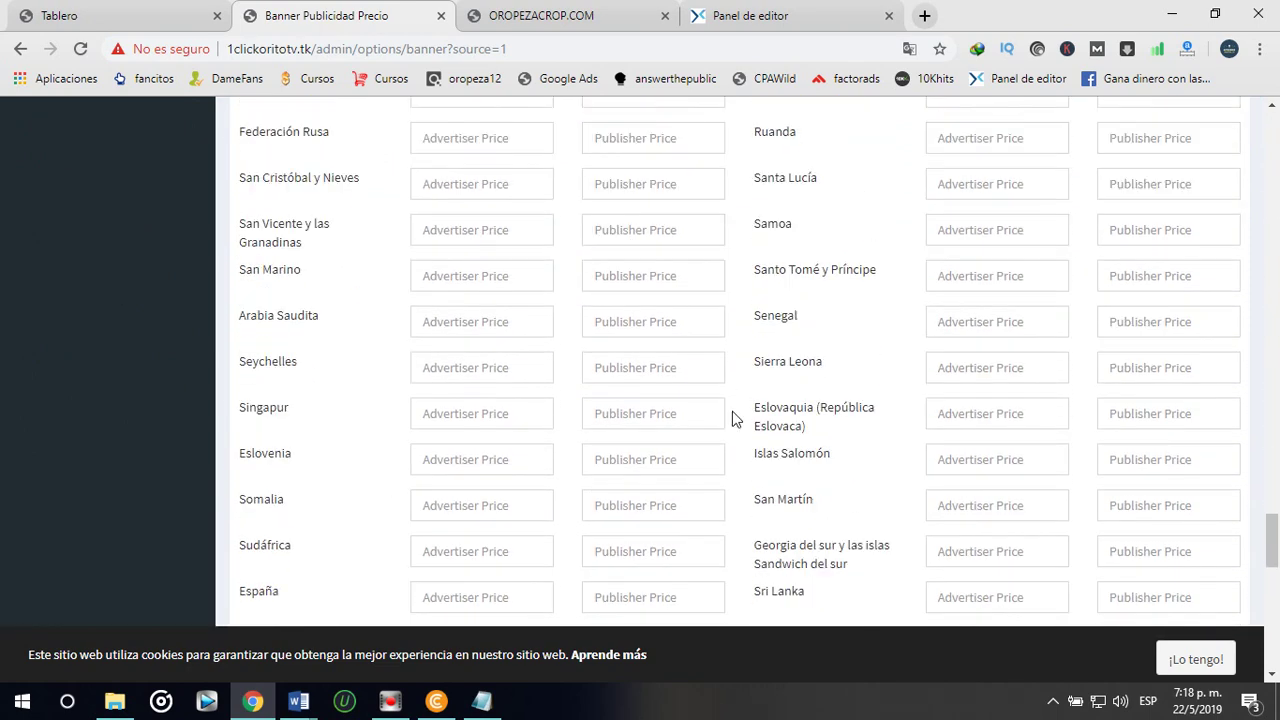
{"action": "scroll", "coordinate": [500, 495], "scroll_direction": "down", "scroll_amount": 12}
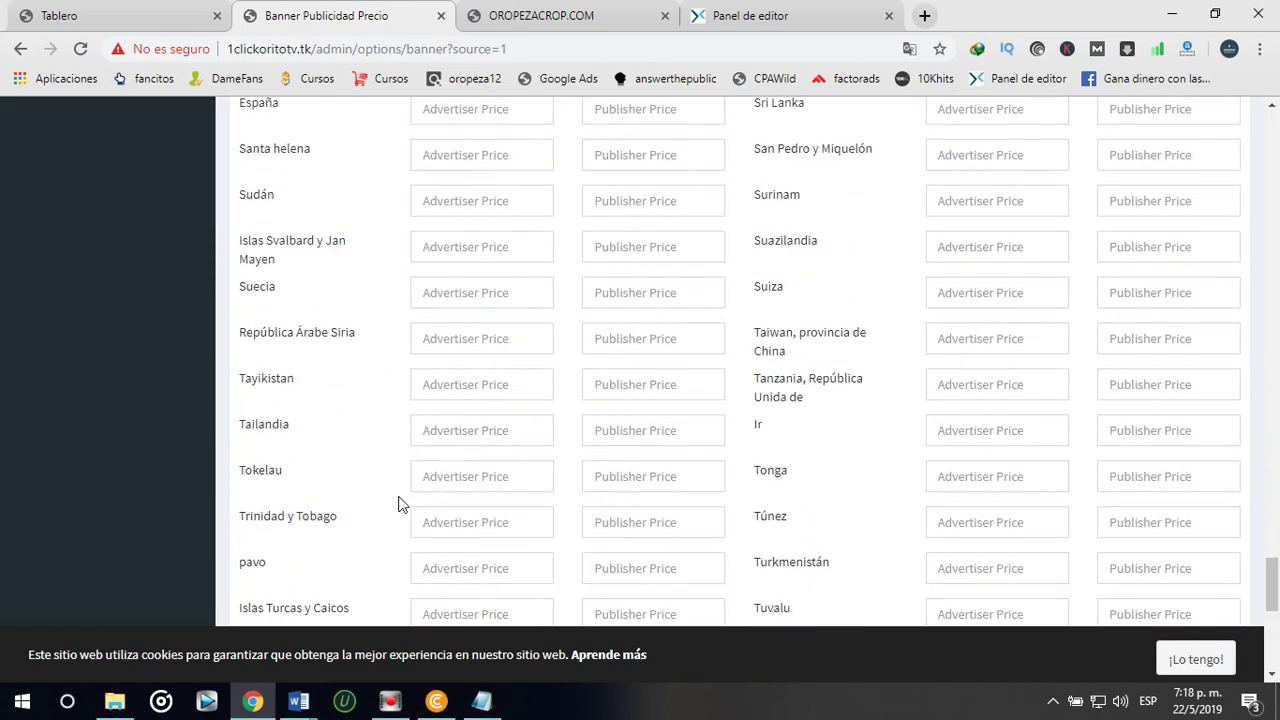
{"action": "left_click", "coordinate": [290, 526]}
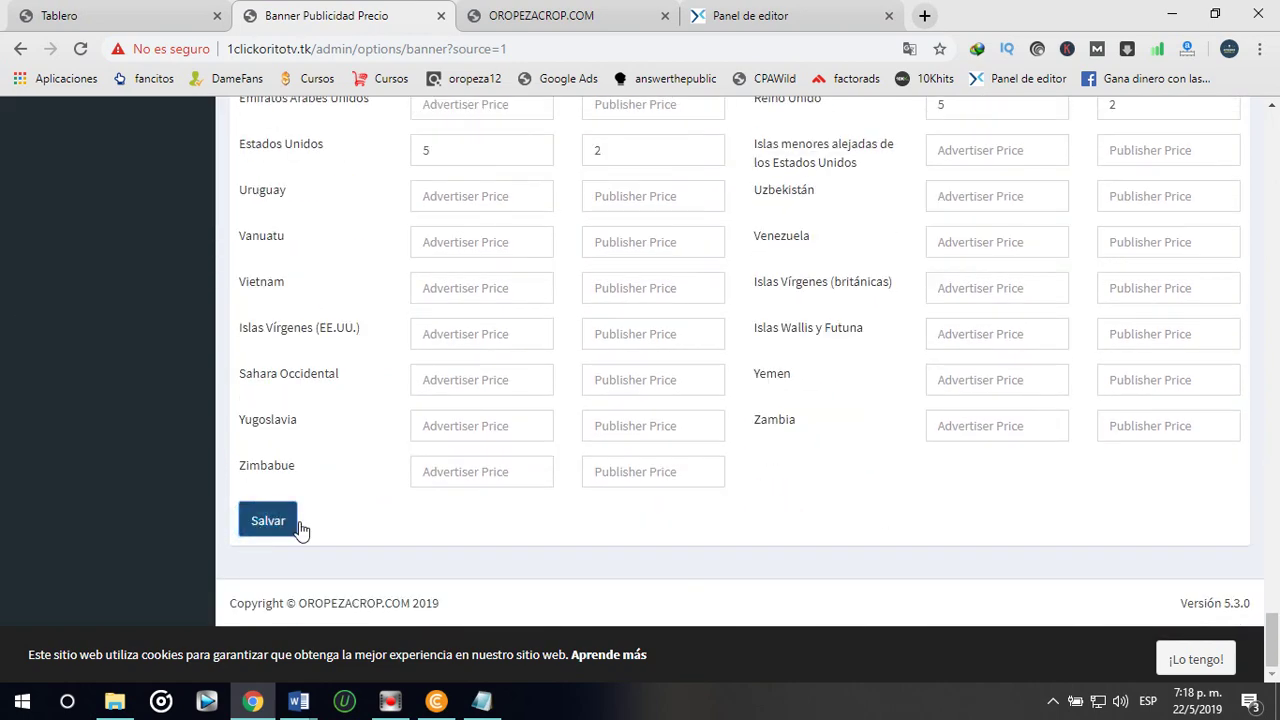
{"action": "scroll", "coordinate": [405, 448], "scroll_direction": "up", "scroll_amount": 10}
{"action": "scroll", "coordinate": [410, 447], "scroll_direction": "up", "scroll_amount": 5}
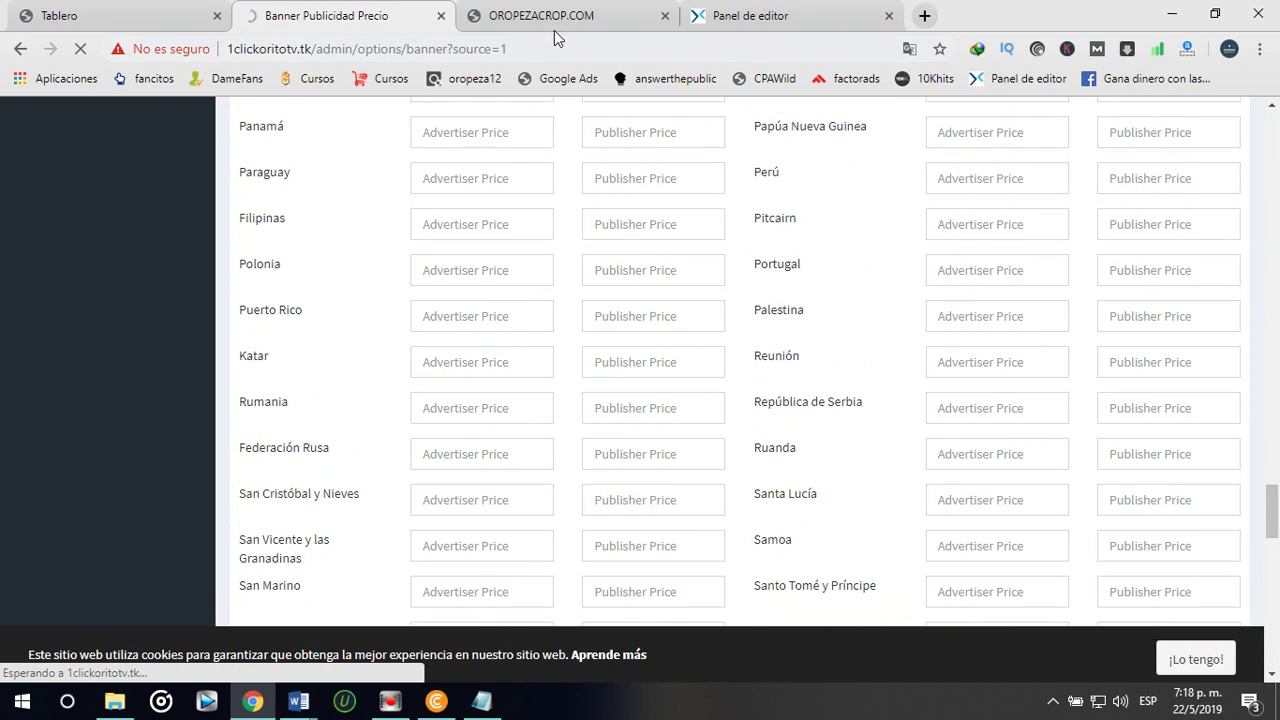
{"action": "left_click", "coordinate": [560, 26]}
Dismiss the captcha challenge and open the site's home page in a new tab
{"action": "left_click", "coordinate": [226, 178]}
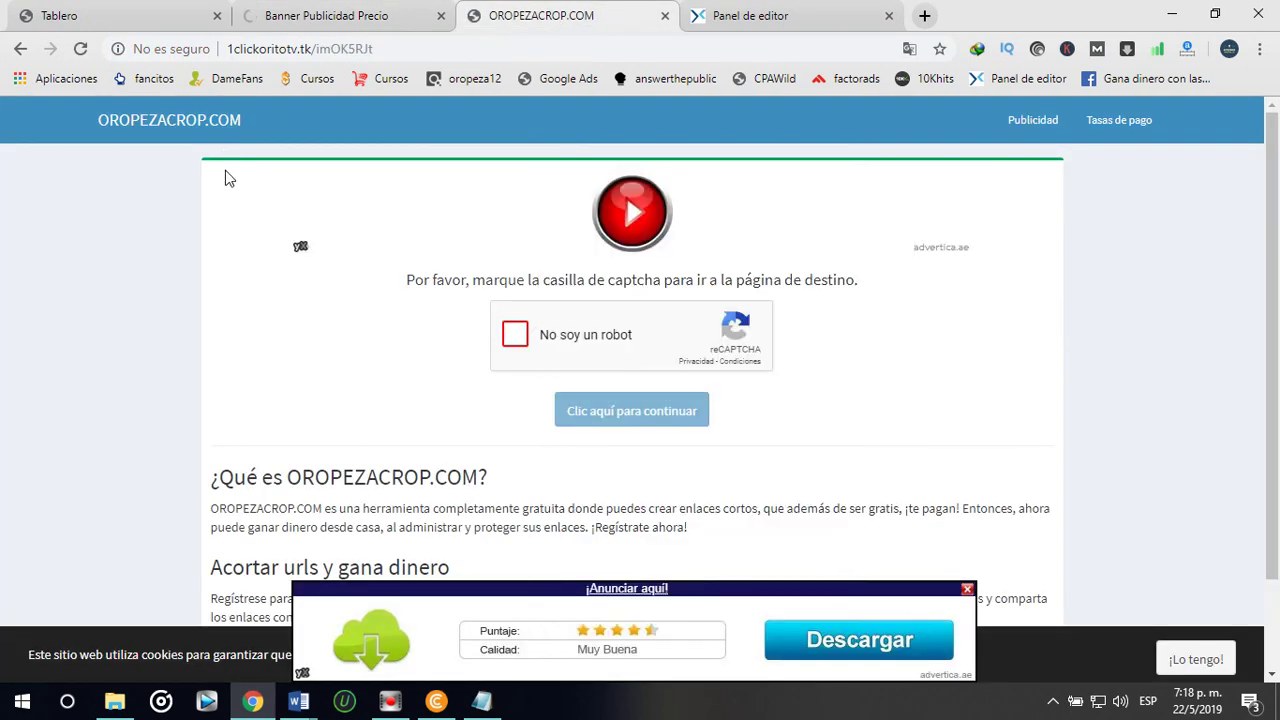
{"action": "right_click", "coordinate": [135, 120]}
{"action": "left_click", "coordinate": [162, 128]}
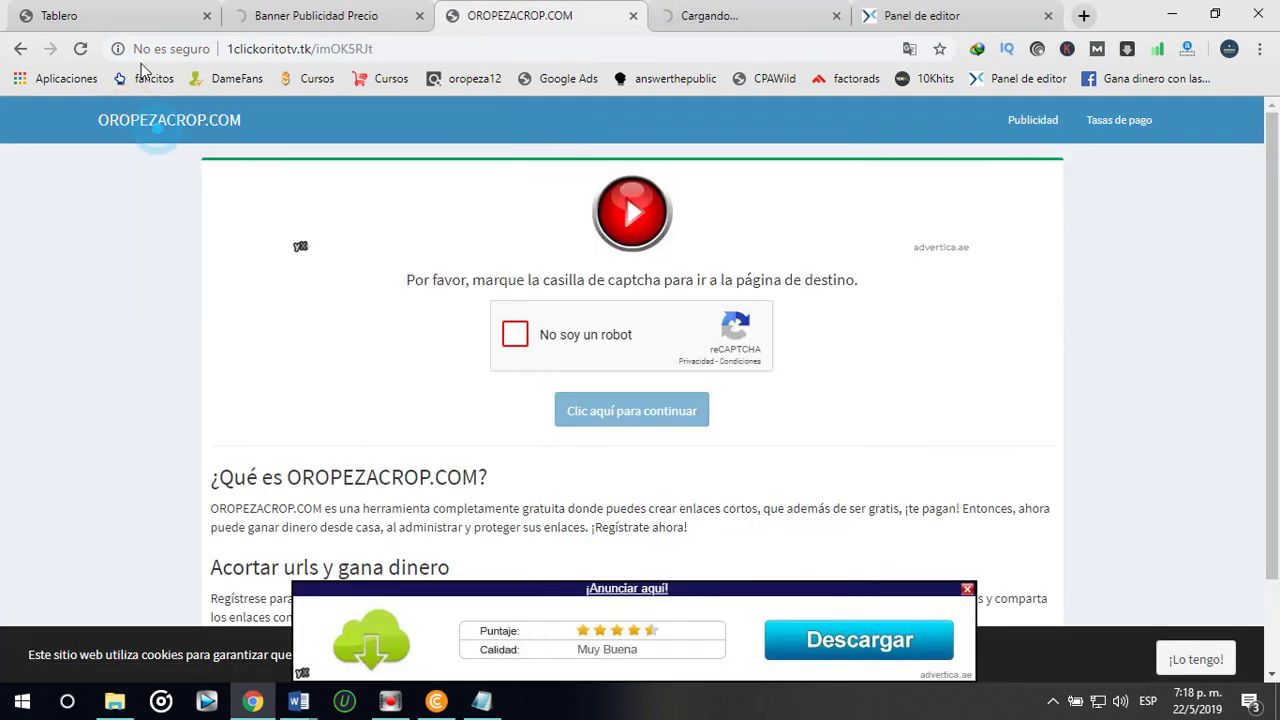
{"action": "left_click", "coordinate": [768, 28]}
{"action": "left_click", "coordinate": [546, 14]}
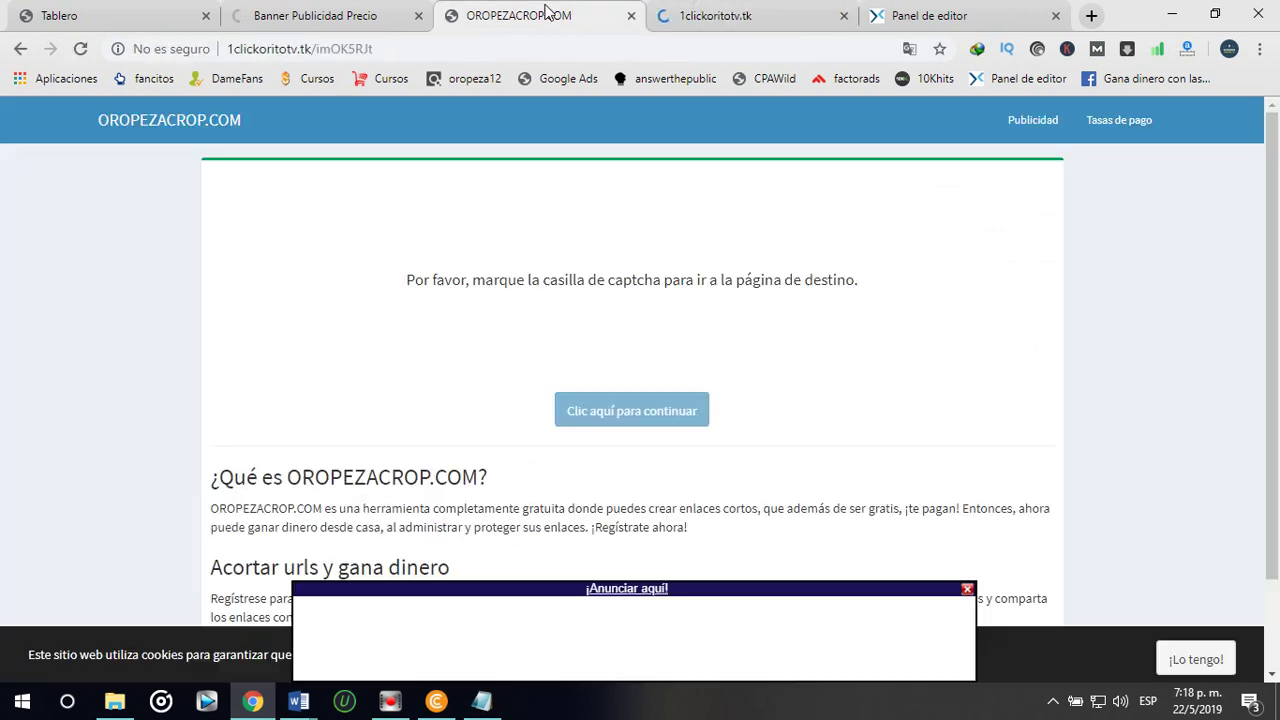
{"action": "left_click", "coordinate": [698, 20]}
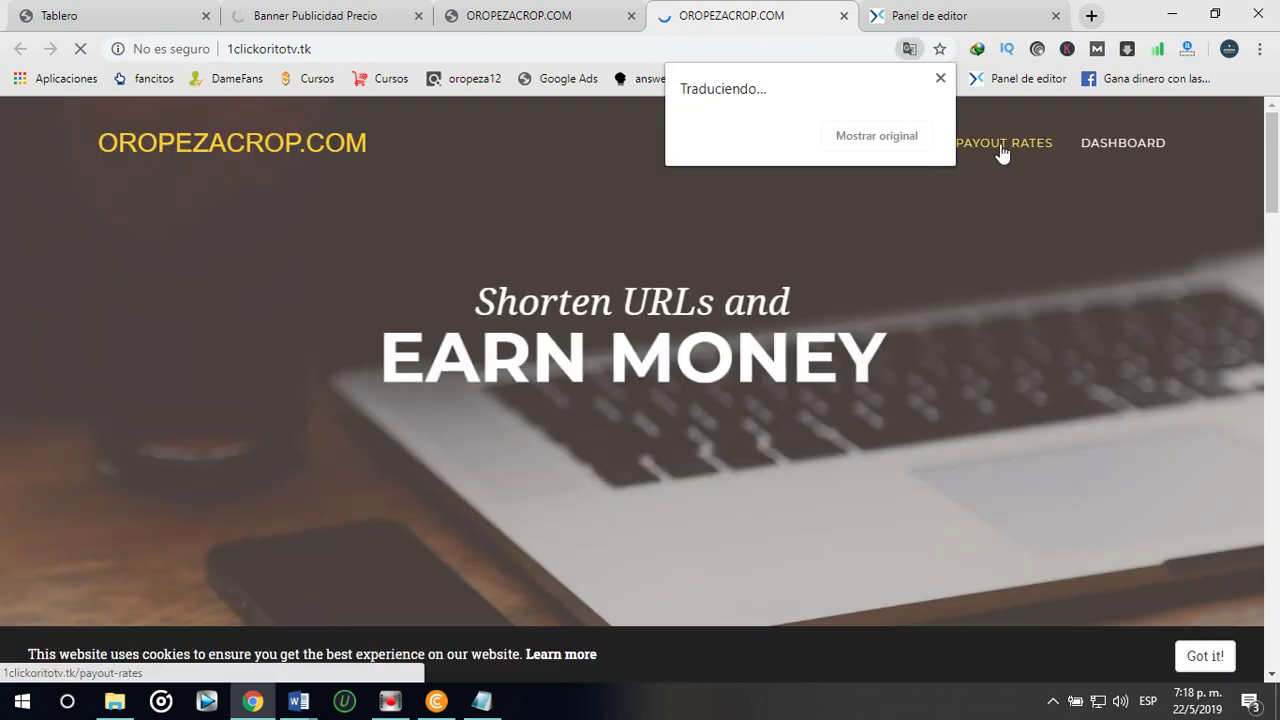
View the public Payout Rates banner table by country, then go back to the admin banner prices
{"action": "left_click", "coordinate": [940, 79]}
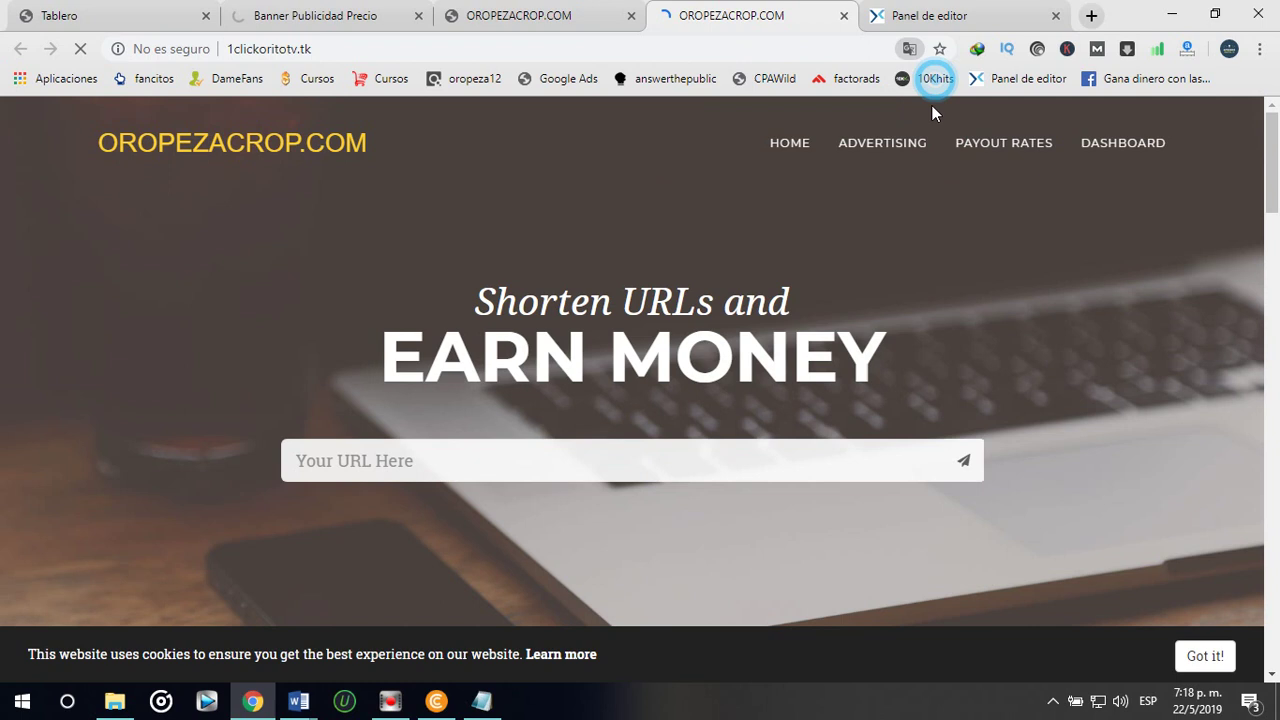
{"action": "left_click", "coordinate": [977, 145]}
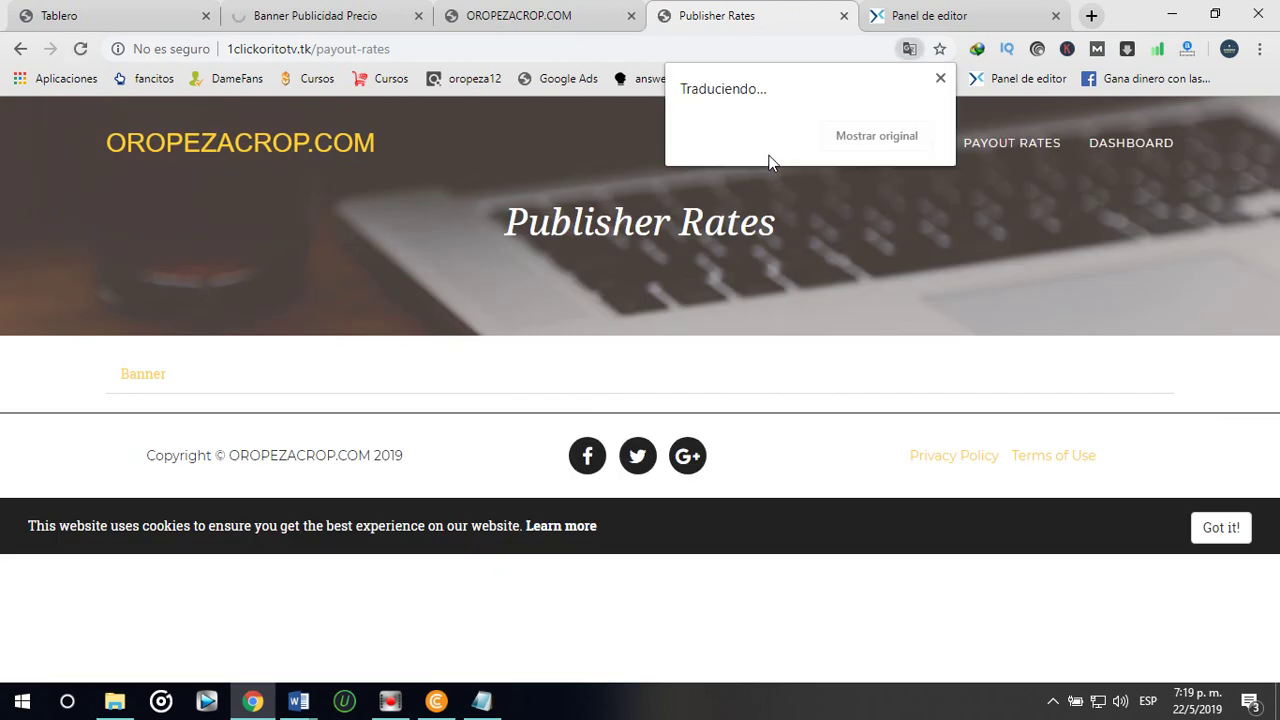
{"action": "left_click", "coordinate": [148, 373]}
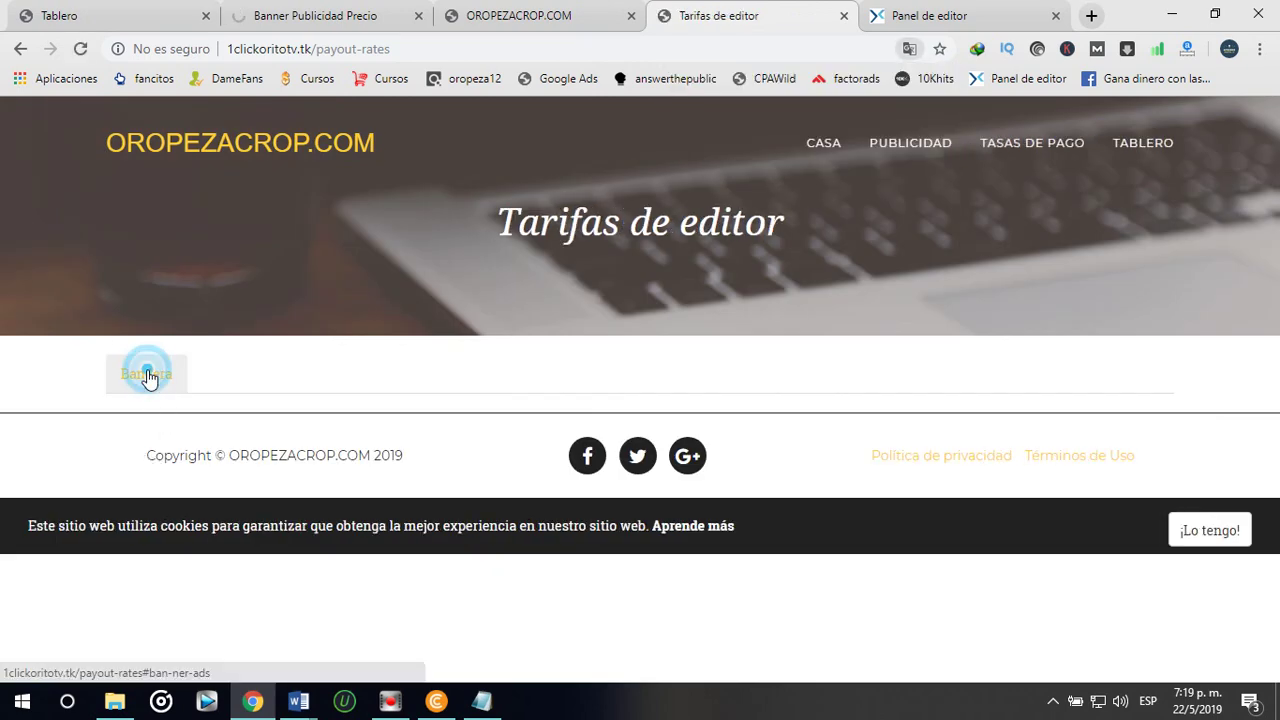
{"action": "scroll", "coordinate": [220, 481], "scroll_direction": "down", "scroll_amount": 1}
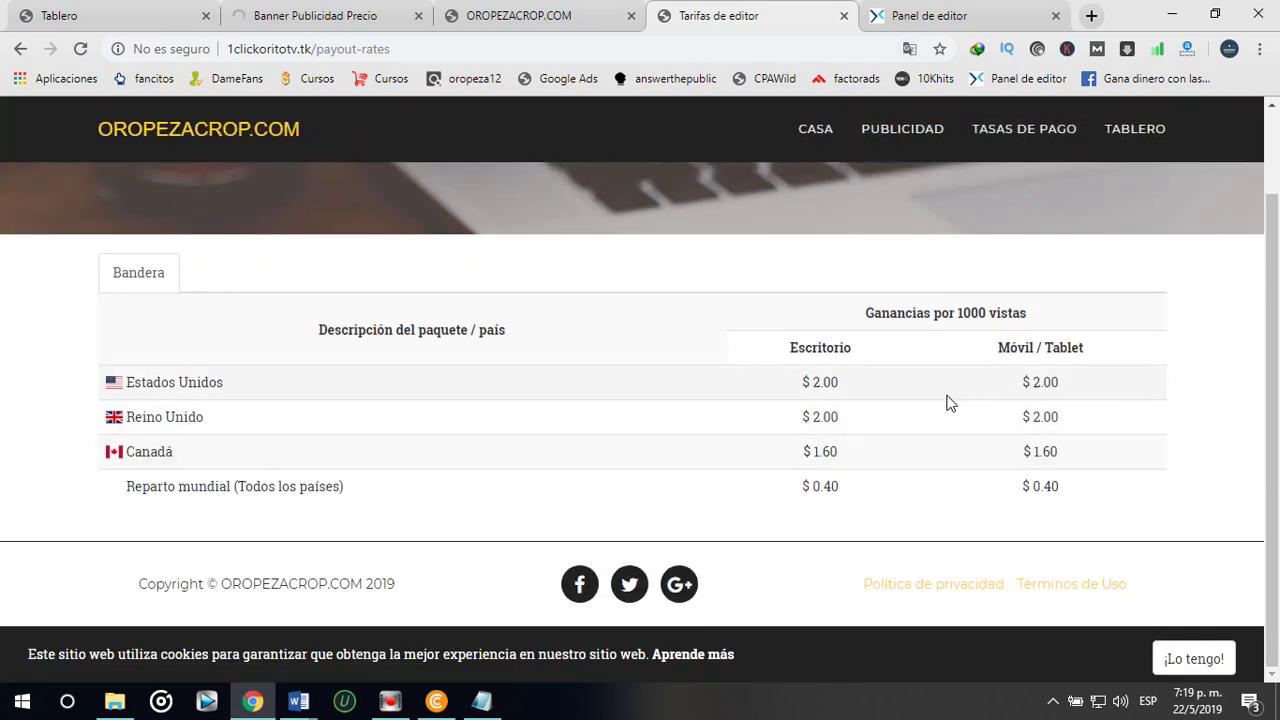
{"action": "left_click", "coordinate": [812, 384]}
{"action": "left_click", "coordinate": [817, 486]}
{"action": "left_click", "coordinate": [330, 18]}
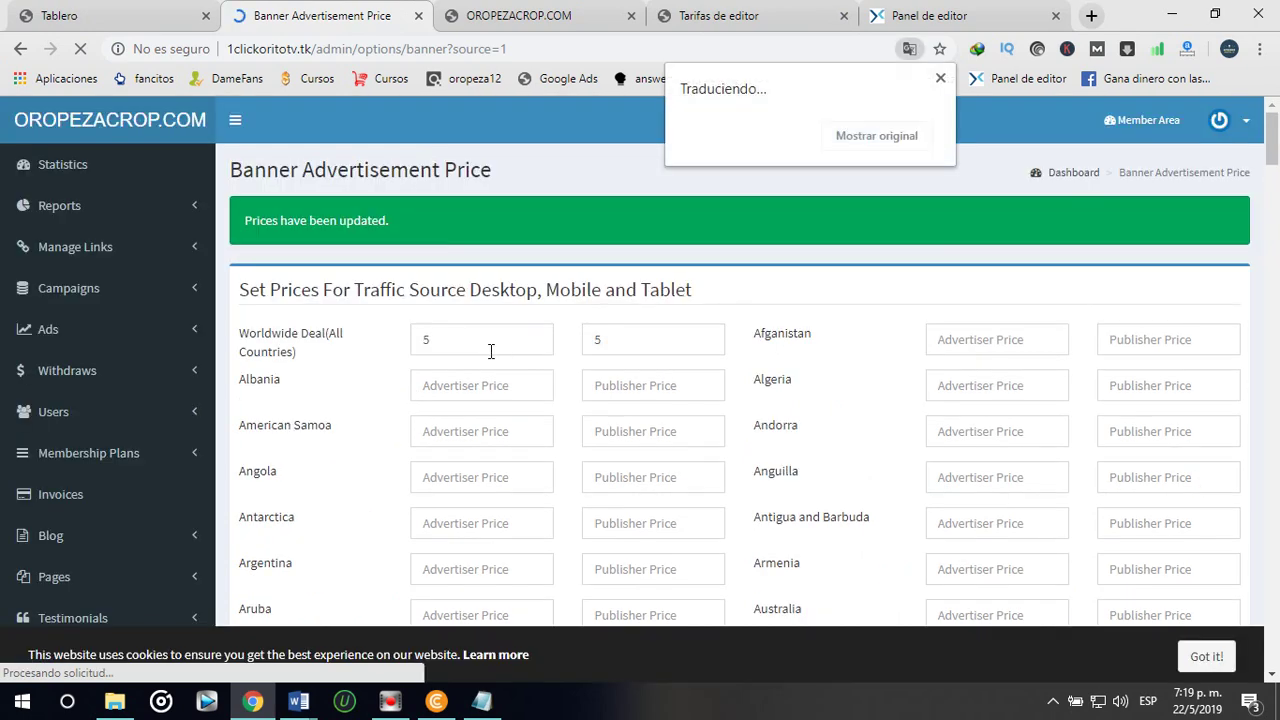
Reload the public payout rates page and recheck its banner rates table
{"action": "scroll", "coordinate": [790, 437], "scroll_direction": "down", "scroll_amount": 12}
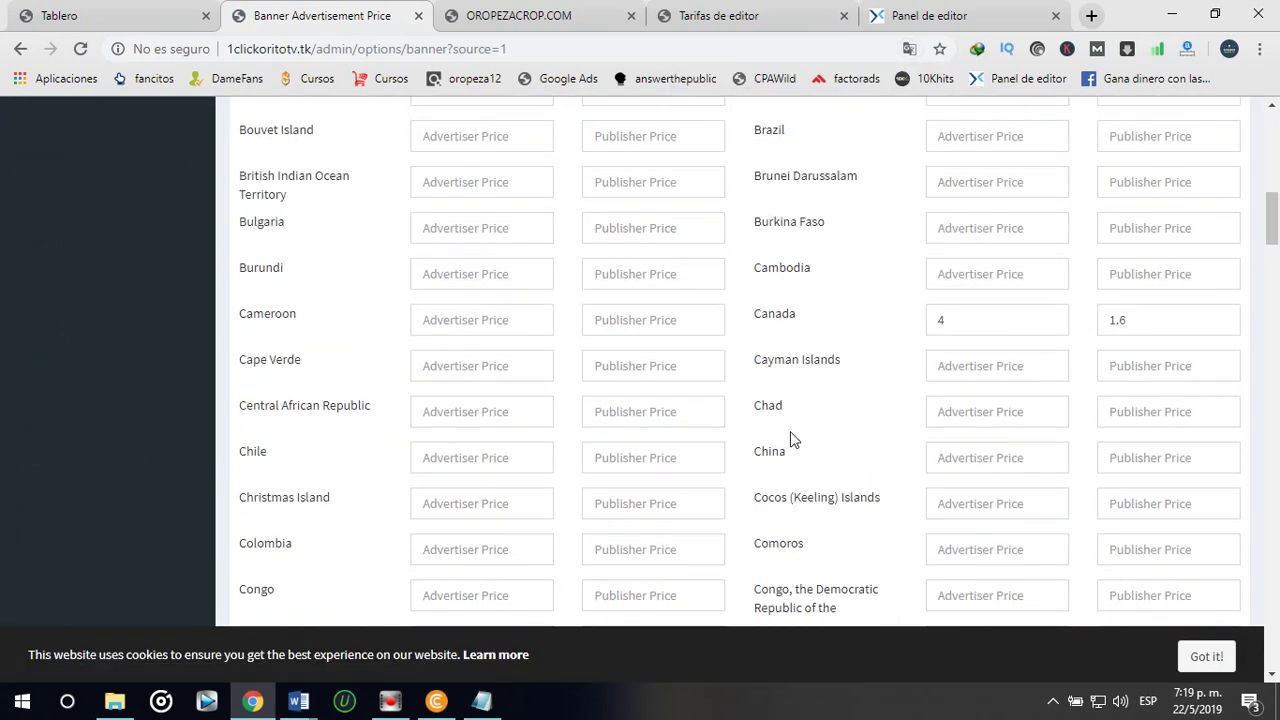
{"action": "scroll", "coordinate": [790, 437], "scroll_direction": "down", "scroll_amount": 5}
{"action": "scroll", "coordinate": [790, 437], "scroll_direction": "up", "scroll_amount": 18}
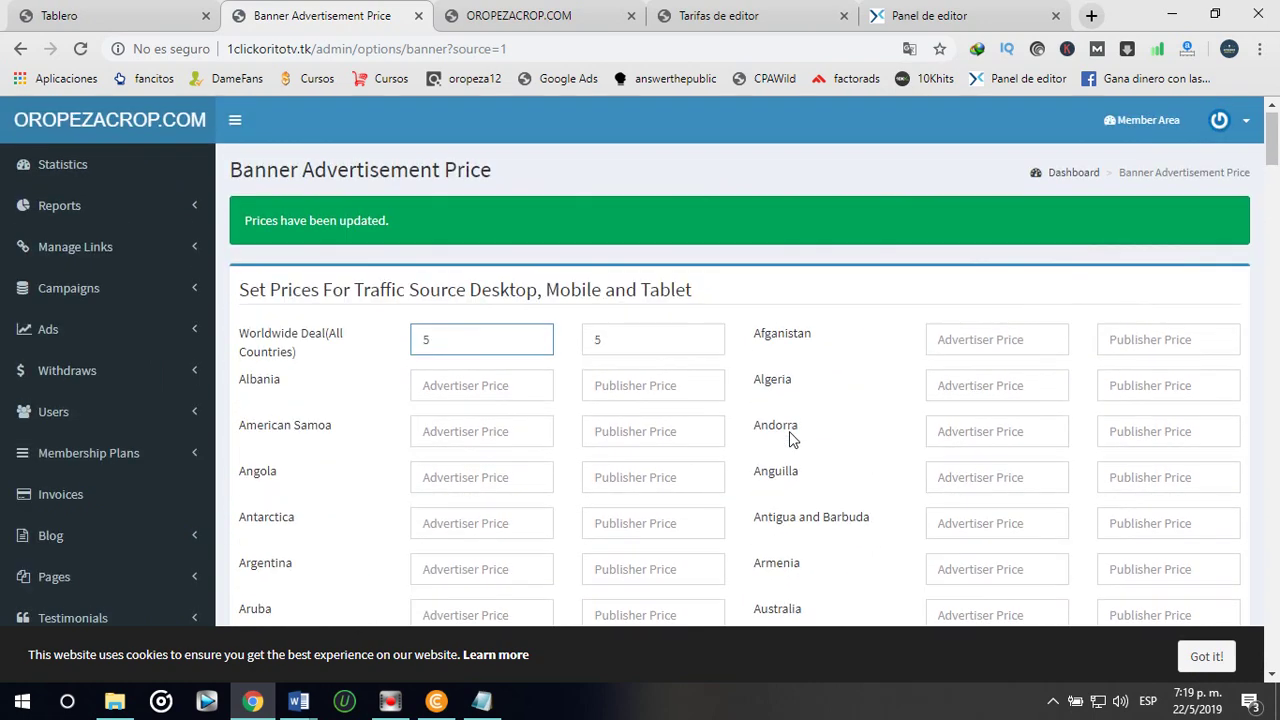
{"action": "left_click", "coordinate": [763, 10]}
{"action": "scroll", "coordinate": [531, 280], "scroll_direction": "up", "scroll_amount": 2}
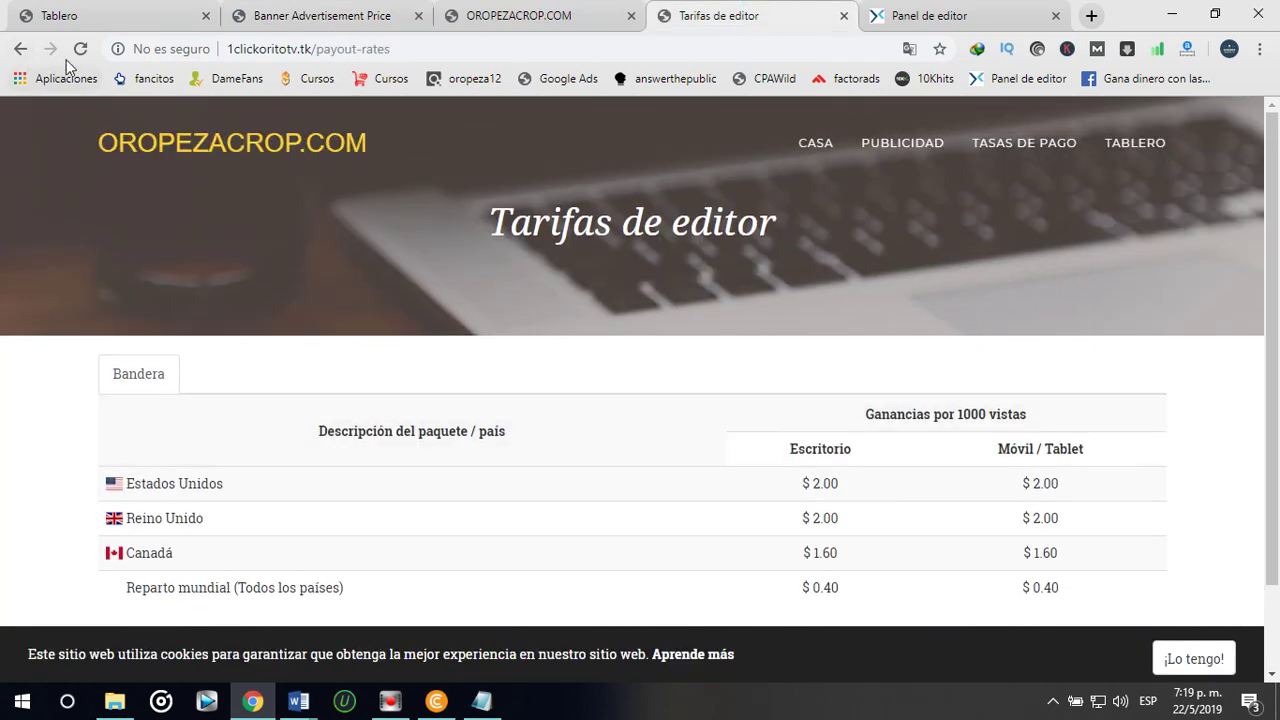
{"action": "left_click", "coordinate": [82, 51]}
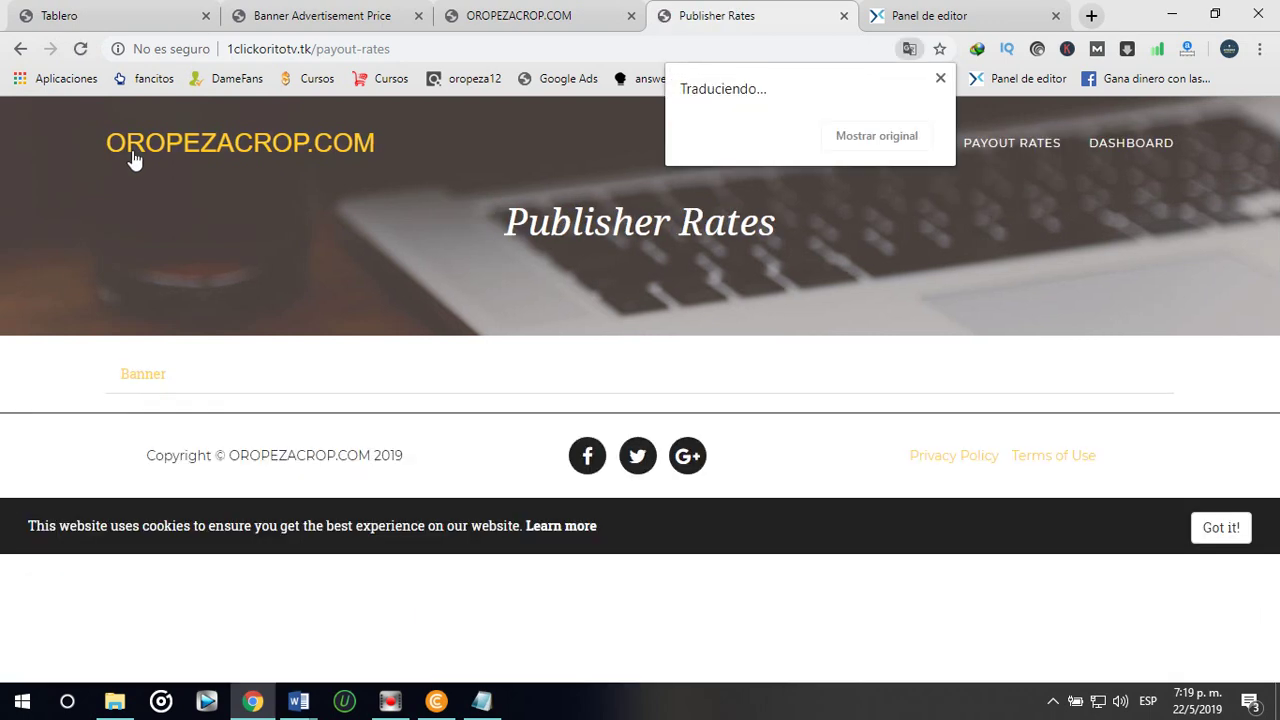
{"action": "left_click", "coordinate": [128, 377]}
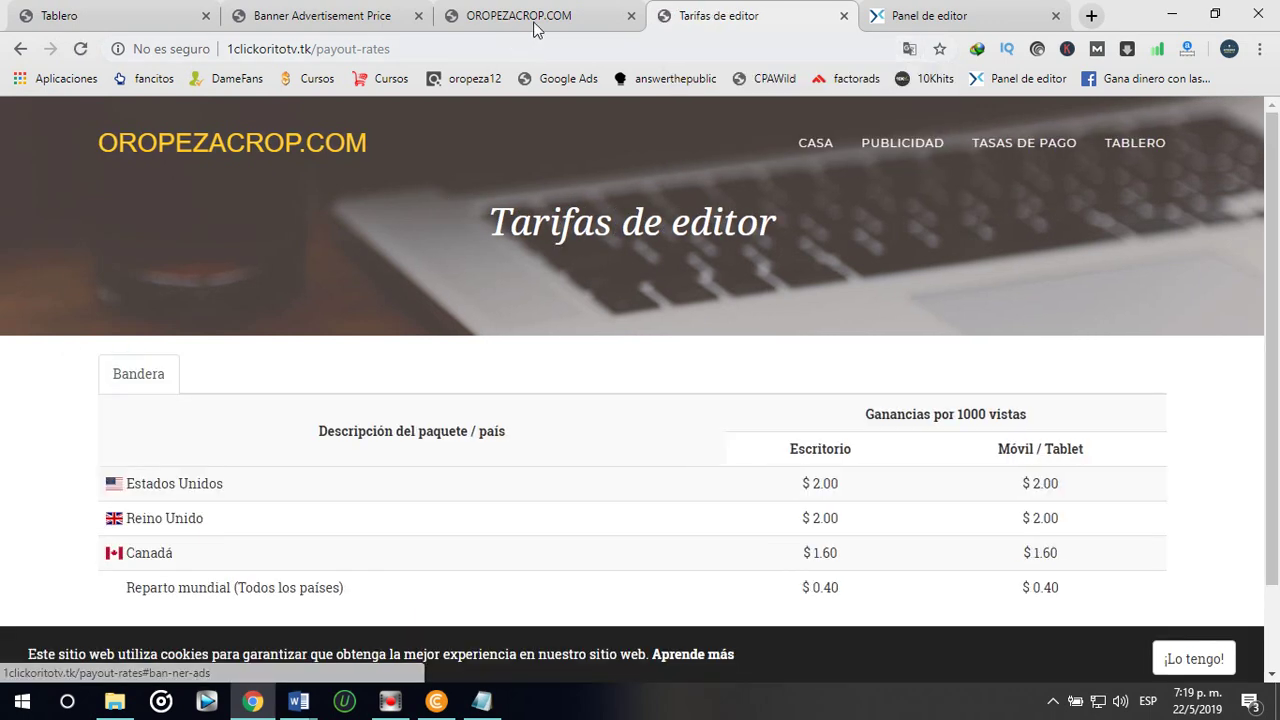
{"action": "scroll", "coordinate": [416, 402], "scroll_direction": "down", "scroll_amount": 2}
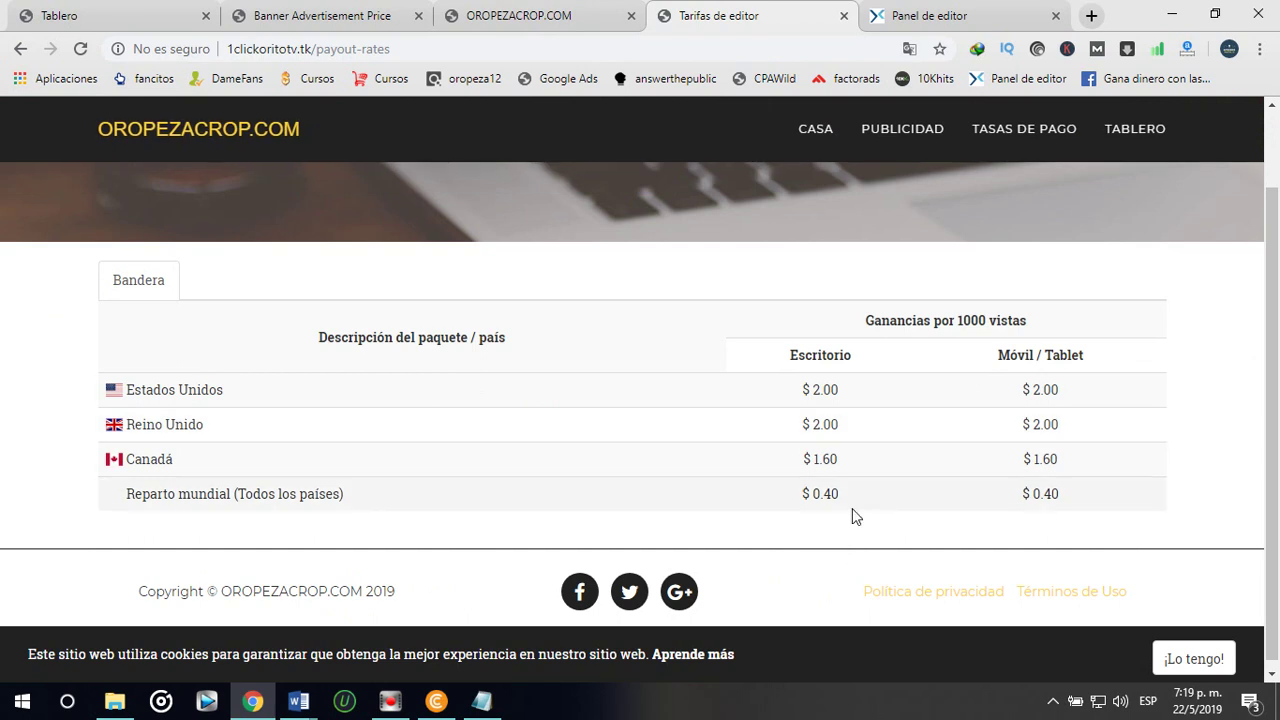
Set Canadá's banner prices to 4 for advertisers and 1.6 for publishers
{"action": "left_click", "coordinate": [290, 18]}
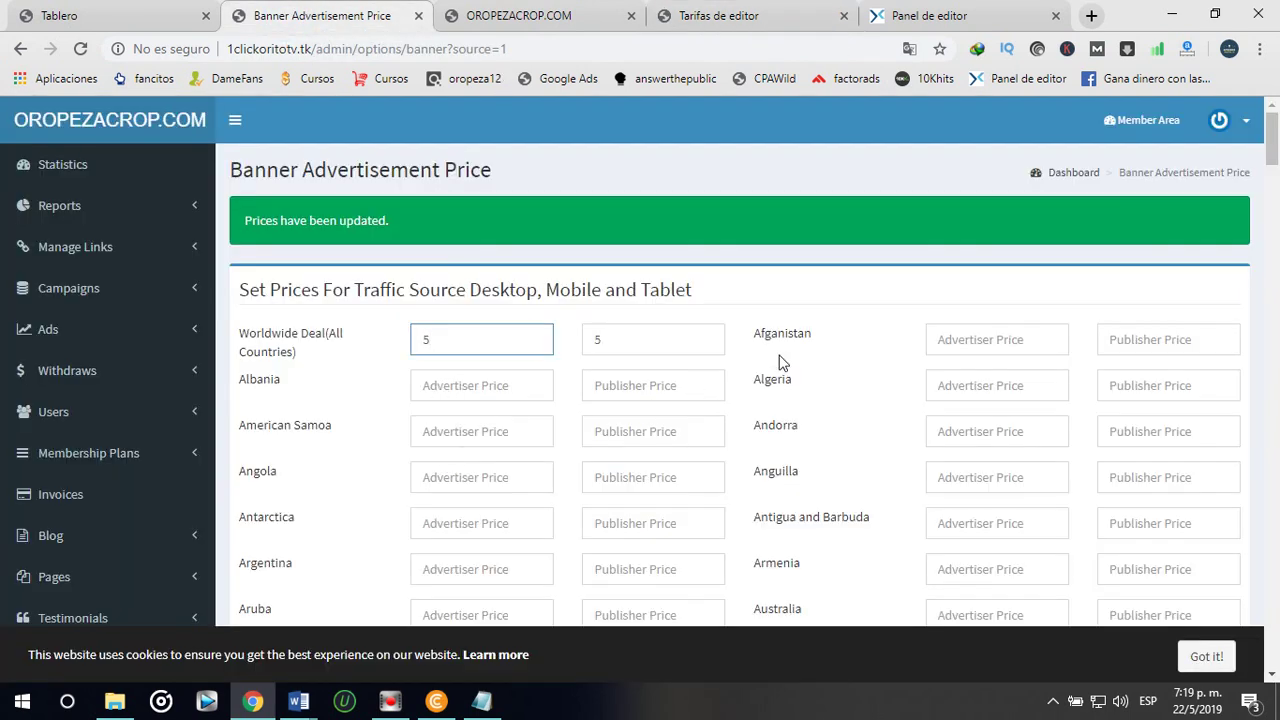
{"action": "scroll", "coordinate": [732, 406], "scroll_direction": "down", "scroll_amount": 1}
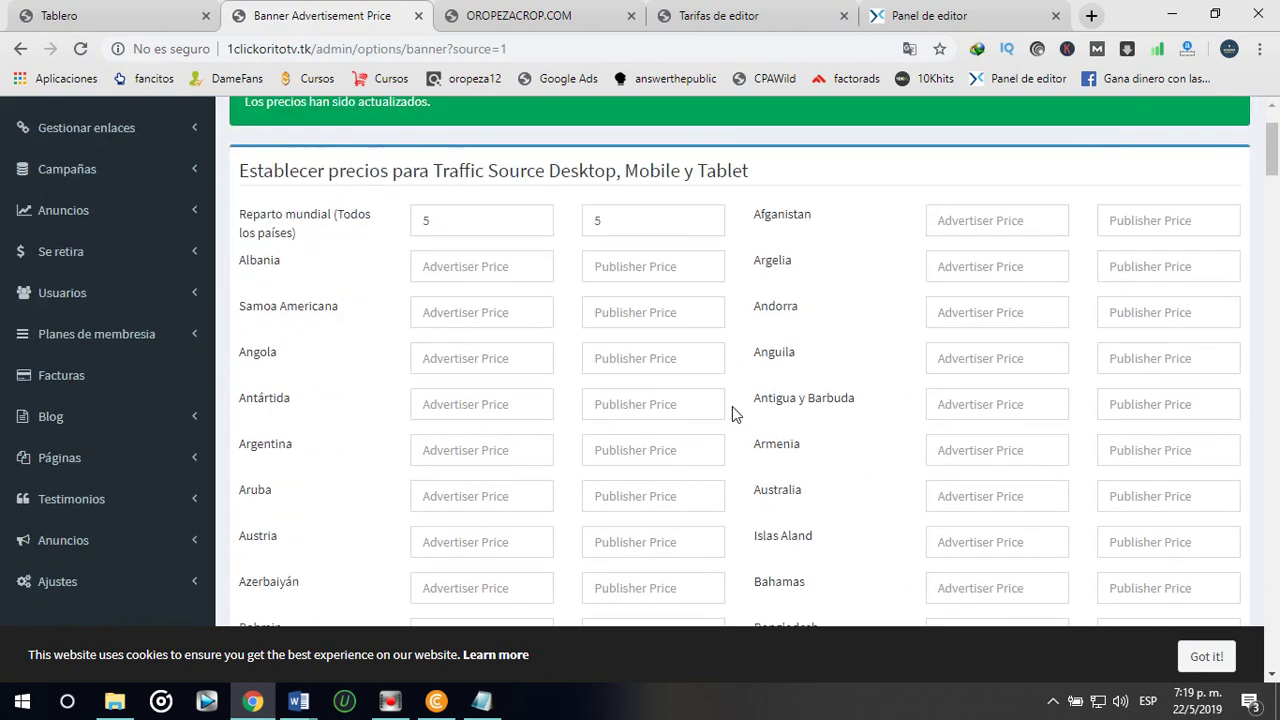
{"action": "scroll", "coordinate": [732, 406], "scroll_direction": "down", "scroll_amount": 9}
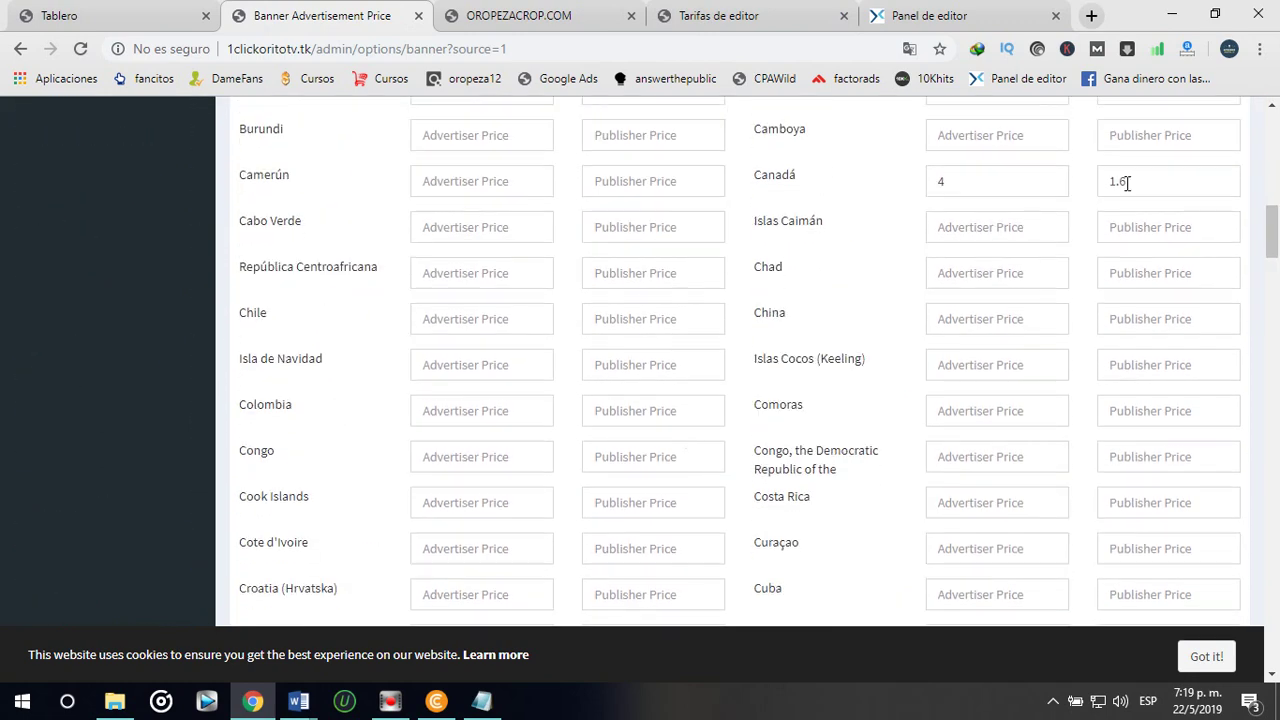
{"action": "left_click", "coordinate": [1146, 181]}
{"action": "scroll", "coordinate": [877, 337], "scroll_direction": "up", "scroll_amount": 3}
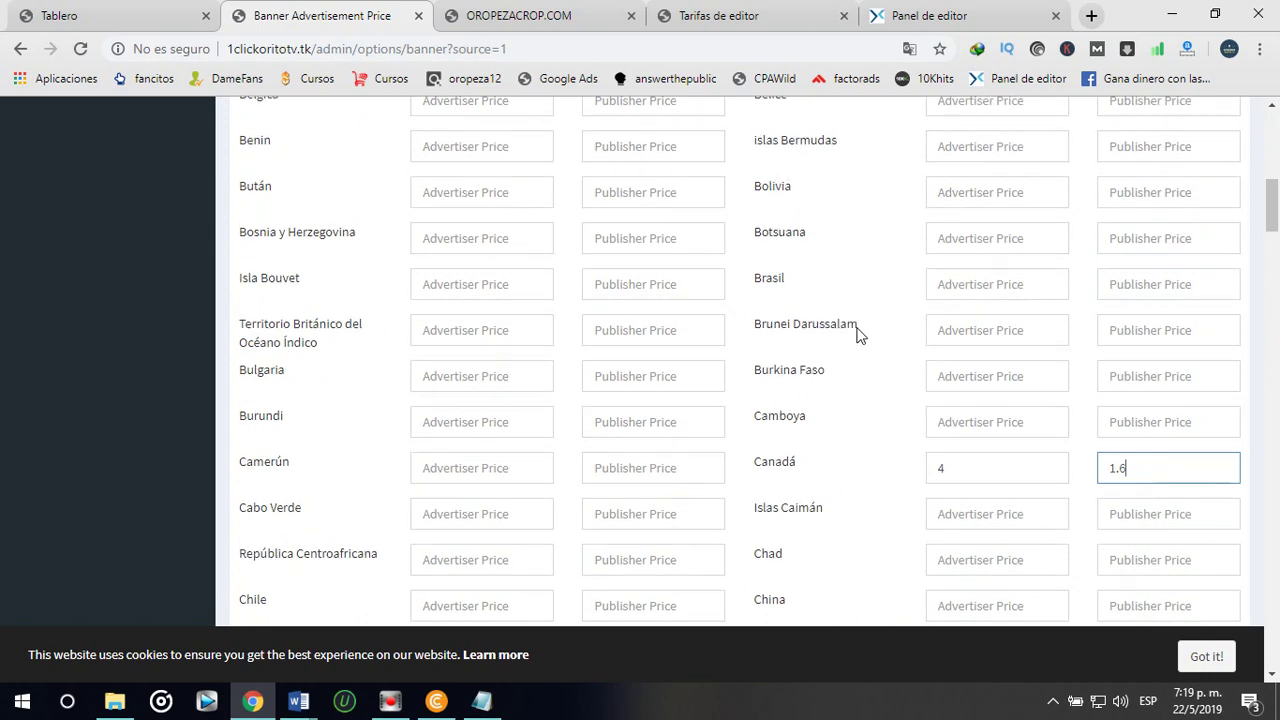
{"action": "scroll", "coordinate": [857, 335], "scroll_direction": "down", "scroll_amount": 14}
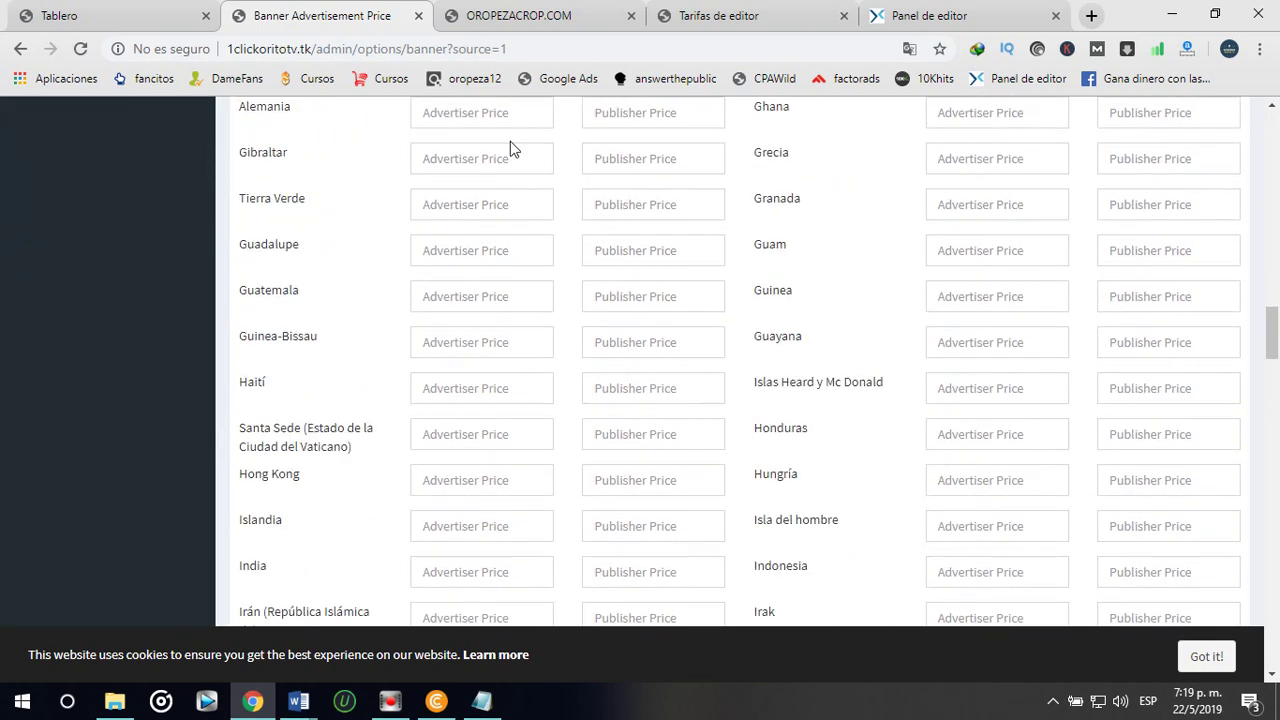
{"action": "scroll", "coordinate": [510, 147], "scroll_direction": "up", "scroll_amount": 6}
{"action": "left_click", "coordinate": [530, 17]}
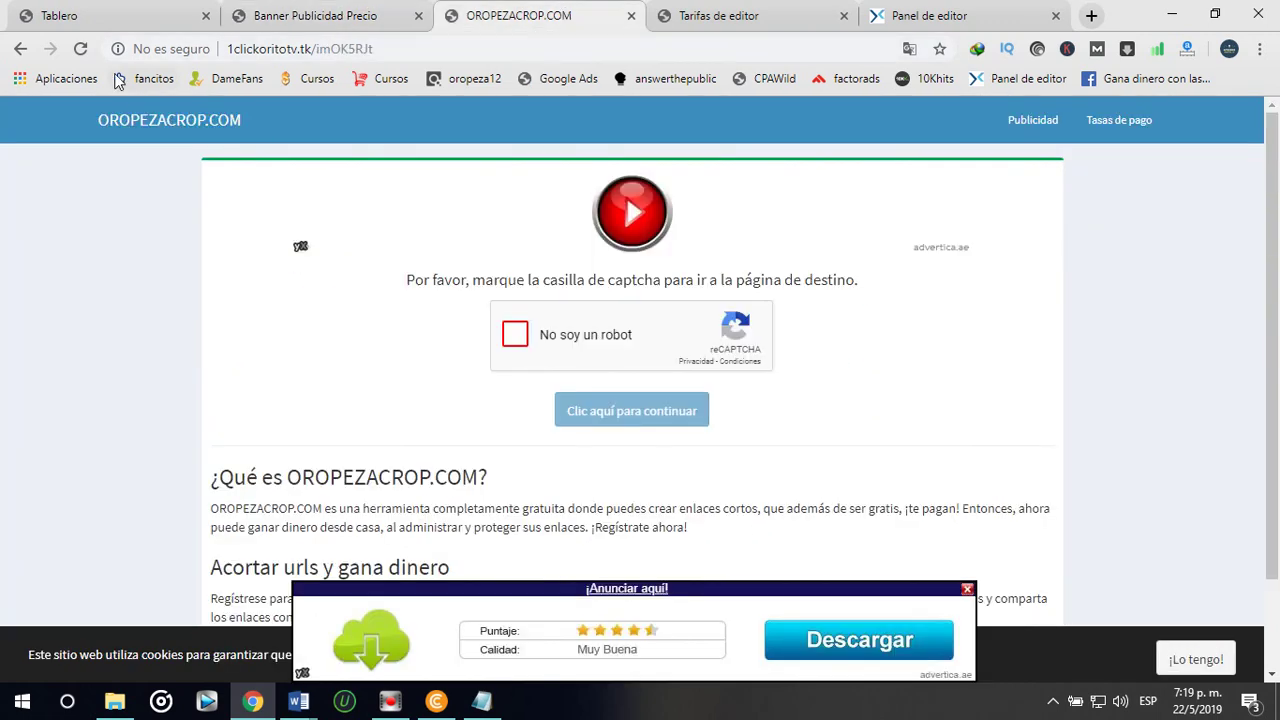
Reload the short link page, visit and close its ad, then tick 'No soy un robot'
{"action": "left_click", "coordinate": [80, 48]}
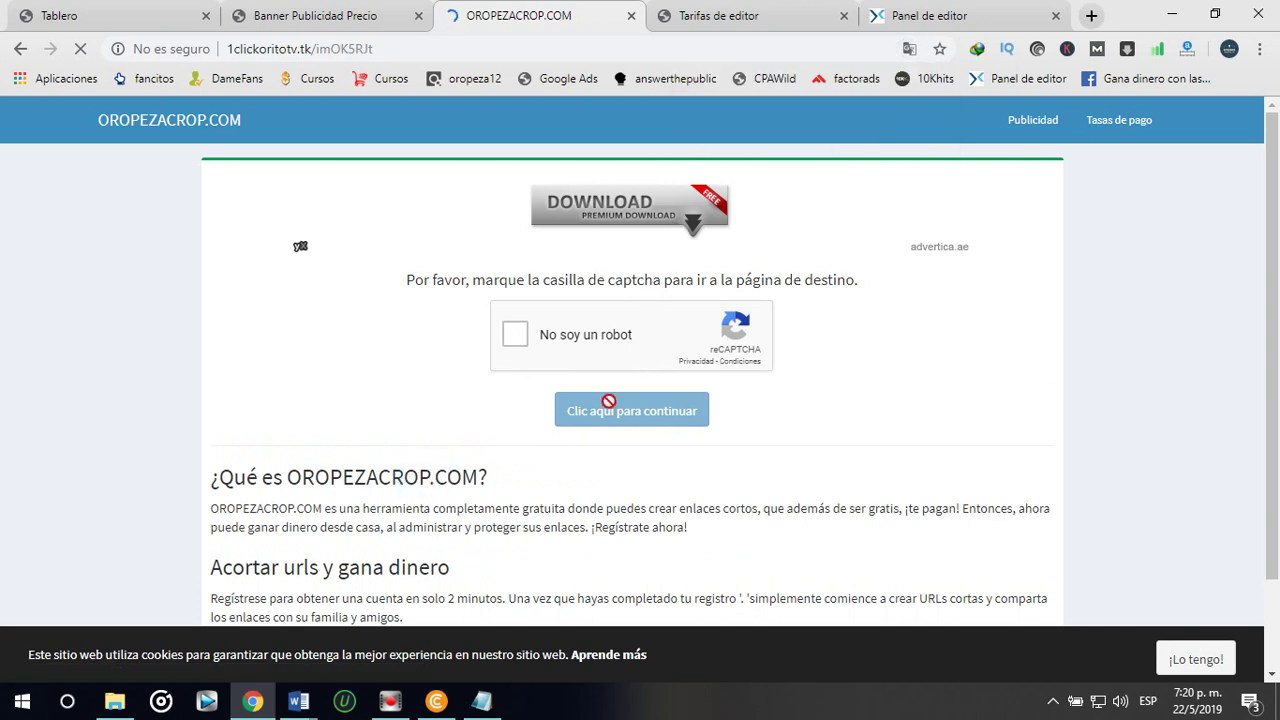
{"action": "left_click", "coordinate": [938, 243]}
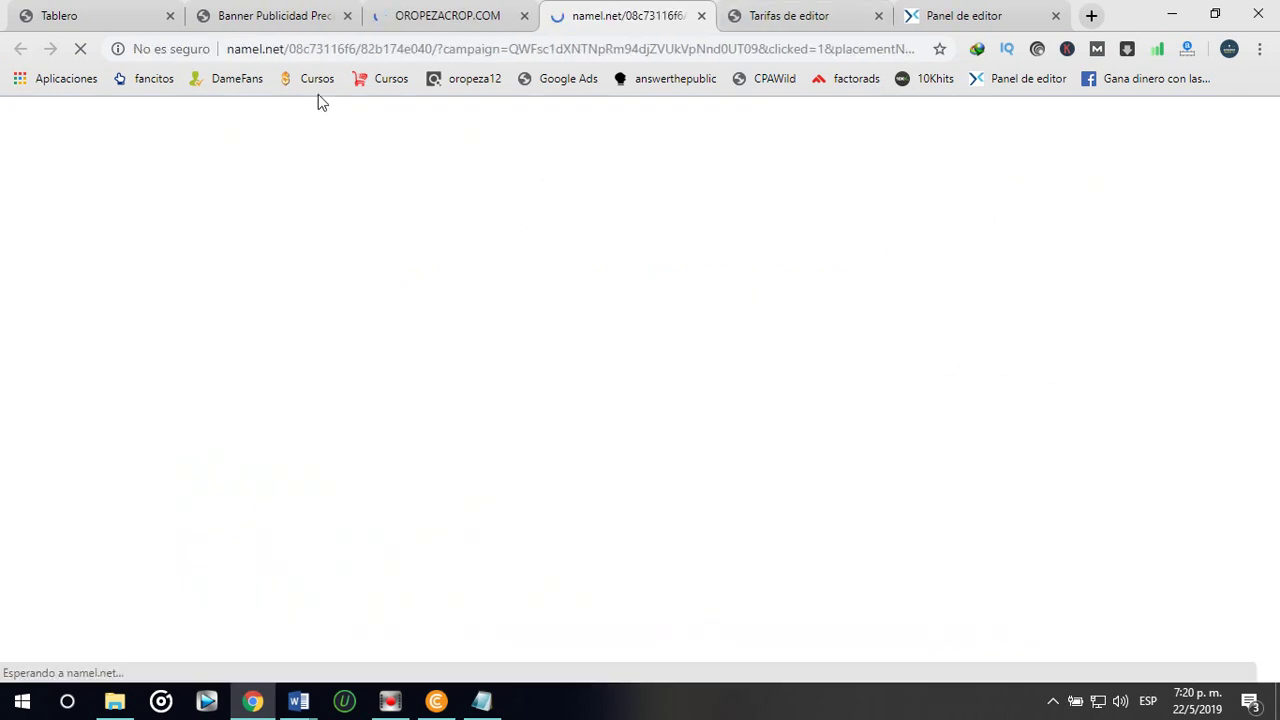
{"action": "left_click", "coordinate": [425, 18]}
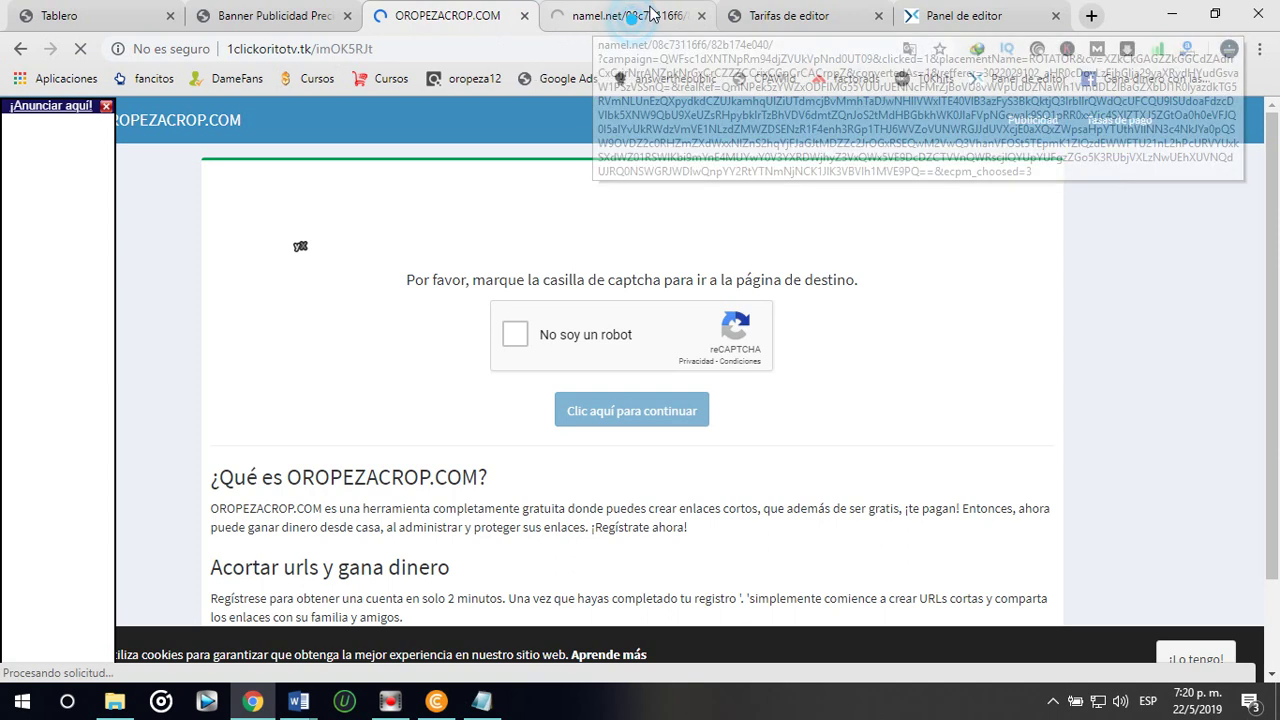
{"action": "left_click", "coordinate": [685, 22]}
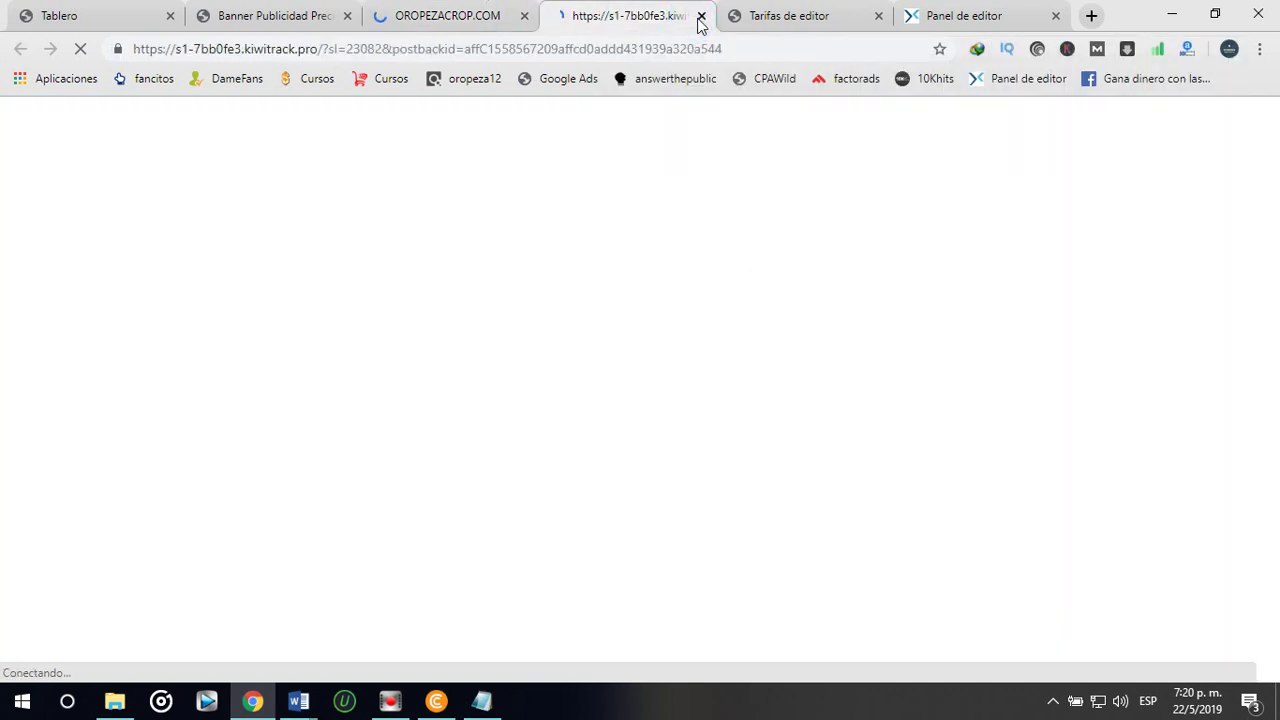
{"action": "left_click", "coordinate": [699, 16]}
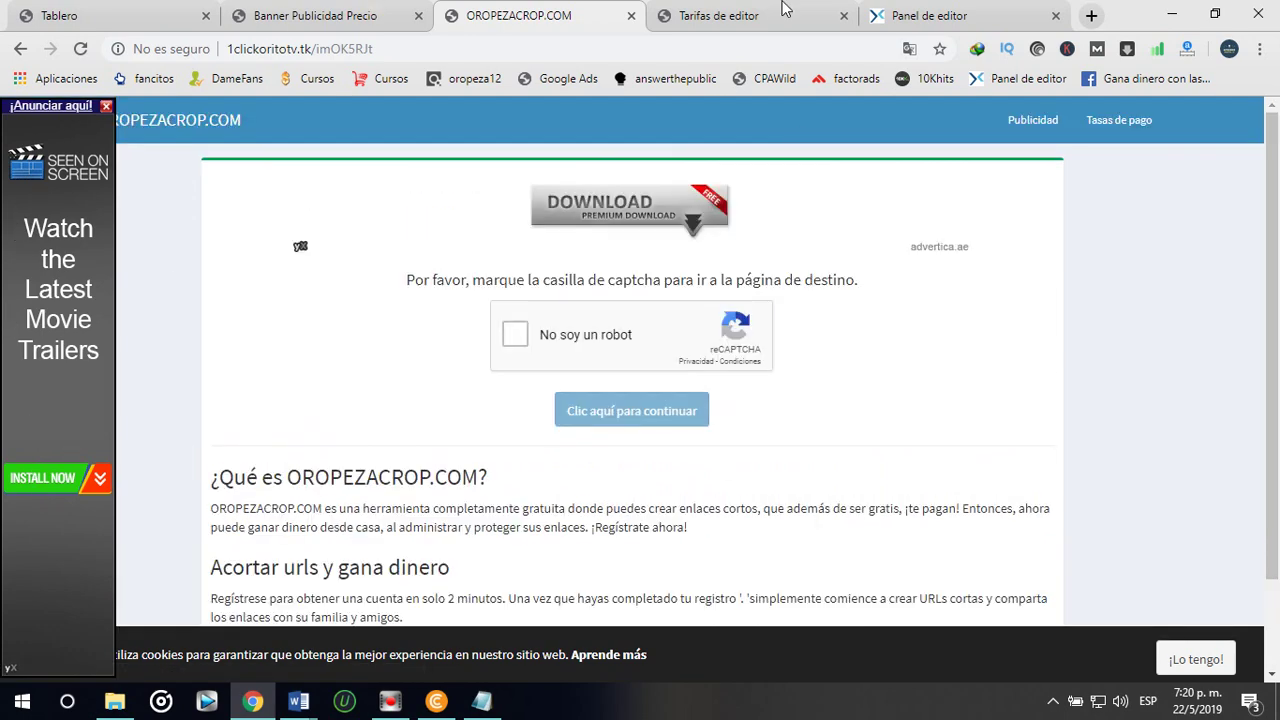
{"action": "left_click", "coordinate": [975, 14]}
{"action": "left_click", "coordinate": [560, 16]}
{"action": "left_click", "coordinate": [547, 352]}
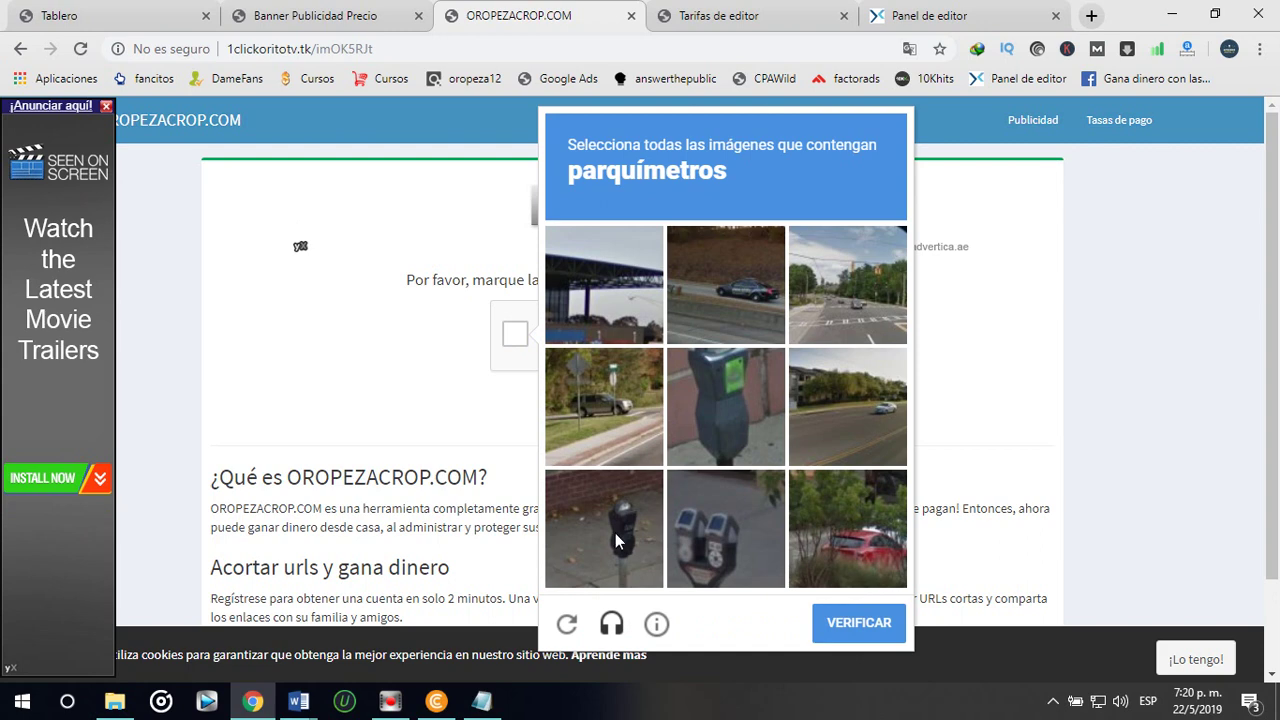
Select the three parking-meter tiles in the reCAPTCHA, verify, and continue toward the link
{"action": "left_click", "coordinate": [689, 537]}
{"action": "left_click", "coordinate": [656, 539]}
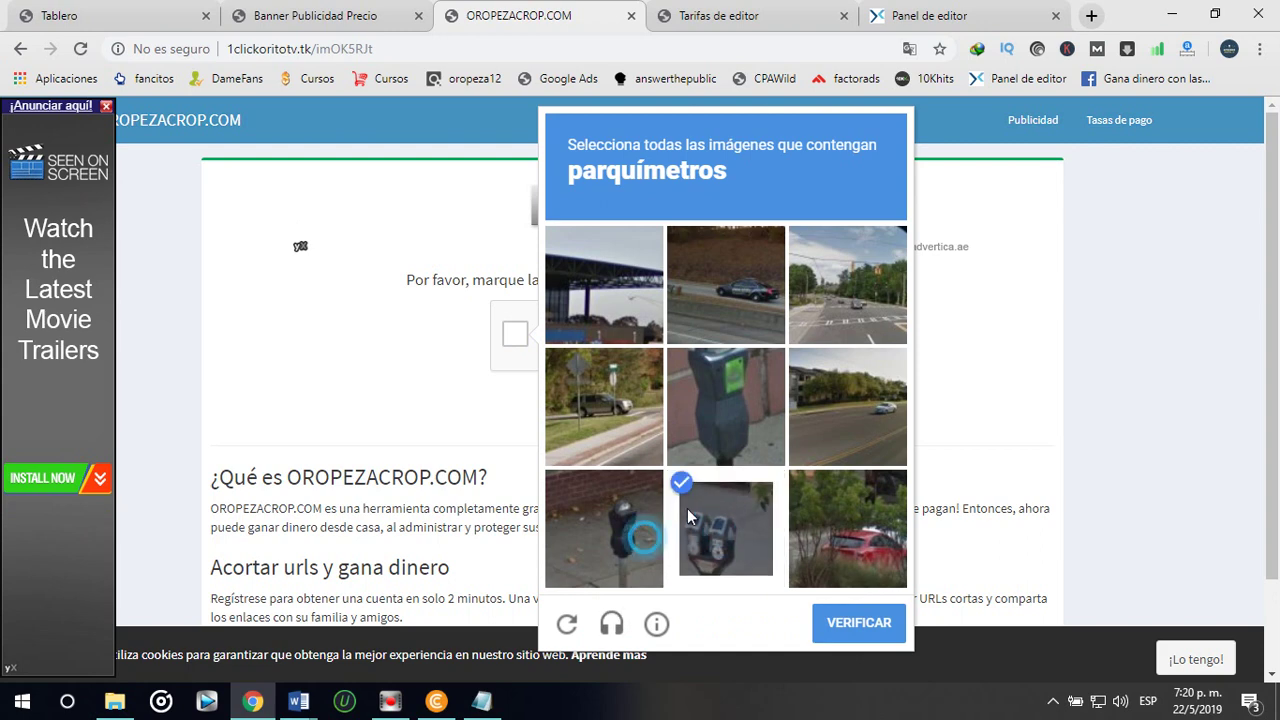
{"action": "left_click", "coordinate": [765, 421]}
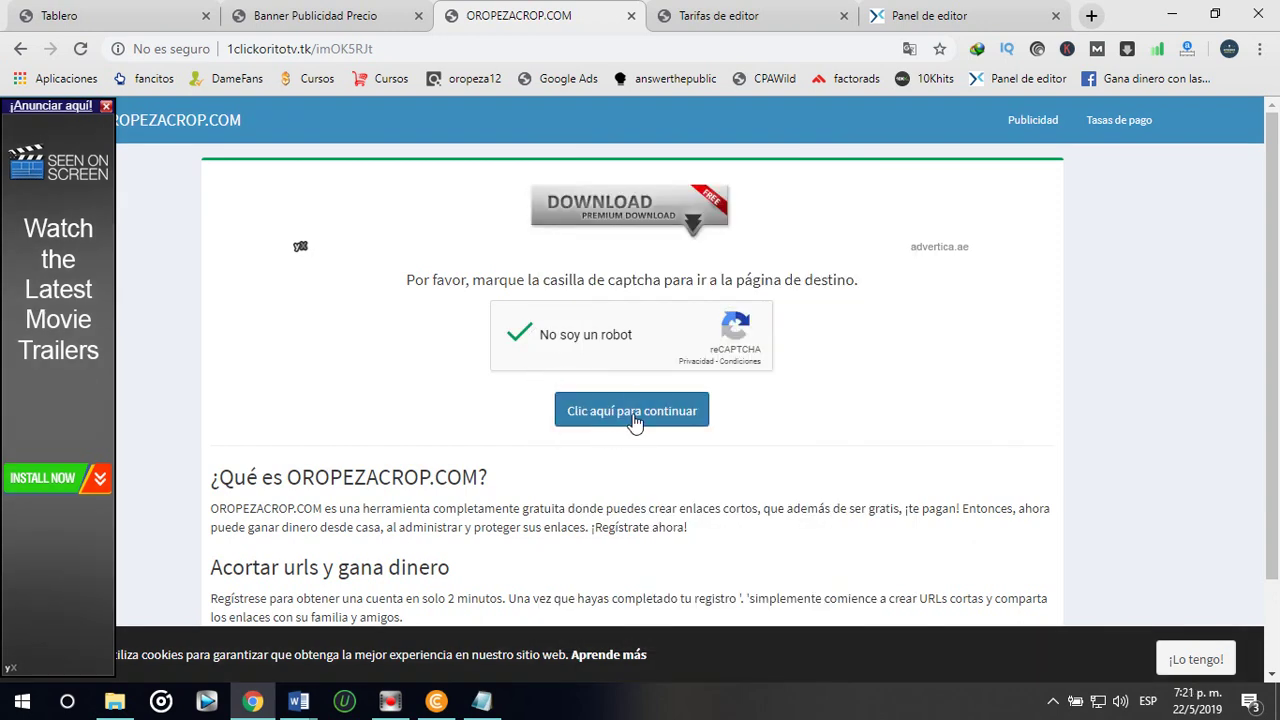
{"action": "left_click", "coordinate": [634, 421]}
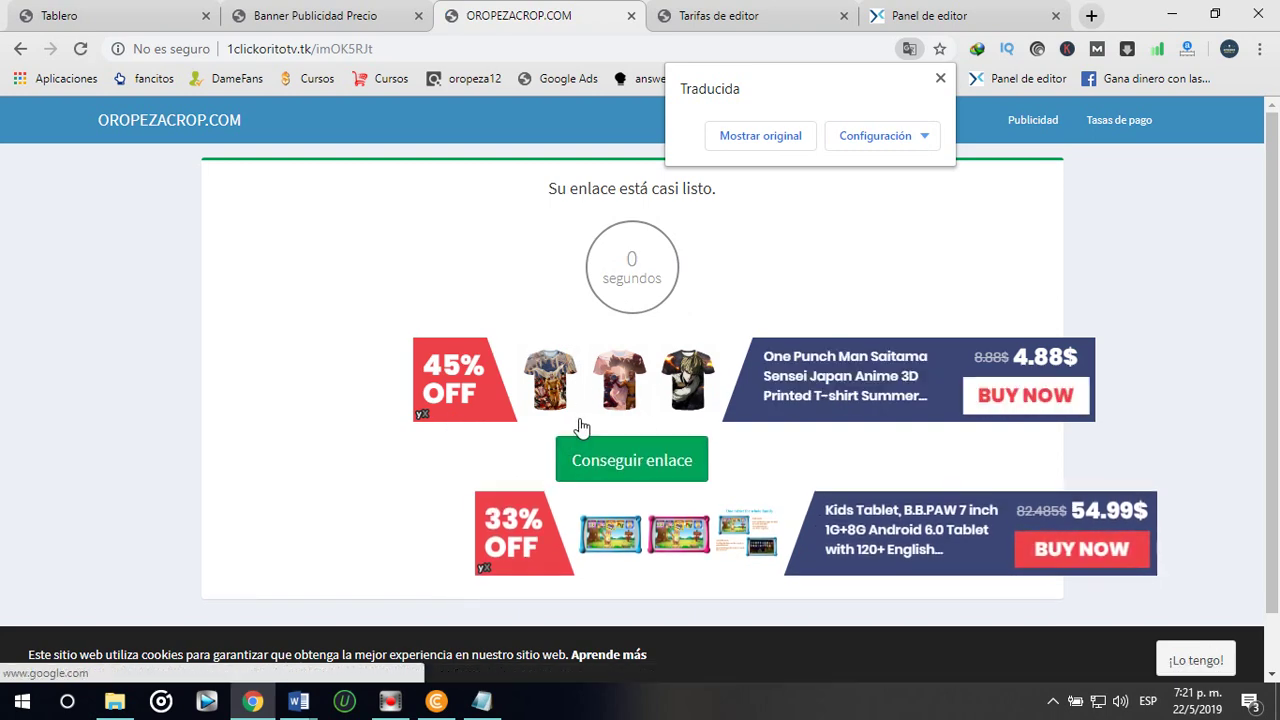
Get the short link's destination with 'Conseguir enlace' and drag the ad pop-up aside
{"action": "scroll", "coordinate": [551, 529], "scroll_direction": "down", "scroll_amount": 1}
{"action": "left_click", "coordinate": [630, 398]}
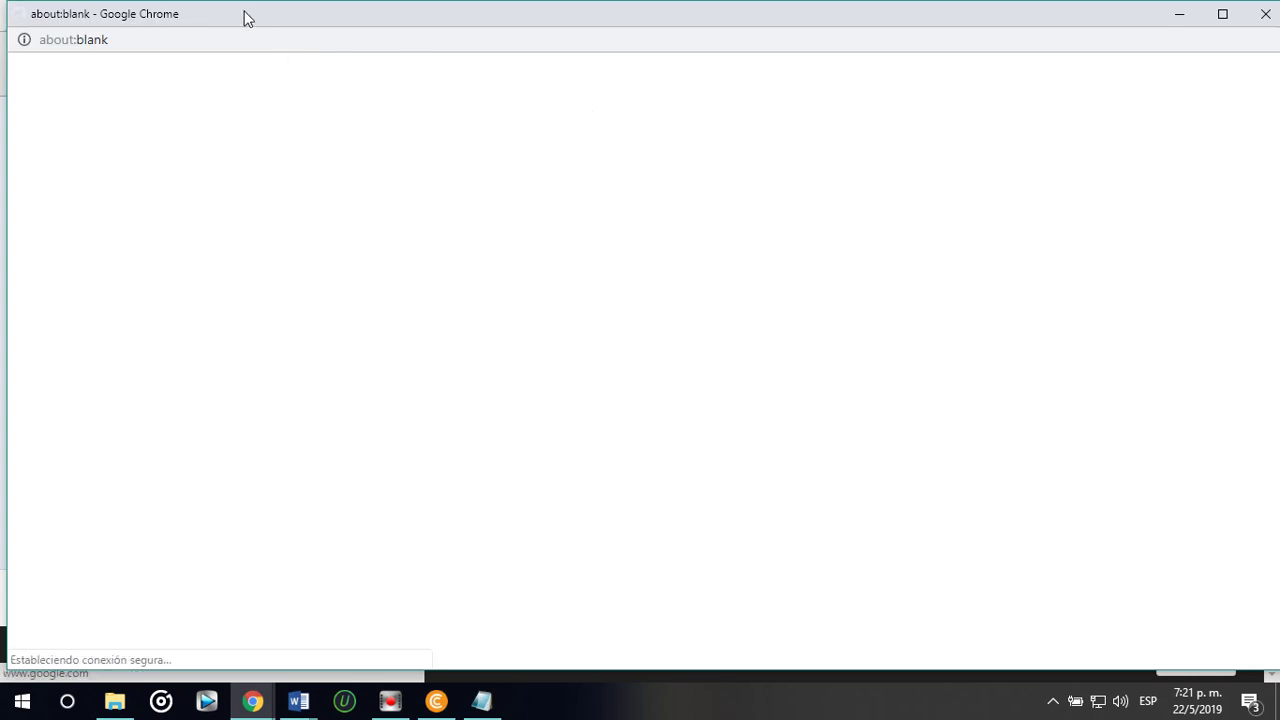
{"action": "left_click_drag", "start_coordinate": [247, 10], "coordinate": [372, 134]}
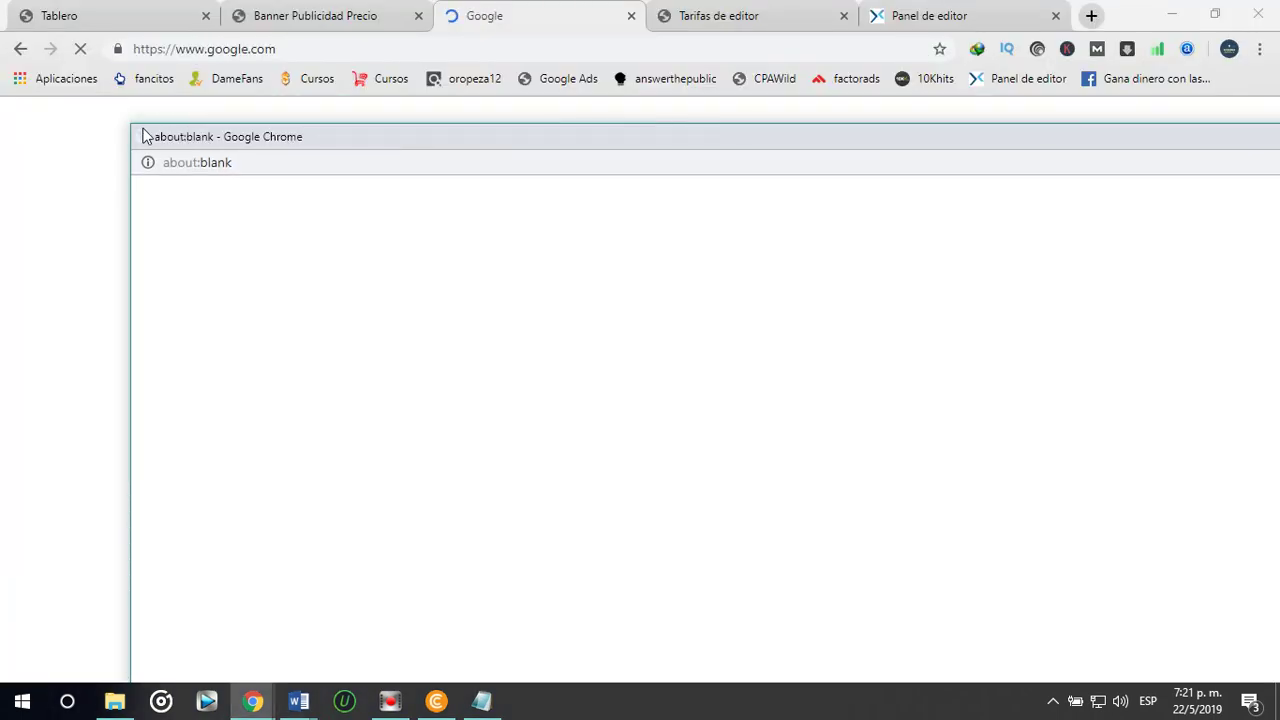
{"action": "left_click_drag", "start_coordinate": [130, 127], "coordinate": [408, 191]}
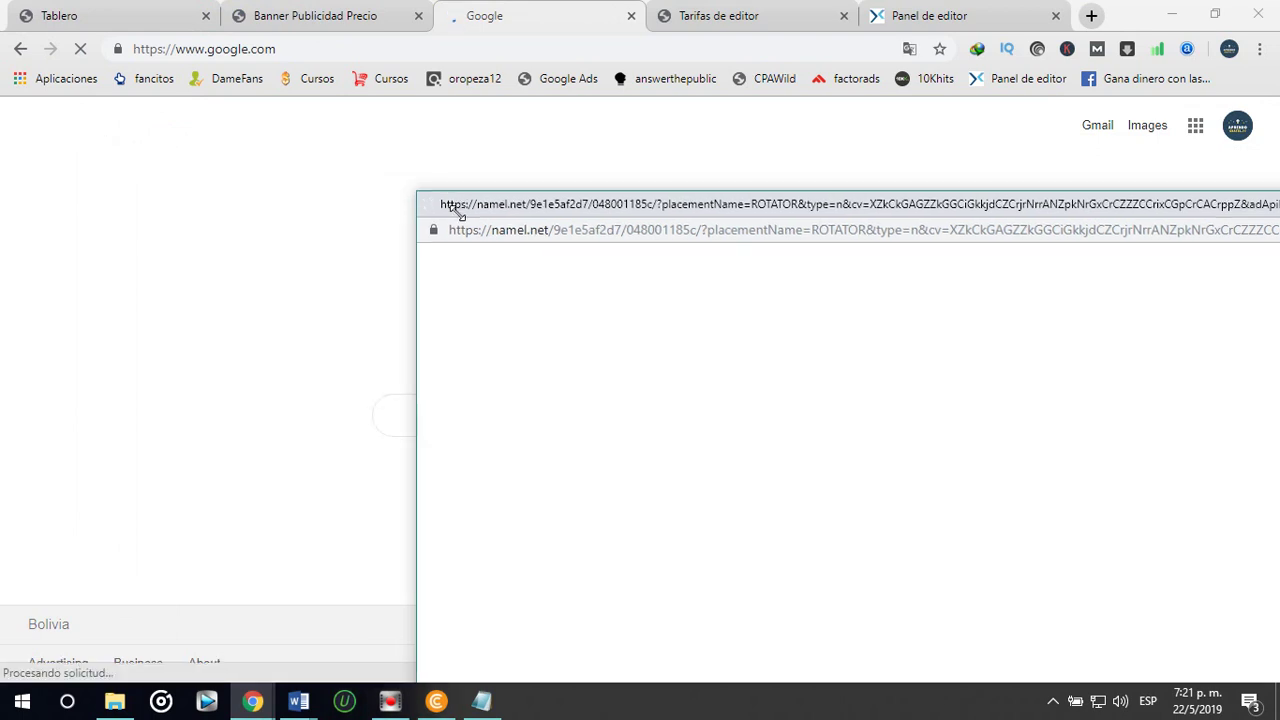
{"action": "left_click_drag", "start_coordinate": [514, 216], "coordinate": [240, 74]}
{"action": "left_click_drag", "start_coordinate": [370, 68], "coordinate": [360, 98]}
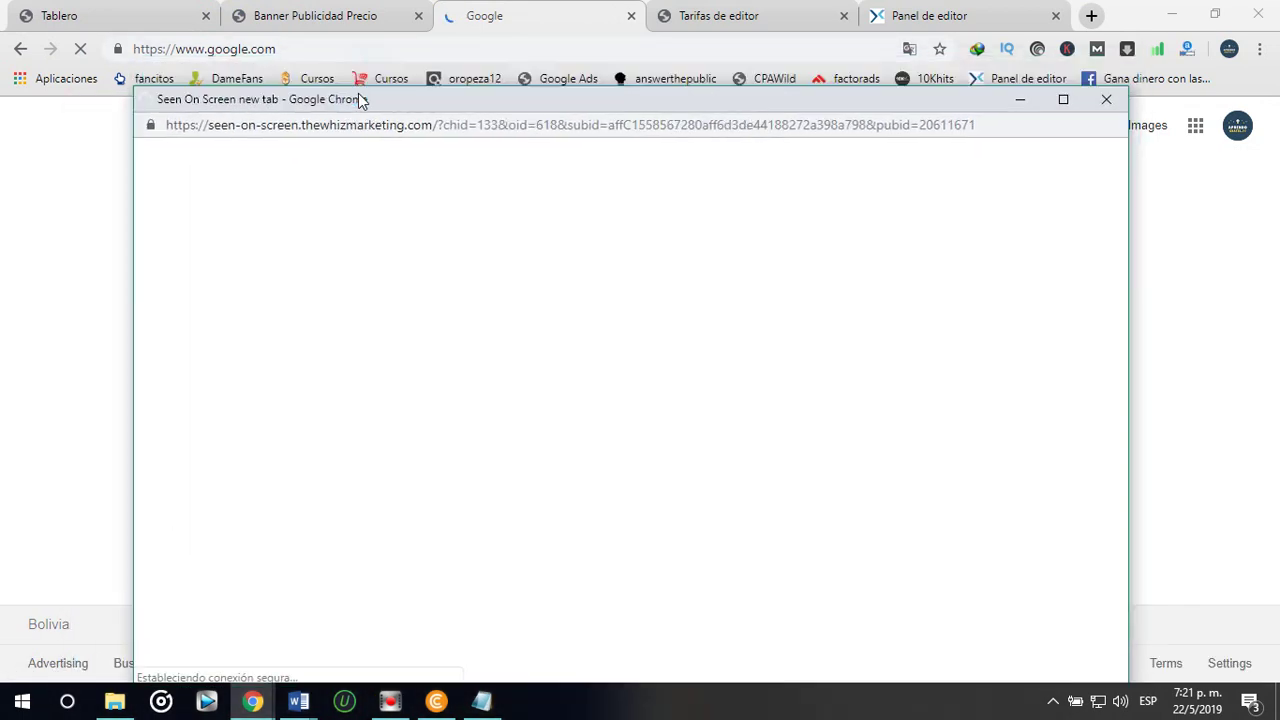
{"action": "scroll", "coordinate": [466, 418], "scroll_direction": "down", "scroll_amount": 3}
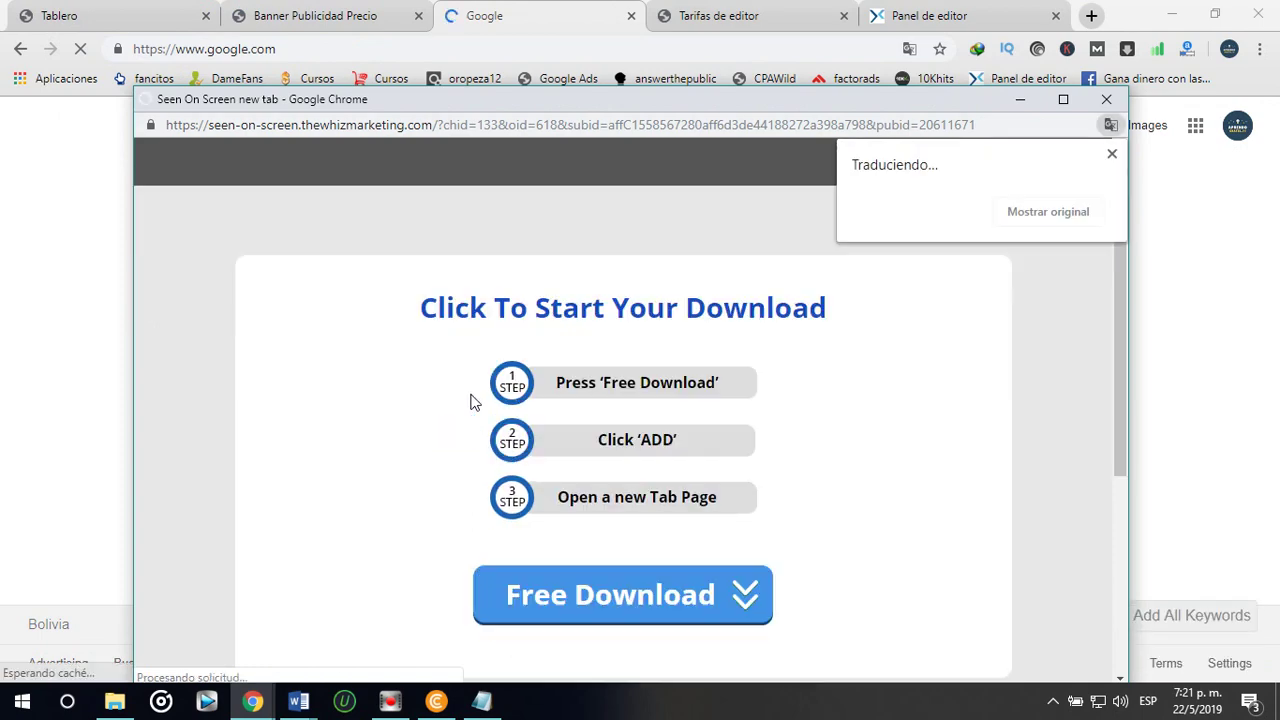
{"action": "scroll", "coordinate": [557, 194], "scroll_direction": "up", "scroll_amount": 3}
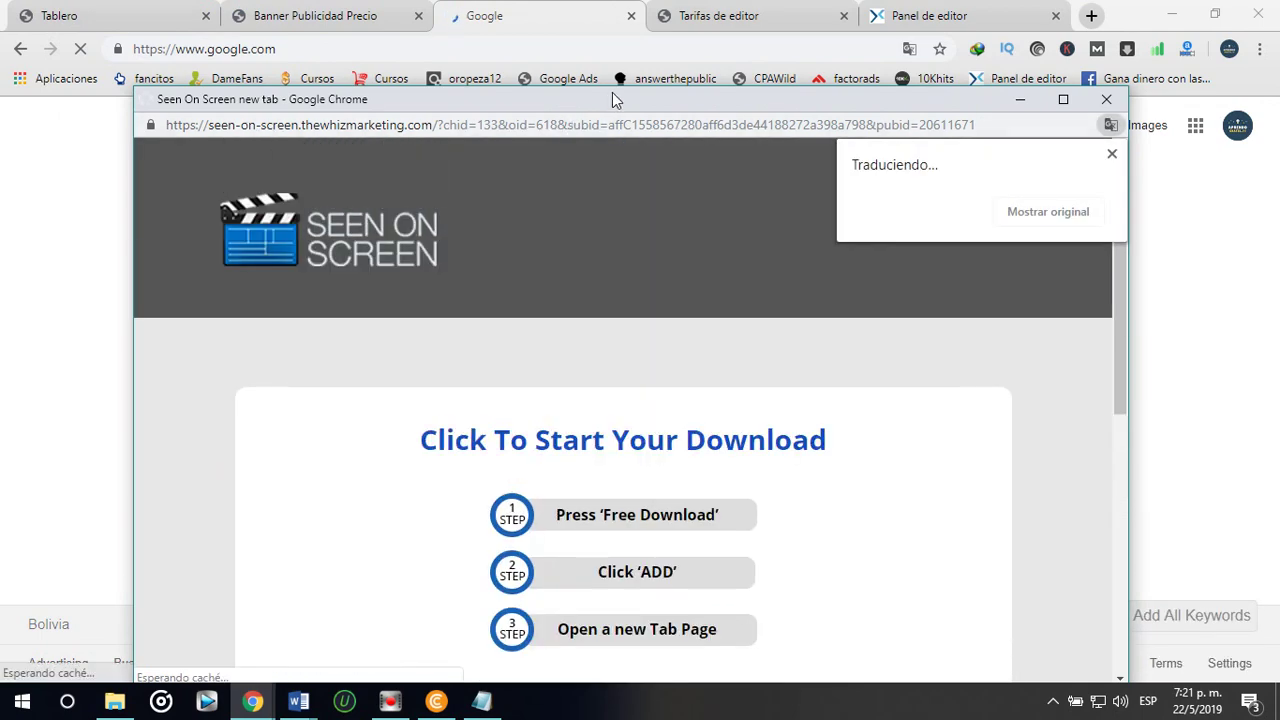
Bring the main Google window back in front of the Seen On Screen pop-up
{"action": "left_click", "coordinate": [549, 40]}
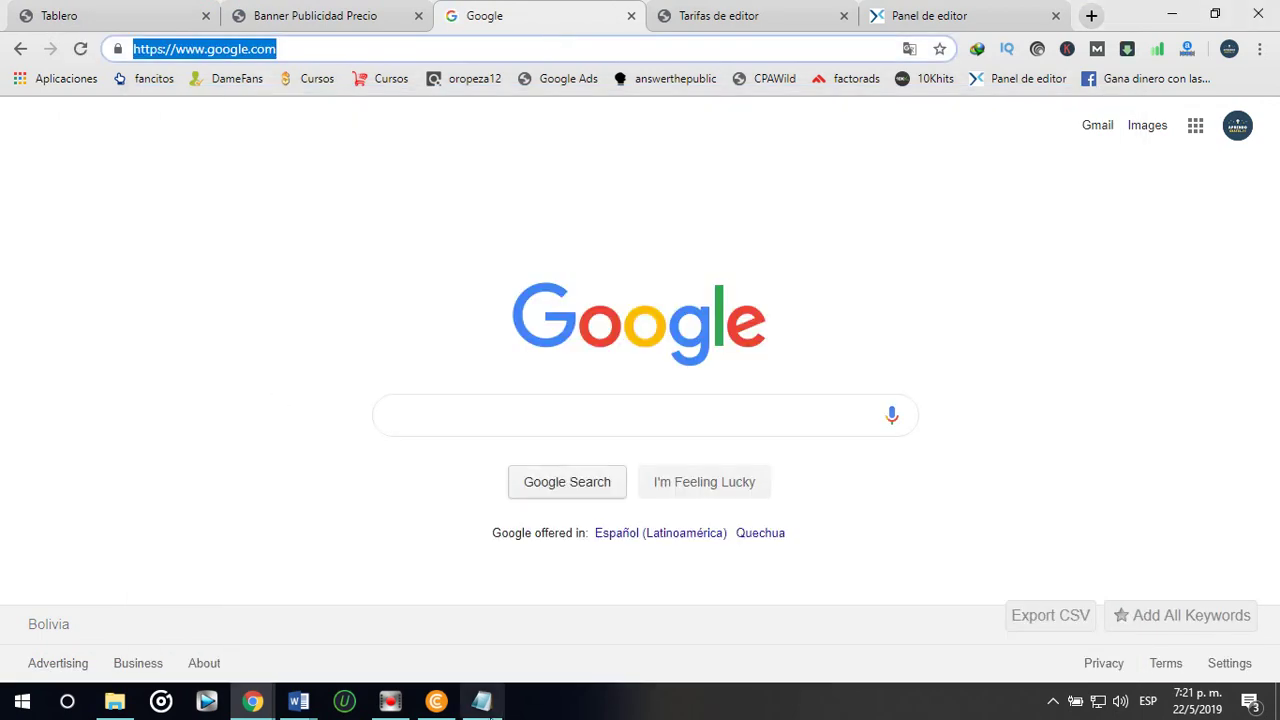
{"action": "left_click", "coordinate": [252, 701]}
{"action": "left_click", "coordinate": [412, 600]}
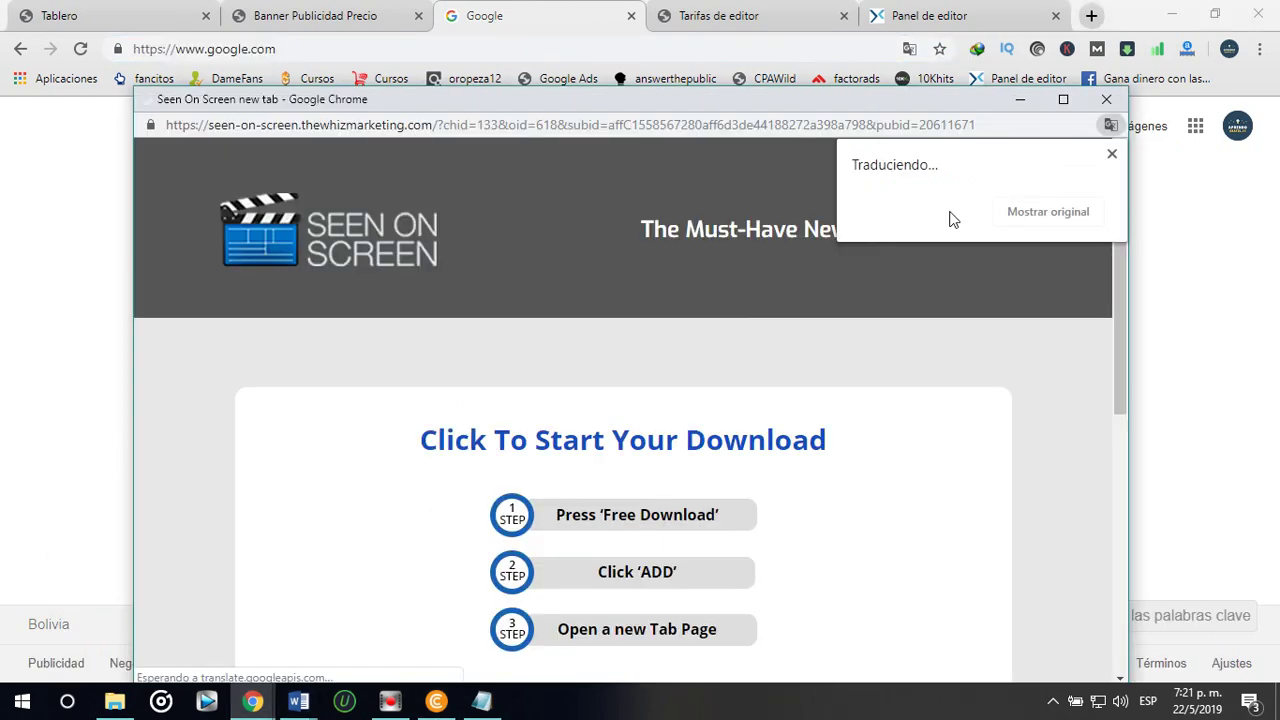
{"action": "scroll", "coordinate": [908, 449], "scroll_direction": "down", "scroll_amount": 5}
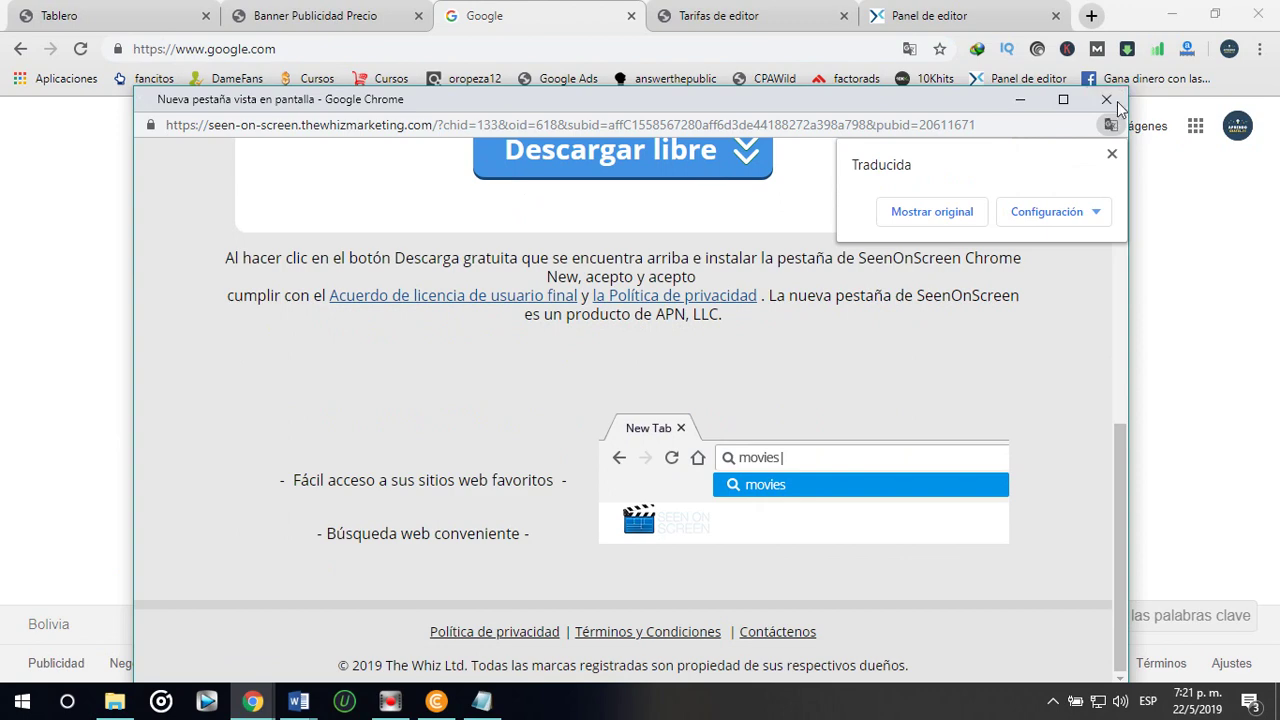
{"action": "left_click", "coordinate": [571, 58]}
Go back to the short link page, reload it, and return to the Banner Publicidad Precio tab
{"action": "left_click", "coordinate": [18, 52]}
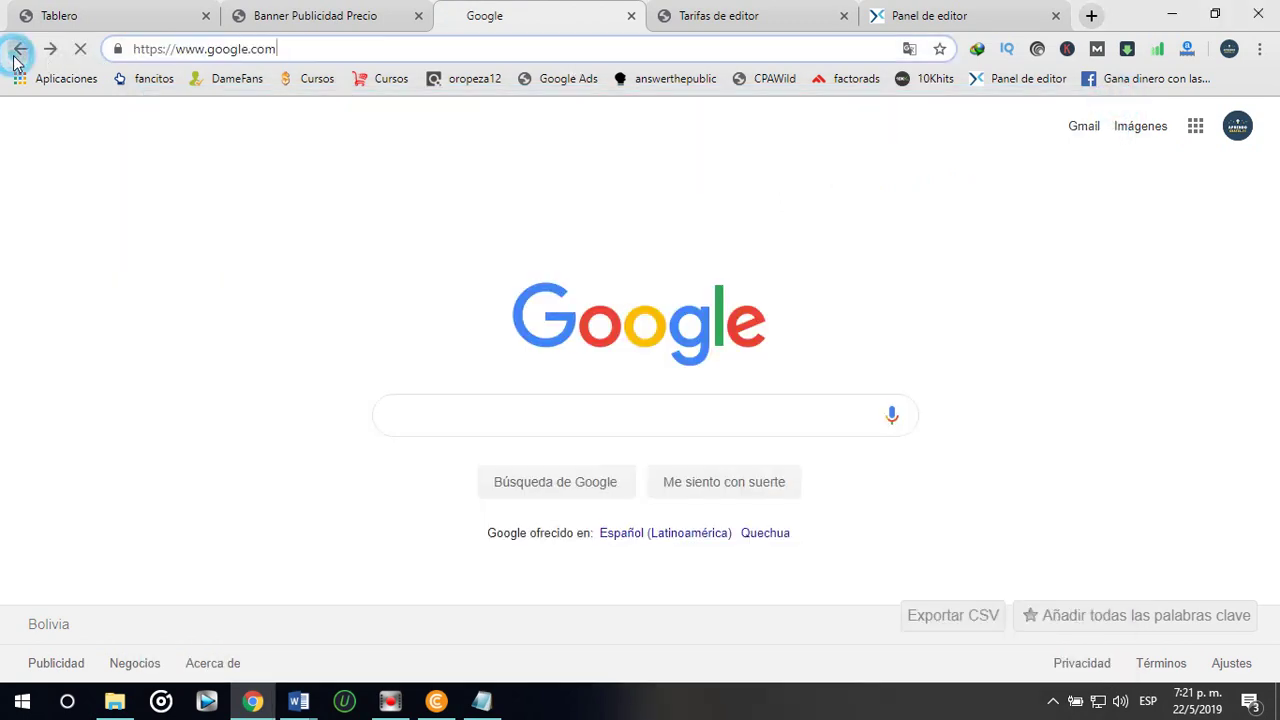
{"action": "left_click", "coordinate": [14, 58]}
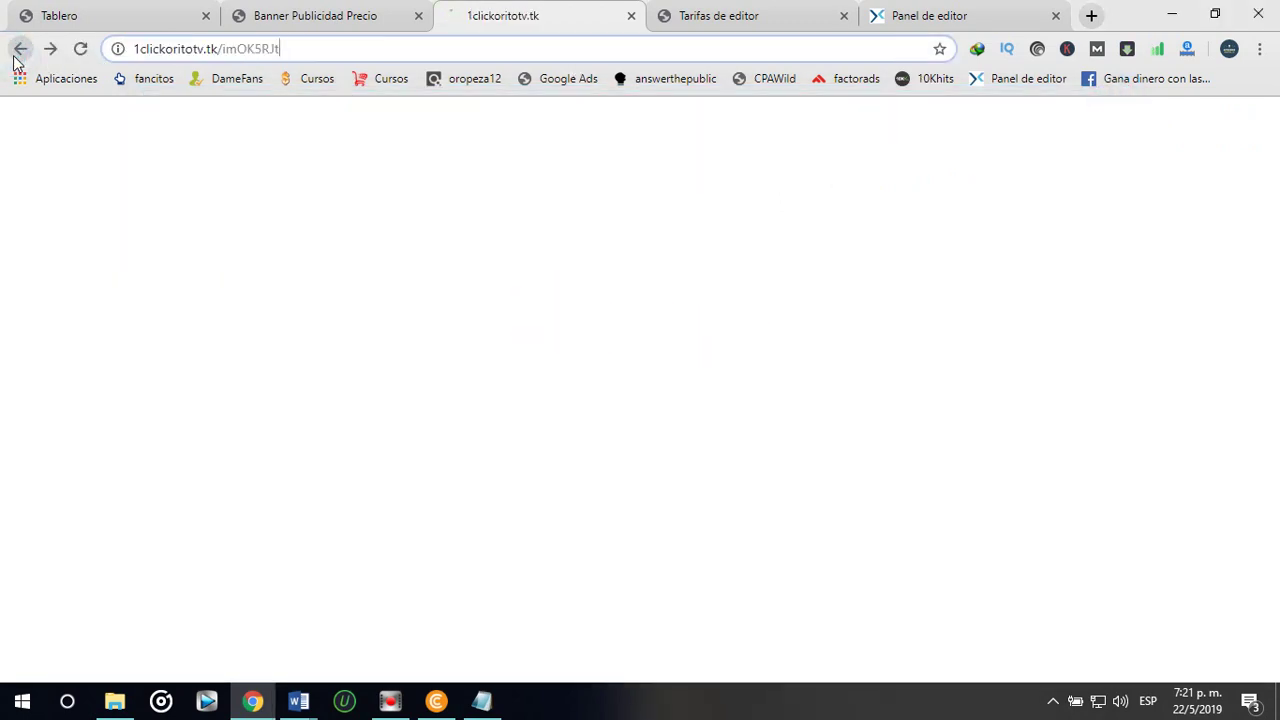
{"action": "left_click", "coordinate": [79, 53]}
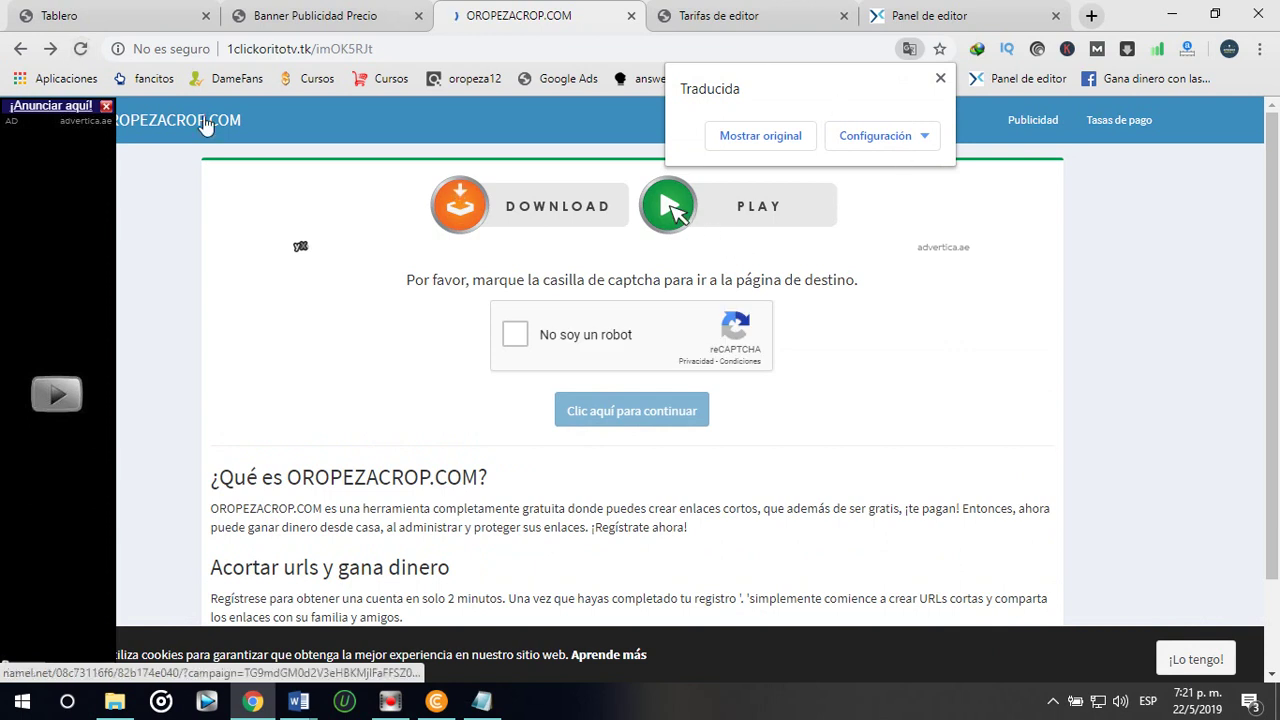
{"action": "left_click", "coordinate": [304, 20]}
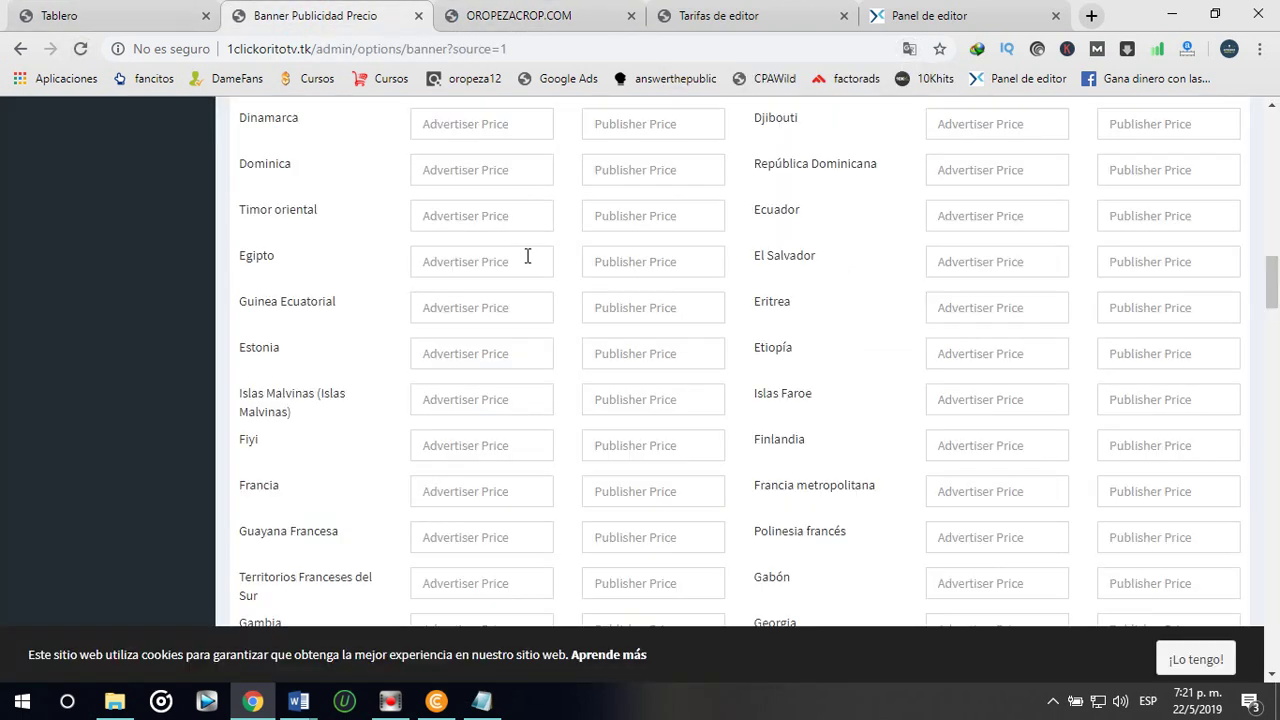
Expand Ajustes in the admin sidebar and open its Ajustes page, landing on Admin Ads
{"action": "scroll", "coordinate": [425, 418], "scroll_direction": "up", "scroll_amount": 15}
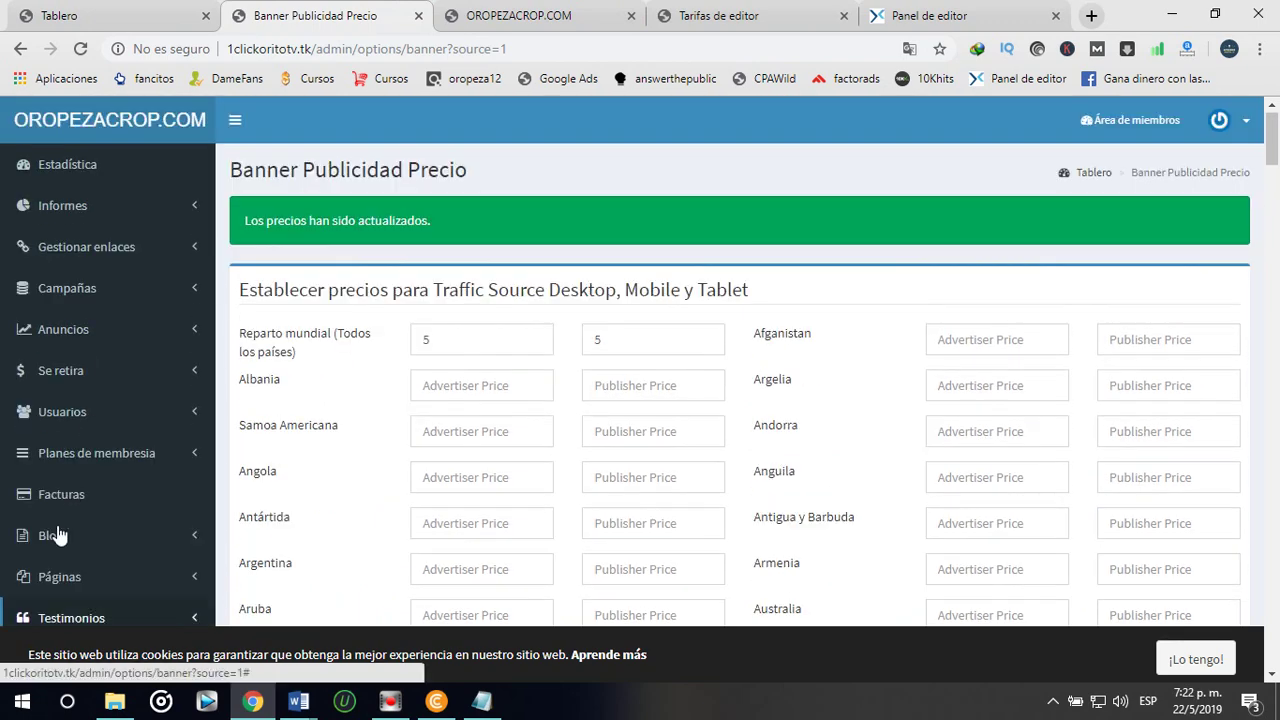
{"action": "scroll", "coordinate": [64, 471], "scroll_direction": "down", "scroll_amount": 4}
{"action": "scroll", "coordinate": [64, 471], "scroll_direction": "up", "scroll_amount": 4}
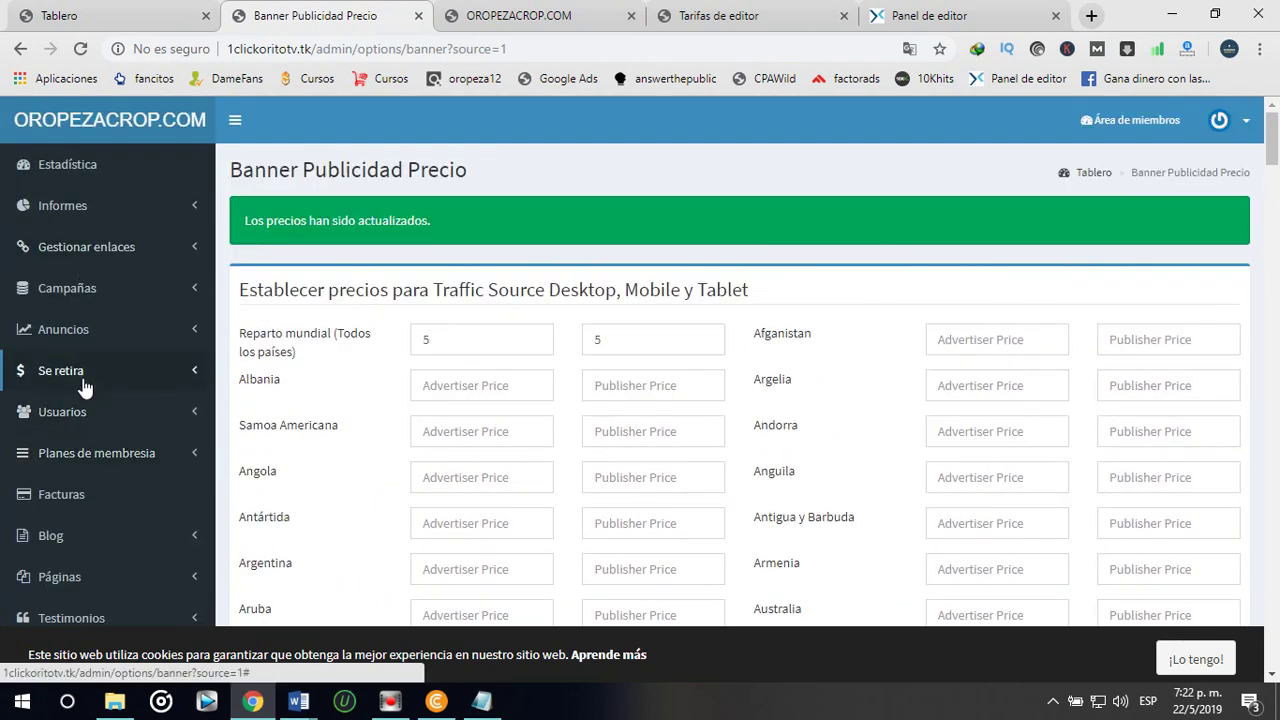
{"action": "left_click", "coordinate": [58, 414]}
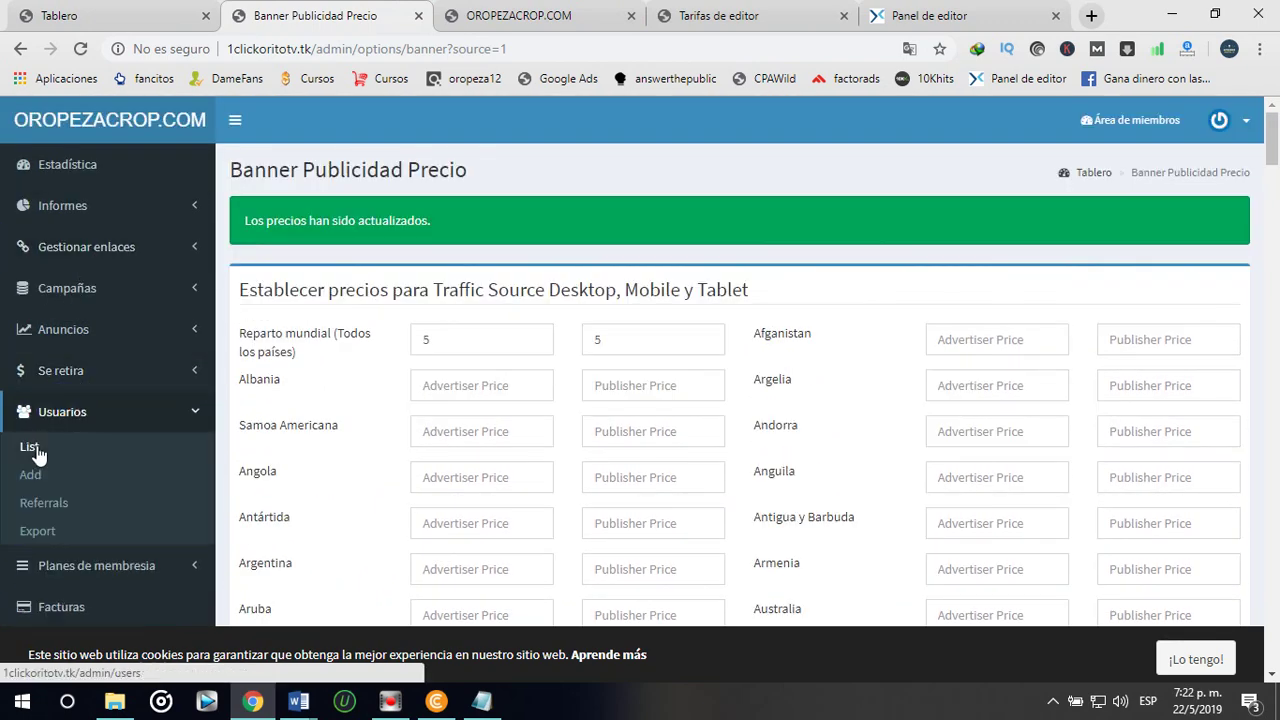
{"action": "scroll", "coordinate": [41, 456], "scroll_direction": "down", "scroll_amount": 1}
{"action": "scroll", "coordinate": [41, 456], "scroll_direction": "down", "scroll_amount": 5}
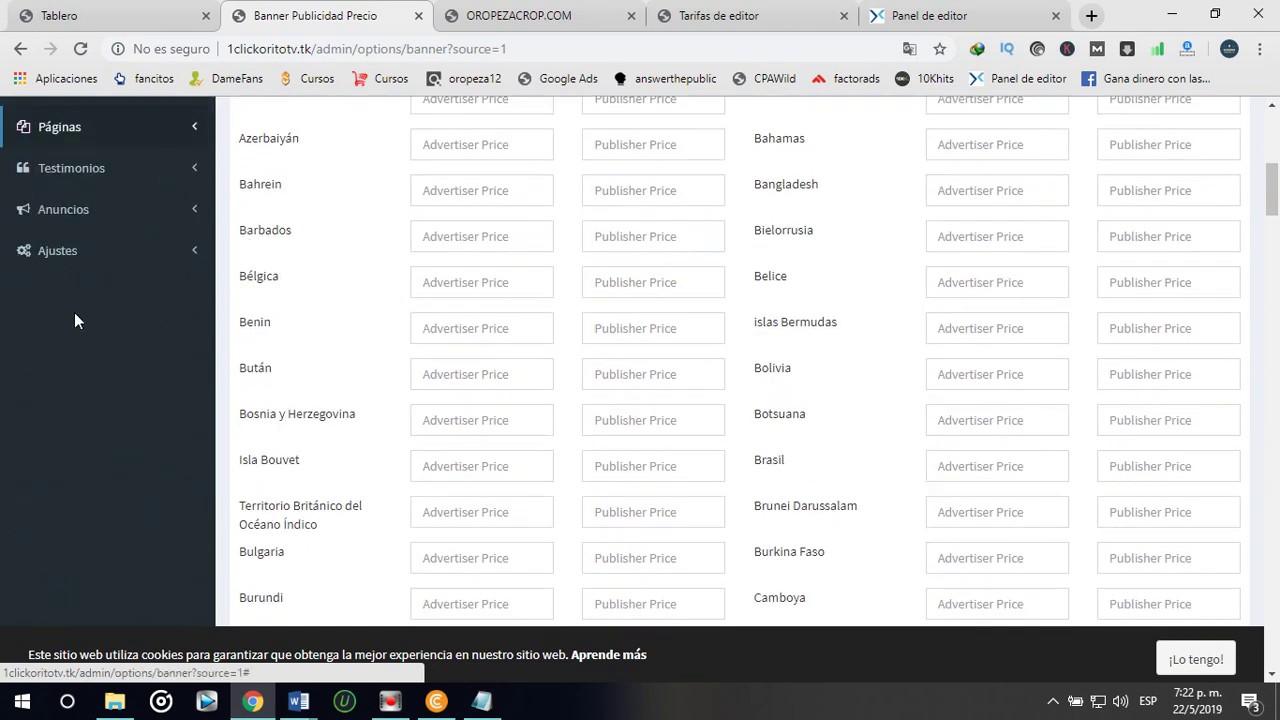
{"action": "scroll", "coordinate": [90, 316], "scroll_direction": "up", "scroll_amount": 4}
{"action": "scroll", "coordinate": [114, 420], "scroll_direction": "down", "scroll_amount": 3}
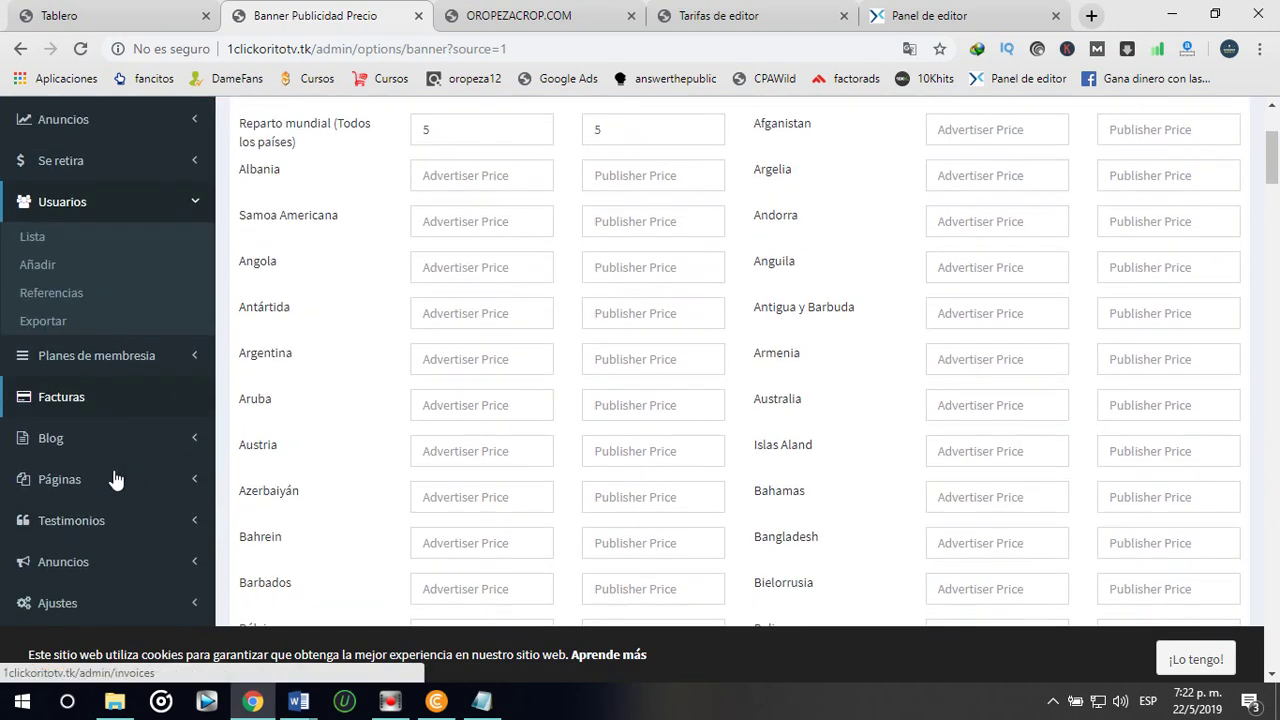
{"action": "left_click", "coordinate": [58, 345]}
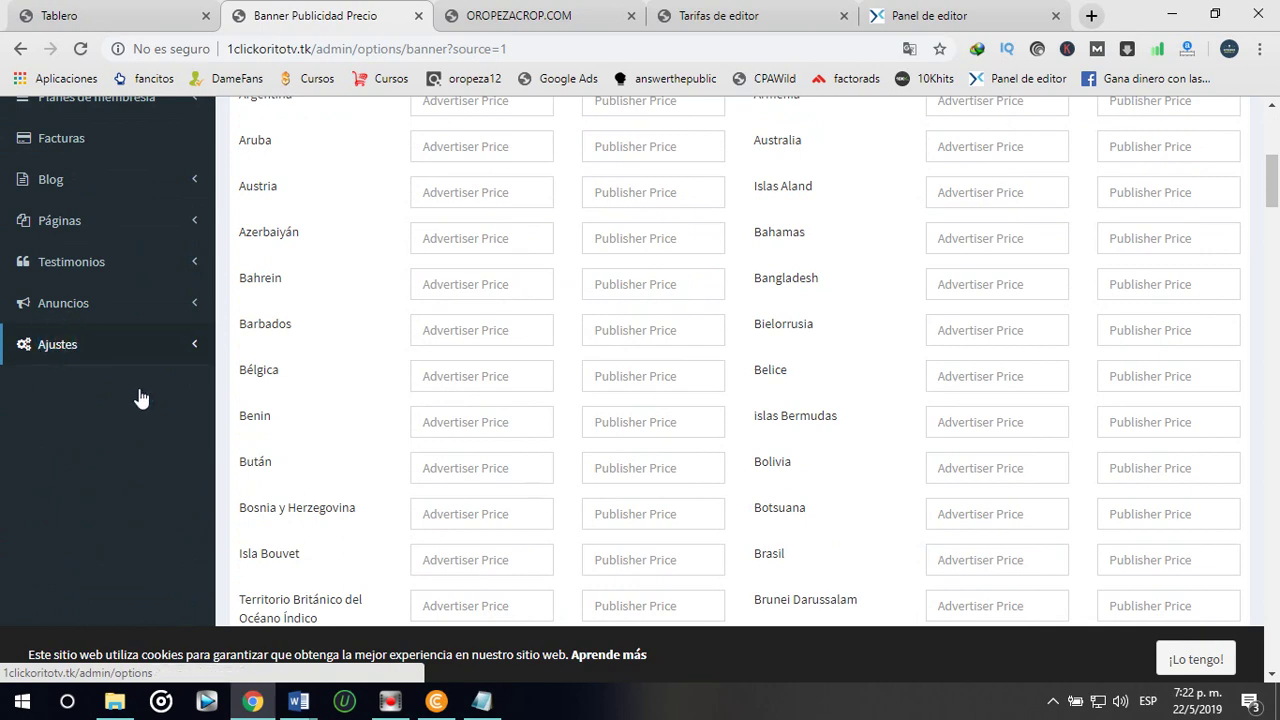
{"action": "left_click", "coordinate": [44, 379]}
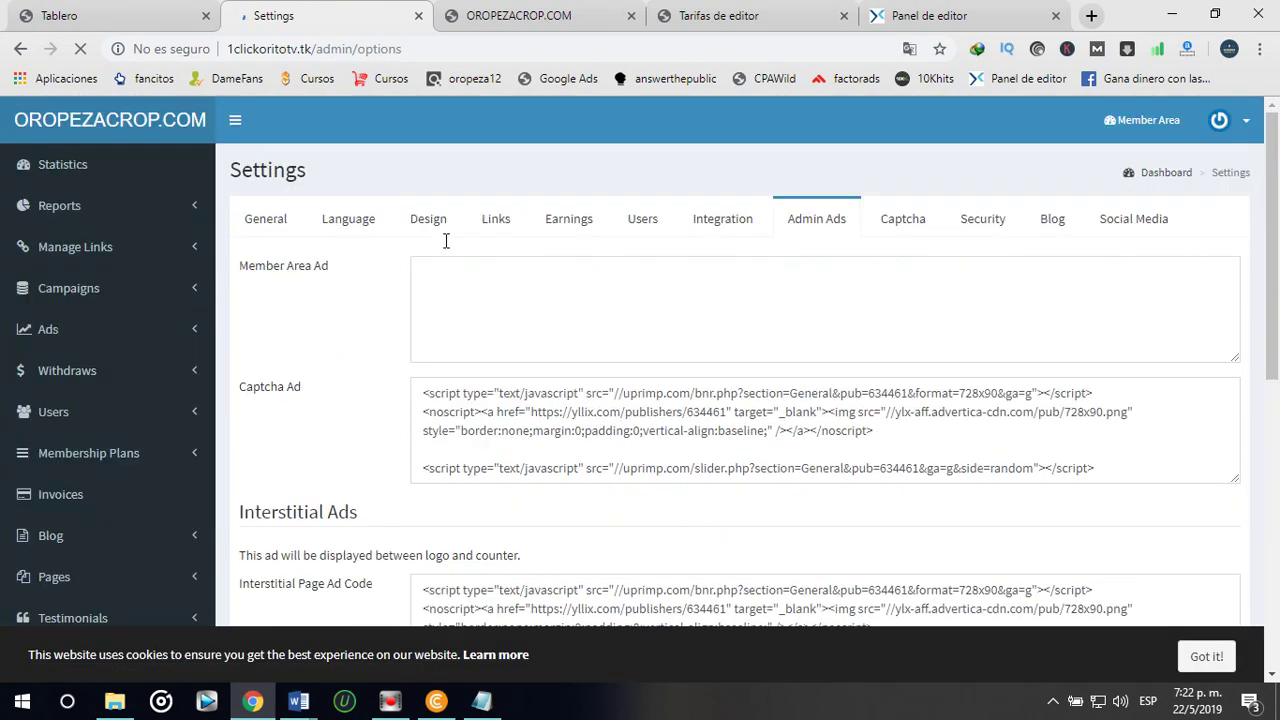
Review the Diseño and General settings tabs
{"action": "left_click", "coordinate": [439, 226]}
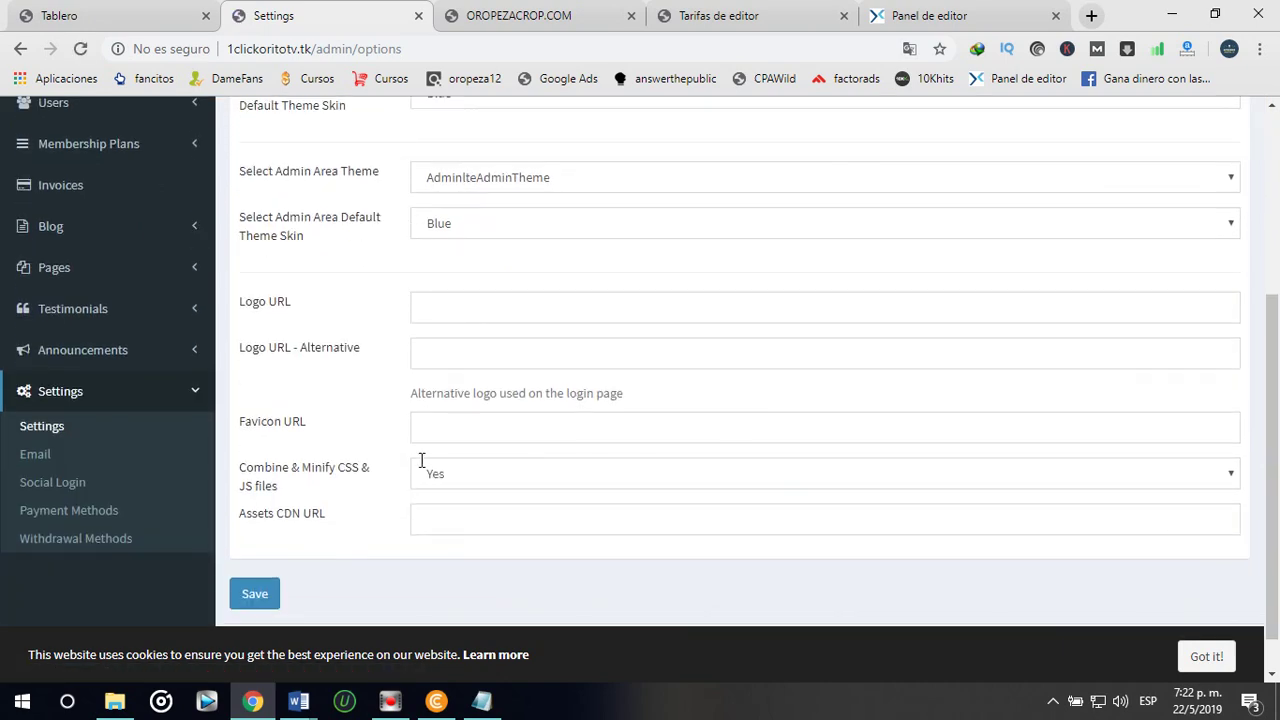
{"action": "left_click", "coordinate": [240, 228]}
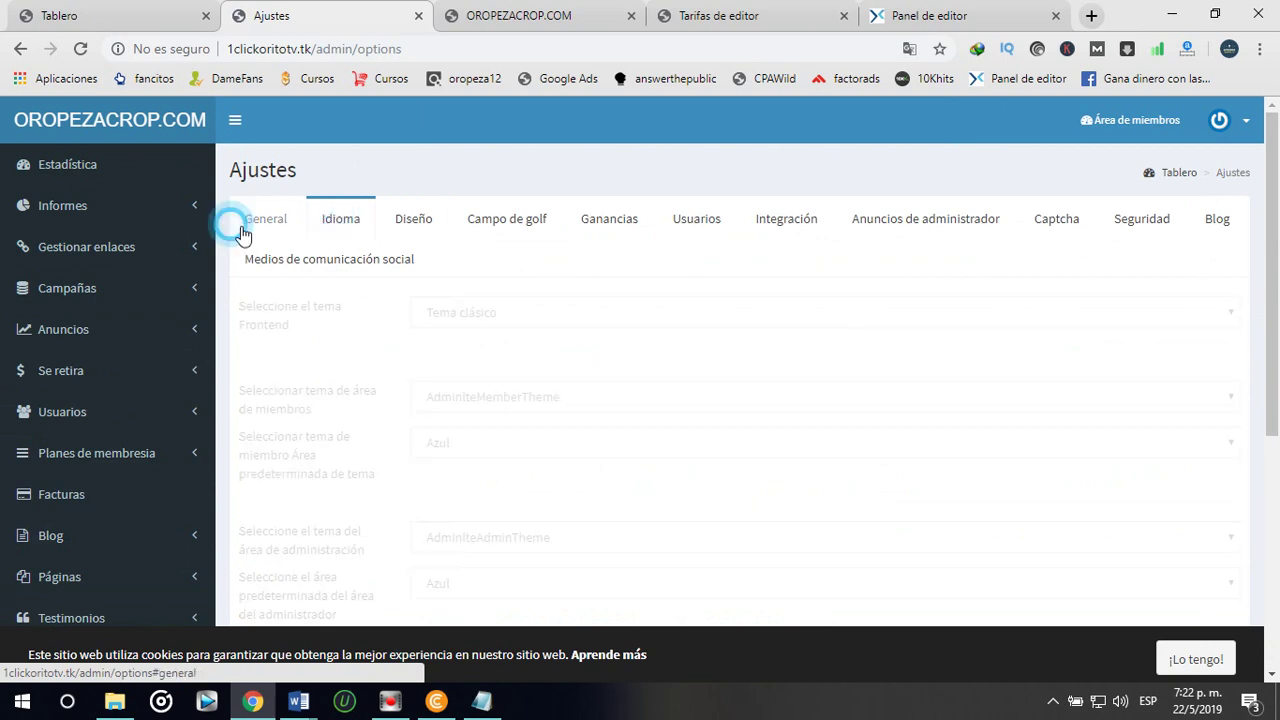
{"action": "scroll", "coordinate": [400, 423], "scroll_direction": "down", "scroll_amount": 7}
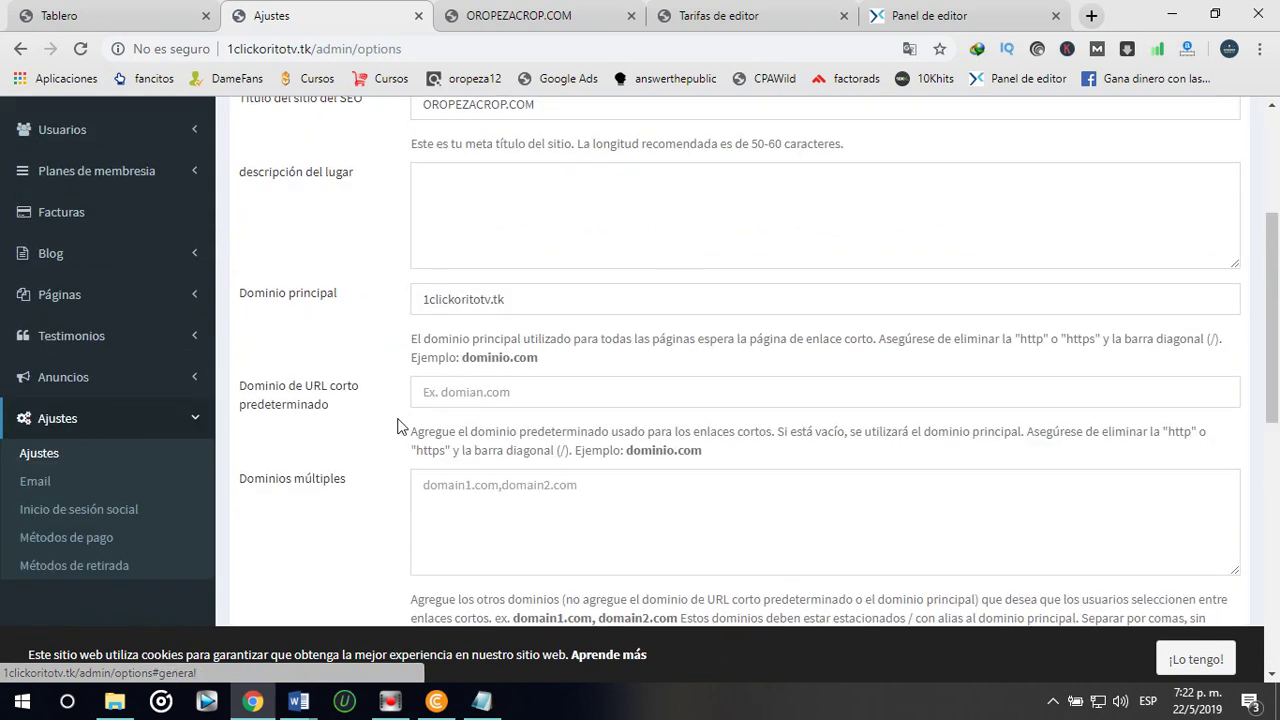
{"action": "scroll", "coordinate": [448, 393], "scroll_direction": "down", "scroll_amount": 3}
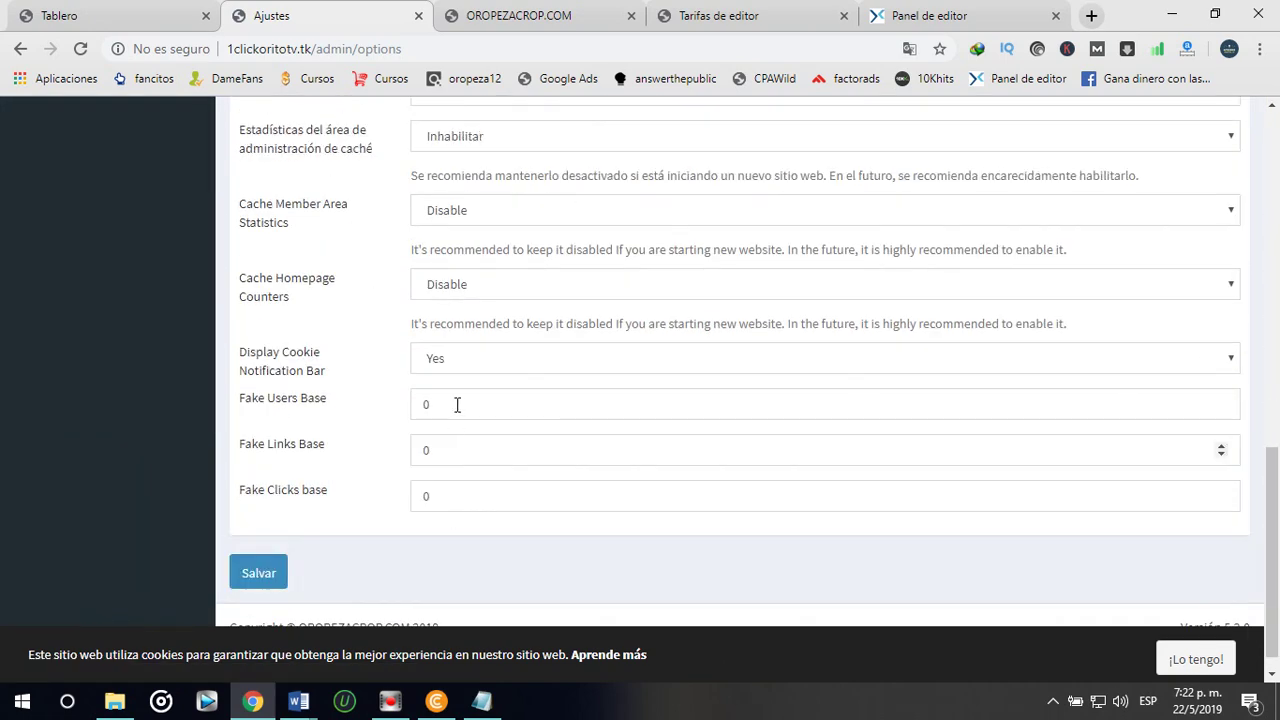
{"action": "scroll", "coordinate": [420, 437], "scroll_direction": "up", "scroll_amount": 3}
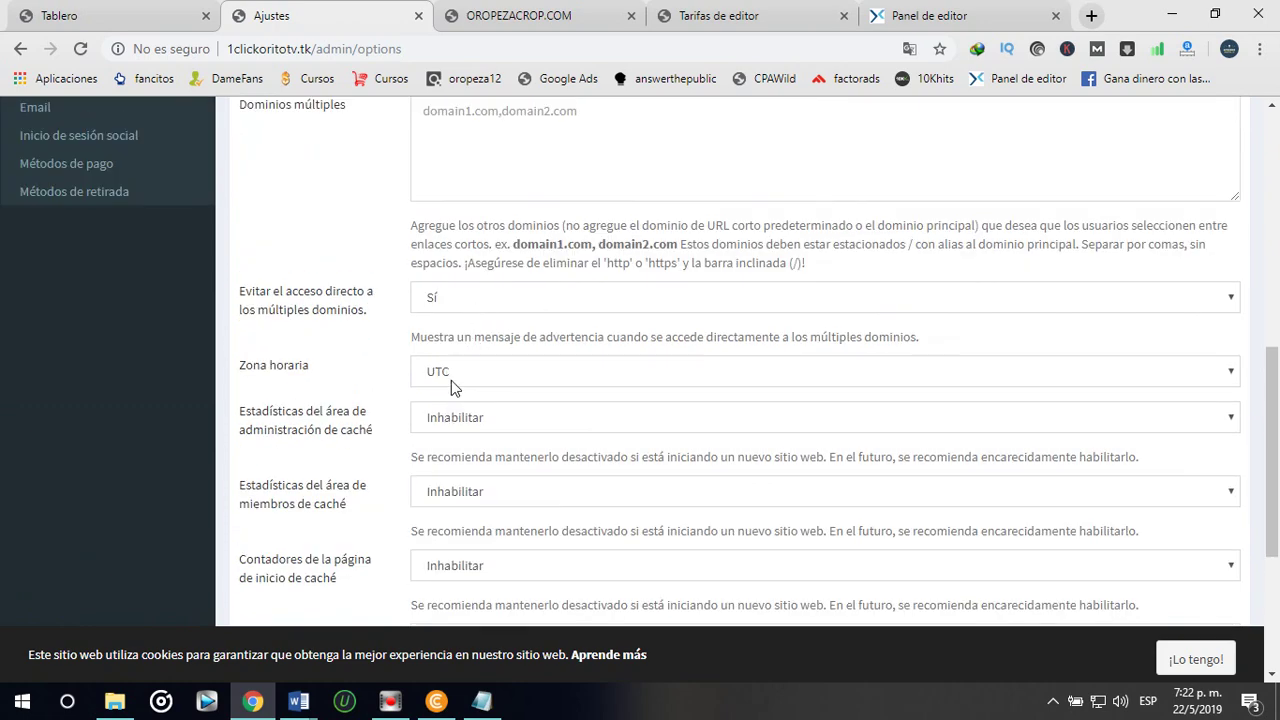
{"action": "scroll", "coordinate": [420, 440], "scroll_direction": "up", "scroll_amount": 4}
{"action": "scroll", "coordinate": [490, 335], "scroll_direction": "up", "scroll_amount": 3}
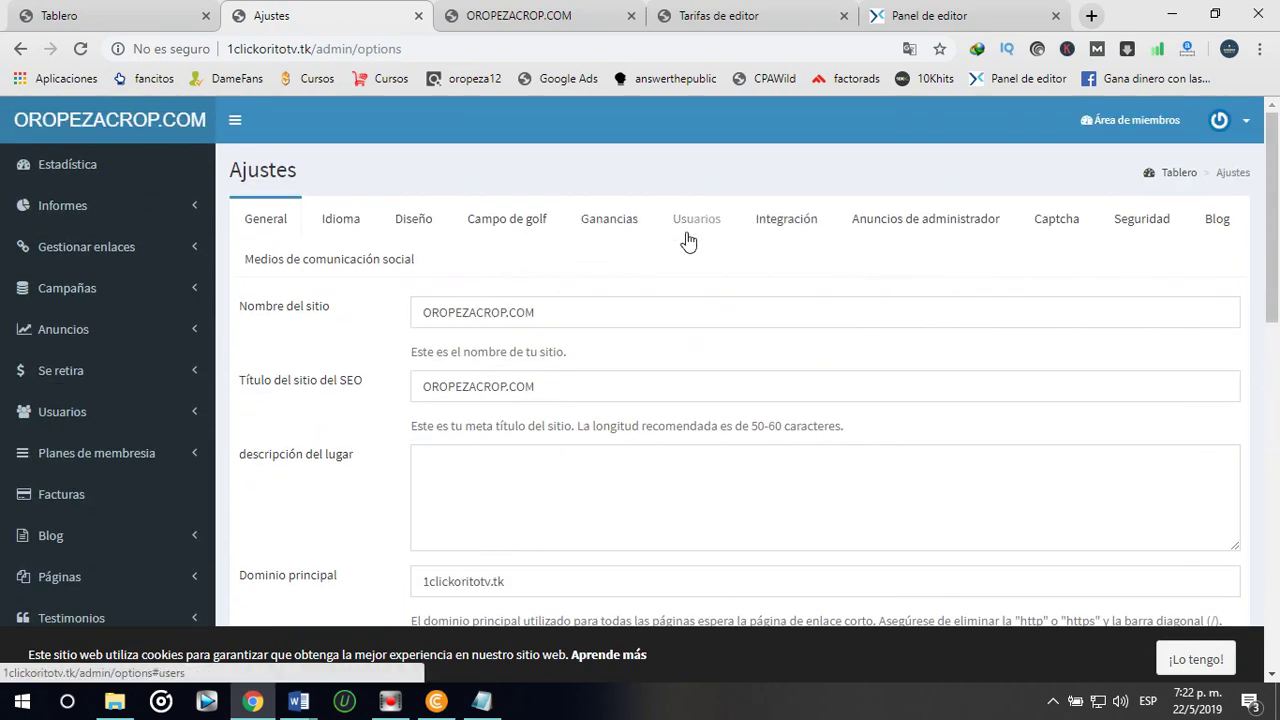
Review the Captcha and Diseño tabs, then switch to the Ganancias earnings settings
{"action": "left_click", "coordinate": [1052, 218]}
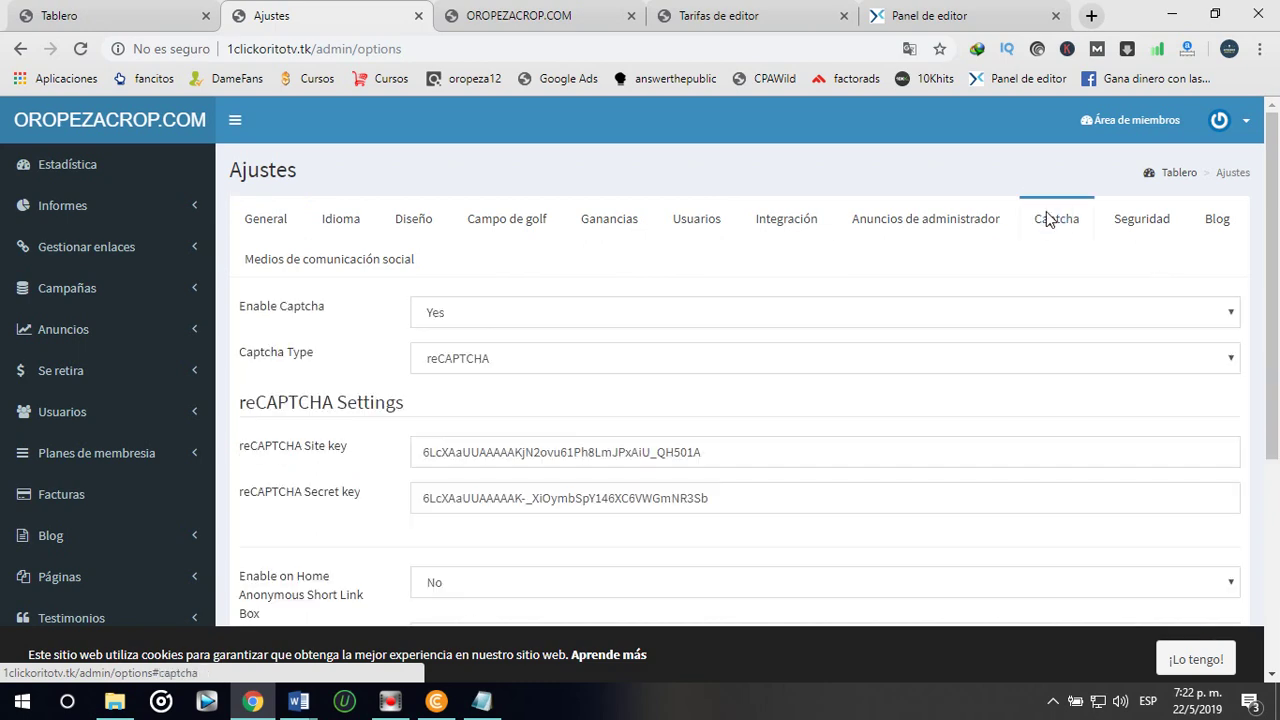
{"action": "scroll", "coordinate": [590, 450], "scroll_direction": "down", "scroll_amount": 3}
{"action": "scroll", "coordinate": [588, 450], "scroll_direction": "up", "scroll_amount": 3}
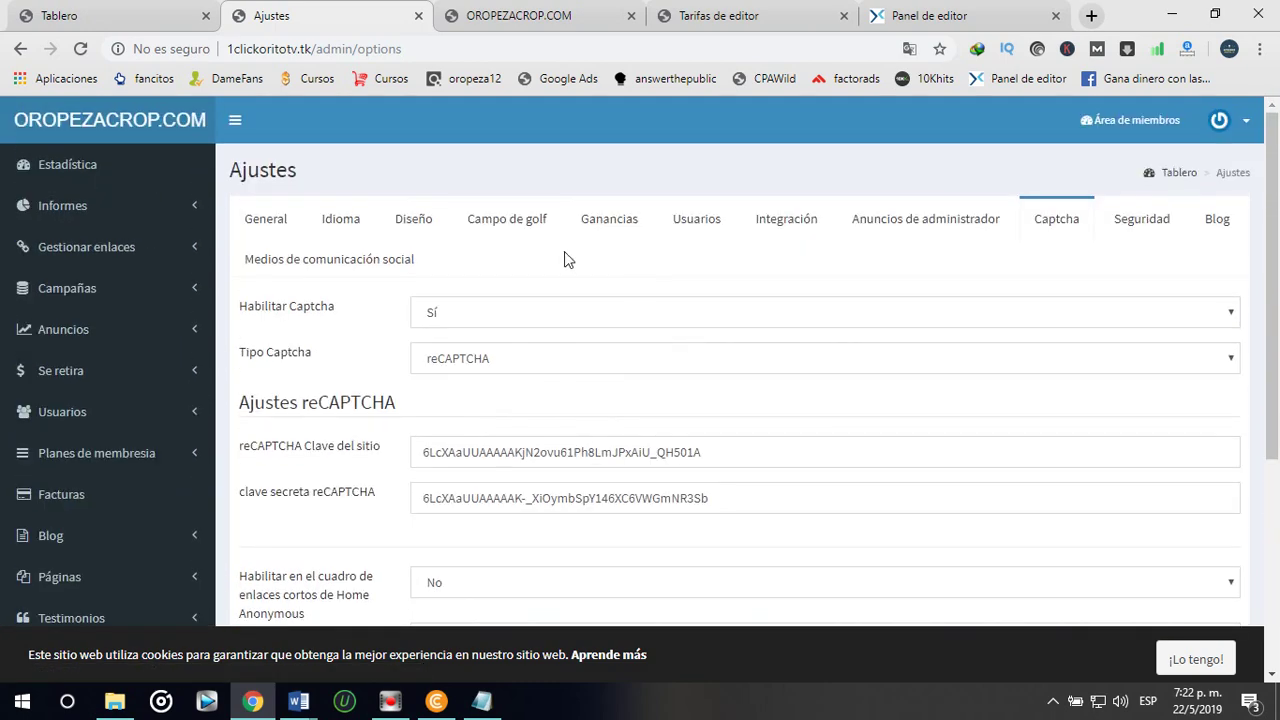
{"action": "left_click", "coordinate": [424, 226]}
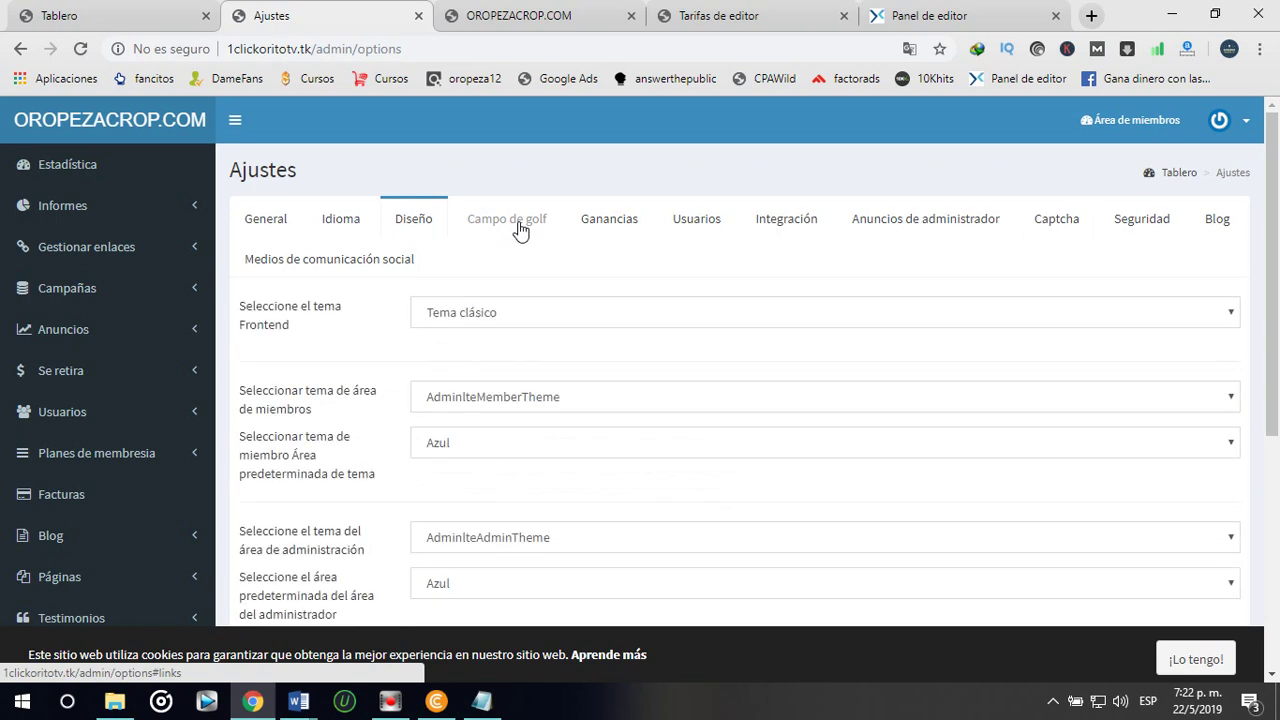
{"action": "scroll", "coordinate": [522, 300], "scroll_direction": "down", "scroll_amount": 5}
{"action": "scroll", "coordinate": [580, 300], "scroll_direction": "up", "scroll_amount": 5}
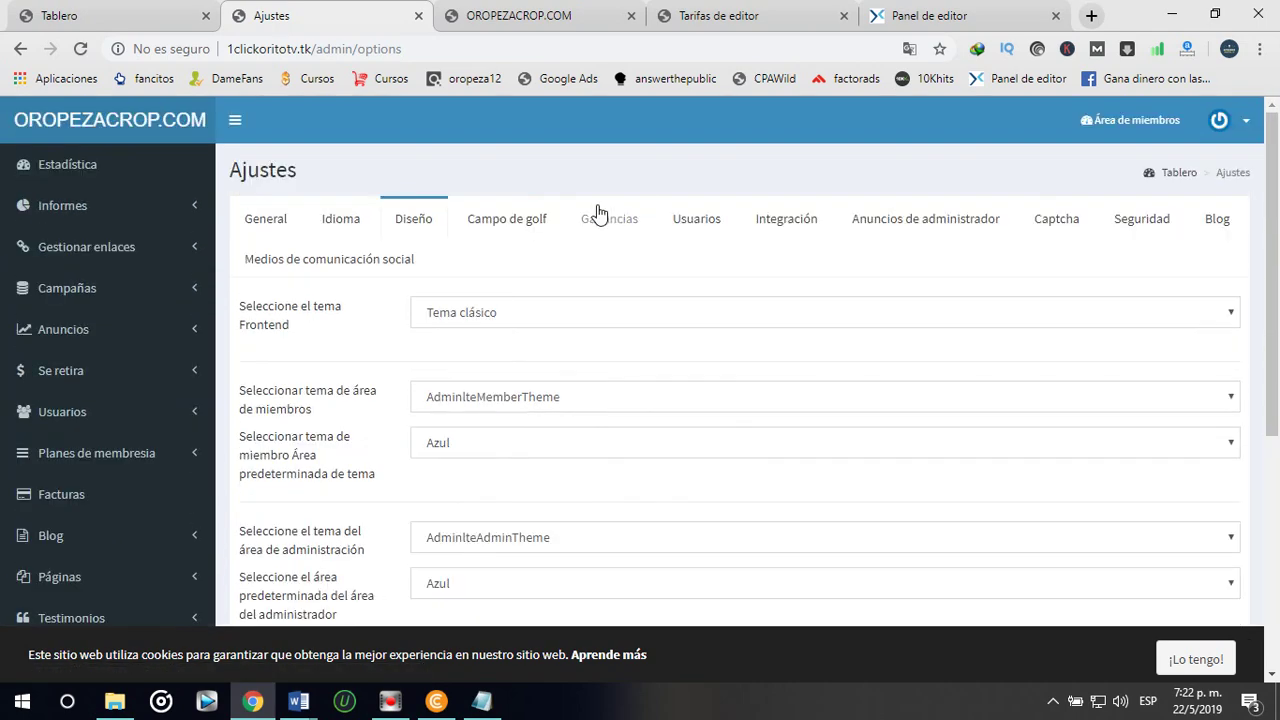
{"action": "left_click", "coordinate": [616, 223]}
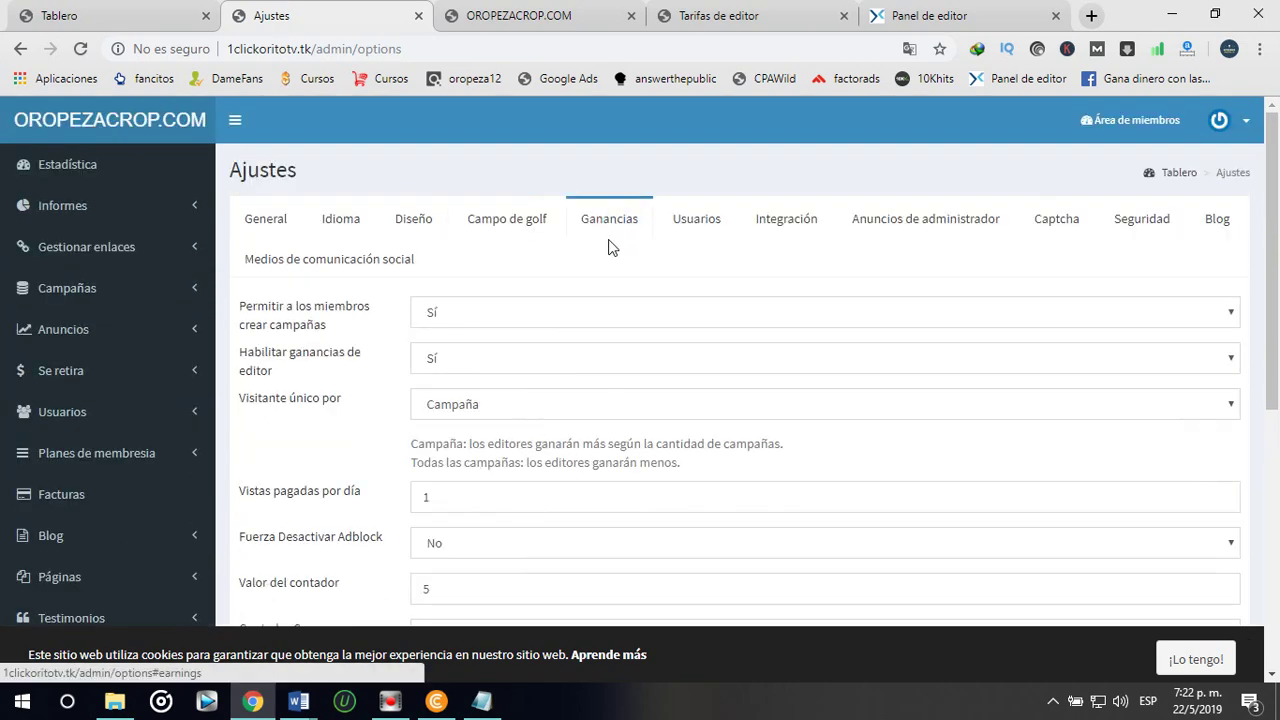
{"action": "scroll", "coordinate": [449, 228], "scroll_direction": "down", "scroll_amount": 4}
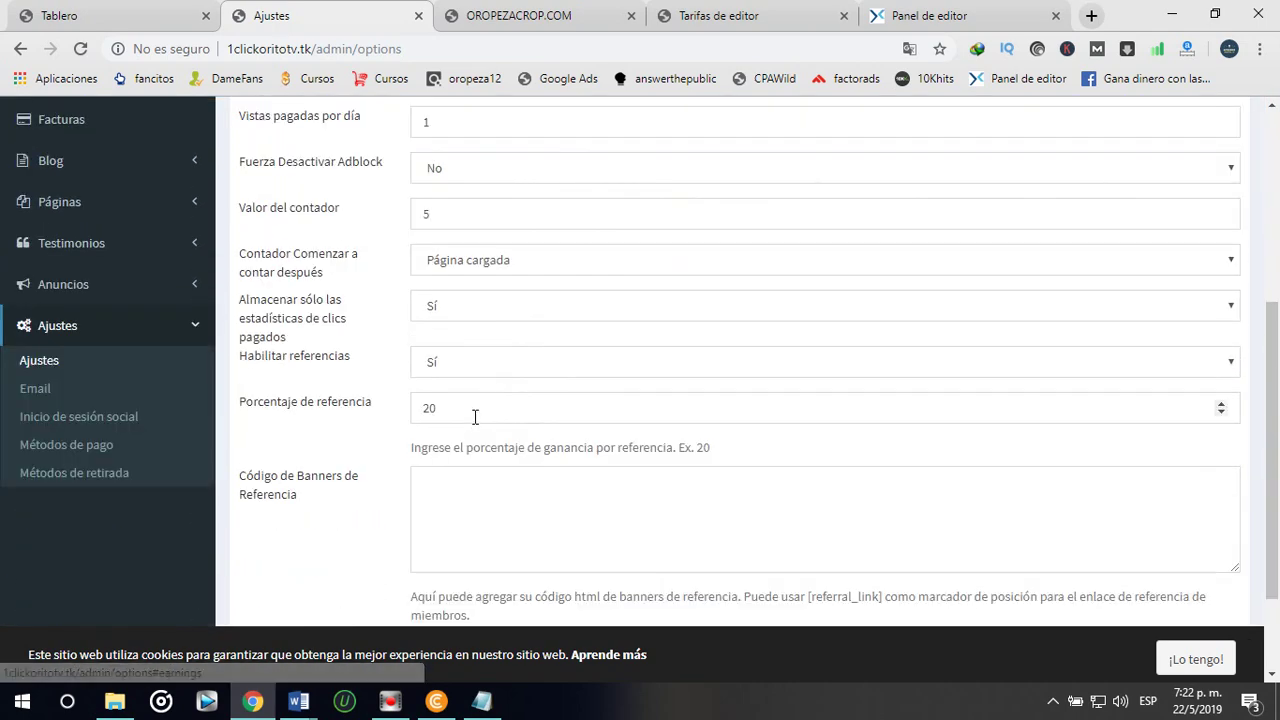
Change Valor del contador from 5 to 30 and save the earnings settings
{"action": "left_click", "coordinate": [448, 214]}
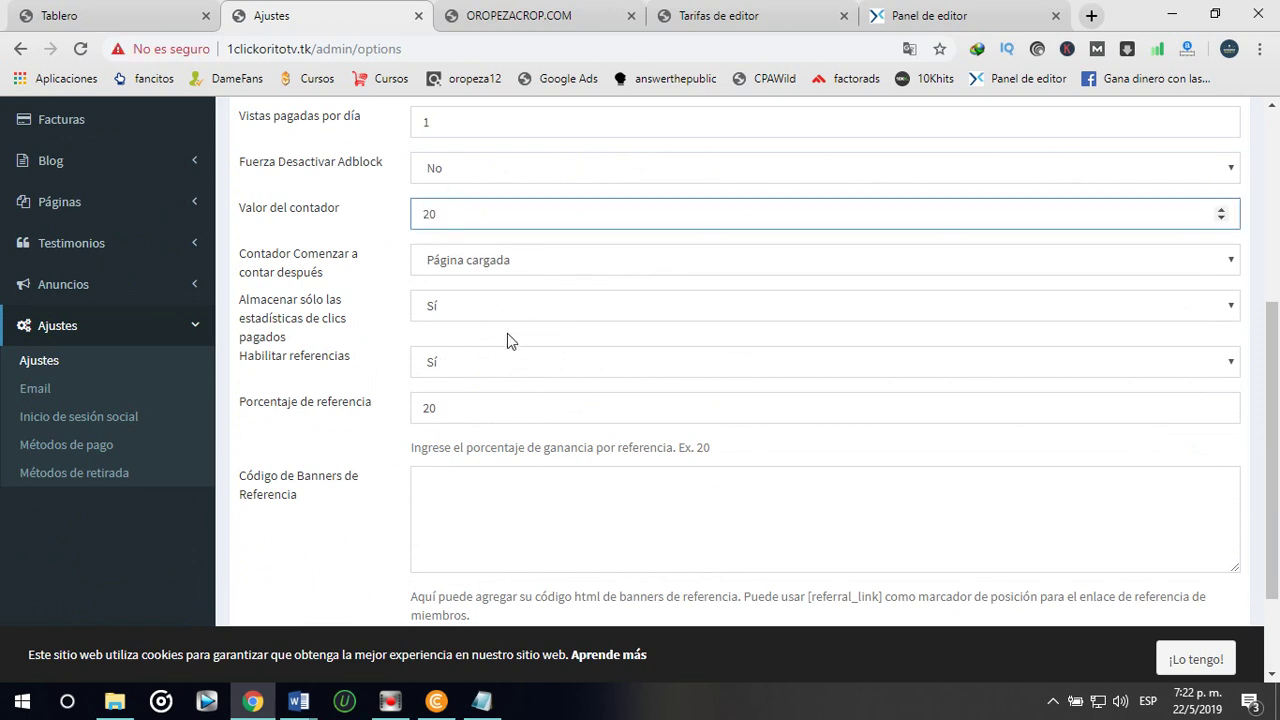
{"action": "scroll", "coordinate": [507, 340], "scroll_direction": "down", "scroll_amount": 2}
{"action": "scroll", "coordinate": [507, 340], "scroll_direction": "up", "scroll_amount": 2}
{"action": "key", "text": "BackSpace"}
{"action": "key", "text": "BackSpace"}
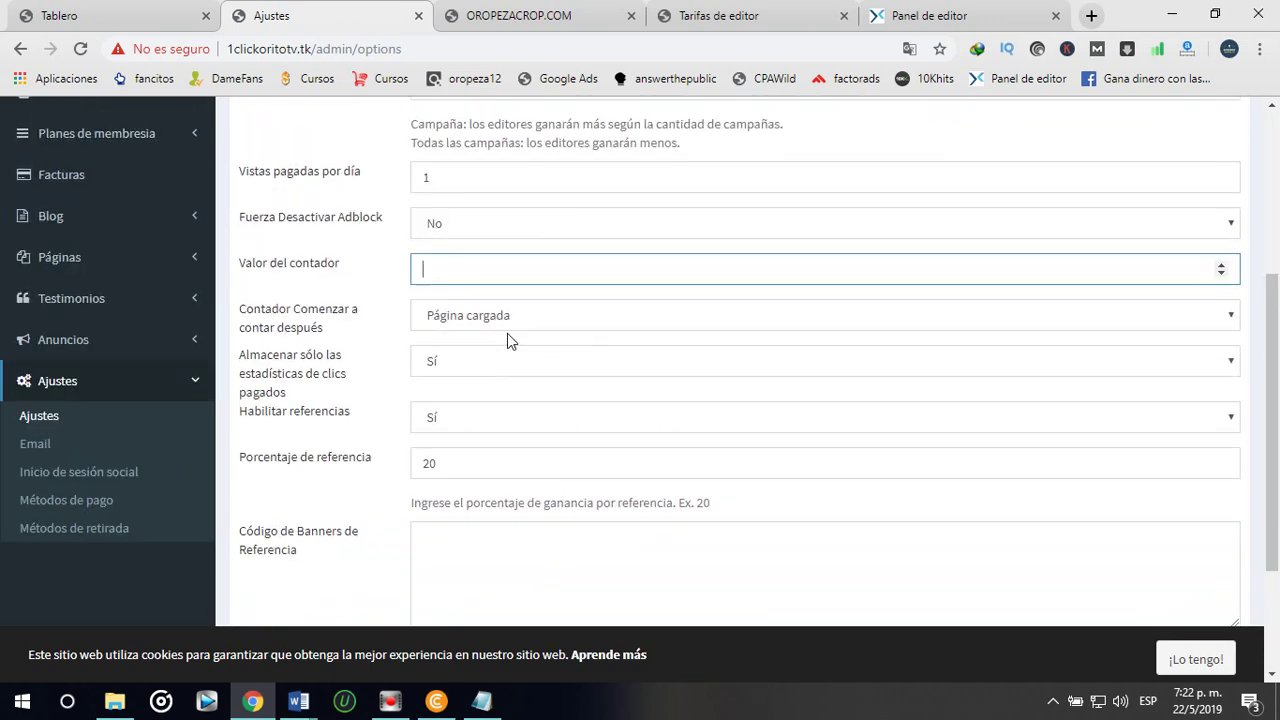
{"action": "type", "text": "30"}
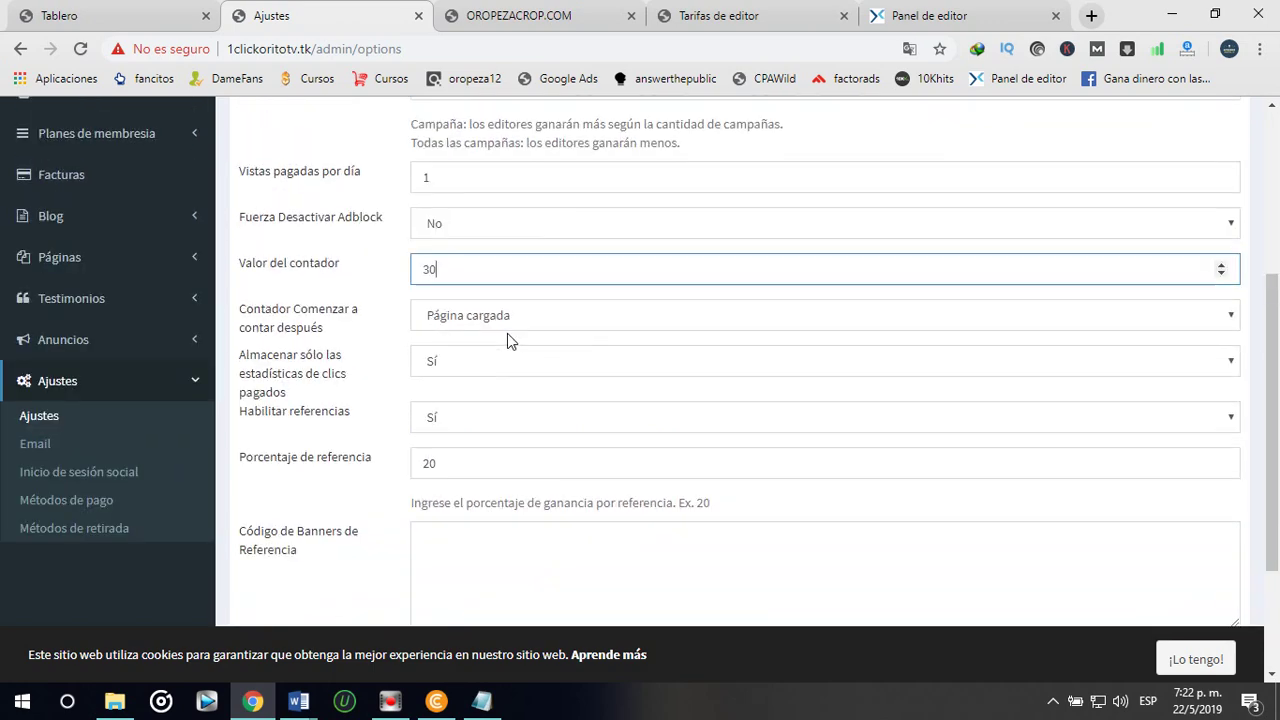
{"action": "scroll", "coordinate": [507, 333], "scroll_direction": "down", "scroll_amount": 2}
{"action": "scroll", "coordinate": [507, 333], "scroll_direction": "up", "scroll_amount": 3}
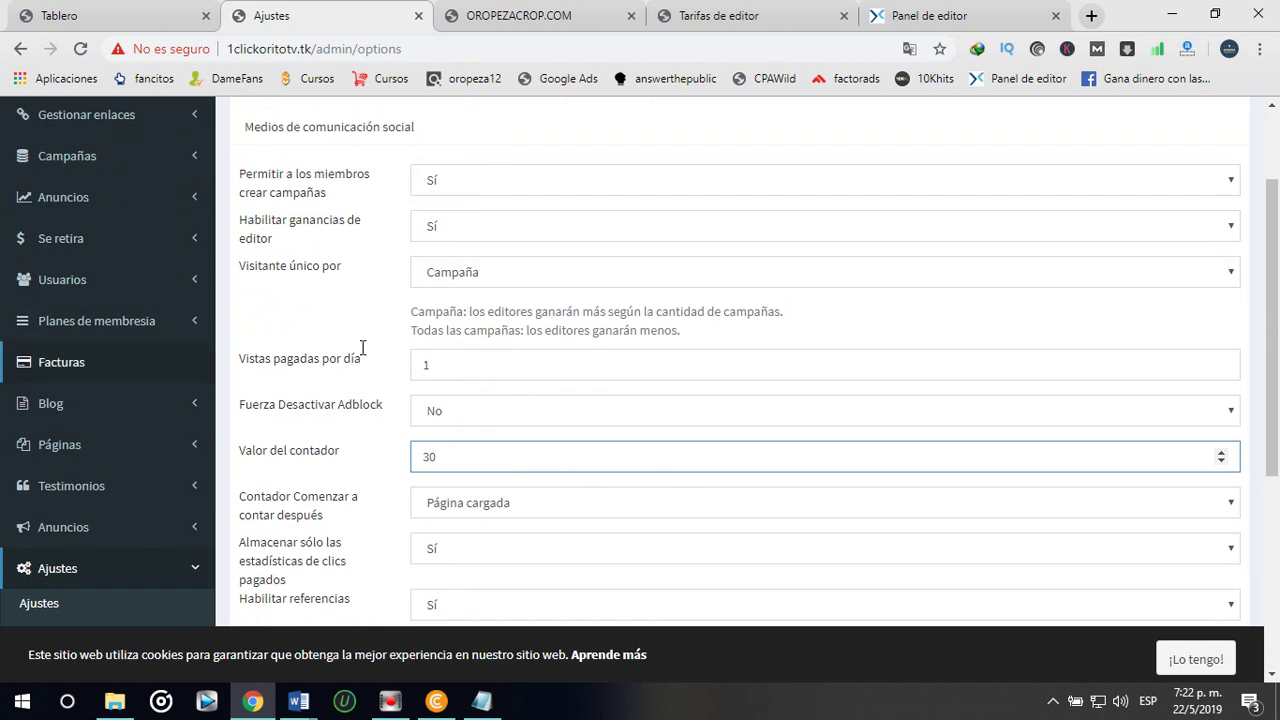
{"action": "scroll", "coordinate": [400, 477], "scroll_direction": "down", "scroll_amount": 4}
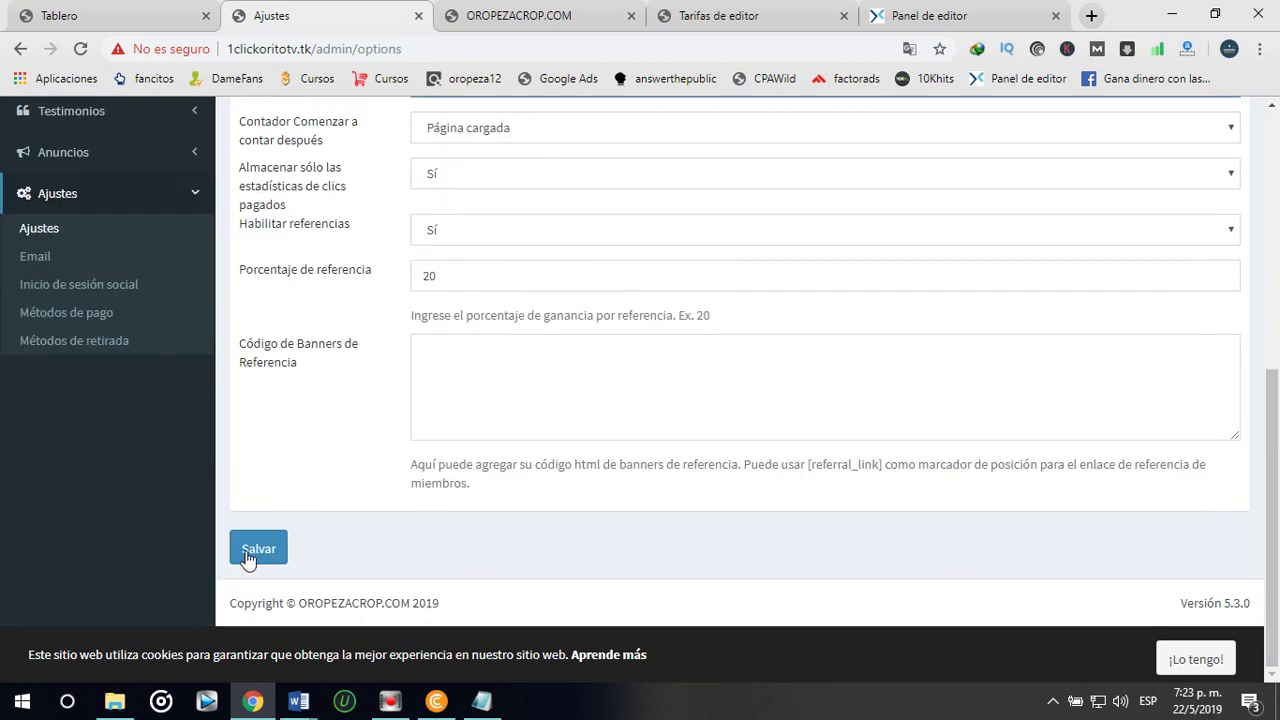
{"action": "left_click", "coordinate": [246, 556]}
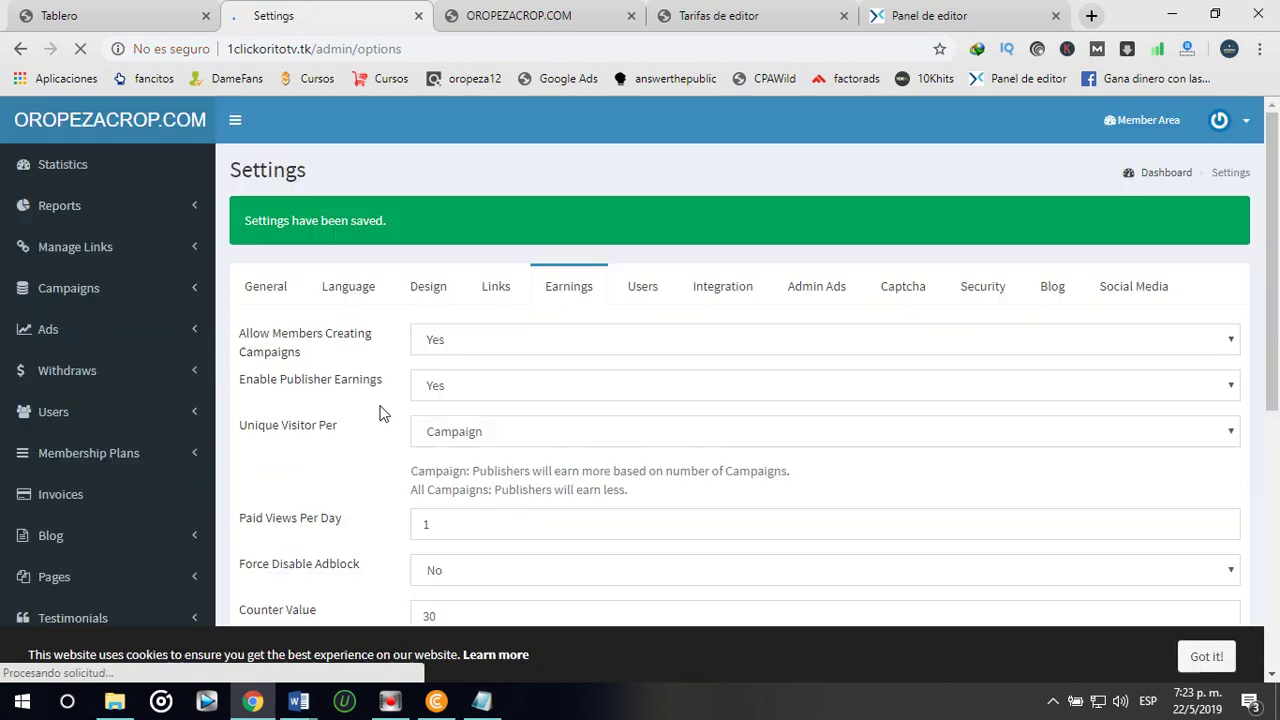
Check the counter-start options and the 20% referral value, then go to Métodos de pago
{"action": "scroll", "coordinate": [454, 466], "scroll_direction": "down", "scroll_amount": 3}
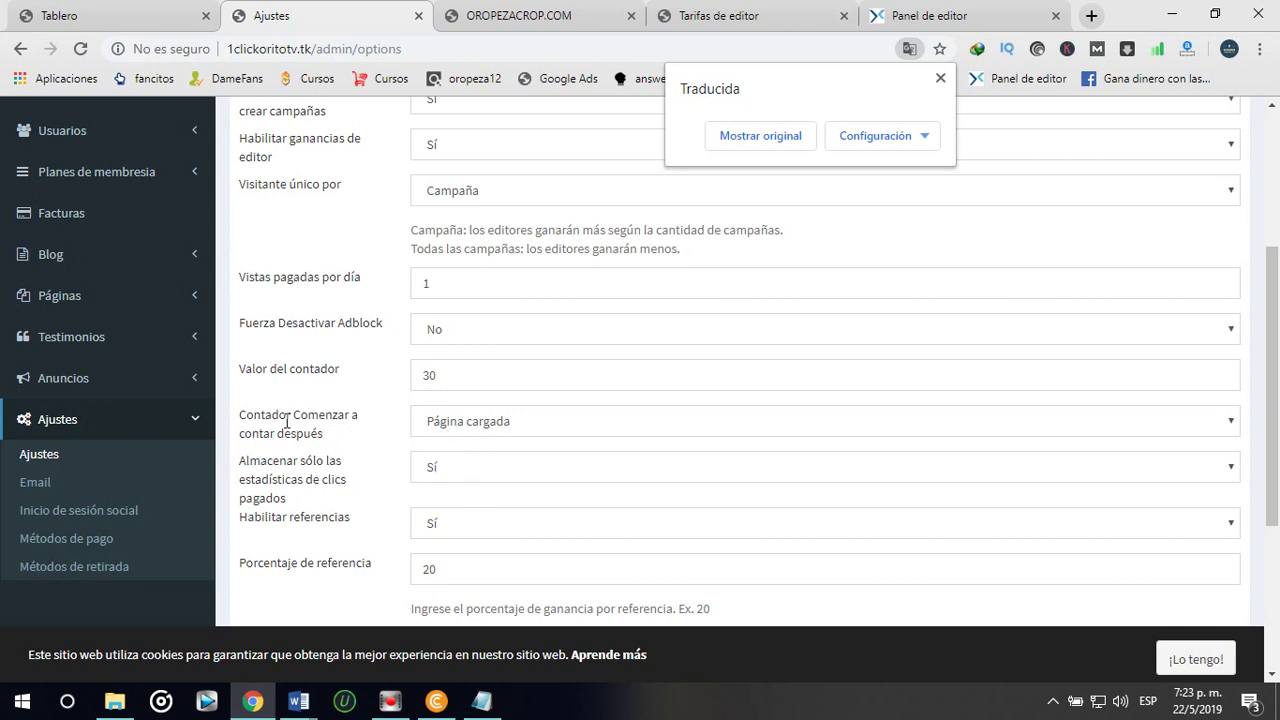
{"action": "left_click", "coordinate": [286, 422]}
{"action": "left_click", "coordinate": [449, 425]}
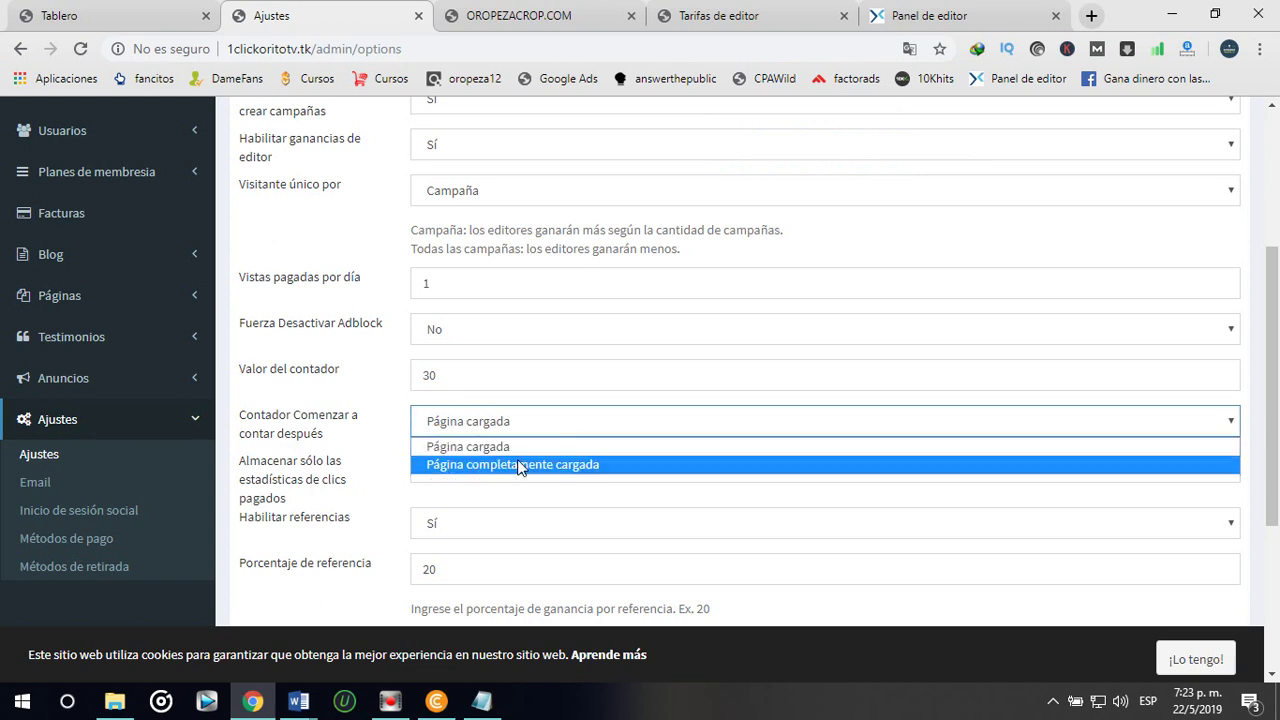
{"action": "left_click", "coordinate": [532, 375]}
{"action": "scroll", "coordinate": [510, 340], "scroll_direction": "down", "scroll_amount": 3}
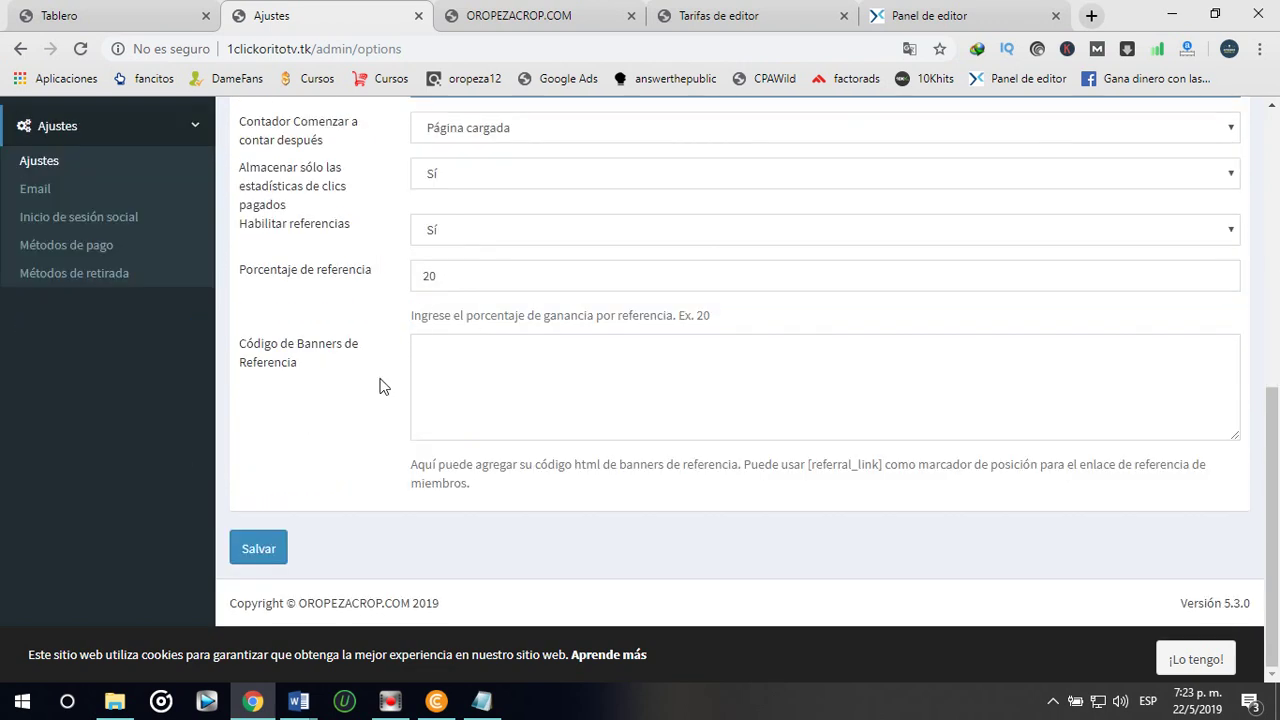
{"action": "left_click", "coordinate": [455, 284]}
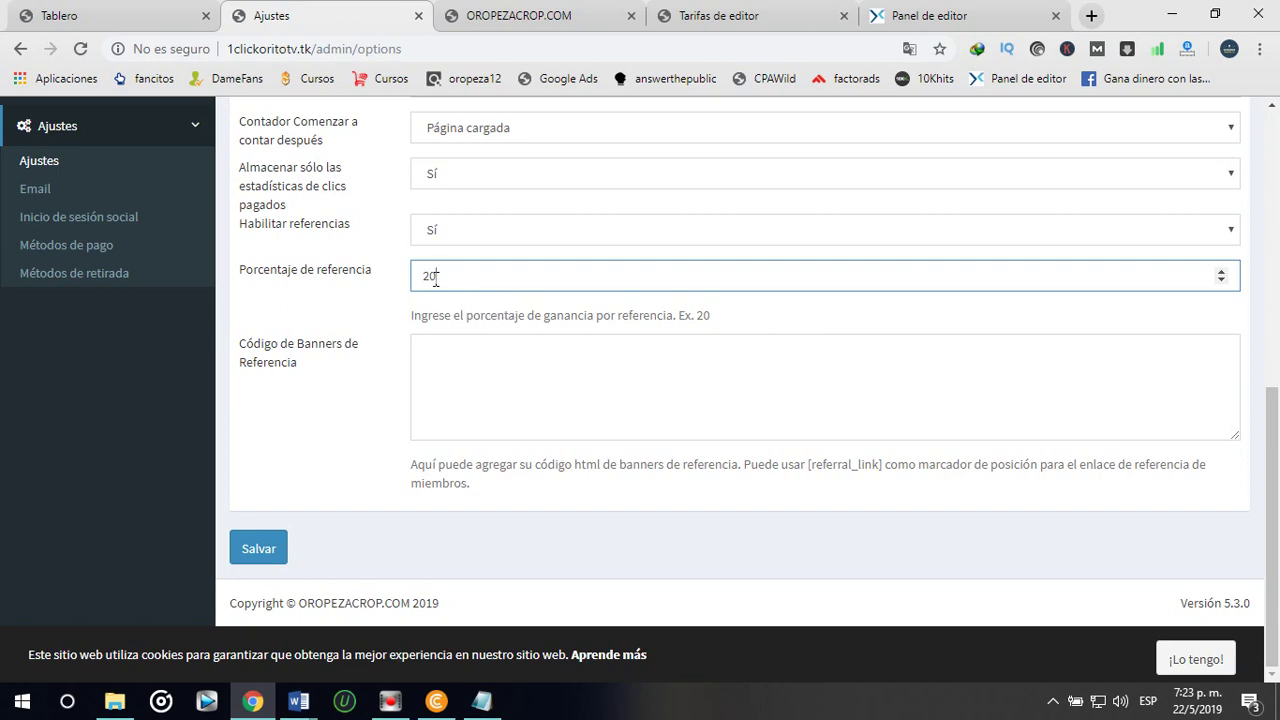
{"action": "scroll", "coordinate": [435, 278], "scroll_direction": "up", "scroll_amount": 6}
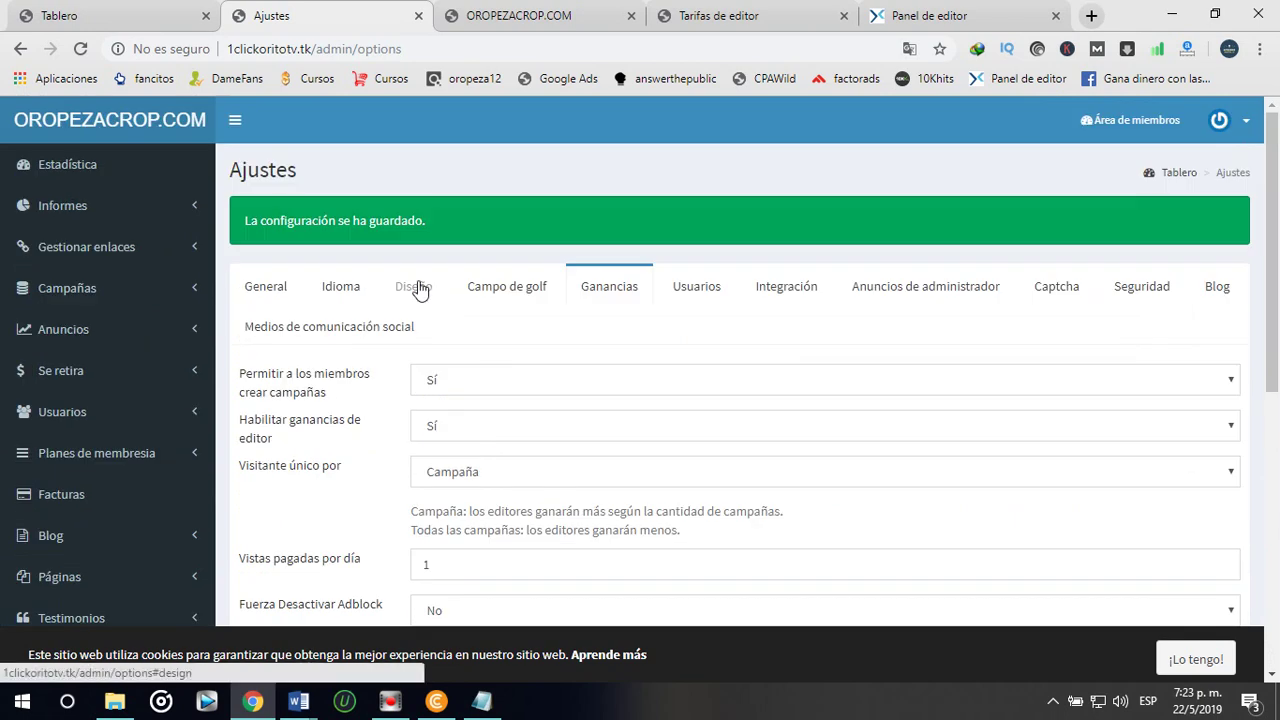
{"action": "scroll", "coordinate": [300, 437], "scroll_direction": "down", "scroll_amount": 4}
{"action": "scroll", "coordinate": [73, 367], "scroll_direction": "down", "scroll_amount": 2}
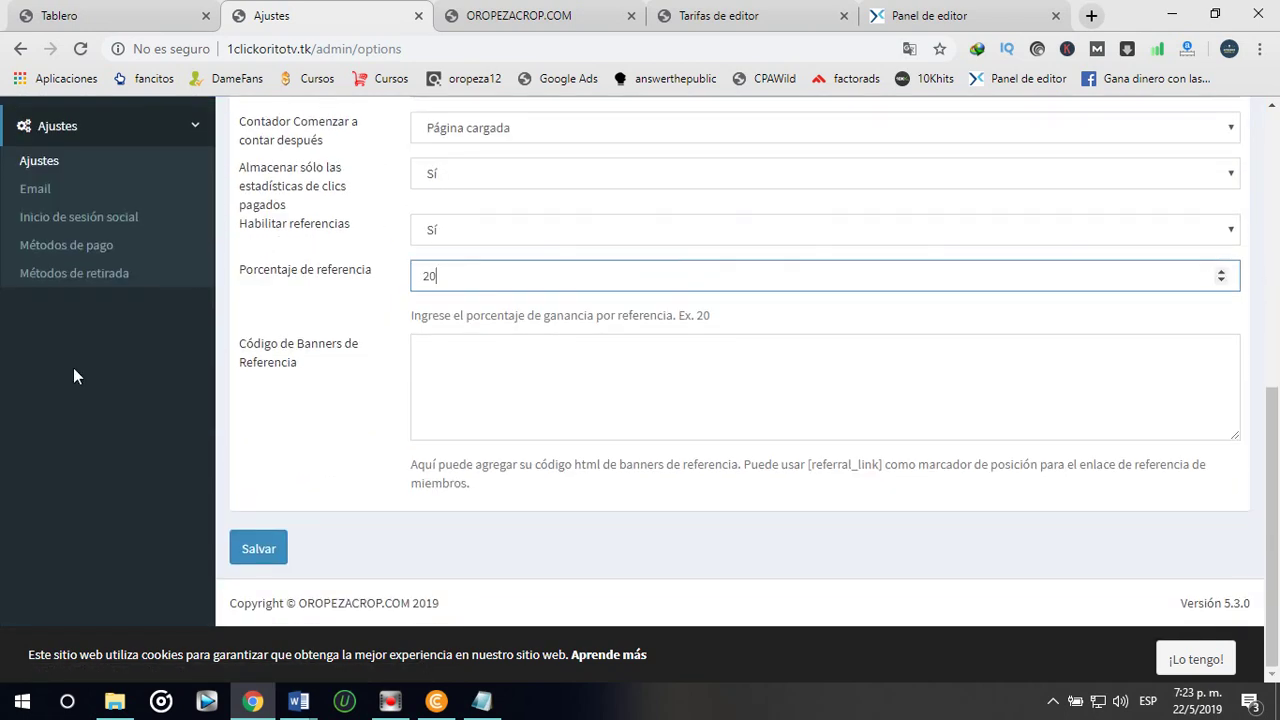
{"action": "scroll", "coordinate": [57, 441], "scroll_direction": "up", "scroll_amount": 2}
{"action": "left_click", "coordinate": [53, 436]}
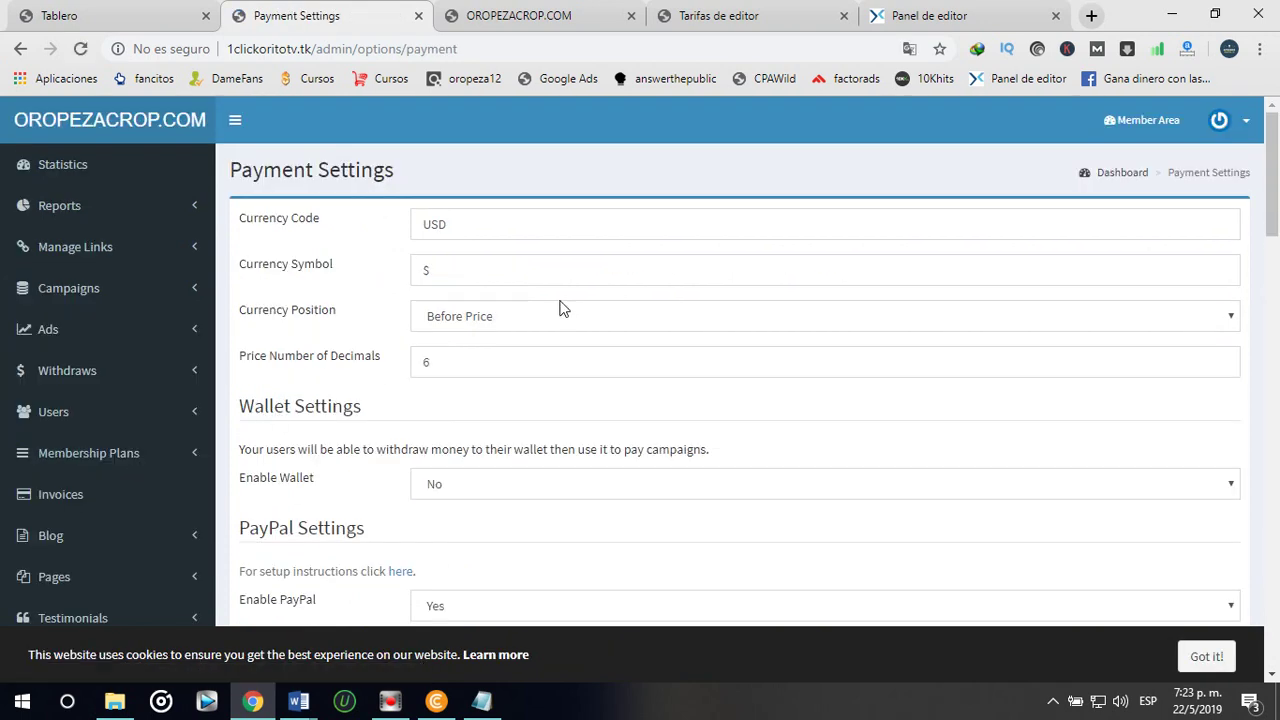
Begin entering the PayPal business e-mail in the payment settings
{"action": "scroll", "coordinate": [345, 460], "scroll_direction": "down", "scroll_amount": 1}
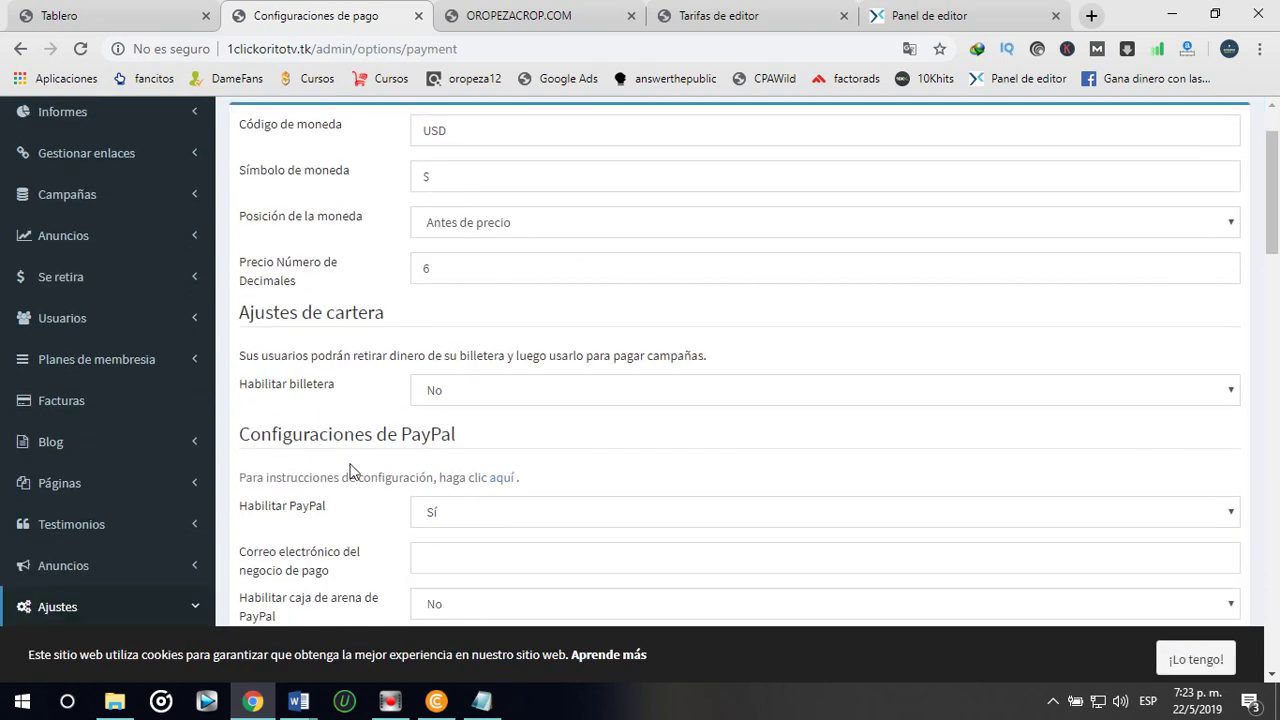
{"action": "scroll", "coordinate": [350, 470], "scroll_direction": "down", "scroll_amount": 2}
{"action": "left_click", "coordinate": [423, 378]}
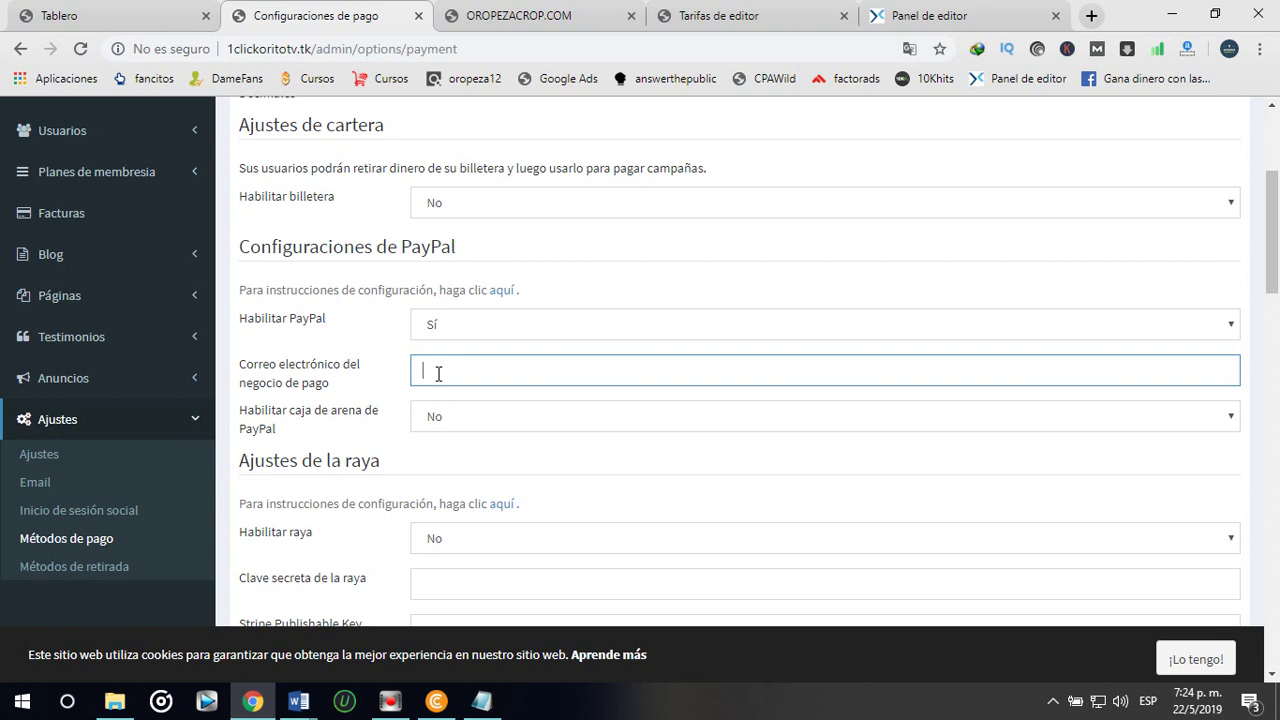
{"action": "type", "text": "or"}
Open Métodos de retirada, showing minimum withdrawal amounts of 5 and PayPal enabled
{"action": "scroll", "coordinate": [111, 331], "scroll_direction": "down", "scroll_amount": 3}
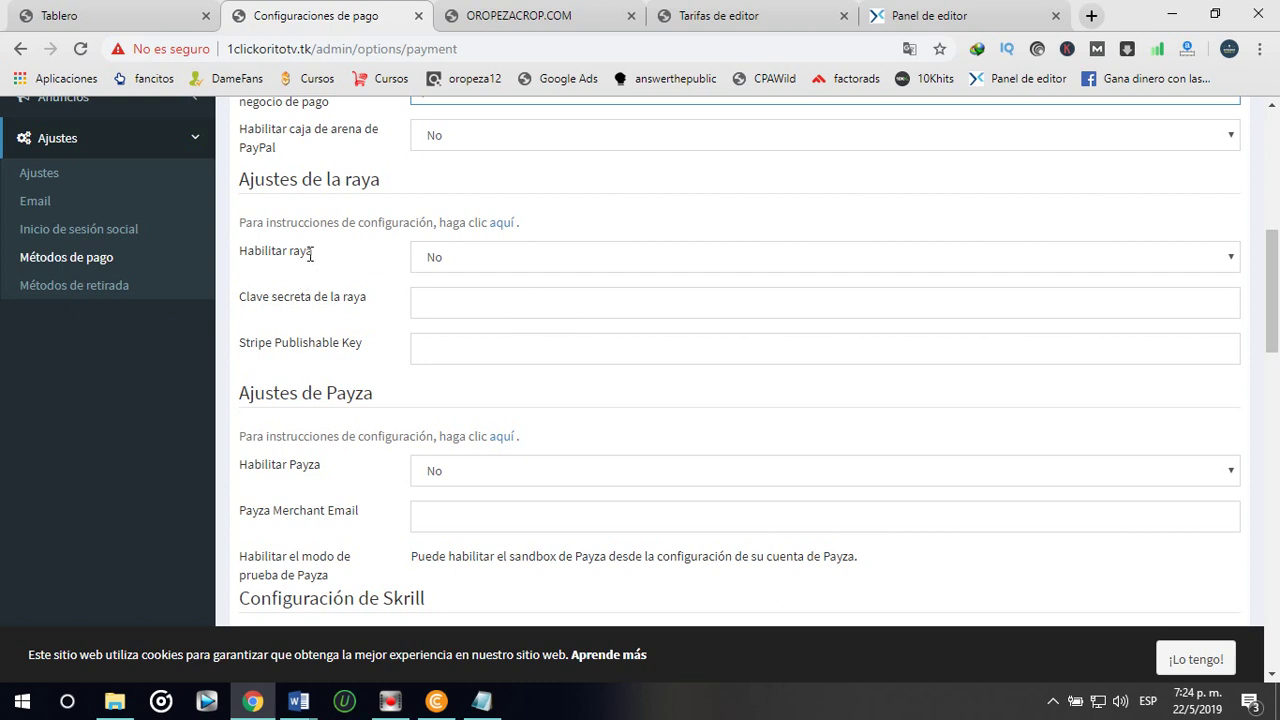
{"action": "scroll", "coordinate": [322, 358], "scroll_direction": "down", "scroll_amount": 4}
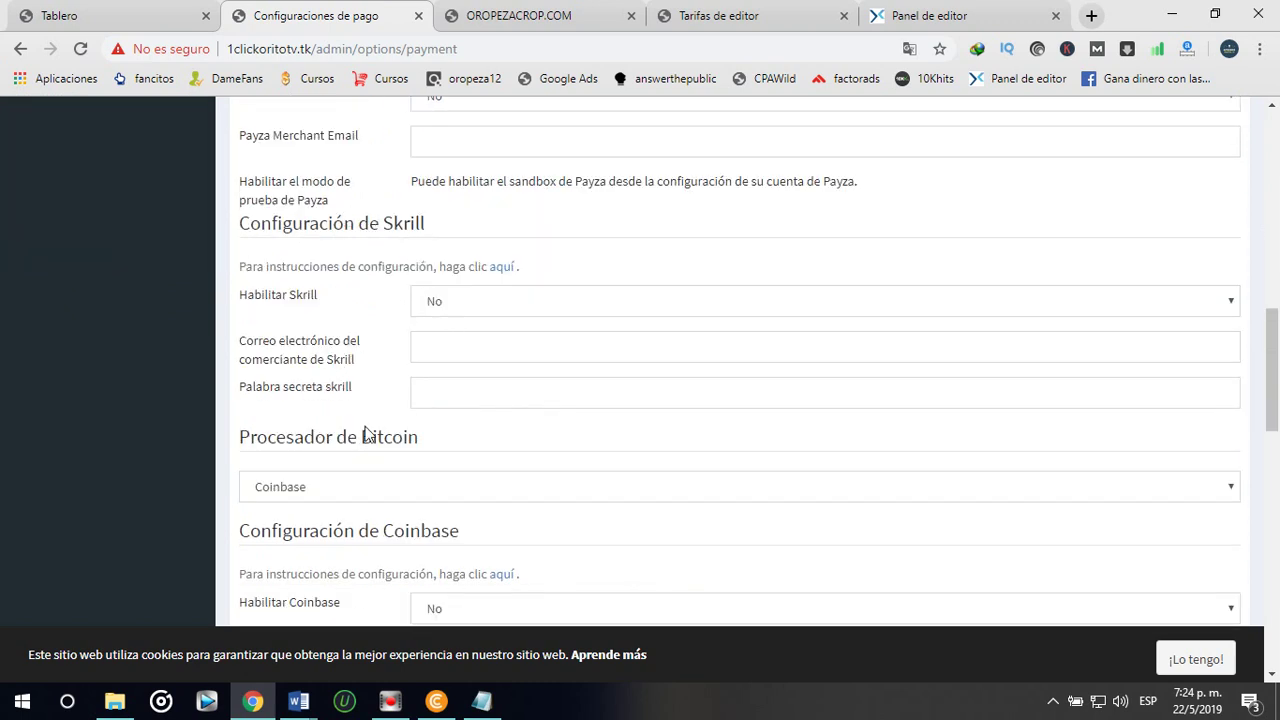
{"action": "scroll", "coordinate": [366, 434], "scroll_direction": "down", "scroll_amount": 2}
{"action": "scroll", "coordinate": [286, 451], "scroll_direction": "down", "scroll_amount": 4}
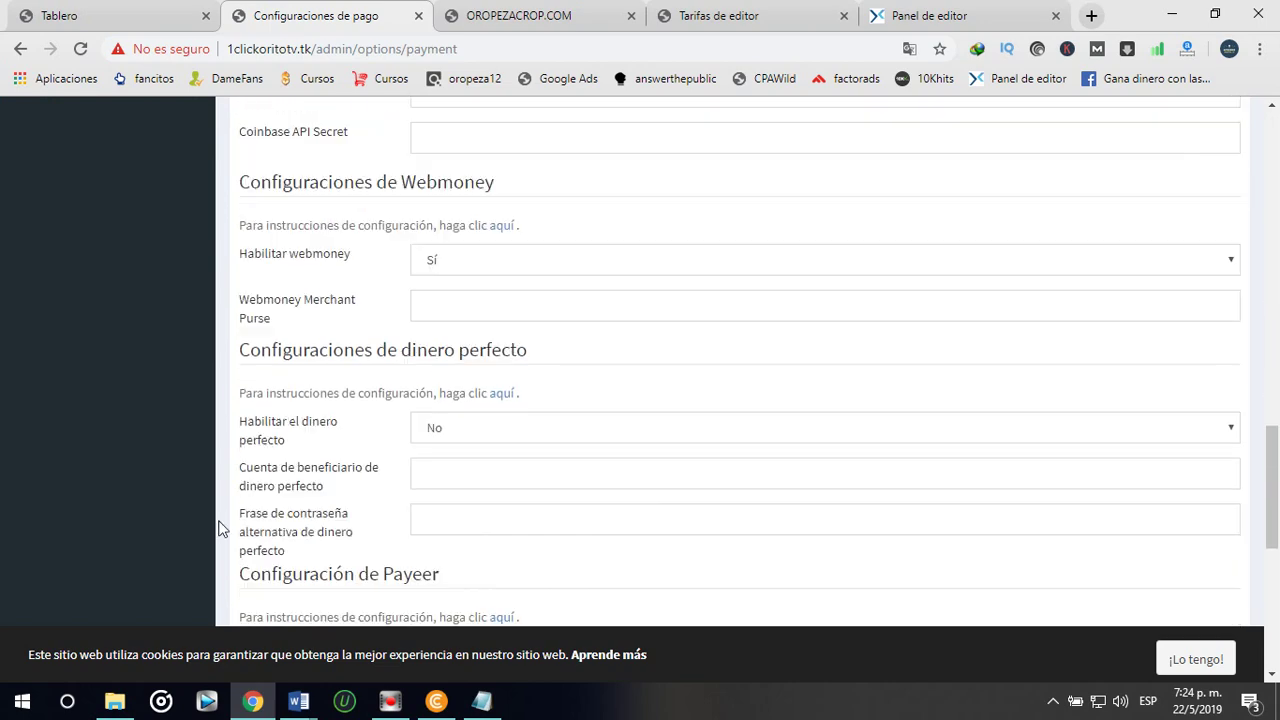
{"action": "scroll", "coordinate": [430, 448], "scroll_direction": "down", "scroll_amount": 4}
{"action": "scroll", "coordinate": [106, 400], "scroll_direction": "up", "scroll_amount": 14}
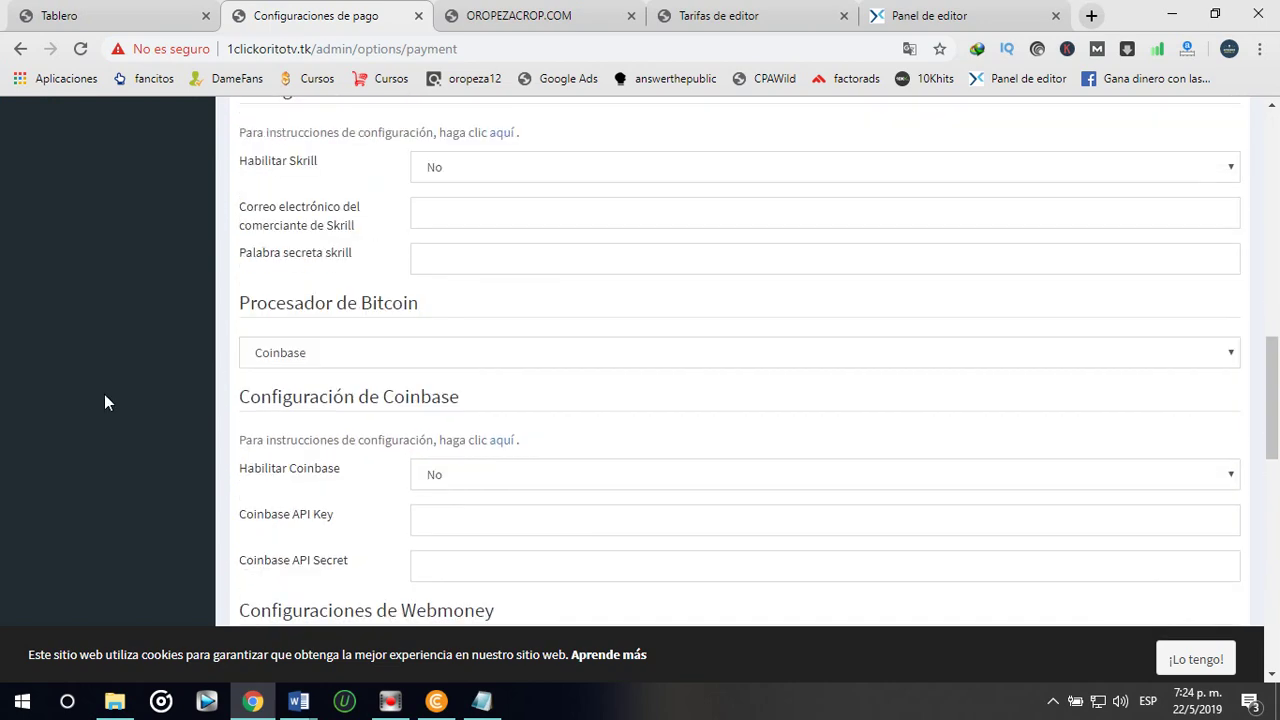
{"action": "left_click", "coordinate": [84, 290]}
{"action": "scroll", "coordinate": [150, 360], "scroll_direction": "up", "scroll_amount": 4}
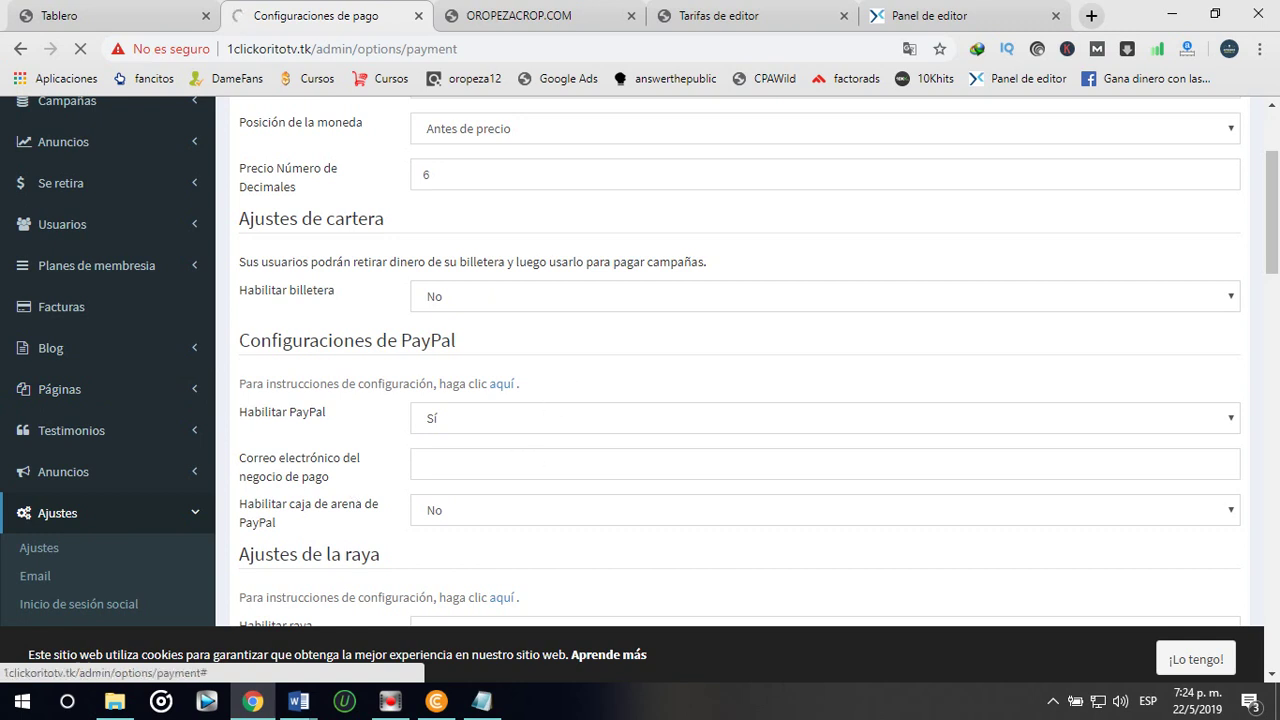
{"action": "scroll", "coordinate": [122, 548], "scroll_direction": "down", "scroll_amount": 3}
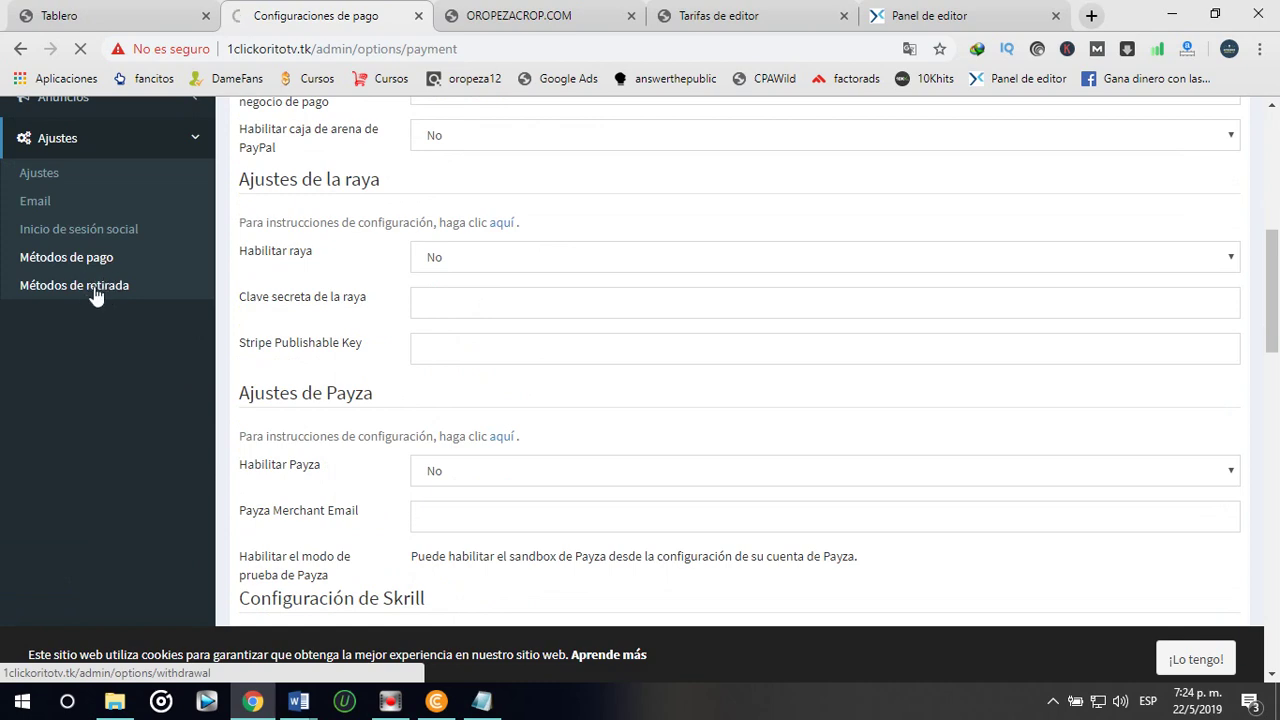
{"action": "left_click", "coordinate": [93, 290]}
{"action": "scroll", "coordinate": [614, 303], "scroll_direction": "up", "scroll_amount": 4}
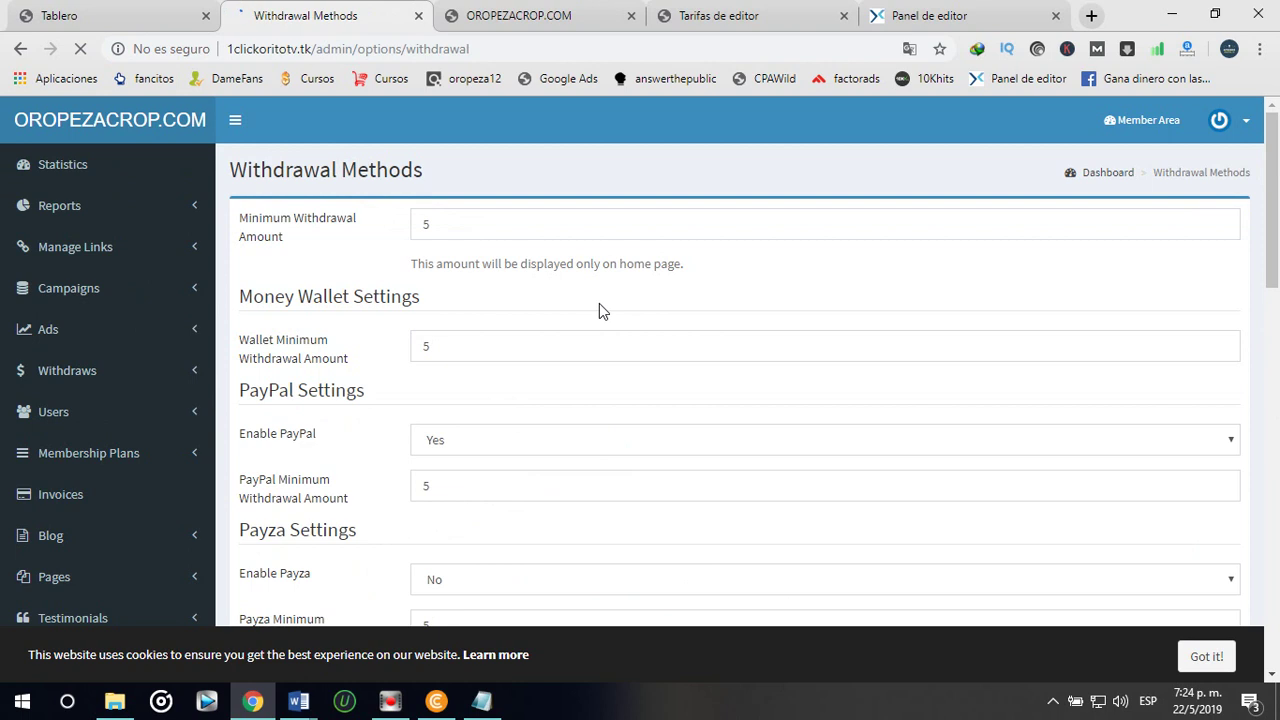
{"action": "left_click", "coordinate": [447, 225]}
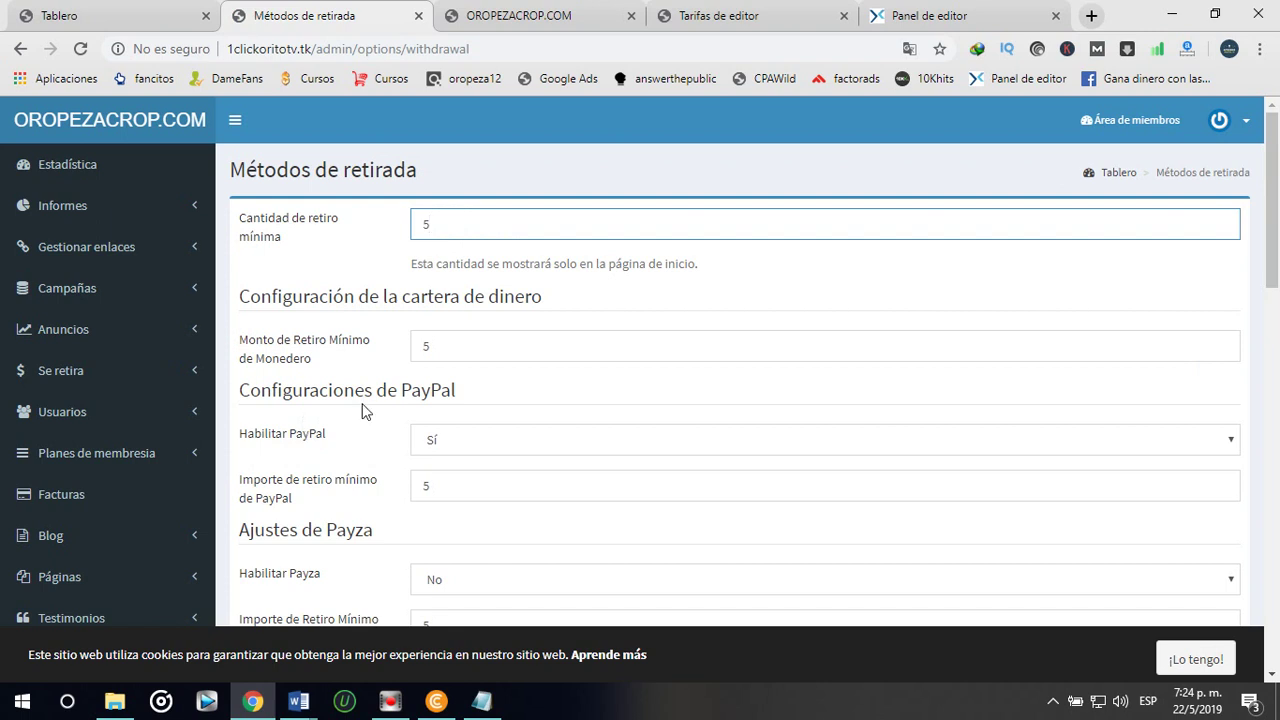
{"action": "scroll", "coordinate": [390, 420], "scroll_direction": "down", "scroll_amount": 1}
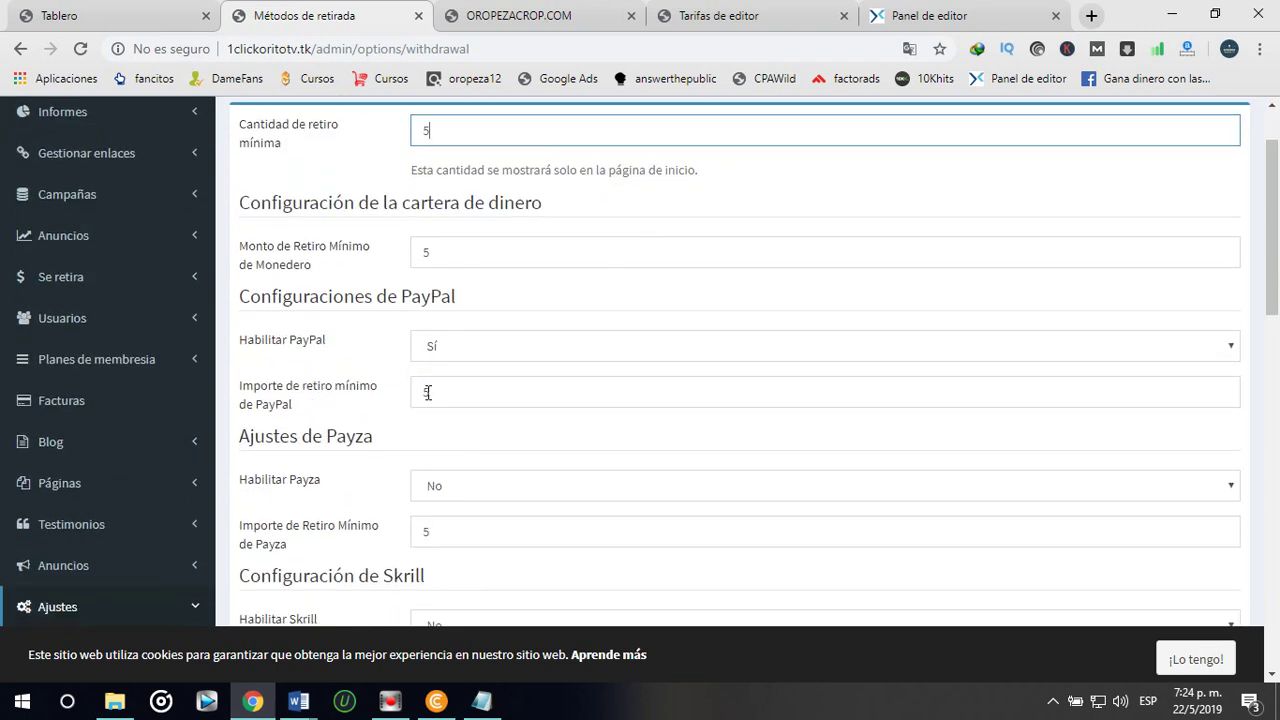
{"action": "left_click", "coordinate": [462, 401]}
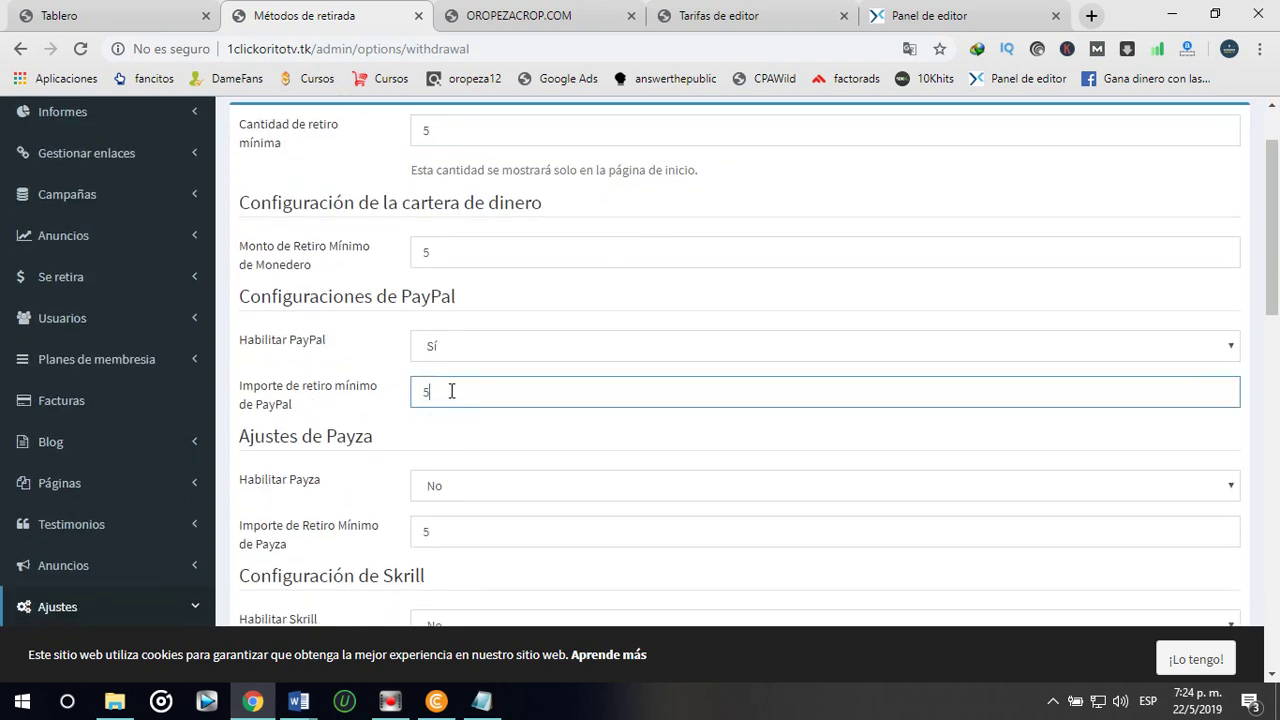
{"action": "scroll", "coordinate": [449, 389], "scroll_direction": "down", "scroll_amount": 3}
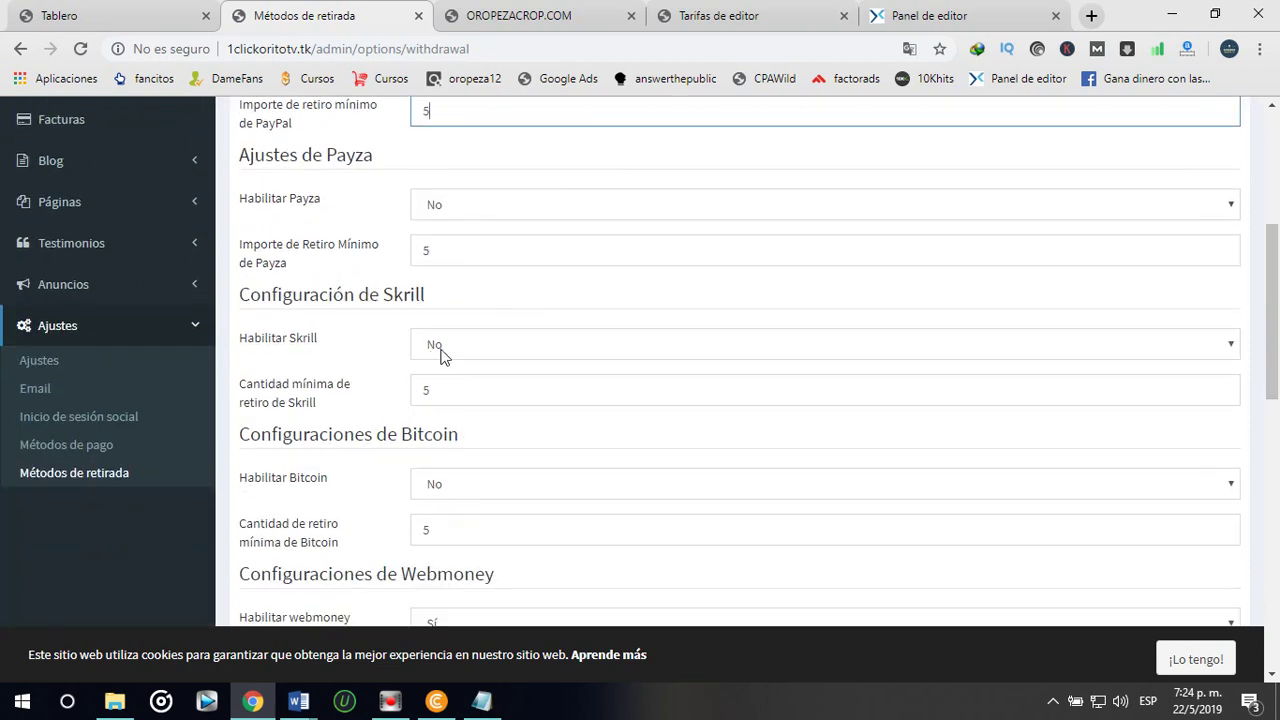
{"action": "scroll", "coordinate": [400, 440], "scroll_direction": "down", "scroll_amount": 8}
{"action": "scroll", "coordinate": [429, 437], "scroll_direction": "down", "scroll_amount": 2}
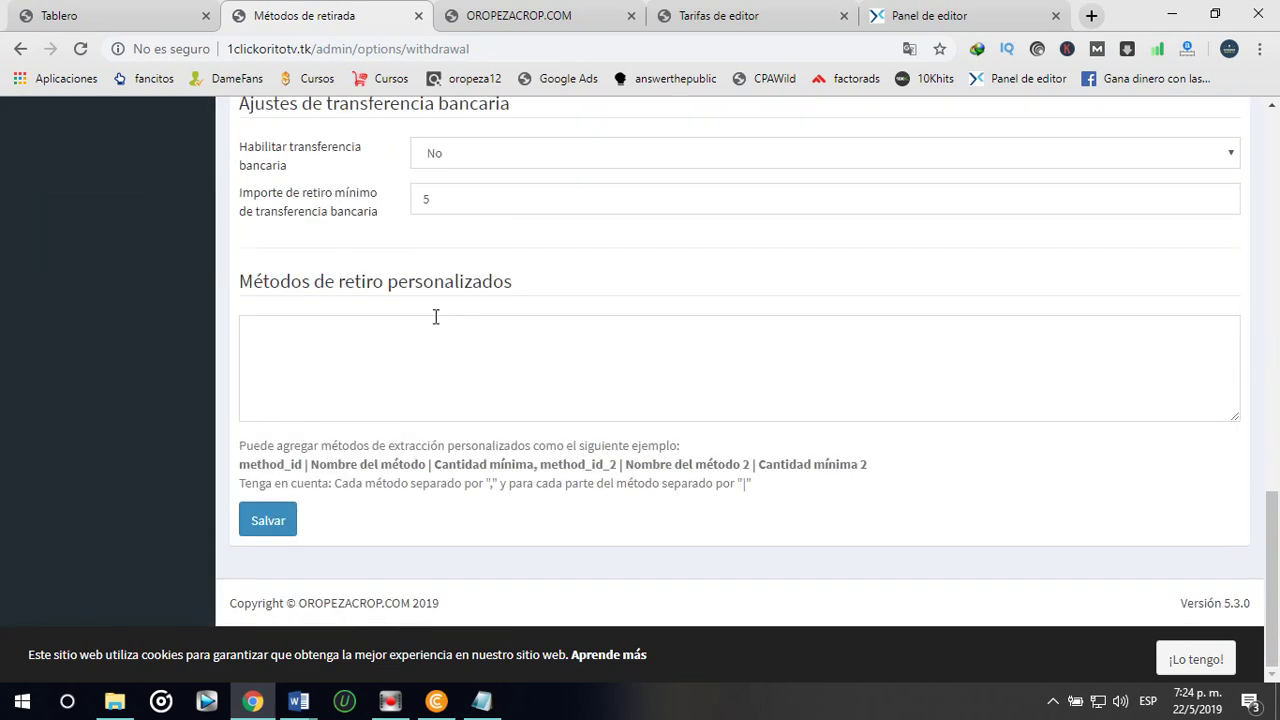
{"action": "left_click", "coordinate": [435, 317]}
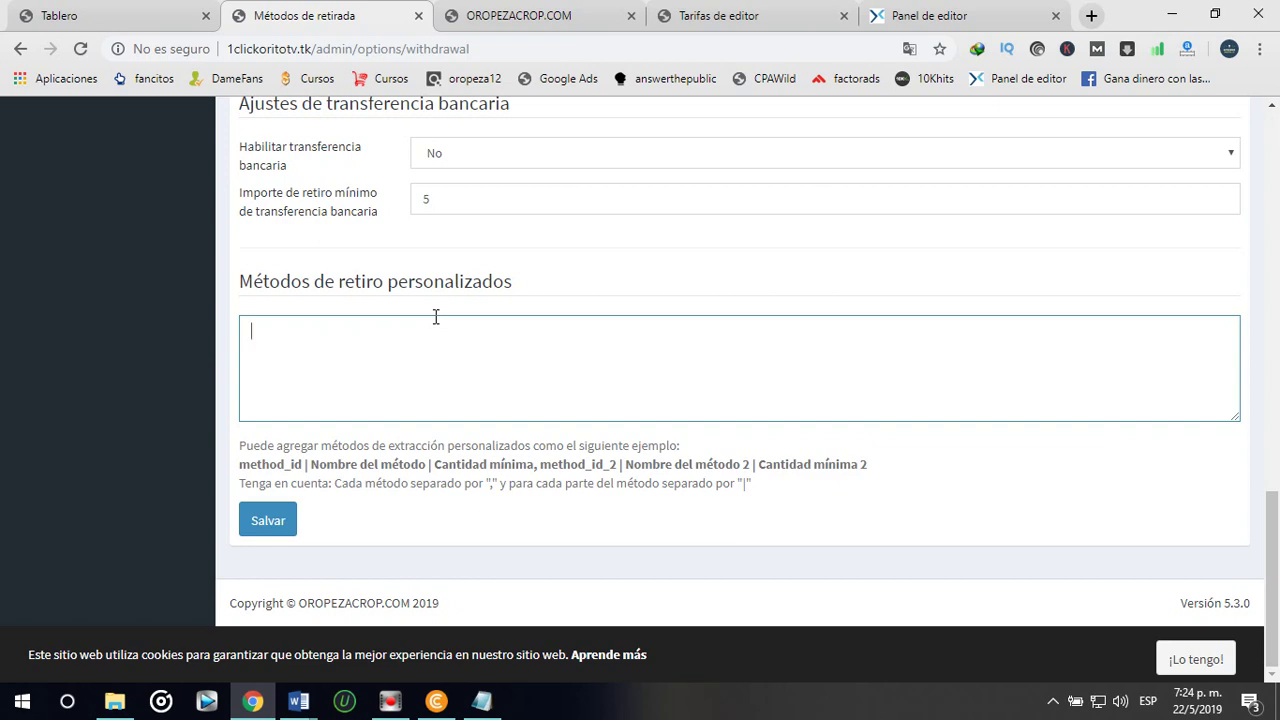
{"action": "scroll", "coordinate": [434, 315], "scroll_direction": "up", "scroll_amount": 15}
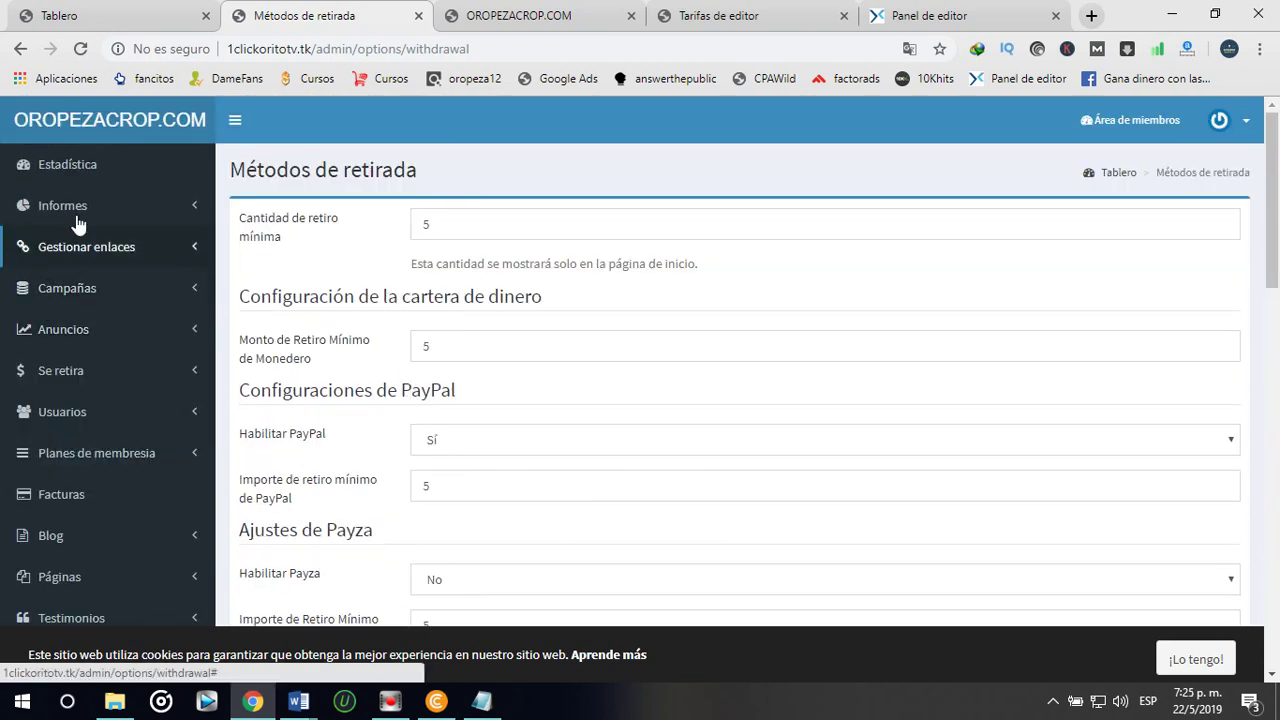
{"action": "left_click", "coordinate": [72, 168]}
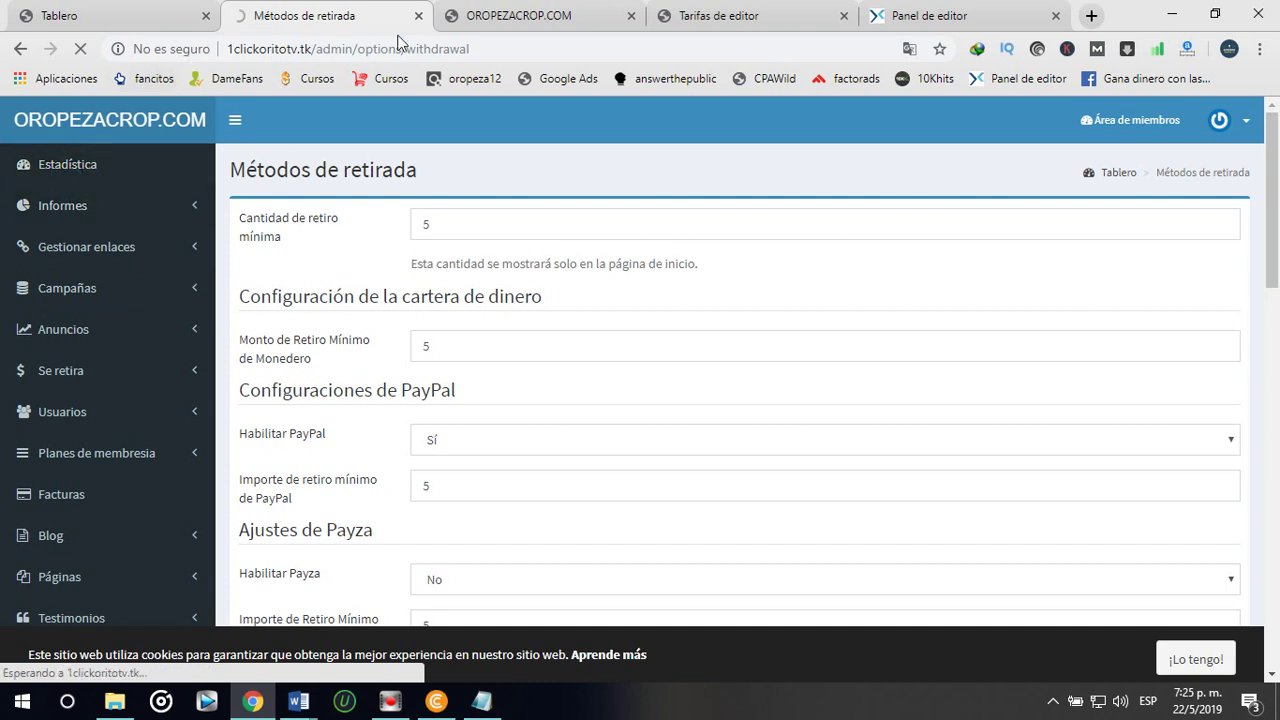
Reload the OROPEZACROP.COM short link page for a test view, then open the admin Dashboard tab
{"action": "left_click", "coordinate": [520, 15]}
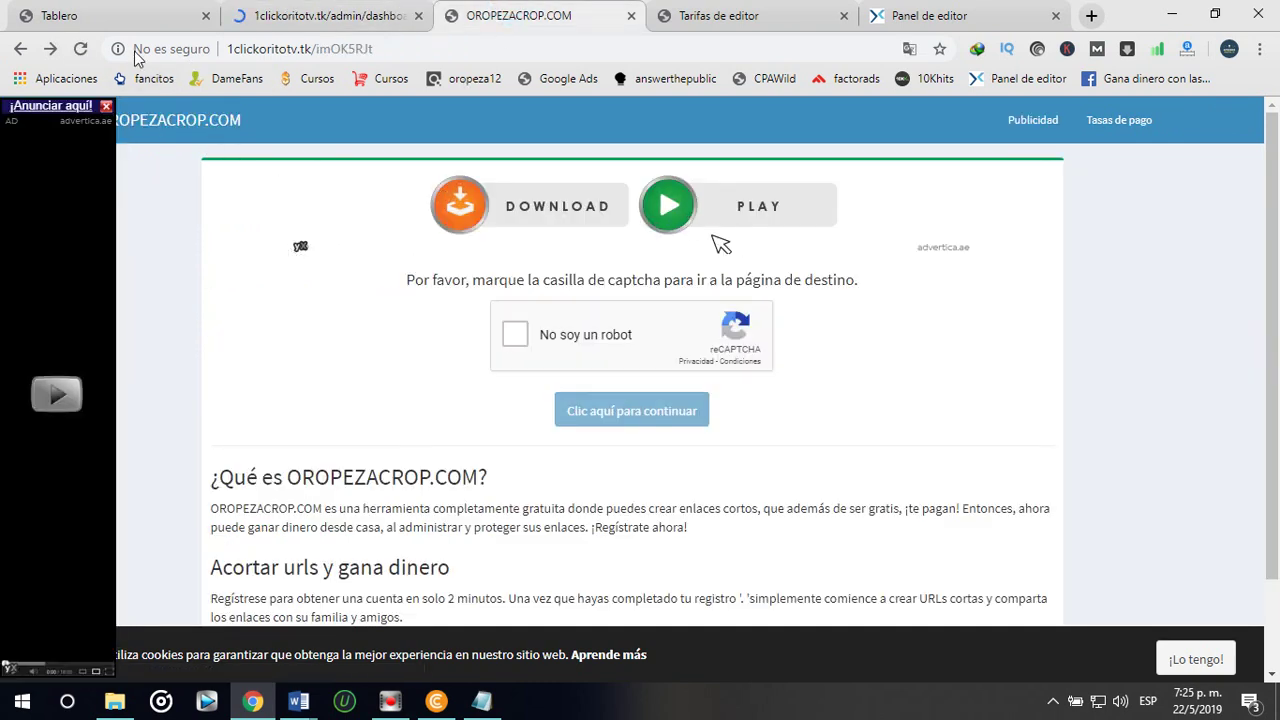
{"action": "left_click", "coordinate": [81, 48]}
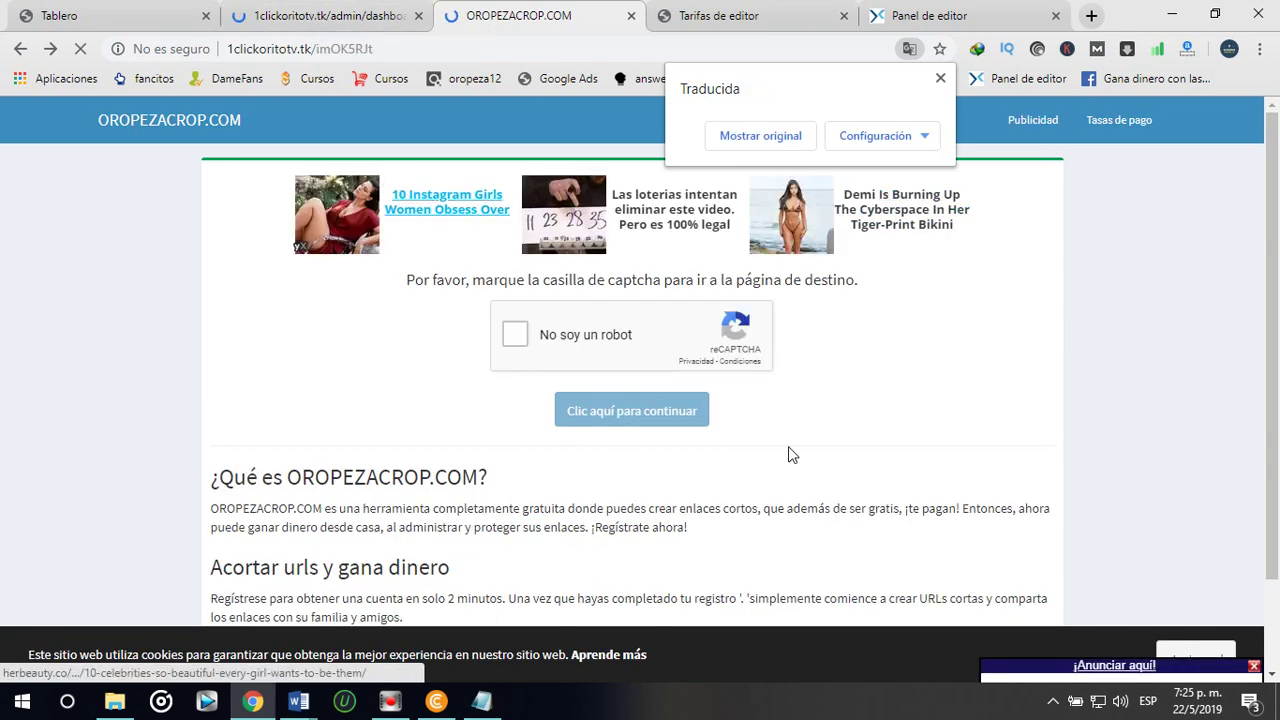
{"action": "scroll", "coordinate": [880, 555], "scroll_direction": "down", "scroll_amount": 2}
{"action": "scroll", "coordinate": [1026, 636], "scroll_direction": "up", "scroll_amount": 2}
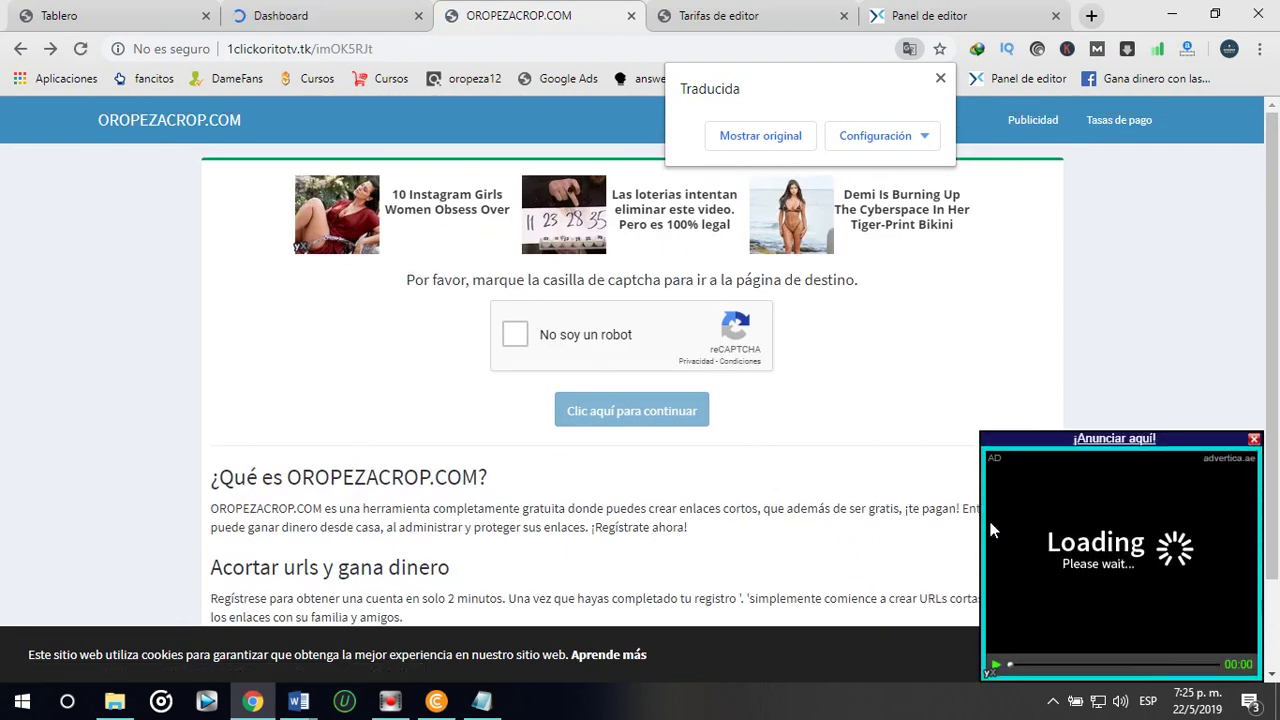
{"action": "left_click", "coordinate": [935, 18]}
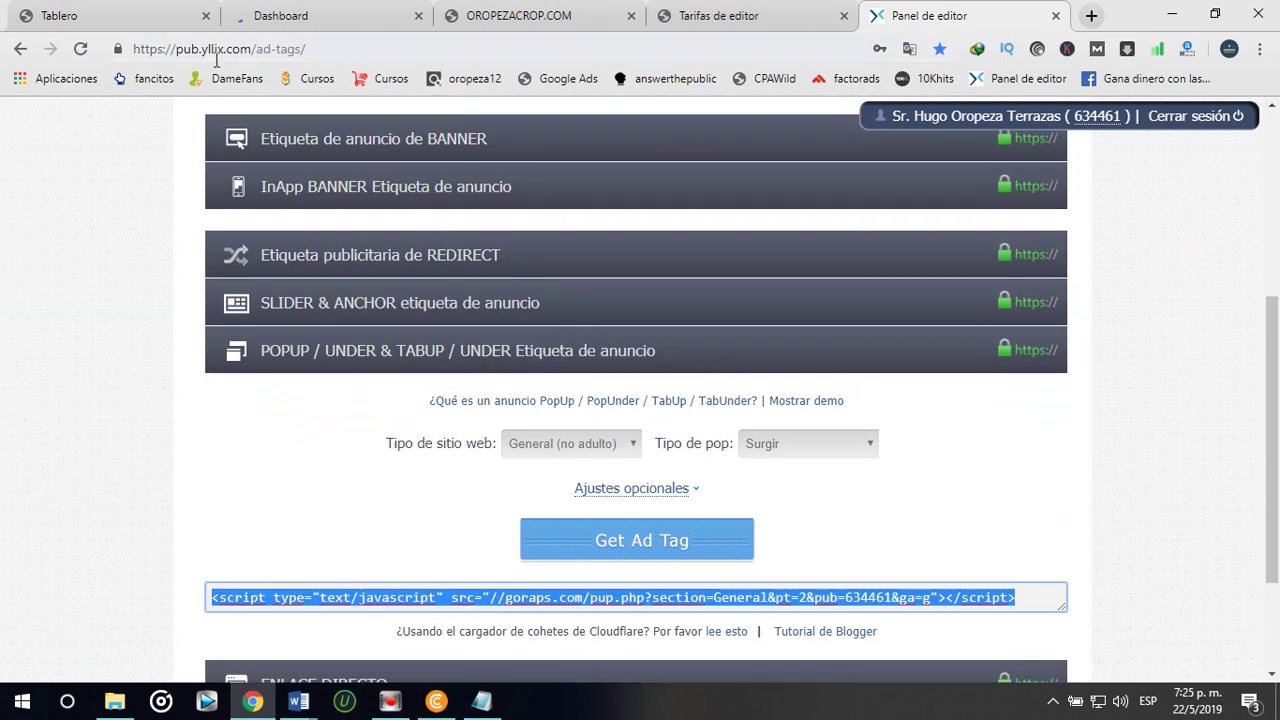
{"action": "left_click", "coordinate": [318, 18]}
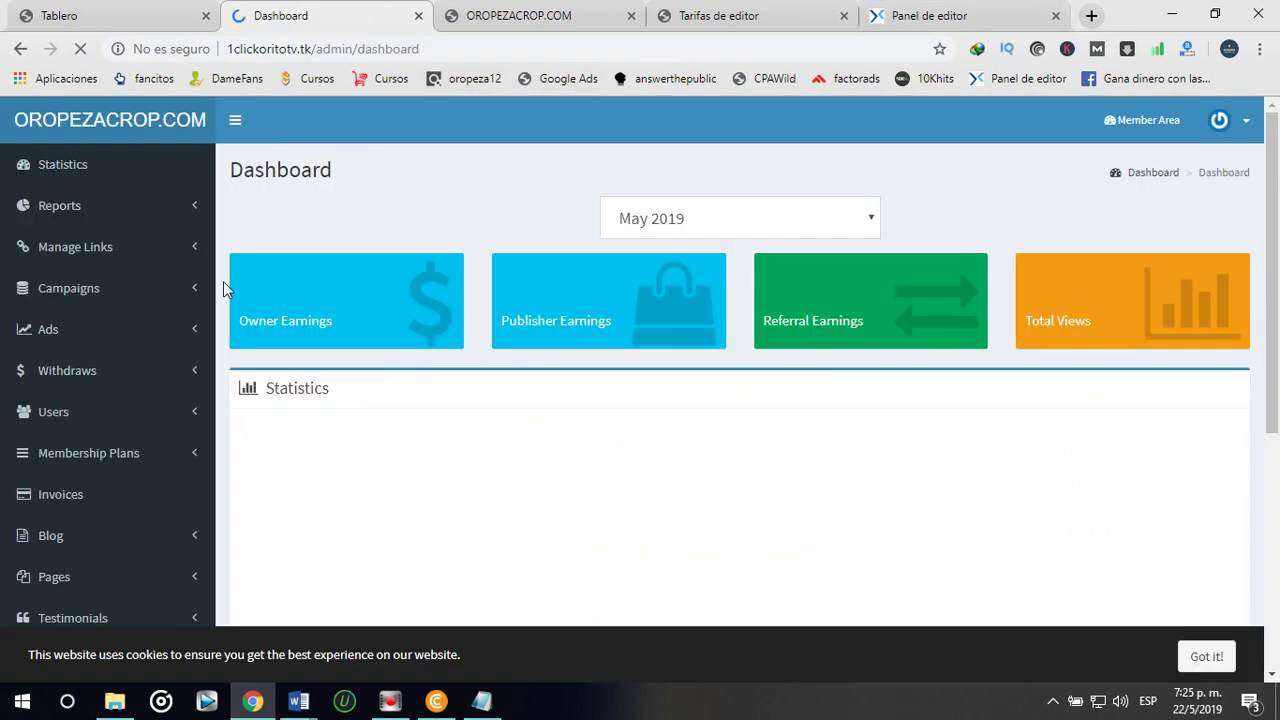
Check the dashboard earnings figures and open the site's home page from the short link
{"action": "left_click_drag", "start_coordinate": [1052, 298], "coordinate": [560, 322]}
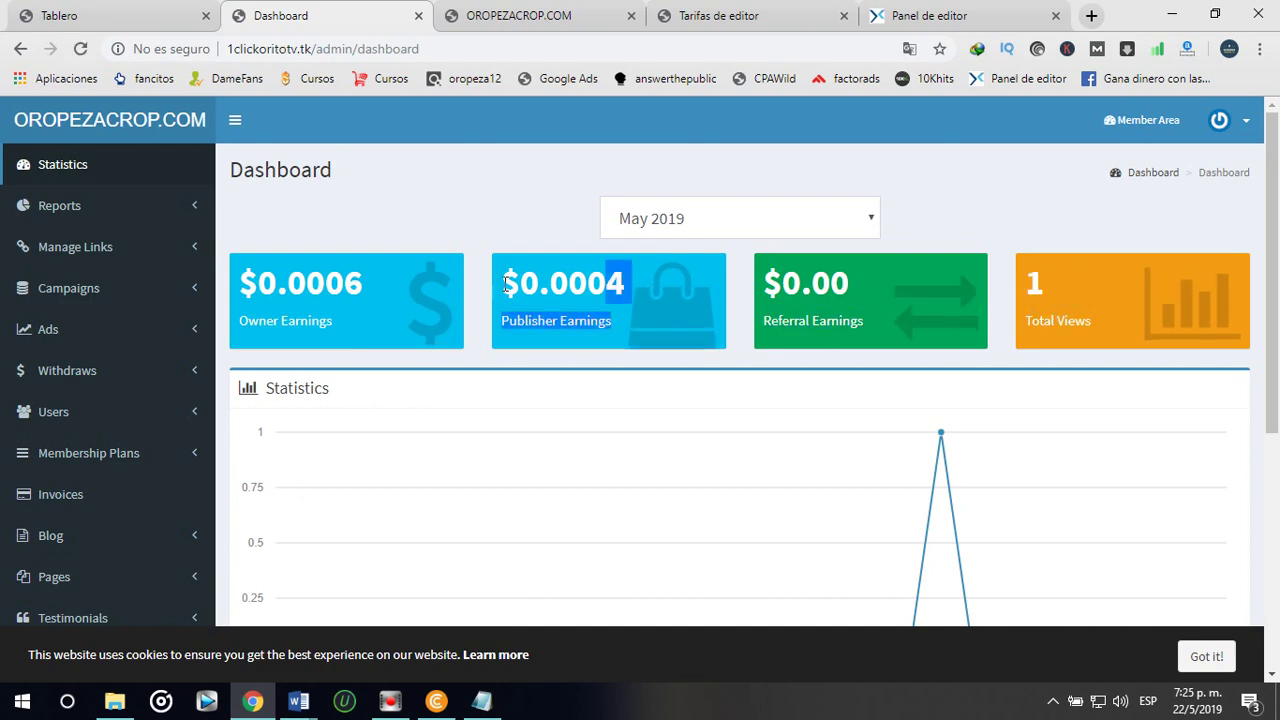
{"action": "scroll", "coordinate": [299, 354], "scroll_direction": "down", "scroll_amount": 8}
{"action": "scroll", "coordinate": [288, 362], "scroll_direction": "up", "scroll_amount": 8}
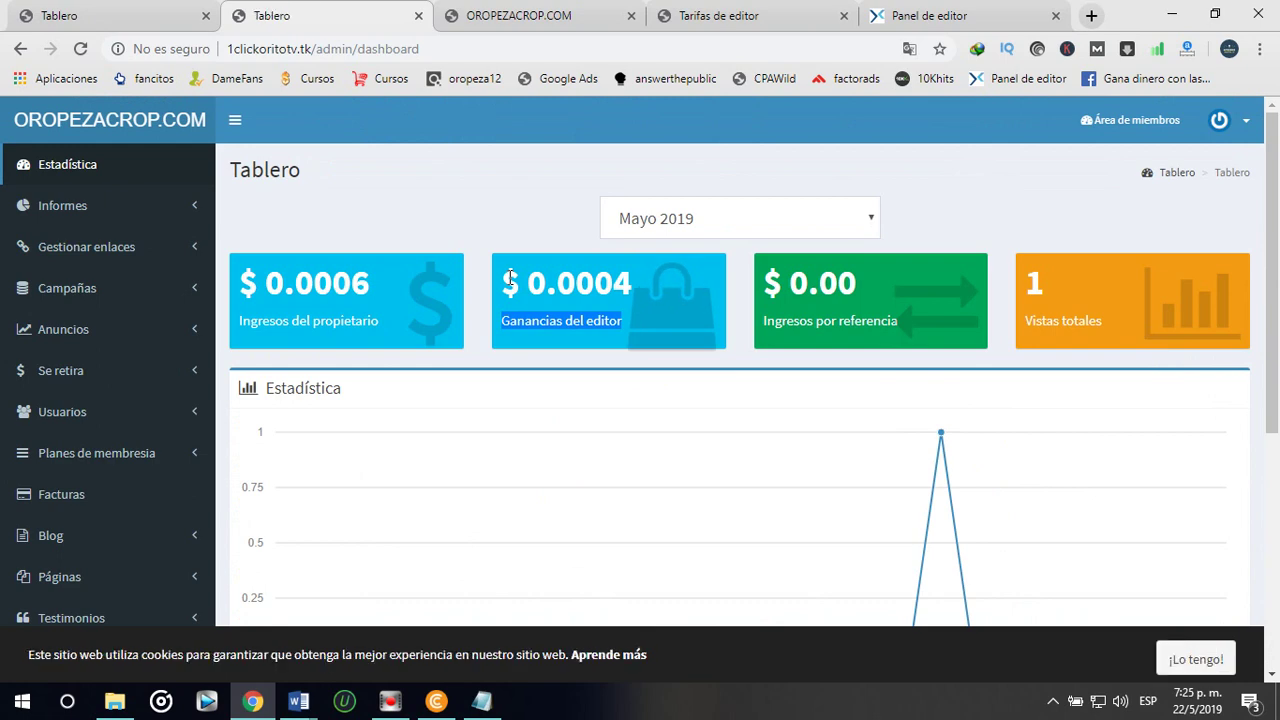
{"action": "left_click", "coordinate": [531, 14]}
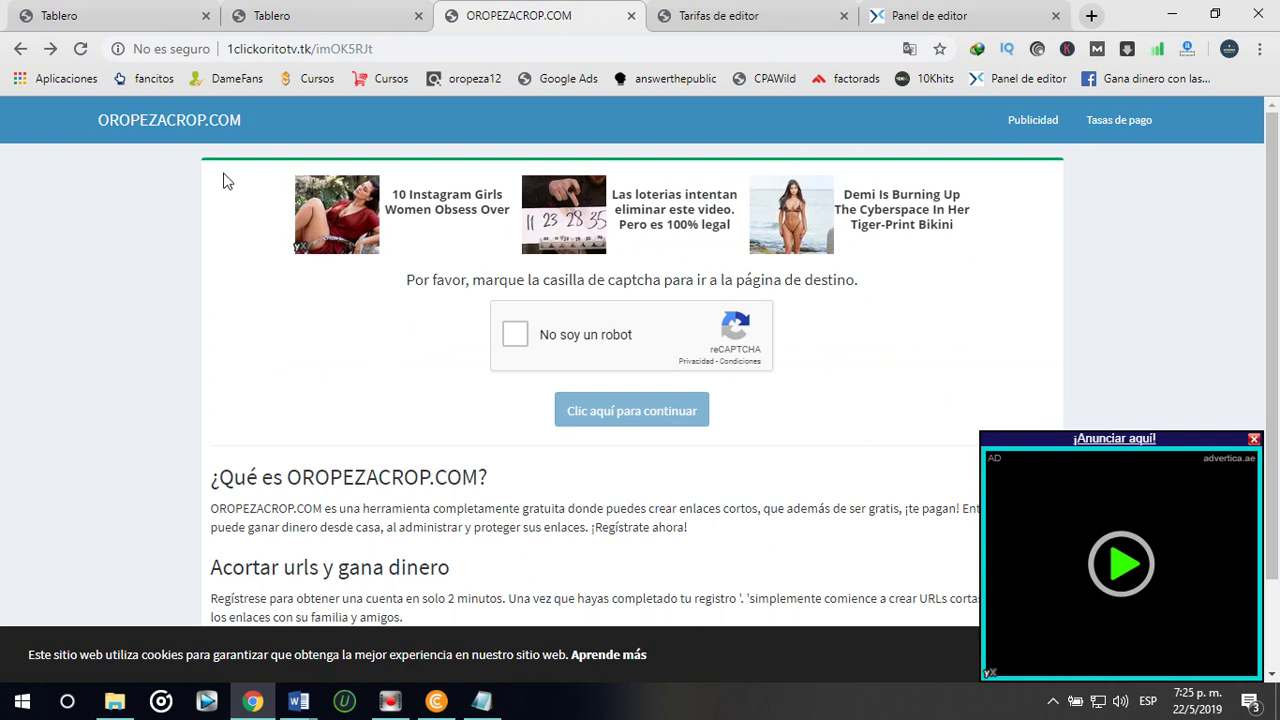
{"action": "left_click", "coordinate": [219, 125]}
{"action": "left_click", "coordinate": [297, 20]}
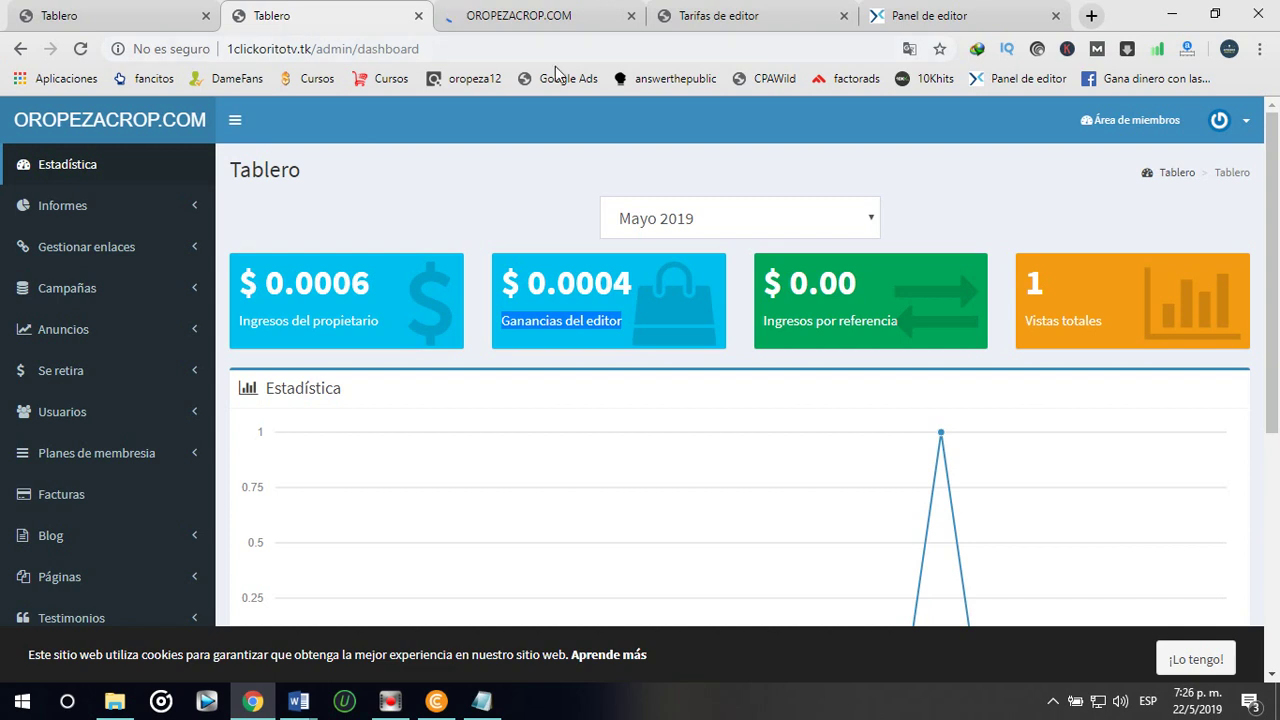
Load facebook.com in the Yllix tab, close Tarifas de editor, and switch to OROPEZACROP.COM
{"action": "left_click", "coordinate": [727, 22]}
{"action": "left_click", "coordinate": [877, 22]}
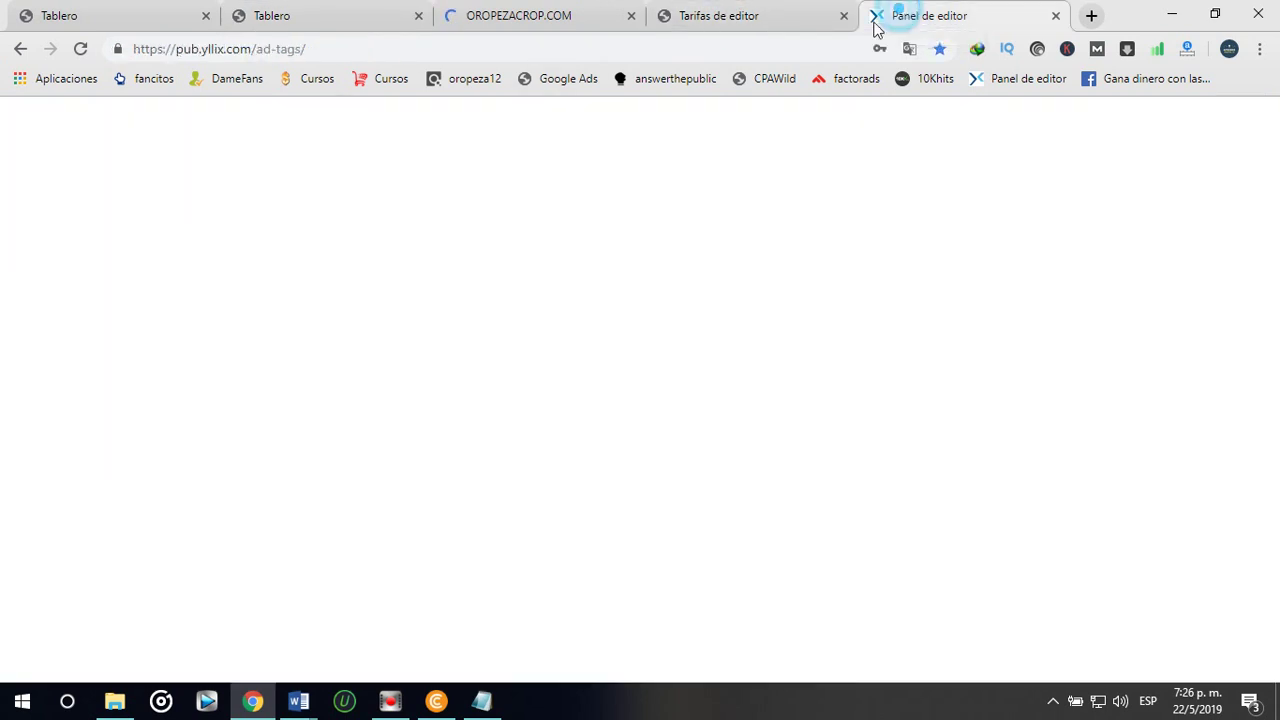
{"action": "left_click", "coordinate": [779, 43]}
{"action": "type", "text": "facebook.com"}
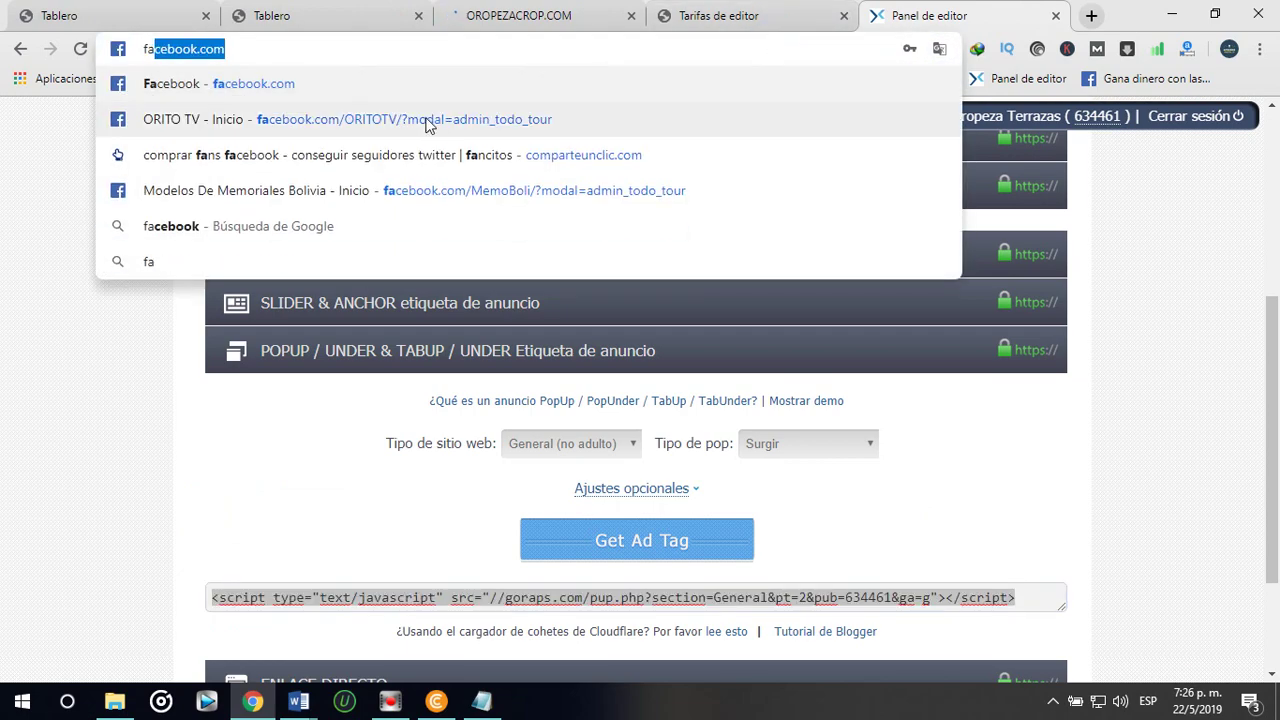
{"action": "left_click", "coordinate": [427, 124]}
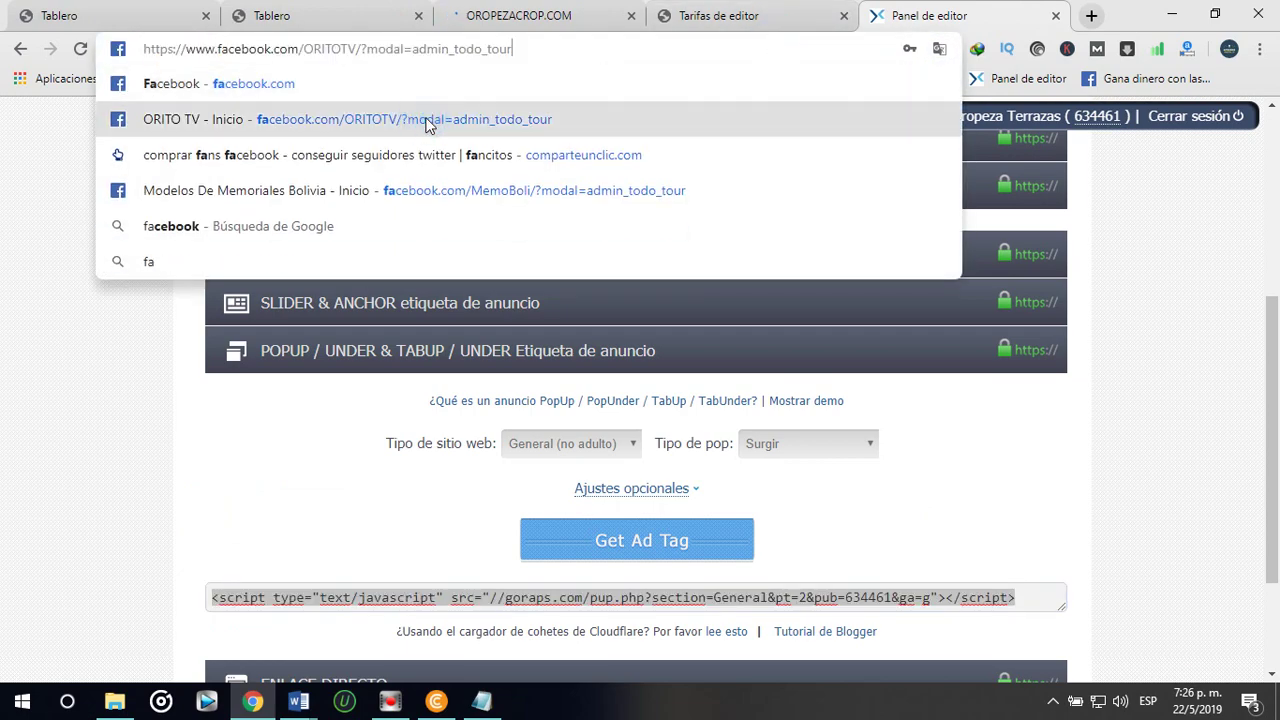
{"action": "left_click", "coordinate": [745, 20]}
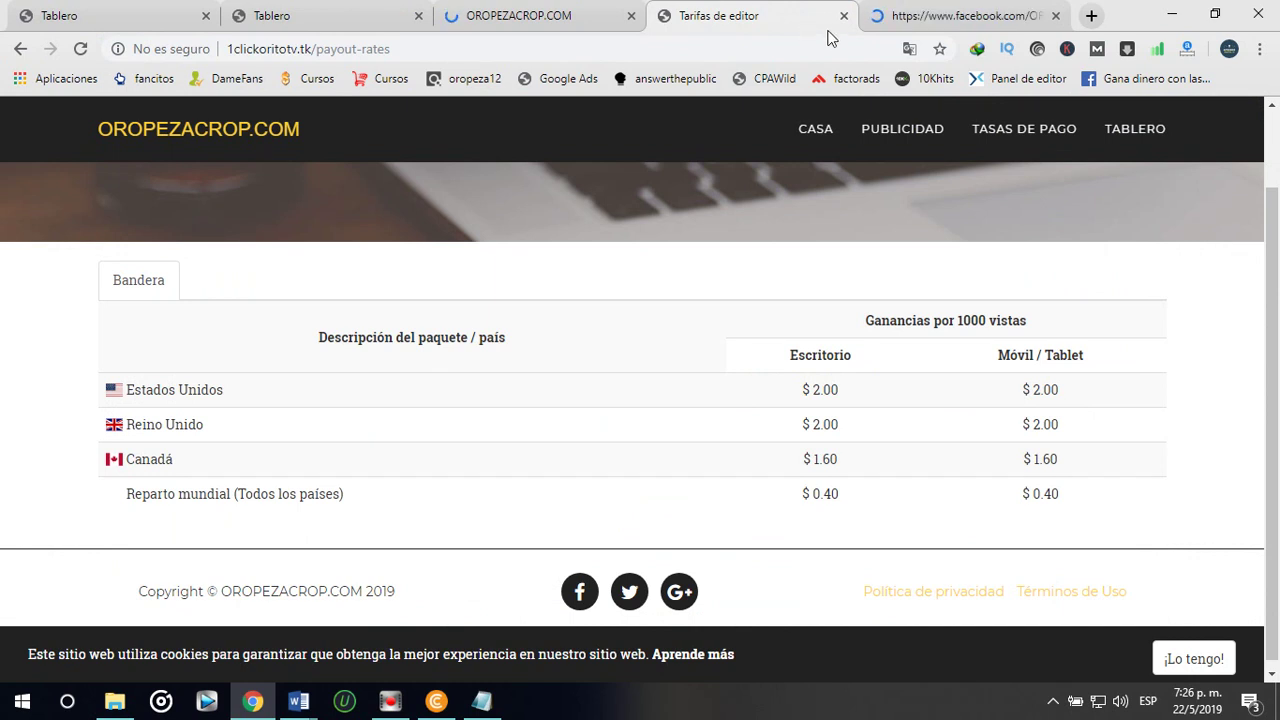
{"action": "left_click_drag", "start_coordinate": [872, 18], "coordinate": [840, 24]}
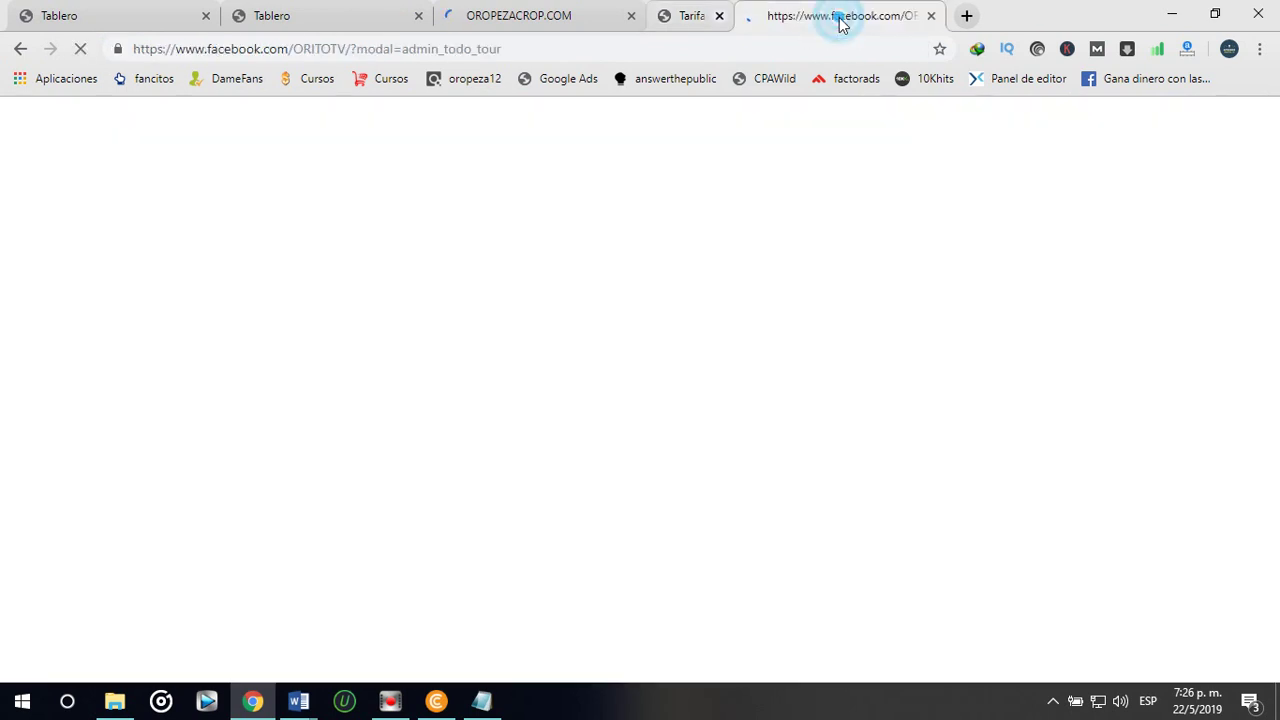
{"action": "left_click", "coordinate": [719, 16]}
{"action": "left_click", "coordinate": [540, 20]}
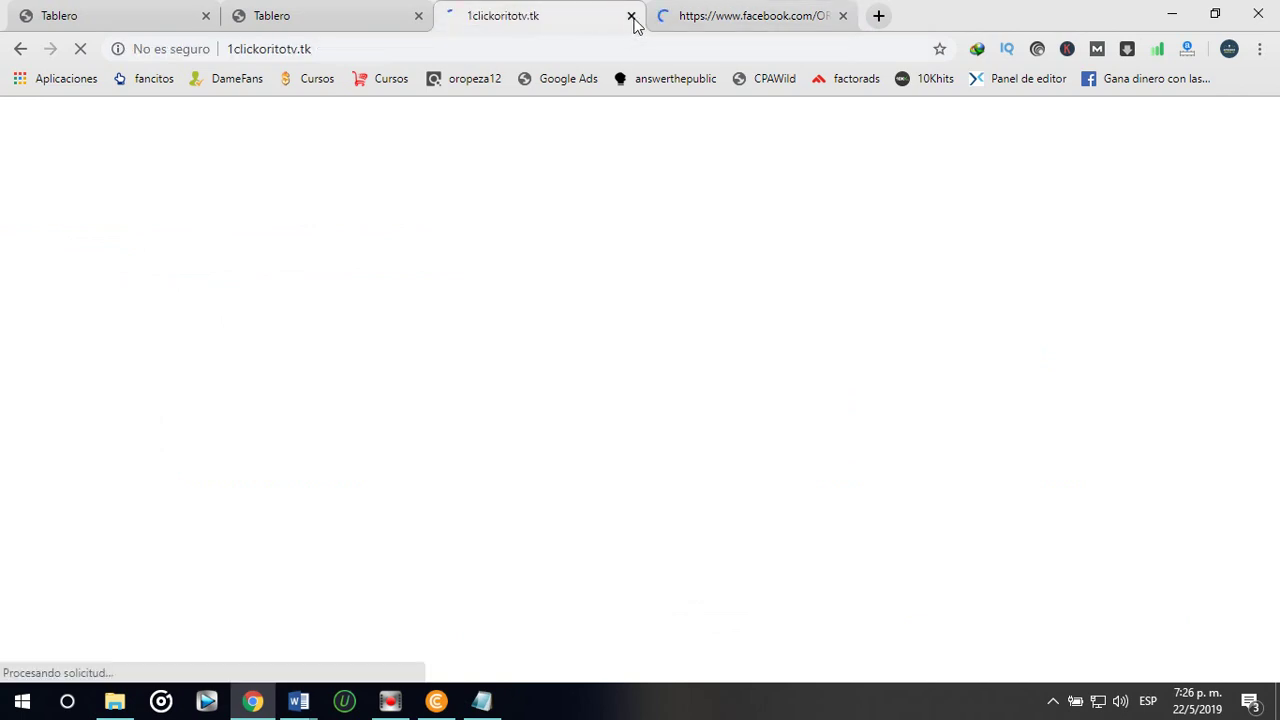